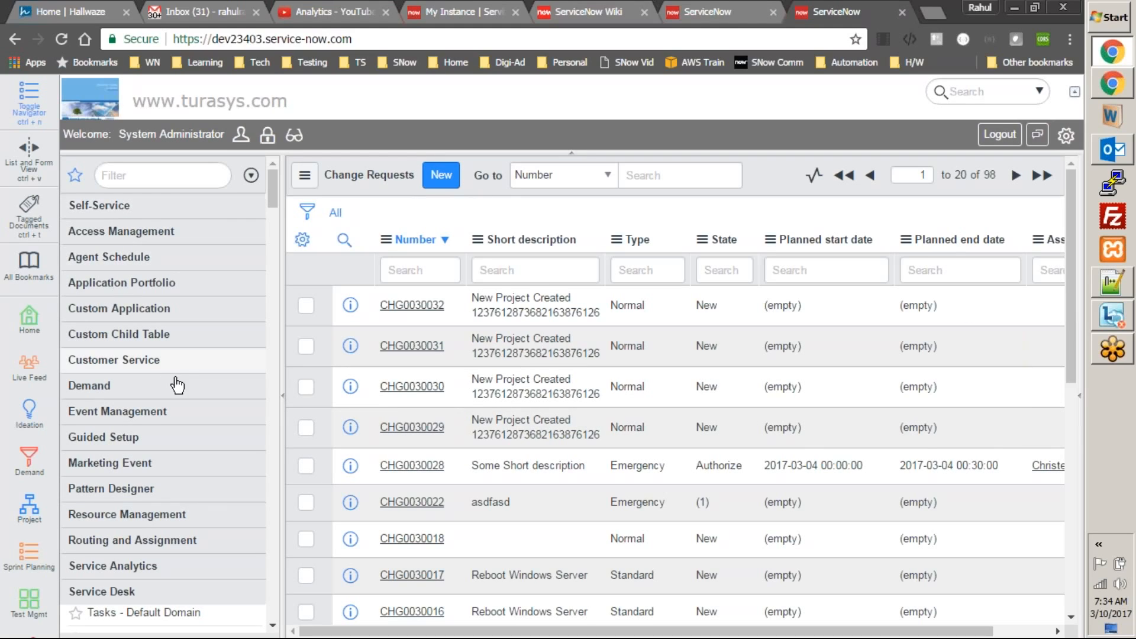
- Filter the navigator for the Problem application and list the open problems
scroll(157, 463, down, 5)
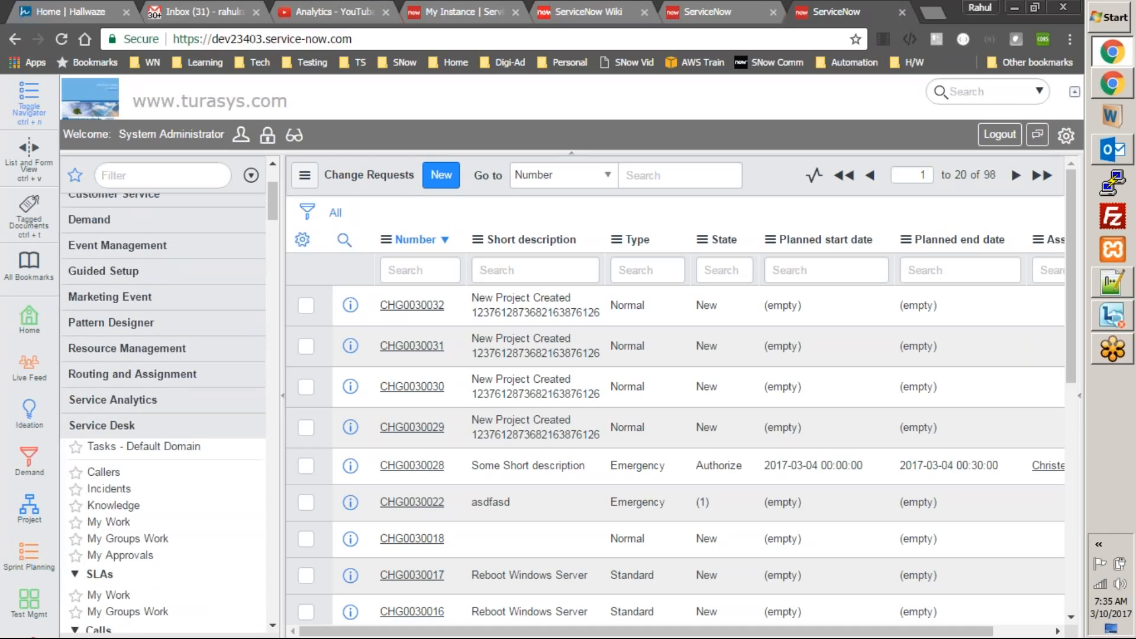
click(196, 178)
text(prob)
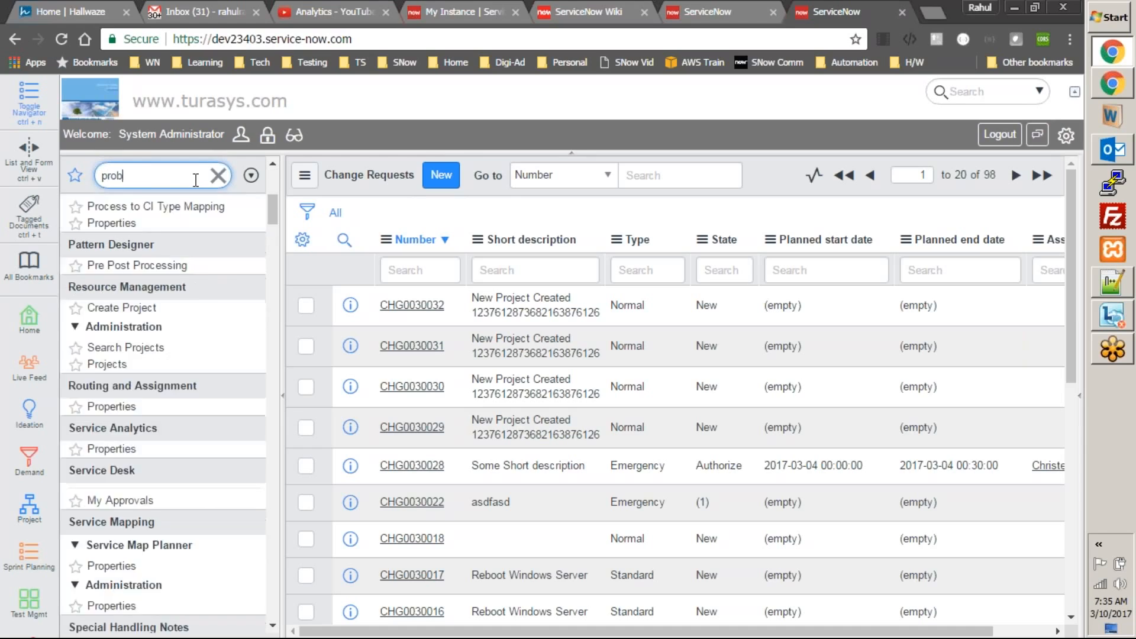
text(le)
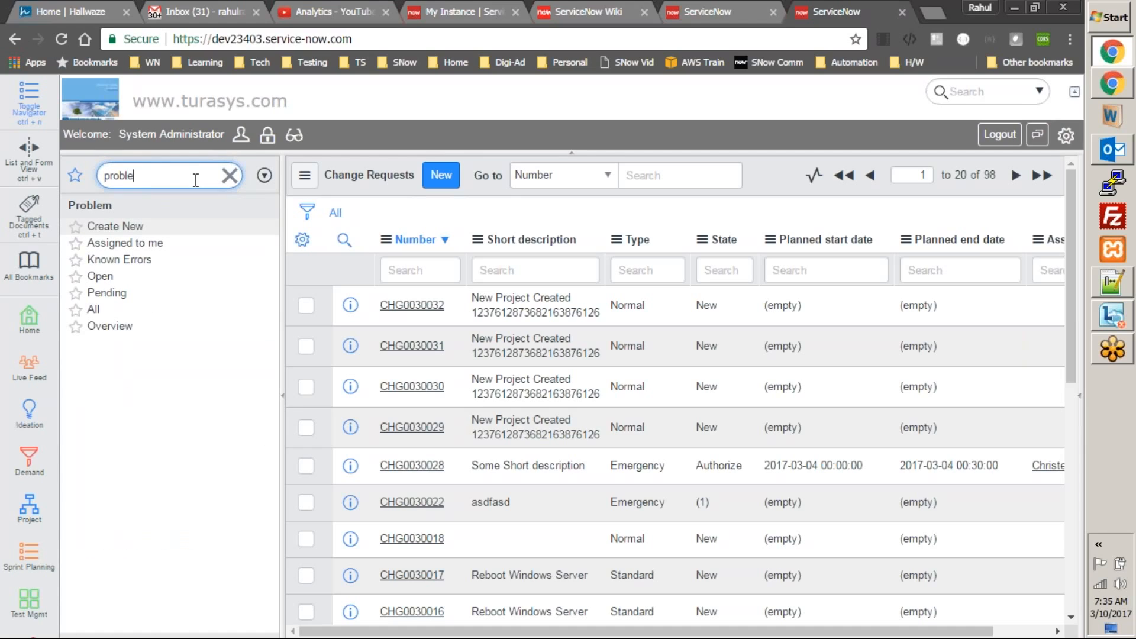
click(96, 309)
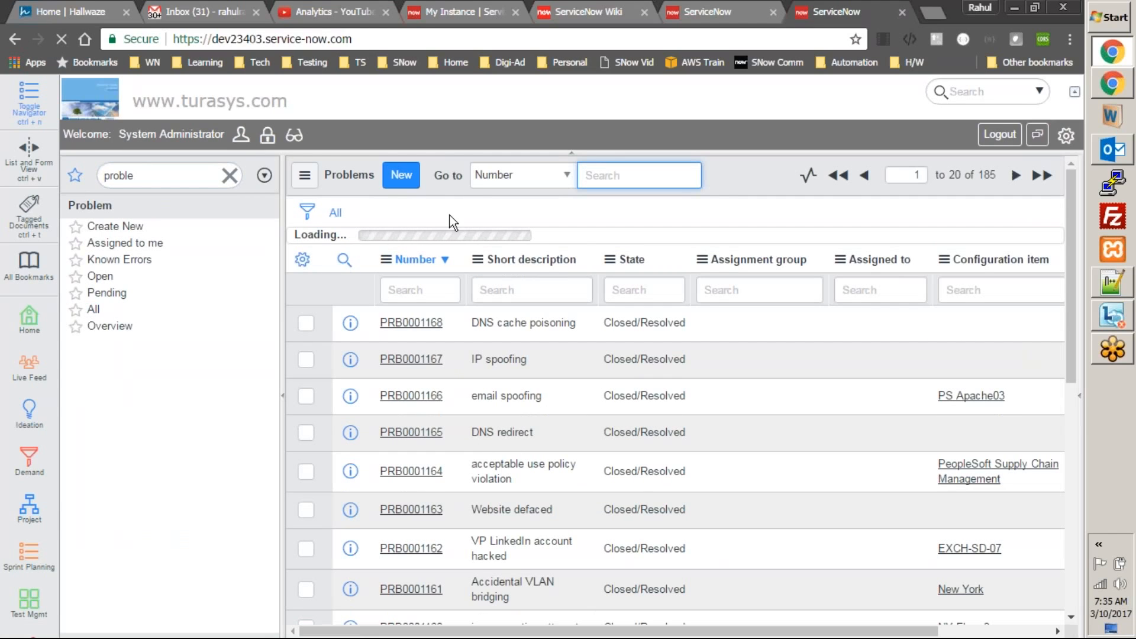
click(100, 275)
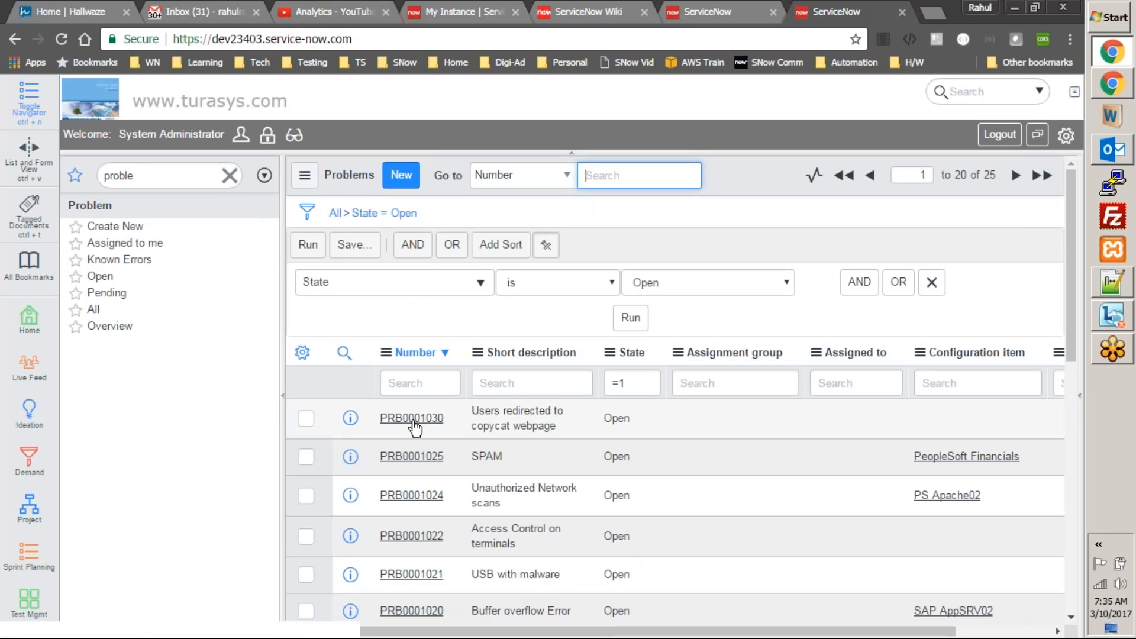
- Open problem PRB0001030 and examine its form fields, related links, and the Incidents, Outages and Security Incidents related lists
click(411, 420)
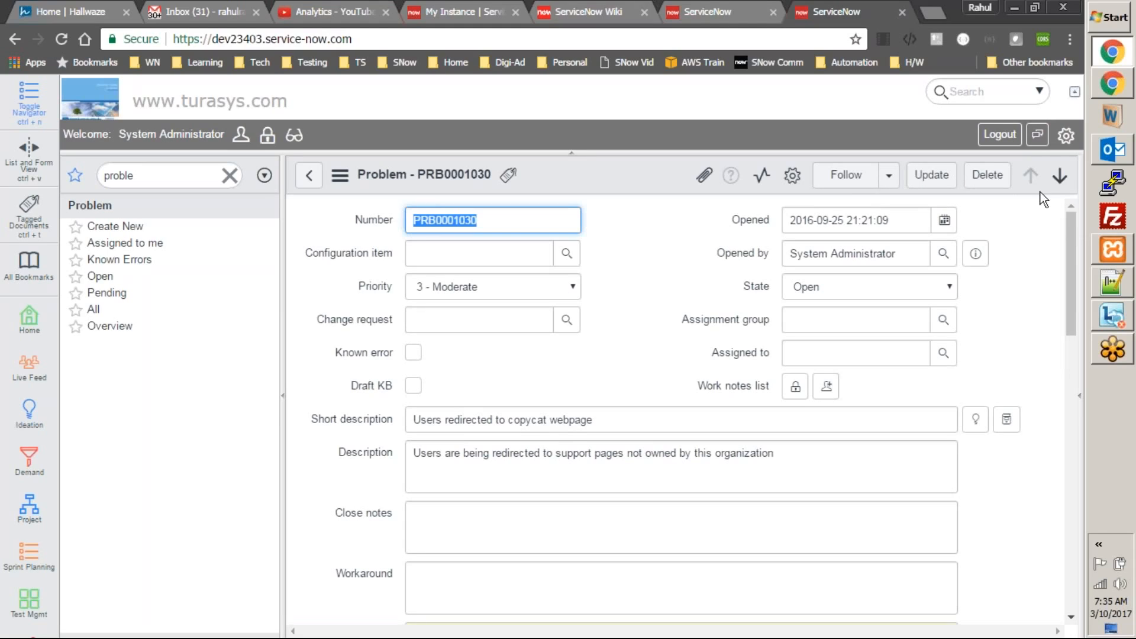
scroll(1063, 280, down, 6)
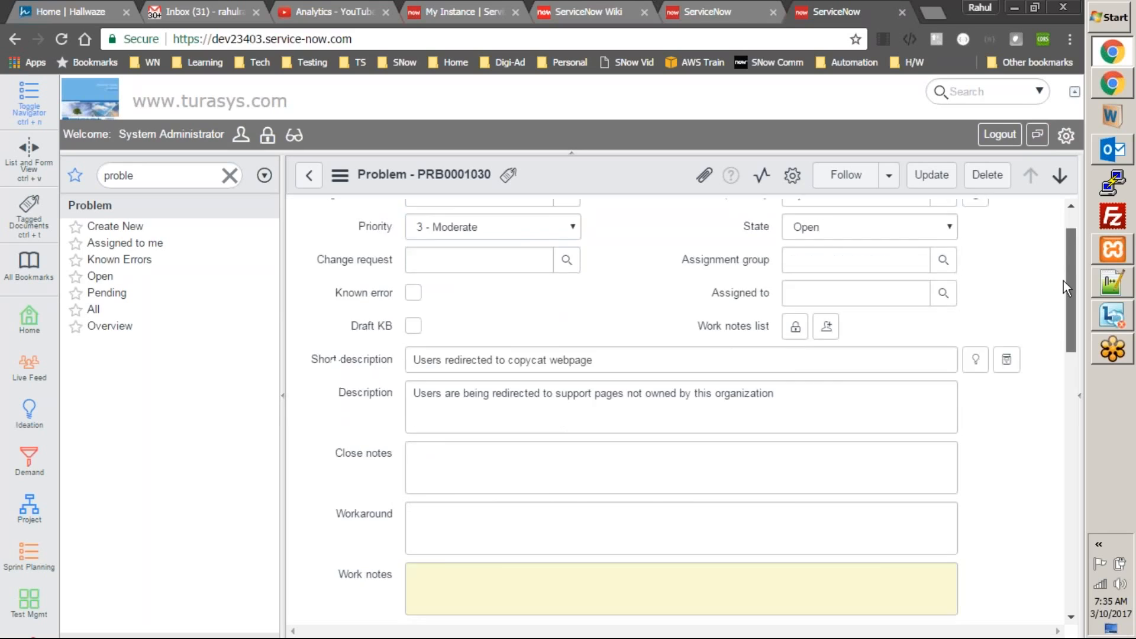
scroll(1056, 367, down, 3)
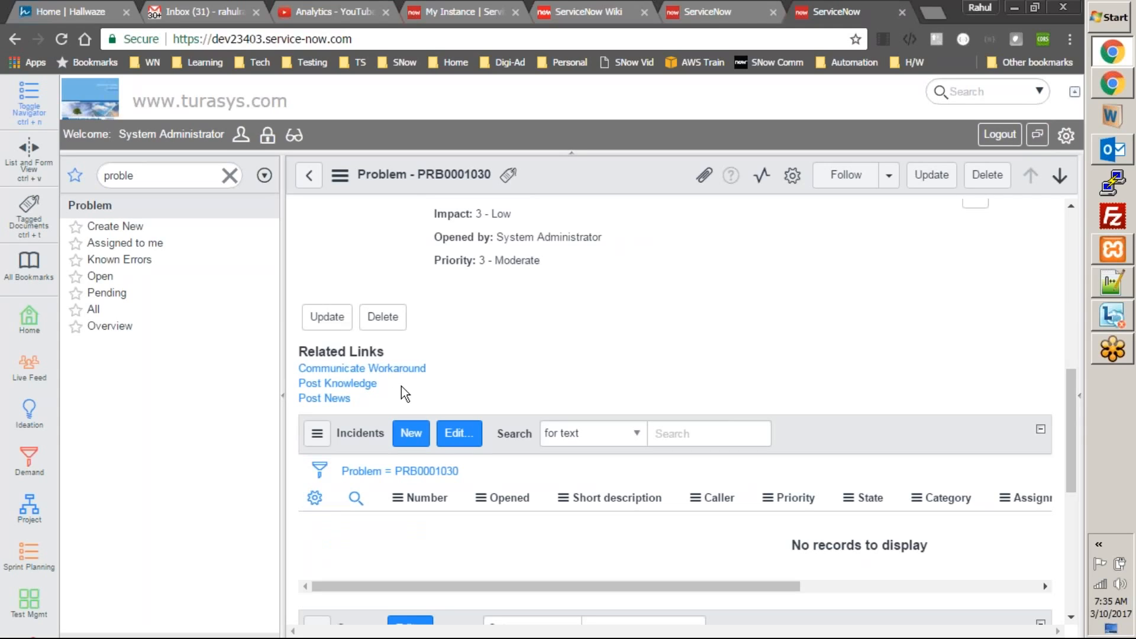
scroll(384, 370, up, 2)
scroll(384, 371, down, 8)
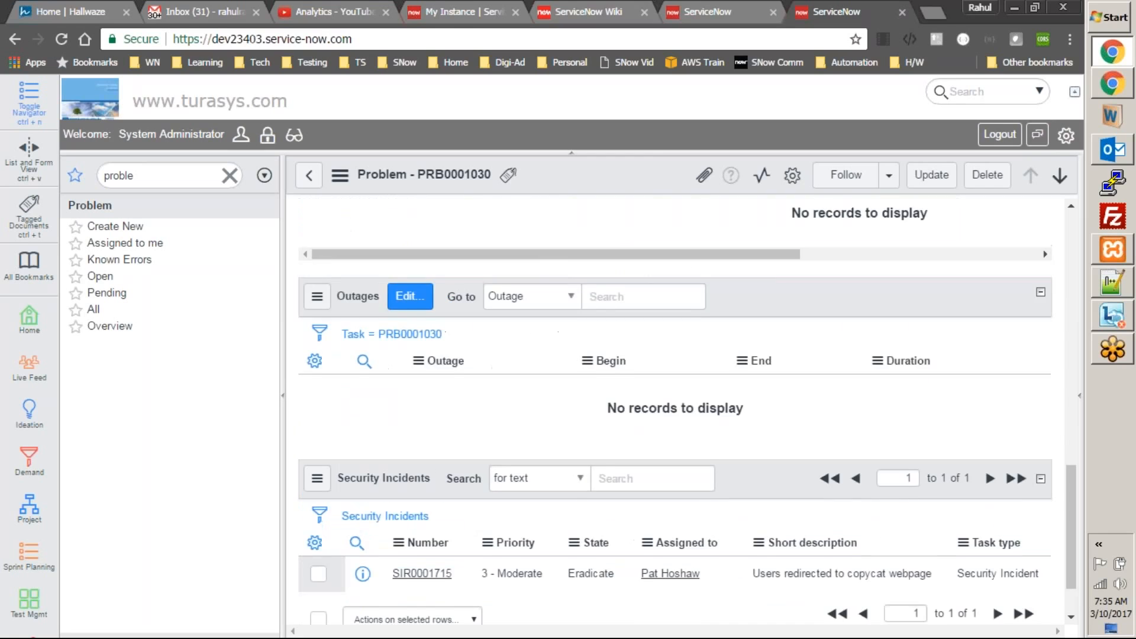
scroll(384, 372, up, 10)
scroll(385, 371, down, 4)
scroll(1026, 463, down, 6)
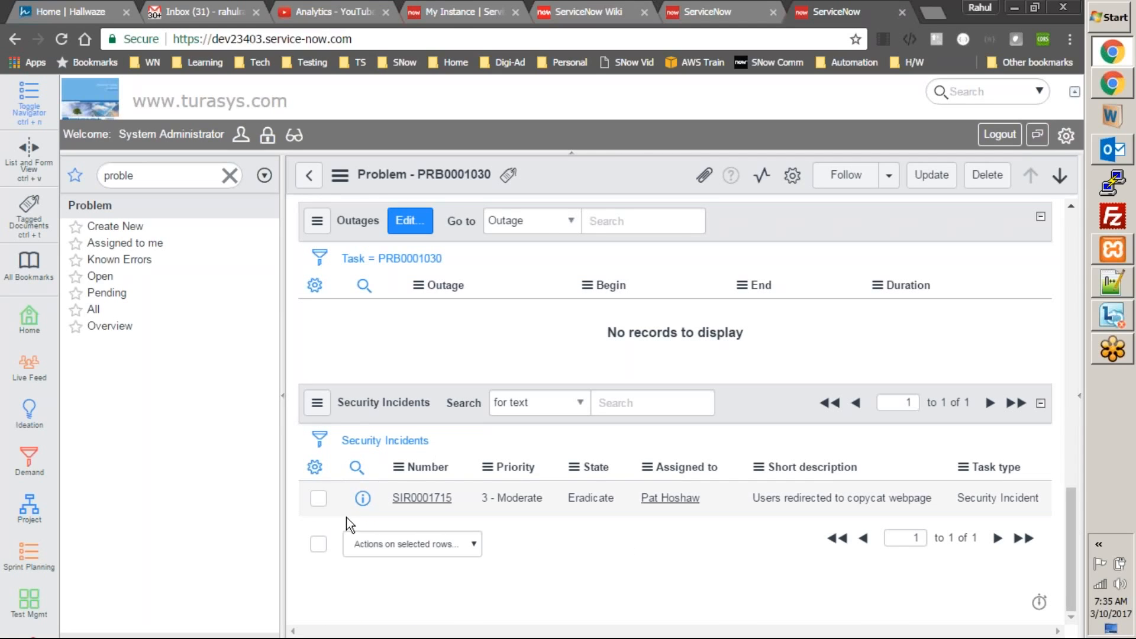
- Examine the row actions offered for the related security incidents and return to the open problems list
click(466, 556)
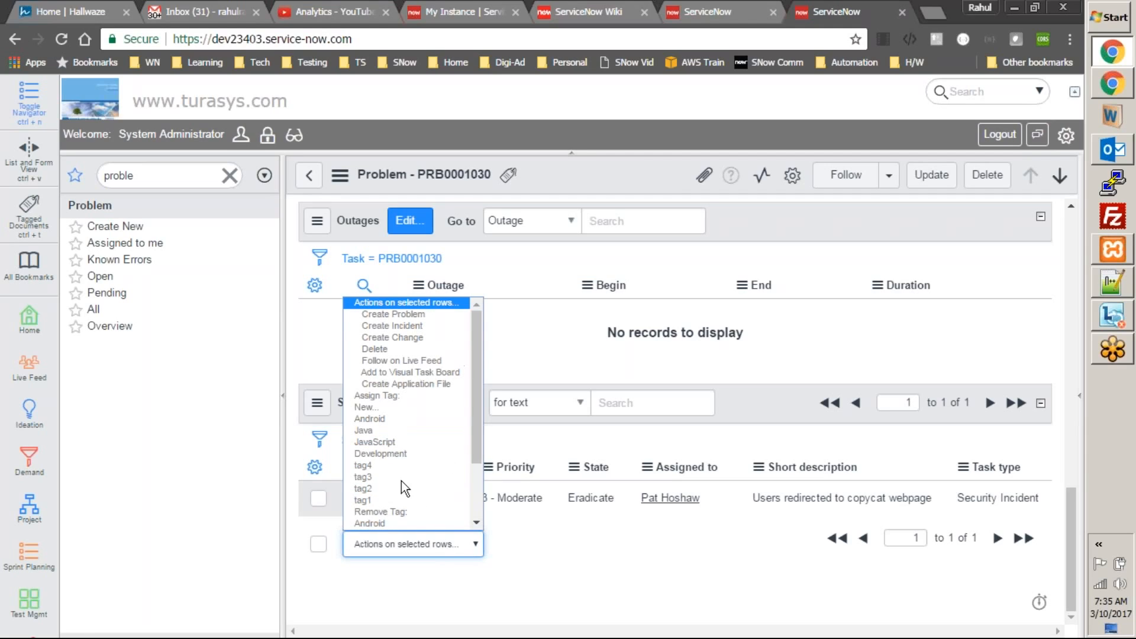
click(875, 311)
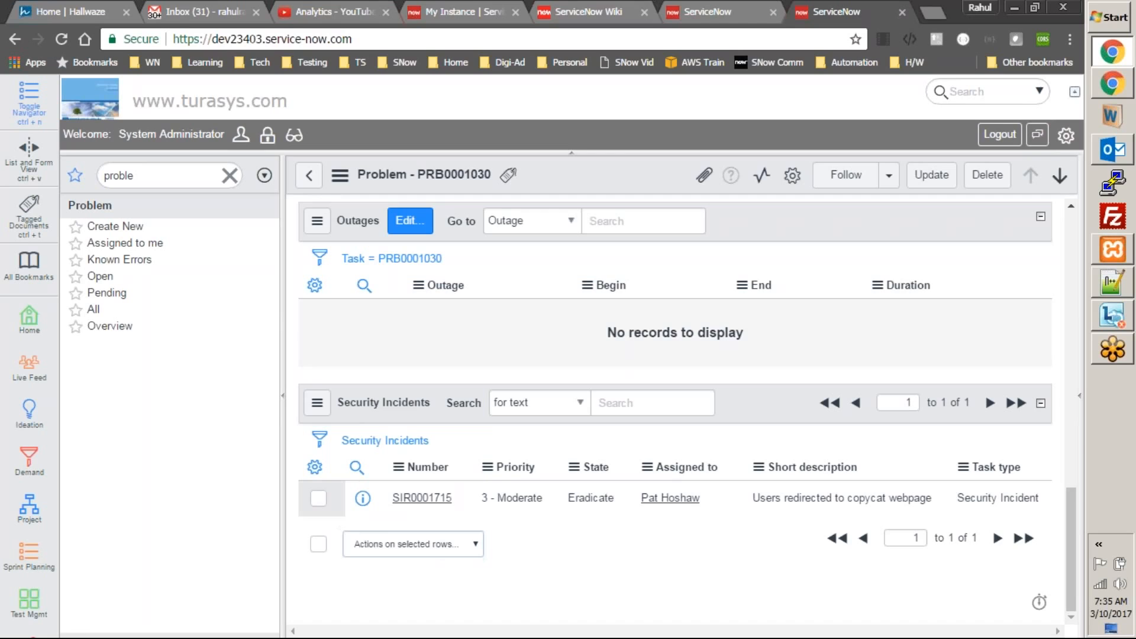
click(309, 176)
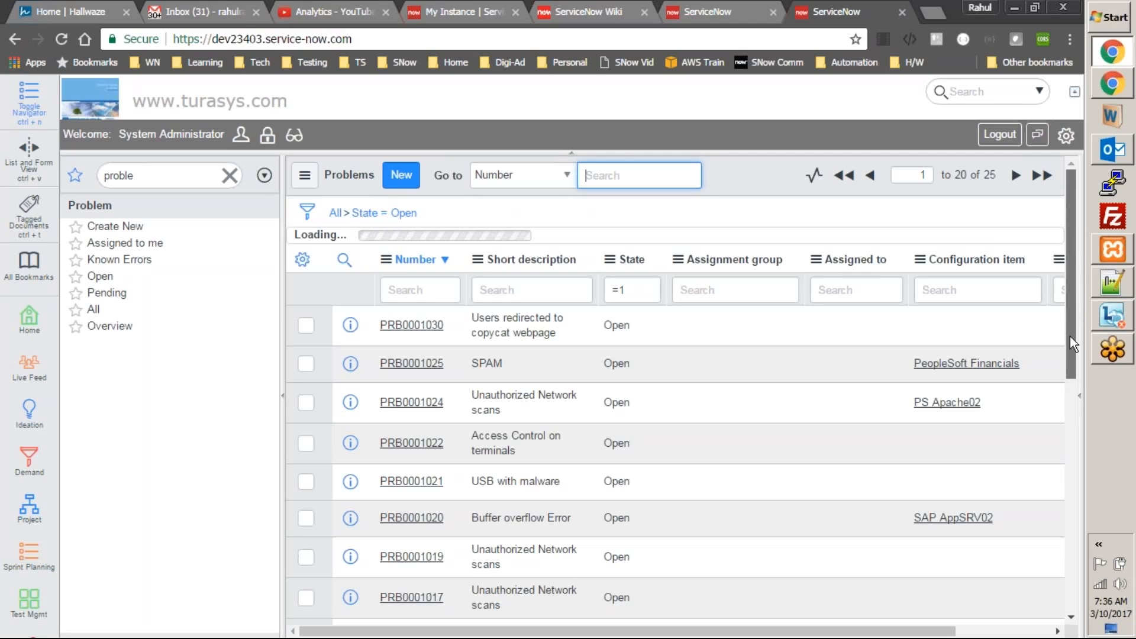
- Examine the actions available for selected rows at the end of the open problems list
scroll(1070, 343, down, 6)
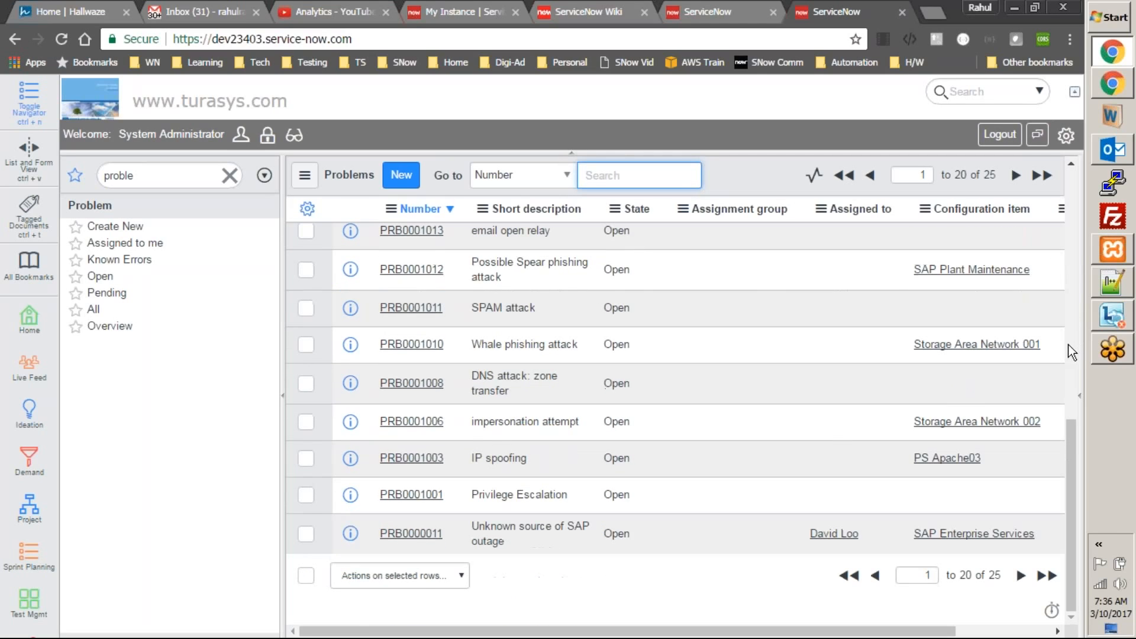
click(431, 578)
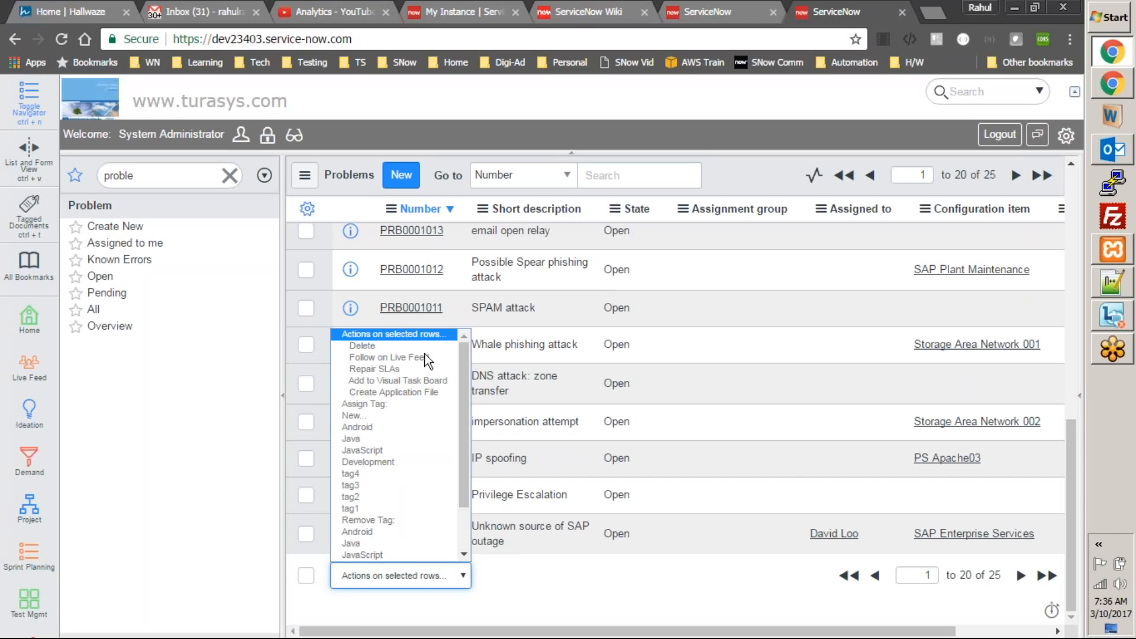
click(645, 589)
scroll(698, 519, up, 8)
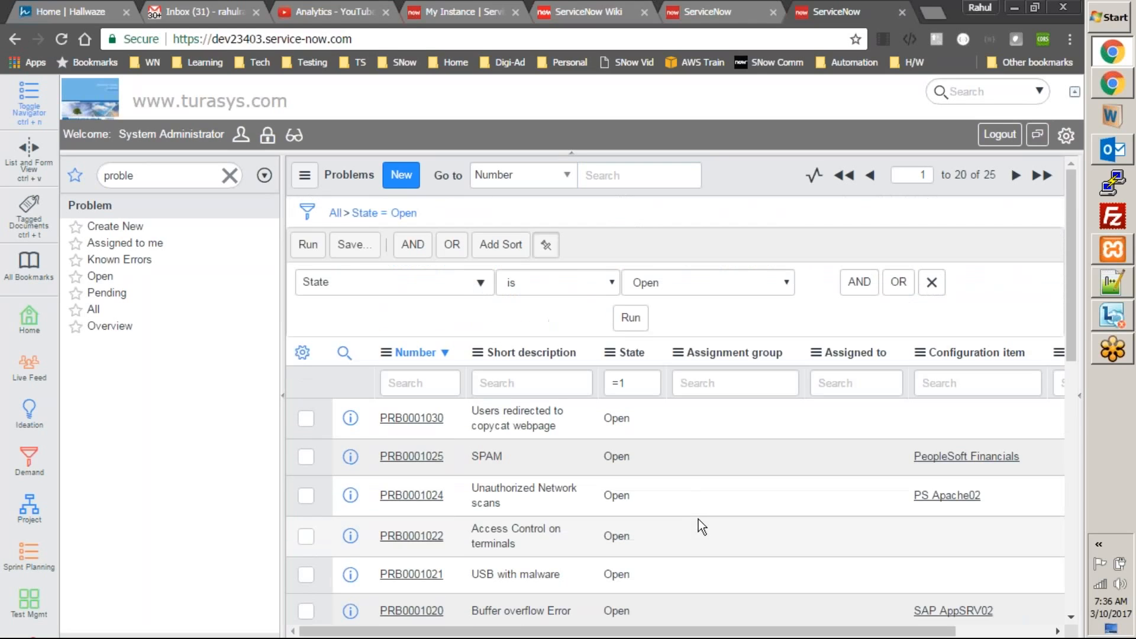
- Remove the State condition from the problem list's filter builder and check the context menu of the Buffer overflow Error row
click(931, 282)
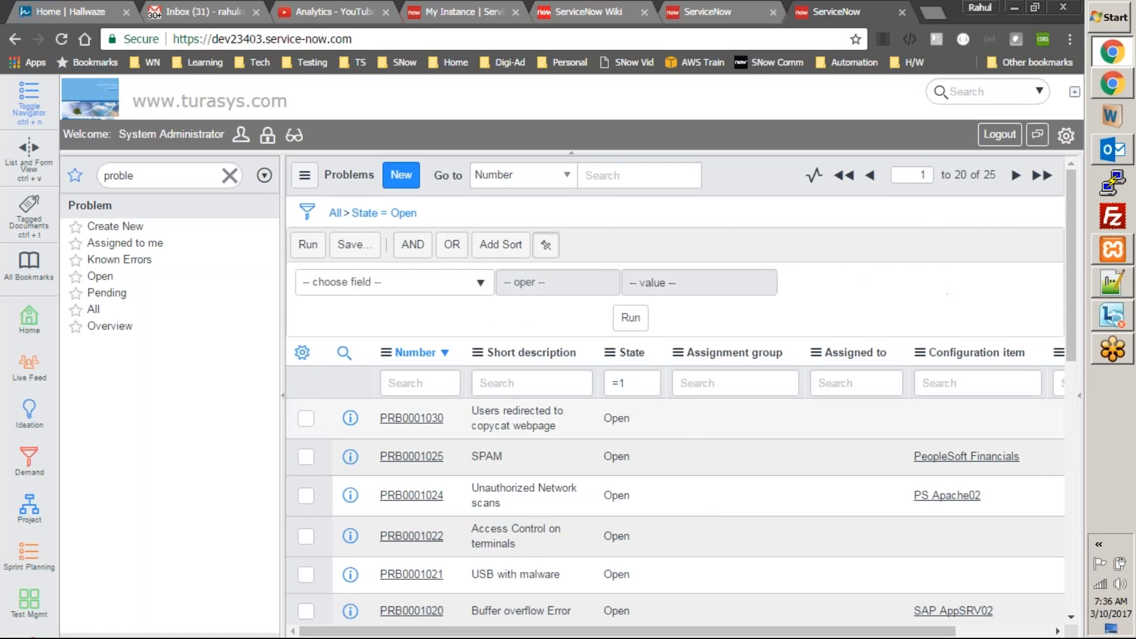
scroll(747, 367, down, 5)
right_click(625, 278)
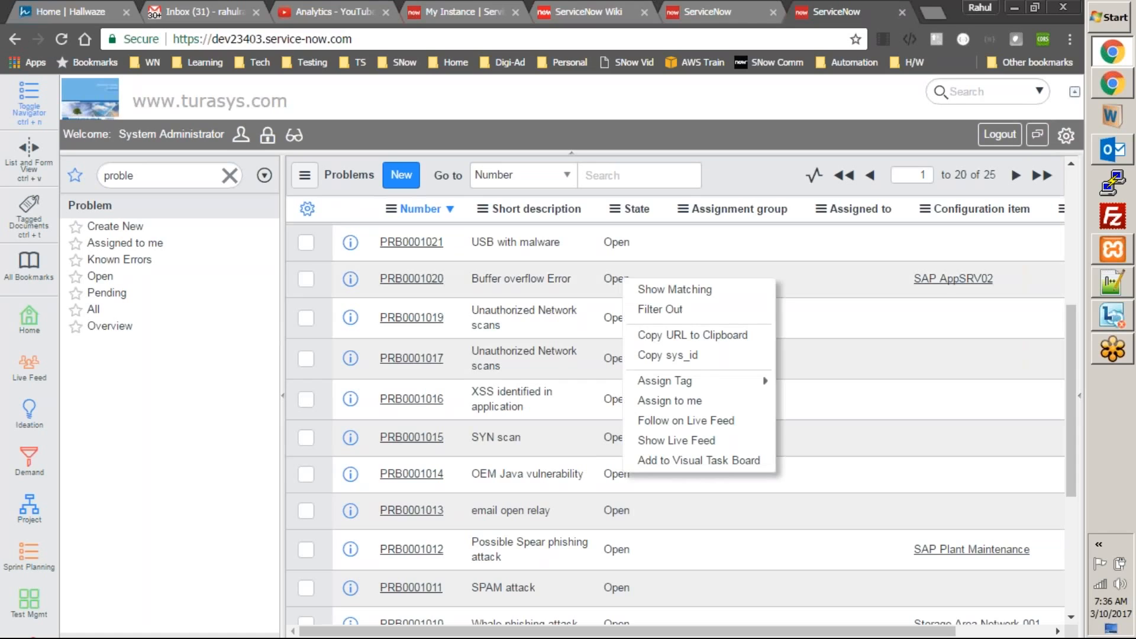
scroll(784, 305, up, 6)
click(784, 306)
- Examine the context menu options of the Assignment group column in the problem list
right_click(697, 356)
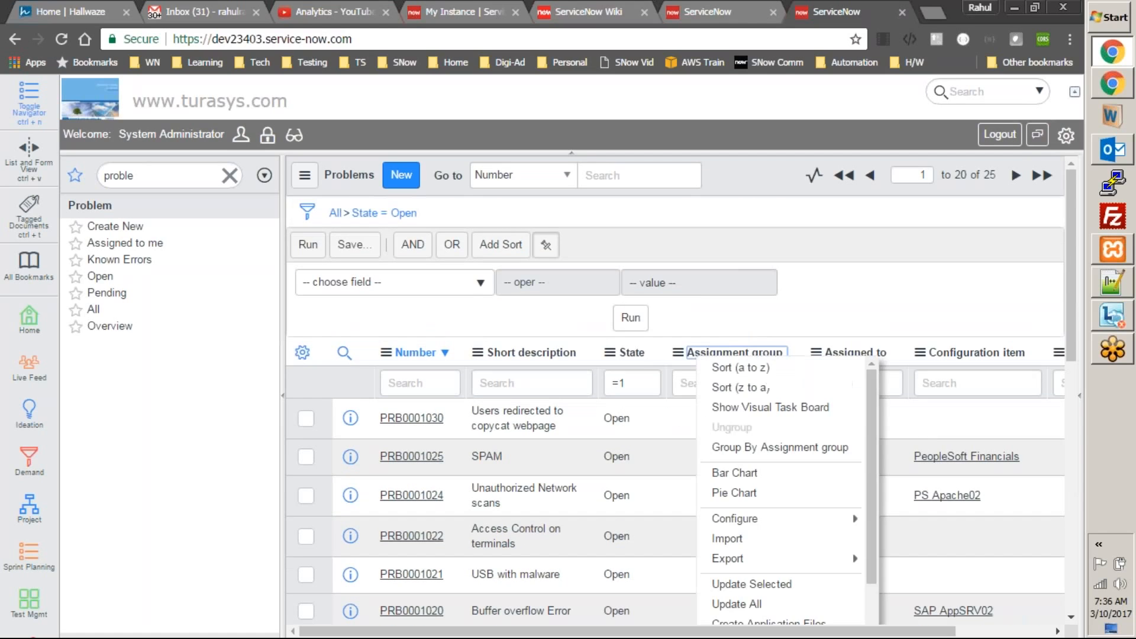
scroll(725, 350, down, 3)
click(741, 444)
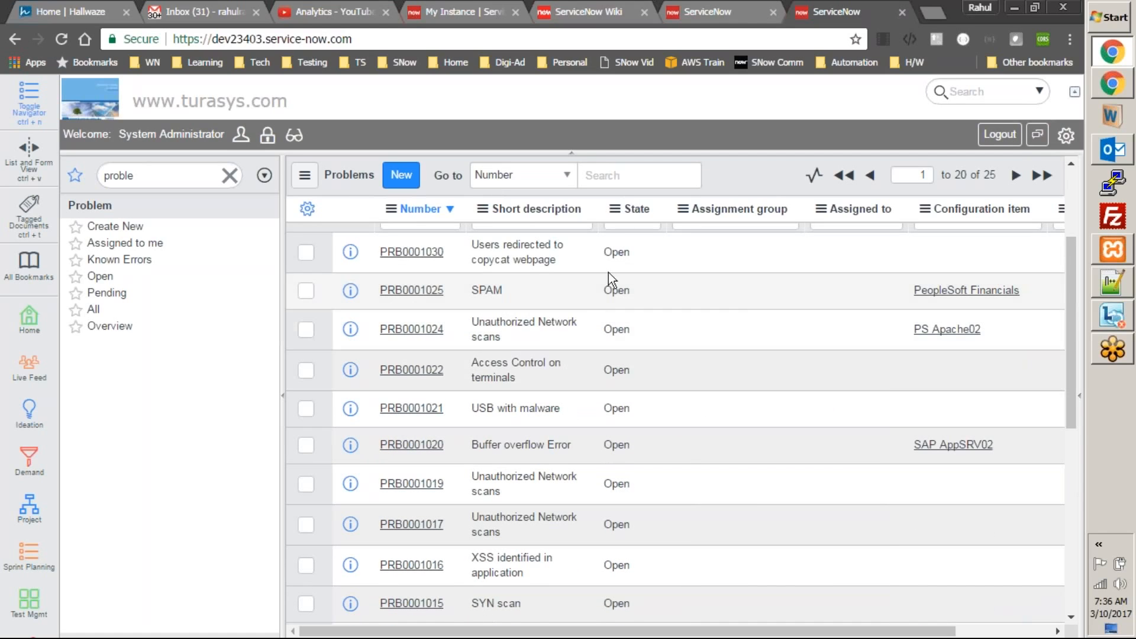
- Examine the context menu options of the SPAM problem's row, including tag assignment
right_click(705, 293)
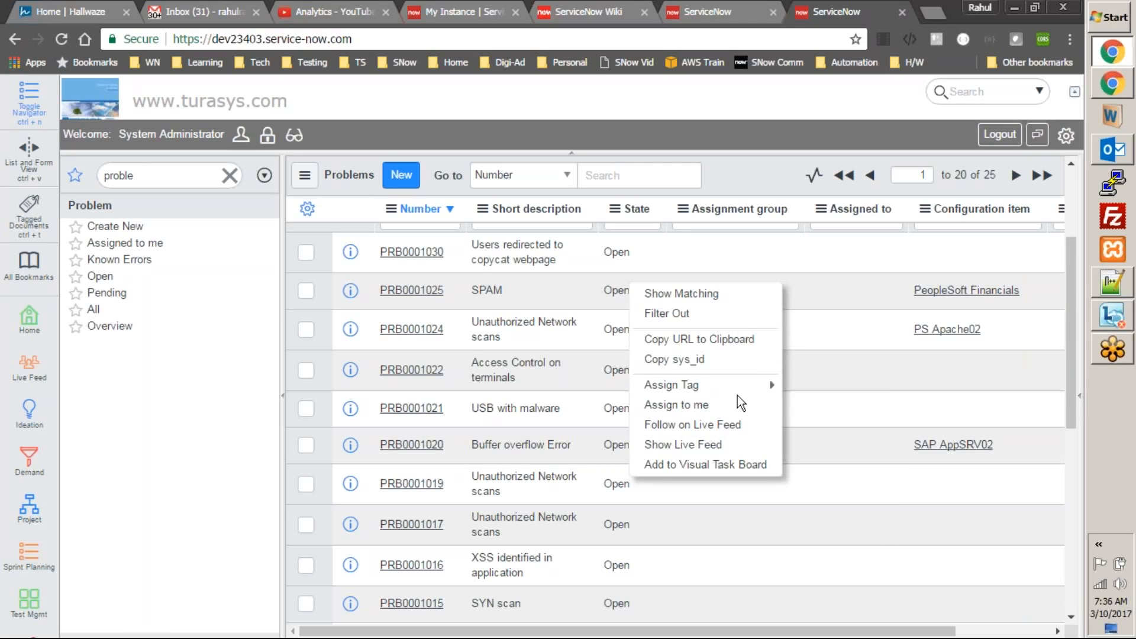
mouse_move(769, 384)
scroll(1007, 321, up, 3)
scroll(663, 468, down, 1)
scroll(663, 468, up, 1)
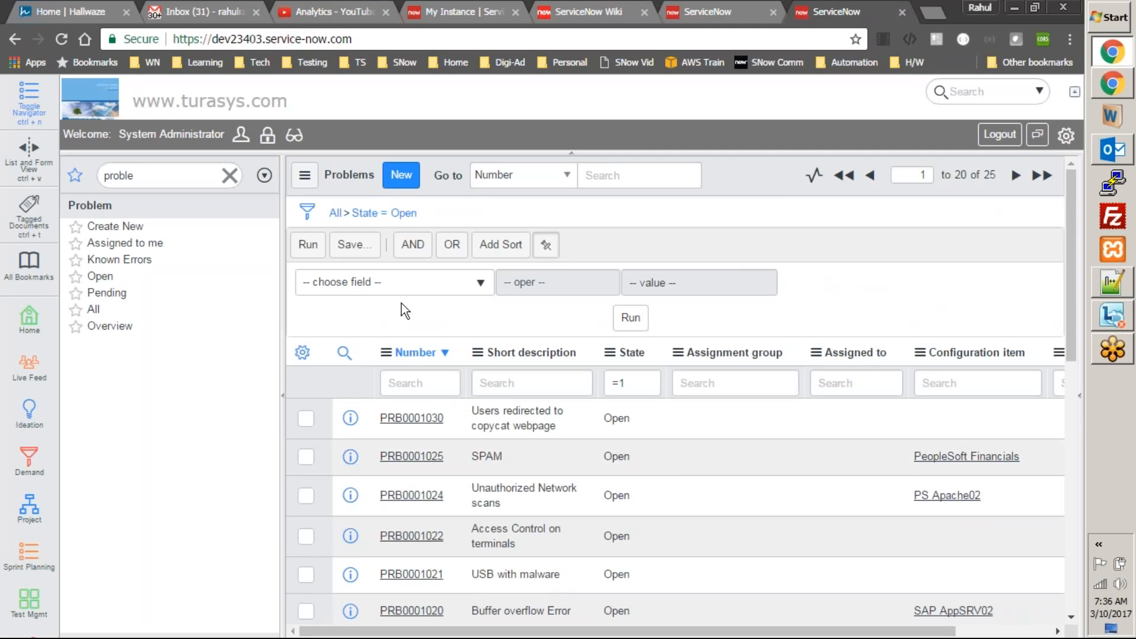
- Clear the navigator filter and look through the whole list of open problems
click(227, 178)
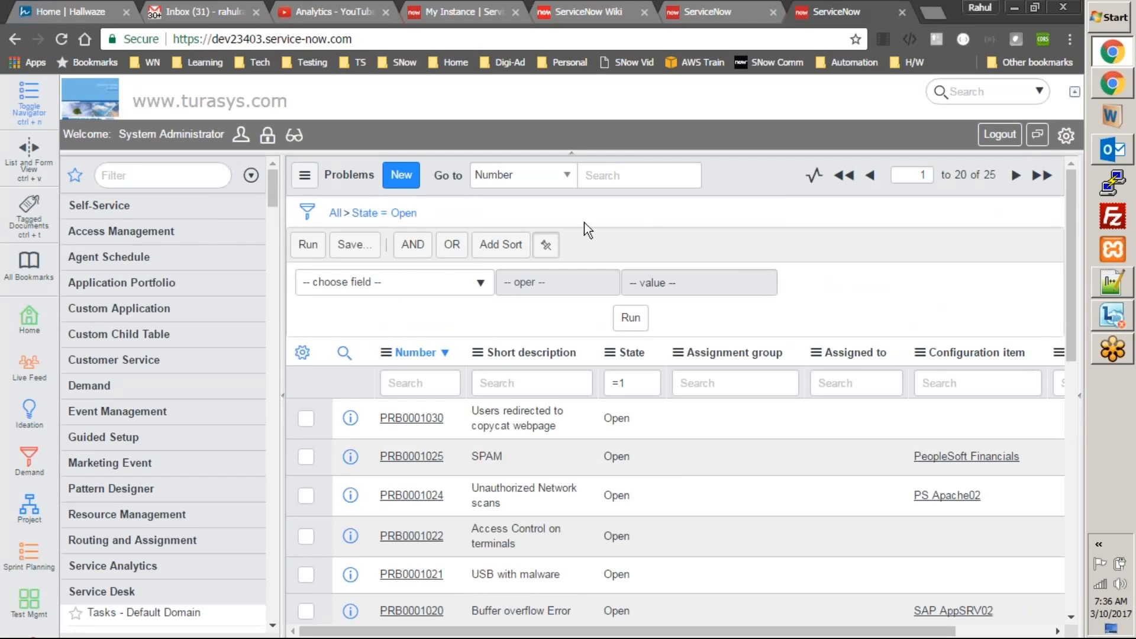
drag(1071, 278, 1067, 554)
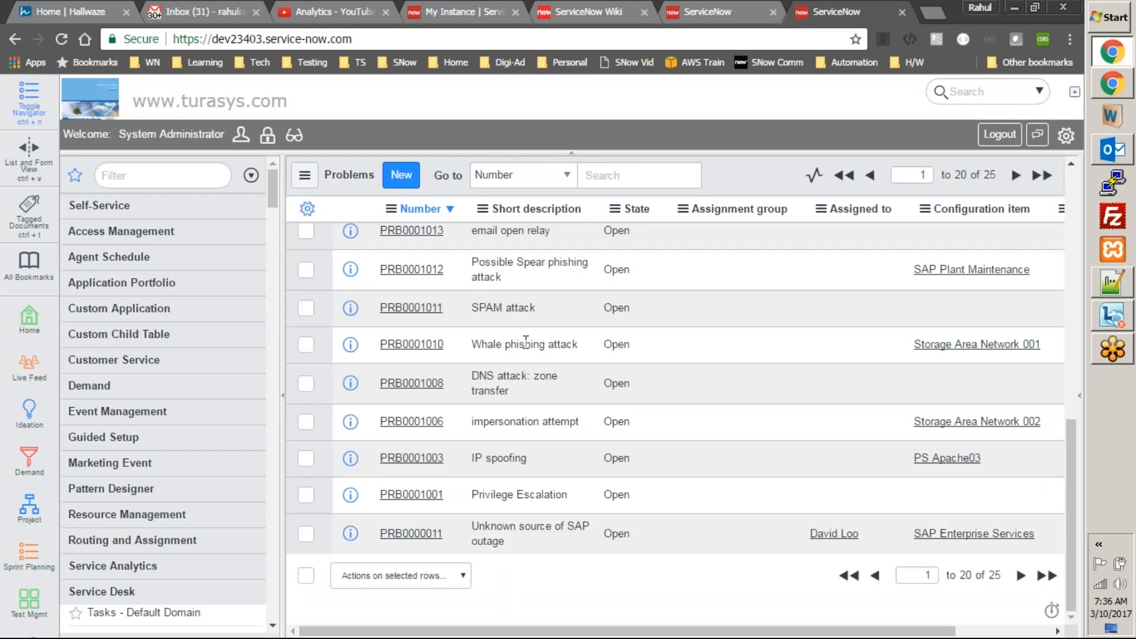
scroll(525, 342, up, 10)
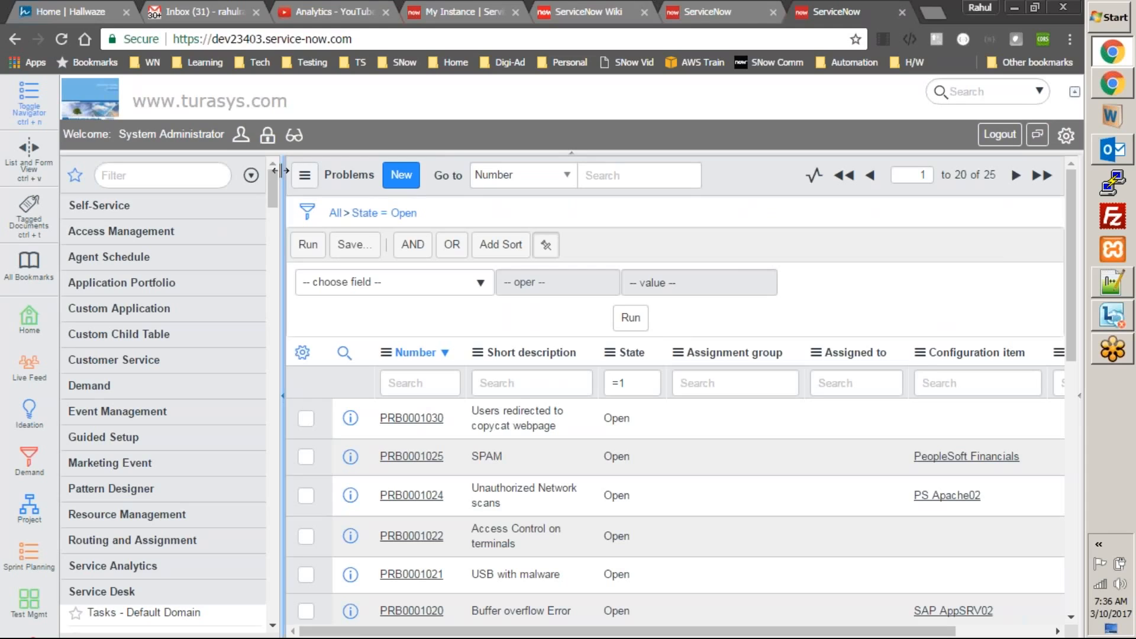
click(184, 172)
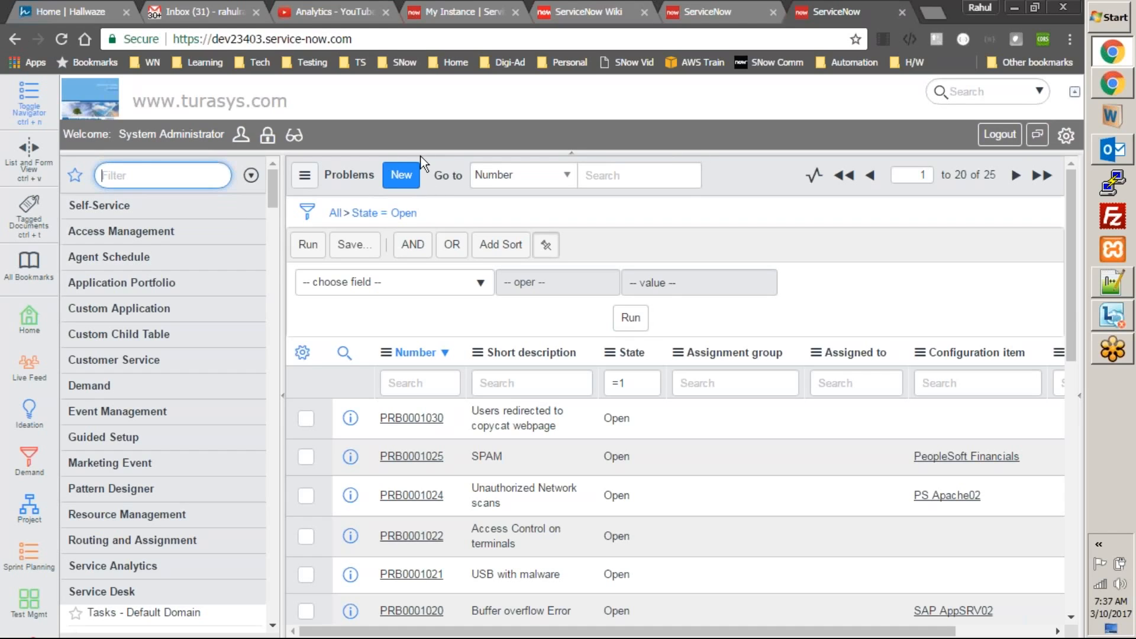
scroll(854, 416, down, 10)
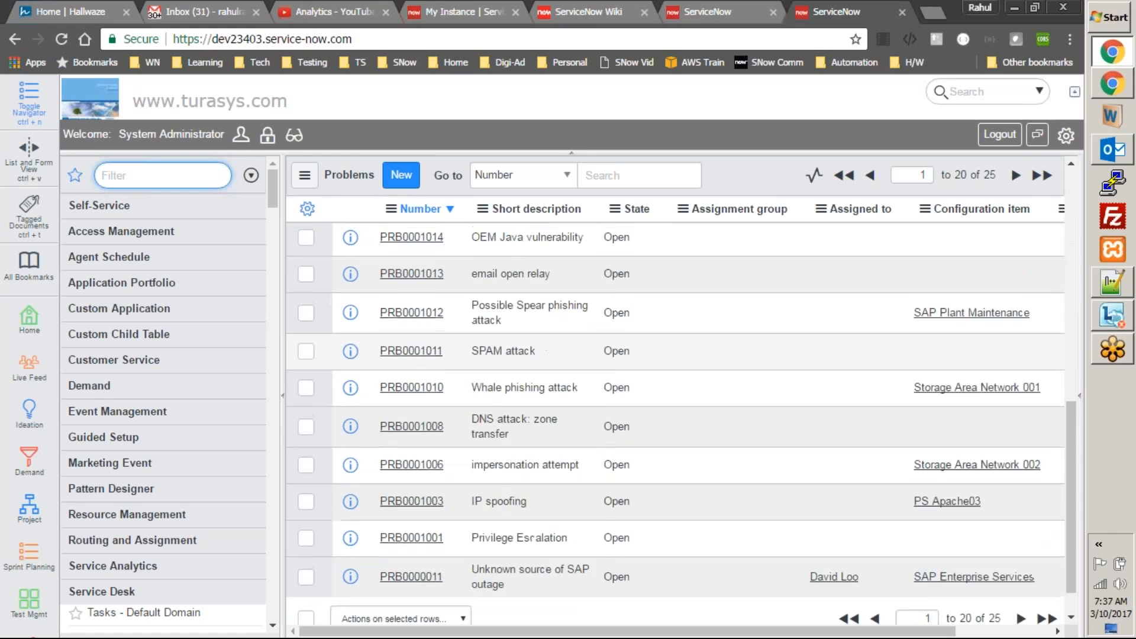
scroll(473, 533, up, 10)
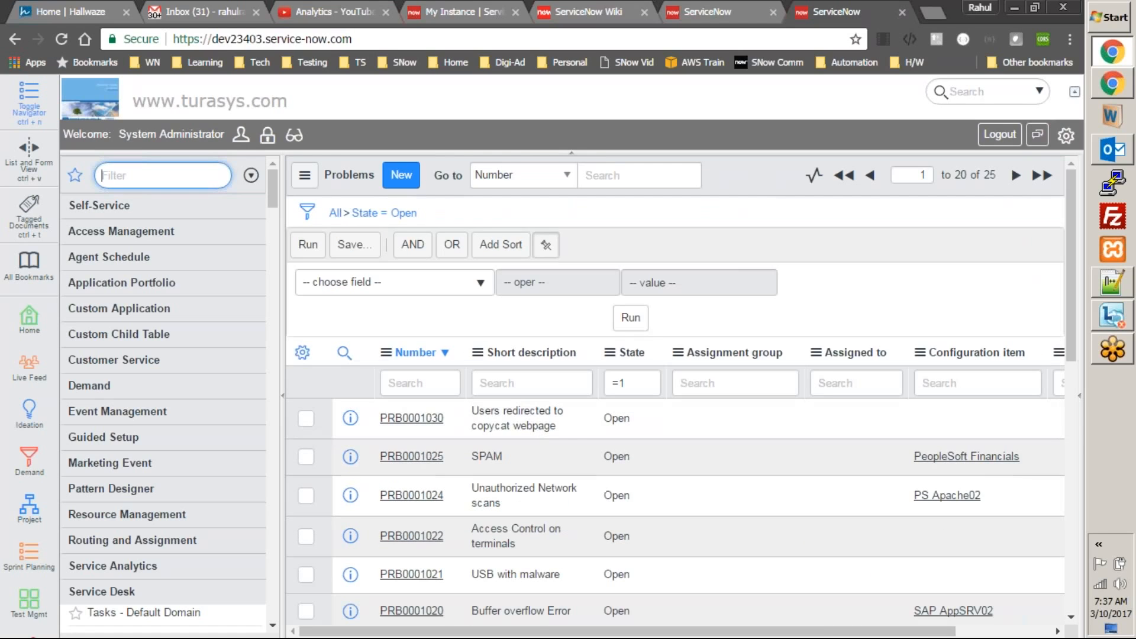
scroll(856, 313, down, 6)
scroll(856, 313, up, 6)
scroll(762, 321, down, 6)
- Reopen problem PRB0001030 and examine its related links and the Incidents and Outages related lists
scroll(762, 321, up, 5)
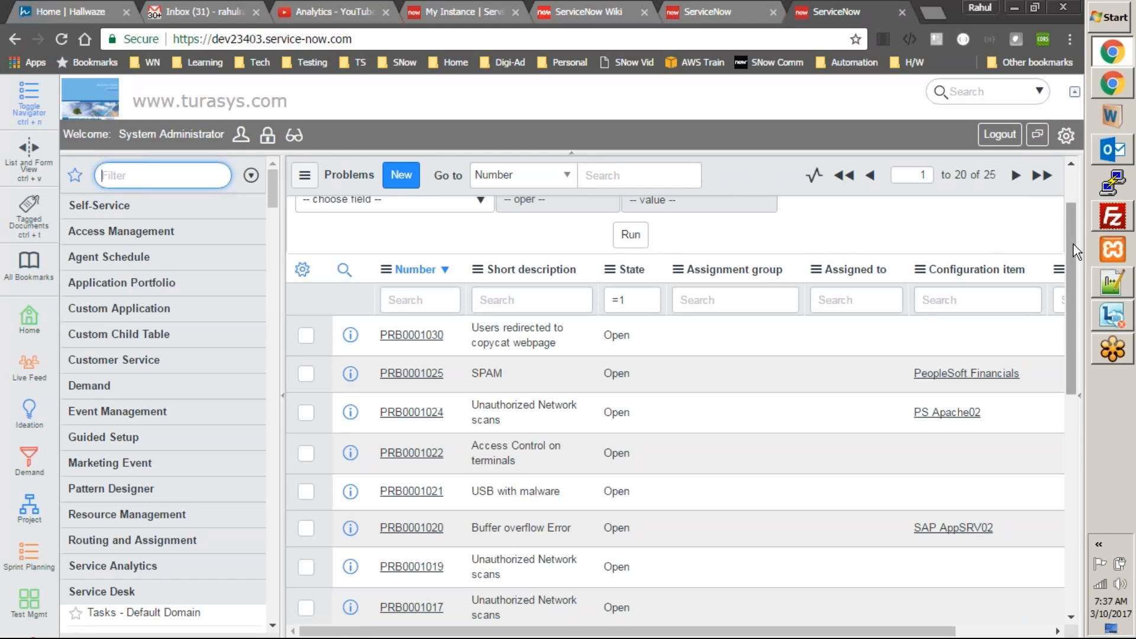
click(411, 335)
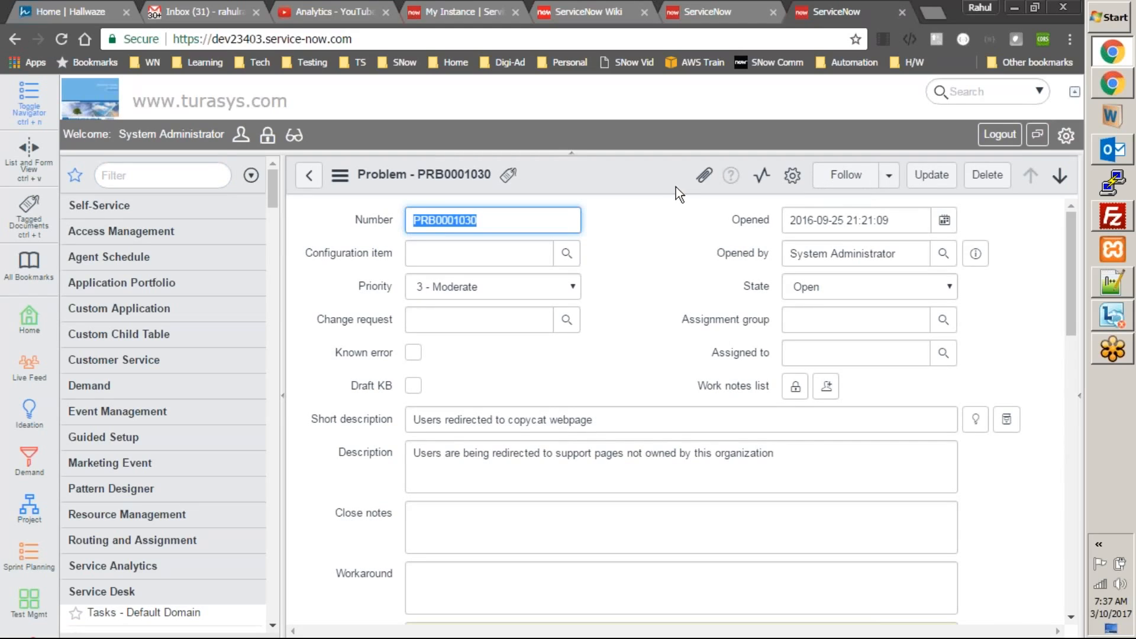
drag(1070, 232, 1069, 431)
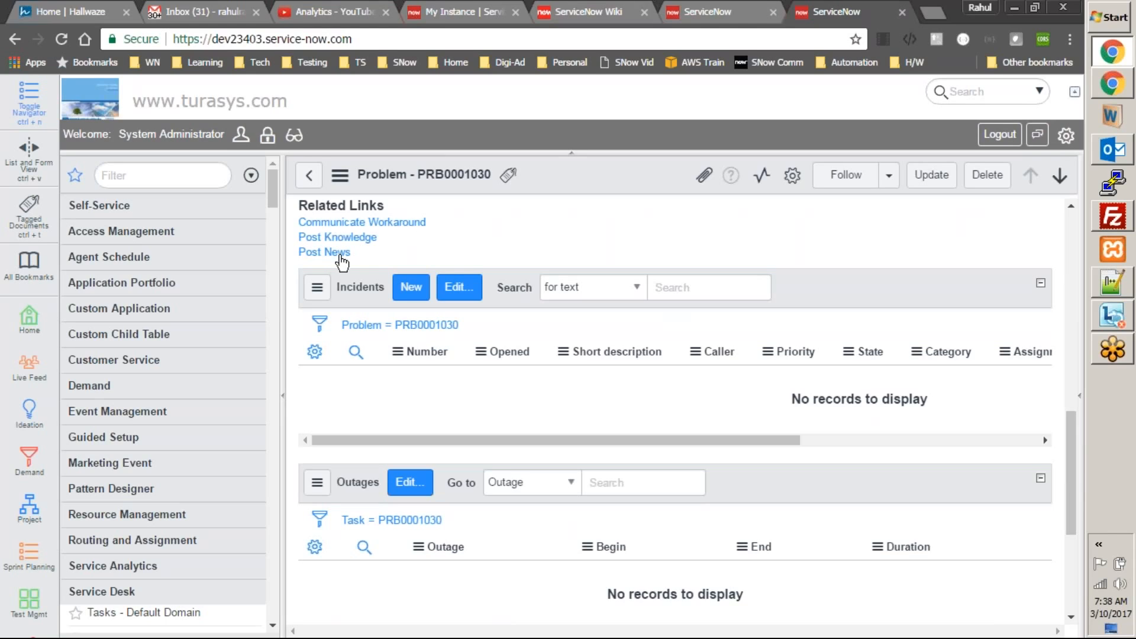
- Filter the navigator for "incident", list all incidents and open incident INC0010107
click(184, 177)
text(ni)
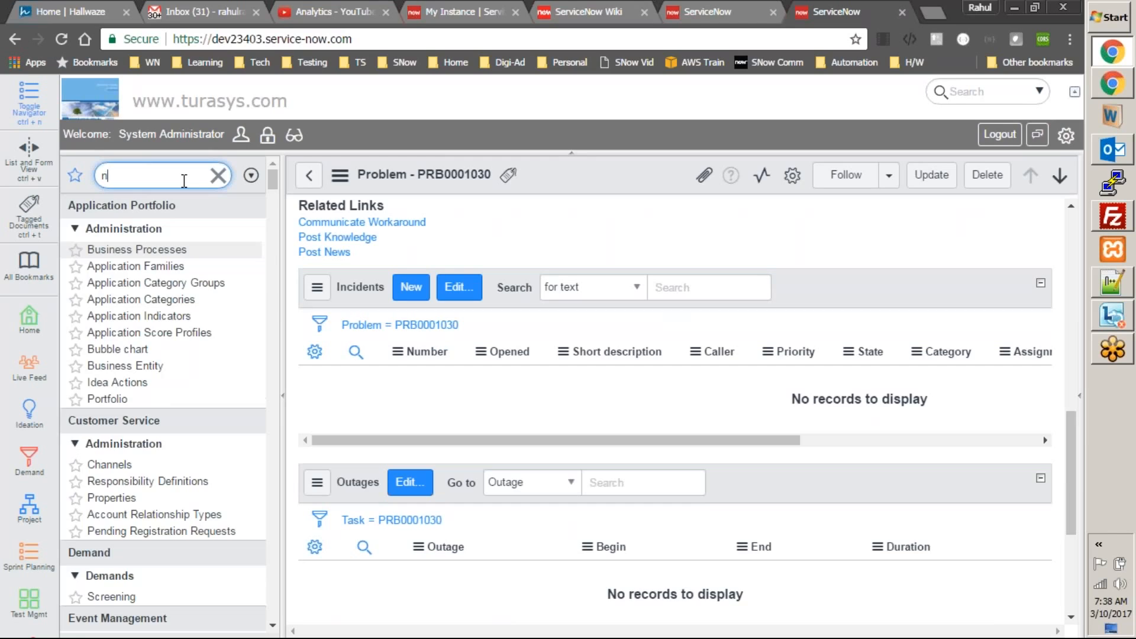
key(BackSpace)
text(incident)
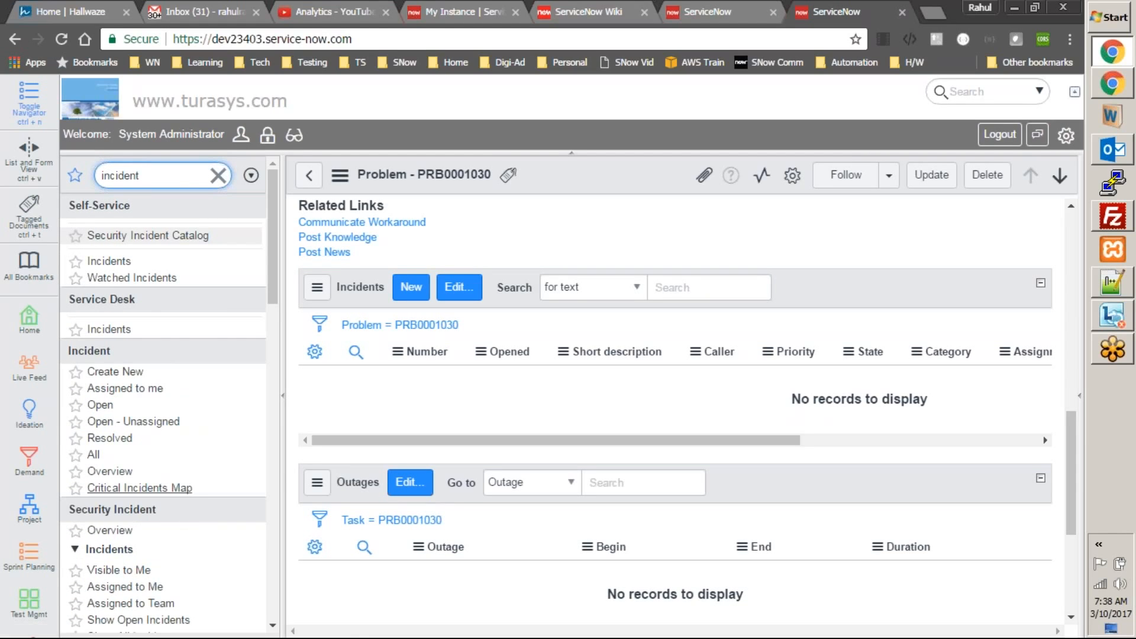
click(94, 454)
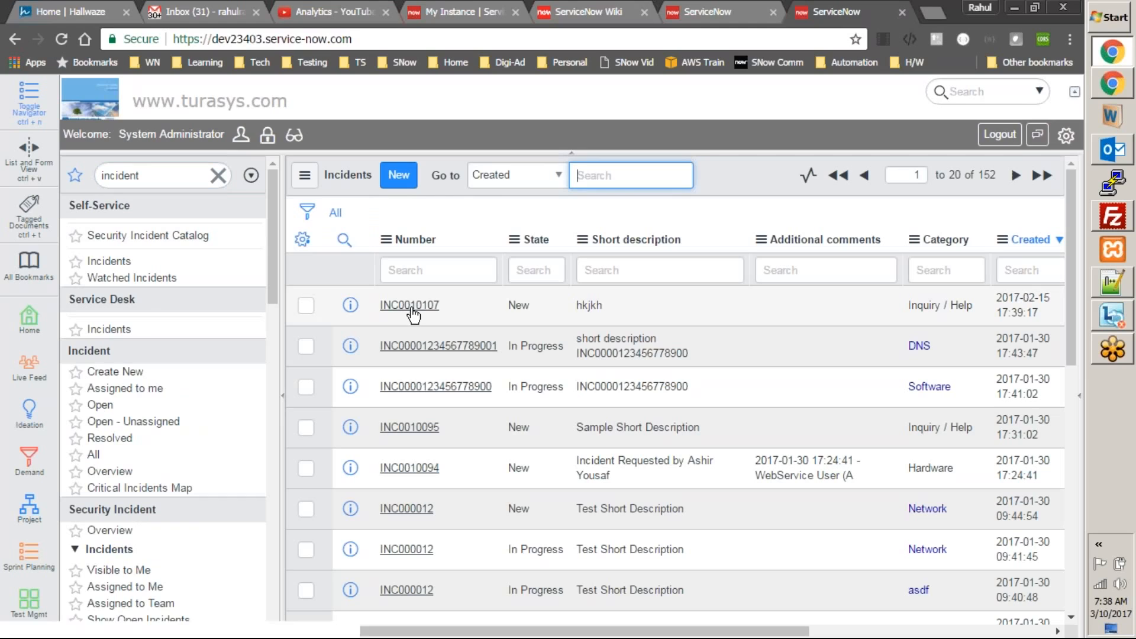
click(412, 314)
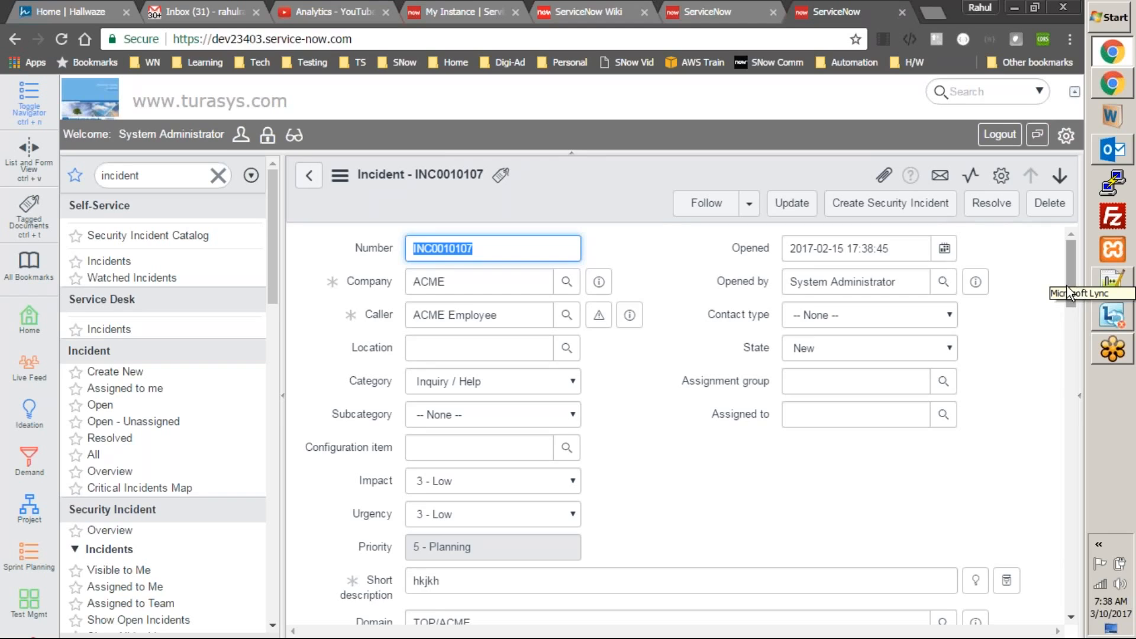
- Examine incident INC0010107's form down to its related links and the Alerts and Affected CIs related lists
scroll(1072, 284, down, 6)
scroll(1069, 350, down, 1)
drag(1070, 350, 1072, 536)
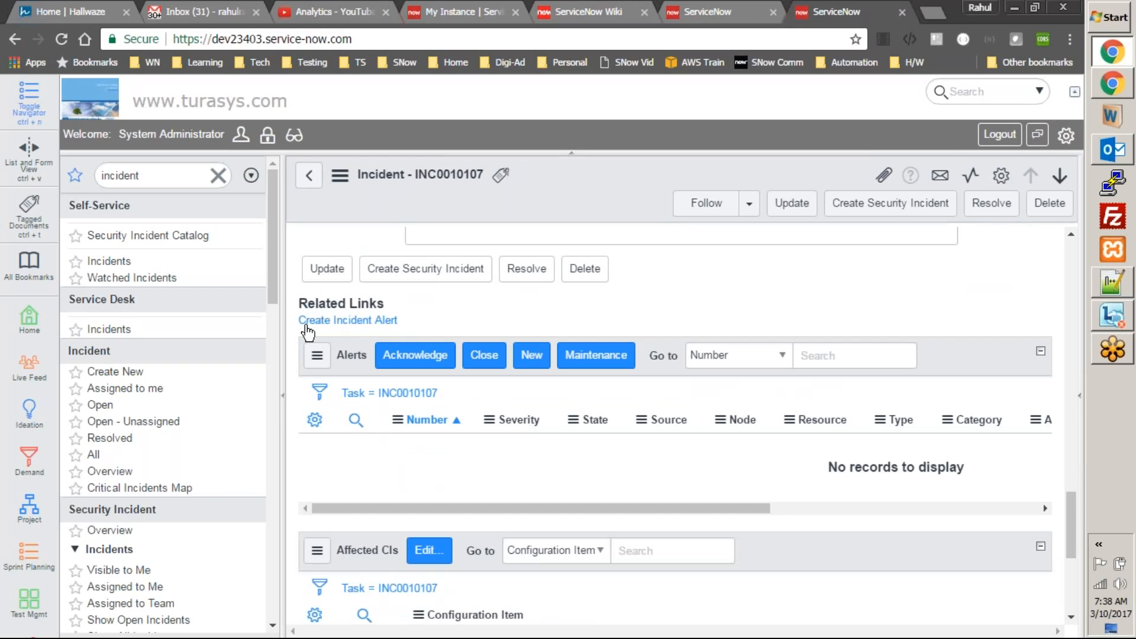
drag(1073, 524, 1061, 631)
drag(1069, 577, 1067, 244)
- Return to the incidents list and view the actions available for selected rows
click(309, 175)
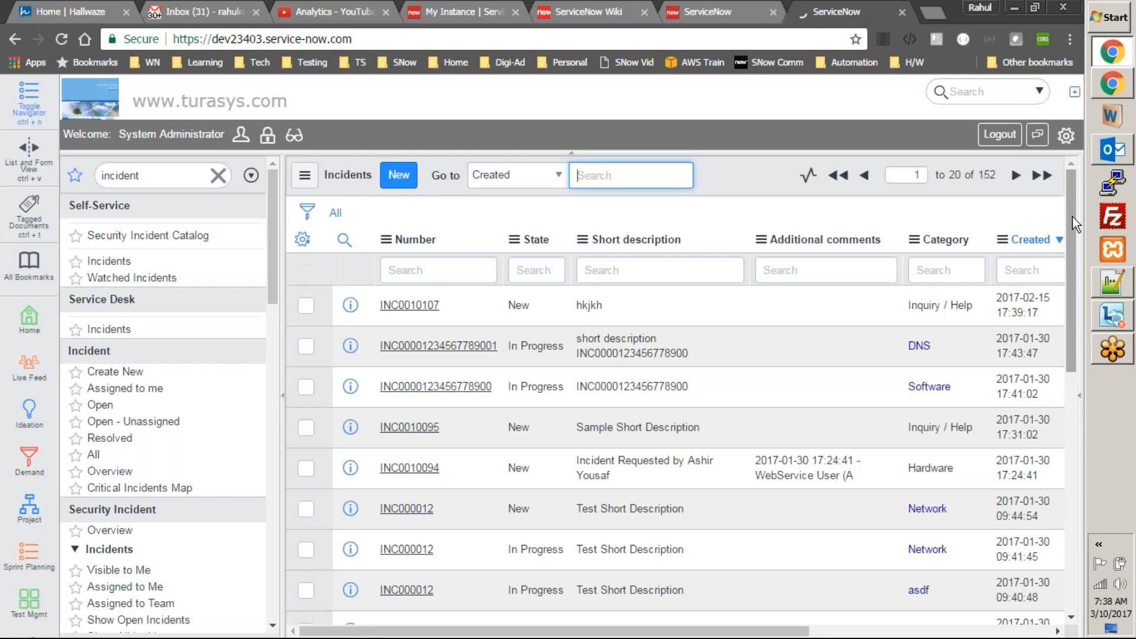
drag(1072, 216, 1102, 530)
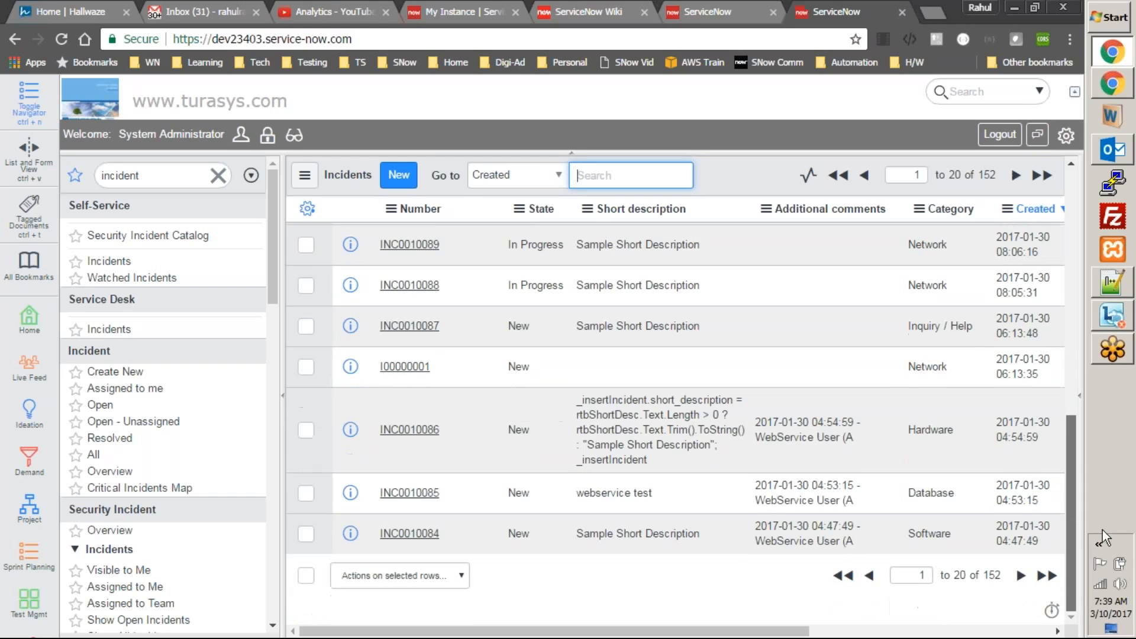
click(432, 584)
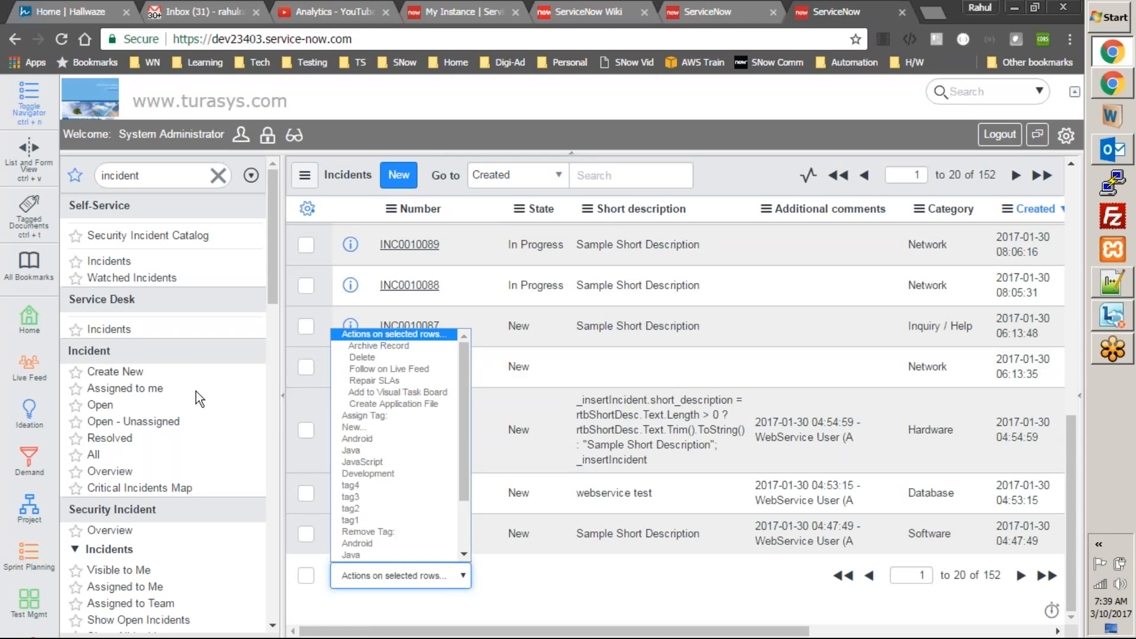
- Filter the navigator for "probl" and list all problems
click(155, 172)
double_click(155, 173)
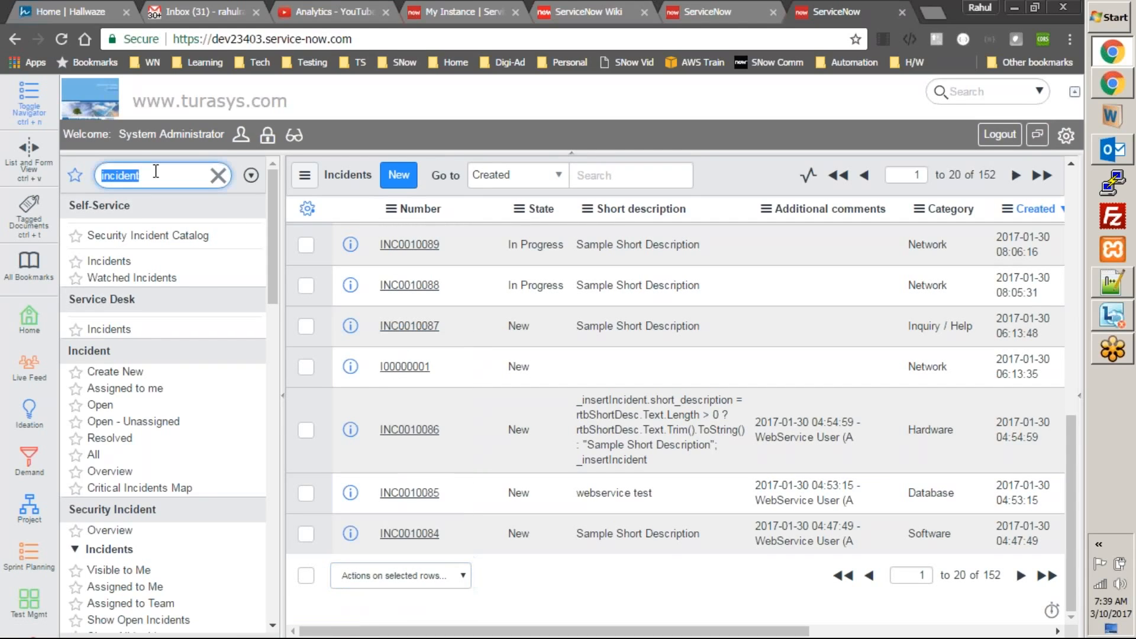
text(probl)
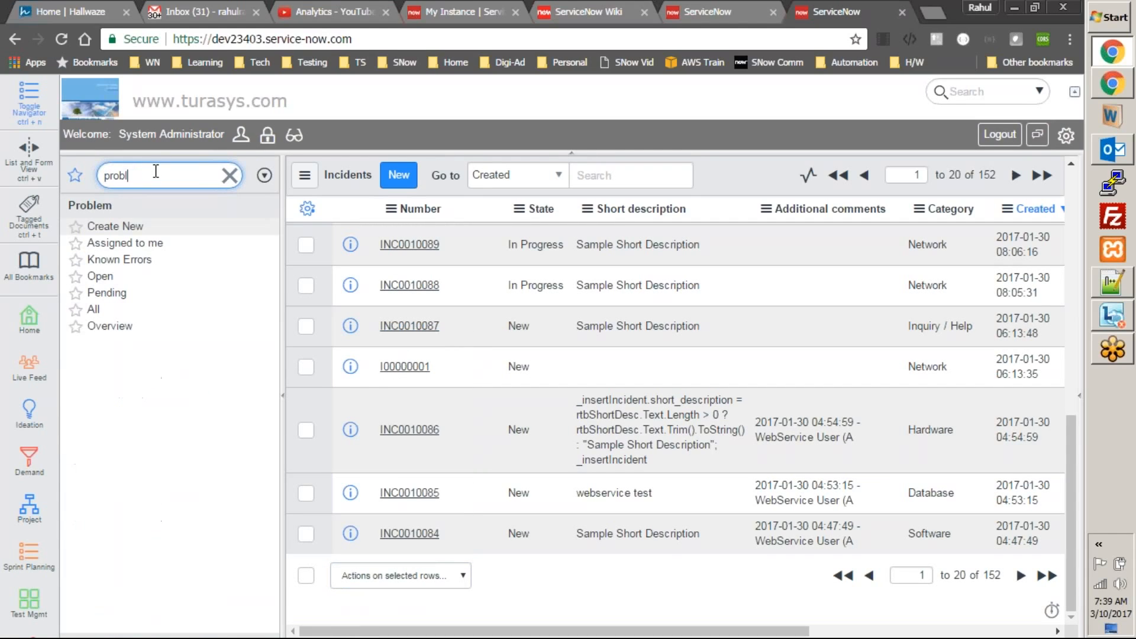
click(94, 308)
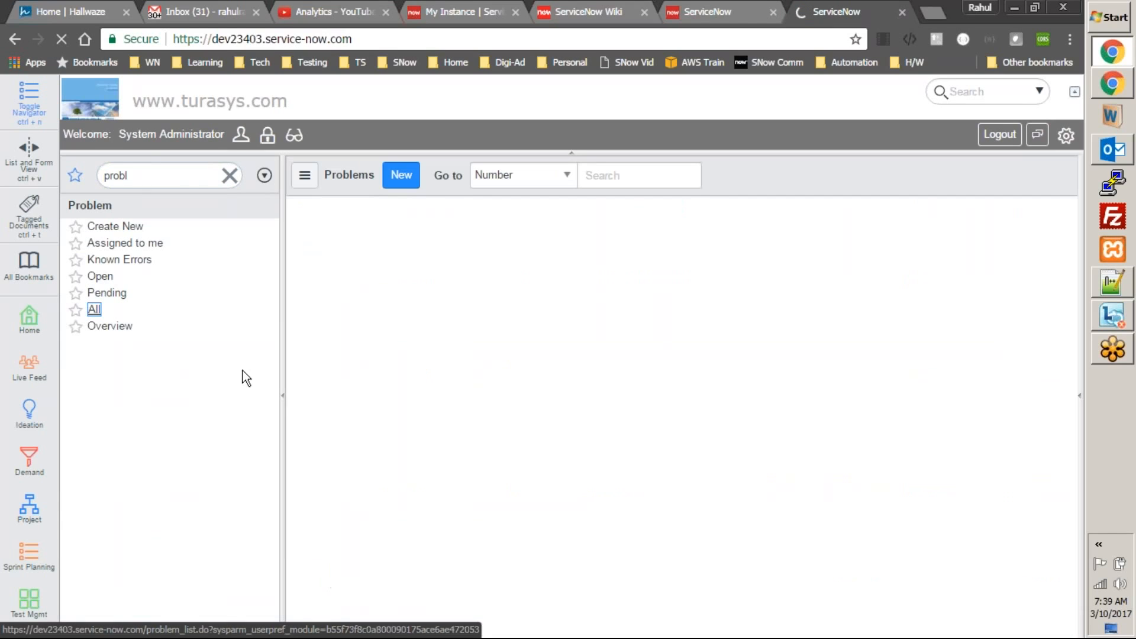
- View the actions available for selected rows at the end of the problems list
scroll(438, 445, down, 6)
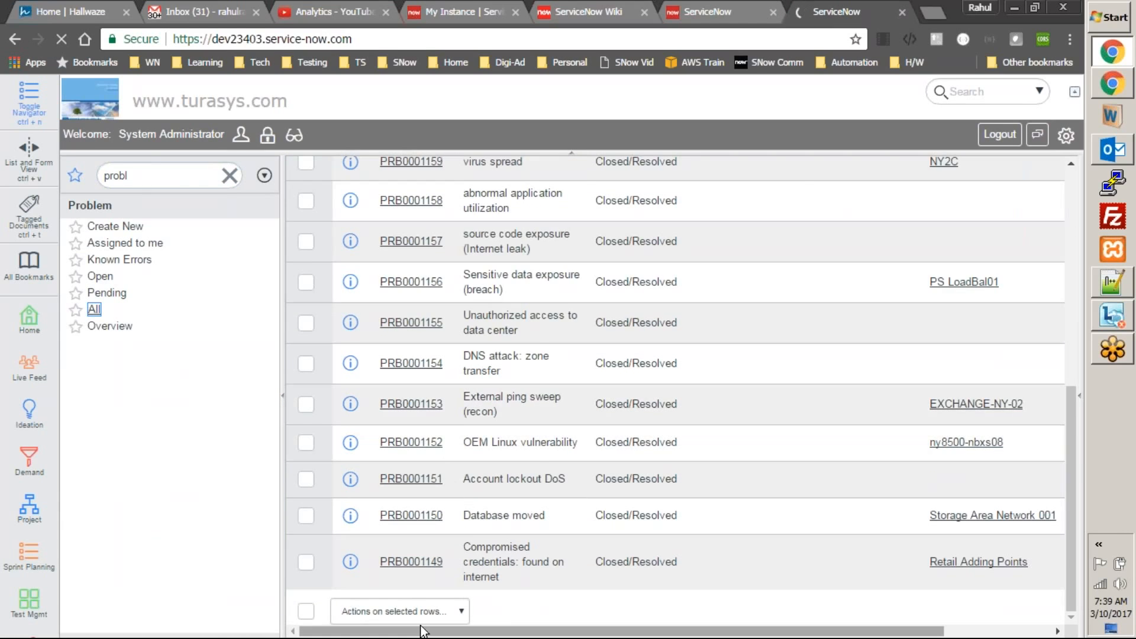
scroll(466, 492, down, 8)
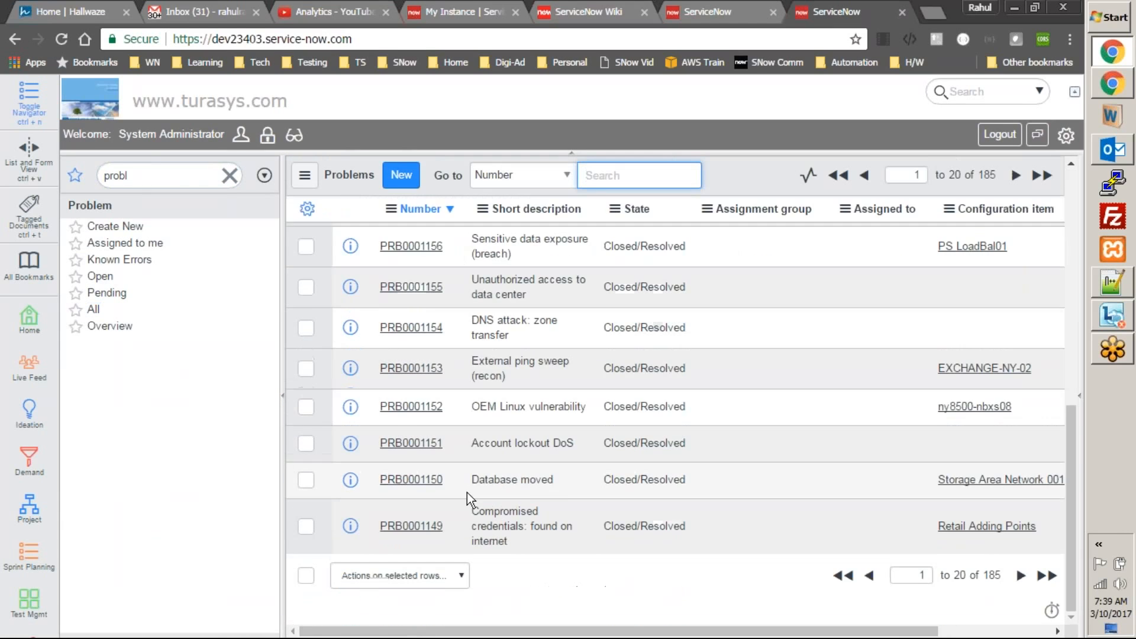
click(431, 577)
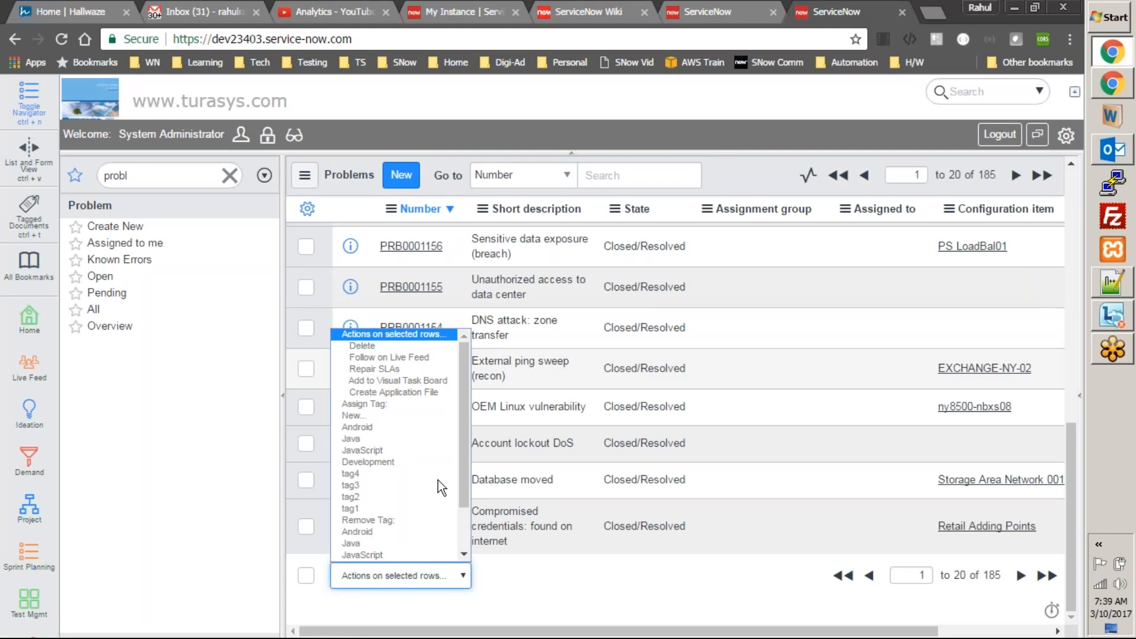
click(595, 591)
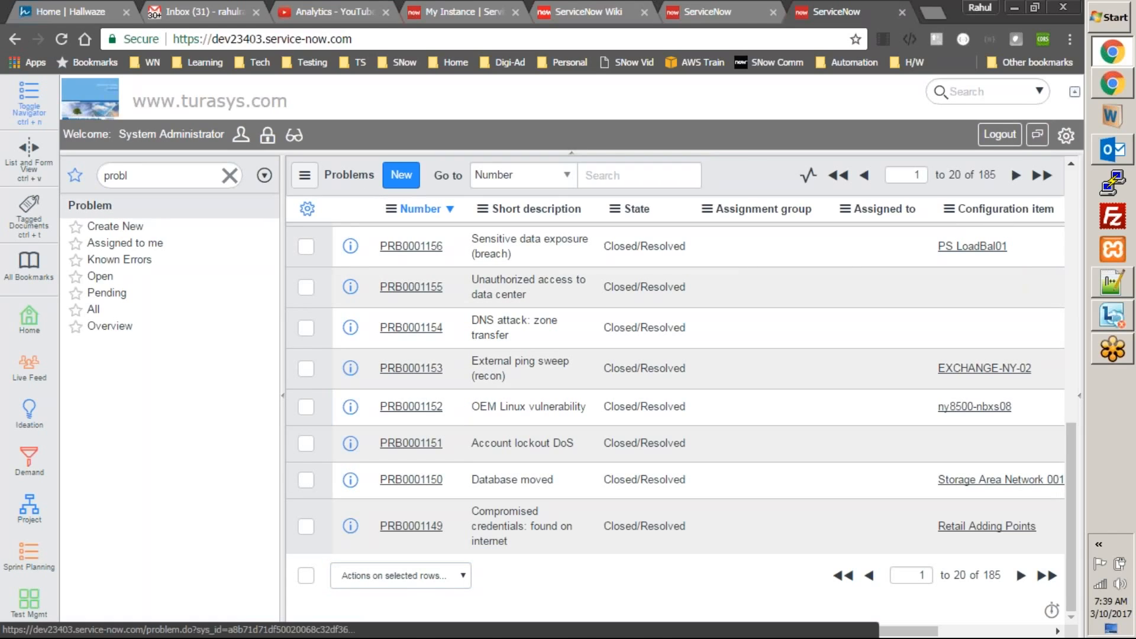
- Clear the navigator filter and collapse the Self-Service application
click(230, 175)
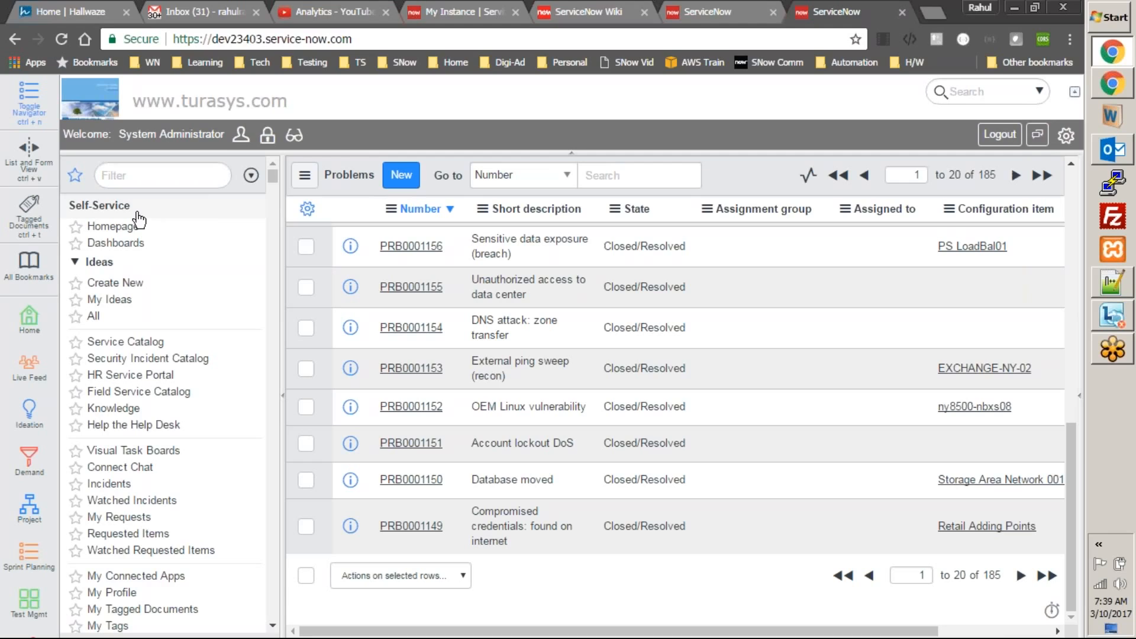
click(110, 206)
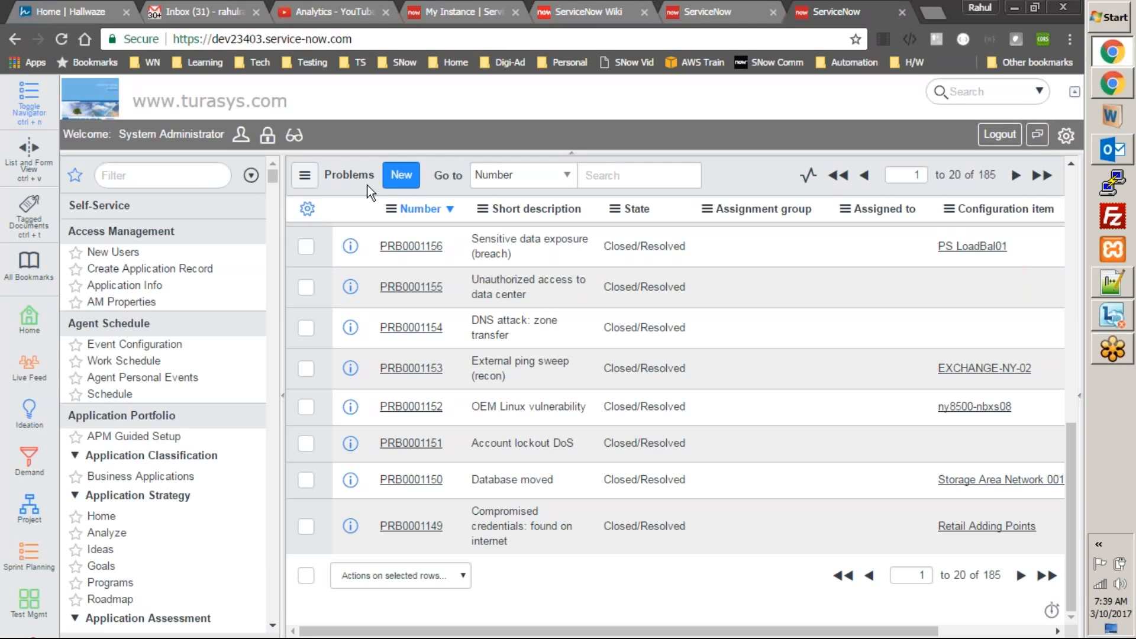
- Switch to Notepad++ and review the UI actions notes, highlighting the sentences on adding buttons and on scripts
key(alt+Tab)
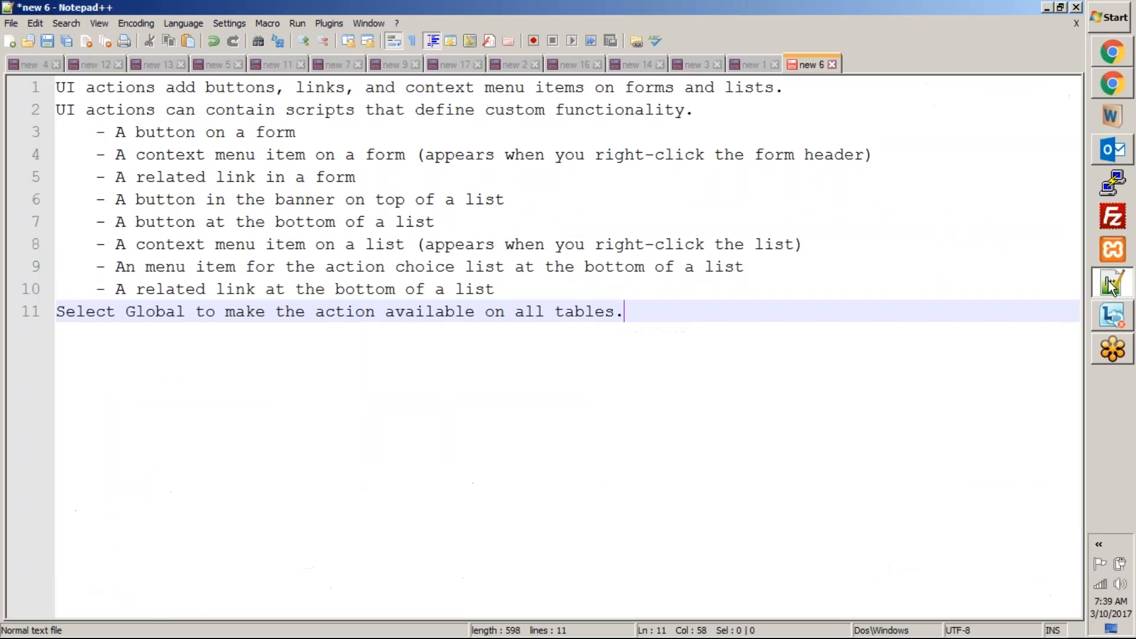
drag(82, 91, 790, 89)
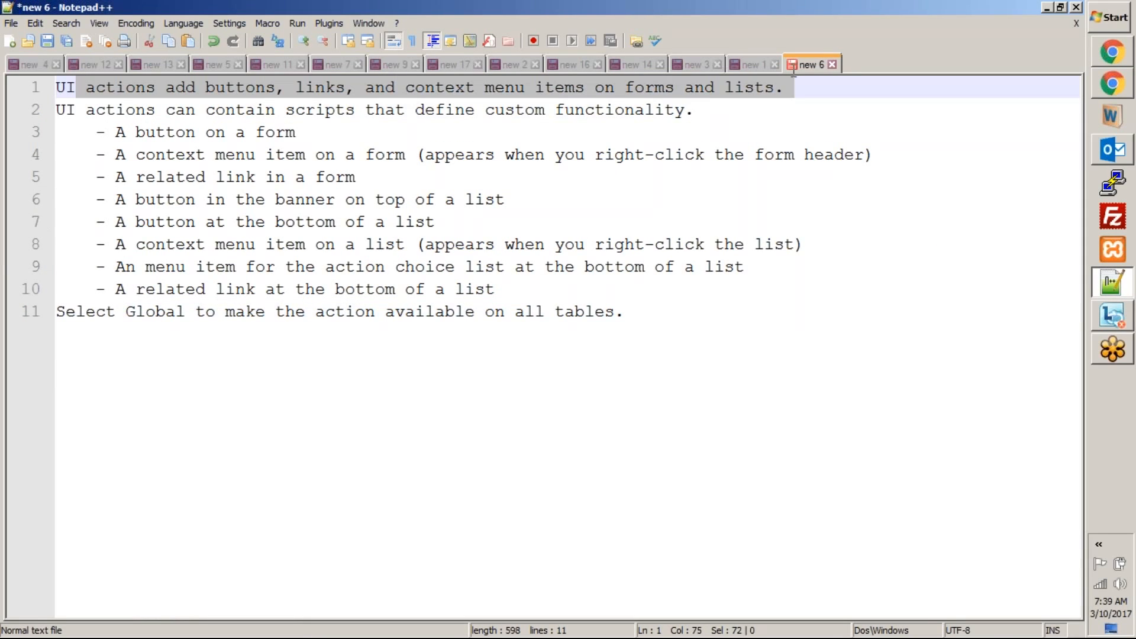
click(110, 110)
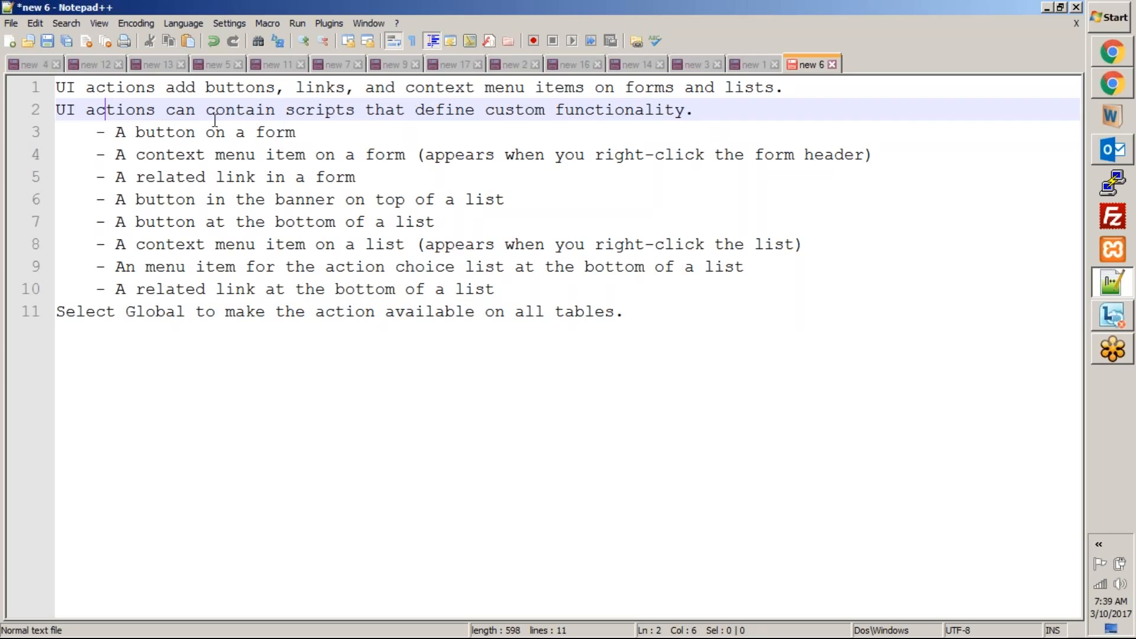
drag(287, 111, 722, 118)
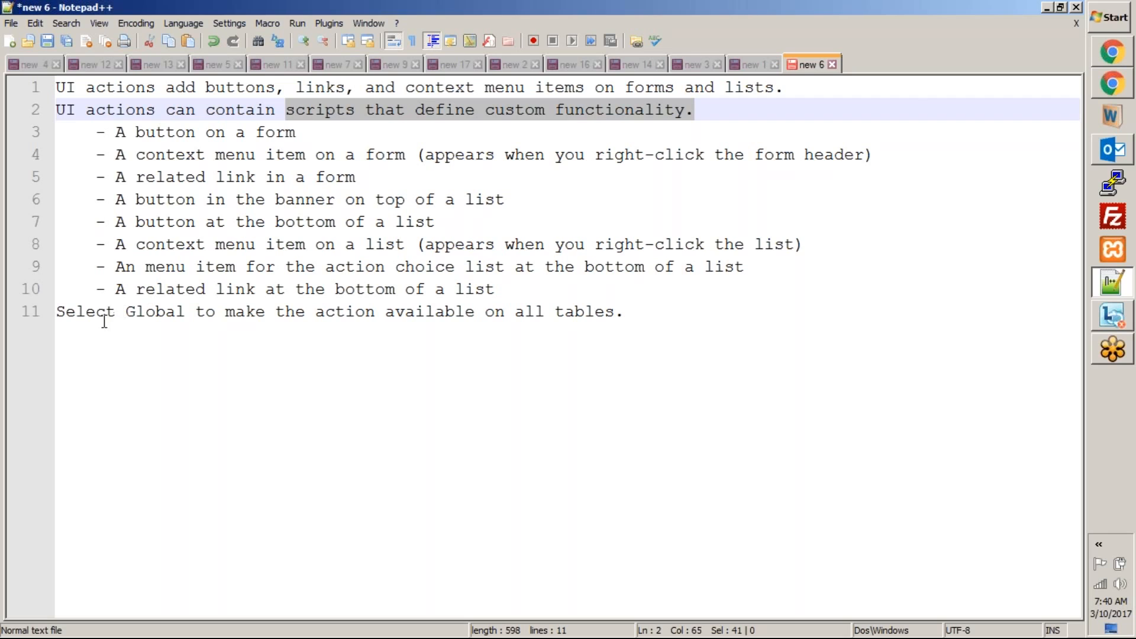
- Delete all the UI actions notes in Notepad++ and switch back to the ServiceNow problems list in Chrome
click(902, 266)
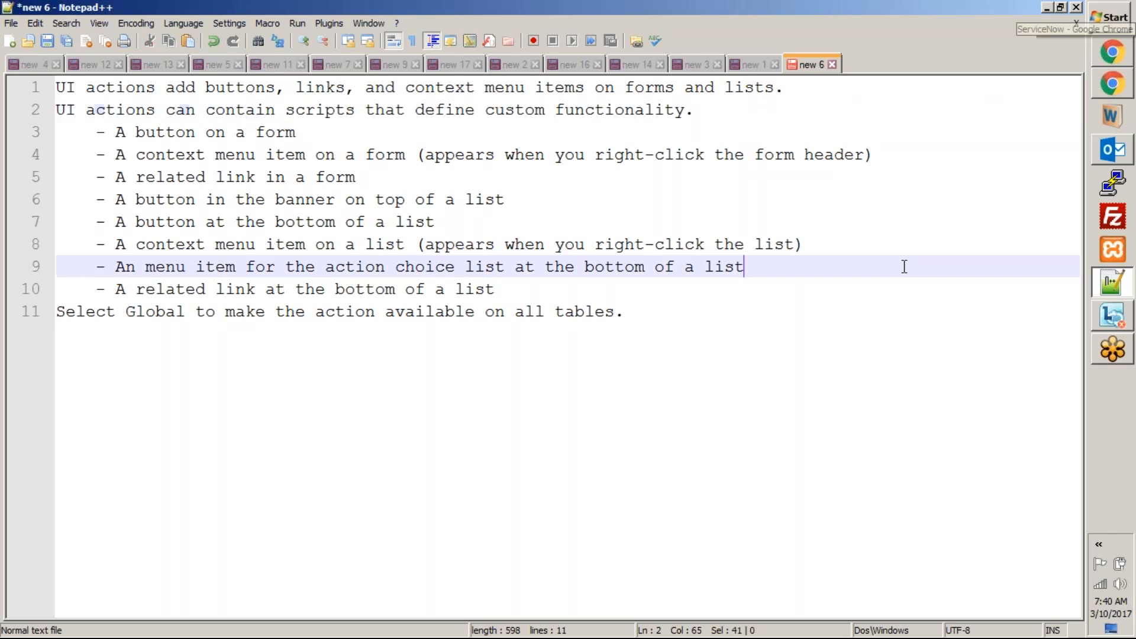
key(ctrl+a)
key(Delete)
key(alt+space)
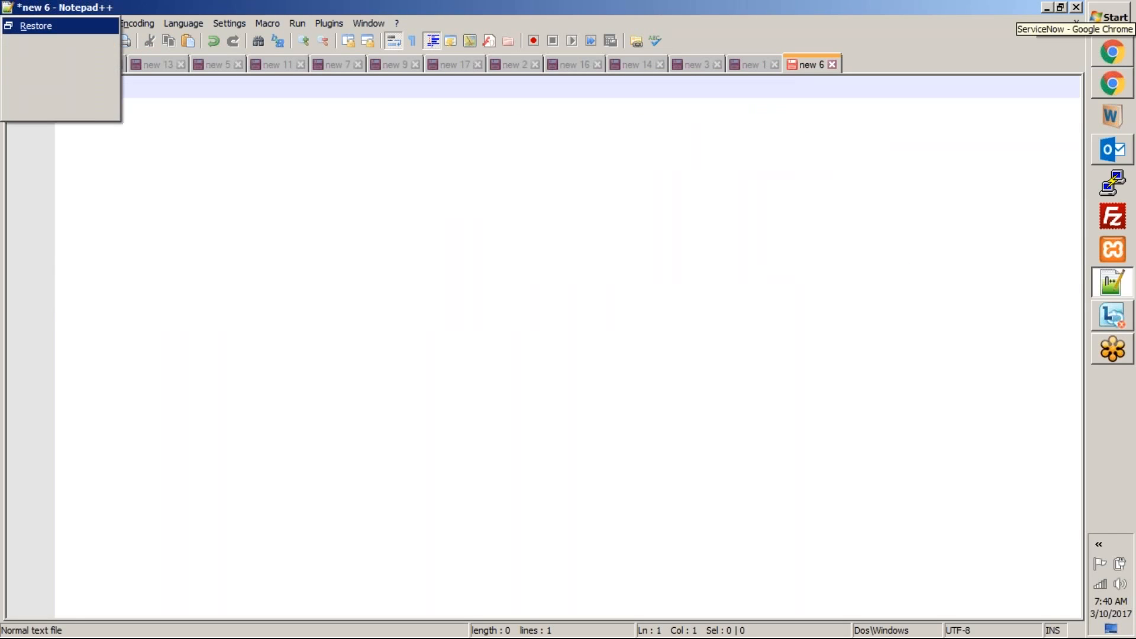
key(n)
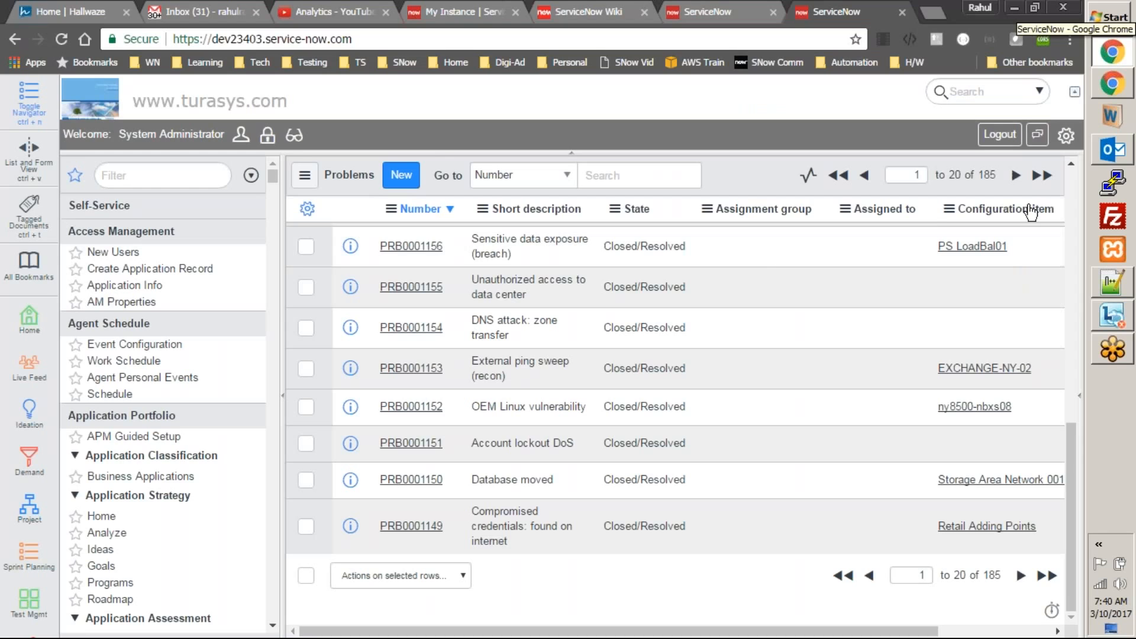
drag(1073, 463, 1072, 178)
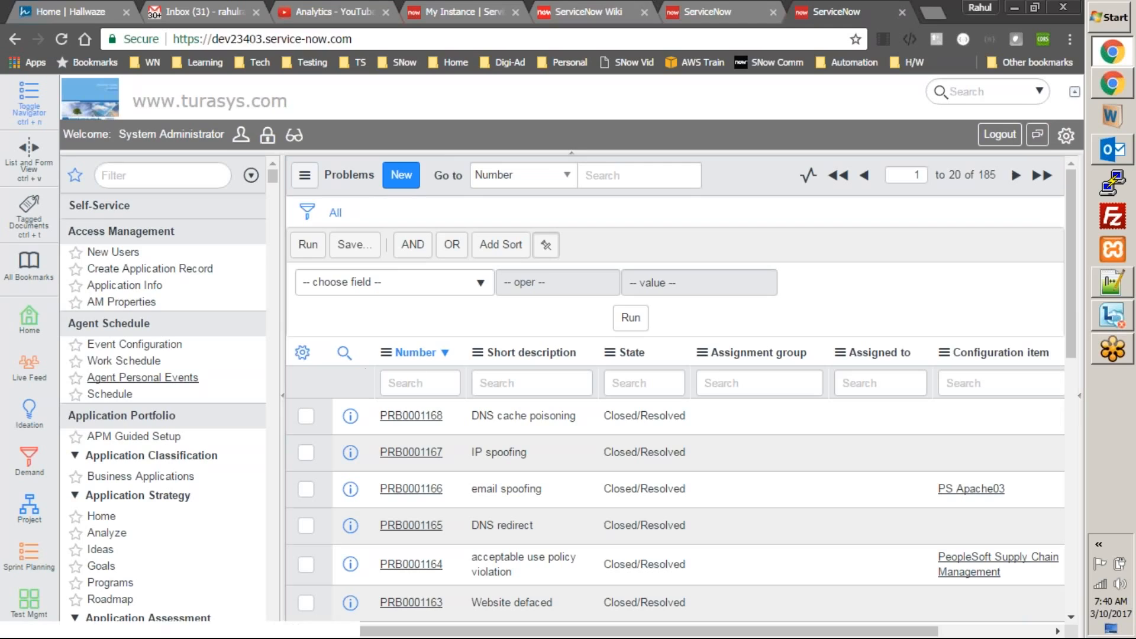
- Collapse all applications in the navigator and expand only Resource Management to show its modules
click(209, 179)
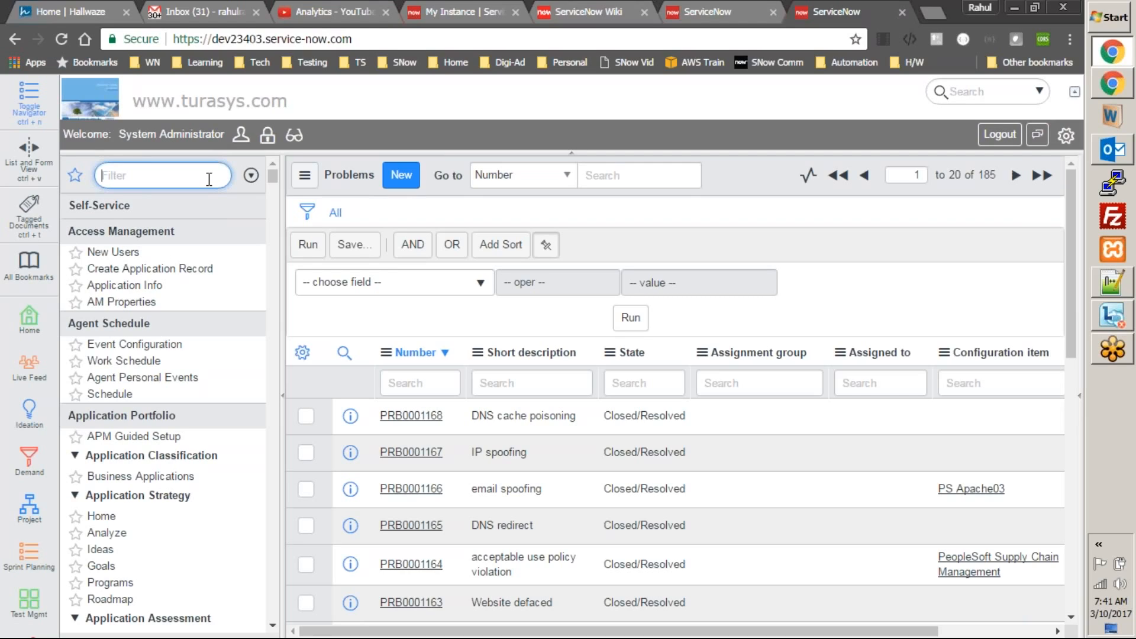
click(251, 175)
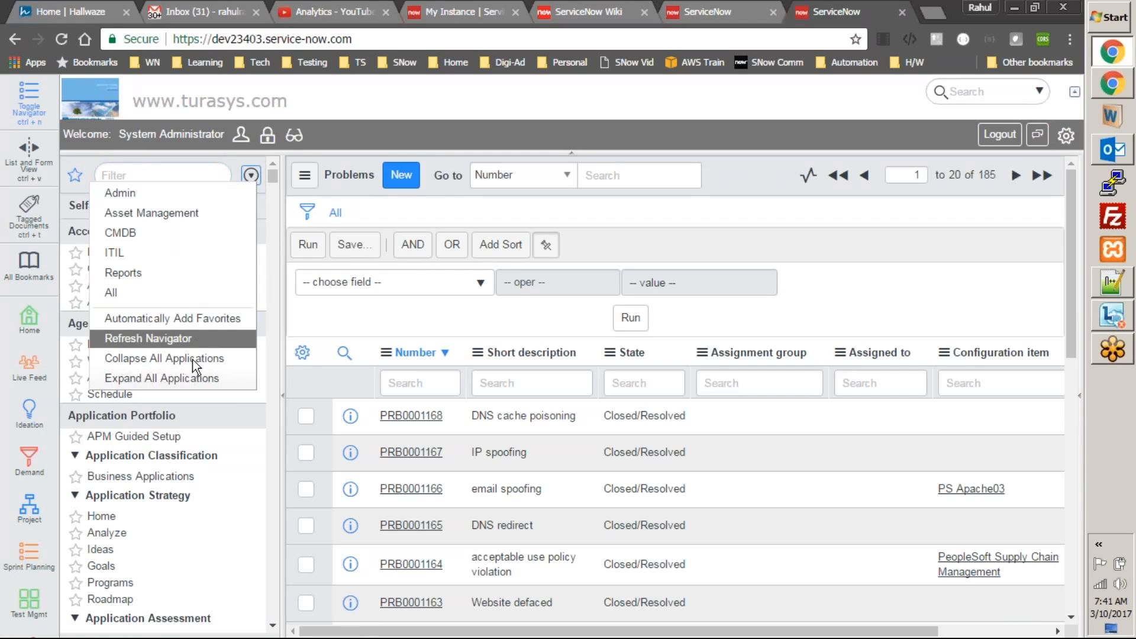
click(193, 359)
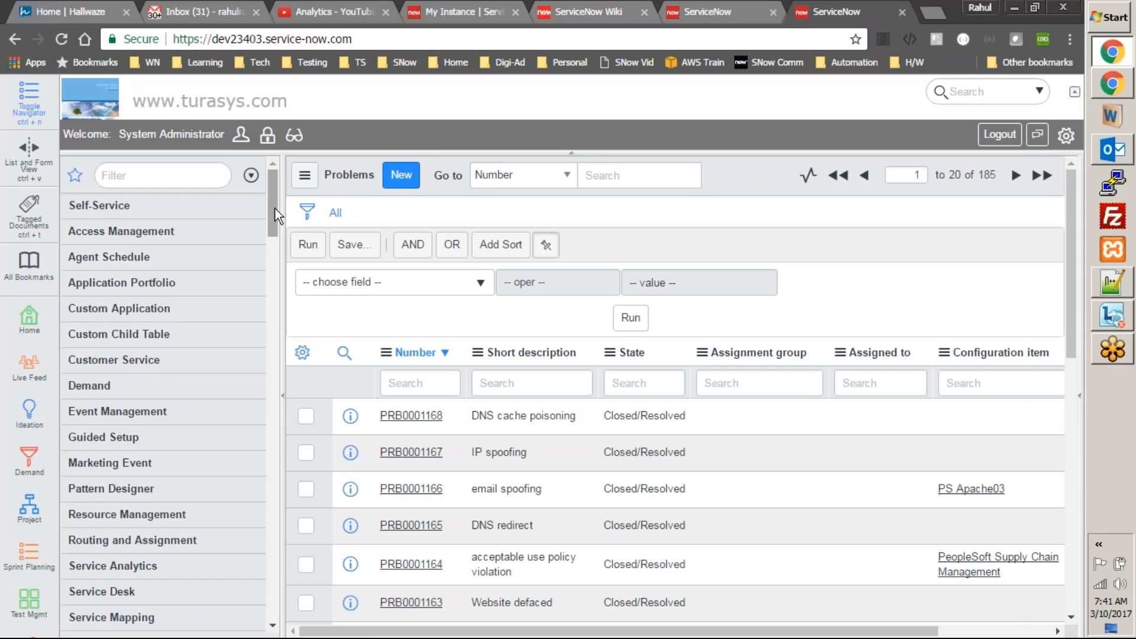
click(167, 514)
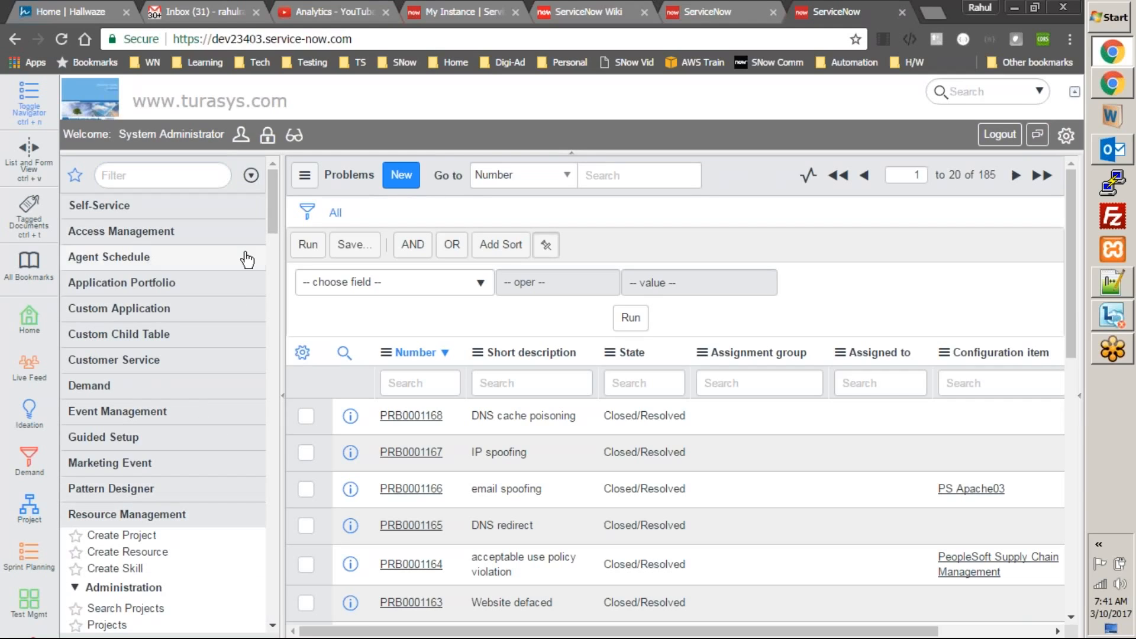
drag(271, 191, 272, 224)
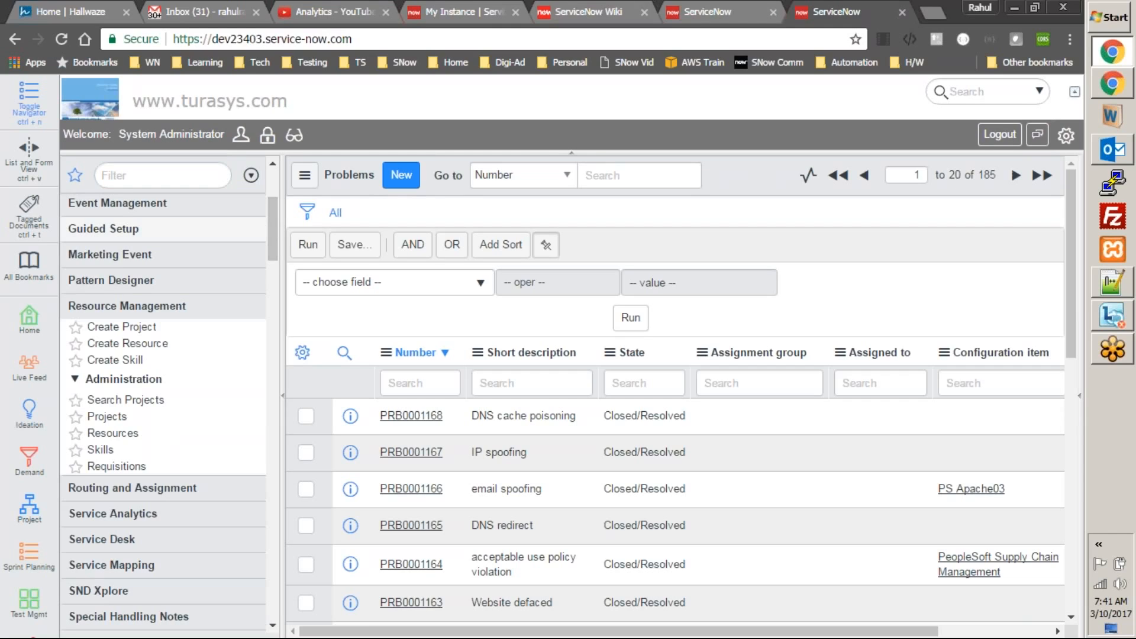
- View the blank Create Project form, leave it without saving, and open project PRO0001010 from the Projects list
click(127, 330)
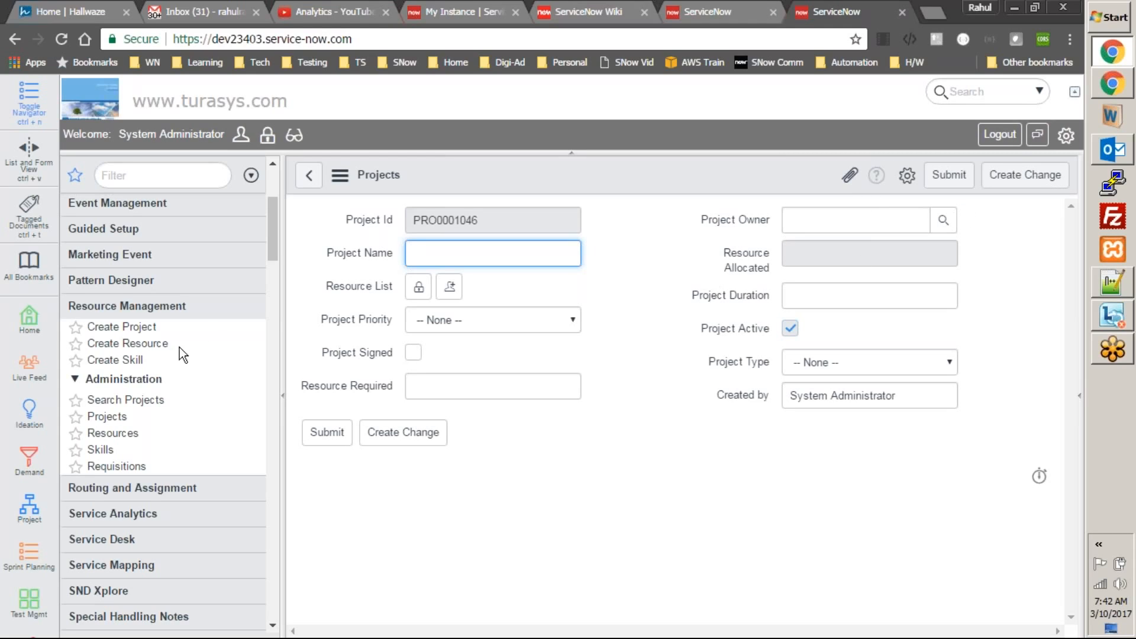
click(97, 417)
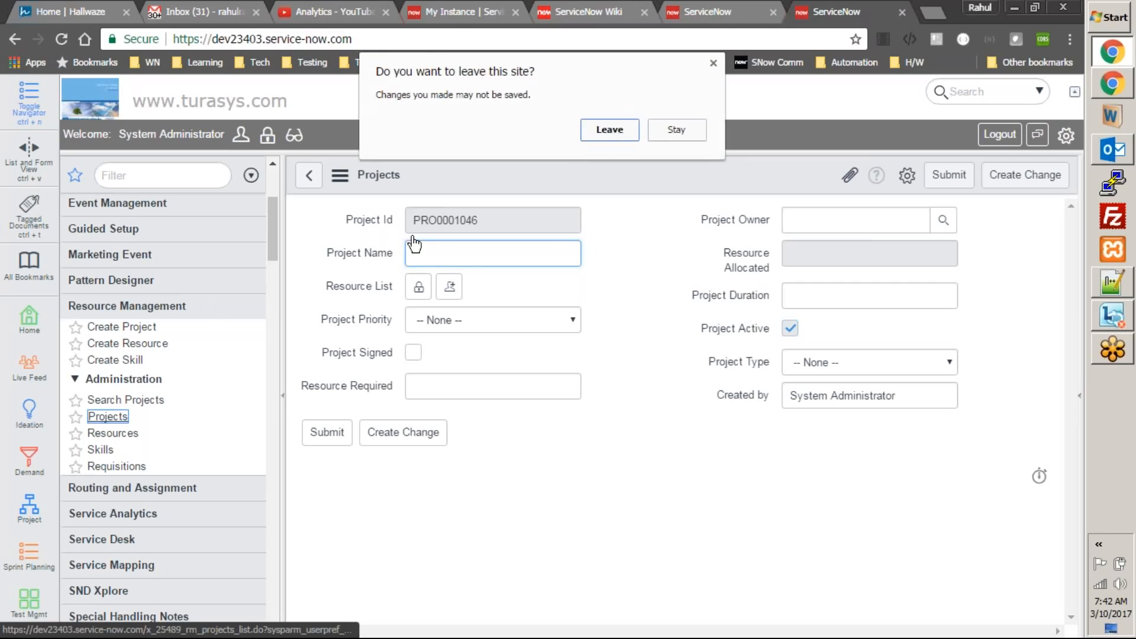
click(613, 136)
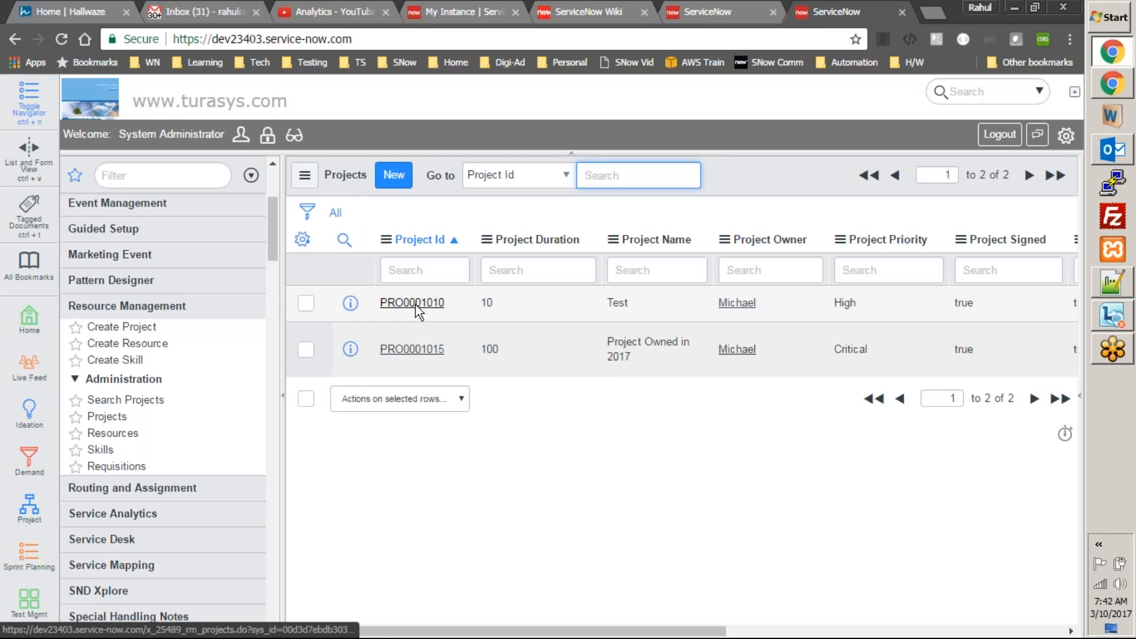
click(434, 303)
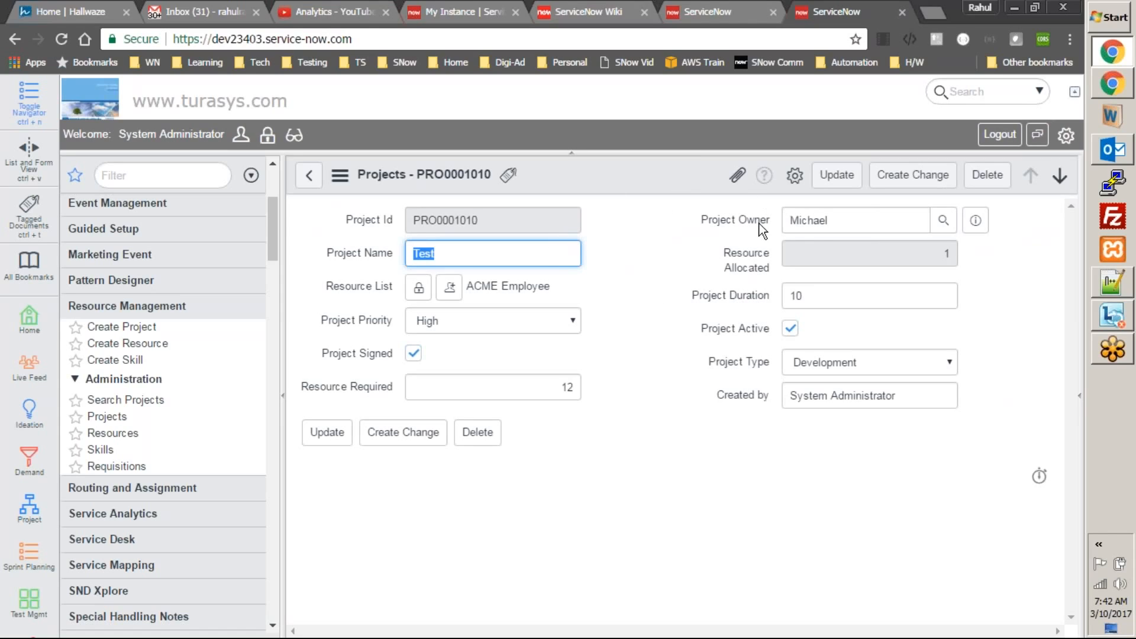
- Open a new blank project form from the Resource Management application
click(135, 329)
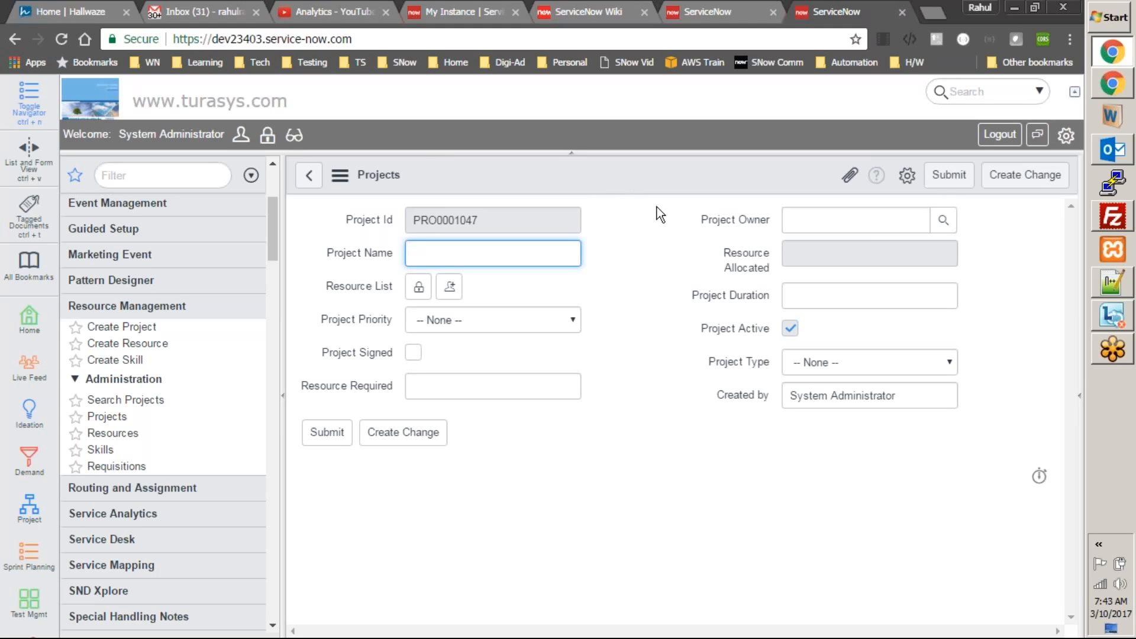
click(653, 251)
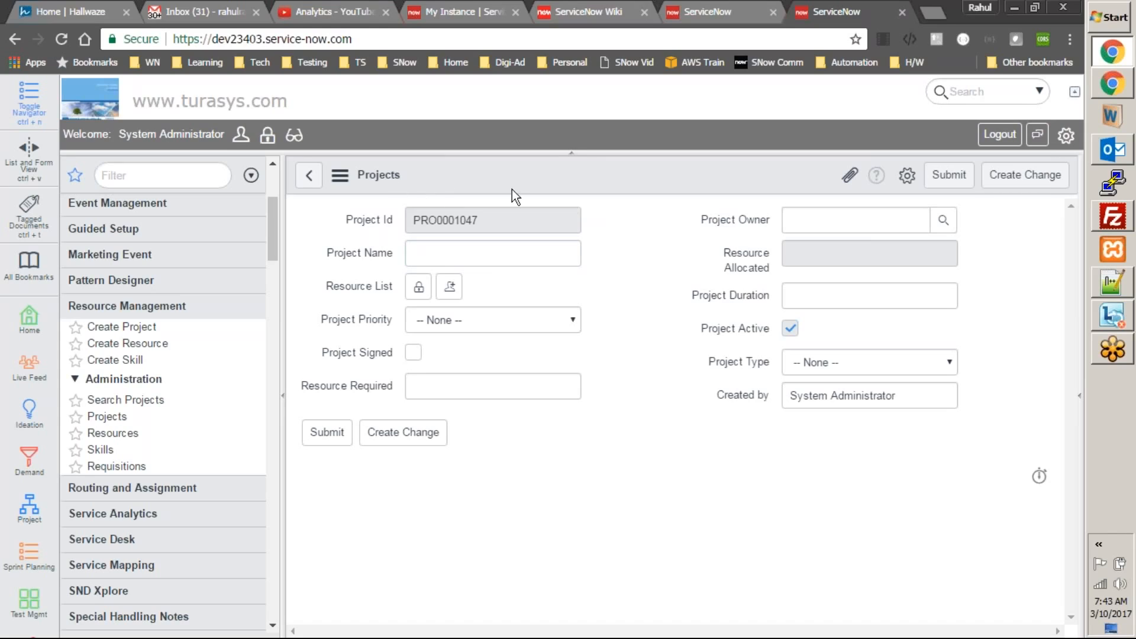
- Search the navigator for "ui action" to locate the UI Actions modules, and clear the filter
click(208, 174)
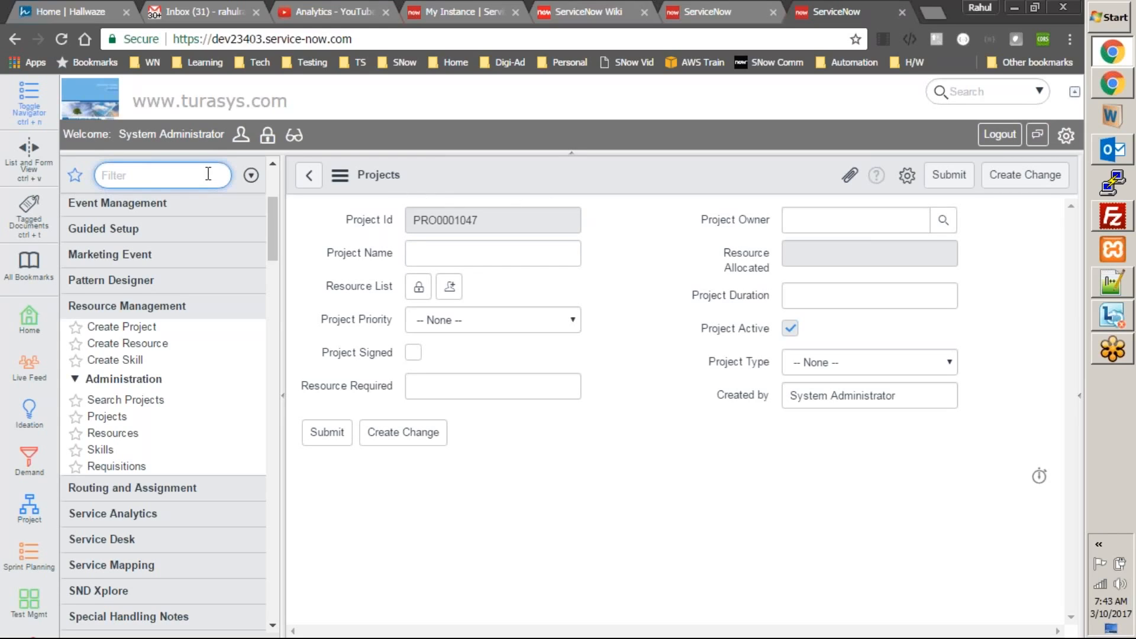
text(ui action)
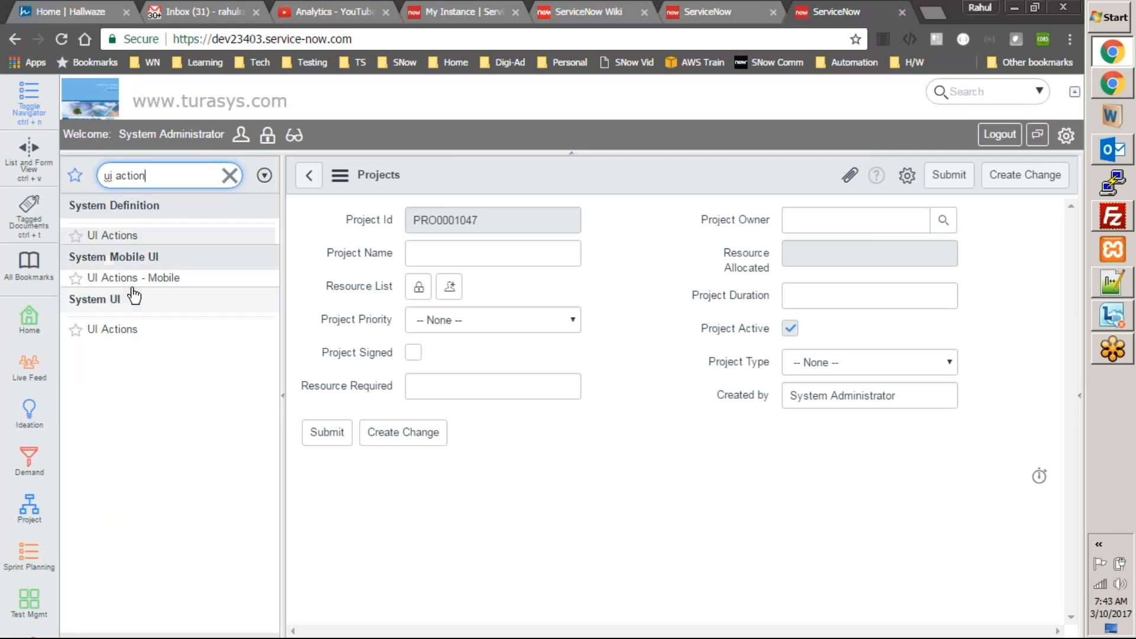
click(229, 175)
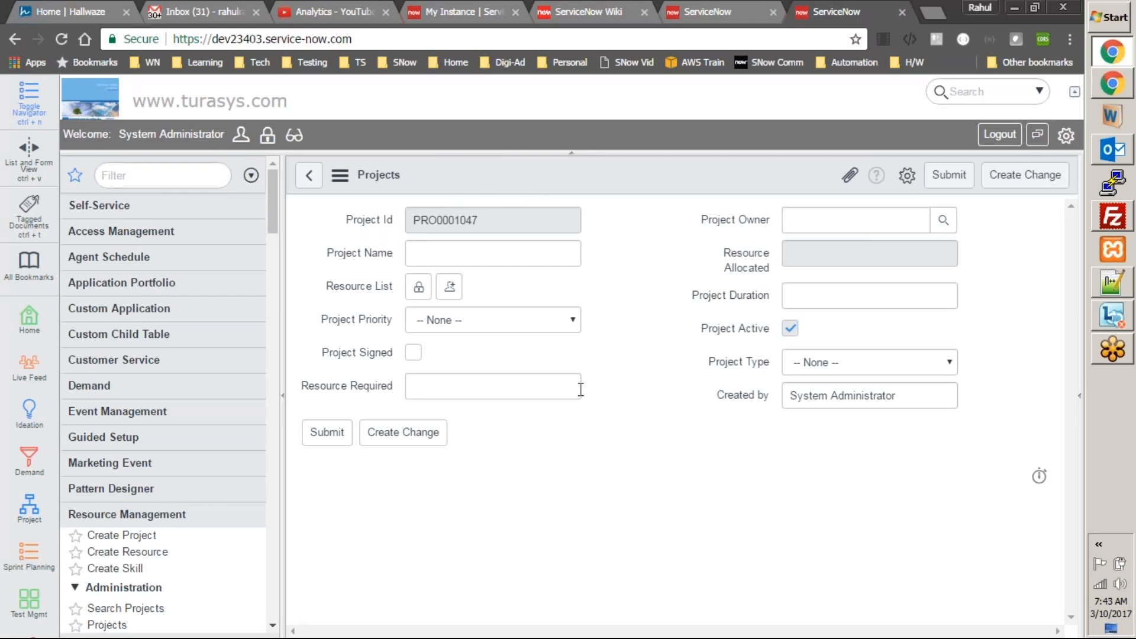
- View the Configure options of the blank project form, and leave it without saving for the Projects list
right_click(637, 174)
mouse_move(680, 211)
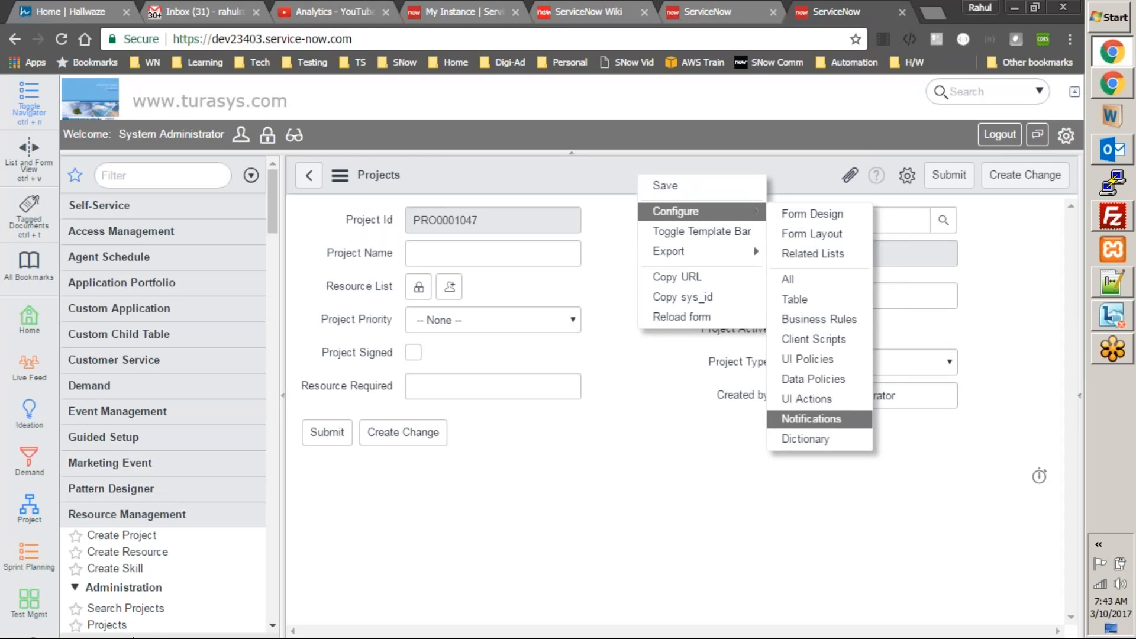
click(108, 626)
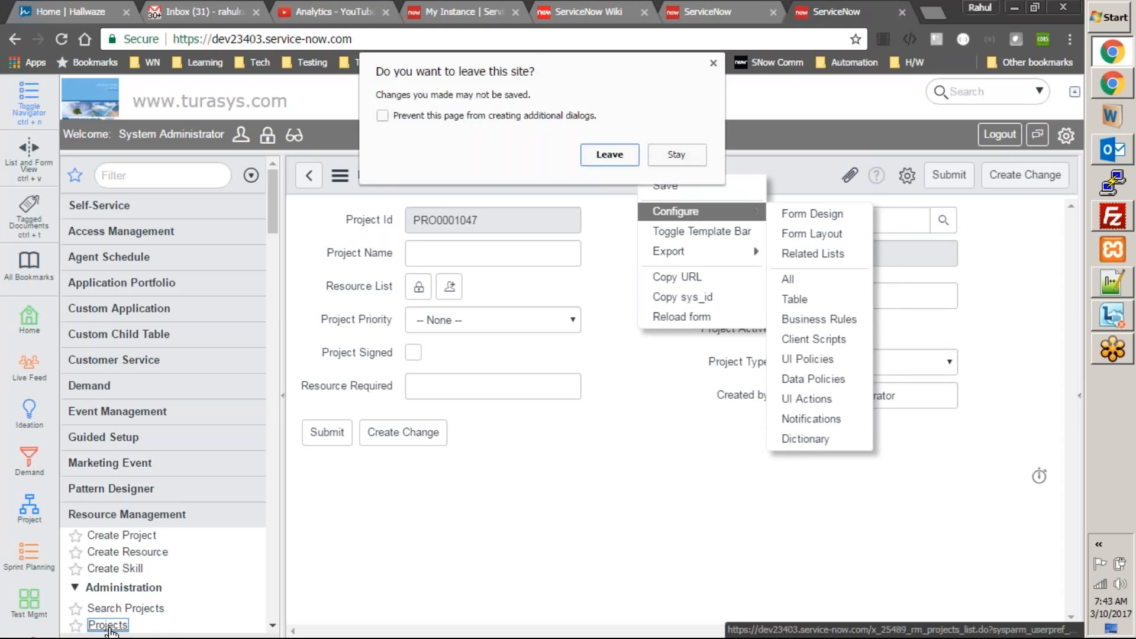
click(606, 157)
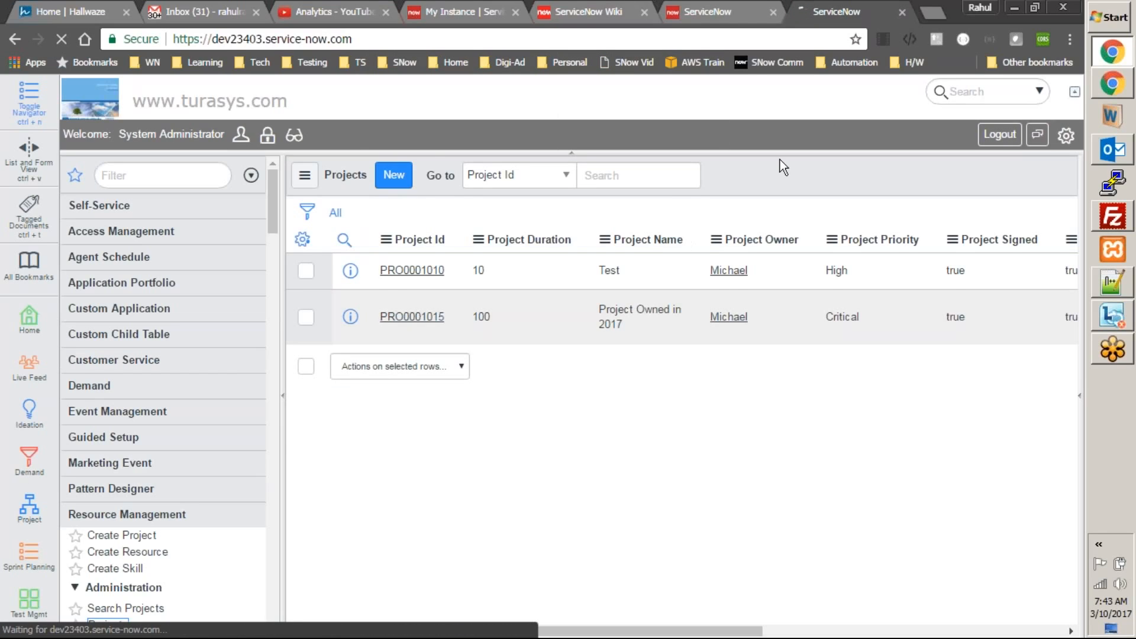
- View the Configure options of the Projects list, locate UI Actions among them, and dismiss the options
right_click(638, 242)
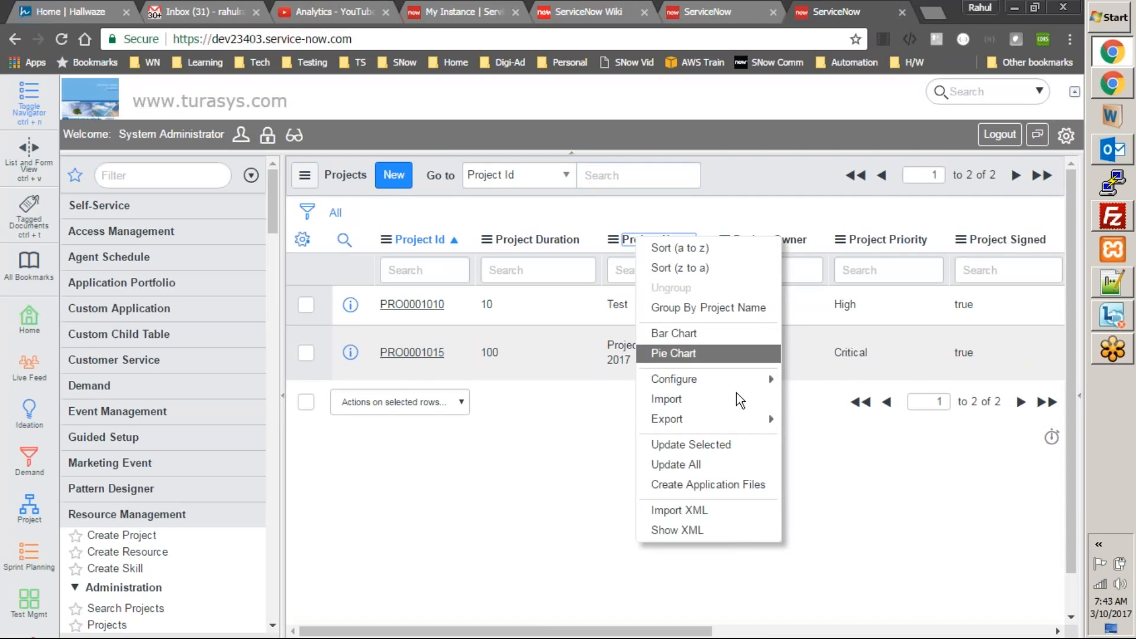
mouse_move(779, 380)
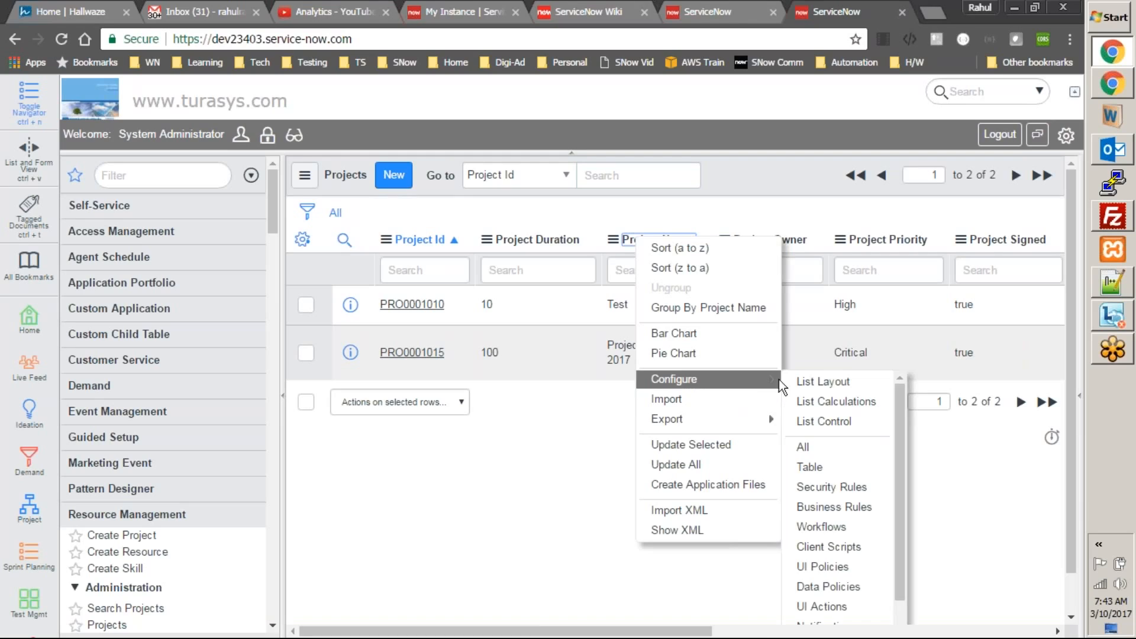
scroll(852, 542, down, 1)
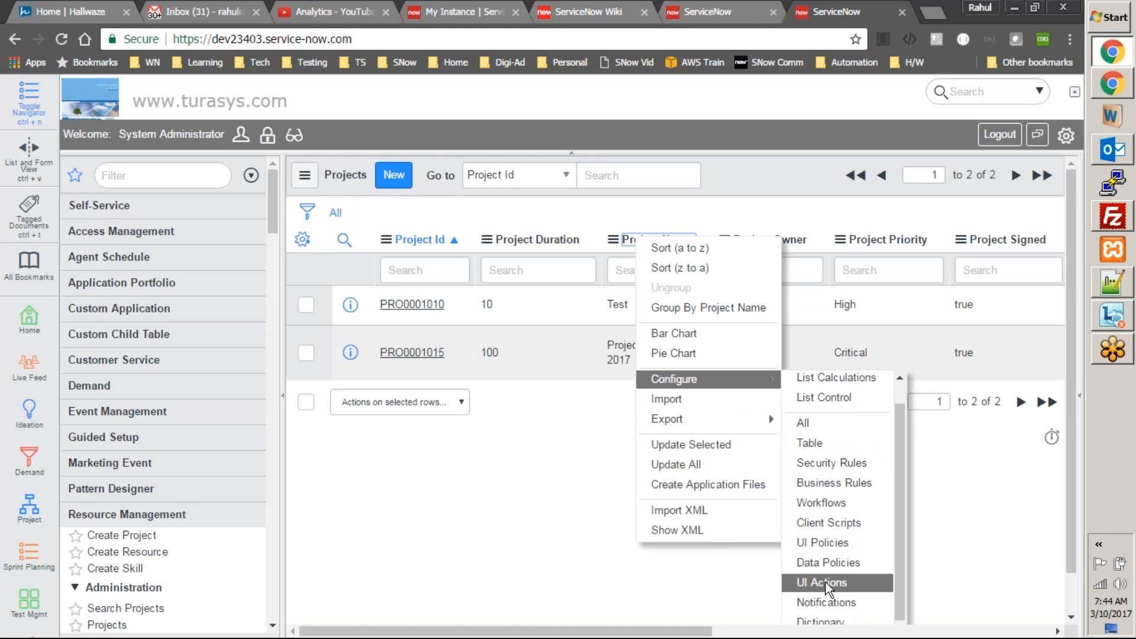
click(566, 563)
- Search the navigator for "studio", launch Studio, and load Custom Application in it
click(158, 178)
text(studio)
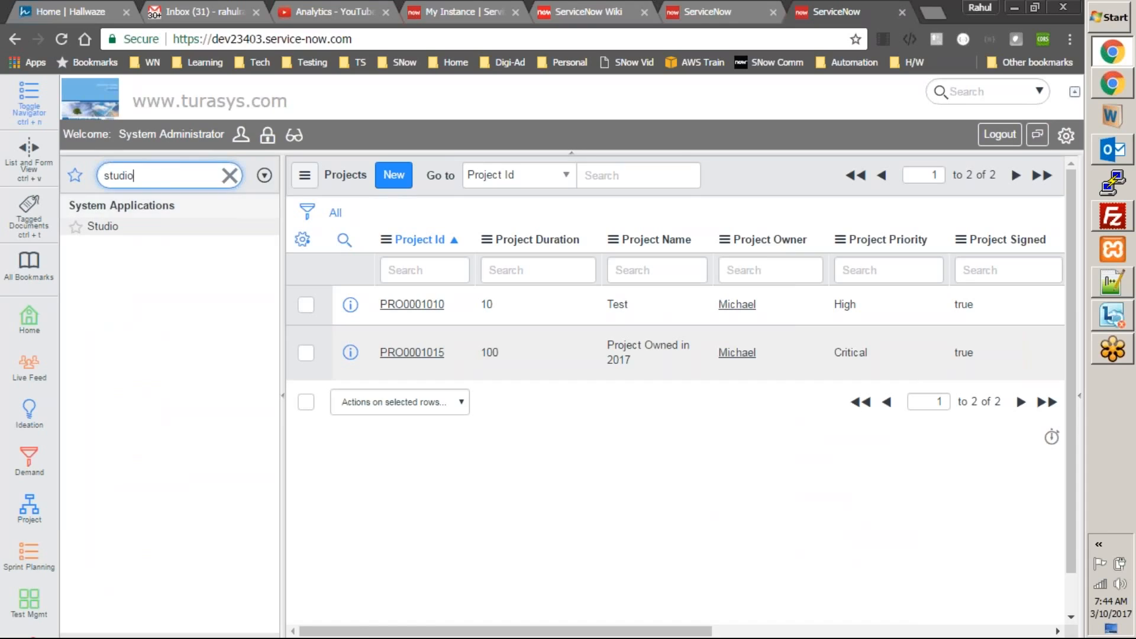
click(101, 227)
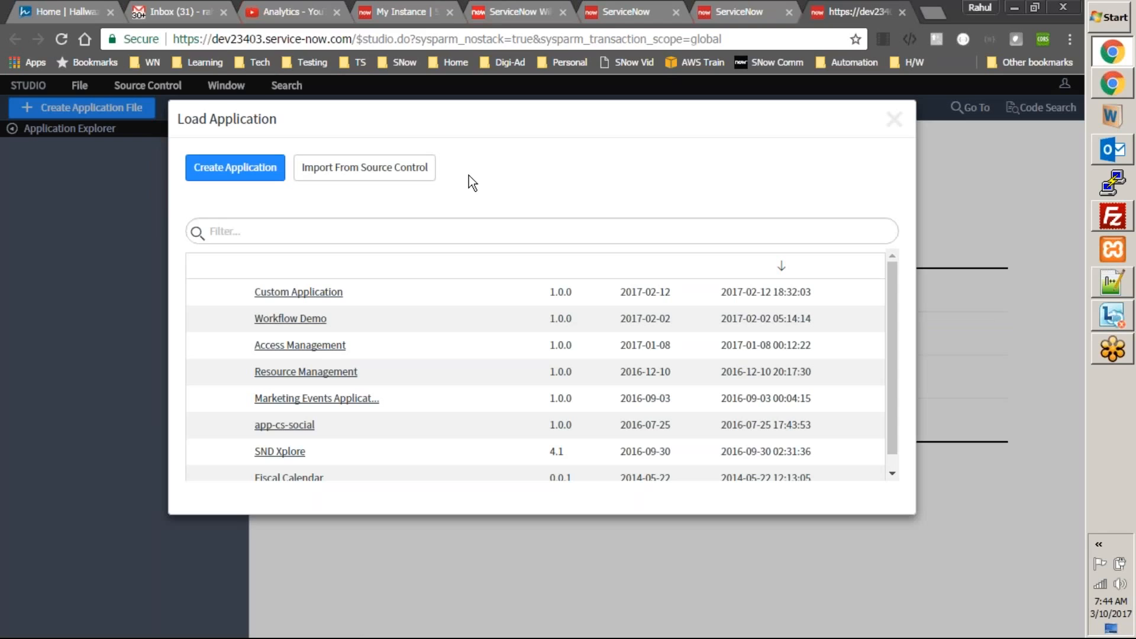
click(312, 292)
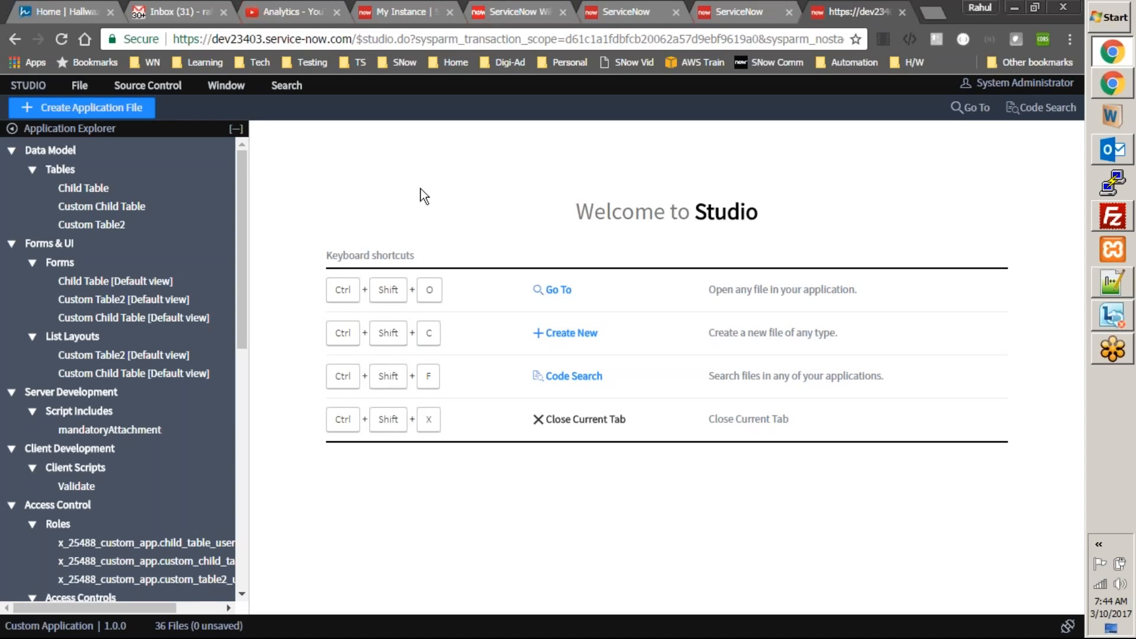
- Filter the new application file types by "ui", view the UI Action type's description, and cancel without creating a file
click(82, 109)
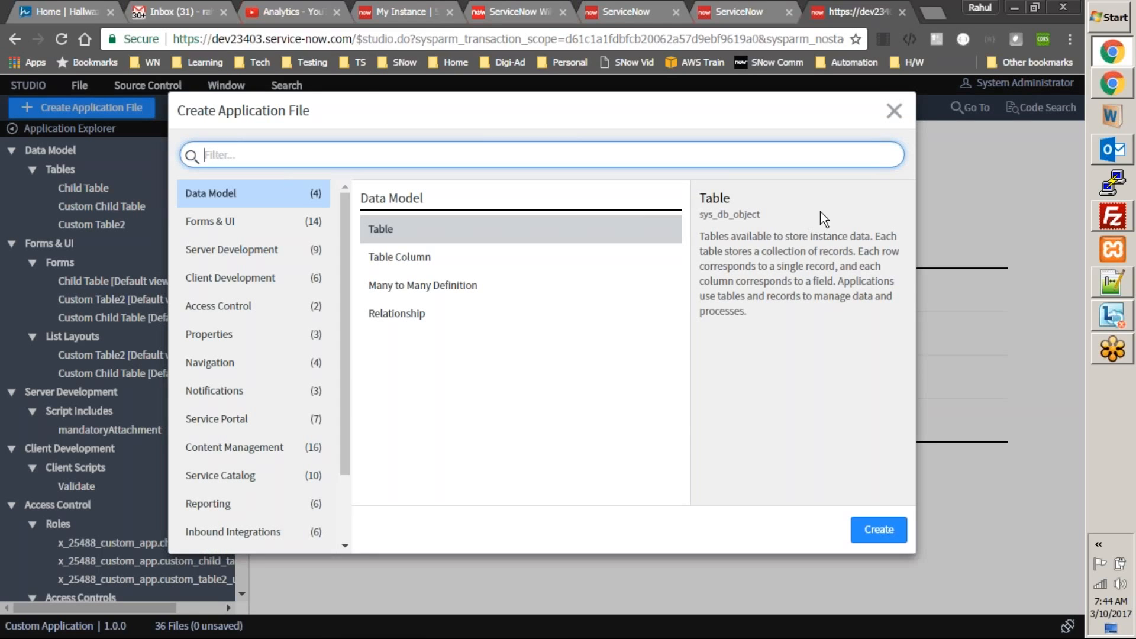
click(343, 207)
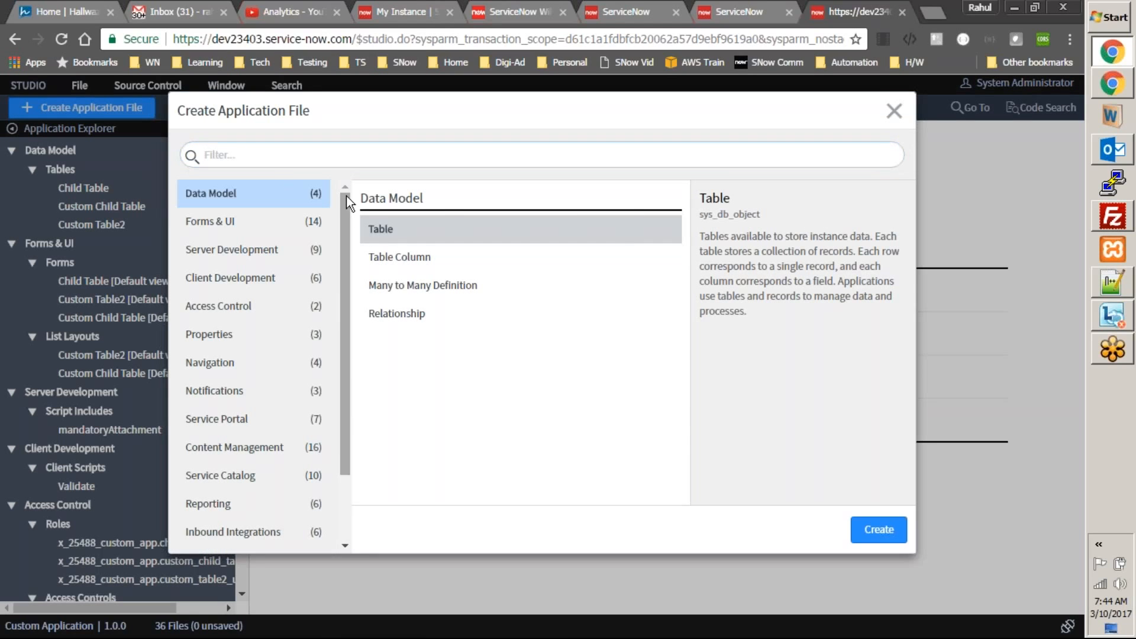
click(353, 145)
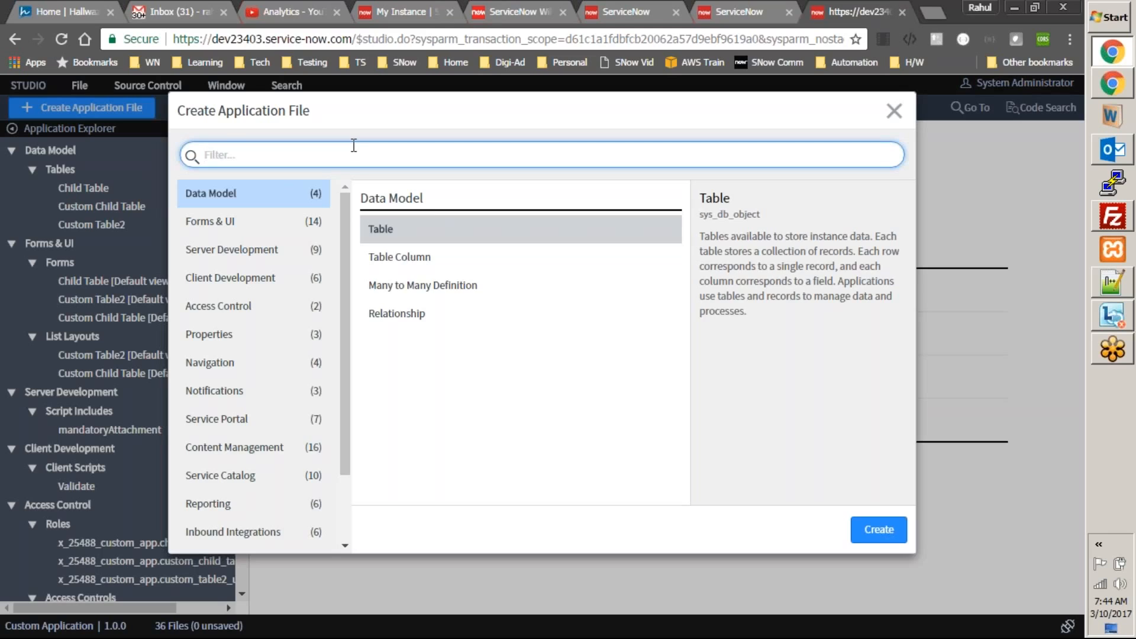
text(ui)
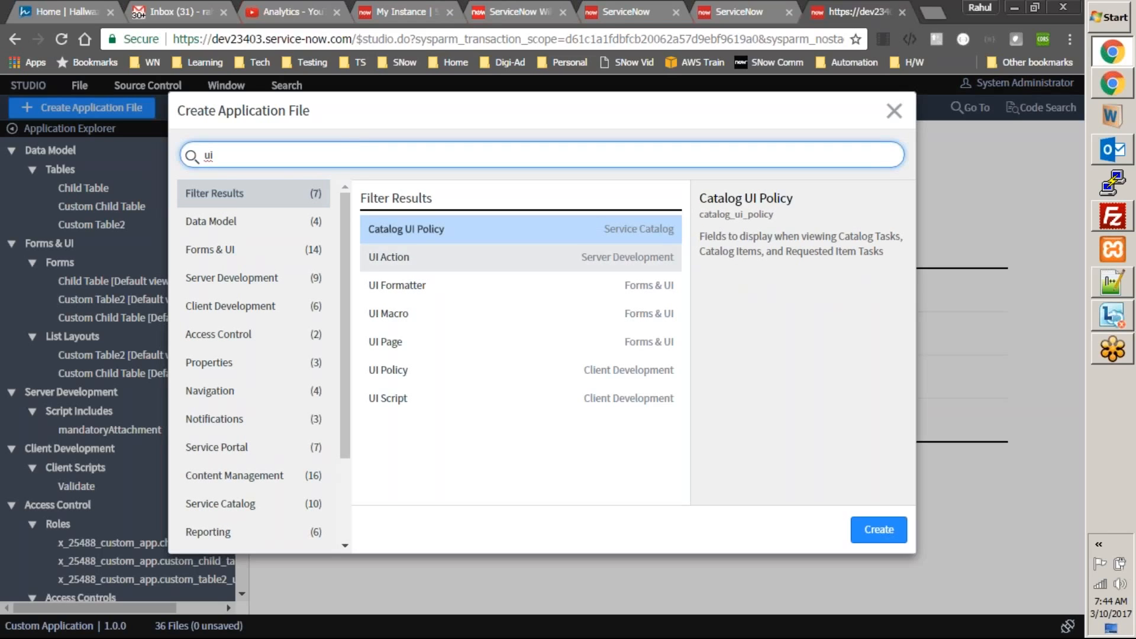
click(392, 258)
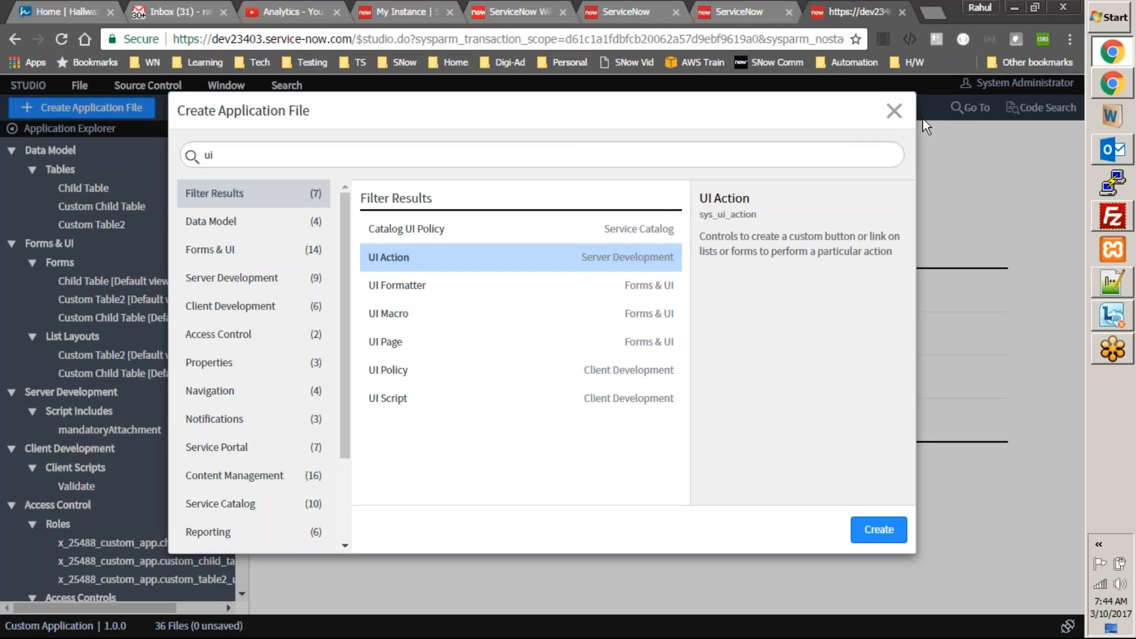
click(894, 111)
- Close Studio, return to the Projects list, and clear the navigator filter
click(14, 38)
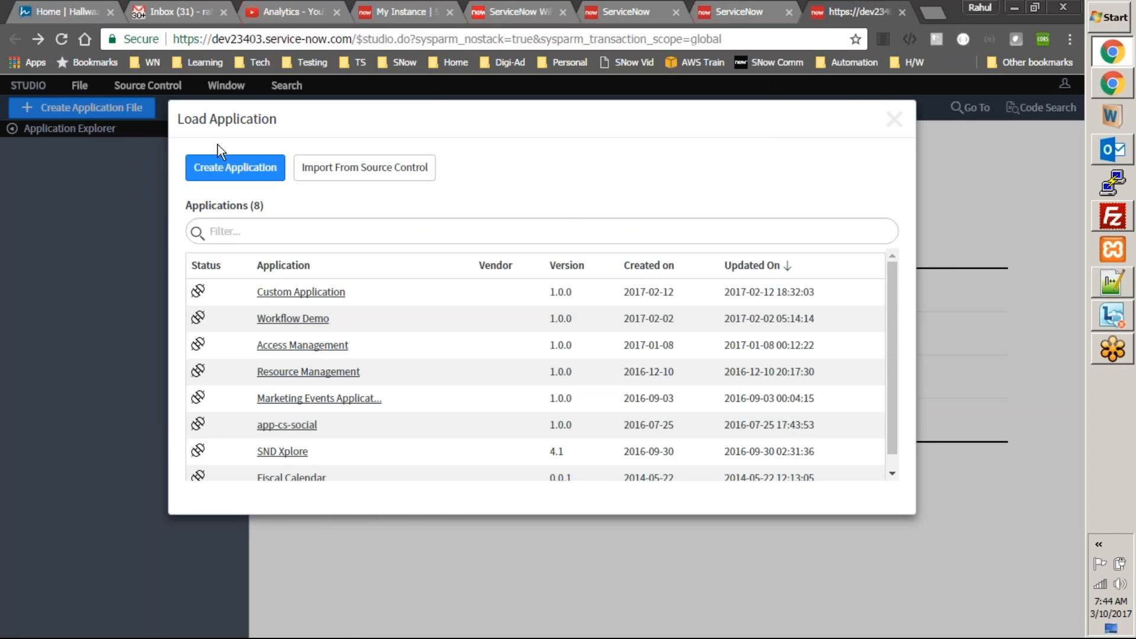
click(737, 11)
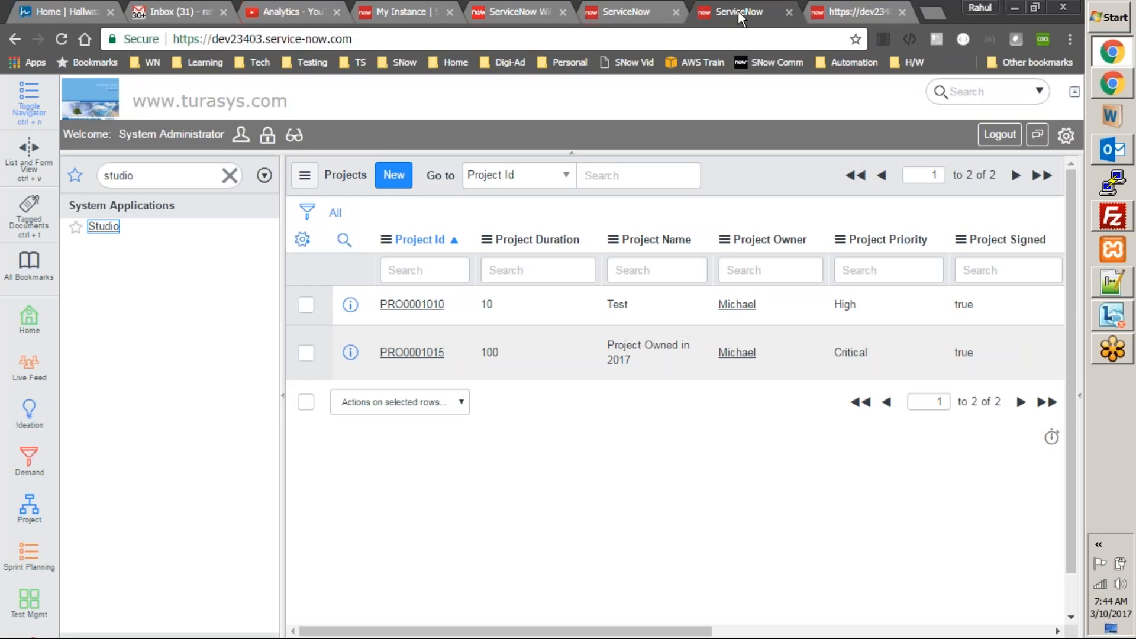
click(737, 11)
key(ctrl+w)
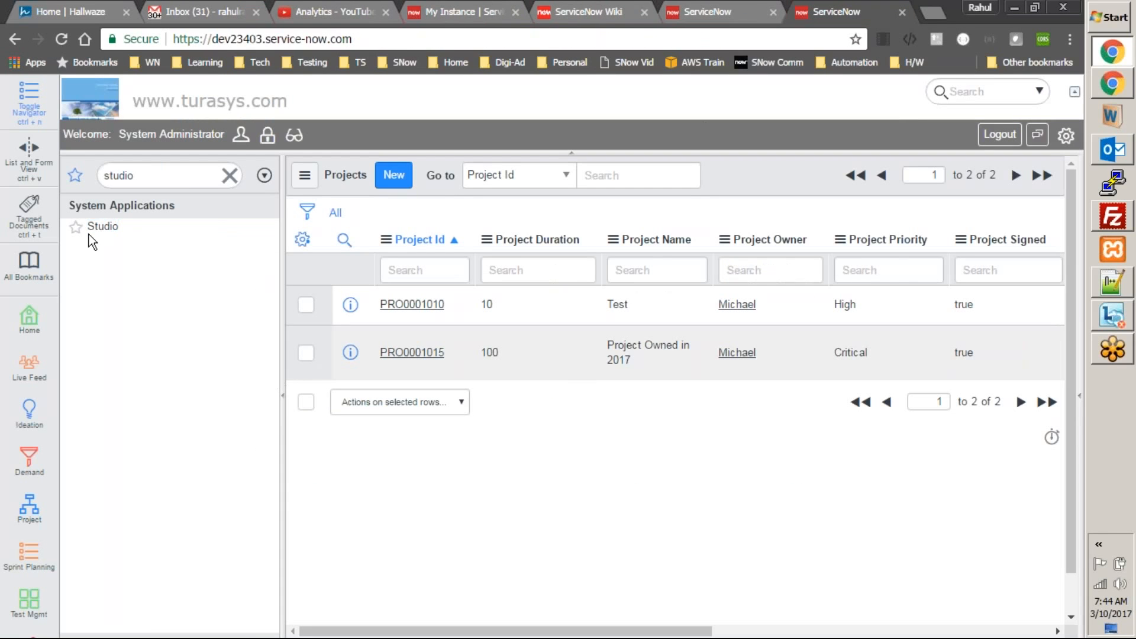
click(228, 176)
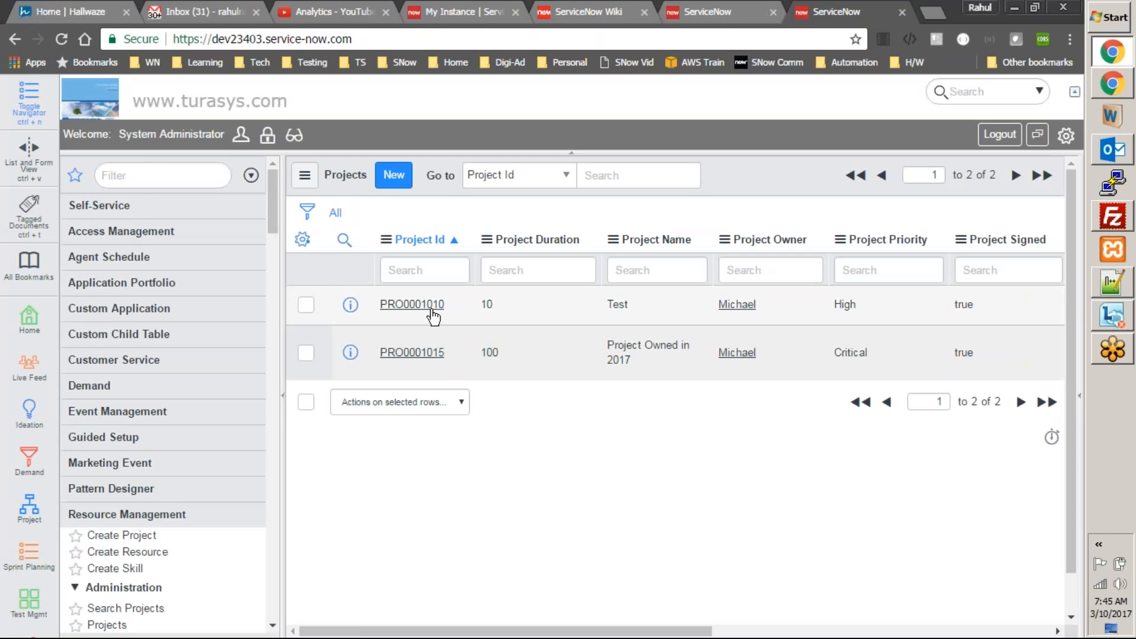
- Open a blank Create Project form in Resource Management and leave its Project Name empty
click(122, 535)
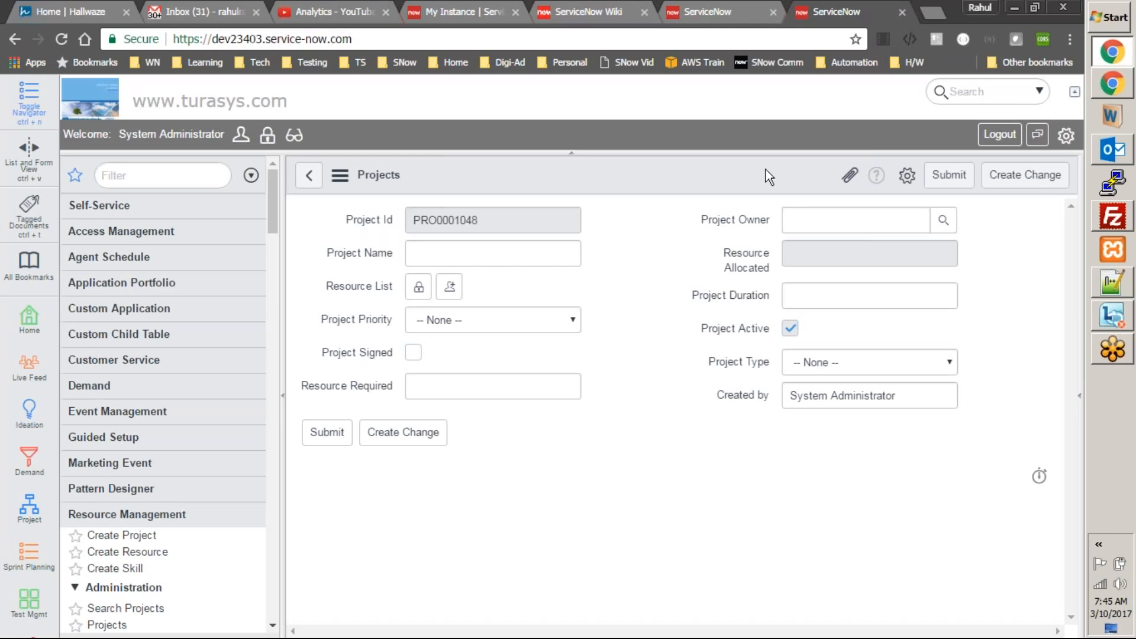
click(493, 255)
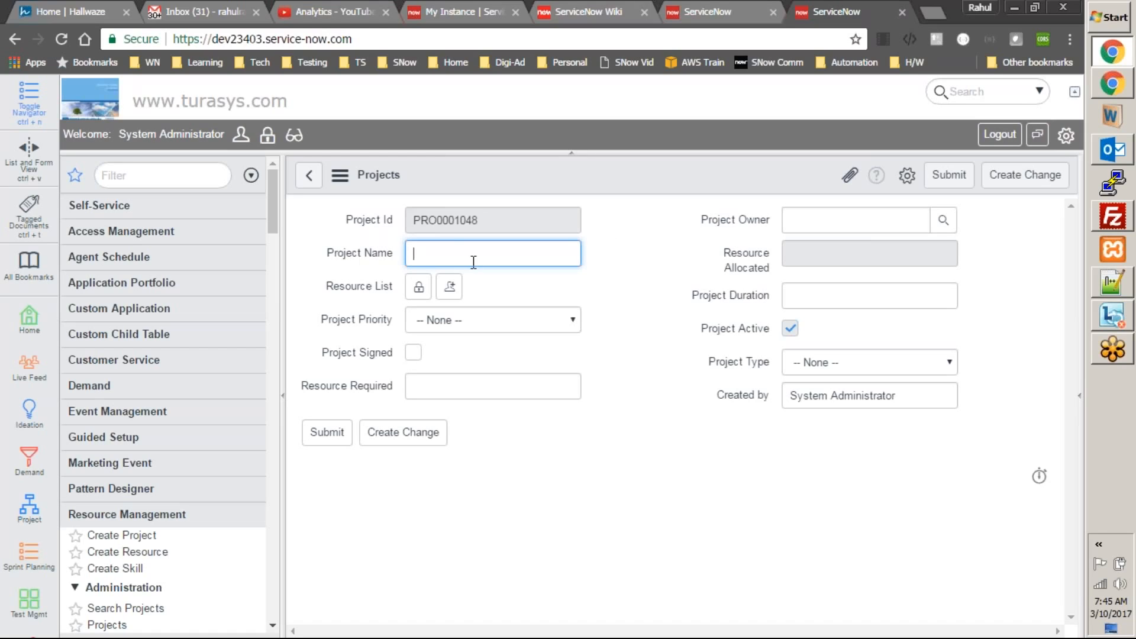
click(588, 248)
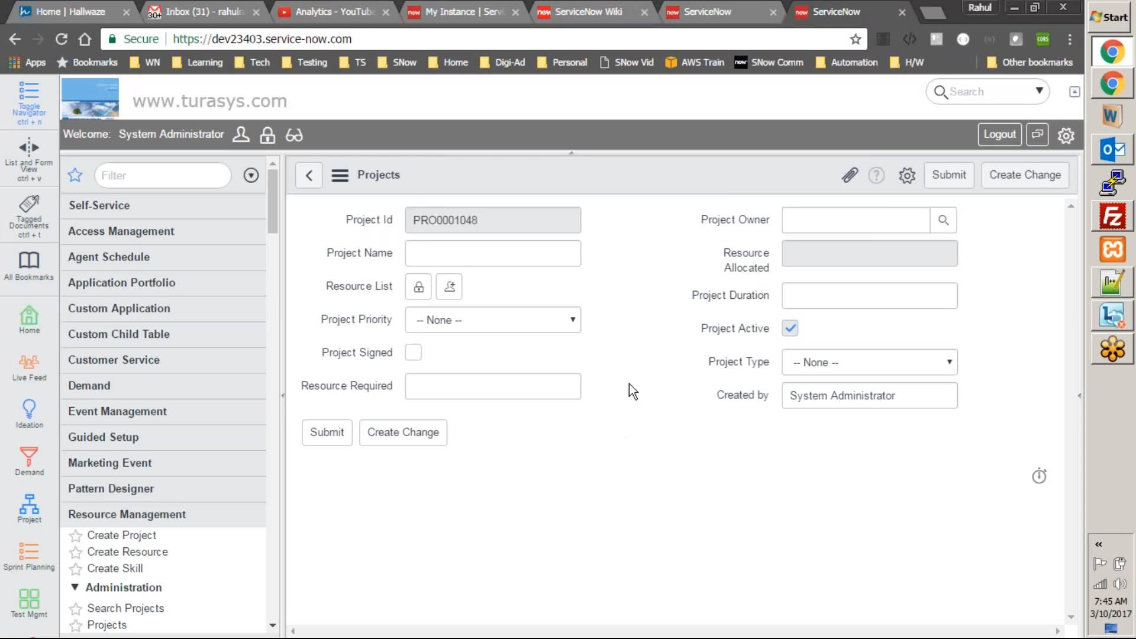
- Open the UI Actions configured for the Projects table from the project form, discarding the unsaved record
right_click(648, 172)
mouse_move(681, 207)
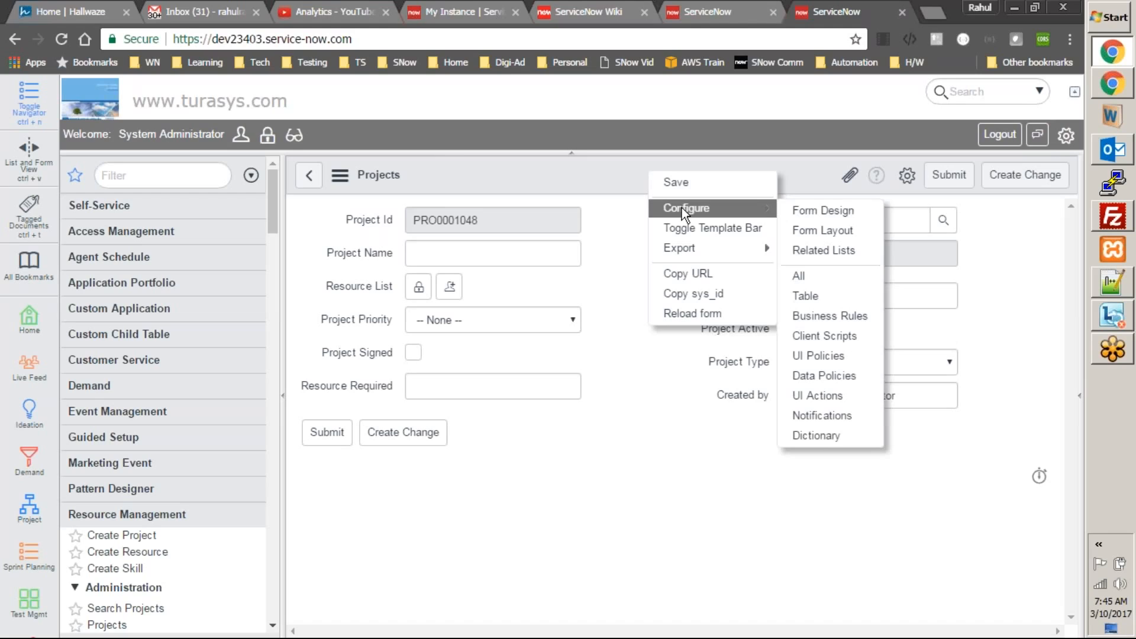
click(815, 396)
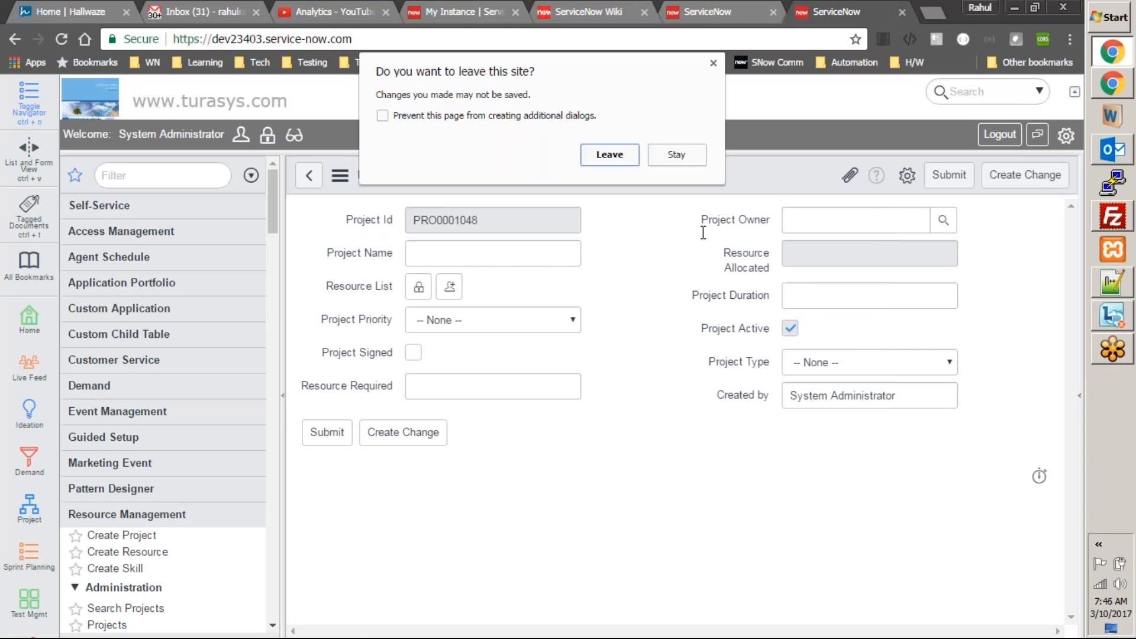
click(610, 155)
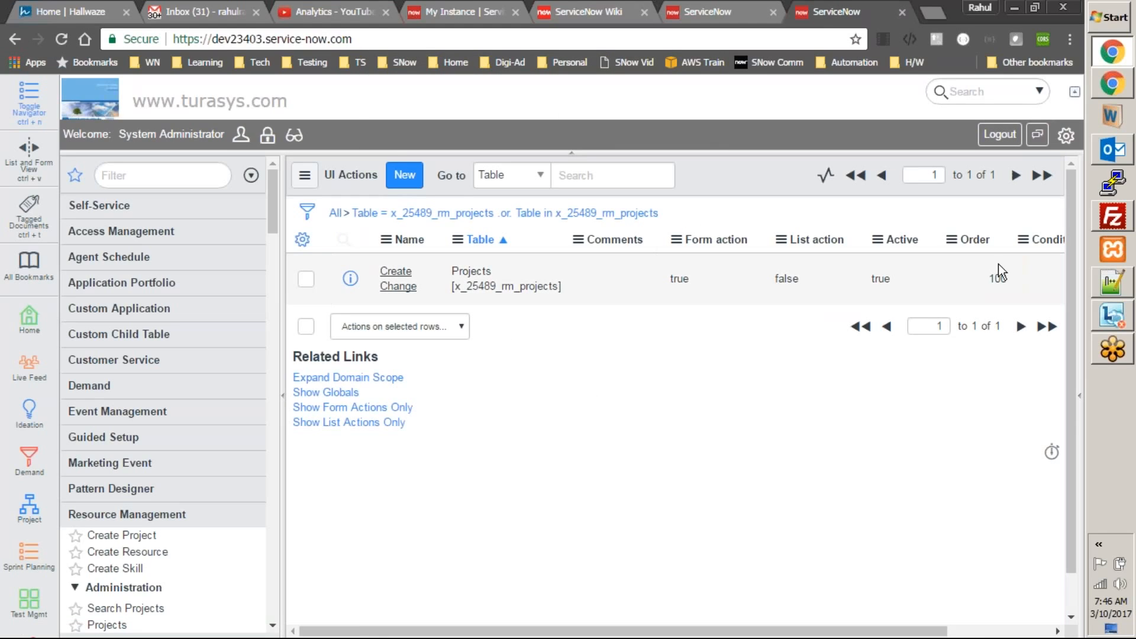
- Open the Create Change UI action and switch the current application to Resource Management to make the record editable
click(396, 285)
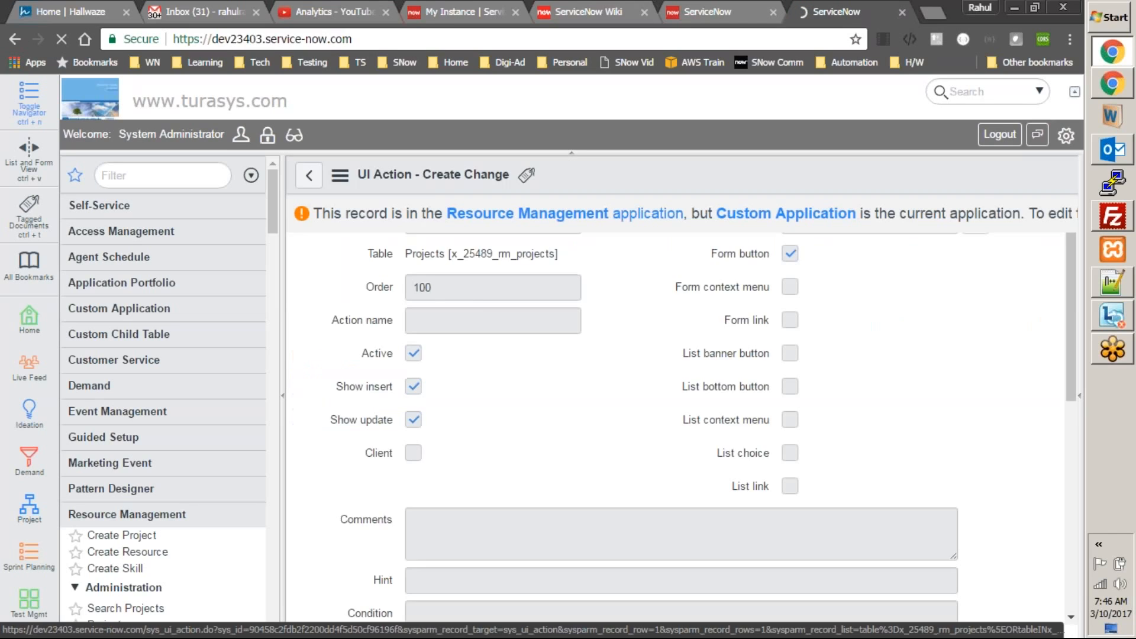
click(1068, 138)
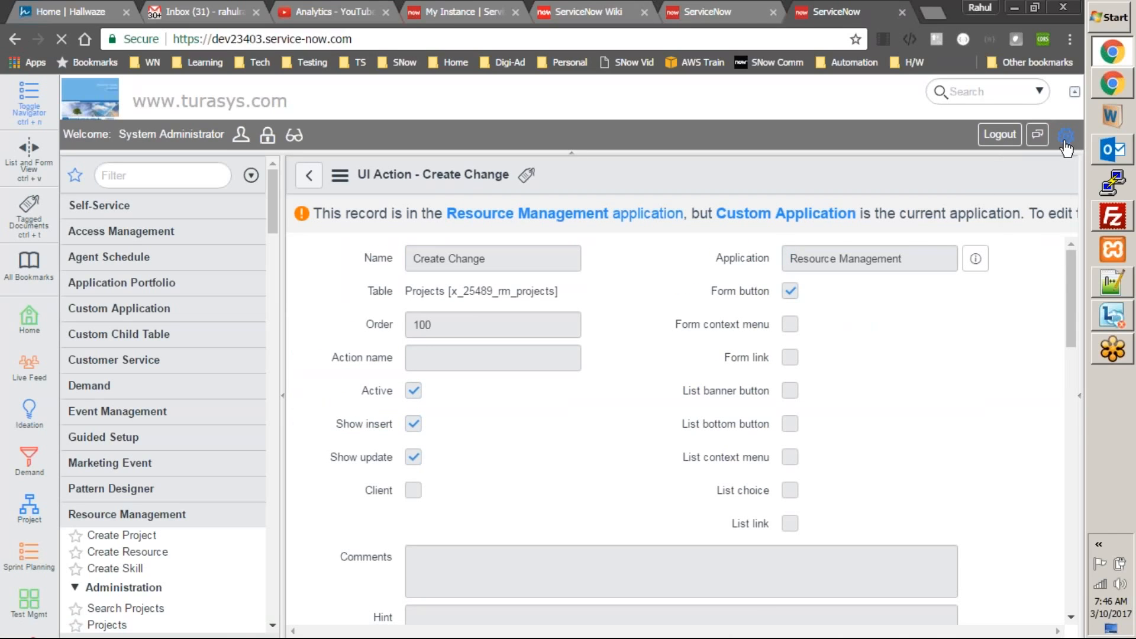
drag(1062, 257, 897, 461)
click(886, 461)
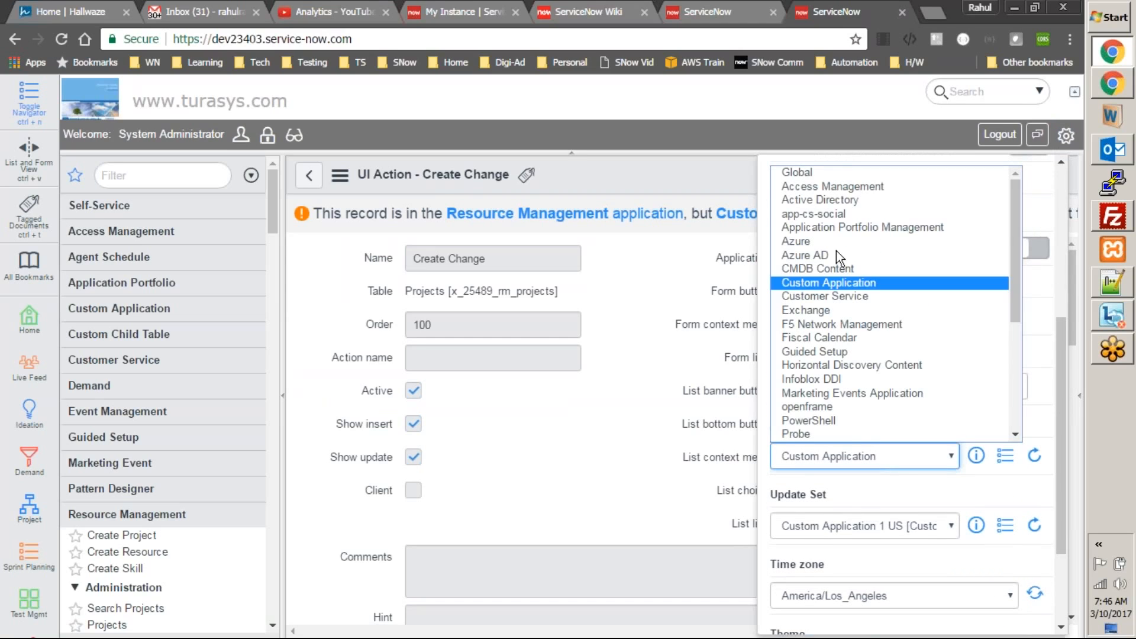
scroll(821, 360, down, 3)
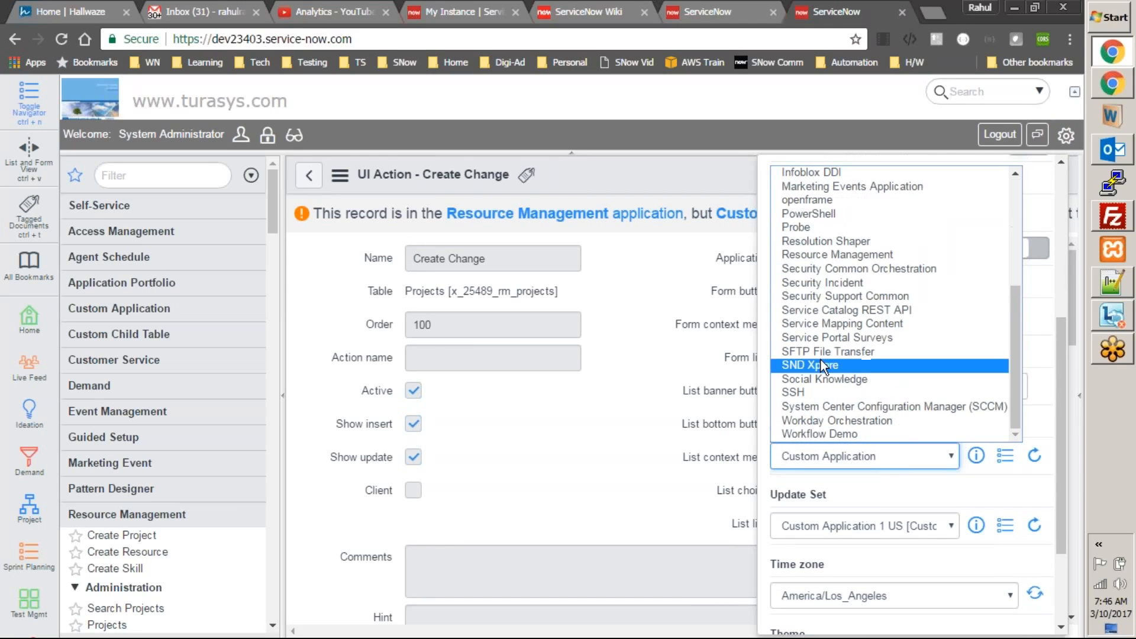
scroll(851, 323, up, 3)
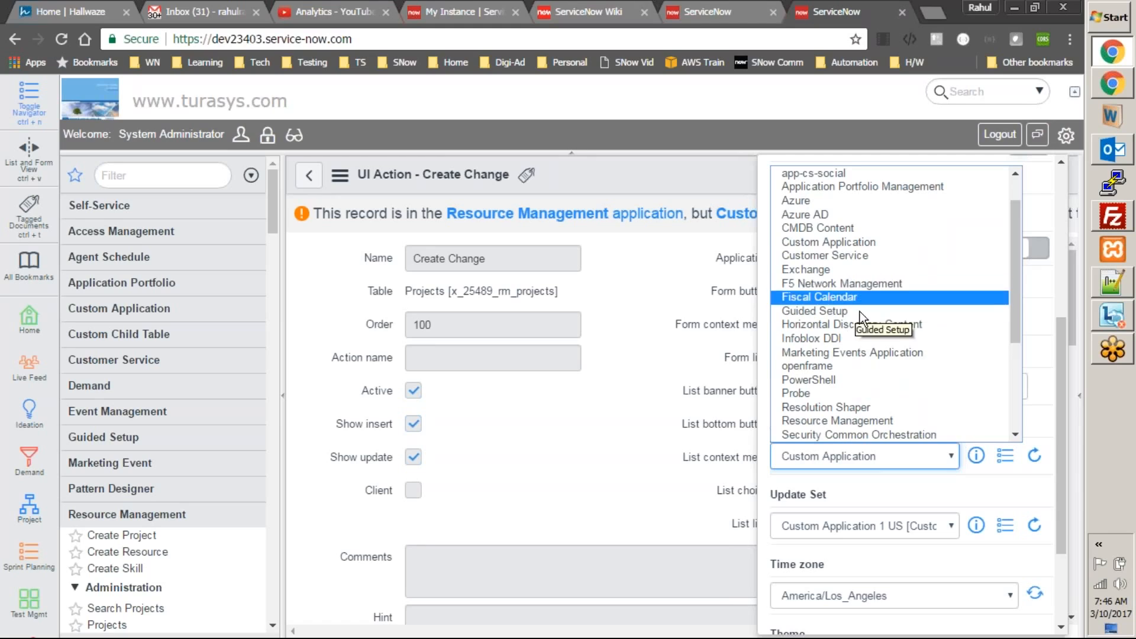
click(856, 419)
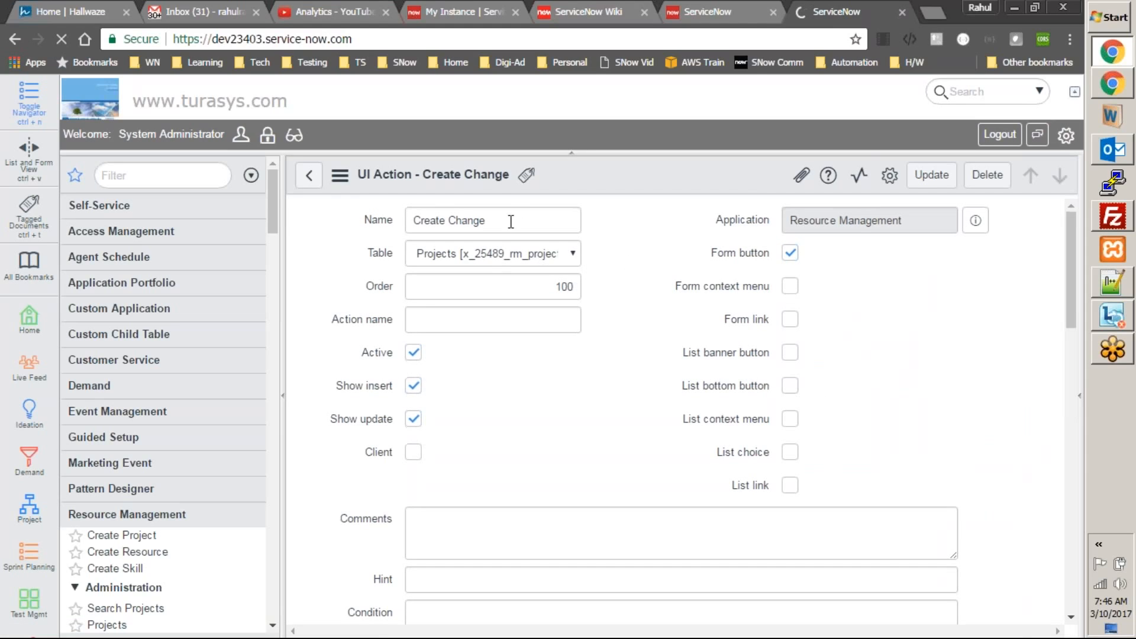
- Rename the Create Change UI action as Validate and save the record
text(Validate)
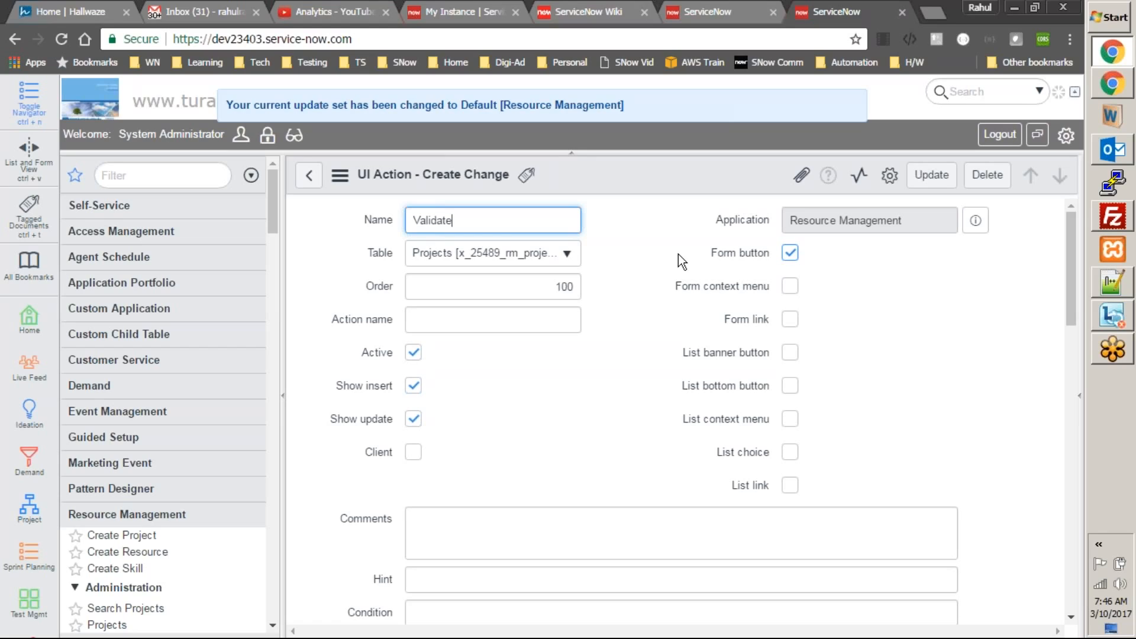
text( Pro)
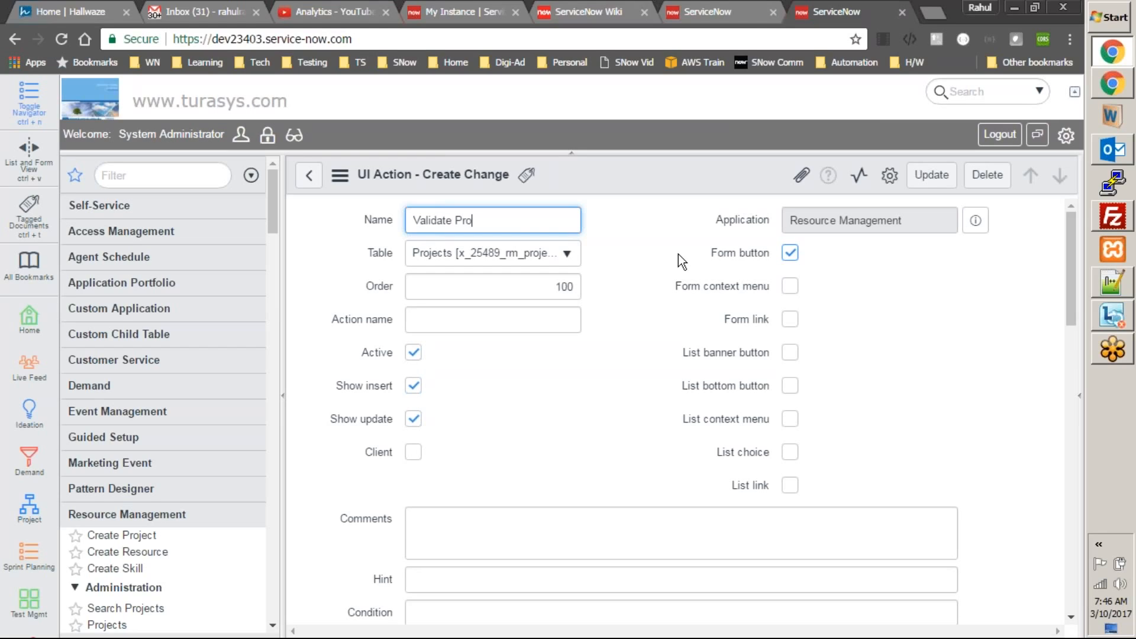
text(ject)
double_click(483, 224)
key(BackSpace)
click(612, 318)
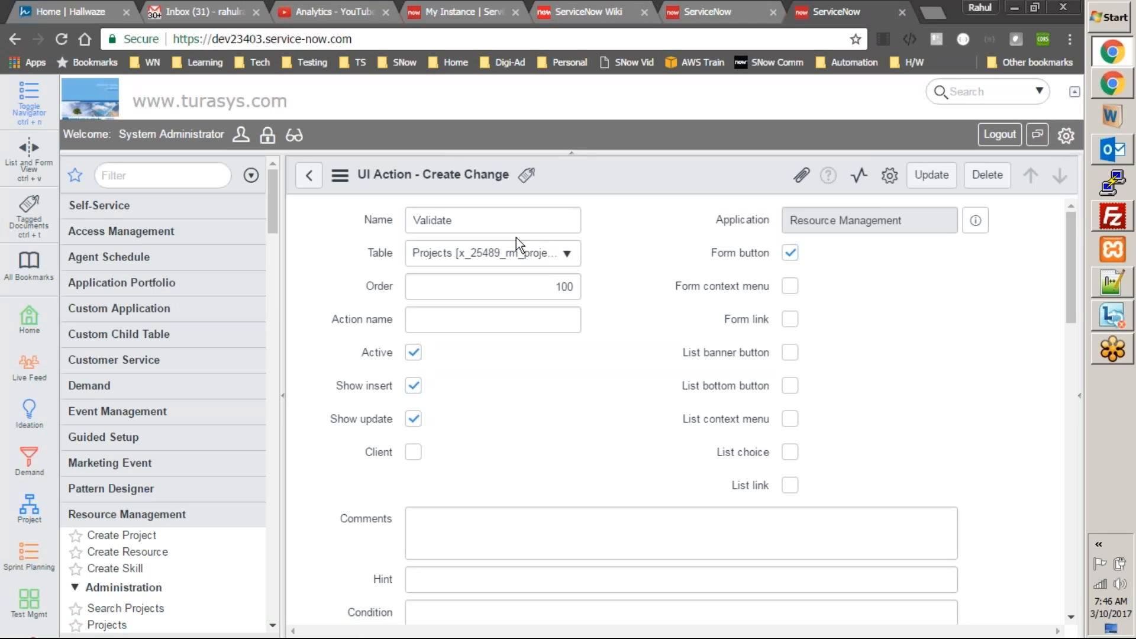
click(932, 175)
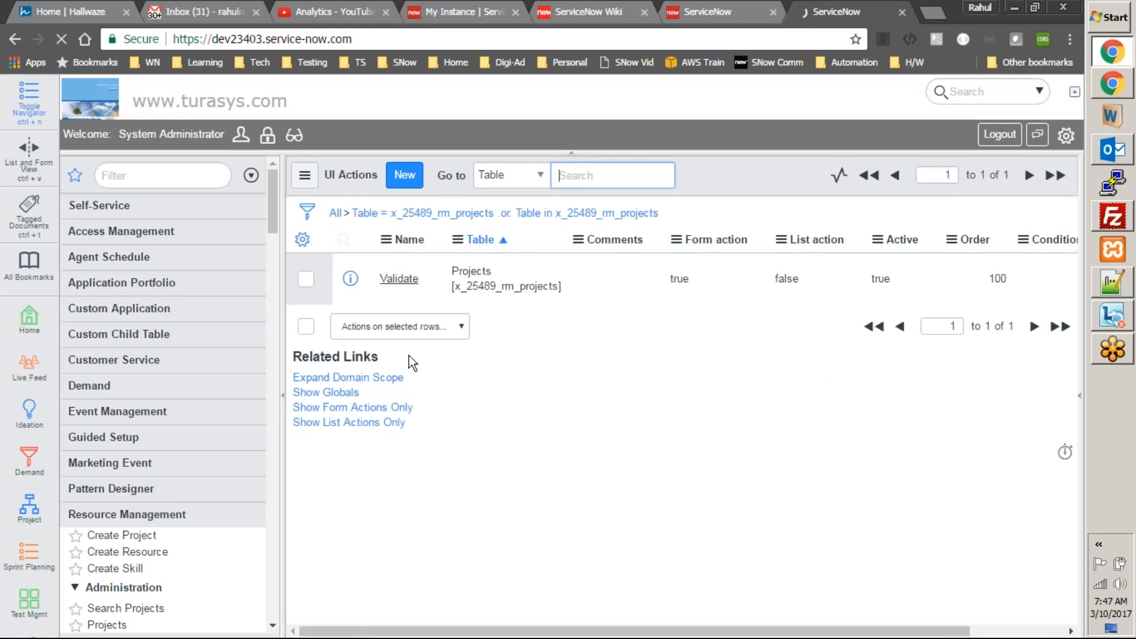
- Filter the application navigator by "resource" and open a new Create Project form in Resource Management
click(734, 13)
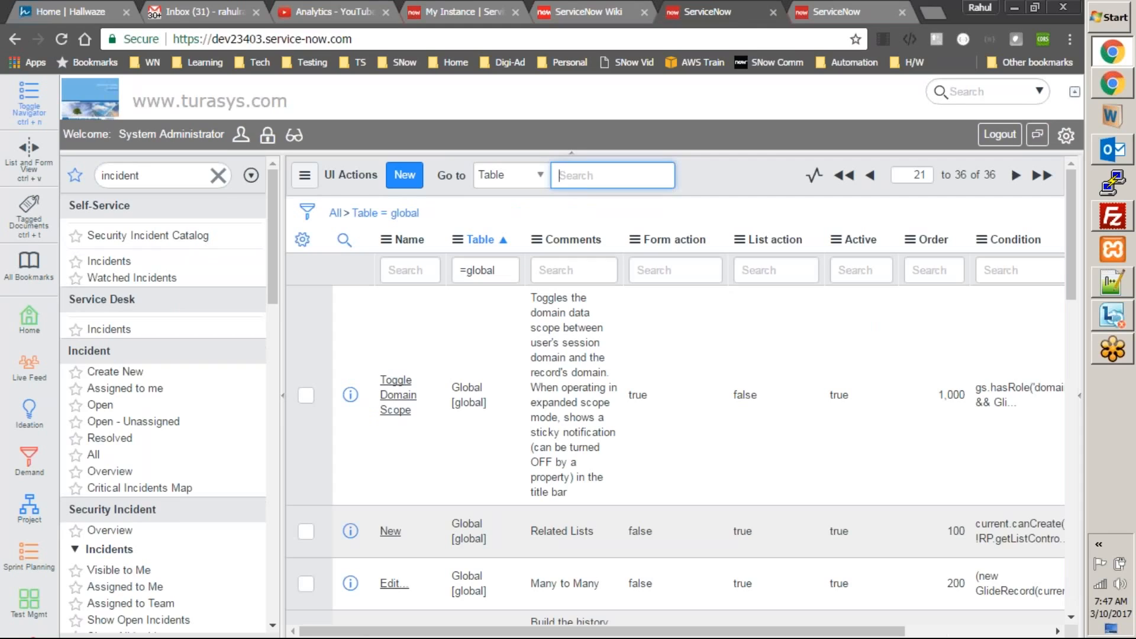
text(resources)
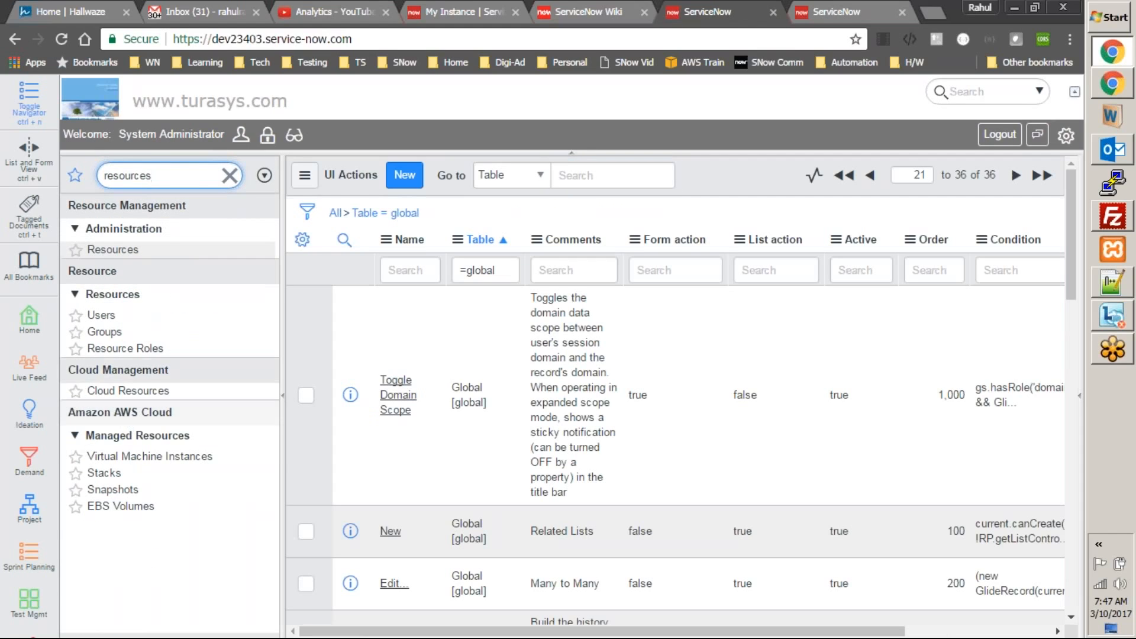
key(BackSpace)
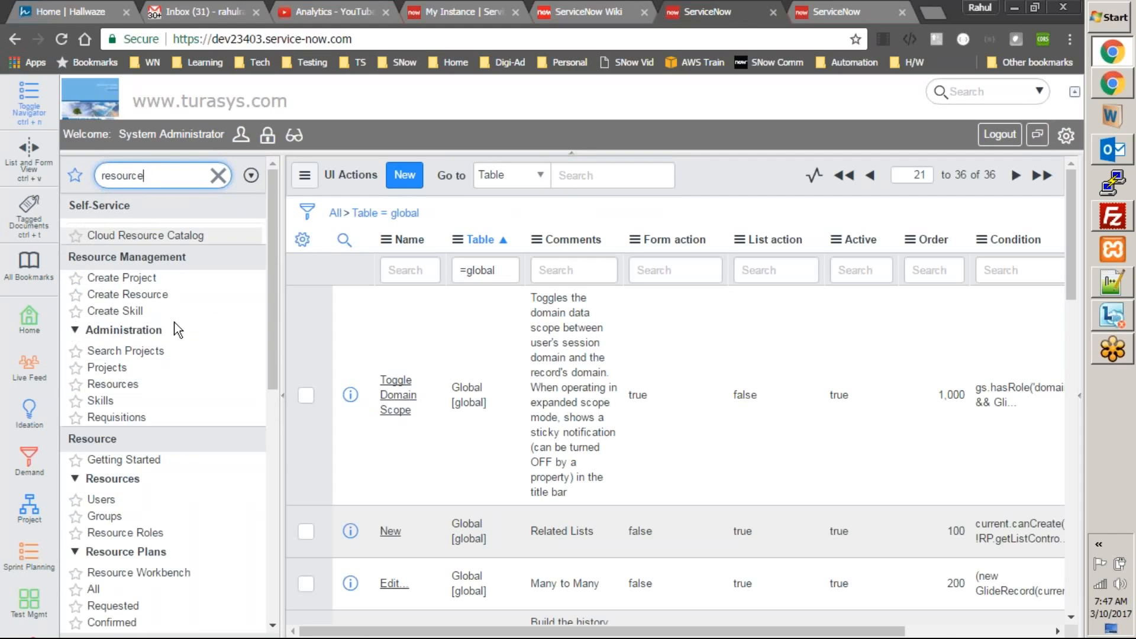
click(122, 277)
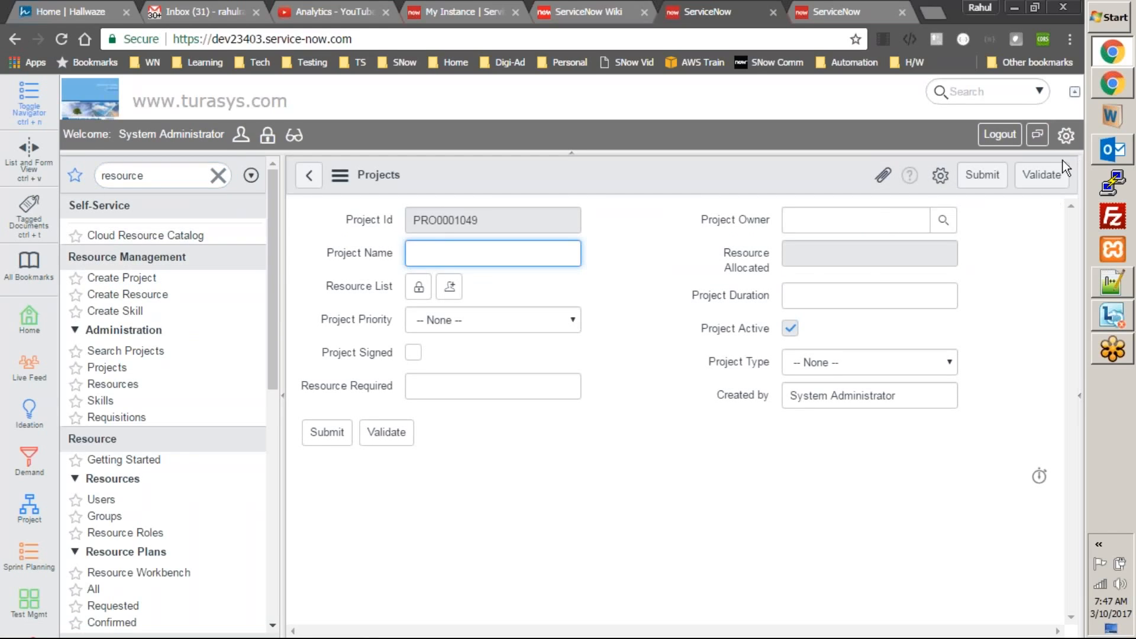
- Run the Validate action on the new project form and reopen a blank Create Project form
click(1039, 185)
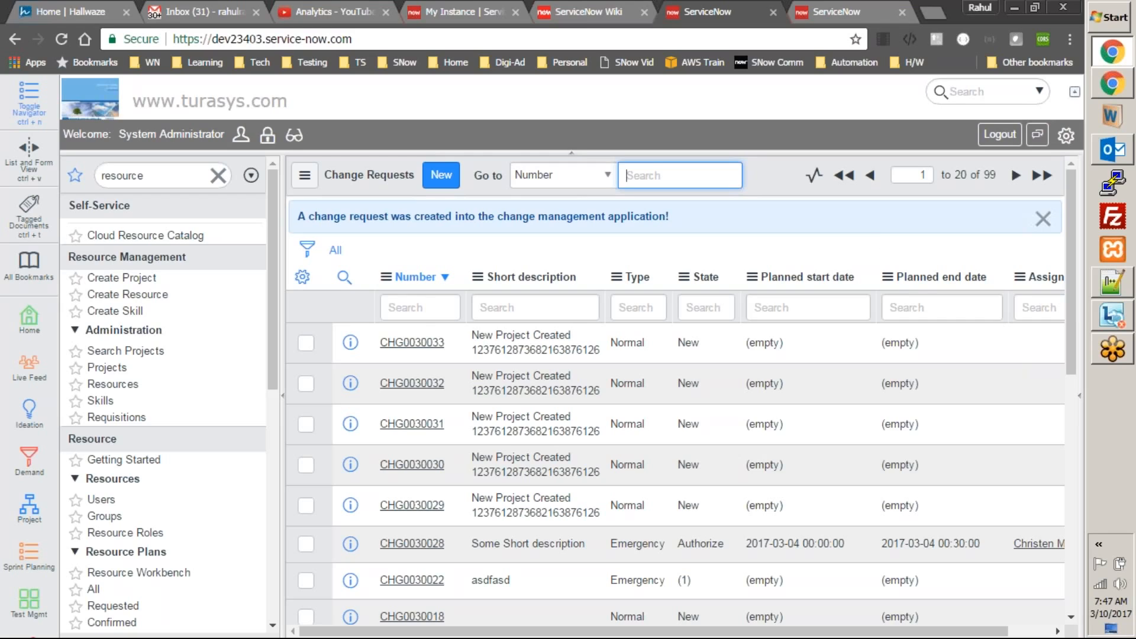
click(131, 283)
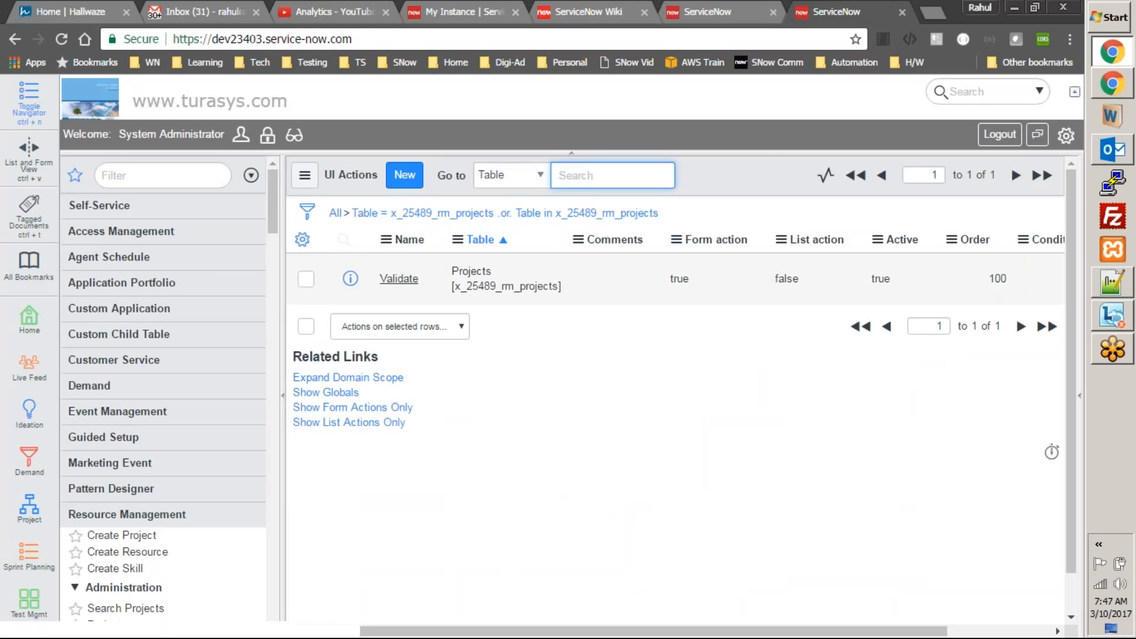
- Open the Validate UI action of the Projects table and delete its entire script
click(399, 279)
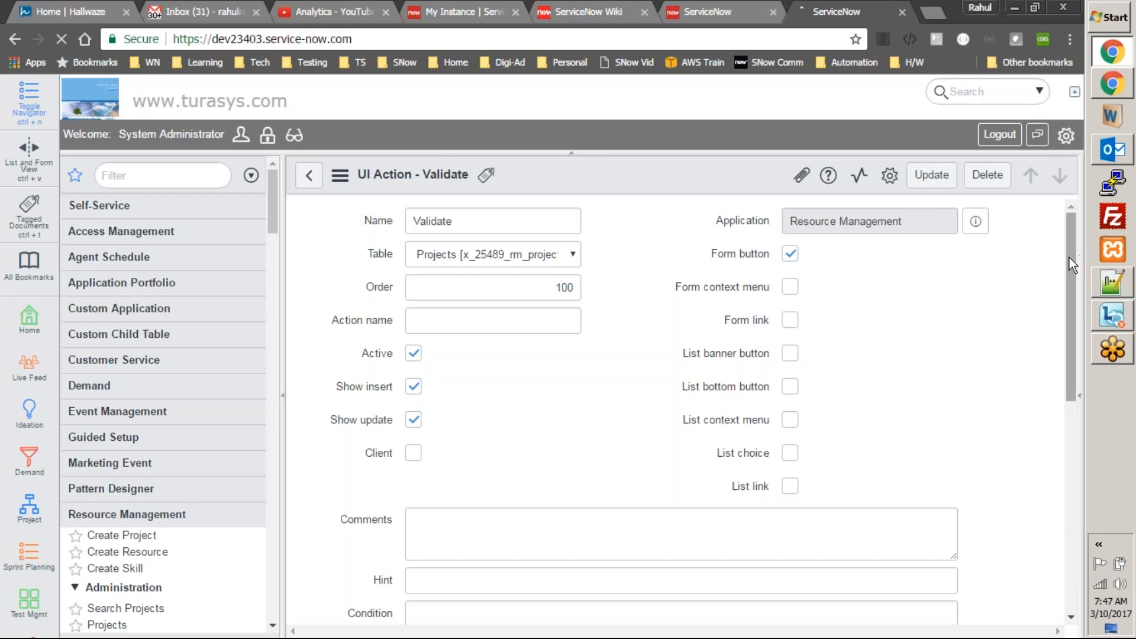
scroll(1070, 258, down, 3)
scroll(969, 443, down, 3)
scroll(964, 446, up, 4)
scroll(954, 440, down, 3)
scroll(955, 437, down, 1)
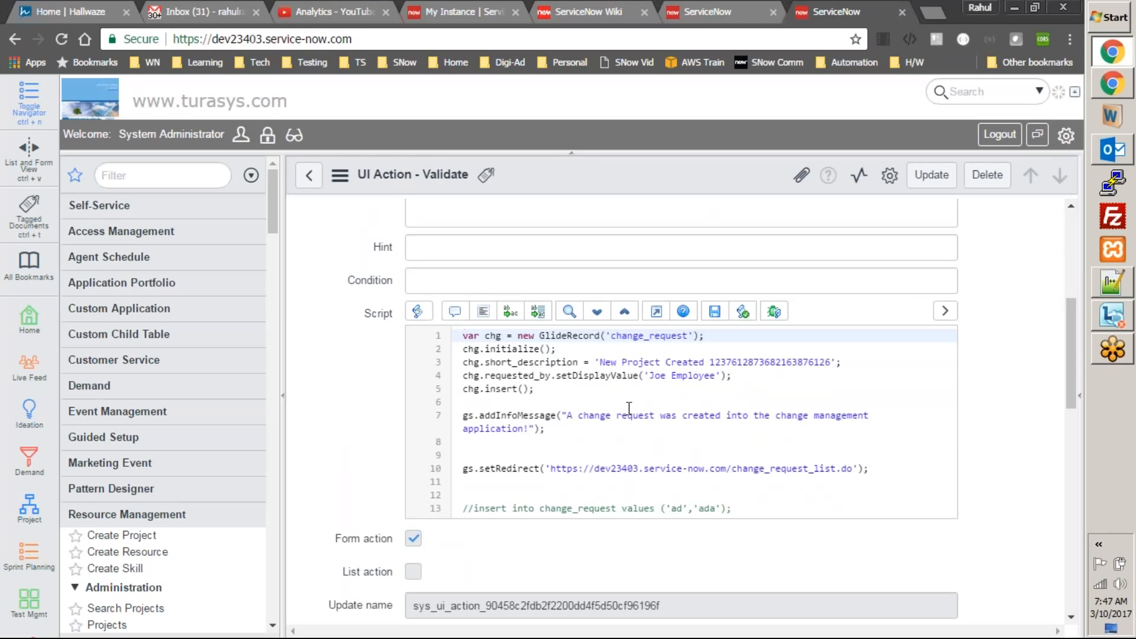
key(ctrl+a)
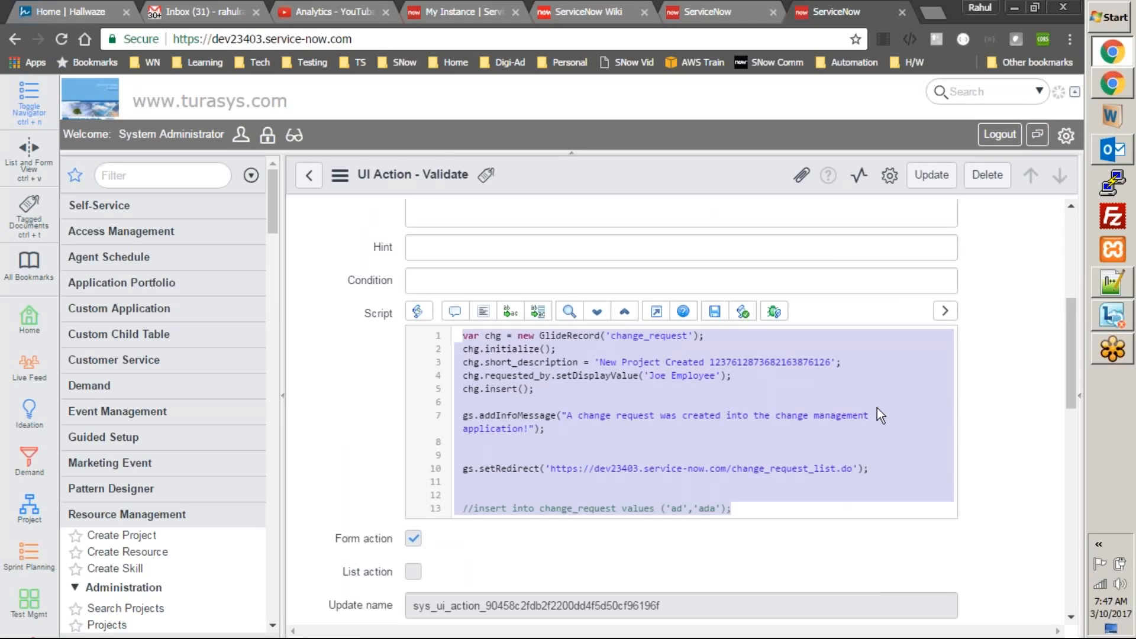
key(BackSpace)
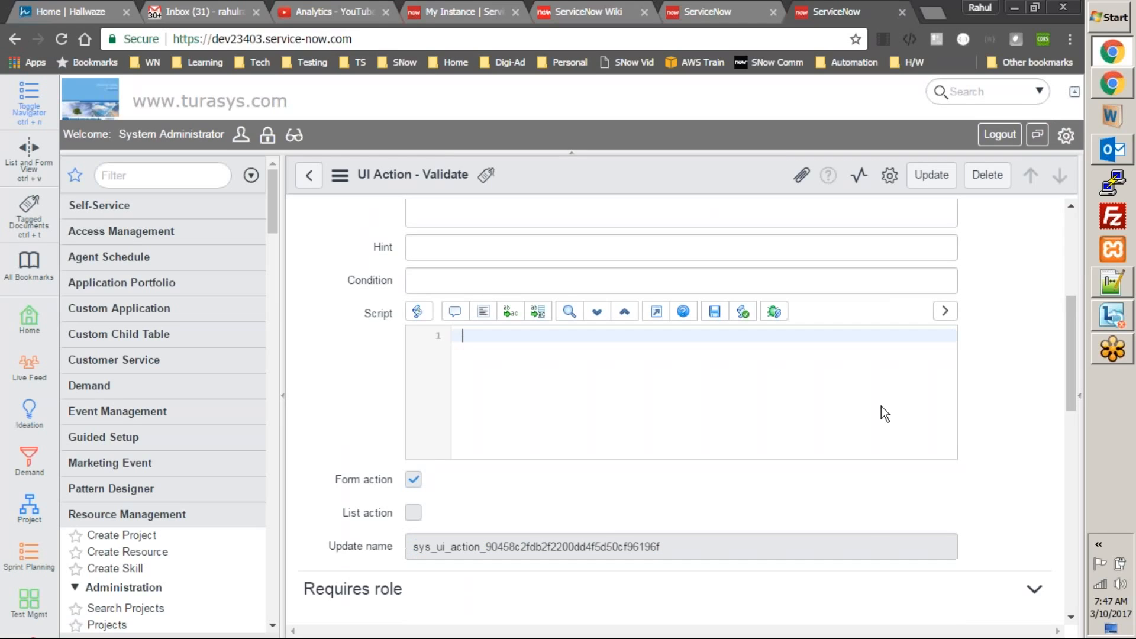
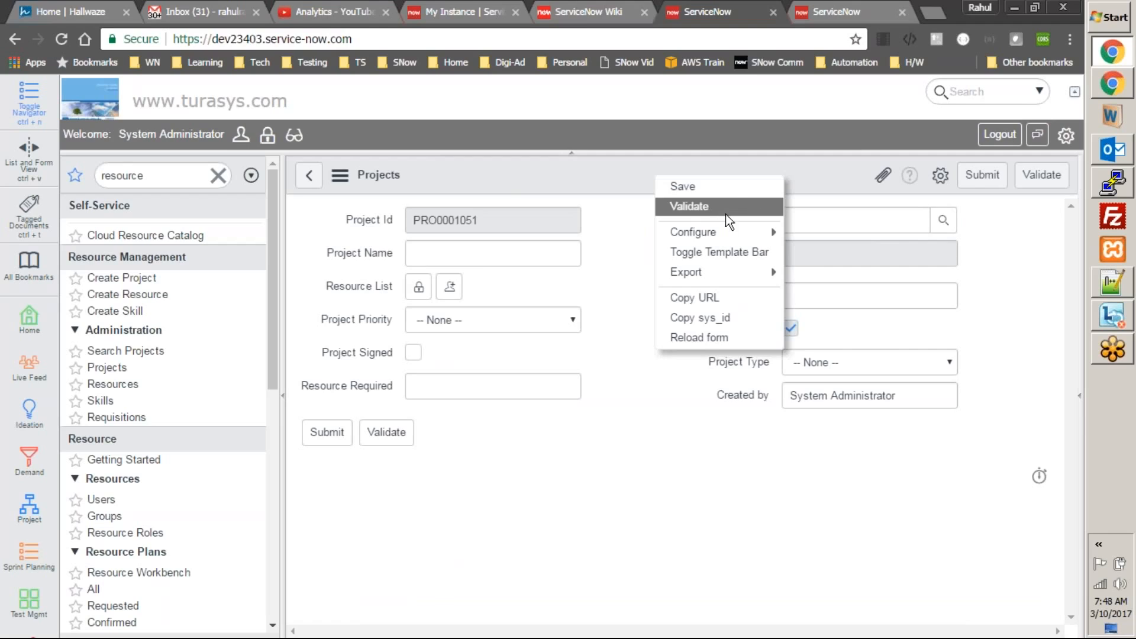
- Look at the Validate entry in the blank project form's context menu
click(695, 205)
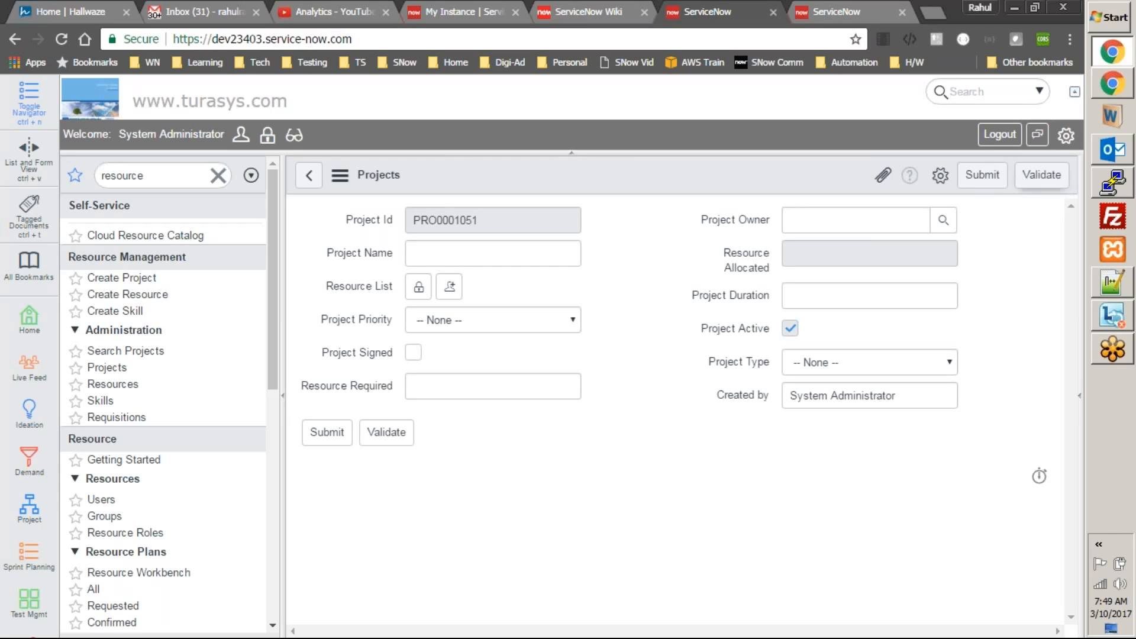
right_click(716, 173)
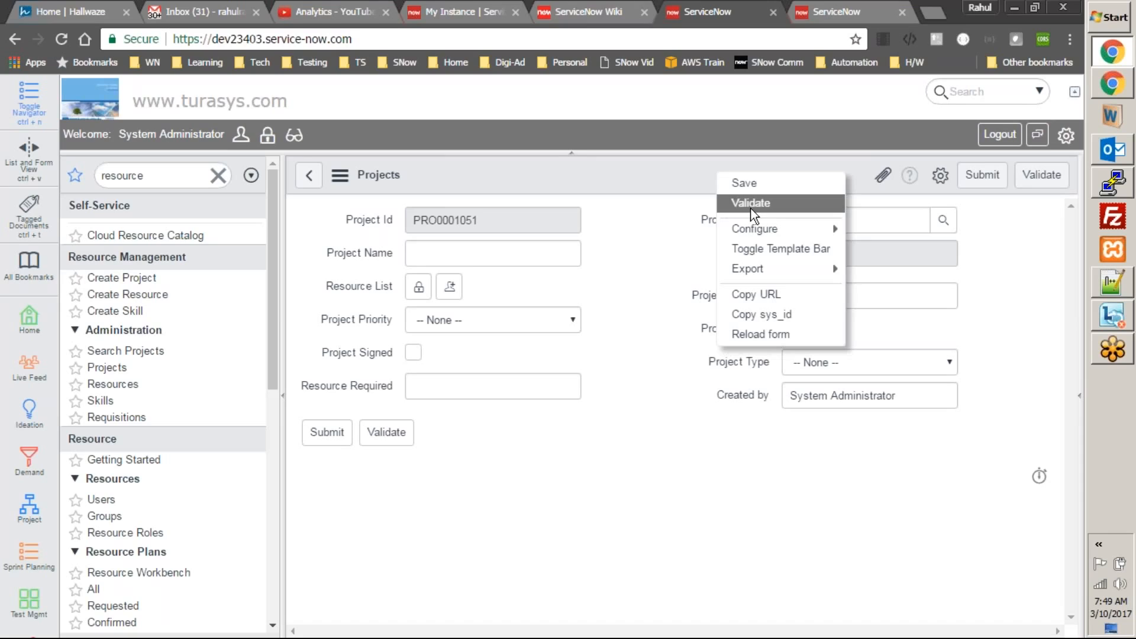
click(657, 221)
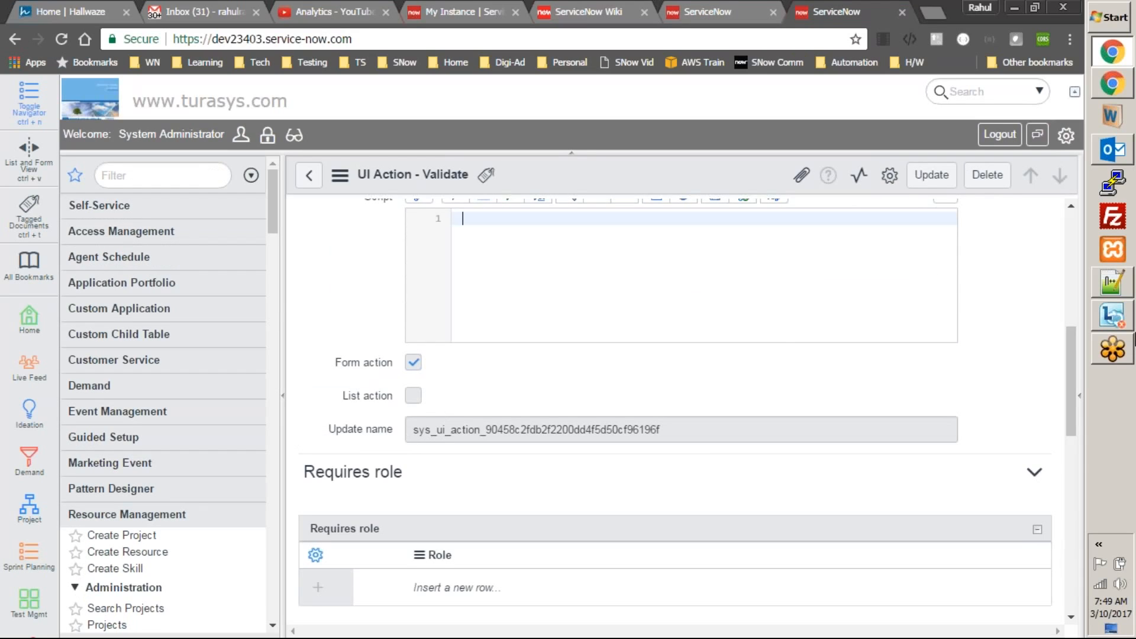
- Enable the Form link option of the Validate UI action and save the record
scroll(1027, 338, up, 10)
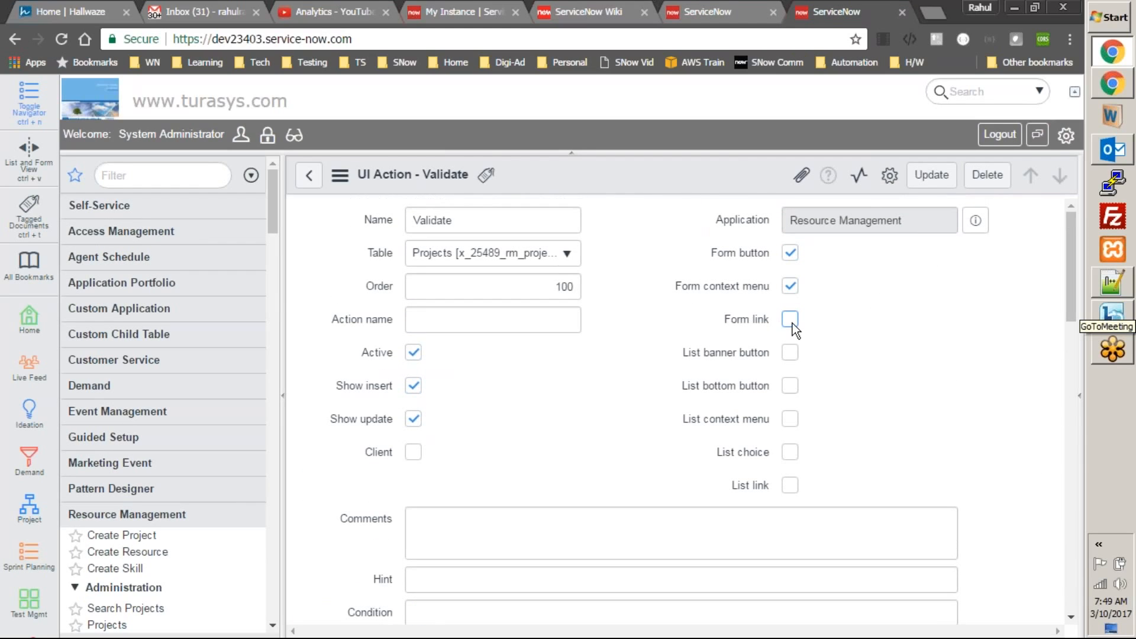
right_click(689, 171)
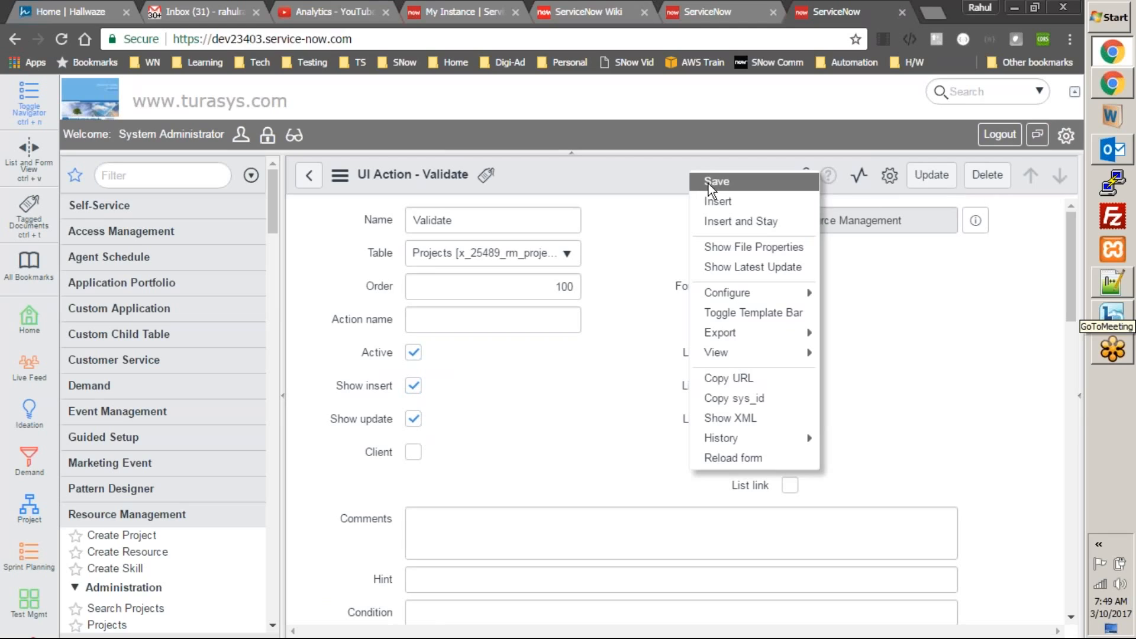
click(711, 182)
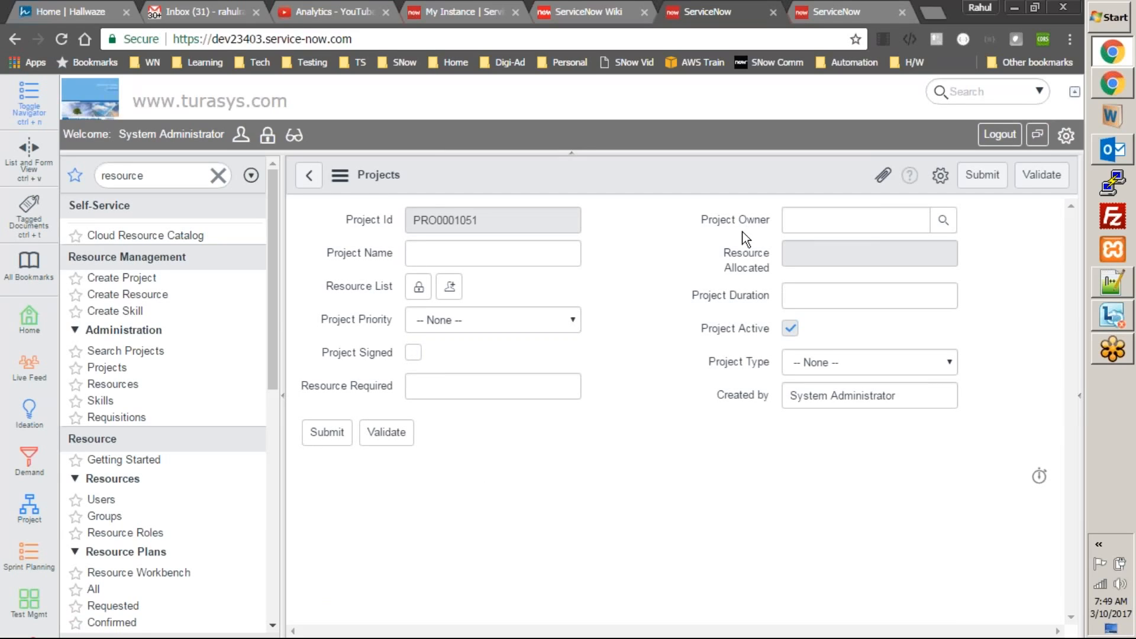
- Reload the blank project form, discarding the unsaved record, and examine the Related Links section below the fields
right_click(663, 166)
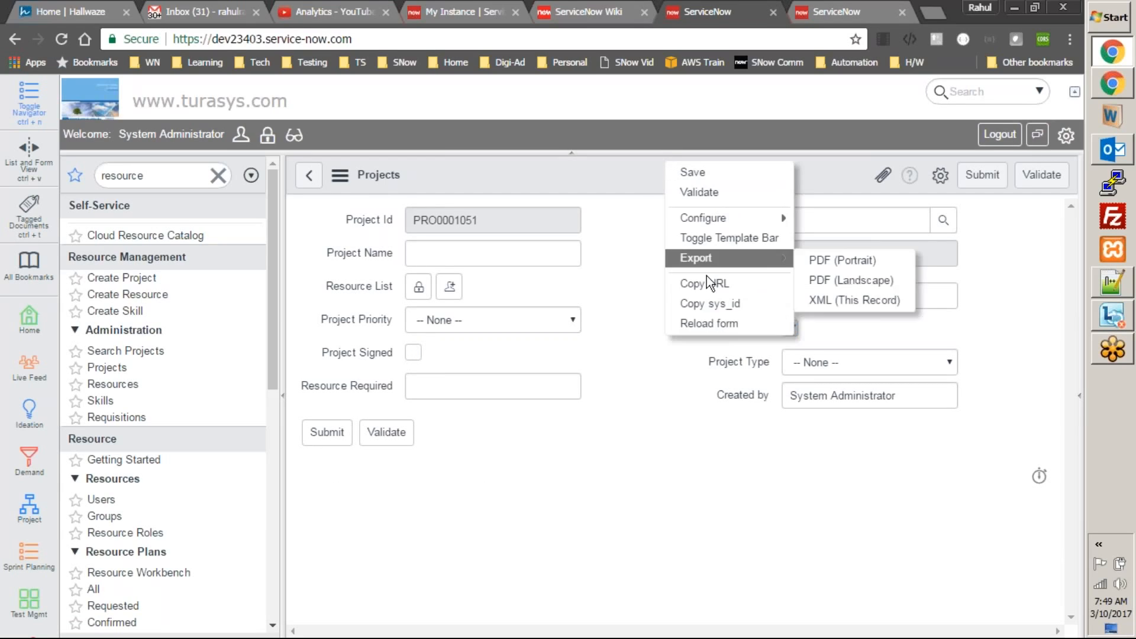
click(703, 323)
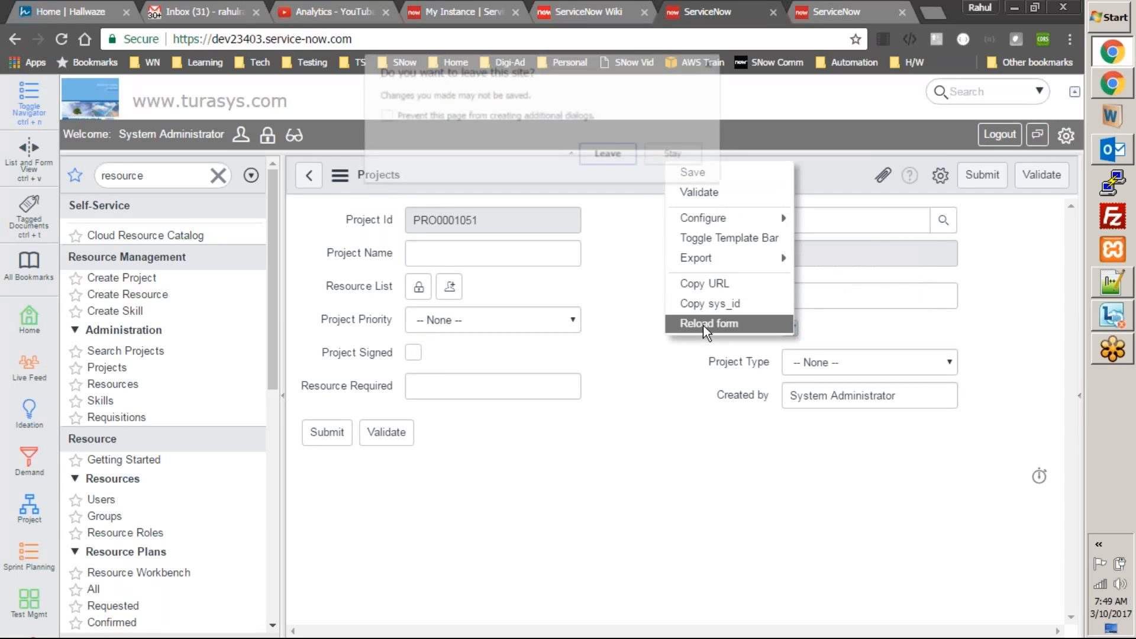
click(609, 155)
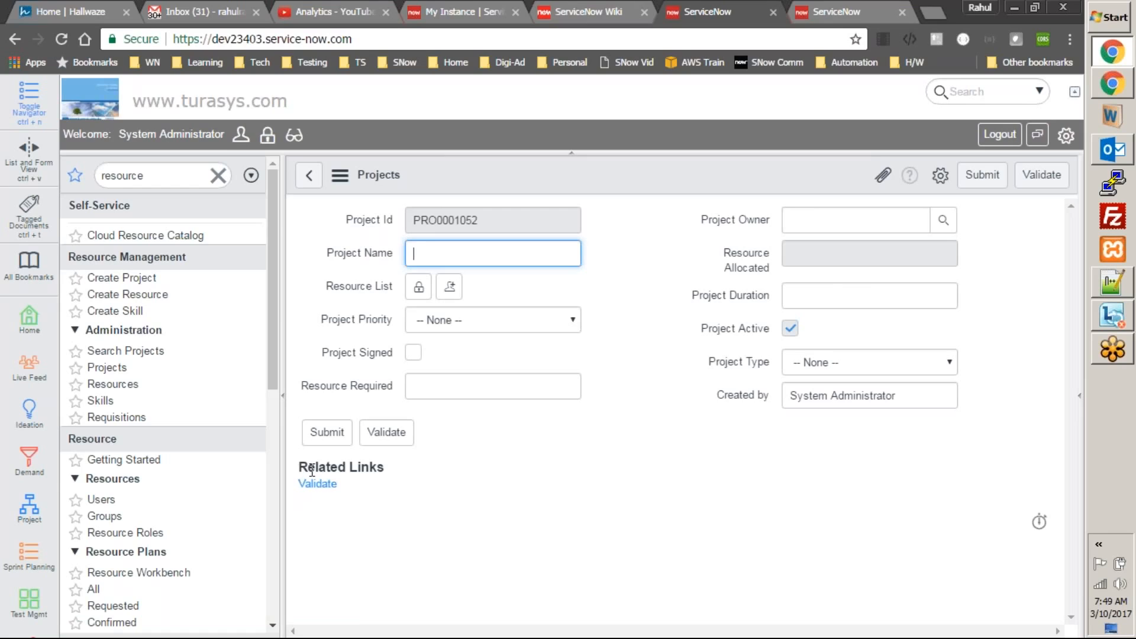
drag(296, 467, 404, 469)
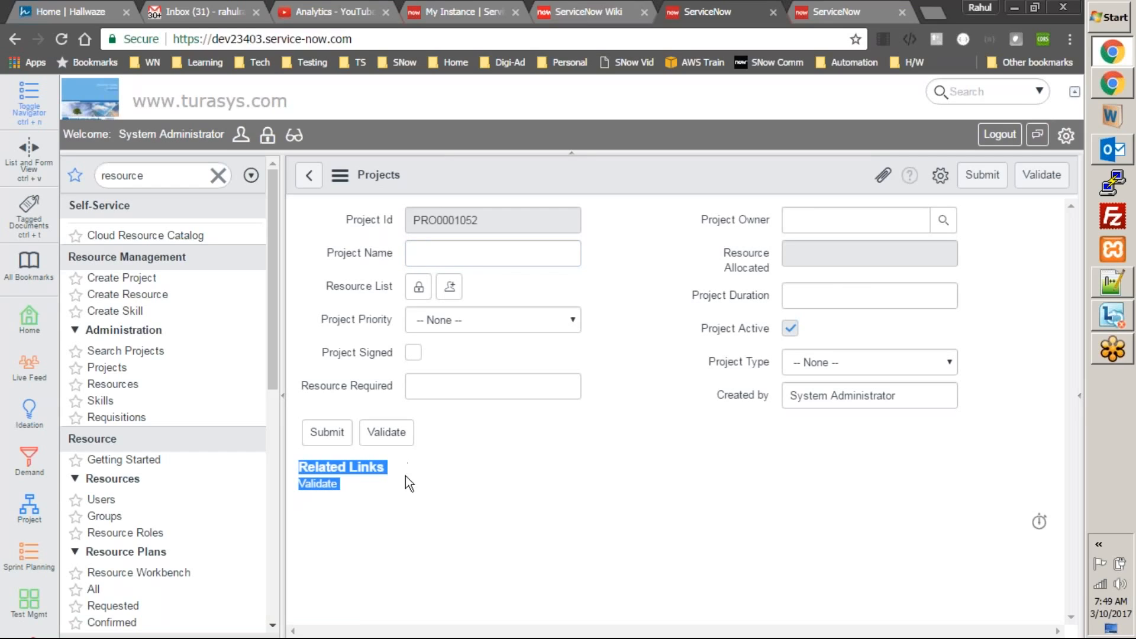
click(405, 476)
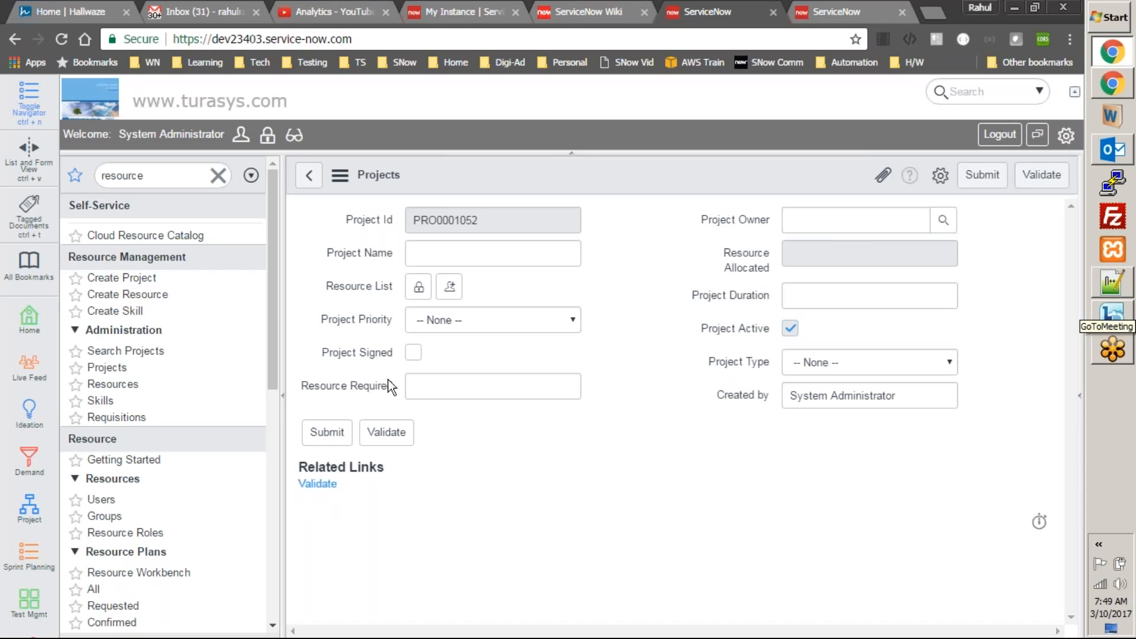
- Review the Validate option in the reloaded project form's header context menu
right_click(636, 179)
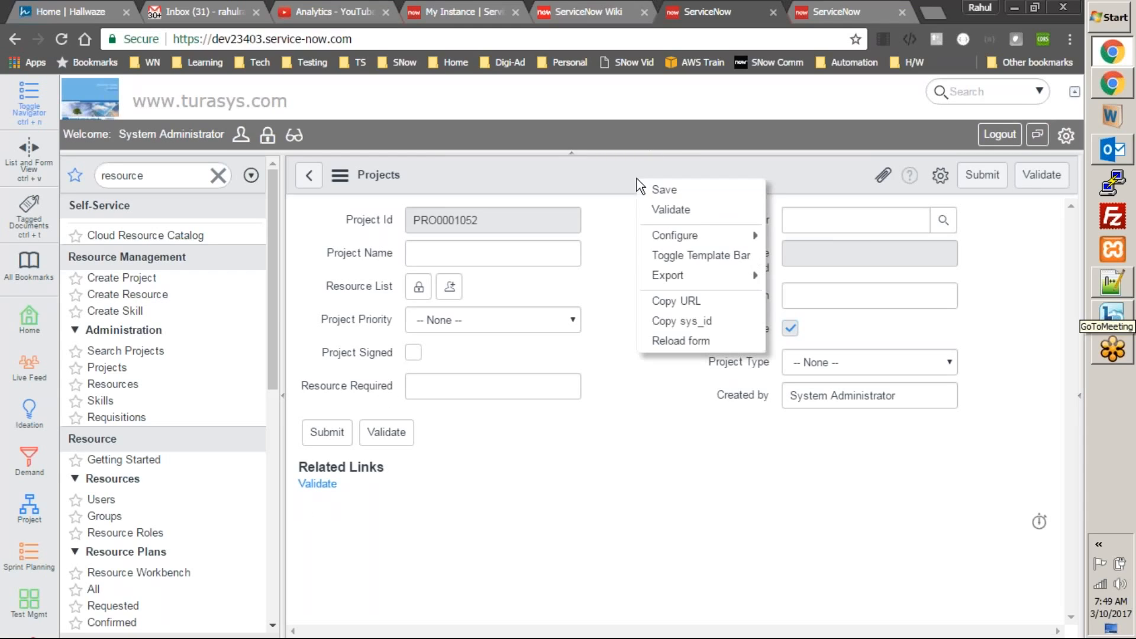
click(669, 209)
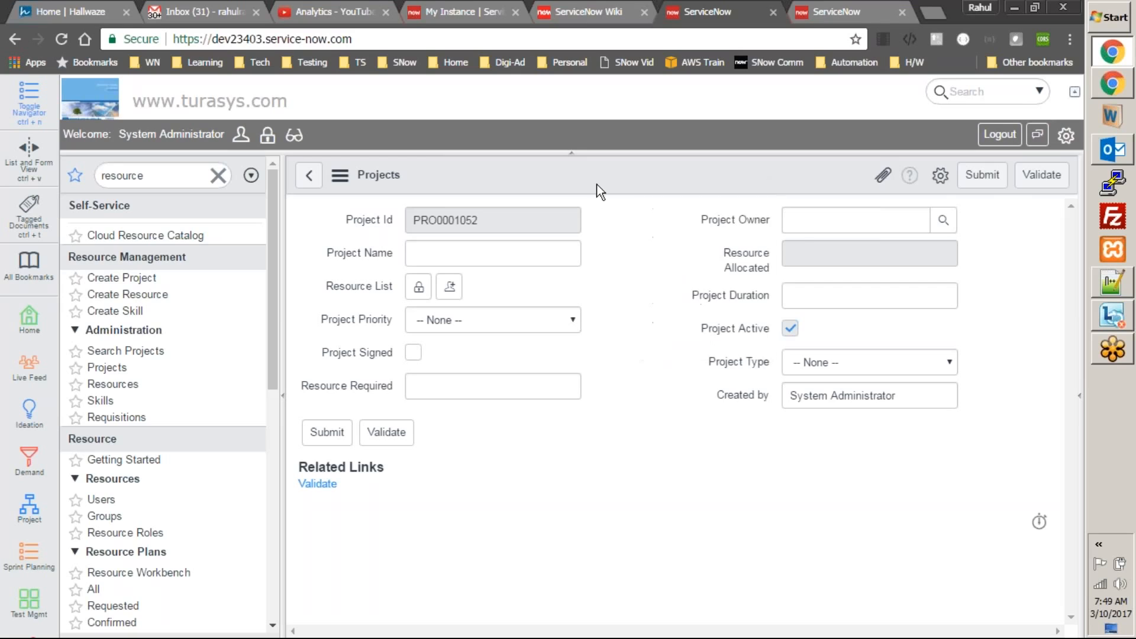
click(680, 412)
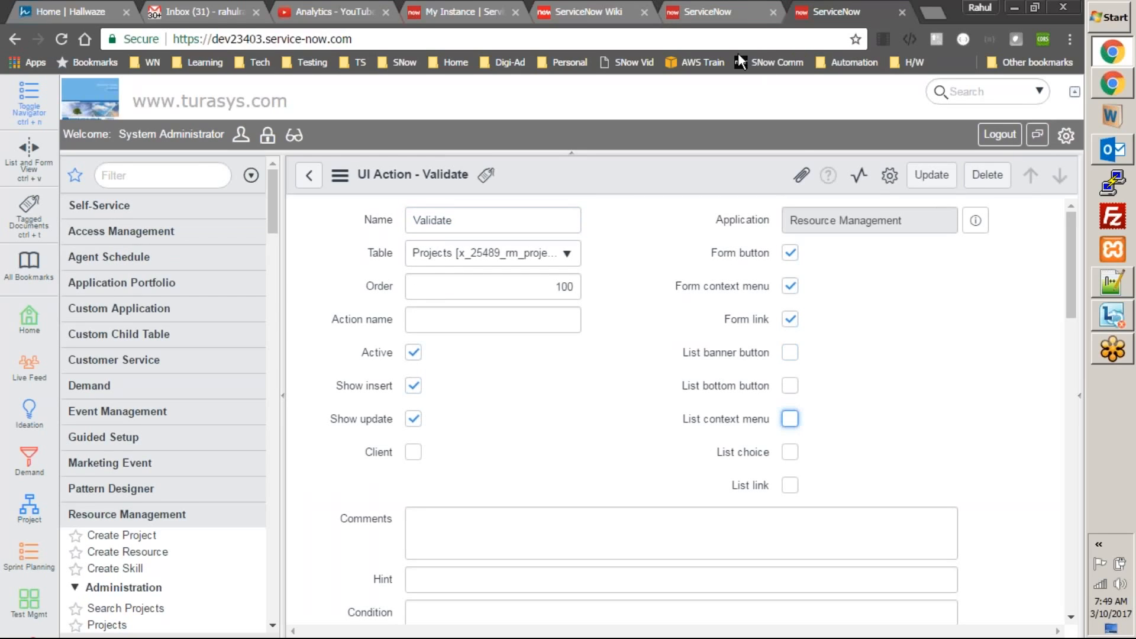
- Open the Projects list under Resource Management Administration, discarding the unsaved project record
click(720, 11)
scroll(183, 585, down, 2)
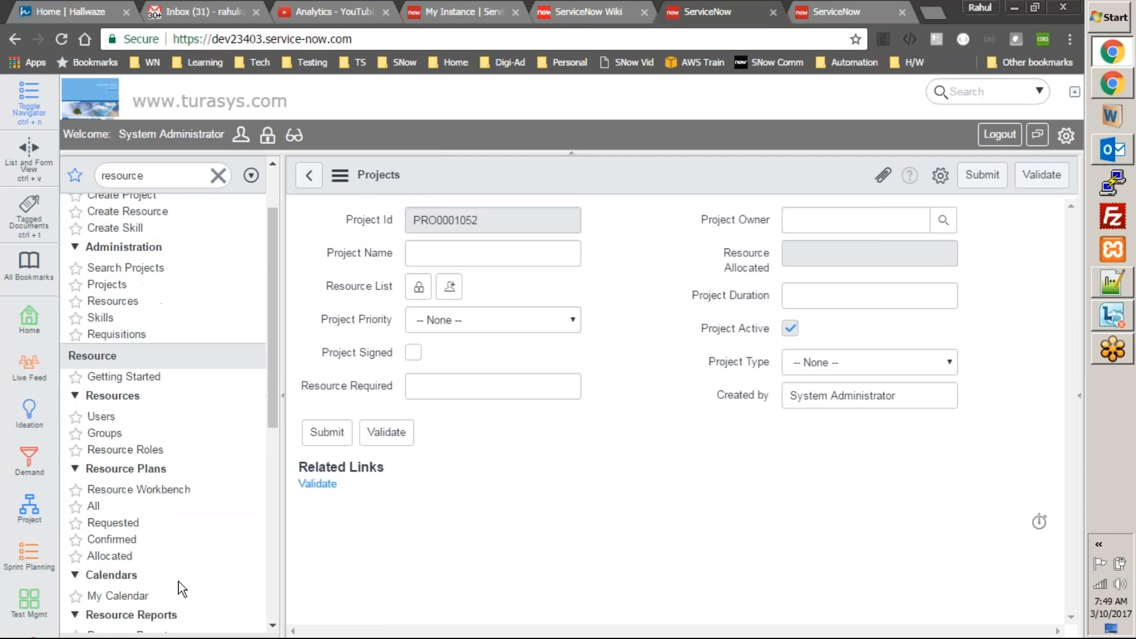
scroll(181, 586, up, 2)
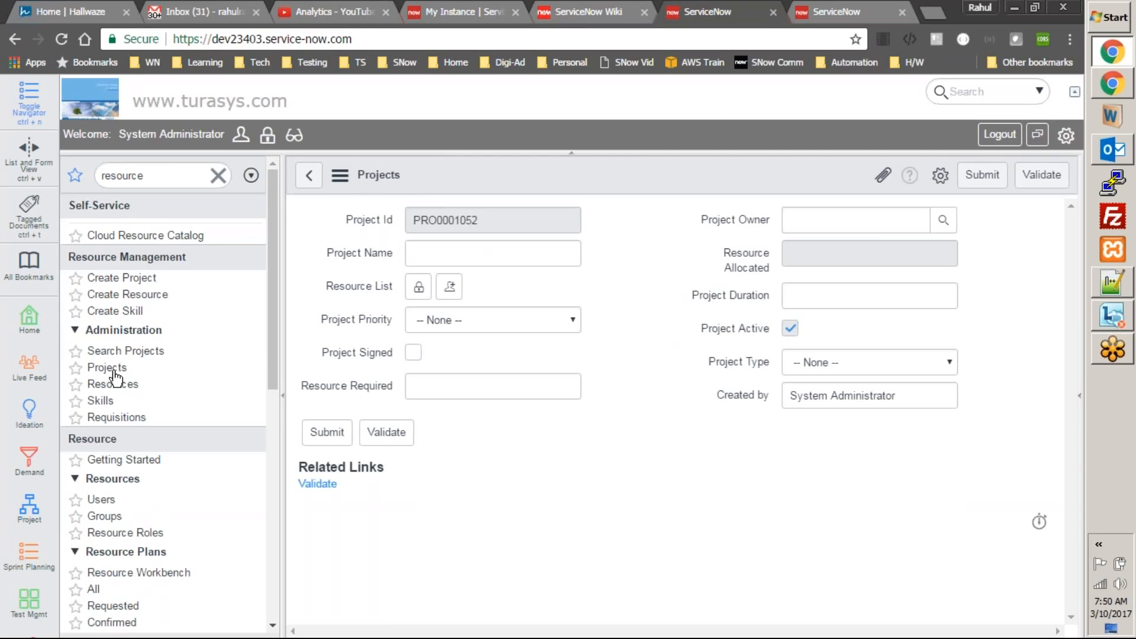
click(114, 368)
click(606, 154)
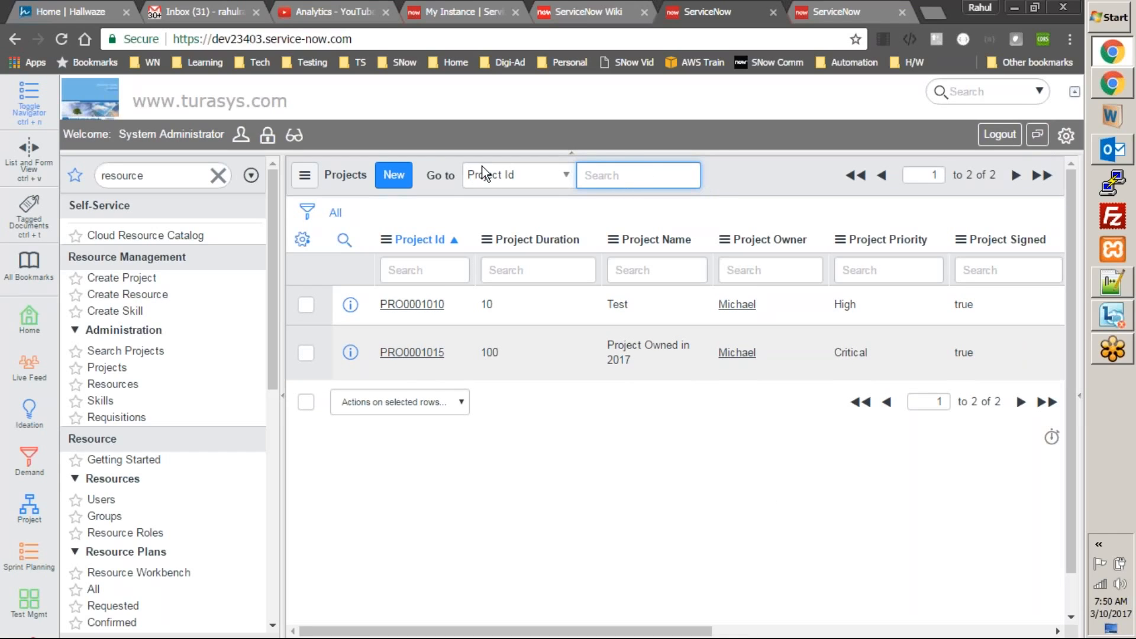
- Examine the Projects list's actions for selected rows and the context menu of the Project Name column
click(441, 408)
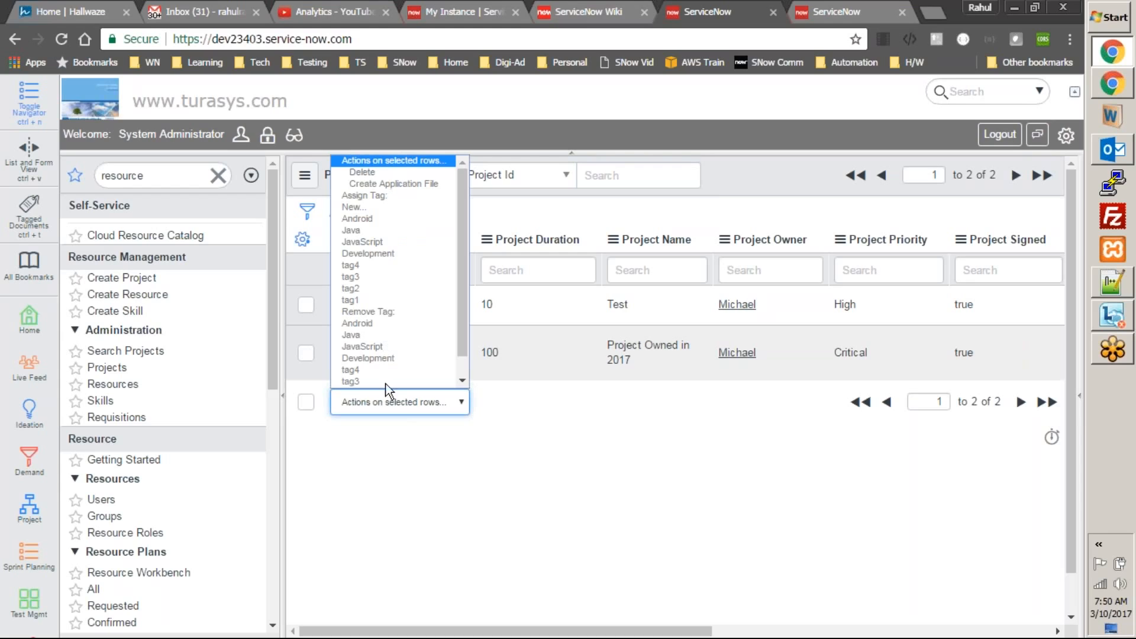
click(700, 562)
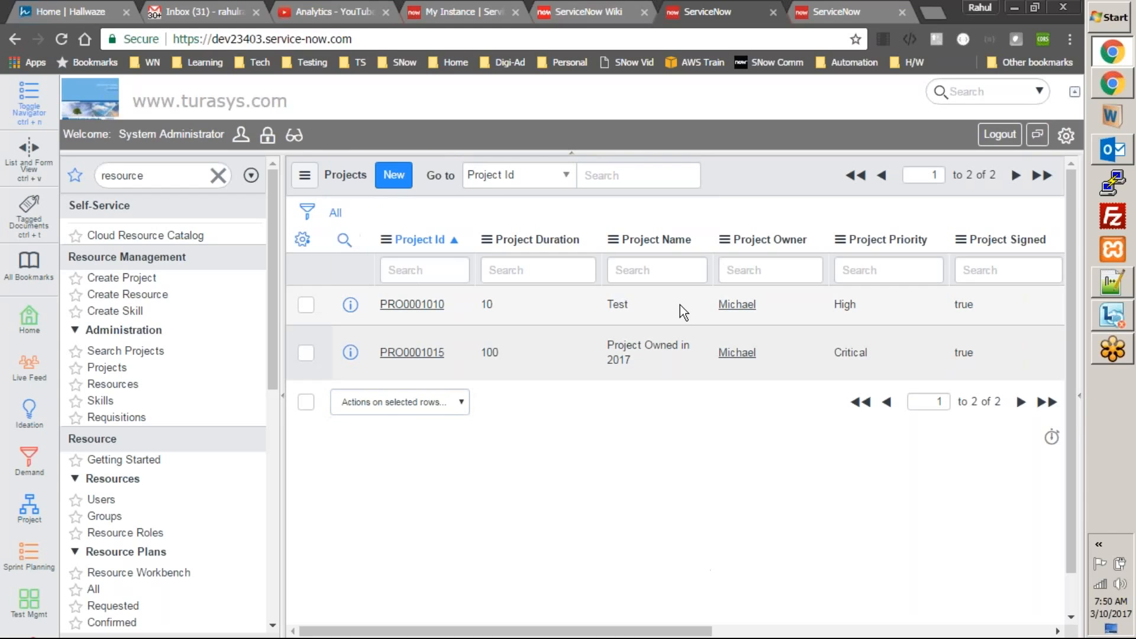
right_click(673, 247)
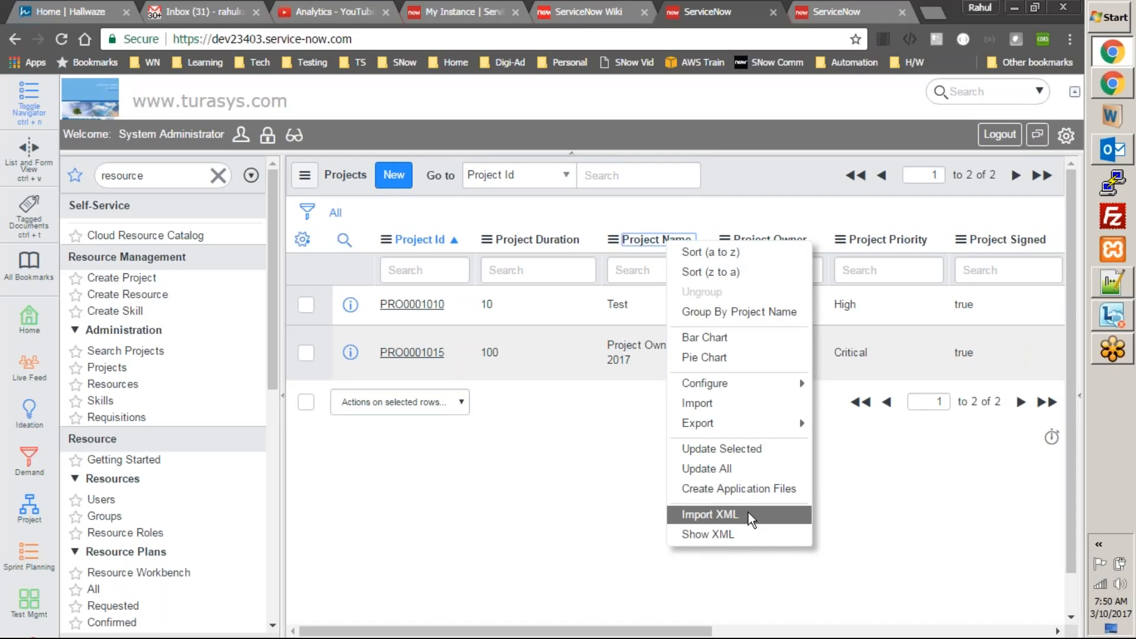
click(885, 535)
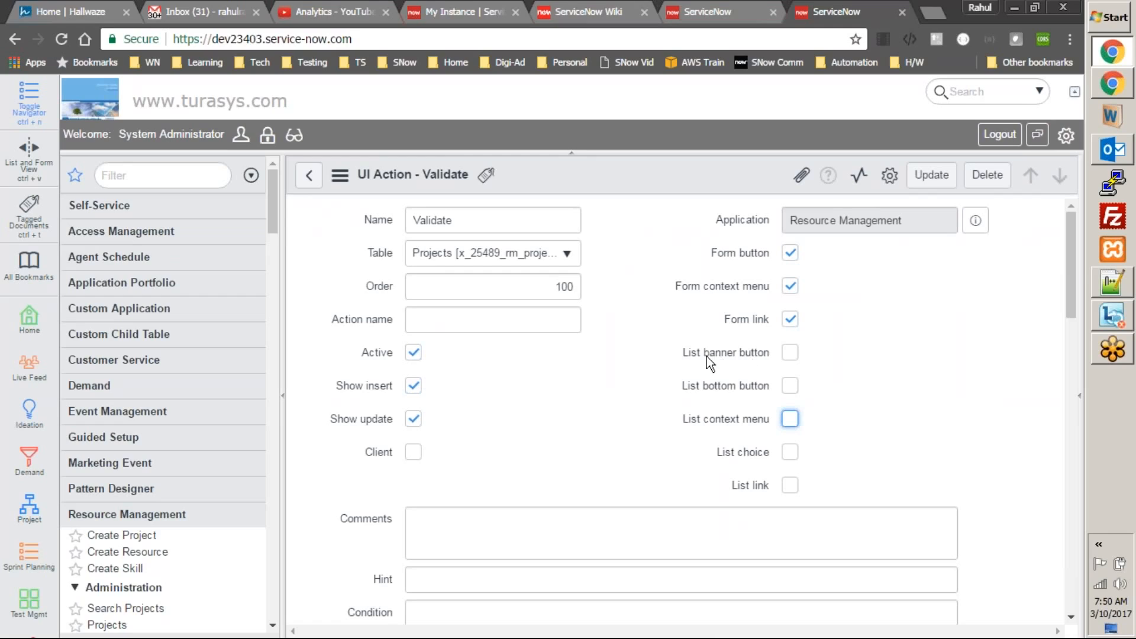
- Enable the List banner button option of the Validate UI action and save the record
click(790, 353)
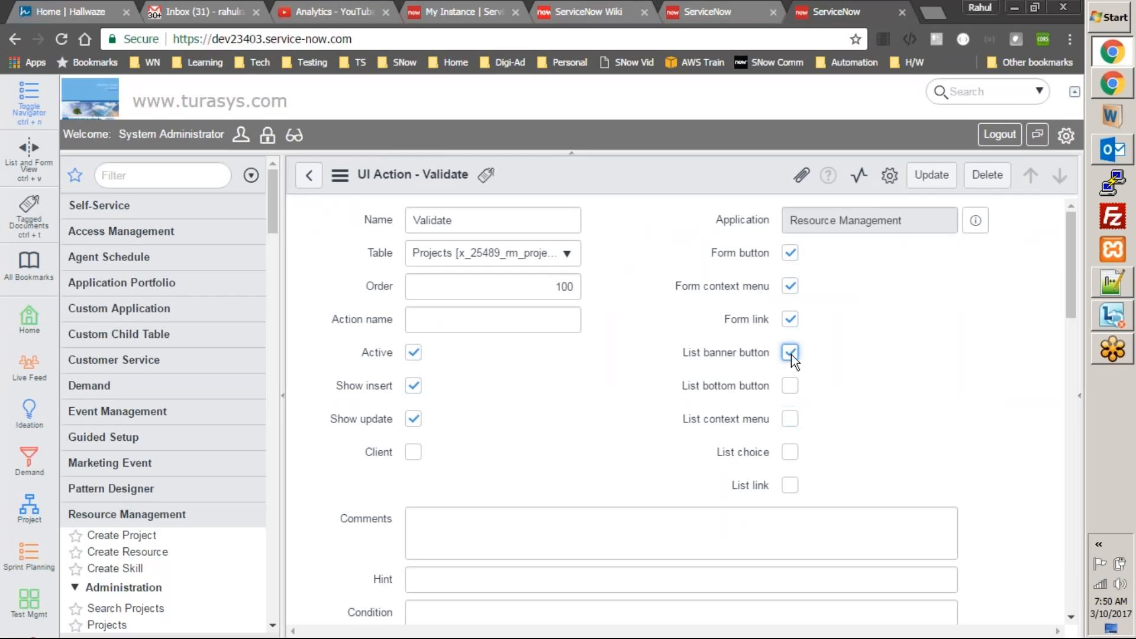
right_click(711, 176)
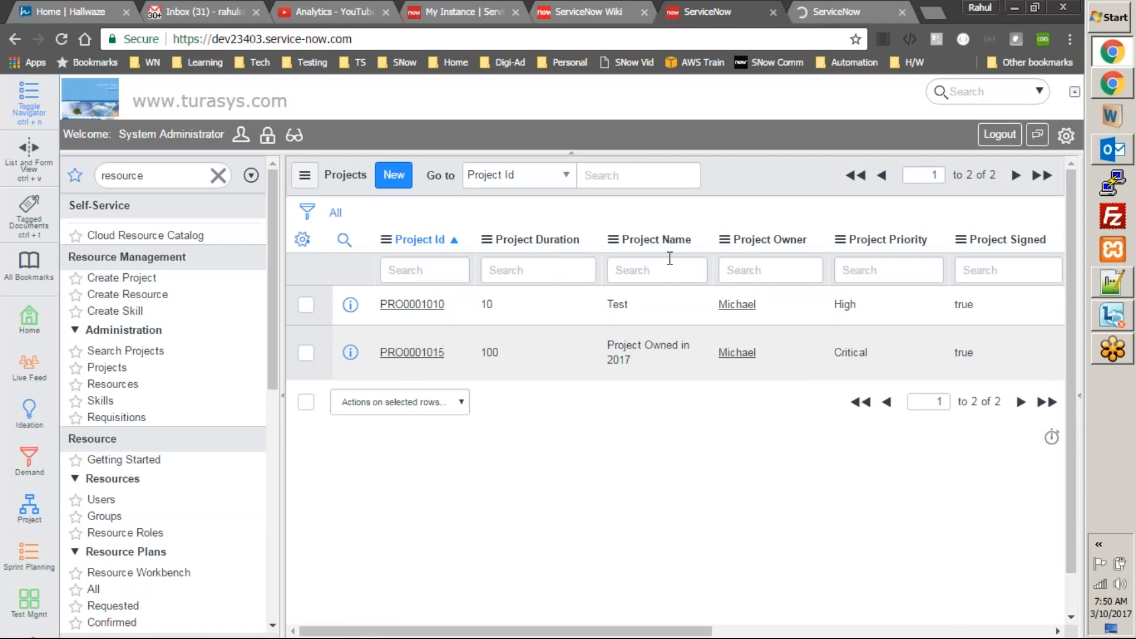
- Refresh the Projects list and open the Resources list to compare the buttons in their banners
right_click(755, 179)
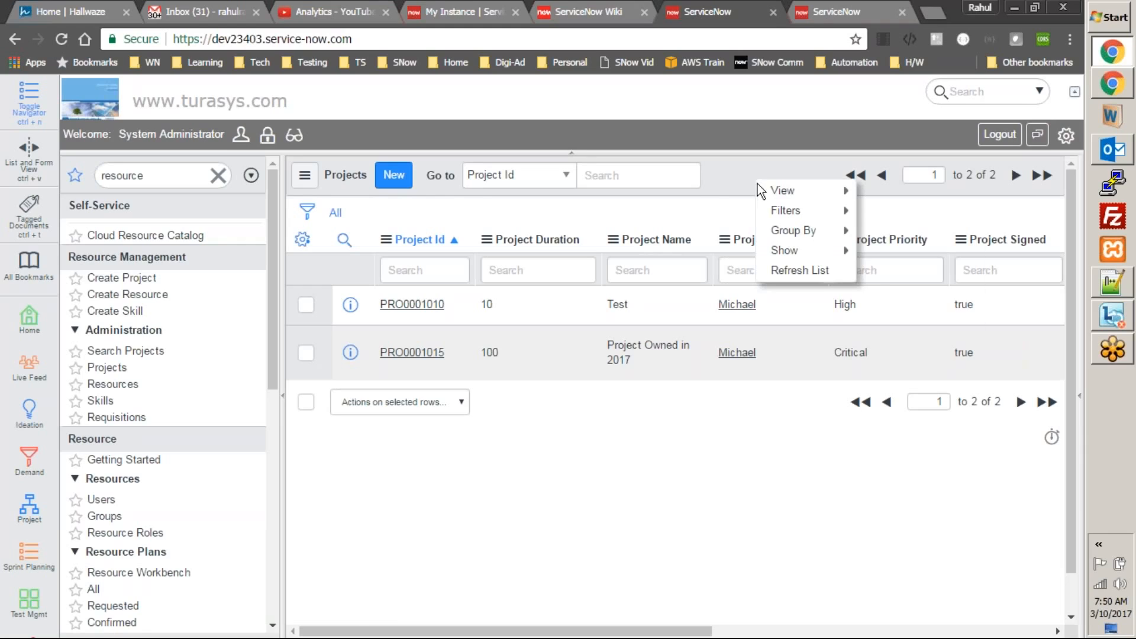
click(791, 271)
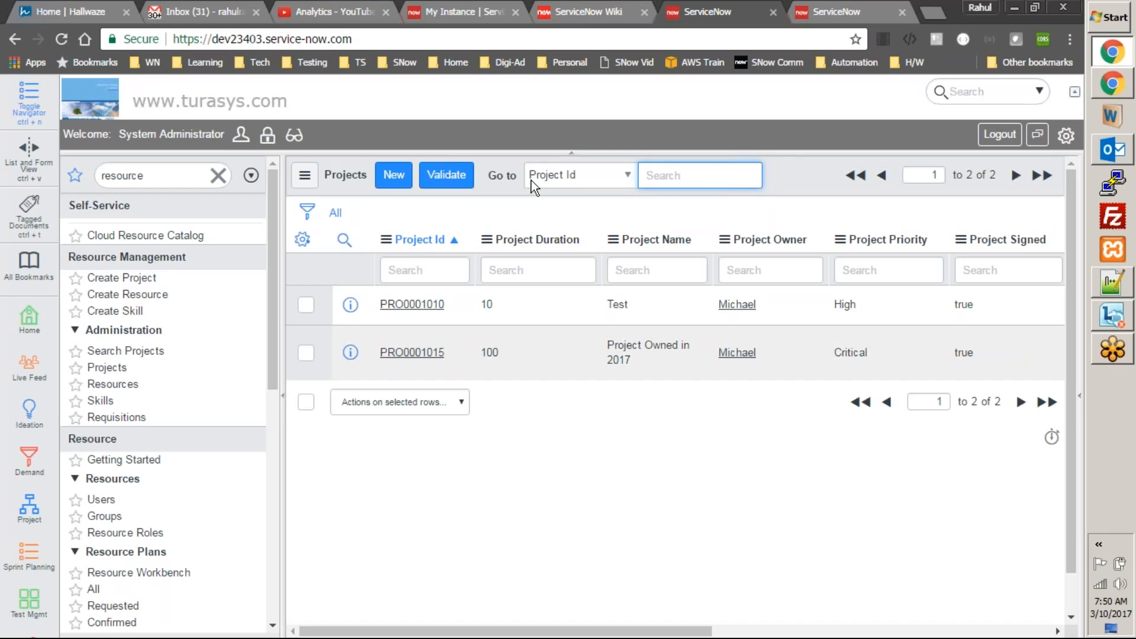
click(113, 384)
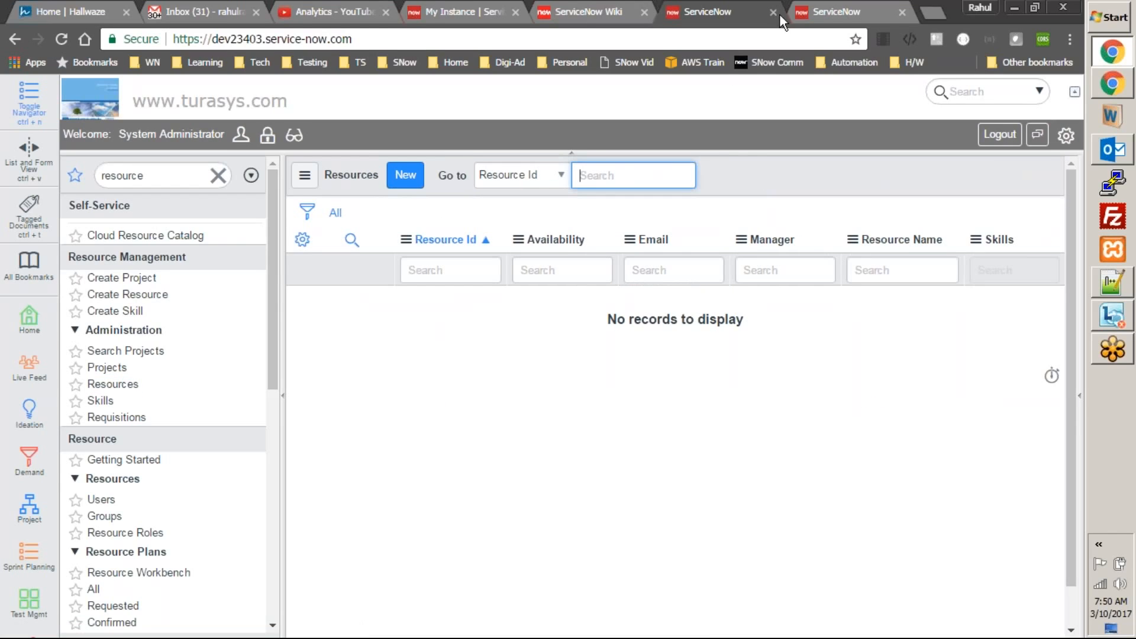
click(779, 13)
- Return to the Projects list and examine its actions for selected rows
click(112, 369)
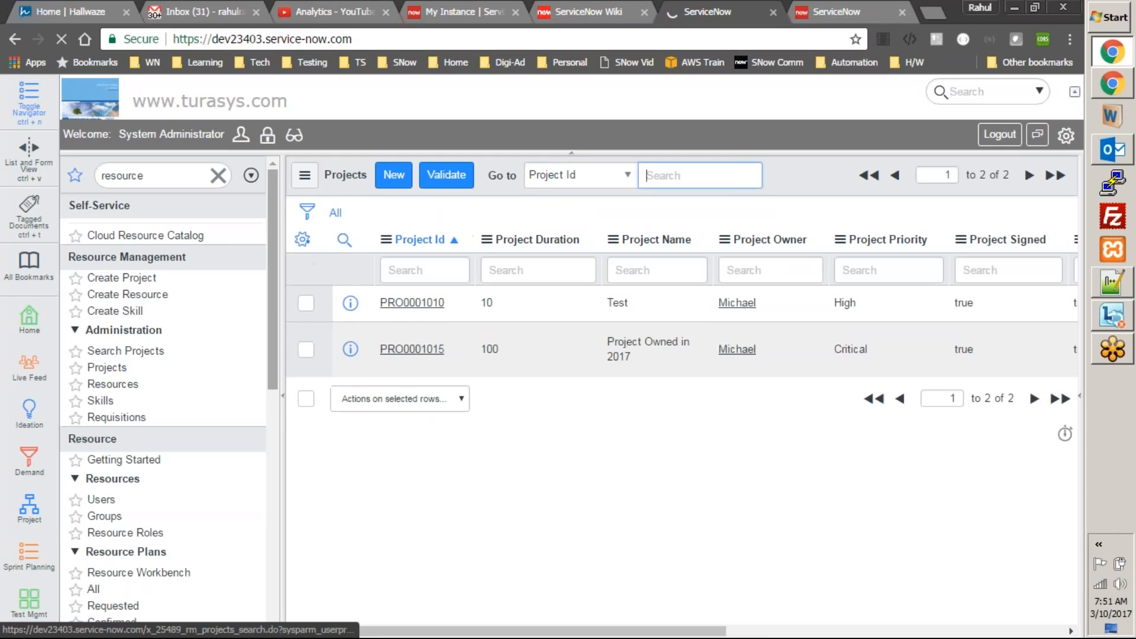
click(405, 400)
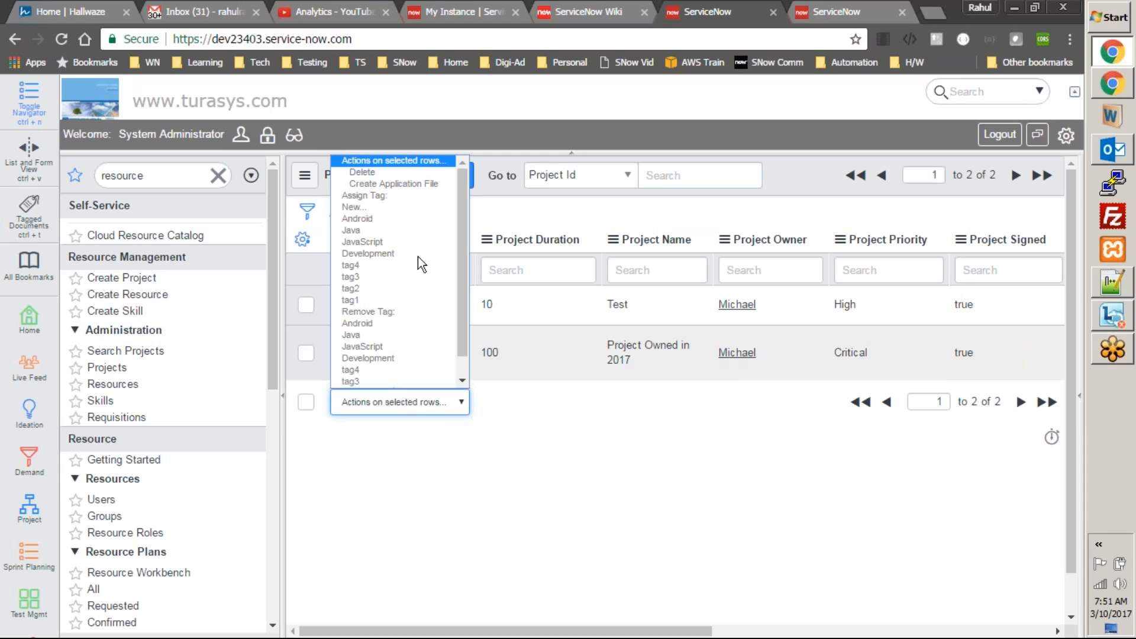
click(602, 479)
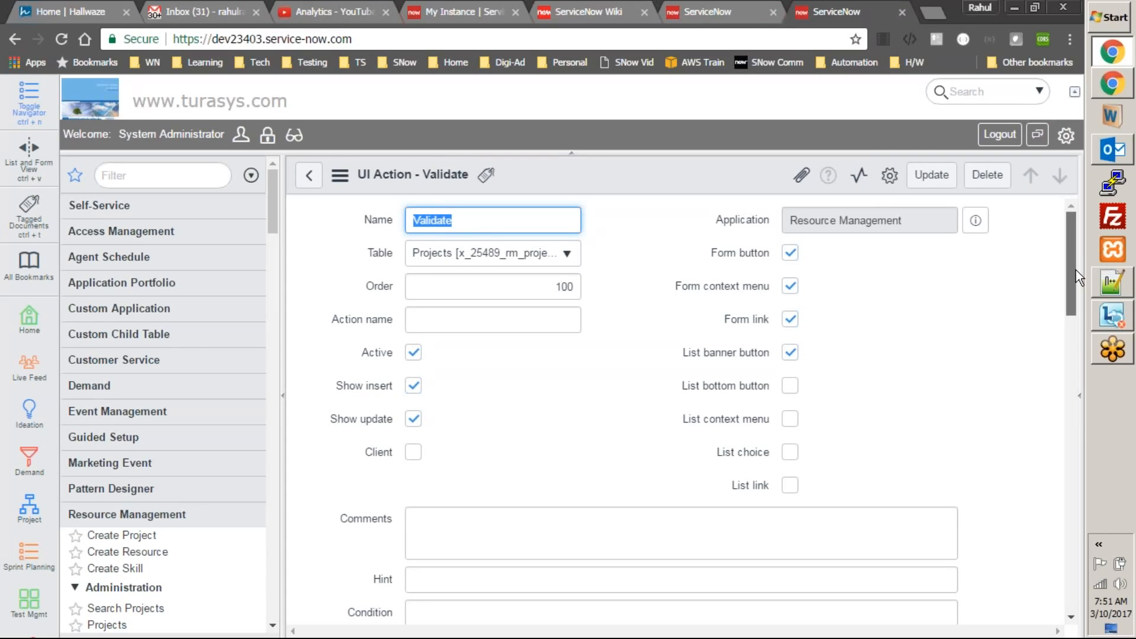
- Enable the List choice option of the Validate UI action and save the record
mouse_move(1075, 271)
mouse_down()
mouse_move(1073, 399)
mouse_move(1083, 263)
mouse_up()
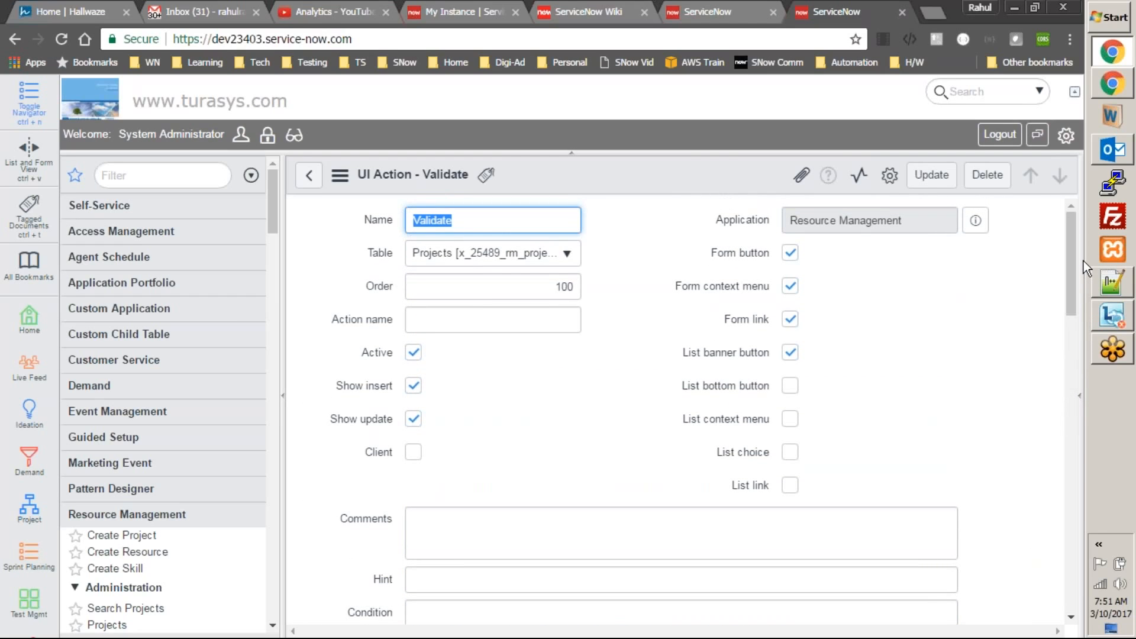
click(790, 452)
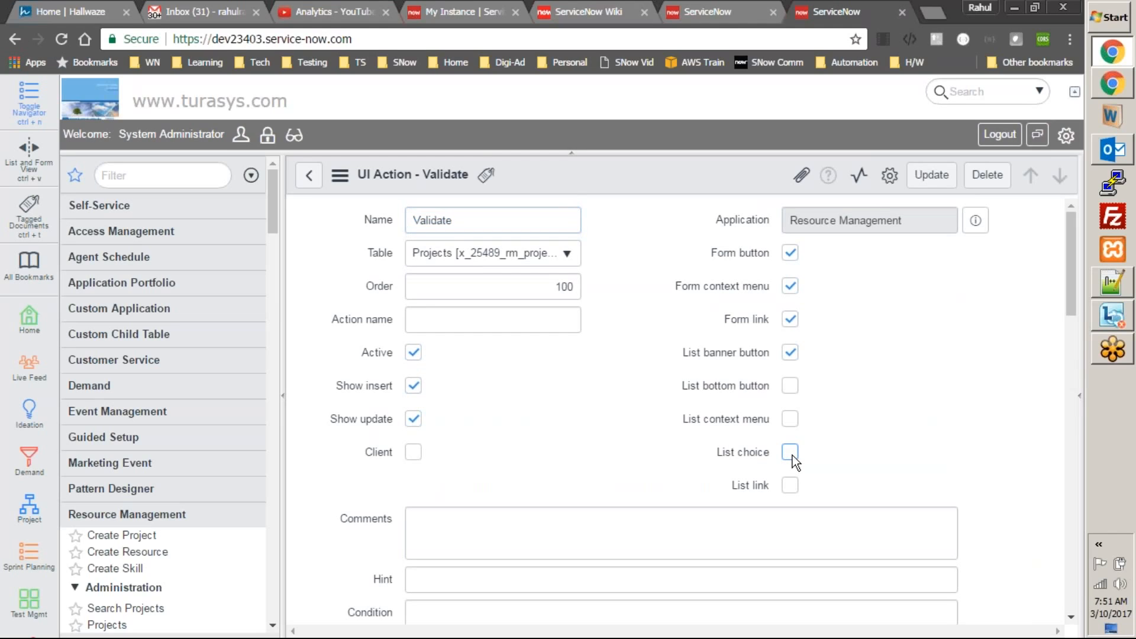
right_click(638, 175)
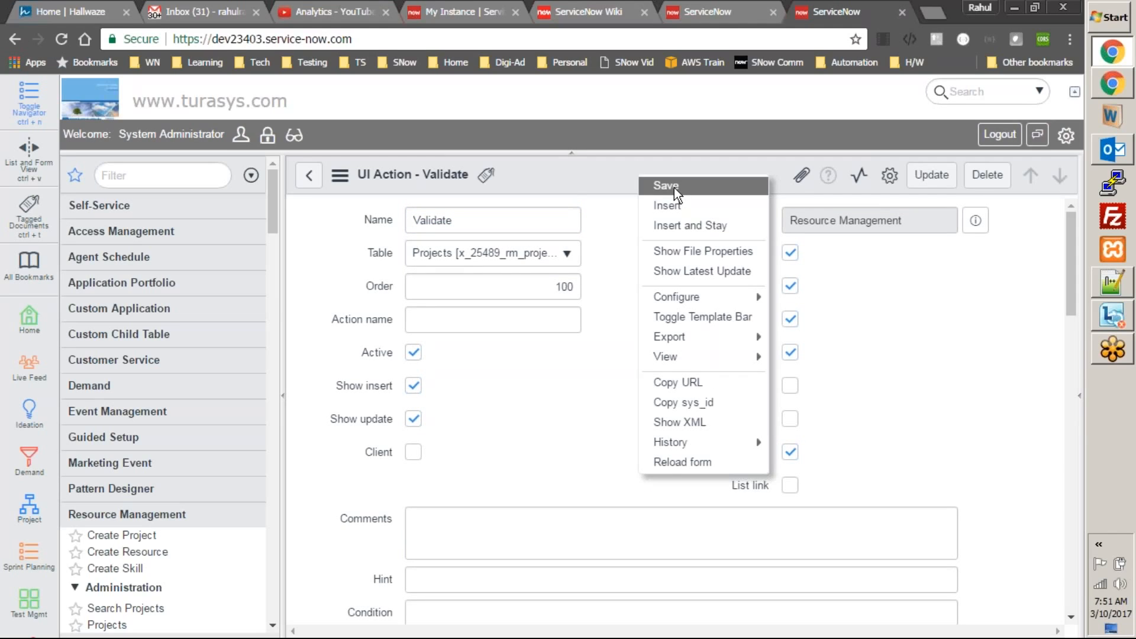
click(673, 187)
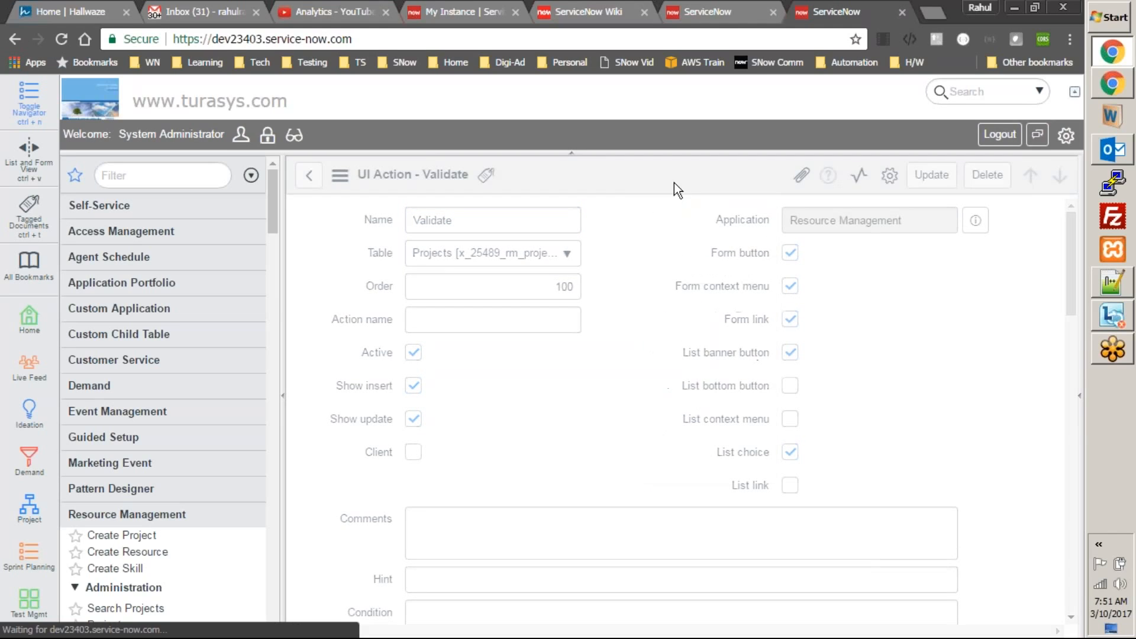
- Refresh the Projects list and look for Validate among its actions for selected rows
click(708, 14)
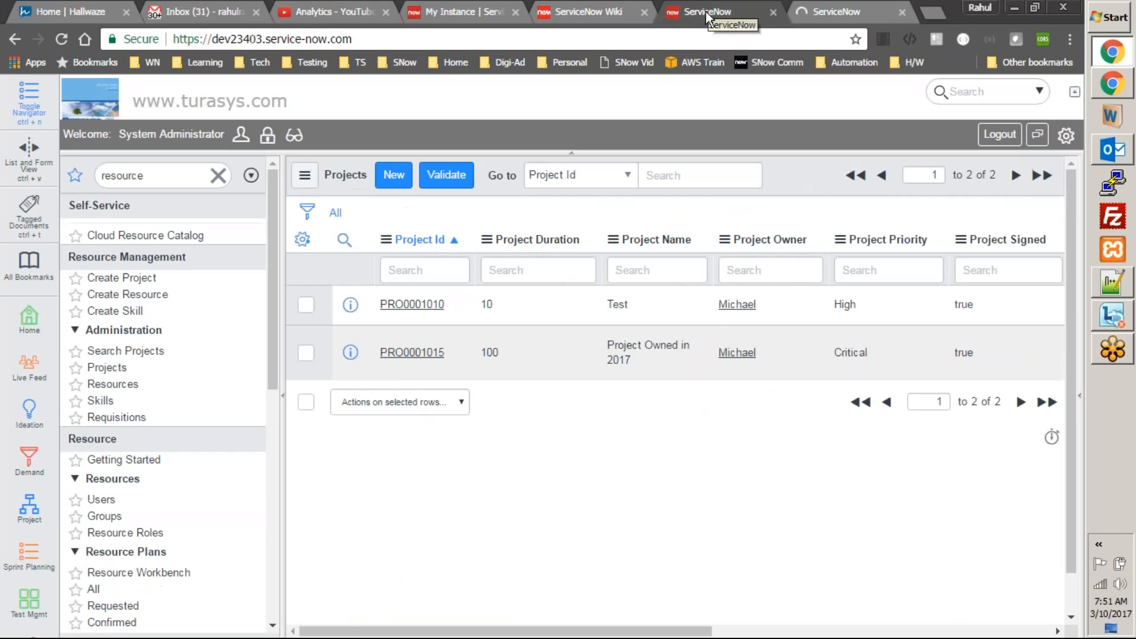
right_click(790, 179)
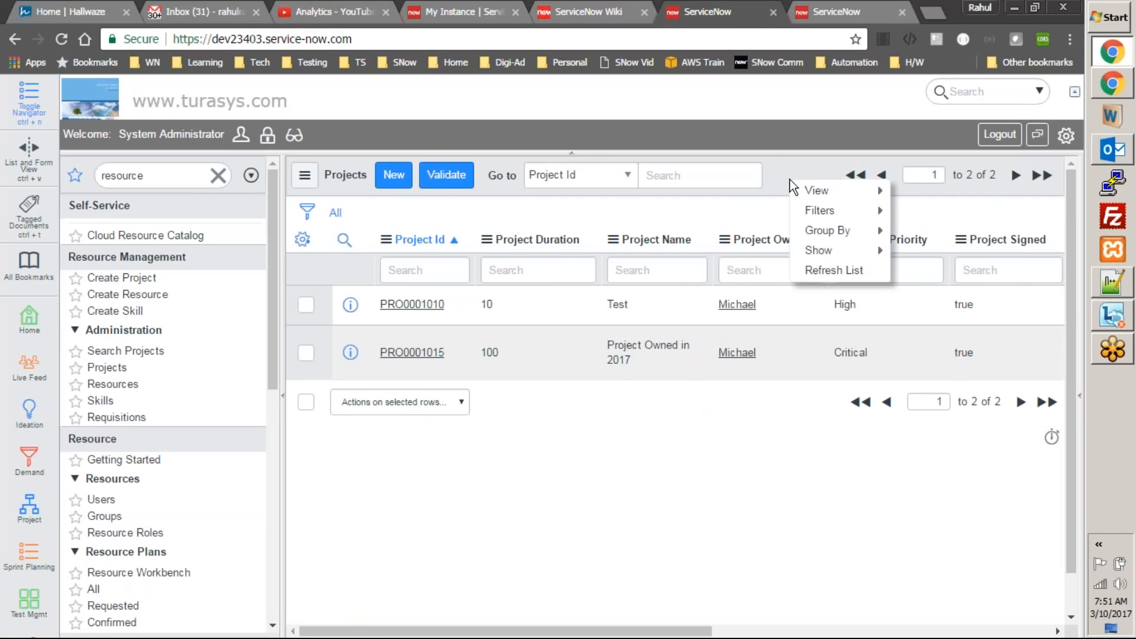
click(816, 272)
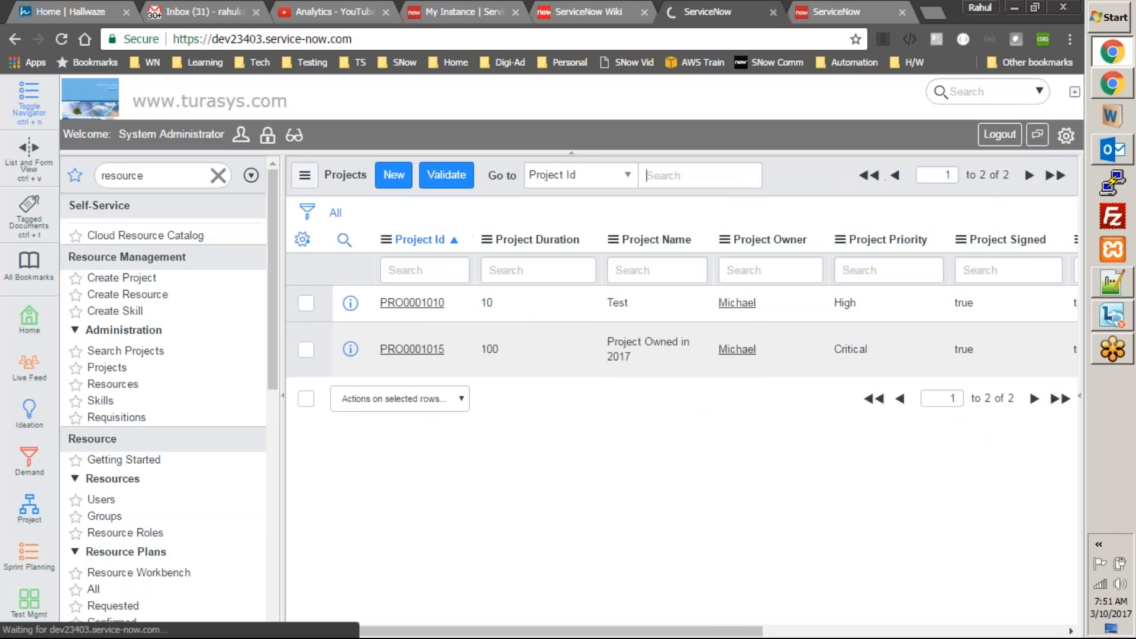
click(449, 401)
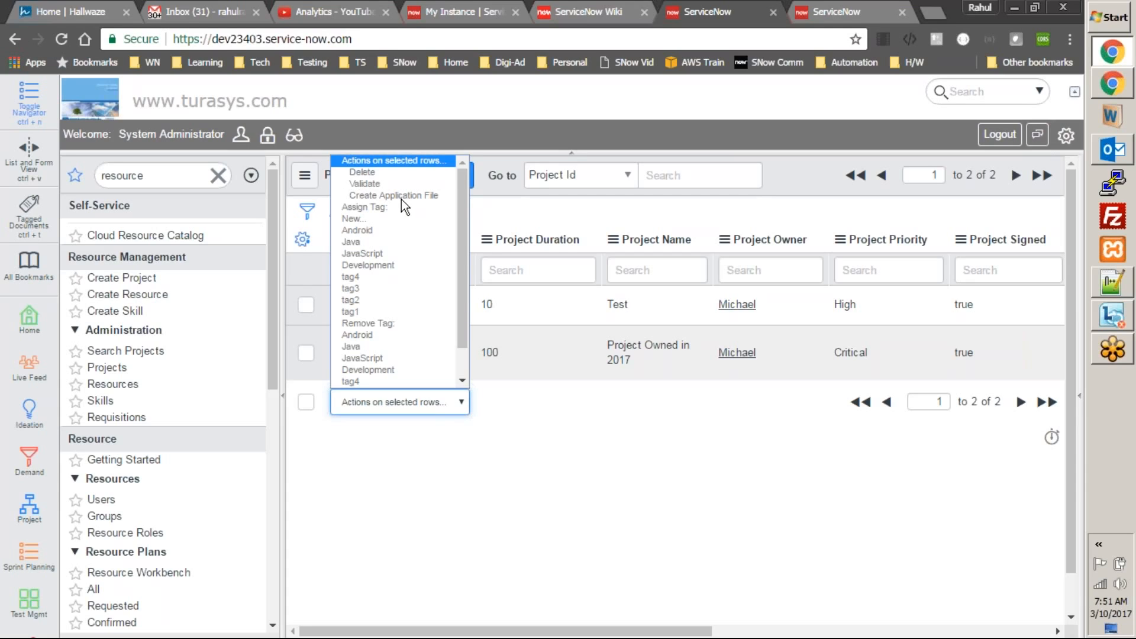
click(679, 499)
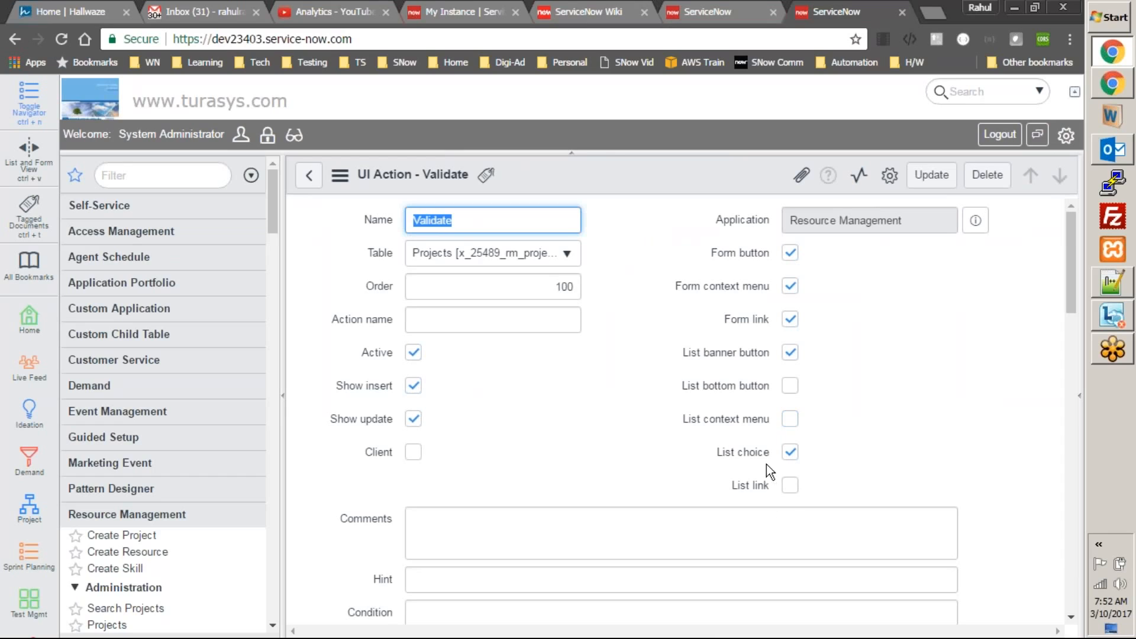
- Compare the Validate record's List choice setting with the selected-row actions offered on the Projects list
click(696, 12)
click(410, 402)
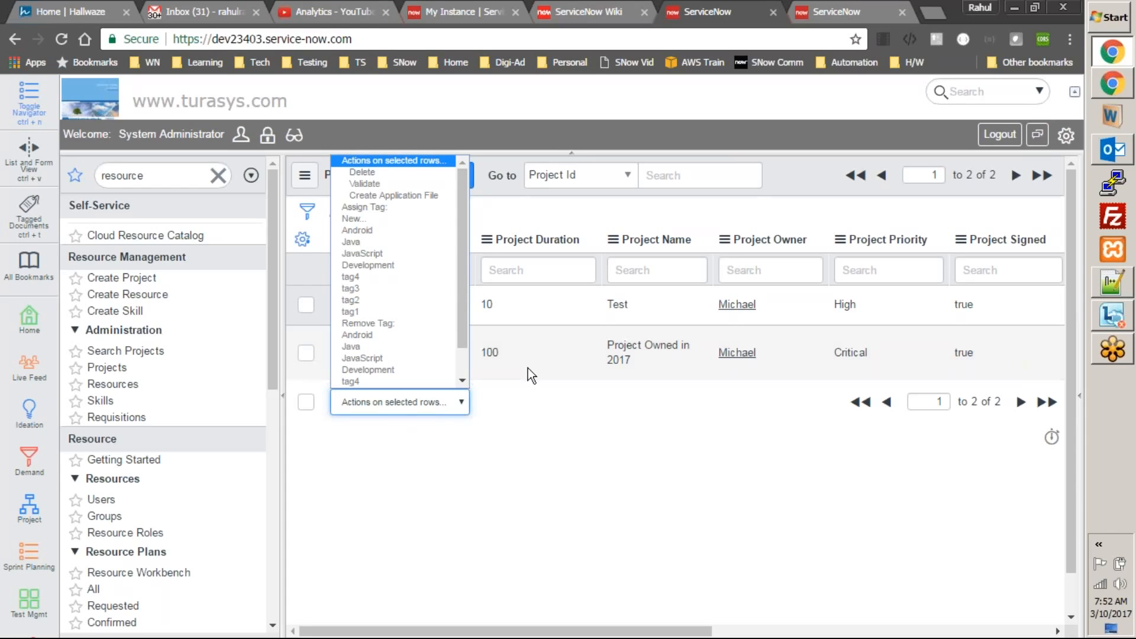
click(528, 456)
key(ctrl+Tab)
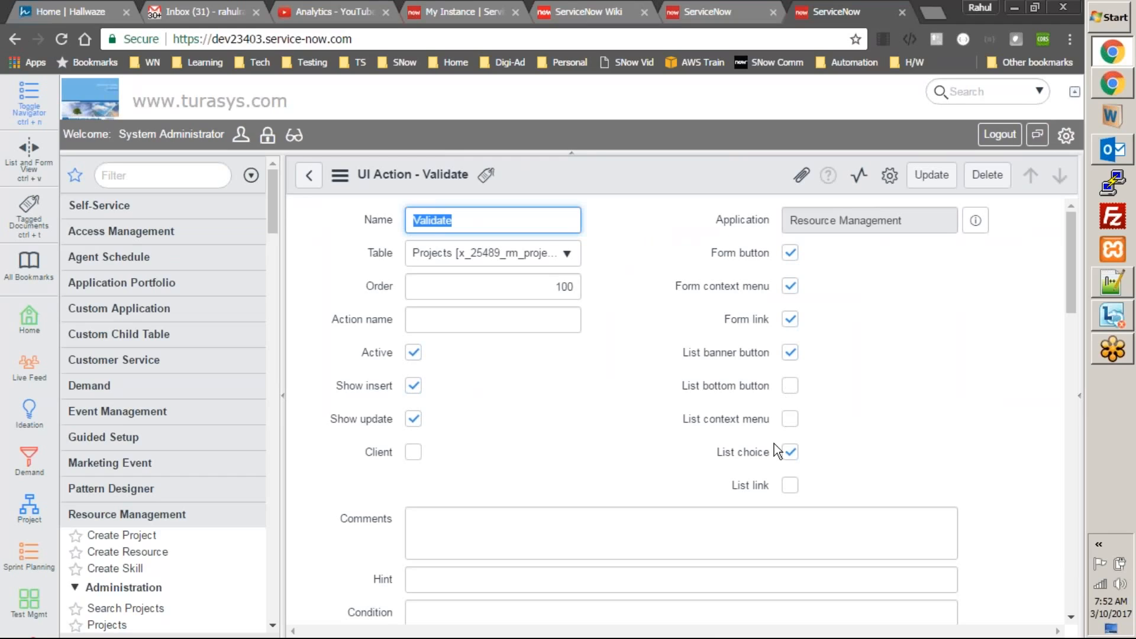
click(732, 13)
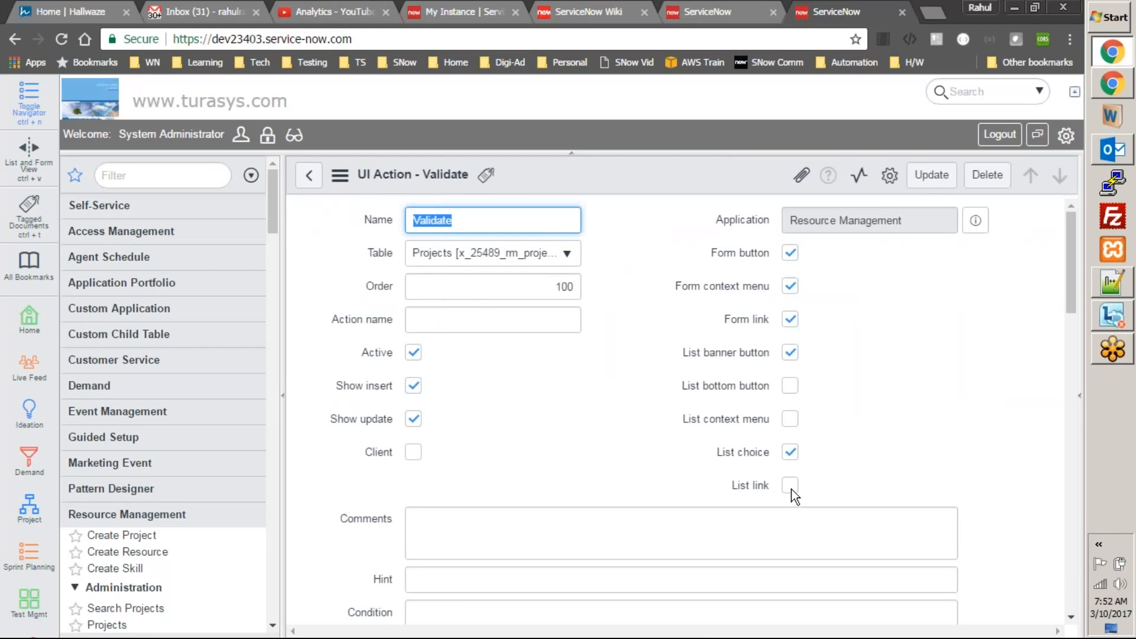
- Enable the List link option of the Validate UI action and save the record
click(791, 489)
right_click(675, 178)
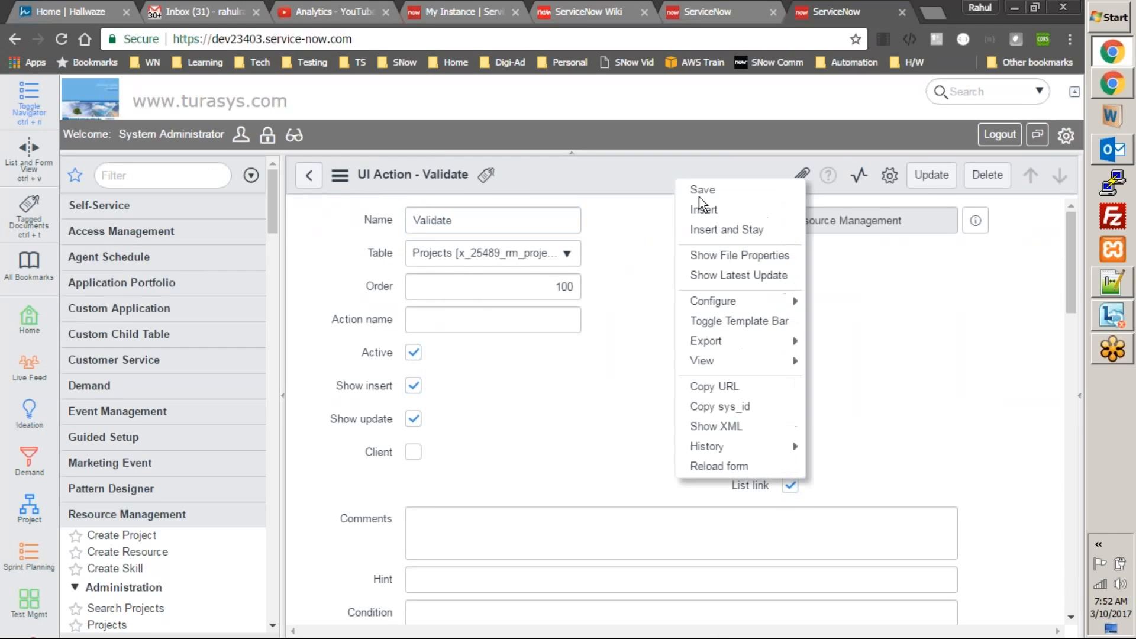
click(706, 188)
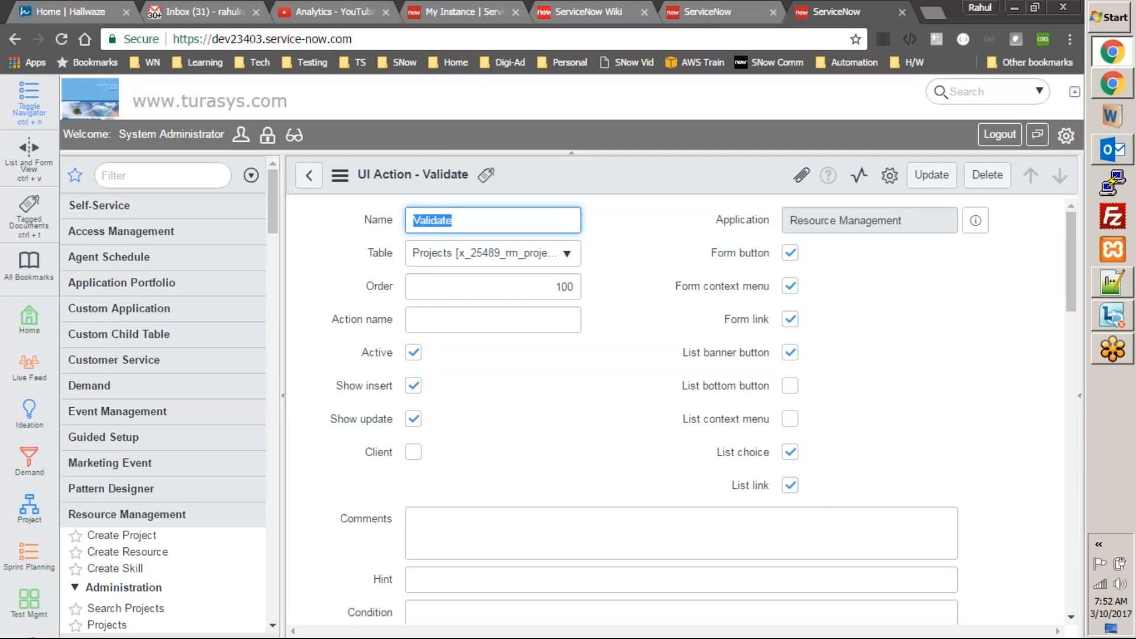
- Review the Related Links on project PRO0001010's form and reopen the Projects list to compare
click(722, 8)
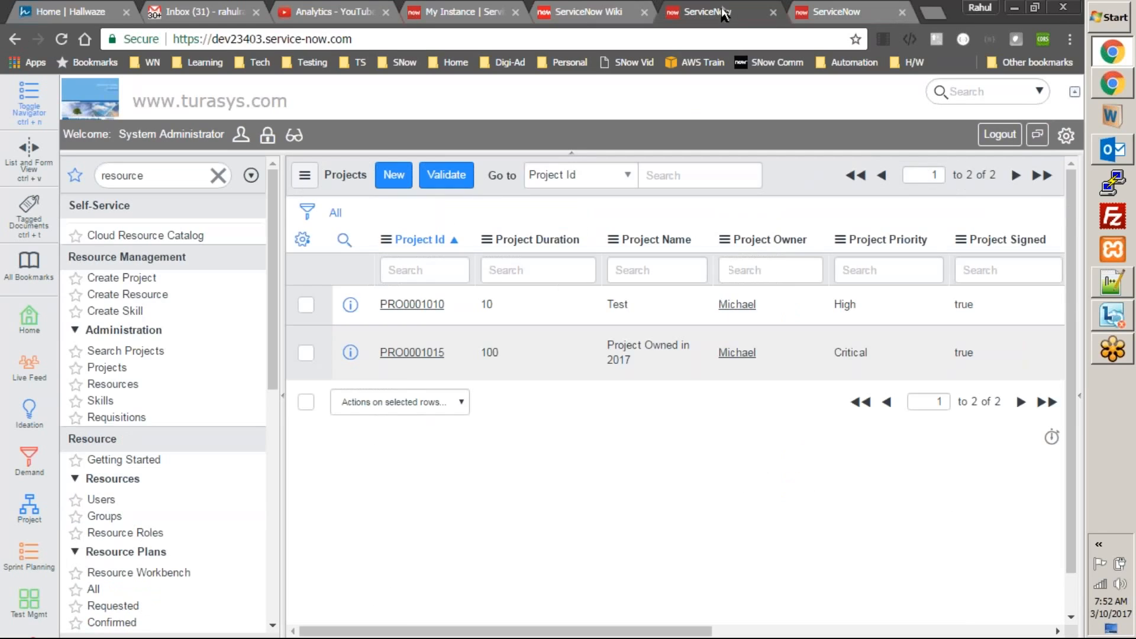
click(407, 304)
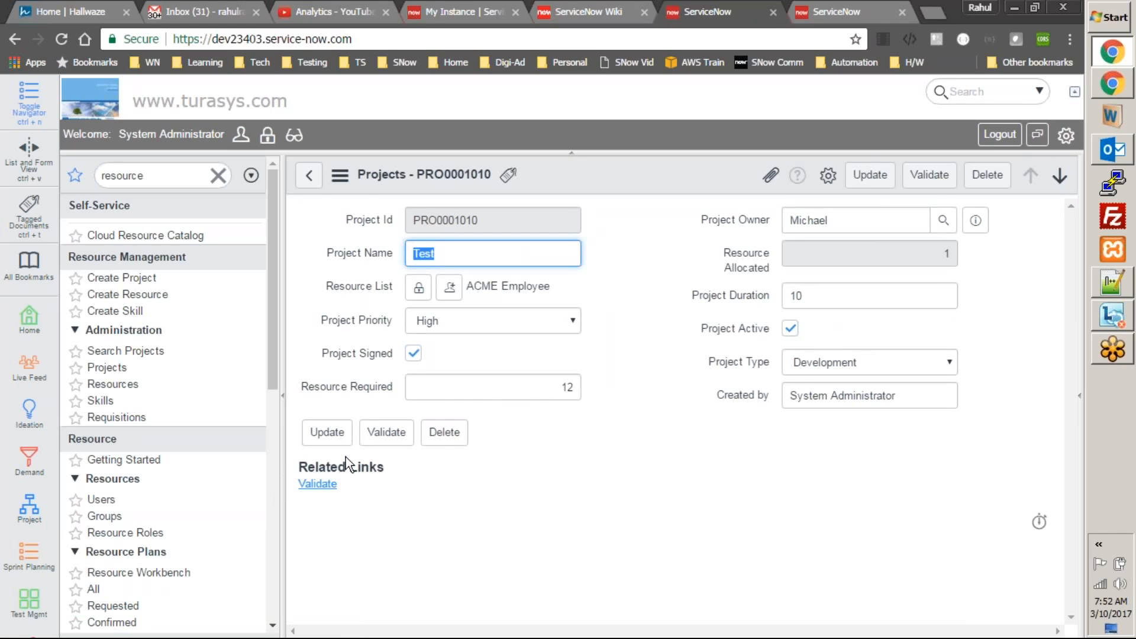
click(308, 175)
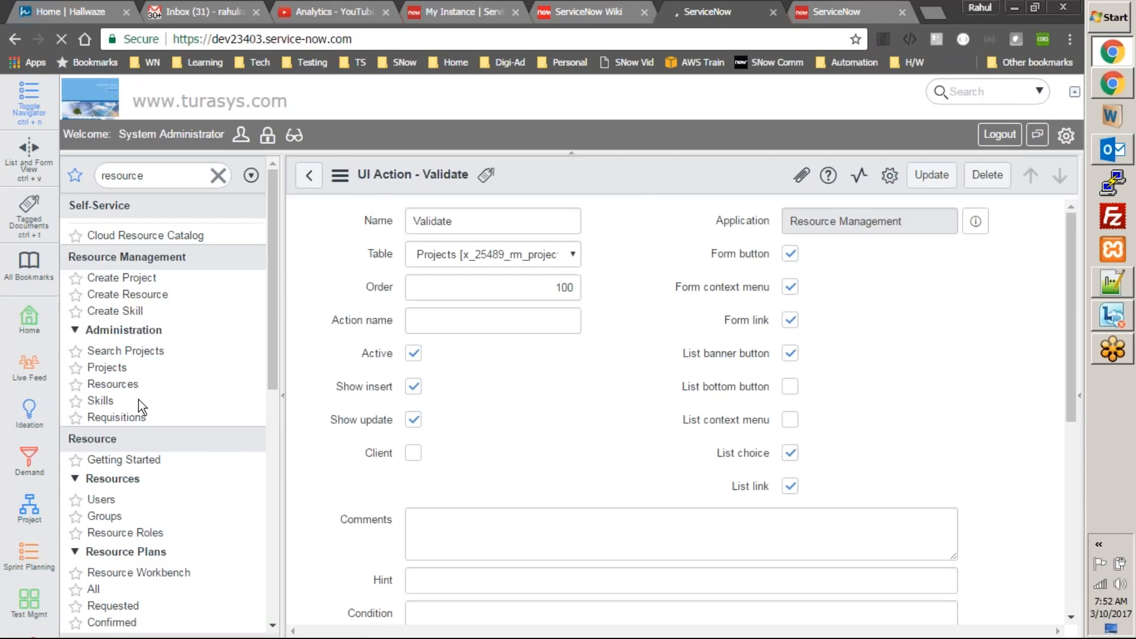
click(111, 368)
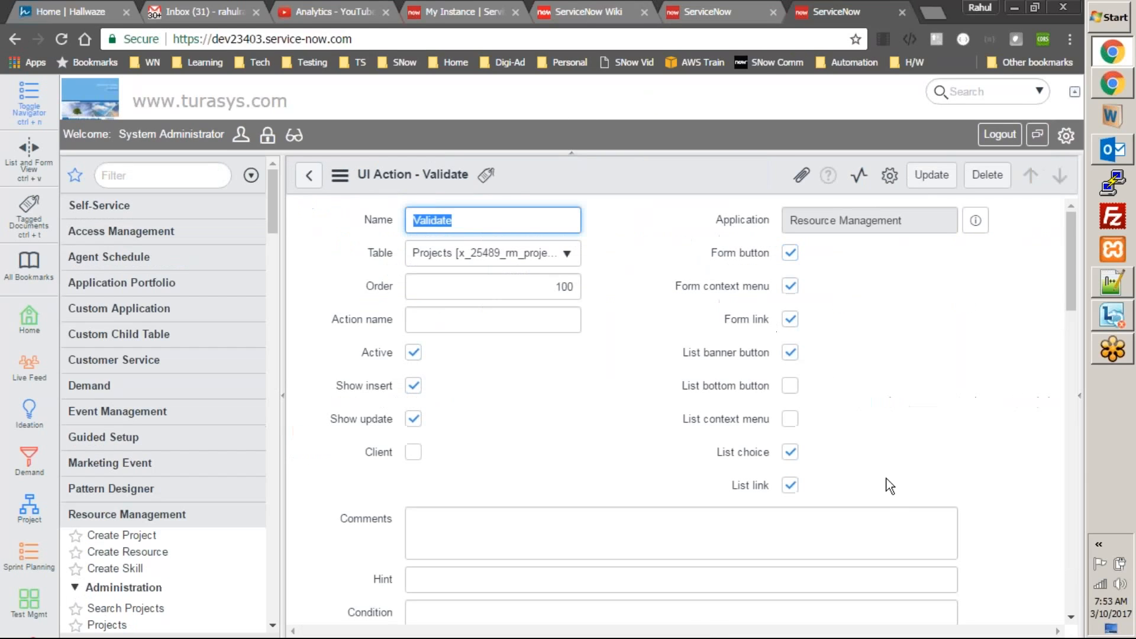
- Enable the List bottom button option of the Validate UI action and save the record
click(790, 385)
click(308, 174)
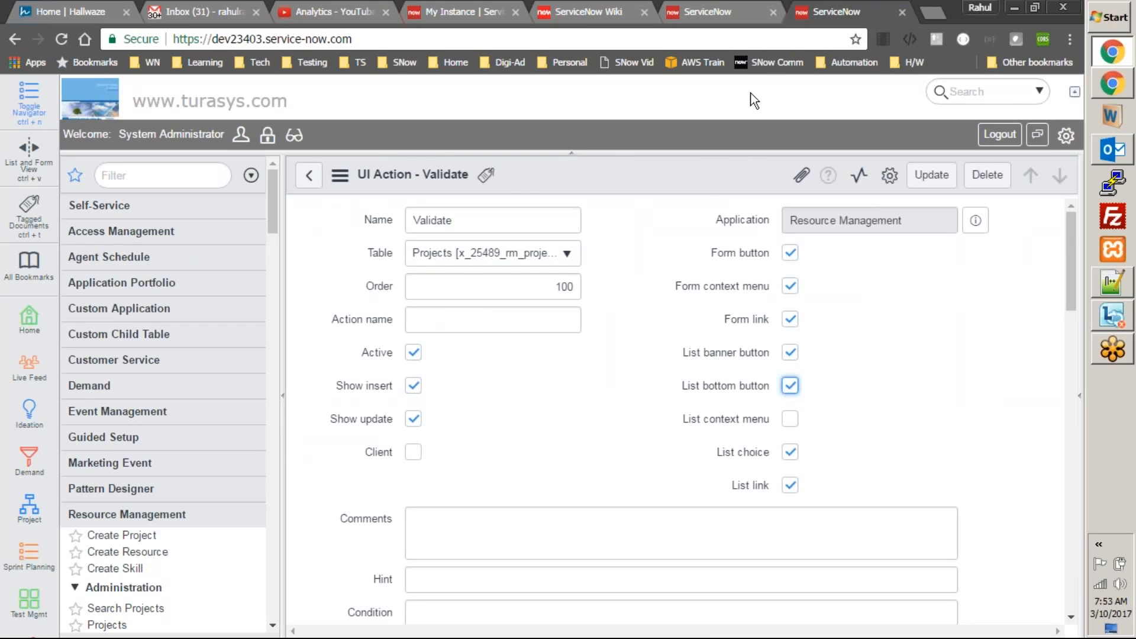
right_click(691, 162)
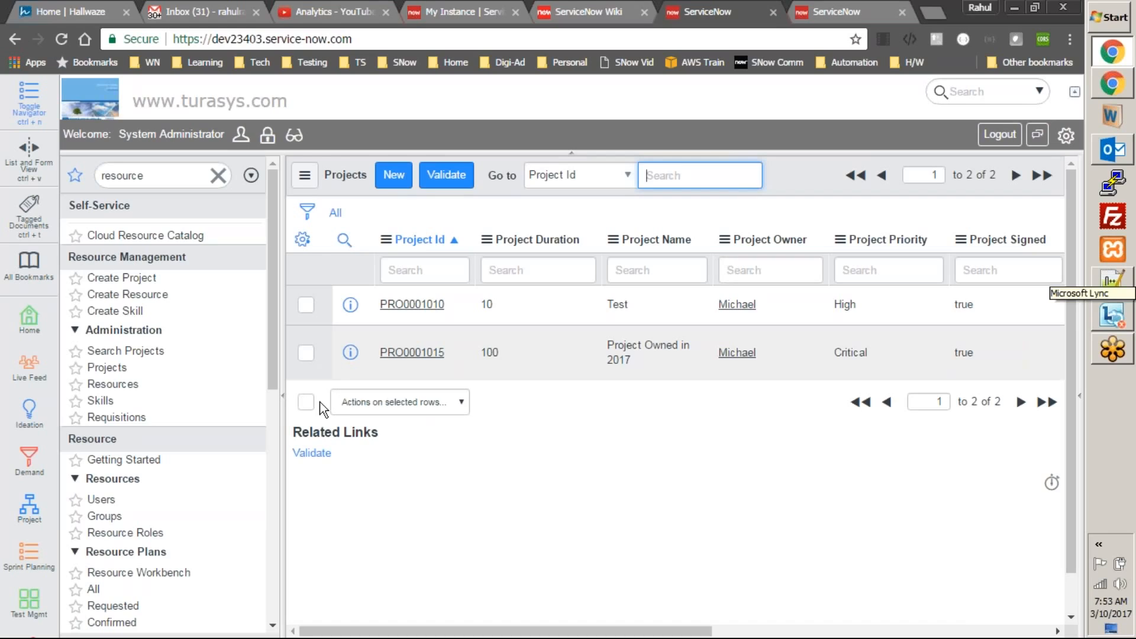
- Refresh the Projects list to check its bottom buttons, and examine the Project Name column's context menu
right_click(805, 176)
click(808, 258)
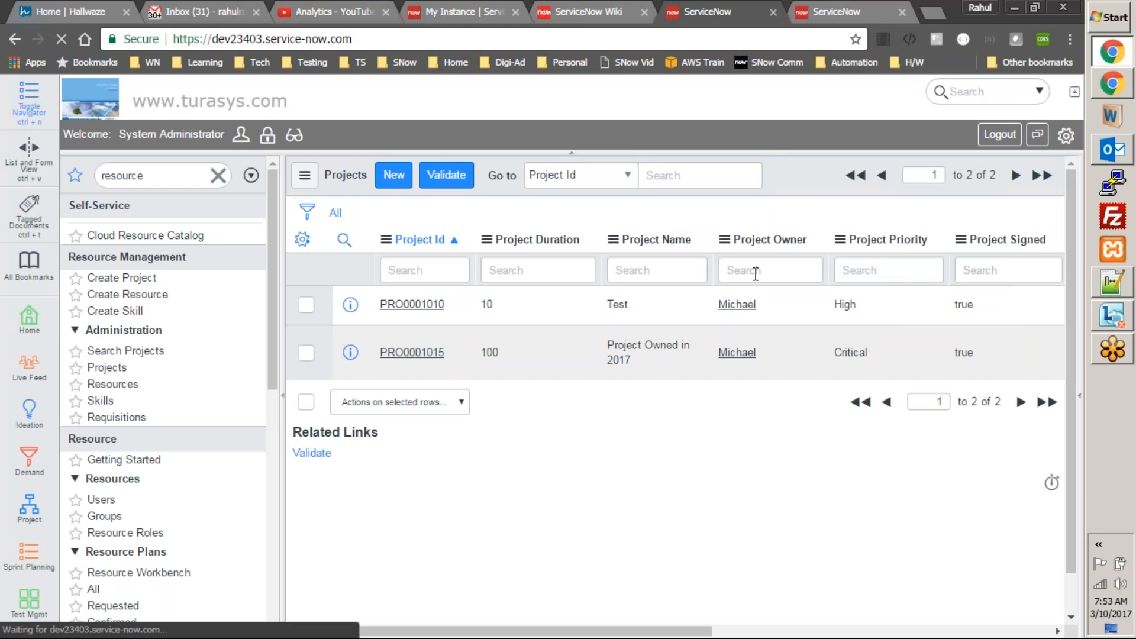
click(350, 370)
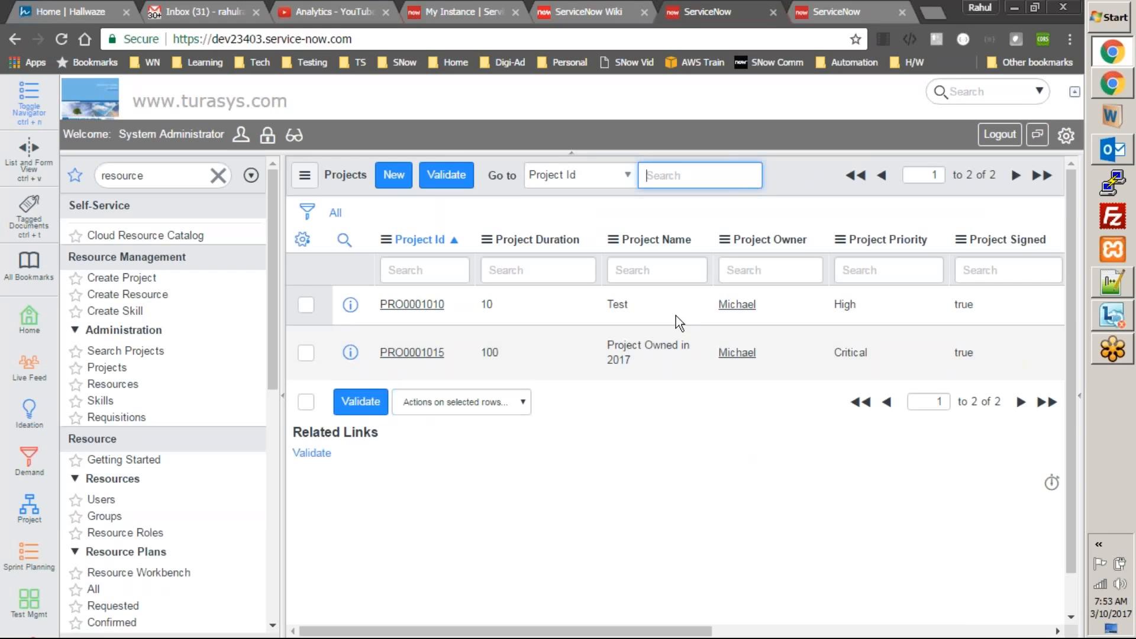
right_click(684, 249)
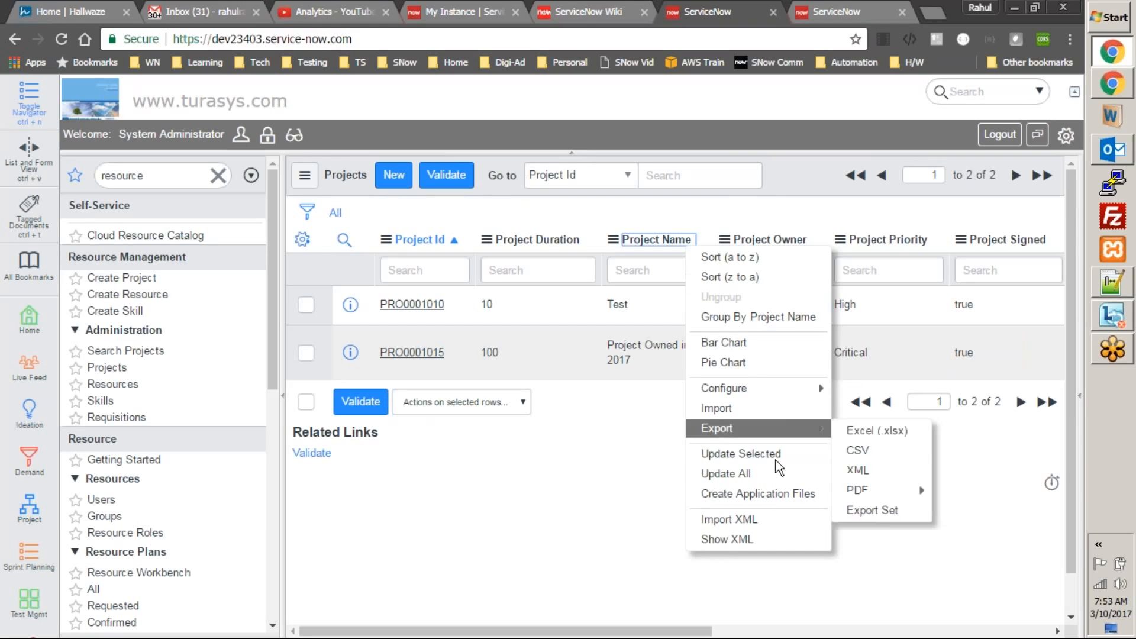
click(627, 462)
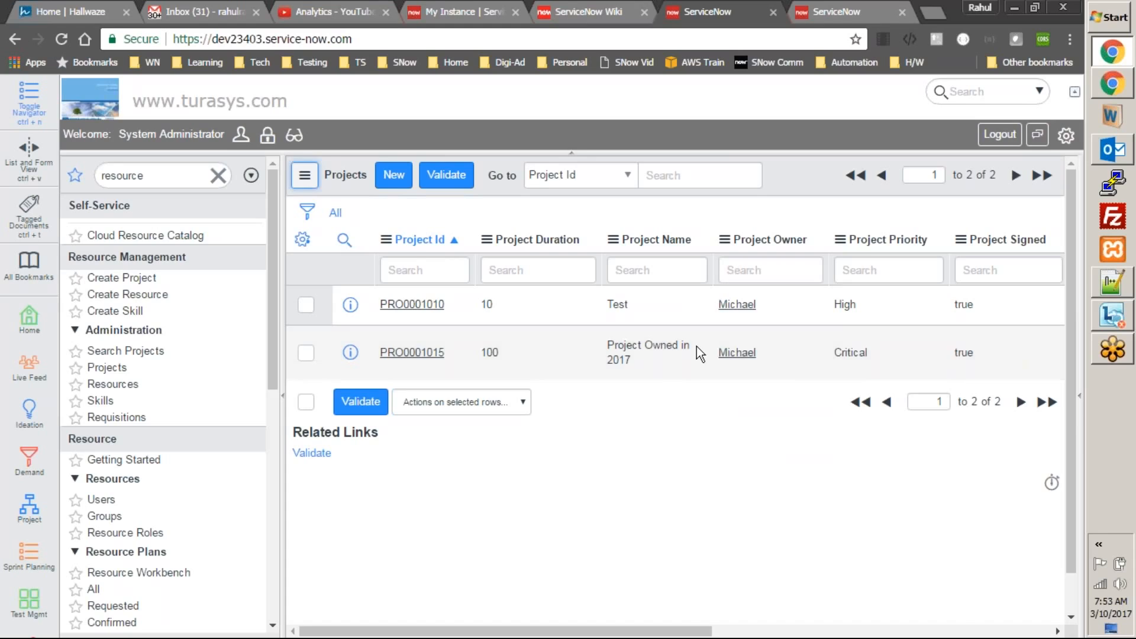
- Enable the List context menu option of the Validate UI action and save the record
click(789, 419)
right_click(674, 168)
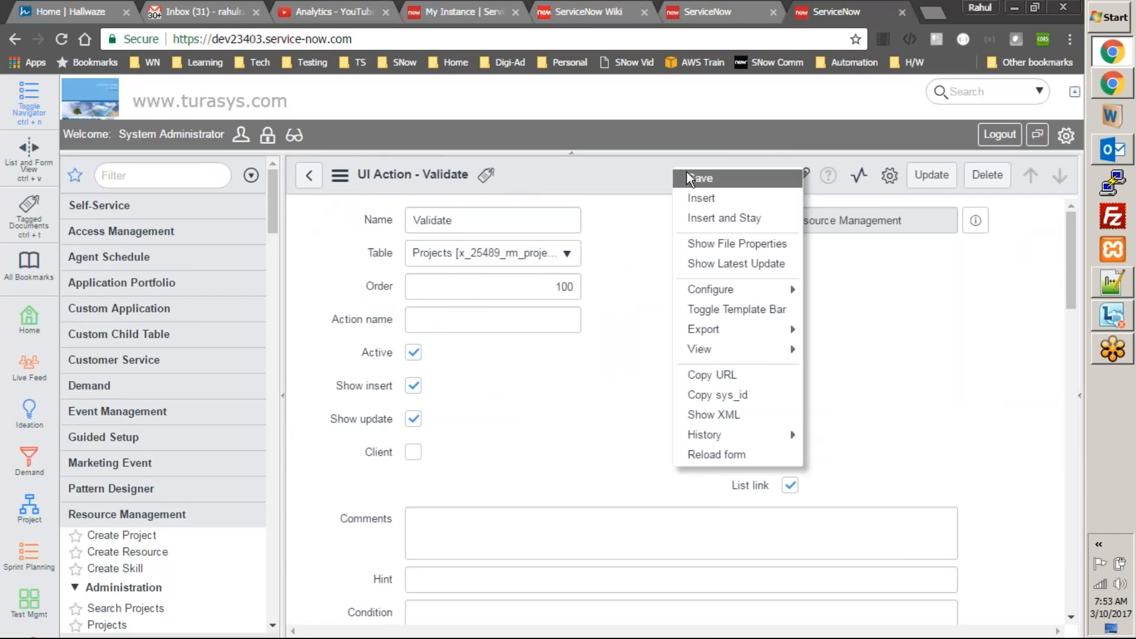
click(737, 205)
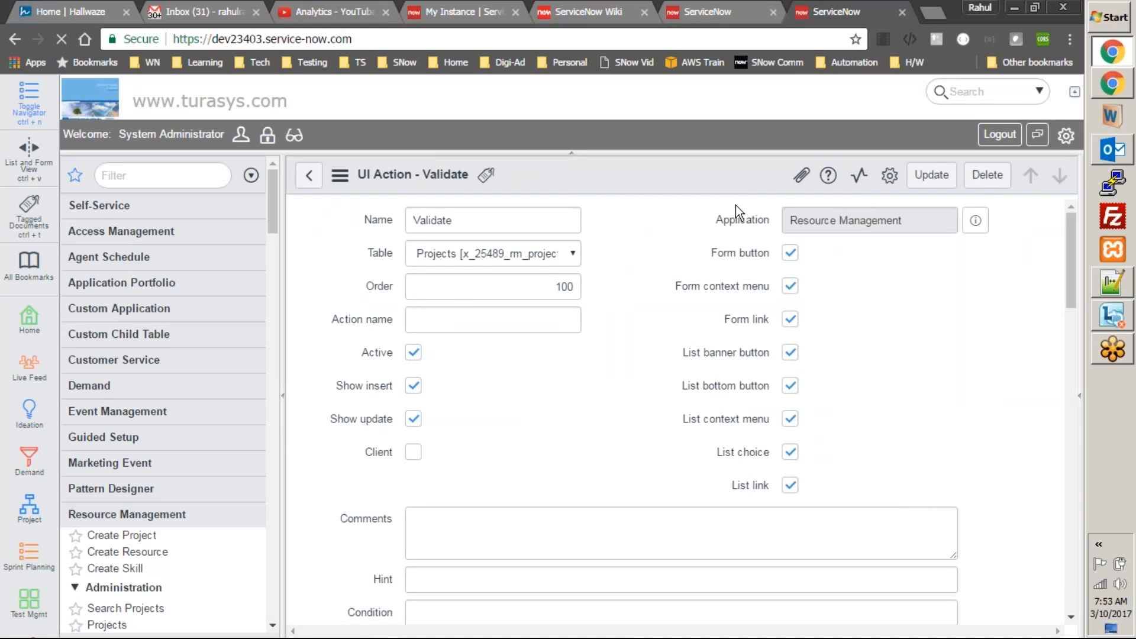
- Refresh the Projects list and look for Validate in the Project Name column's context menu
click(716, 12)
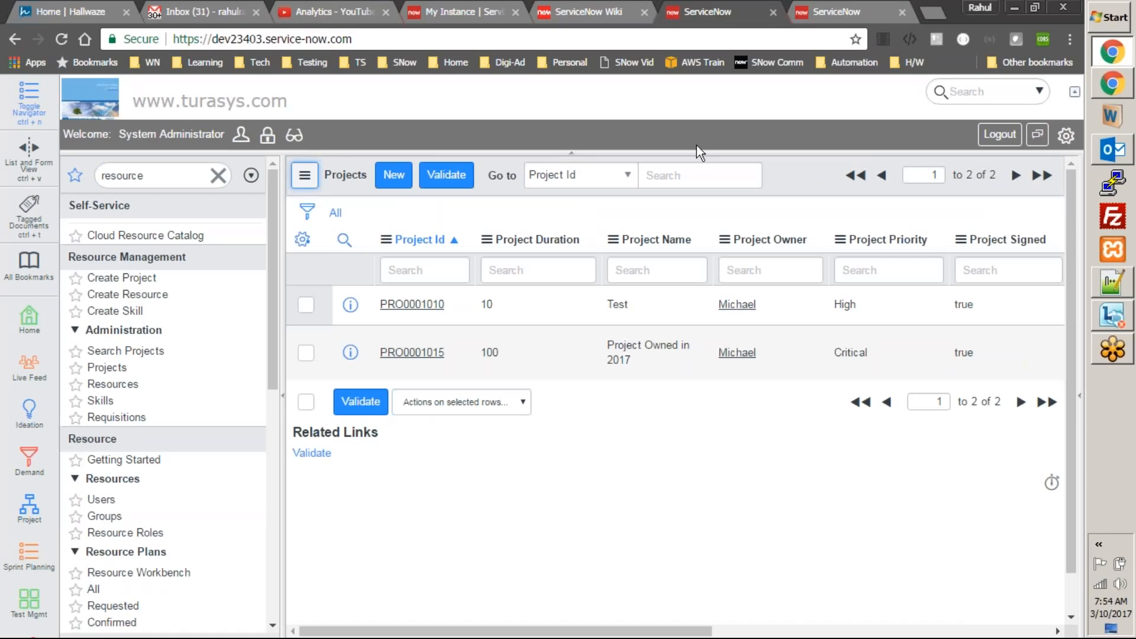
right_click(774, 175)
click(793, 270)
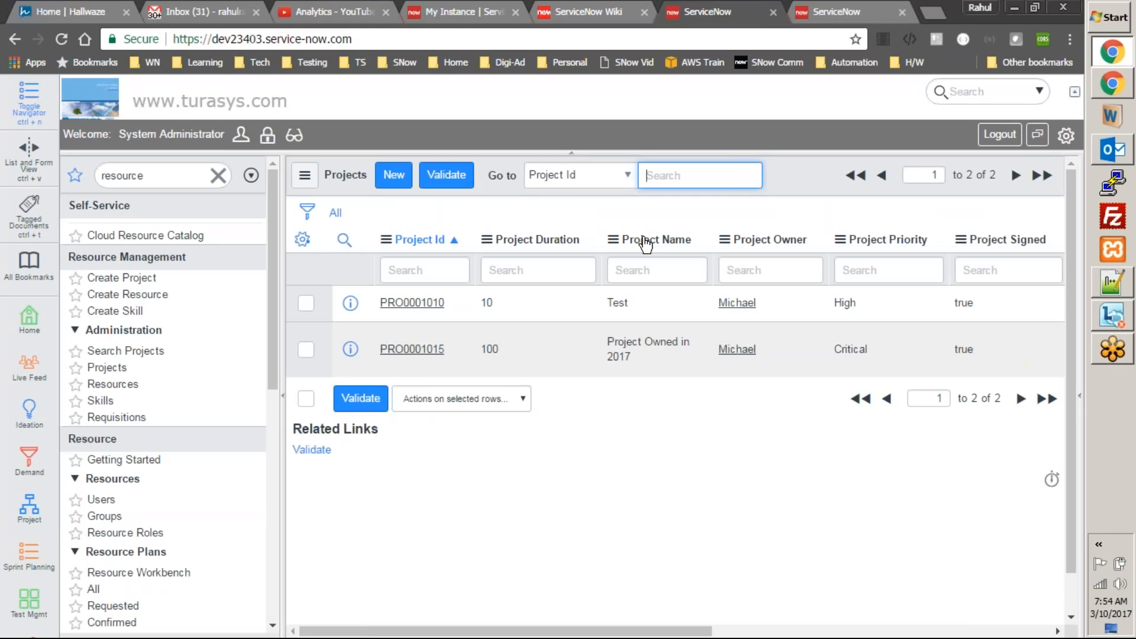
right_click(645, 243)
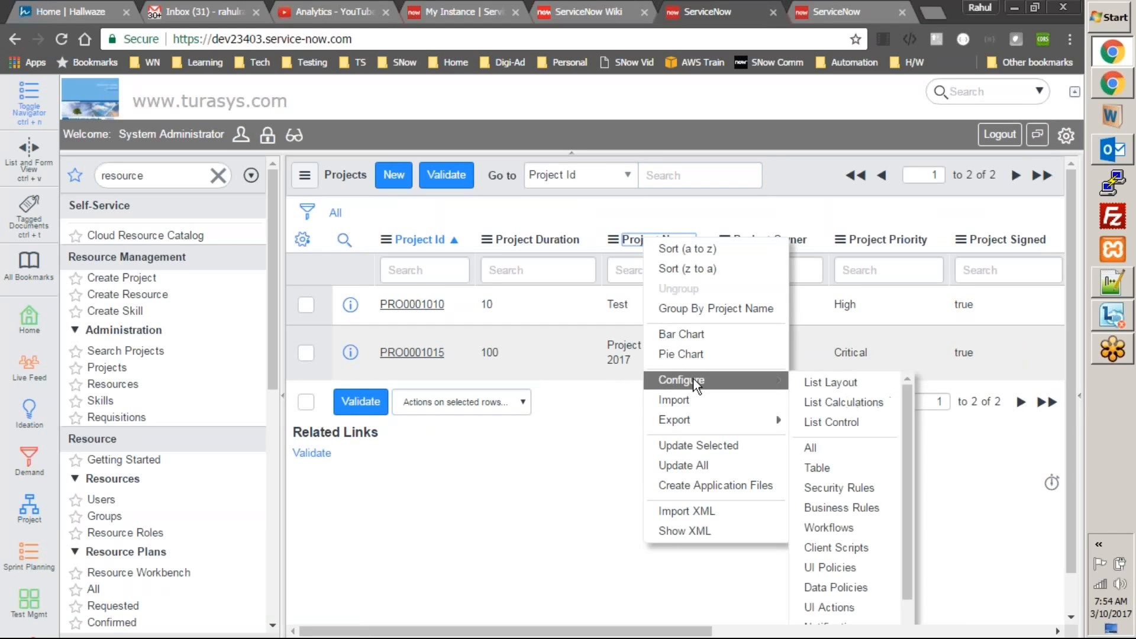
- Check the context menu of the Test project's row in the Projects list for the Validate action
click(530, 482)
right_click(624, 305)
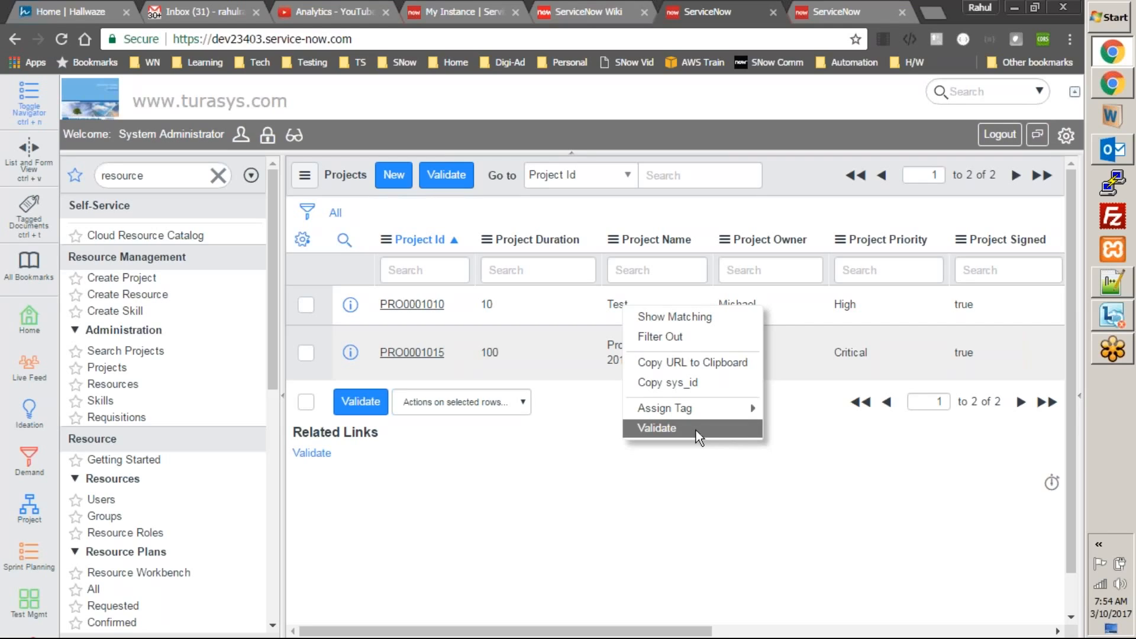
click(764, 492)
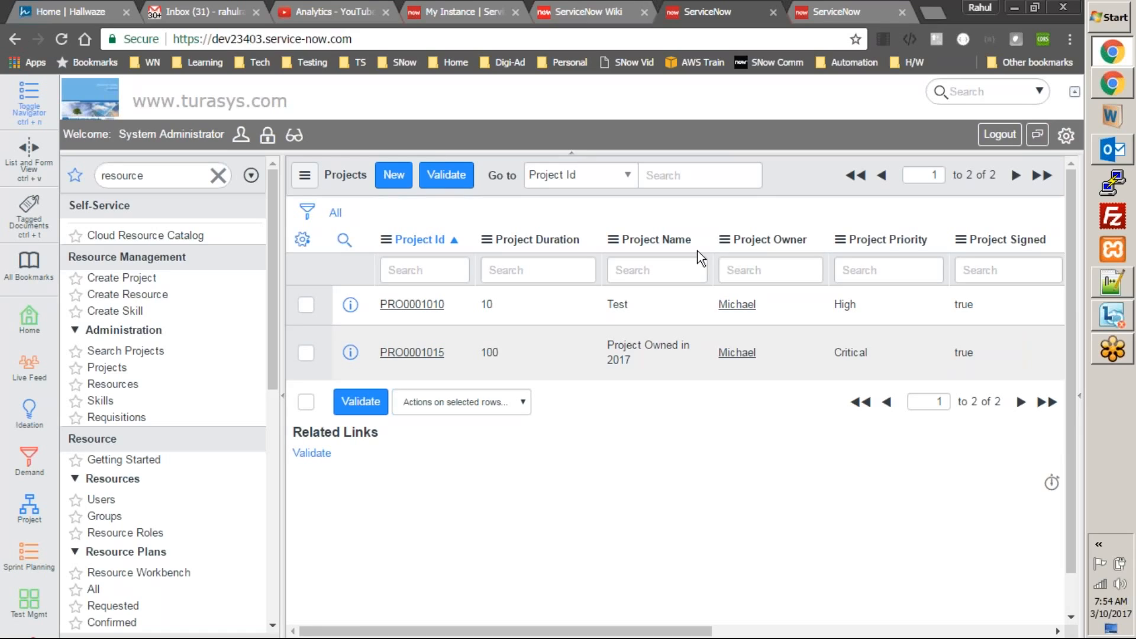
- Leave the Validate record and open the UI Actions list configured for the Projects table
click(446, 175)
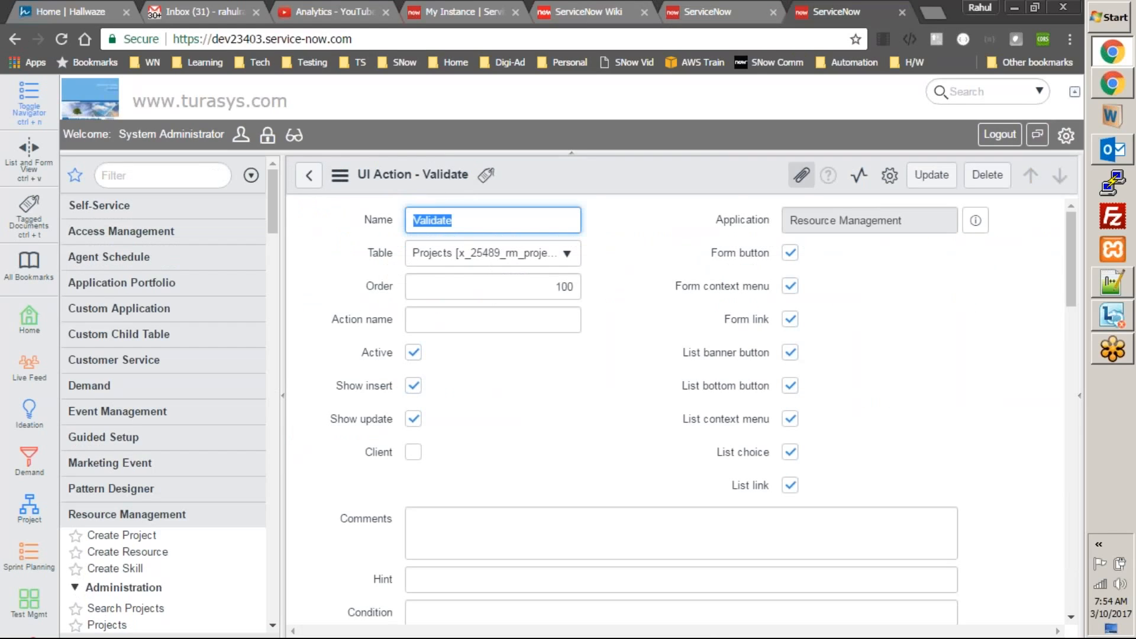
click(308, 176)
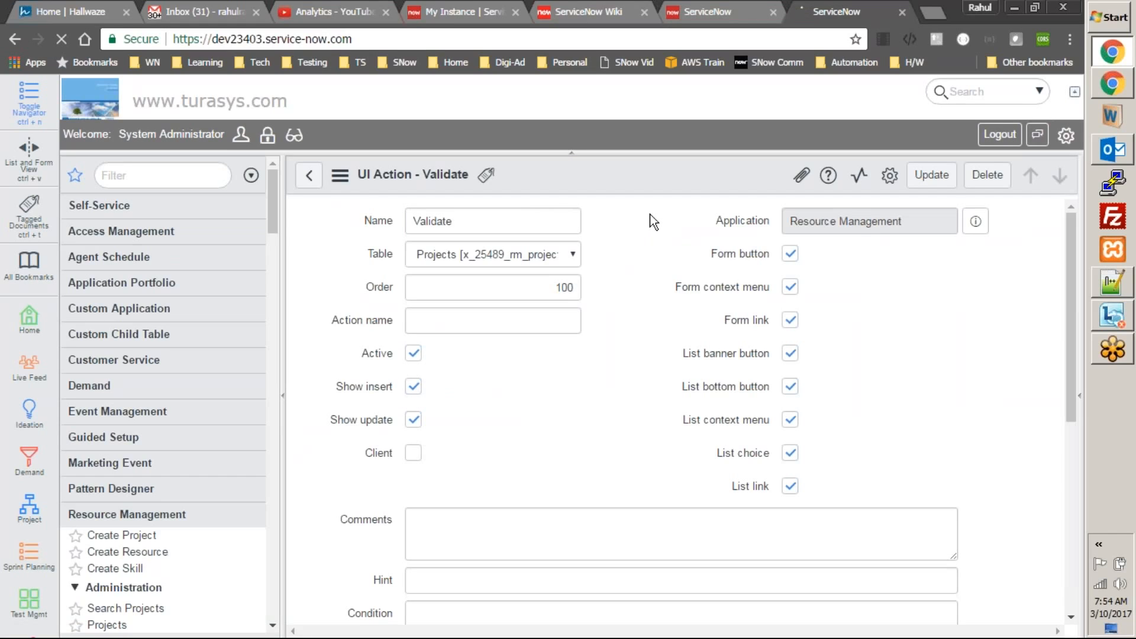
click(309, 175)
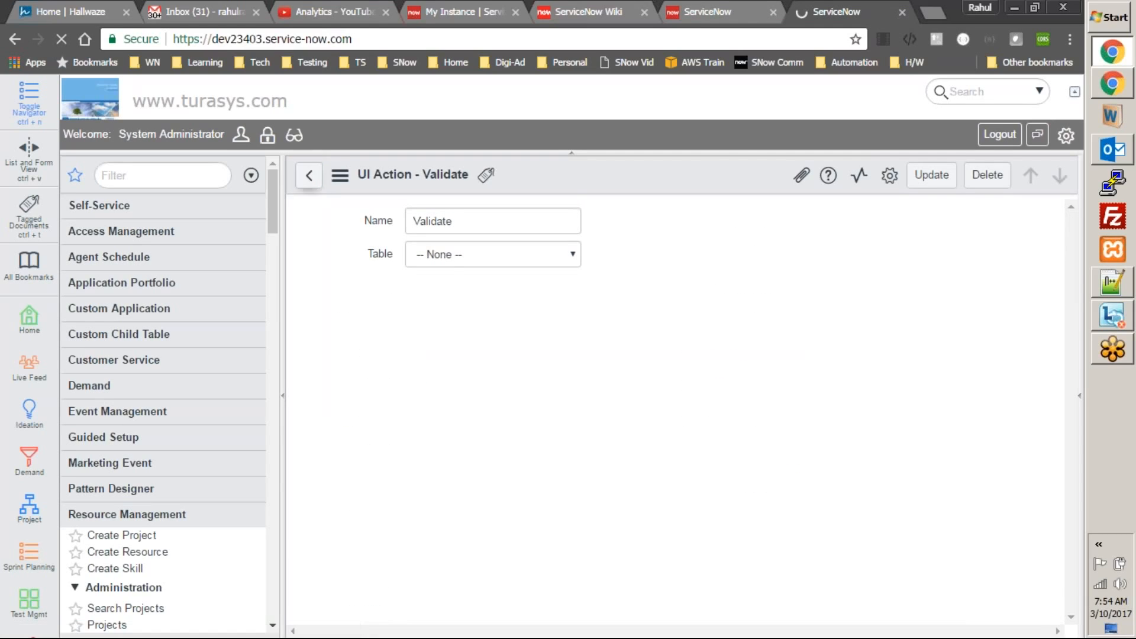
click(108, 624)
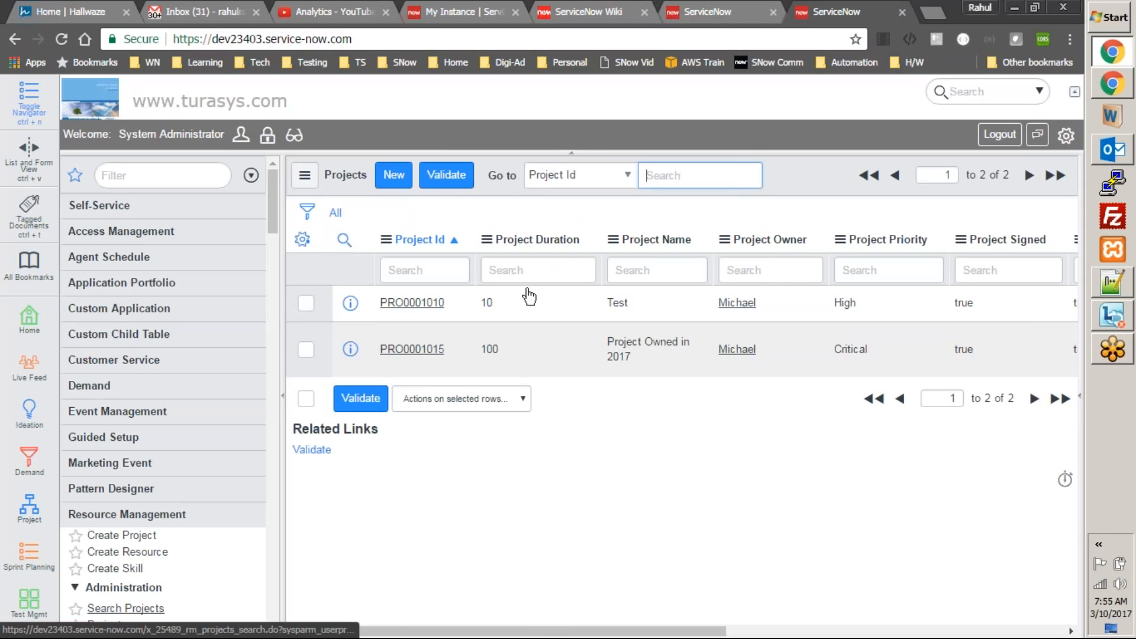
right_click(680, 239)
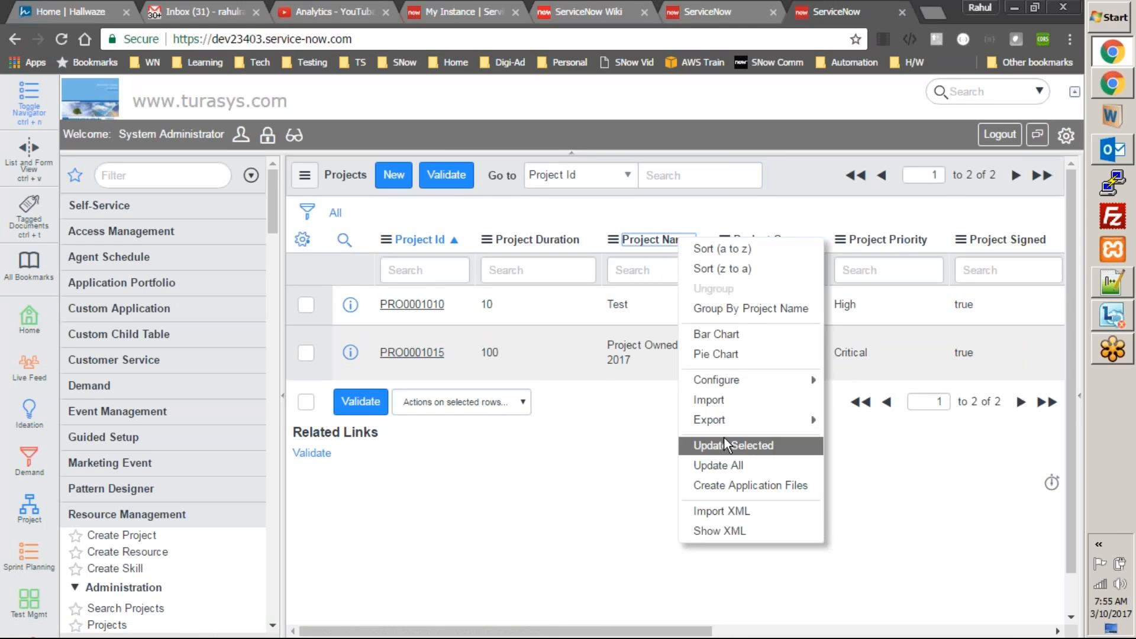
mouse_move(750, 388)
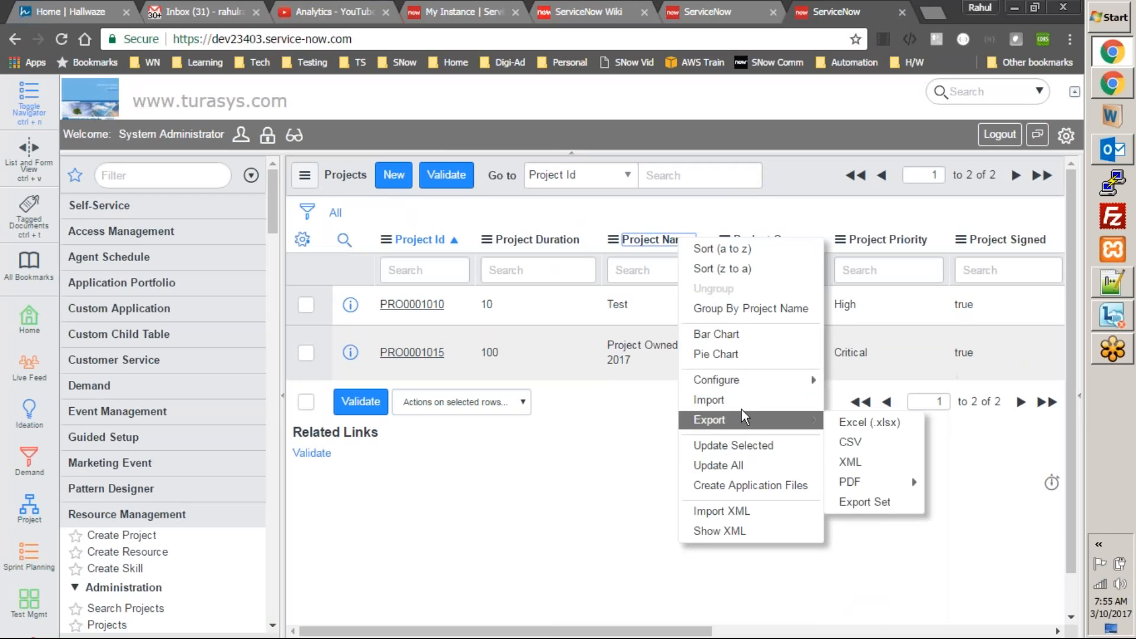
scroll(875, 546, down, 1)
click(872, 585)
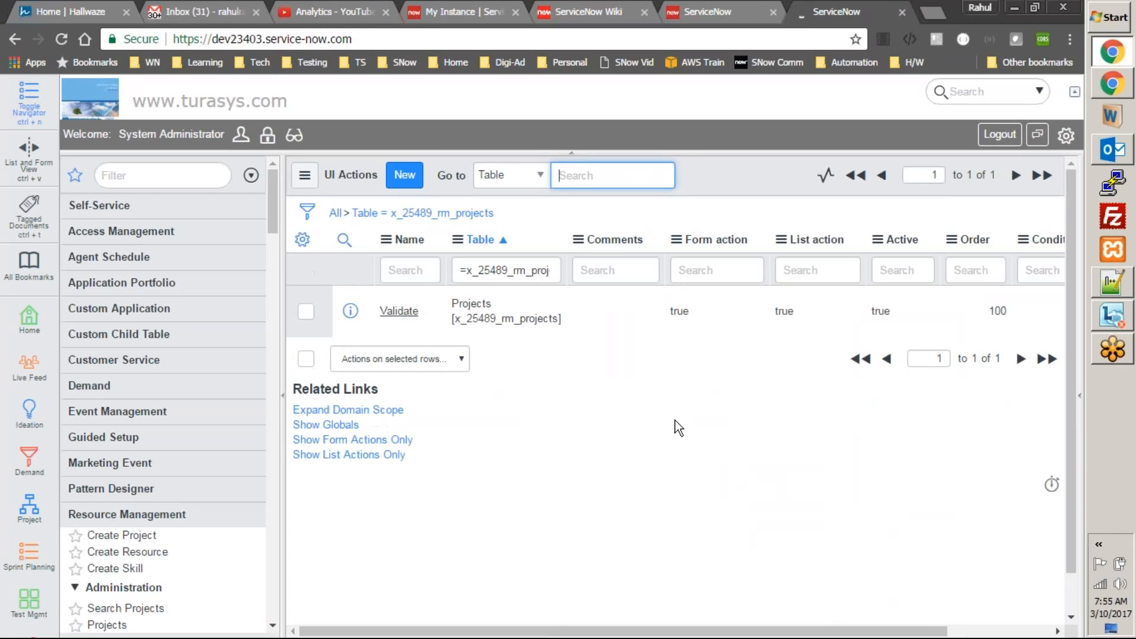
- Start a new UI action named Validate1 on the Projects table and enable all of its form and list placement options
click(405, 178)
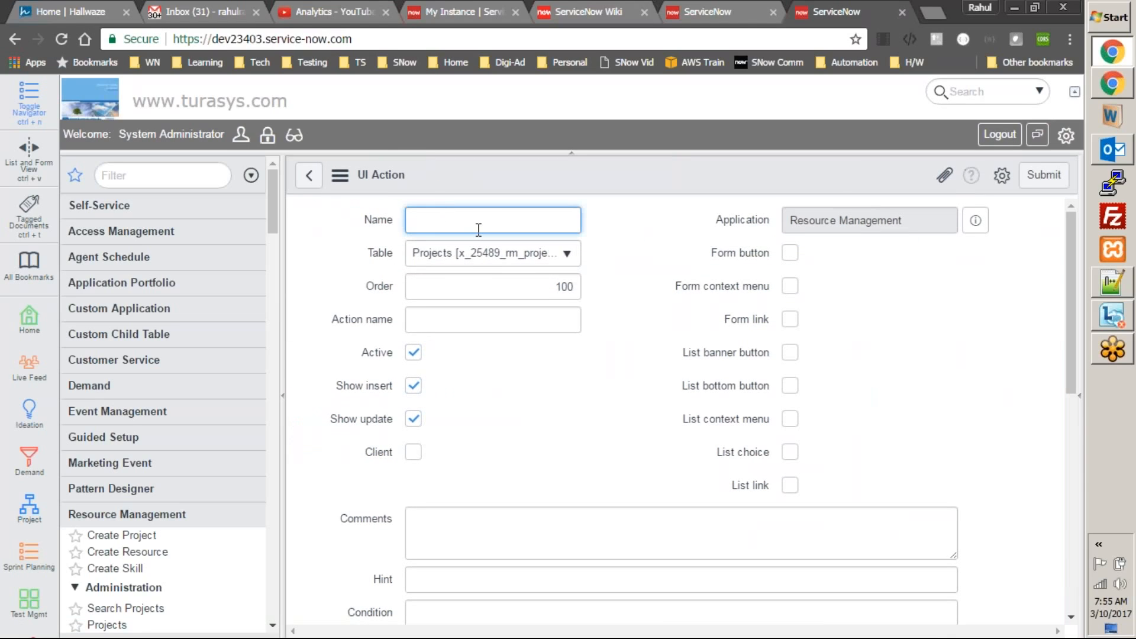
text(Validate1)
click(790, 253)
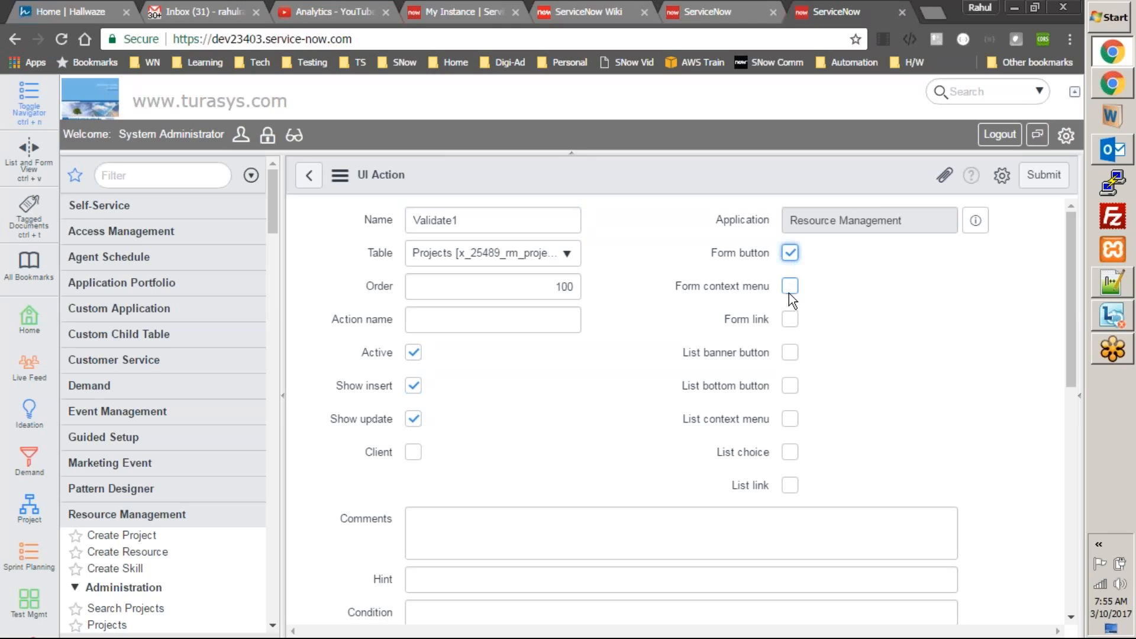
click(789, 290)
click(790, 328)
click(791, 362)
click(788, 457)
click(791, 494)
click(790, 395)
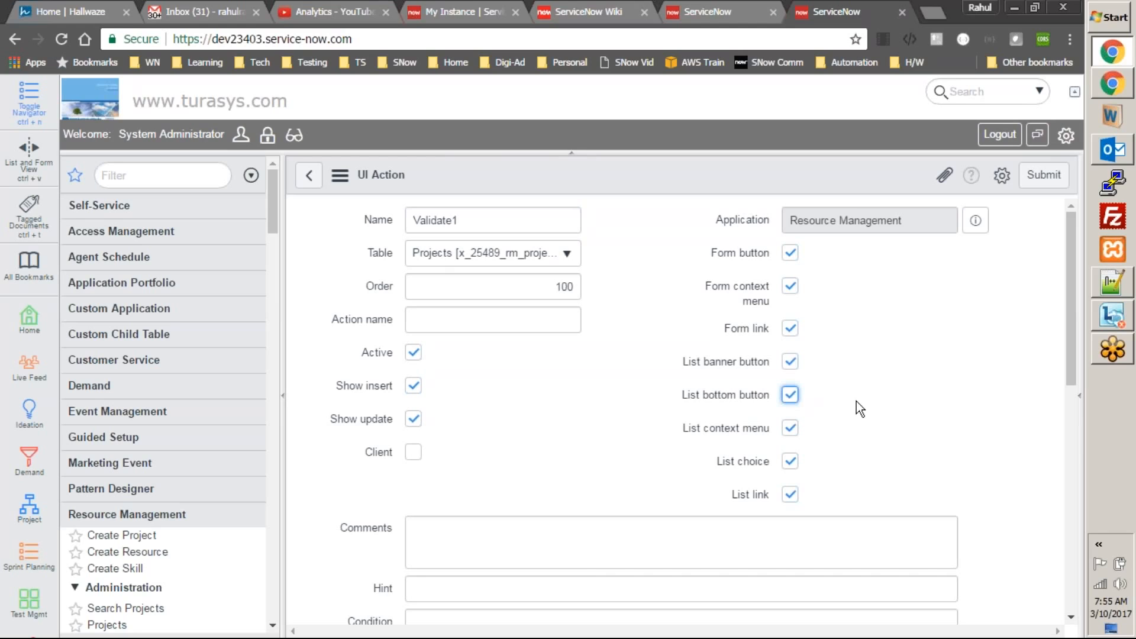
- Save the new Validate1 UI action and stay on its record
scroll(796, 394, down, 2)
scroll(799, 389, up, 2)
right_click(732, 183)
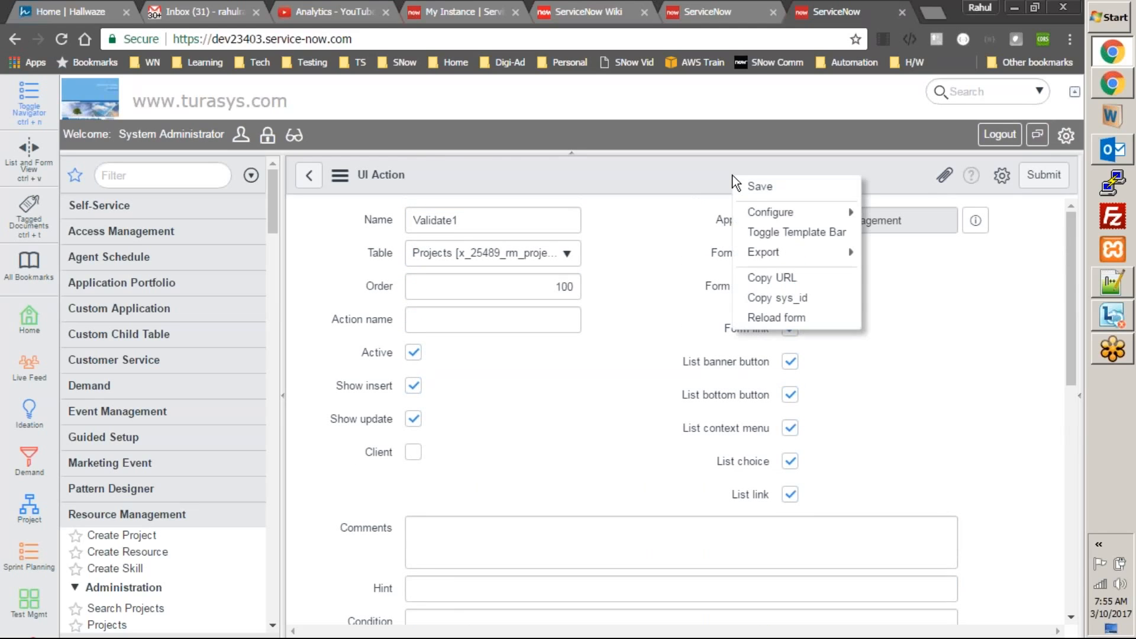
click(855, 329)
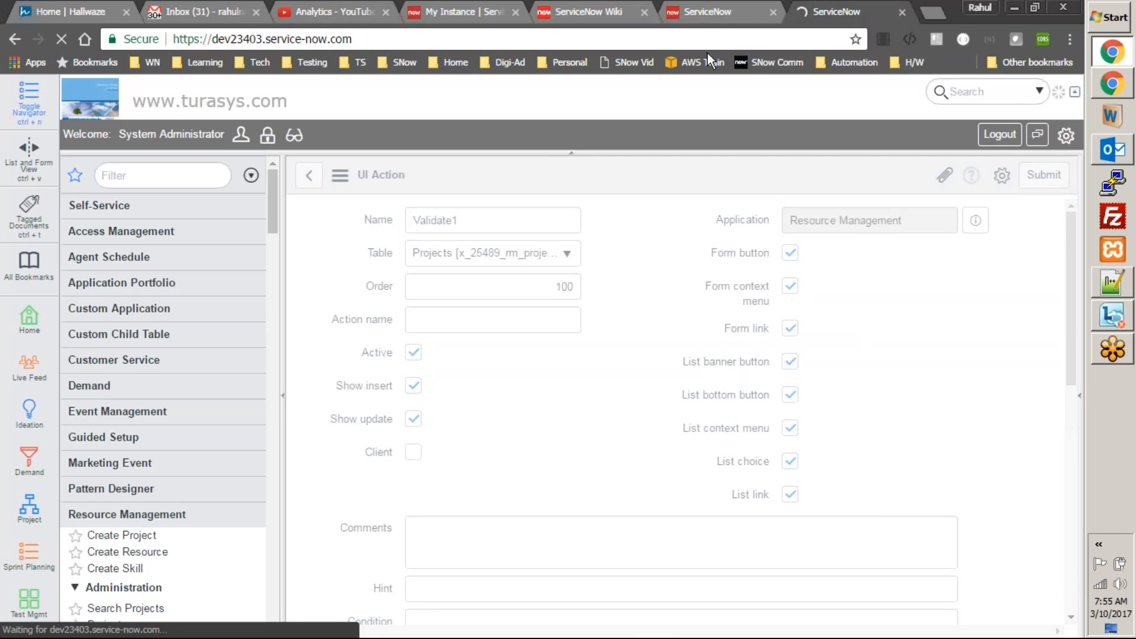
- Refresh the Projects list to check where Validate and Validate1 appear
click(723, 14)
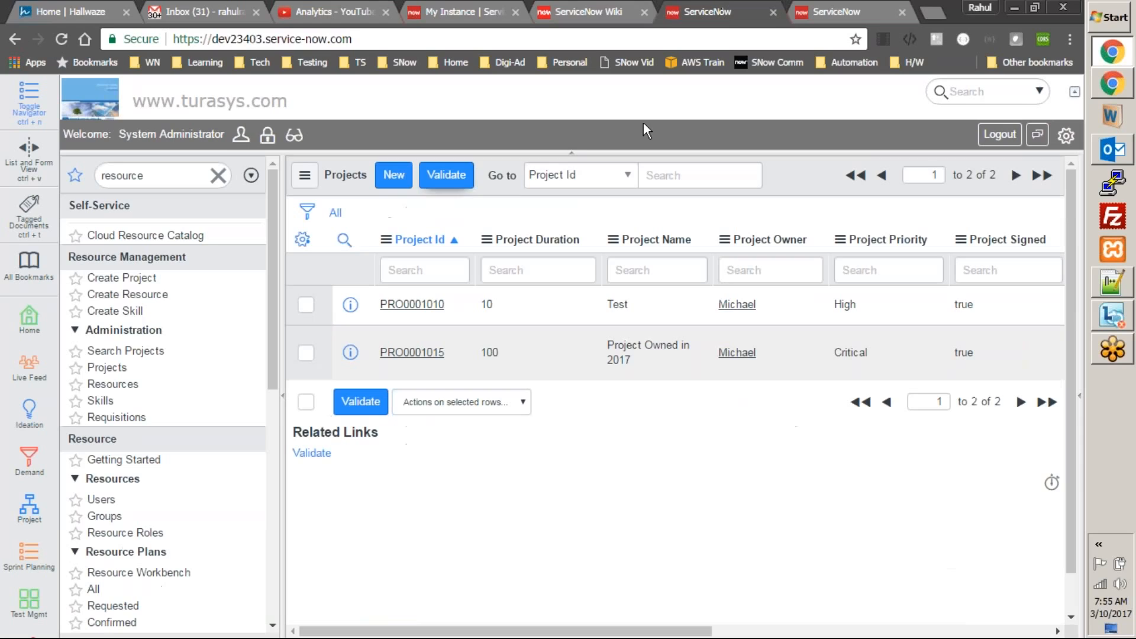
right_click(797, 174)
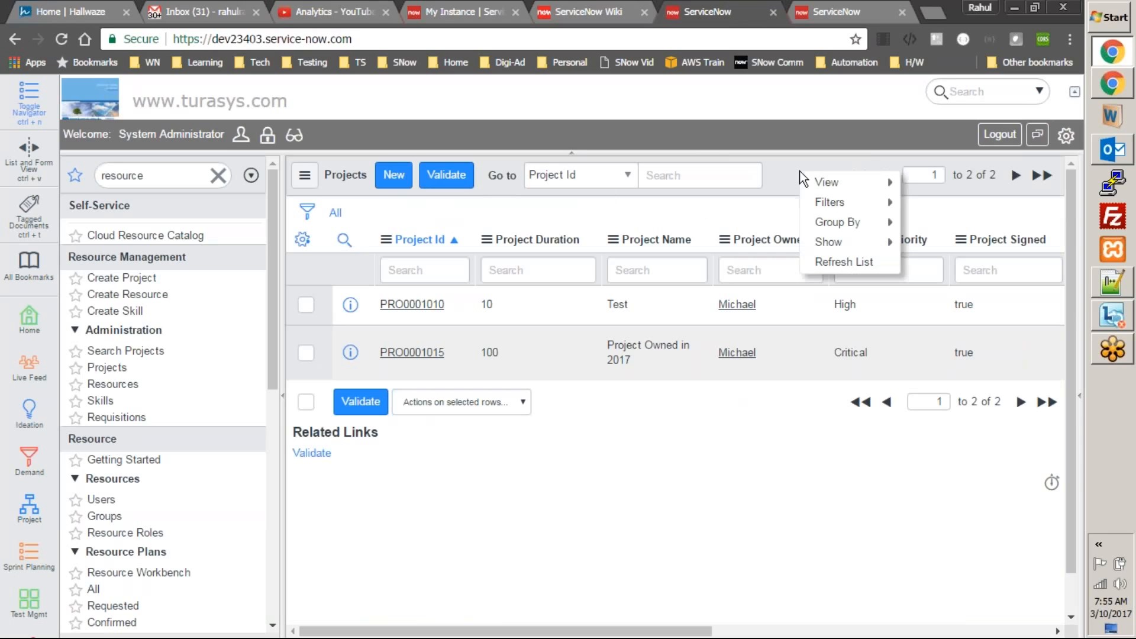
click(816, 264)
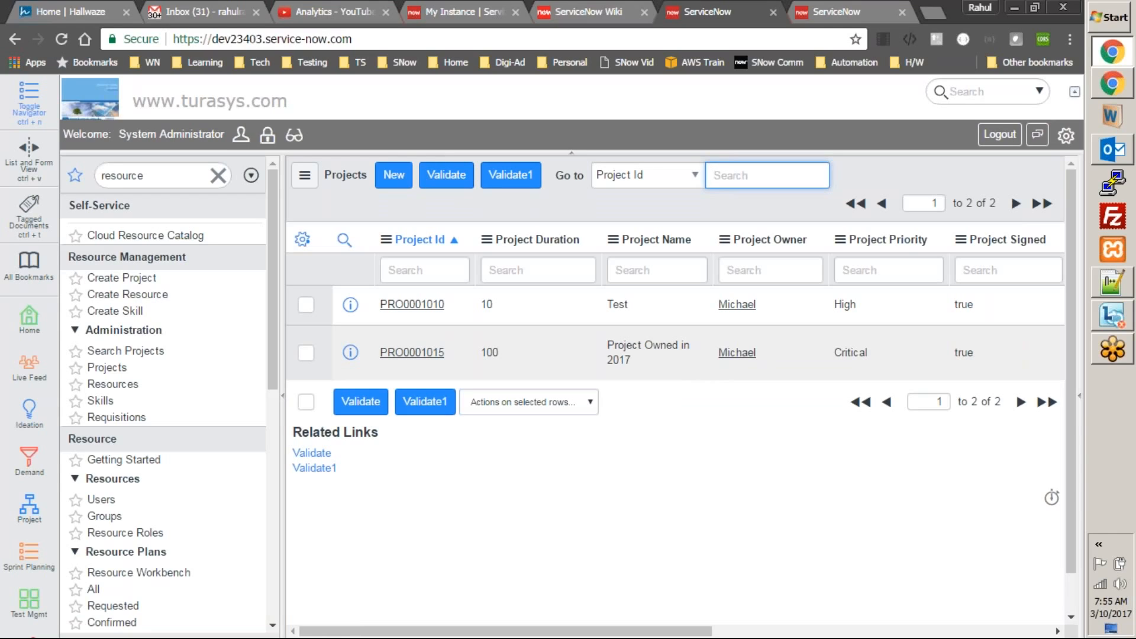
- Leave the Validate1 record and open a new project form to check its buttons and related links
click(685, 15)
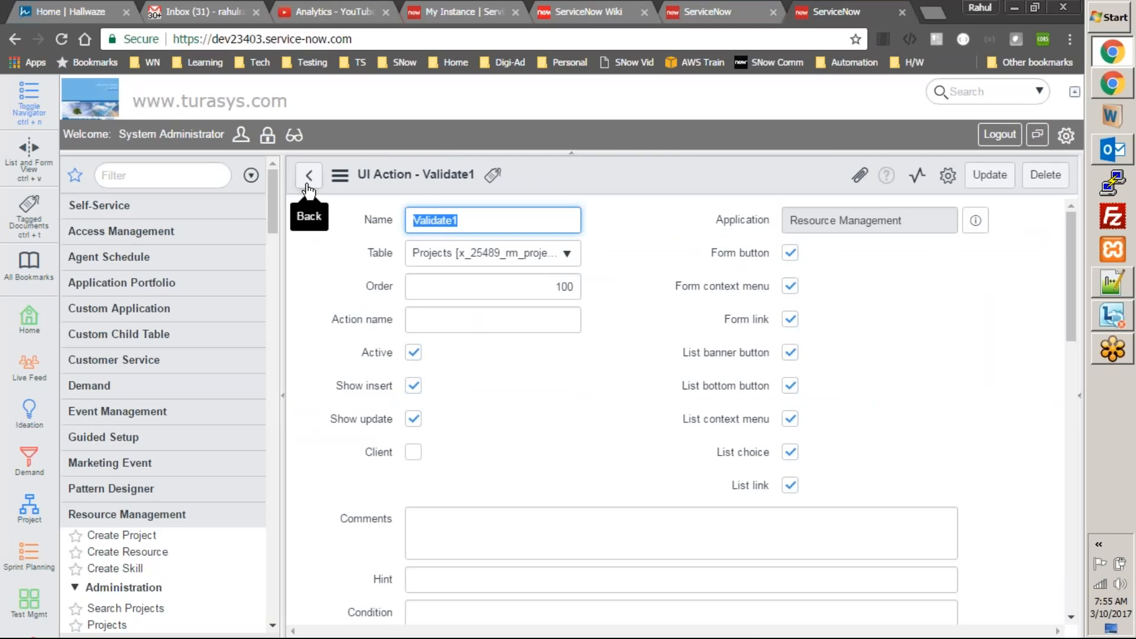
click(308, 182)
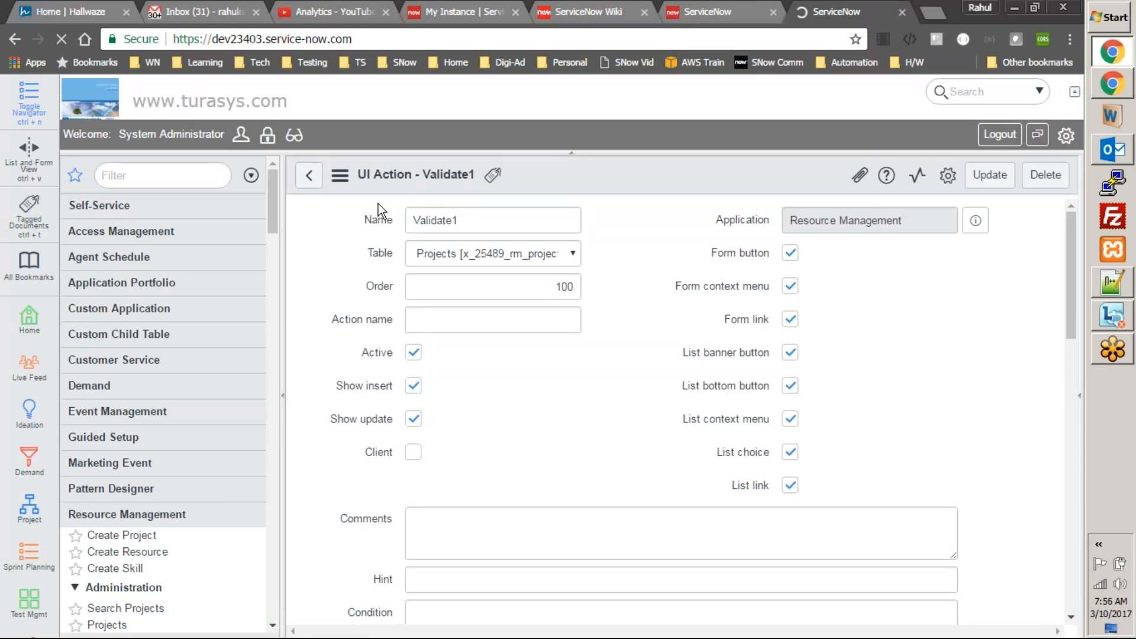
click(134, 537)
right_click(634, 172)
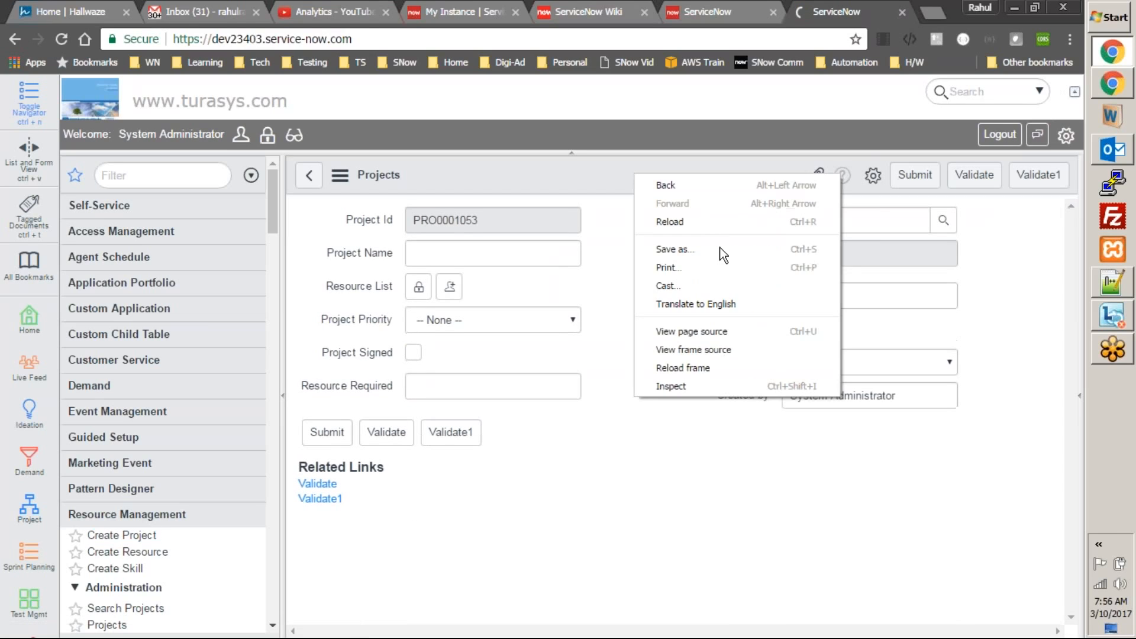
- Check the project form's context menu, and open the table's UI Actions list, leaving the form unsaved
right_click(582, 170)
mouse_move(672, 248)
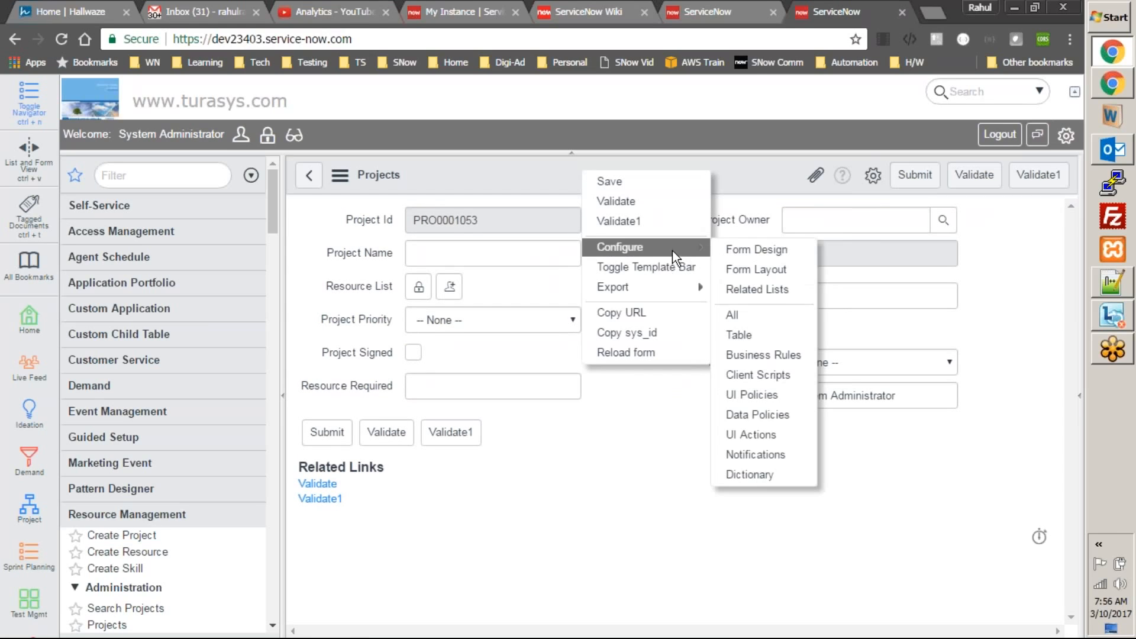
click(769, 432)
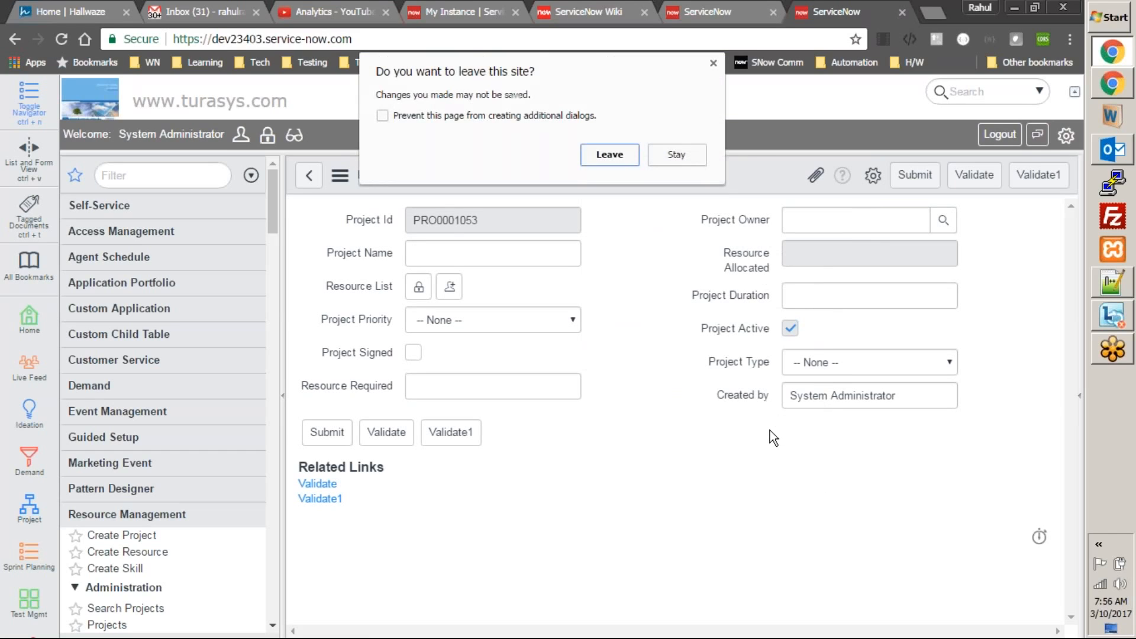
click(609, 155)
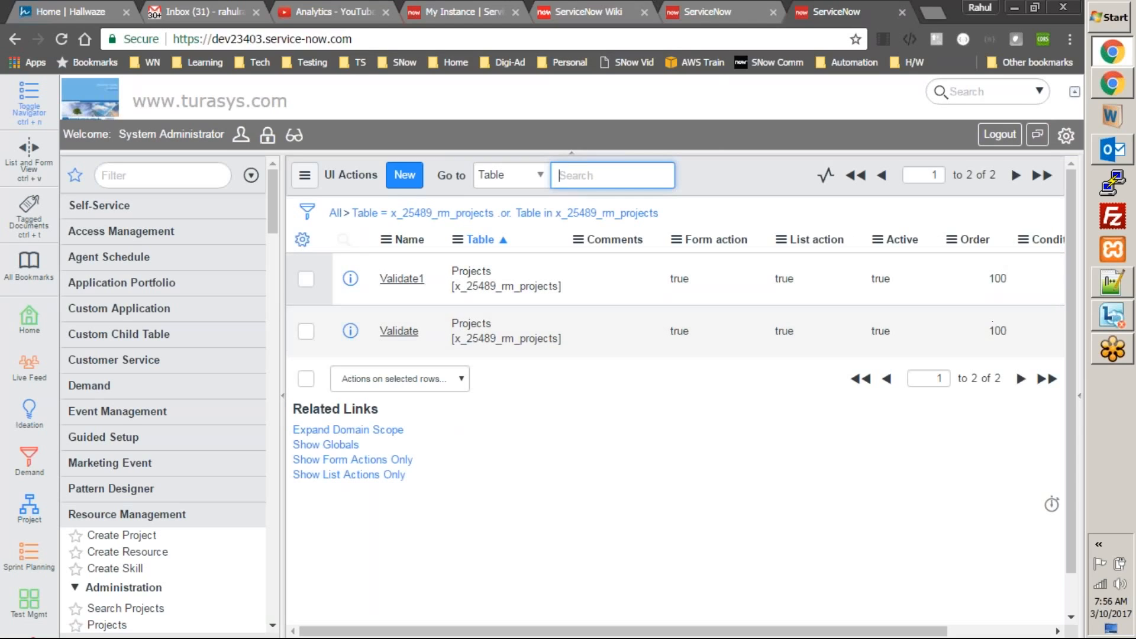
- Set the Order of the Validate1 UI action to 50 directly in the list
click(979, 278)
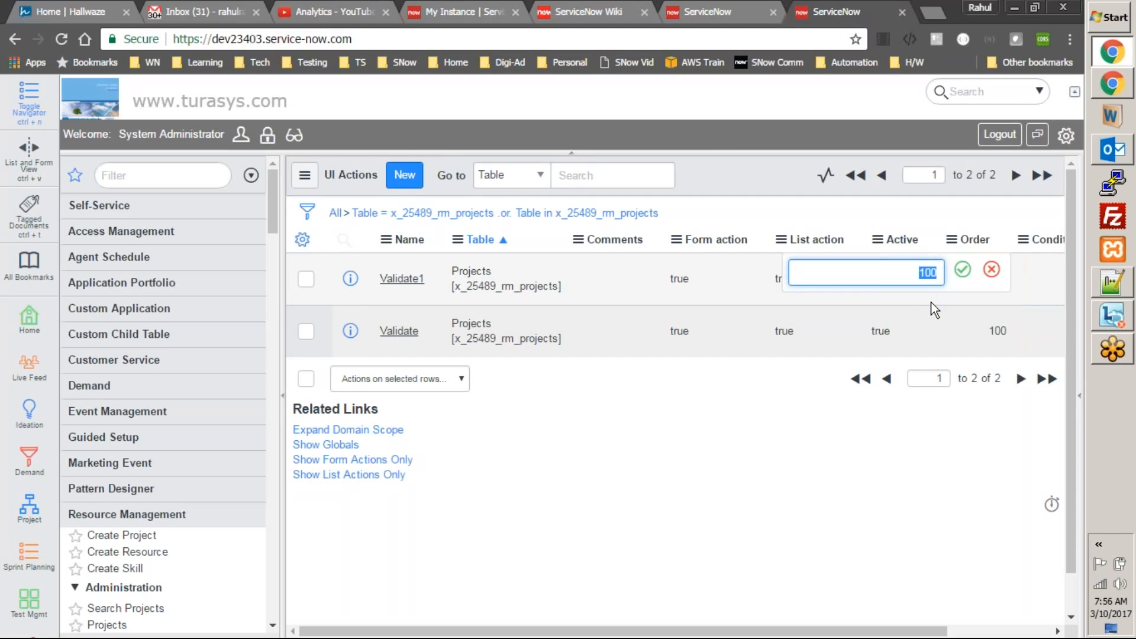
text(50)
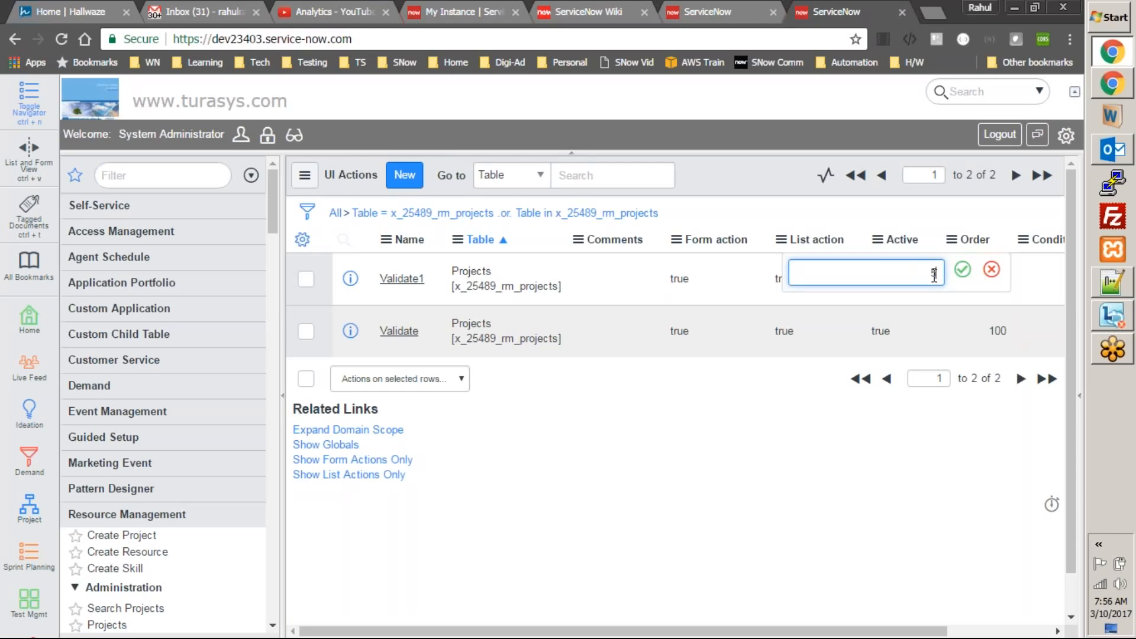
click(962, 270)
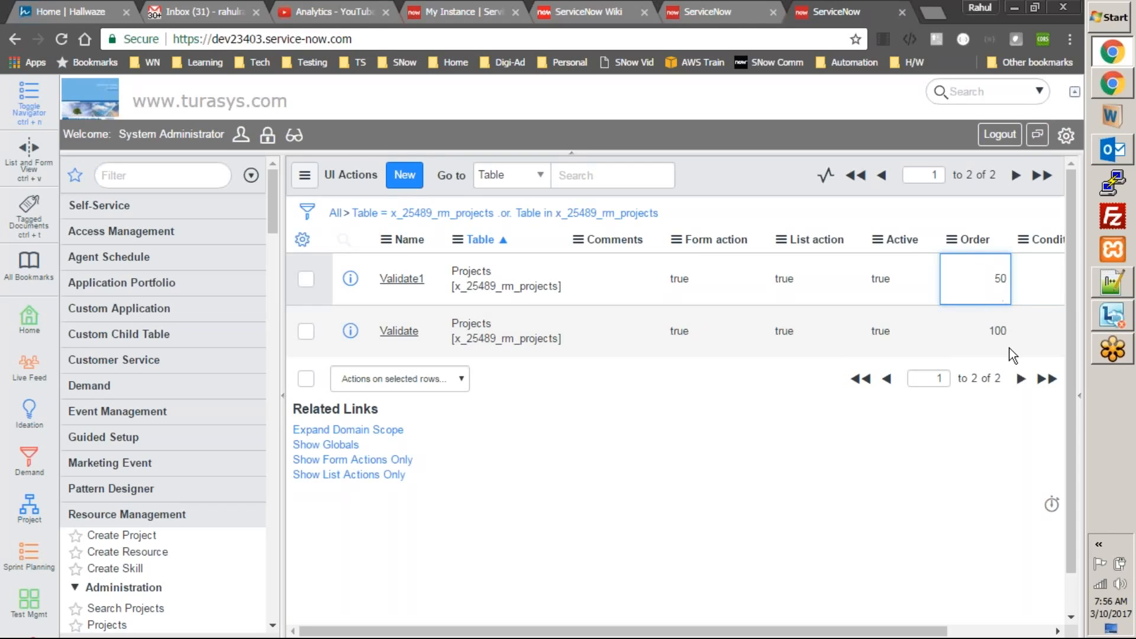
- Refresh the Projects list and compare its buttons and links with the Order values in the UI Actions list
click(744, 13)
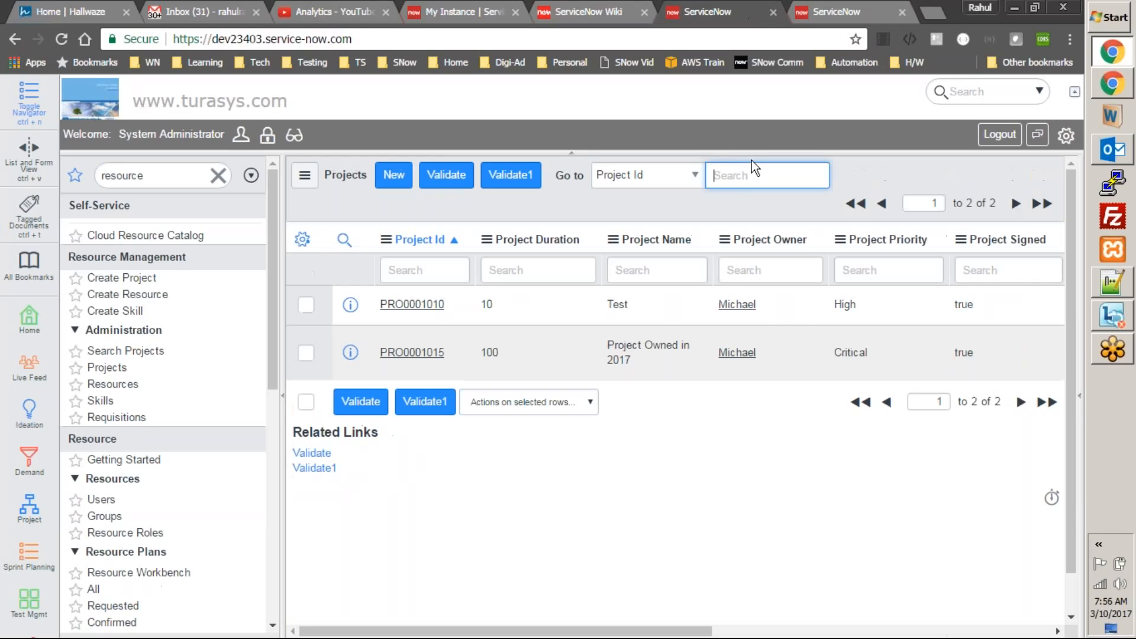
right_click(872, 174)
click(910, 265)
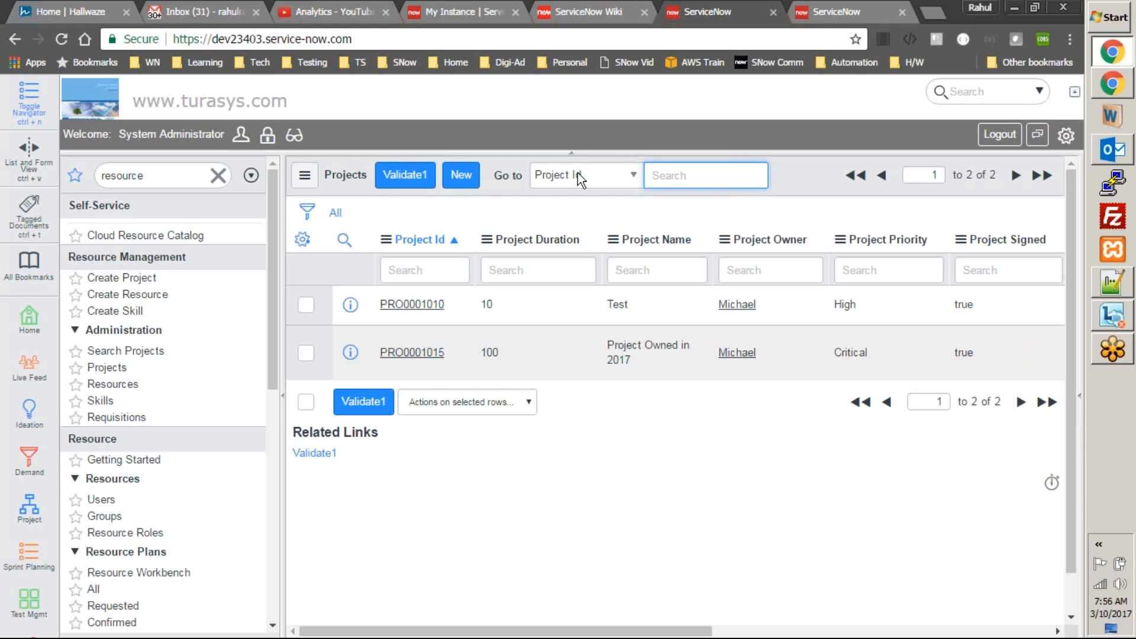
key(ctrl+Tab)
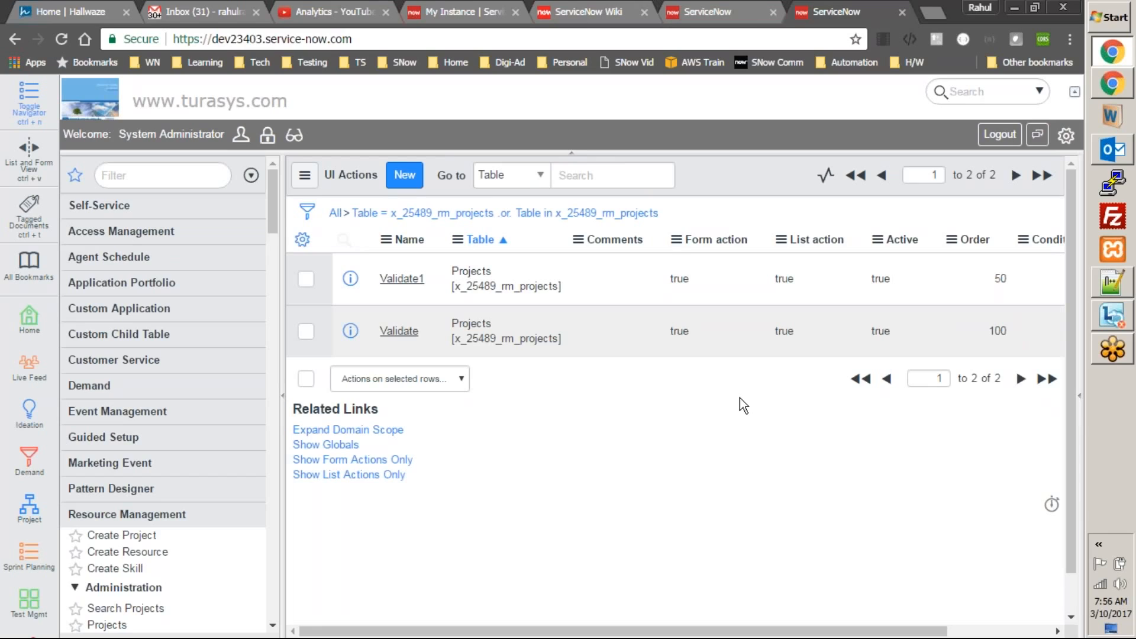
key(ctrl+shift+Tab)
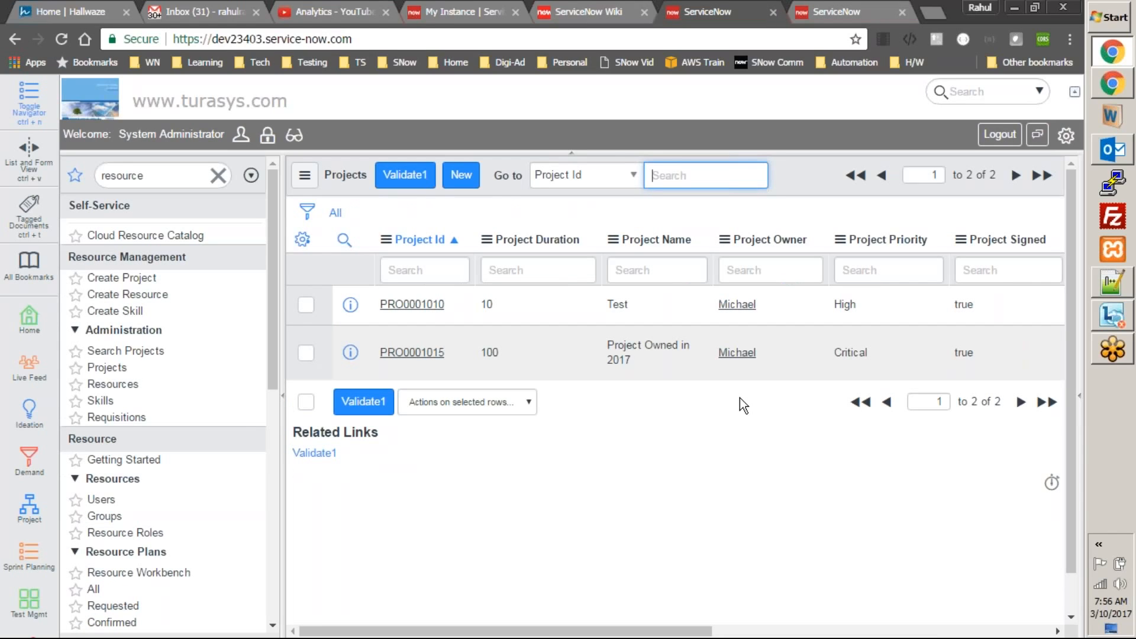
key(ctrl+Tab)
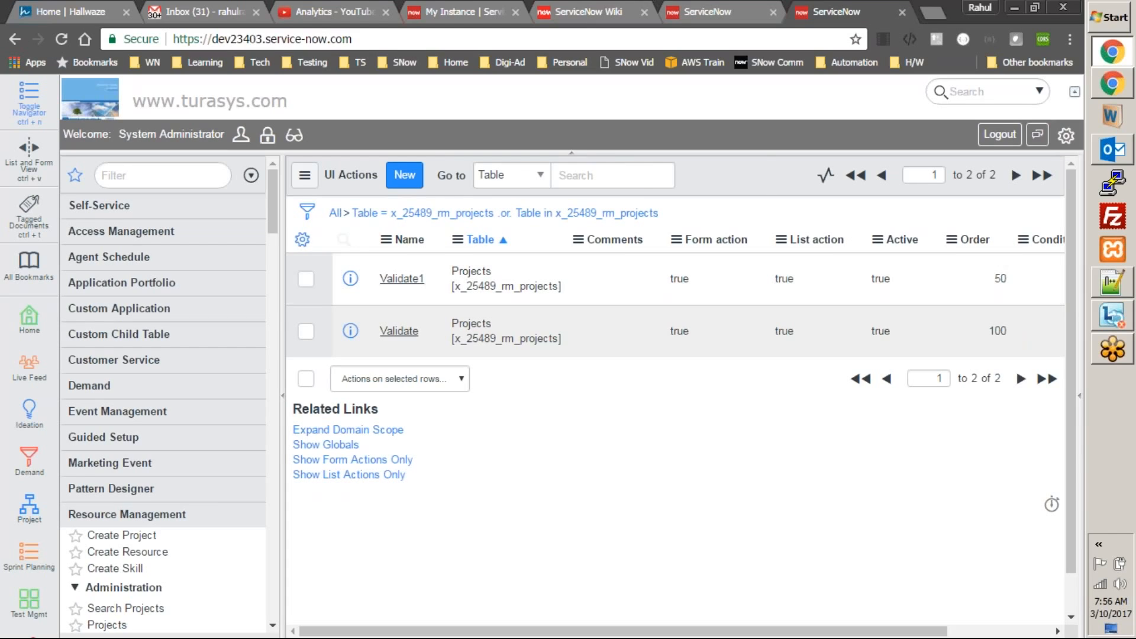
key(ctrl+shift+Tab)
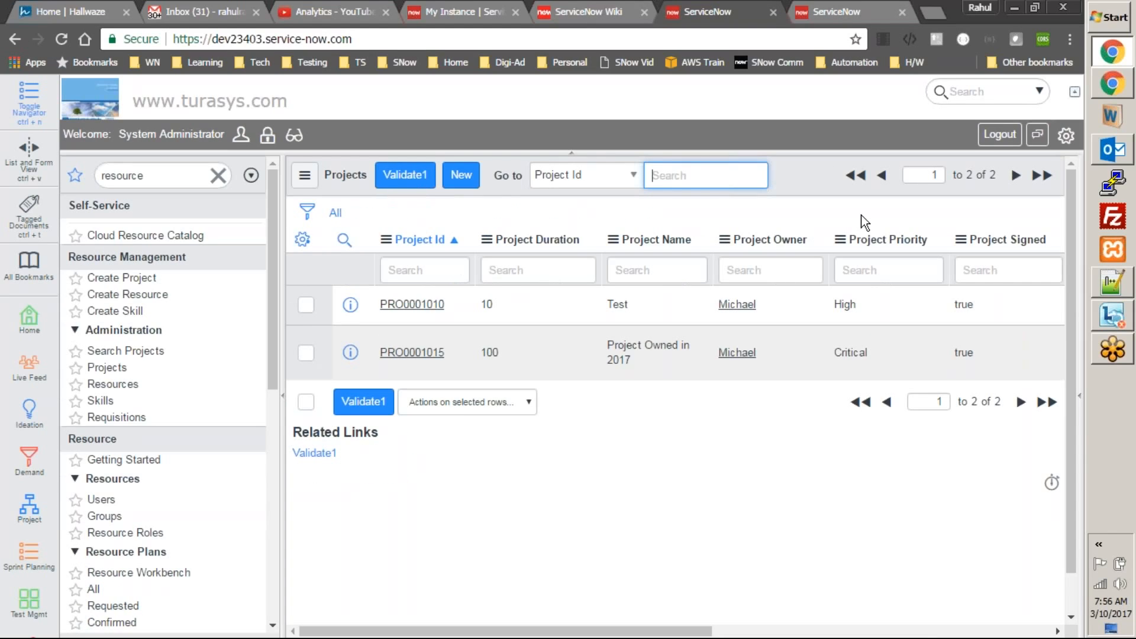
- Set the Order of the Validate1 UI action back to 100 in the UI Actions list
key(ctrl+Tab)
click(991, 279)
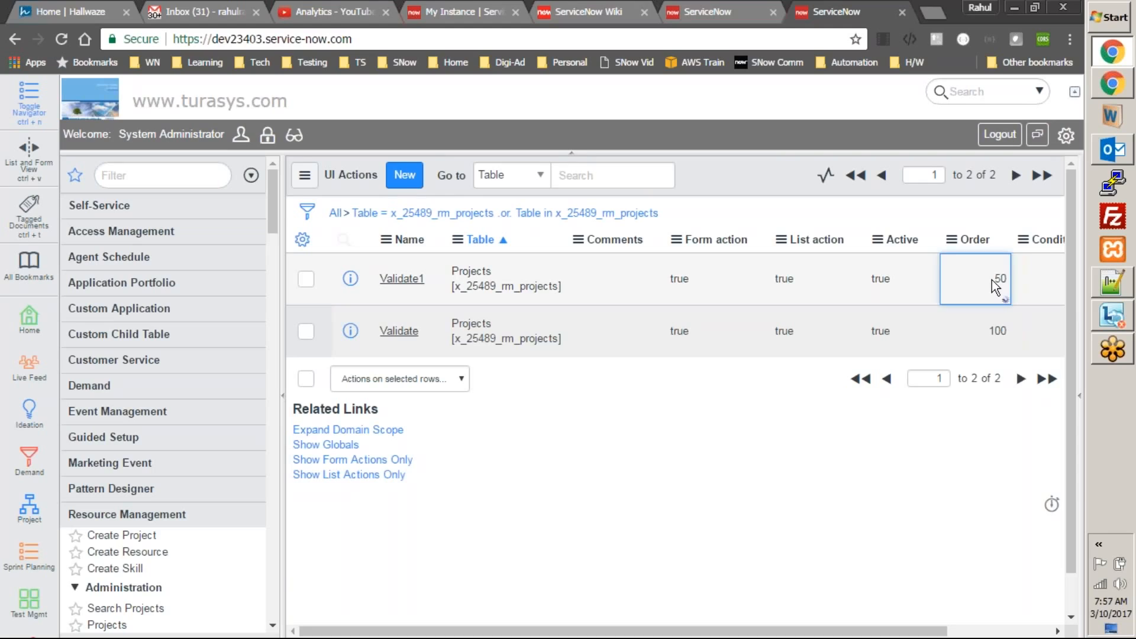
key(Return)
text(100)
click(962, 269)
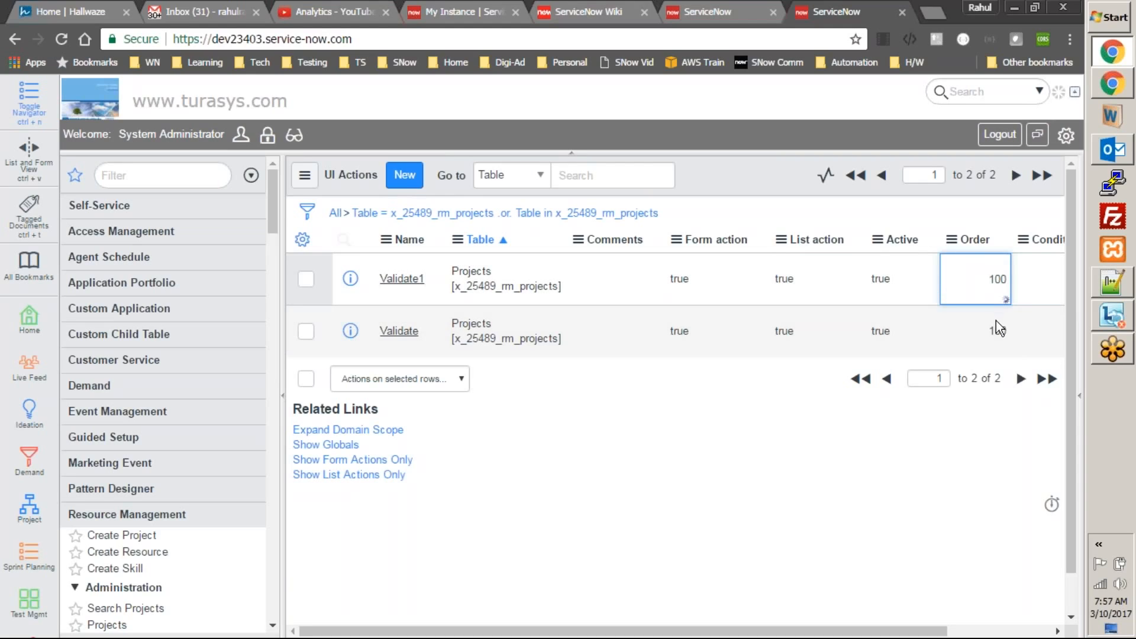
- Set the Order of the Validate UI action to 200 in the UI Actions list and refresh the Projects list
click(997, 329)
key(Return)
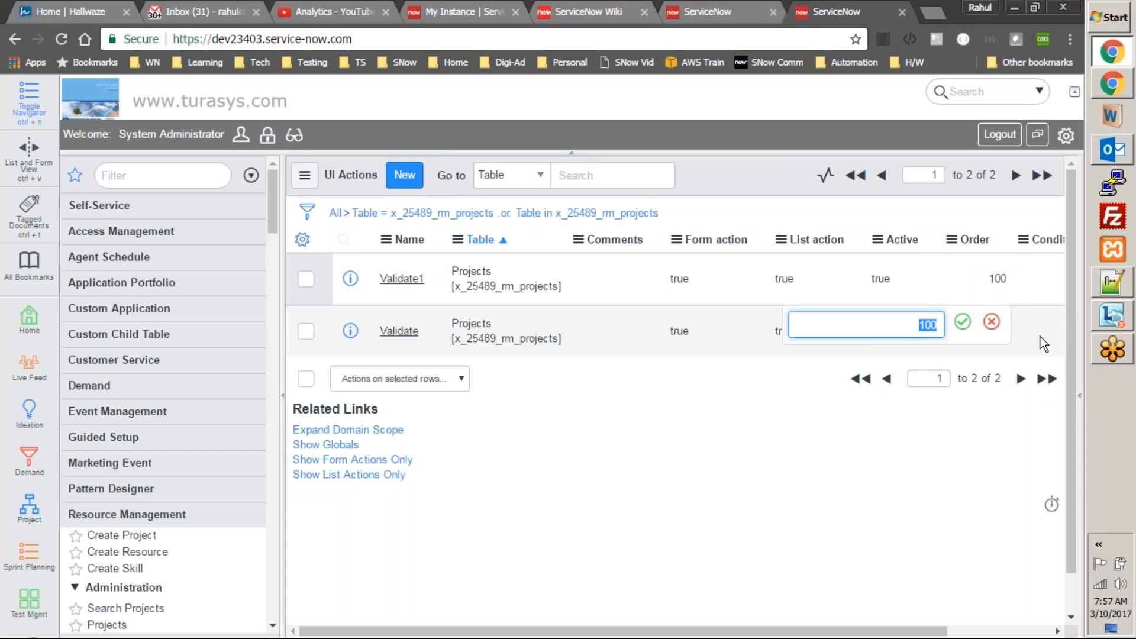
key(BackSpace)
text(200)
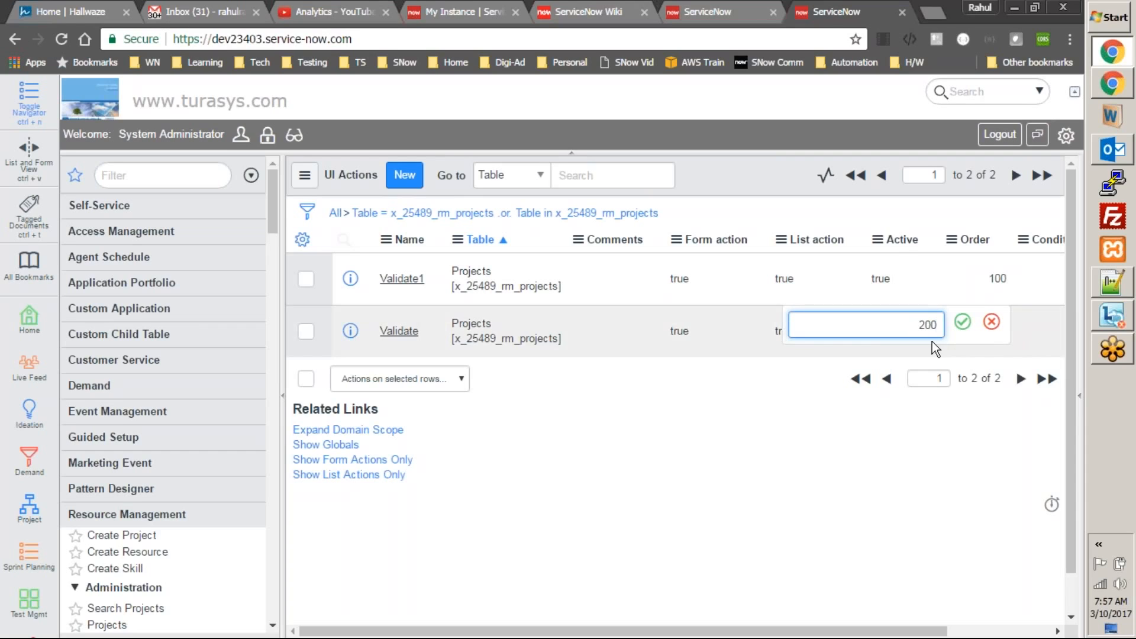
click(963, 324)
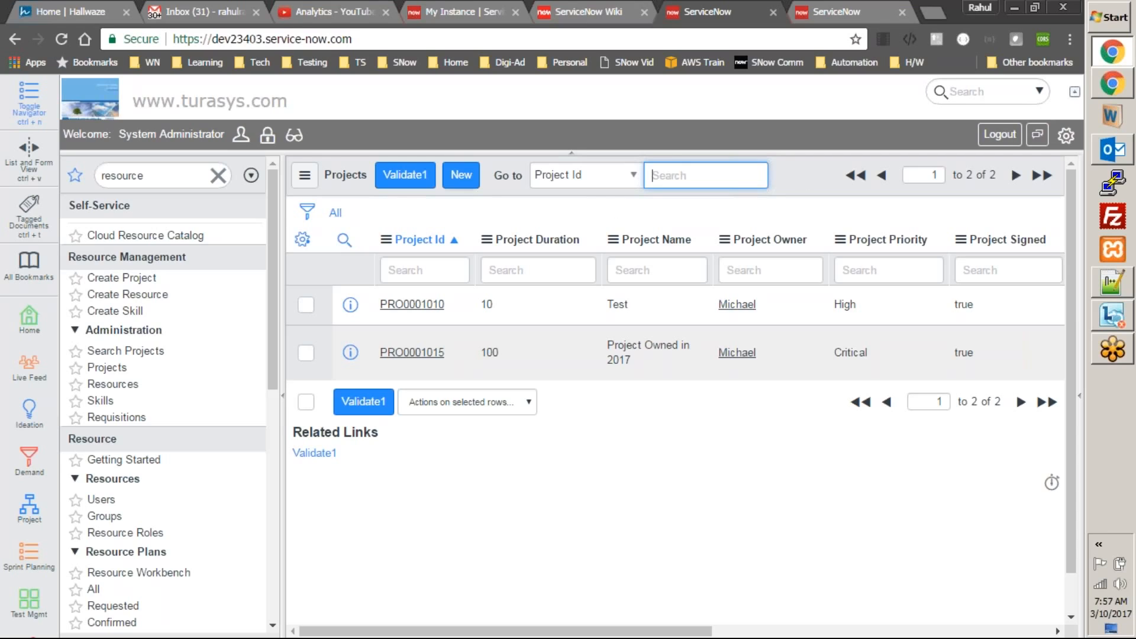
right_click(791, 178)
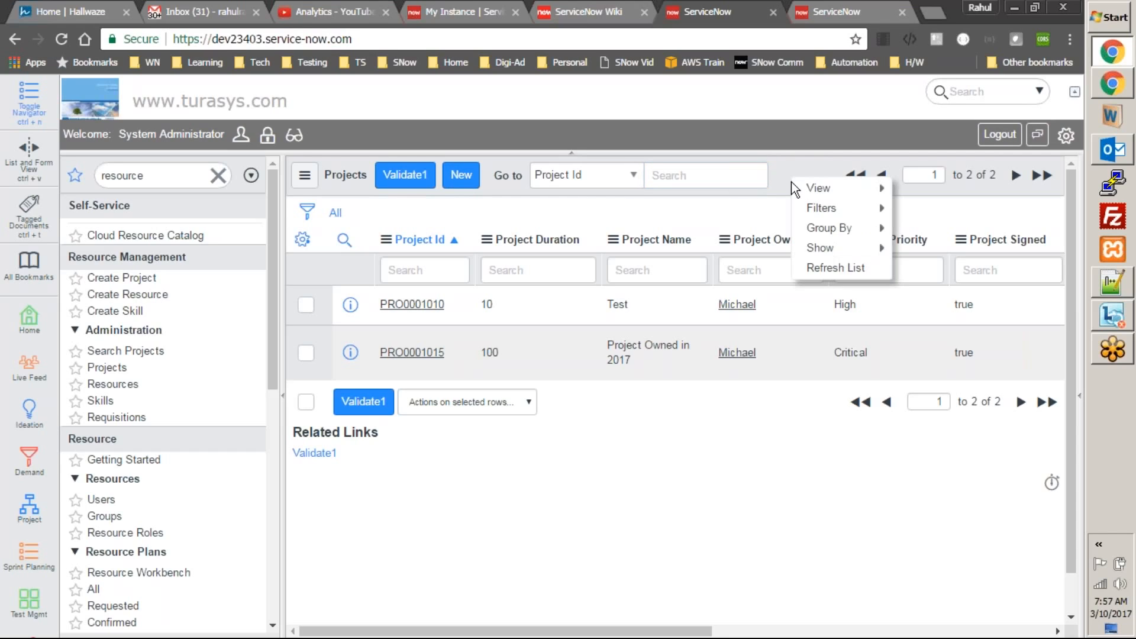
click(822, 269)
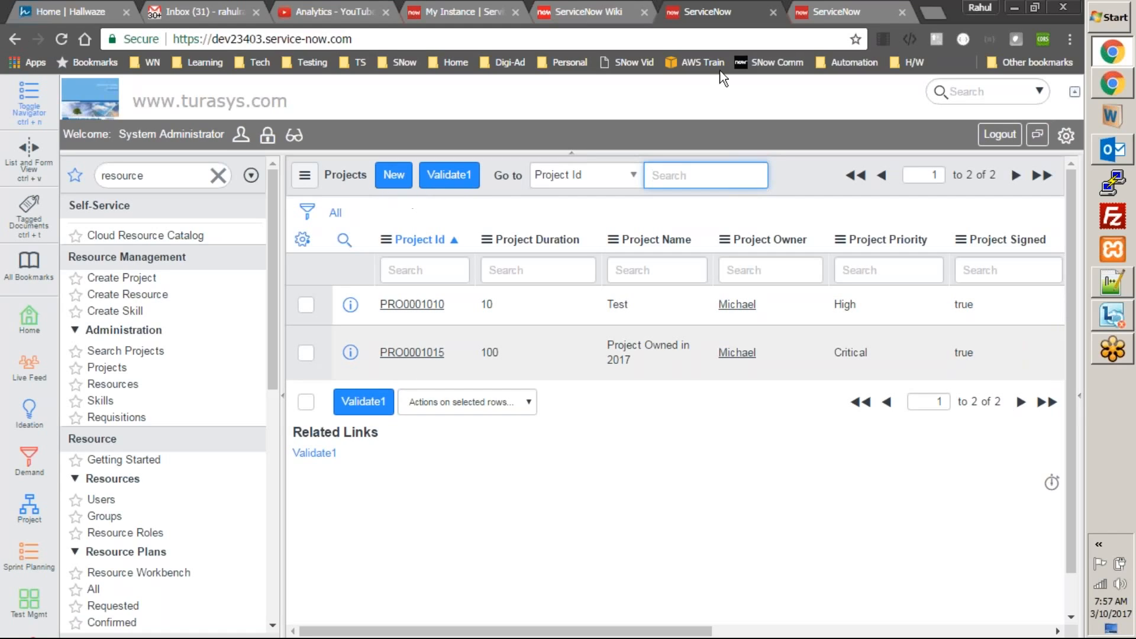
- Set the Order of the Validate UI action back to 100 and refresh the Projects list to compare its buttons
key(ctrl+Tab)
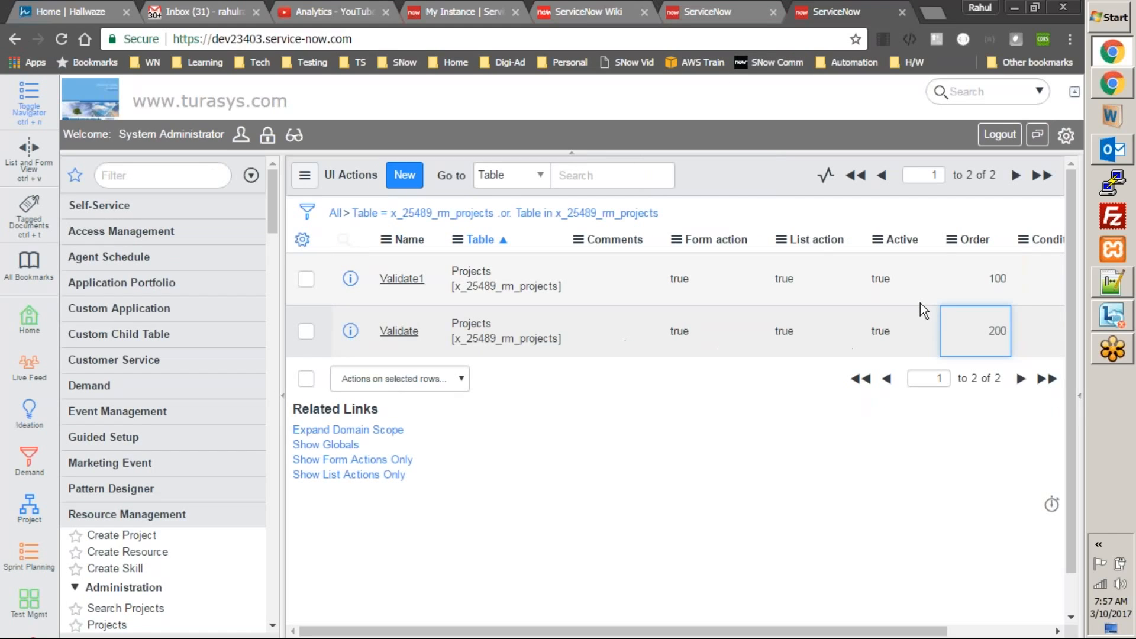
double_click(990, 328)
text(100)
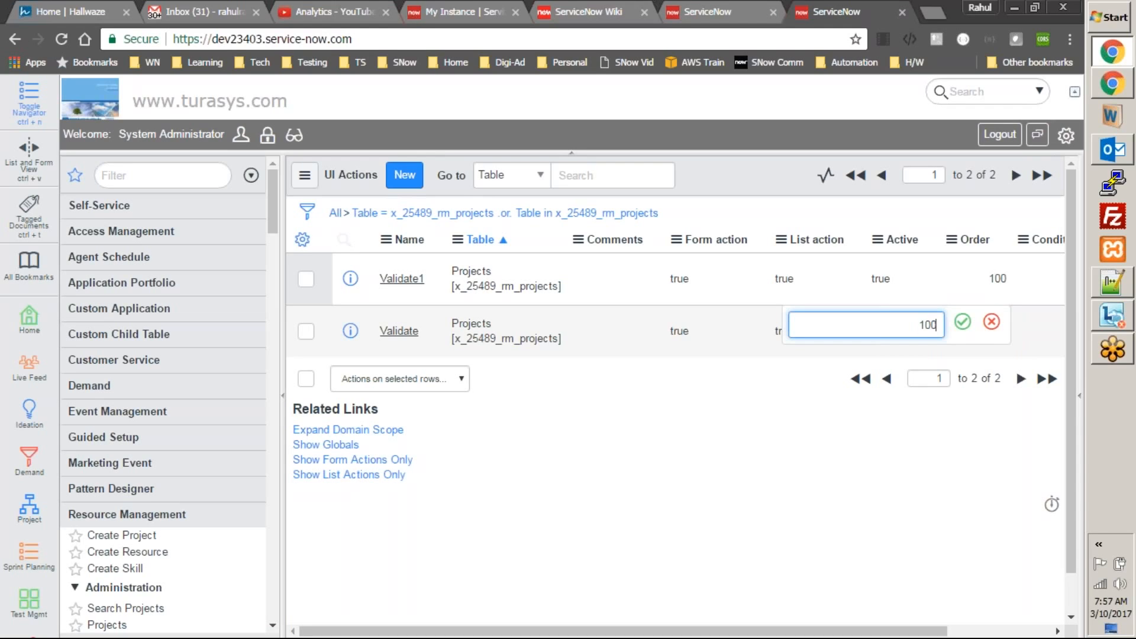
key(Return)
click(736, 13)
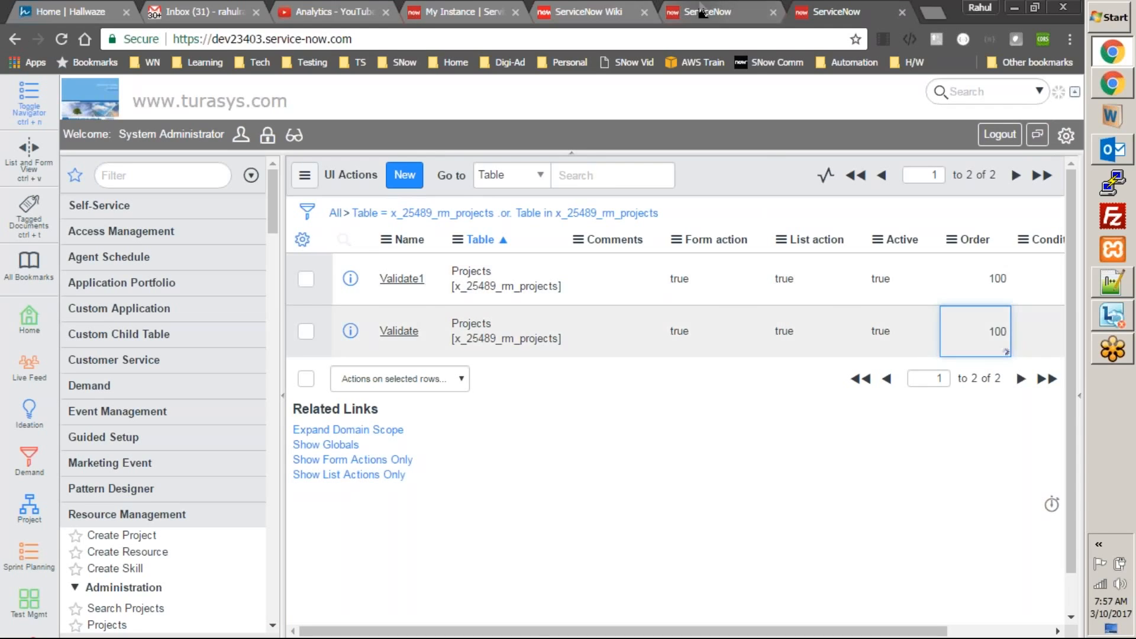
right_click(796, 175)
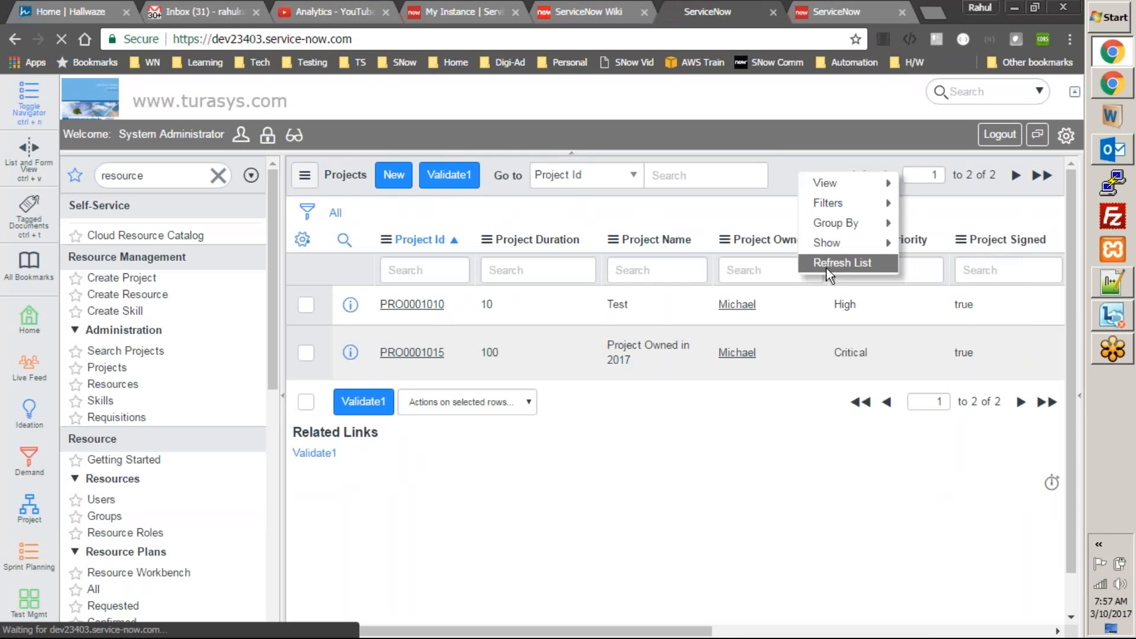
click(825, 268)
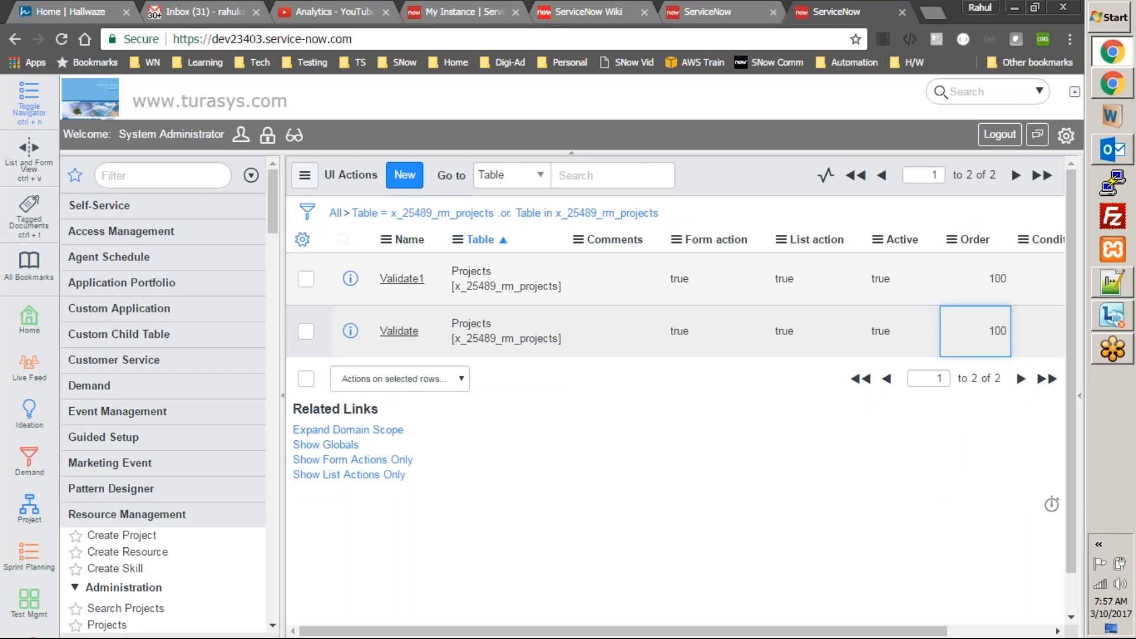
- Set the Order of the Validate UI action to 900 and refresh the Projects list
double_click(997, 331)
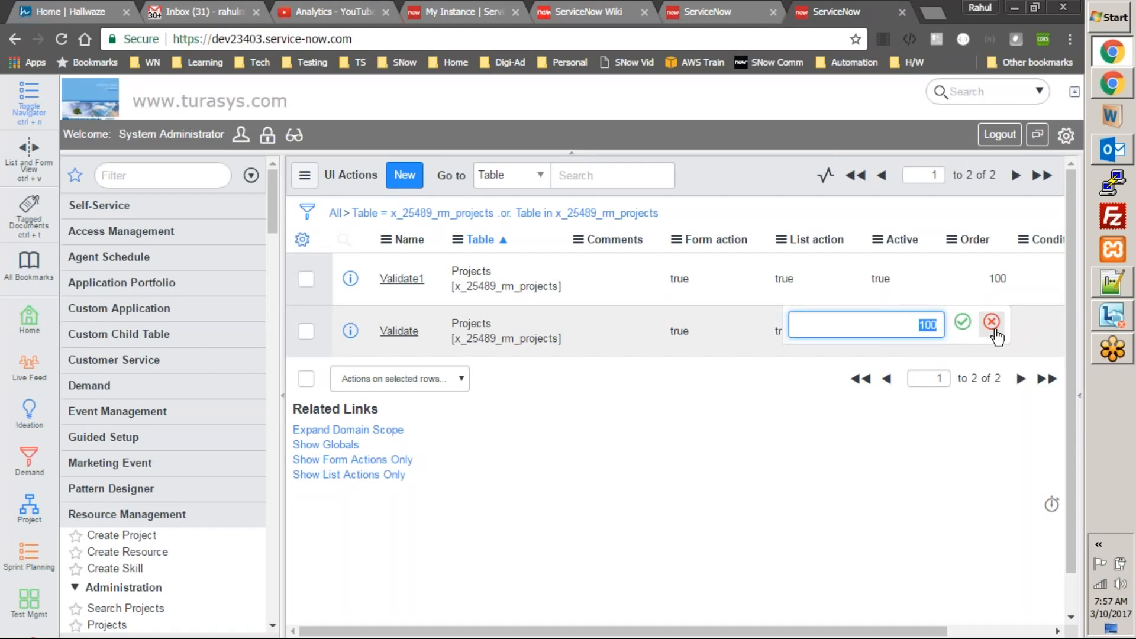
text(900)
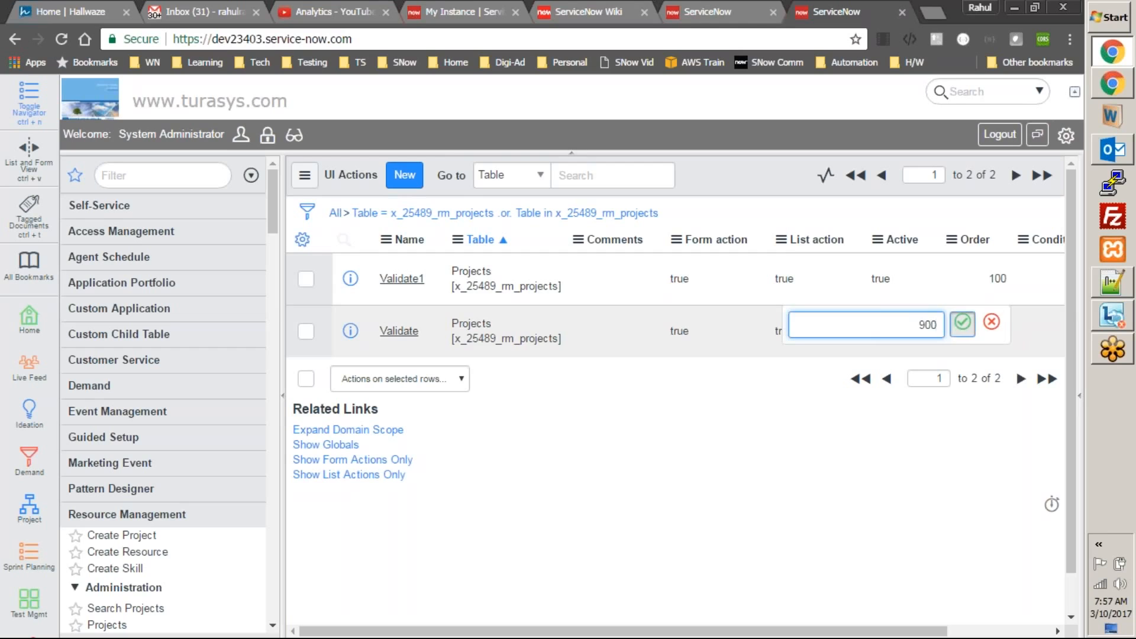
key(Return)
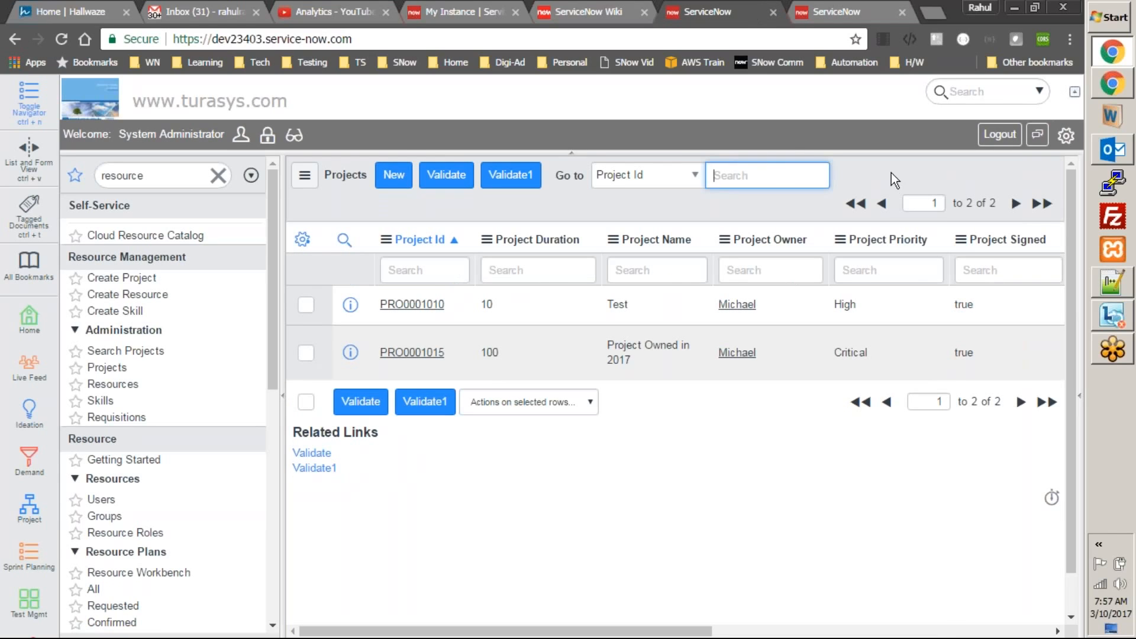
right_click(891, 173)
click(911, 264)
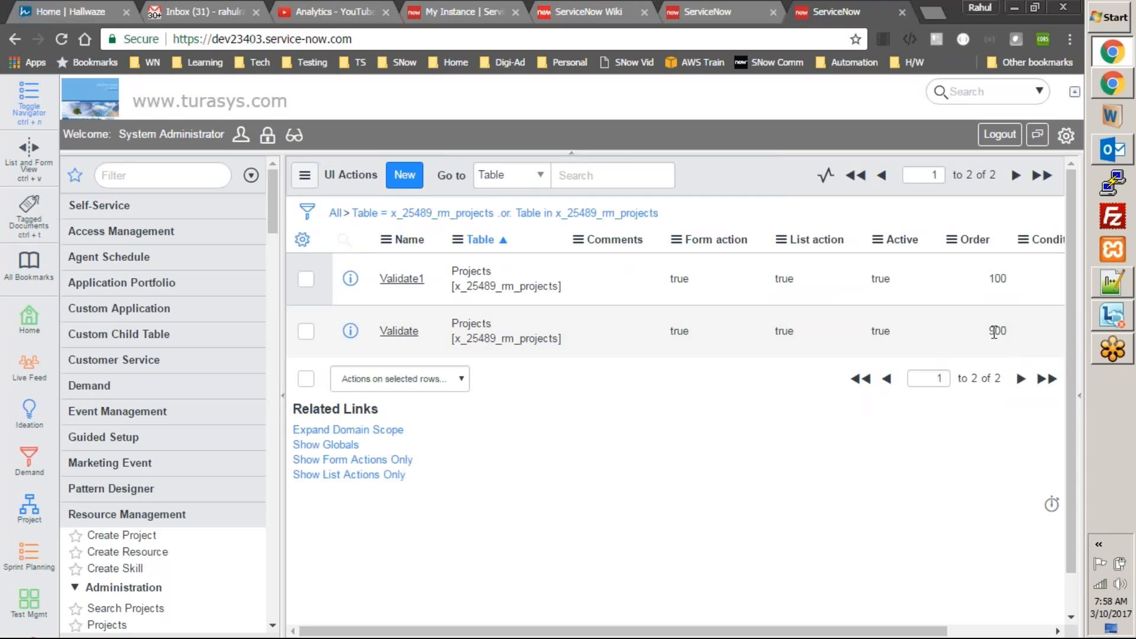
- Restore the Order of the Validate UI action to 100 and refresh the Projects list
double_click(985, 331)
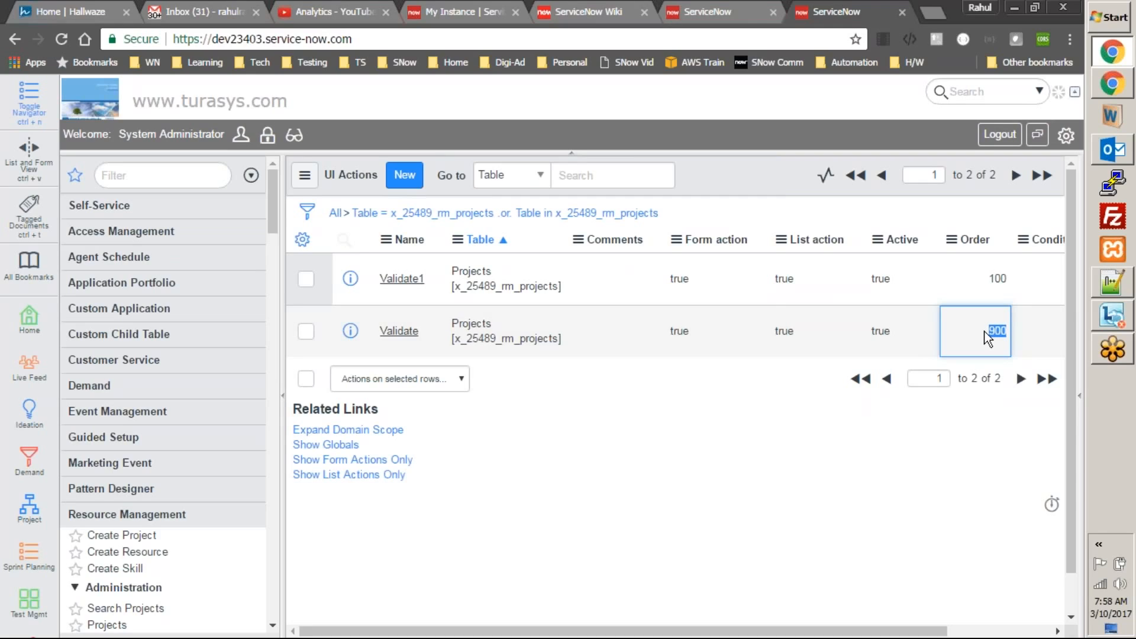
text(1)
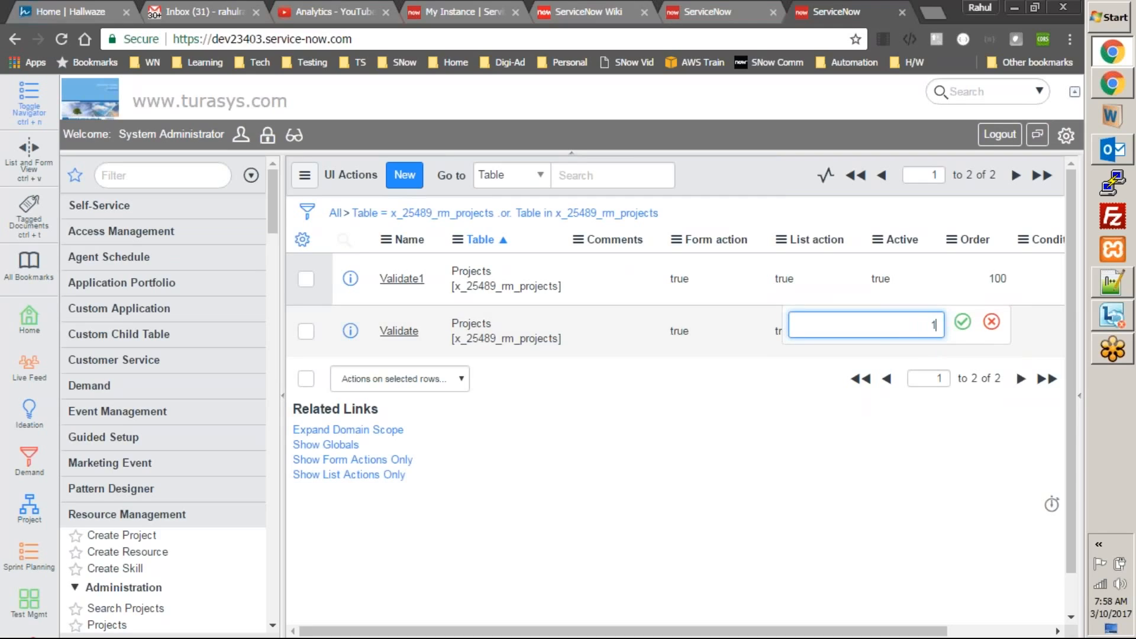
text(00)
click(963, 322)
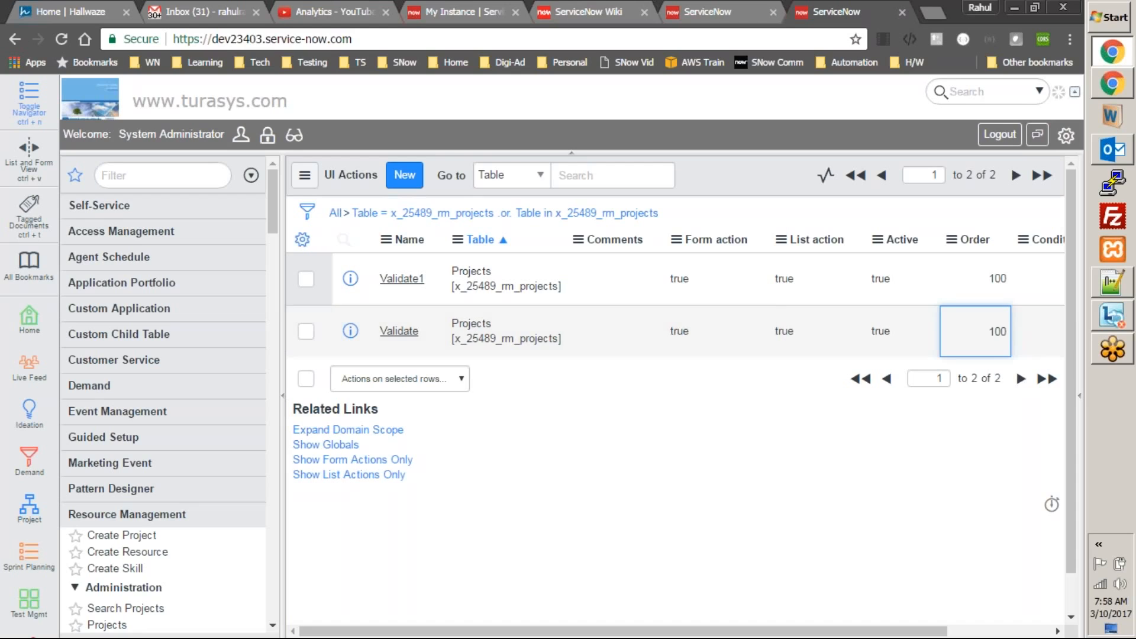
click(742, 10)
right_click(788, 169)
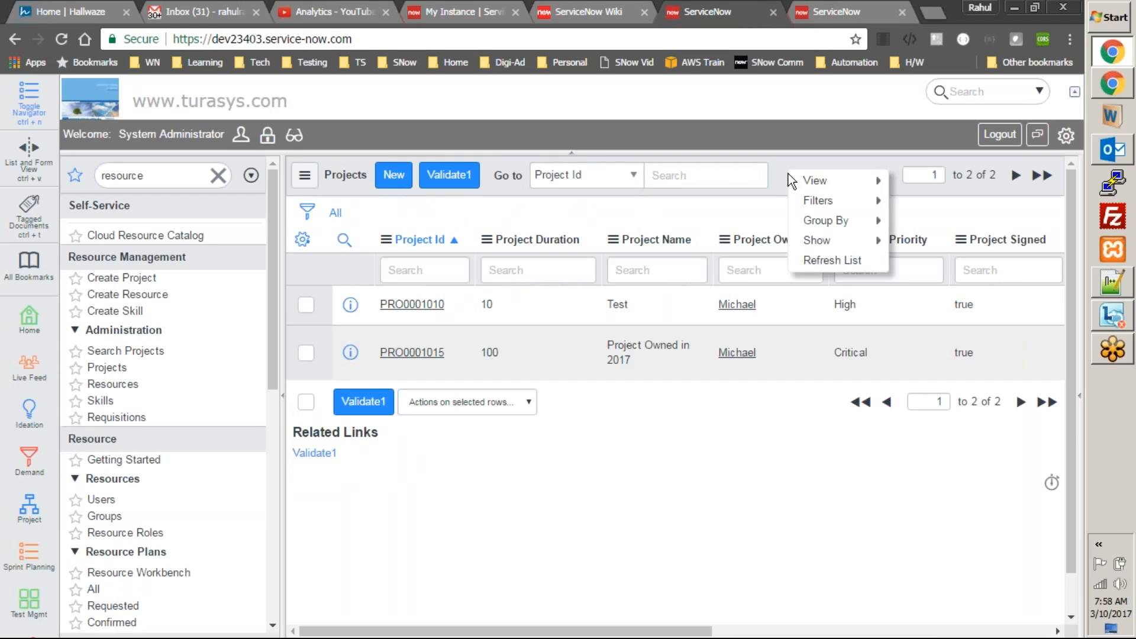
click(840, 260)
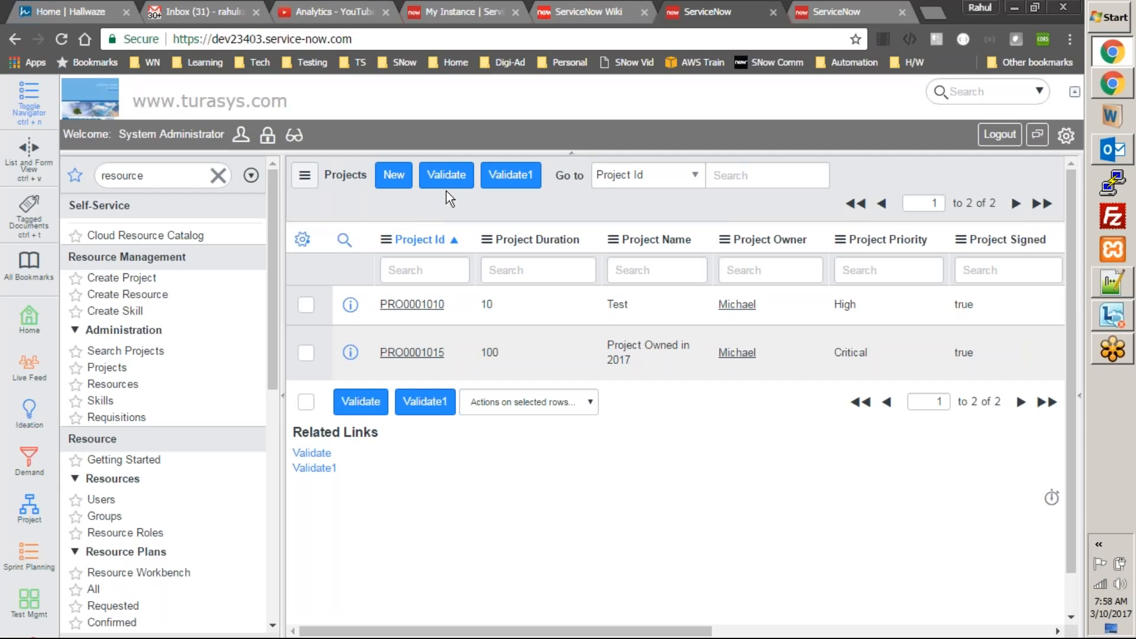
- Open the UI Actions configured for the Projects table from the Projects list and review them
right_click(677, 243)
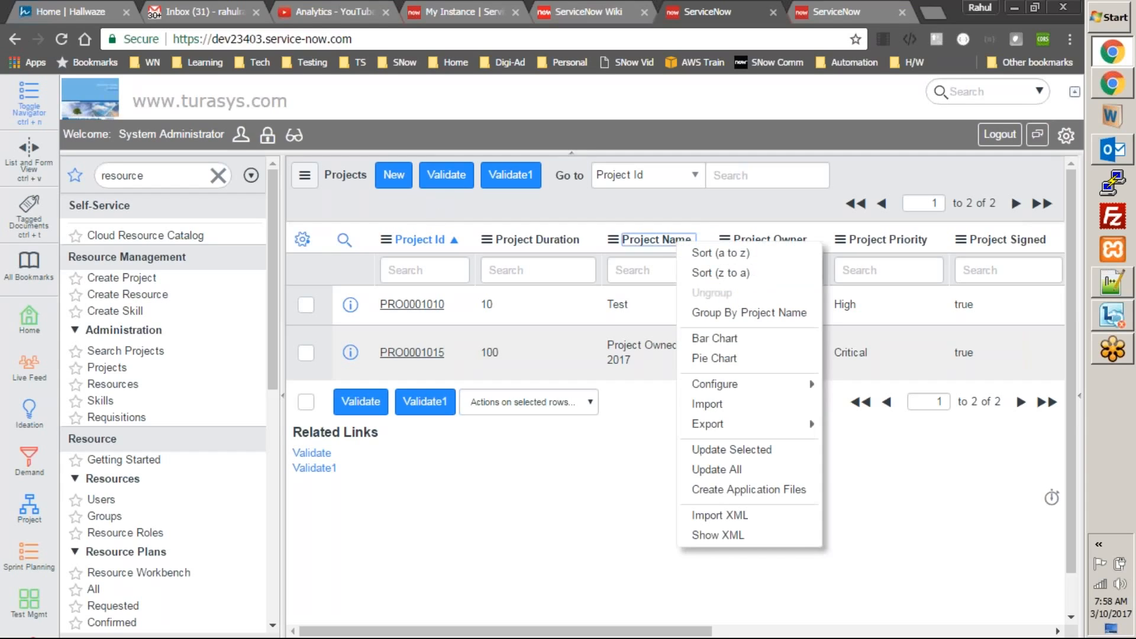
mouse_move(765, 385)
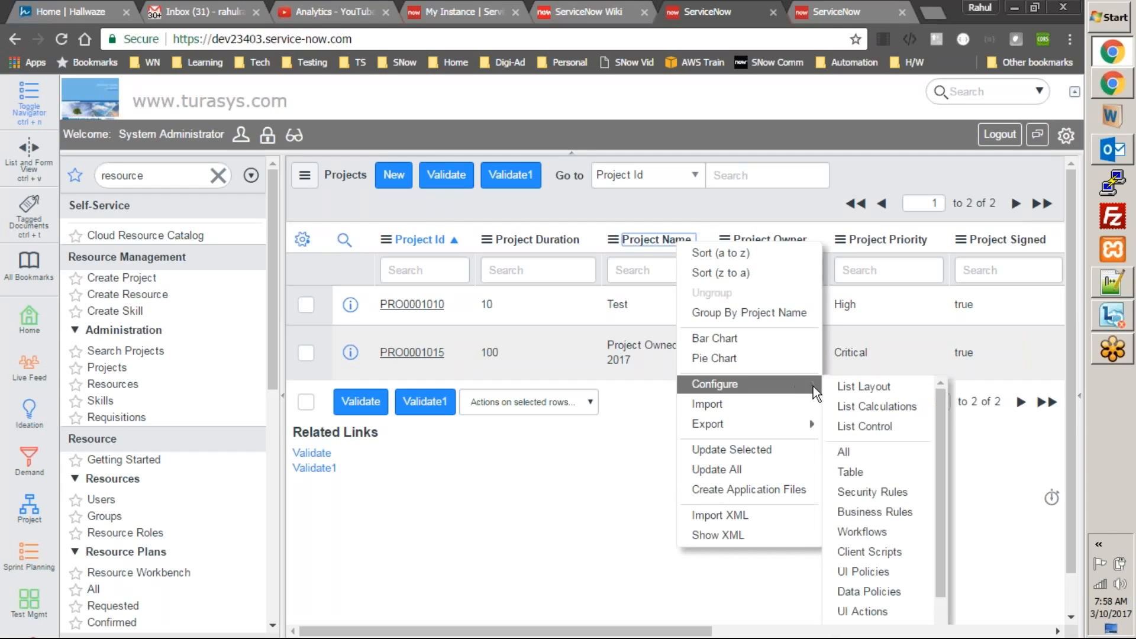
click(895, 613)
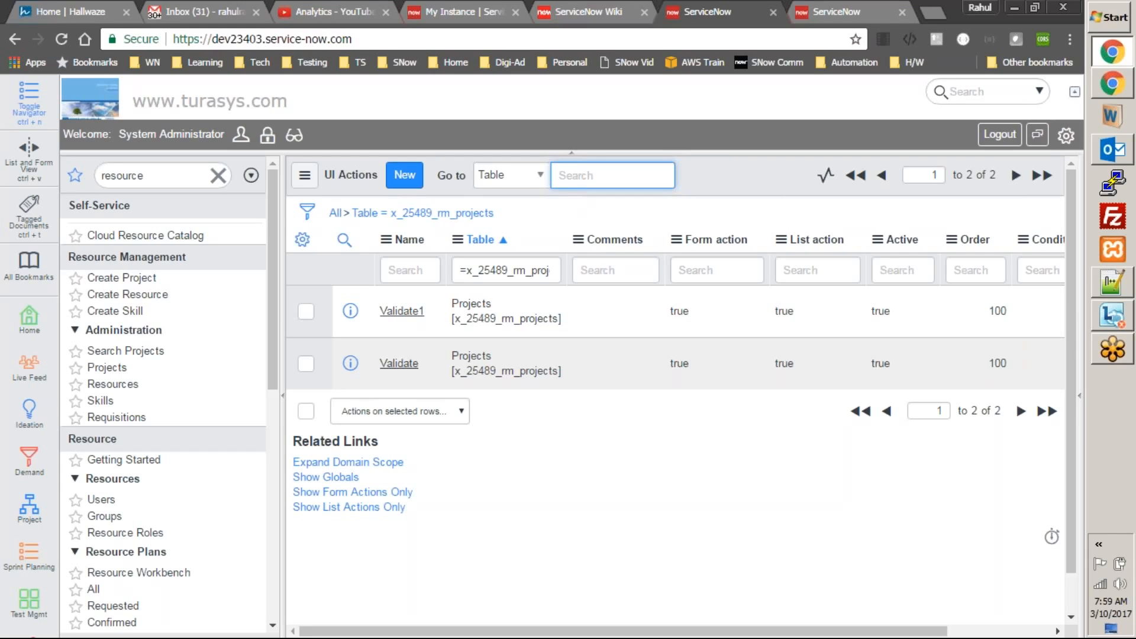
click(743, 178)
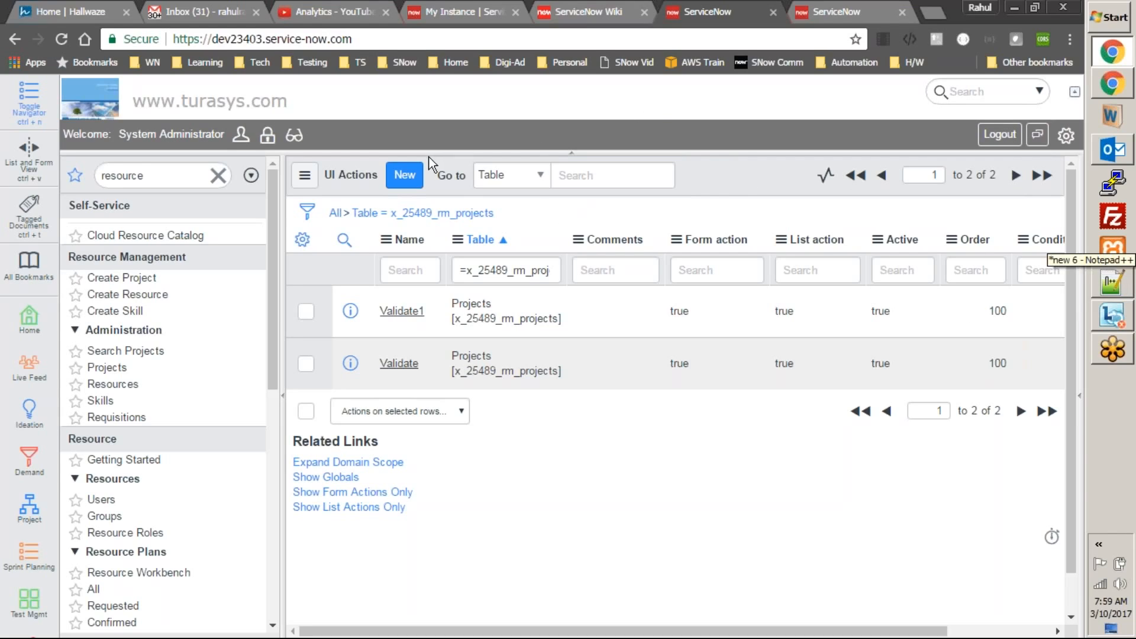
- Open the System Definition Tables list and search it by name for "global"
double_click(184, 171)
key(BackSpace)
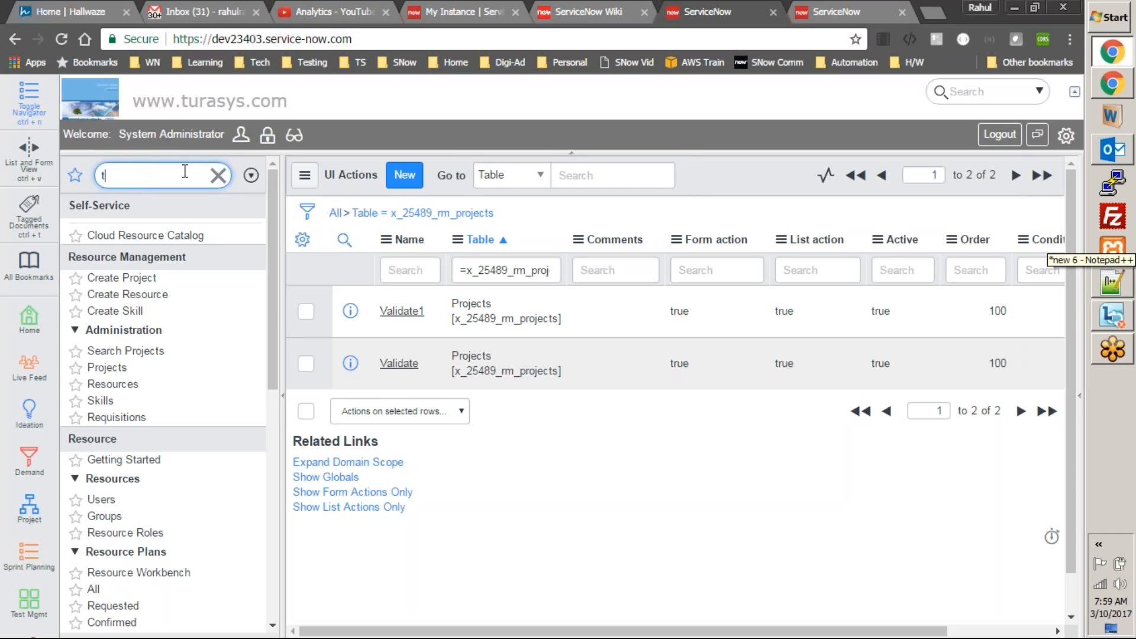
text(tables)
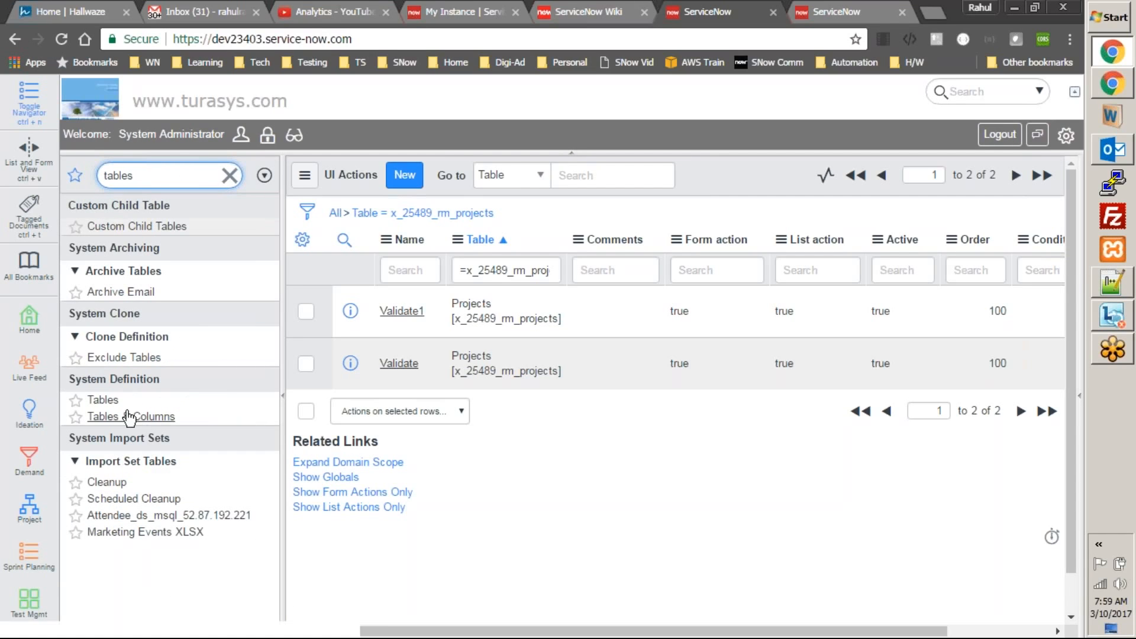
click(106, 401)
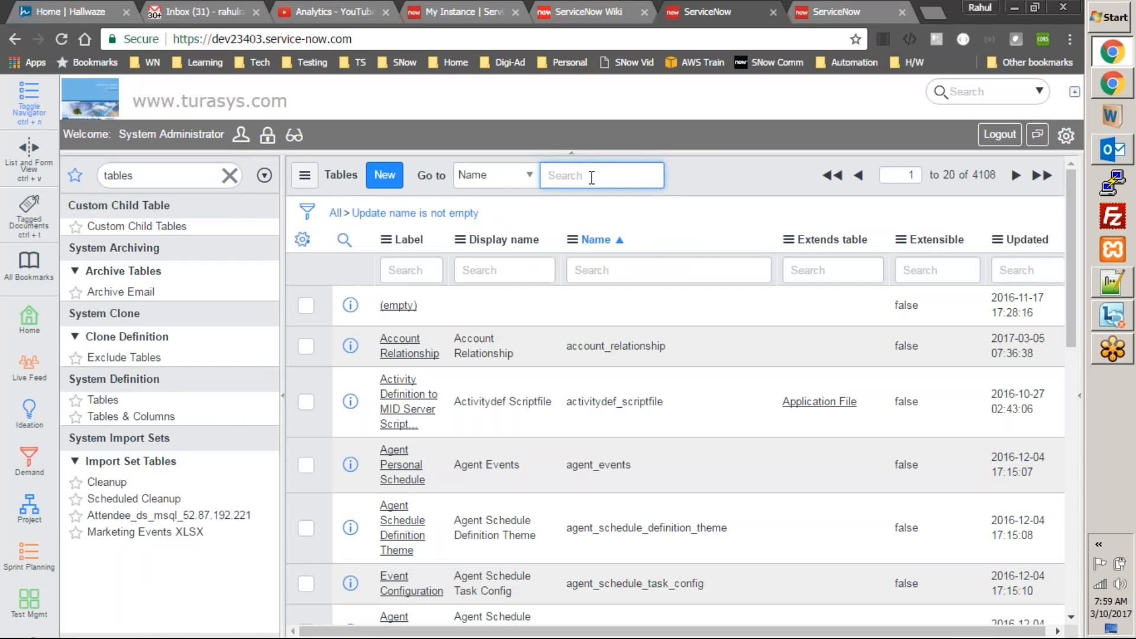
text(global)
key(Return)
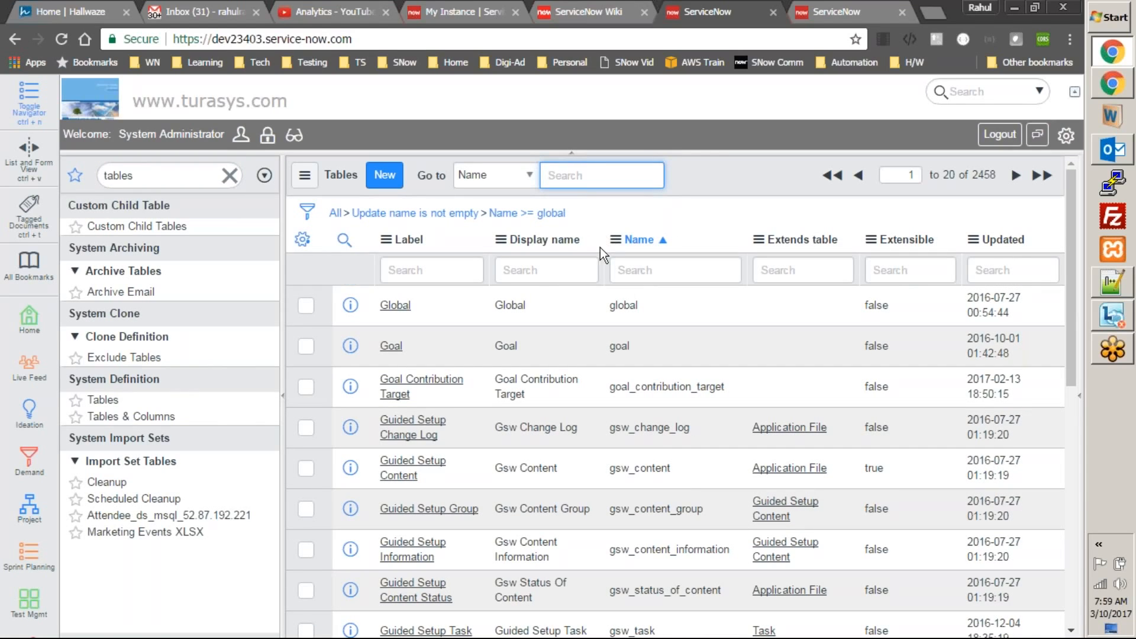
- Open the Global table record and examine its columns, controls and application access settings
click(395, 305)
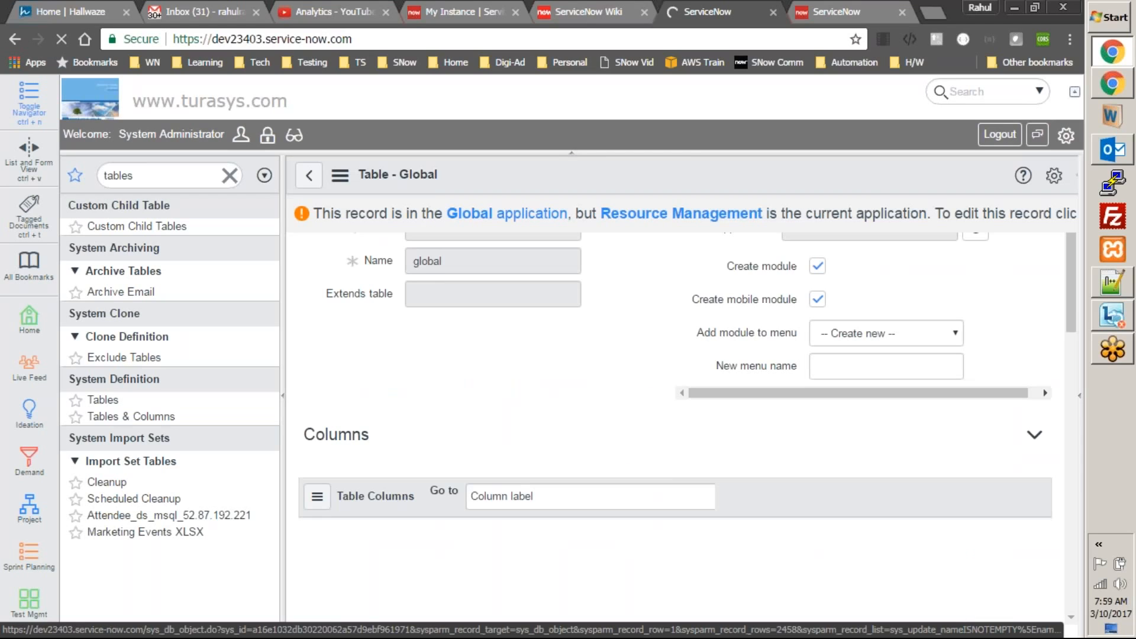
scroll(773, 385, down, 4)
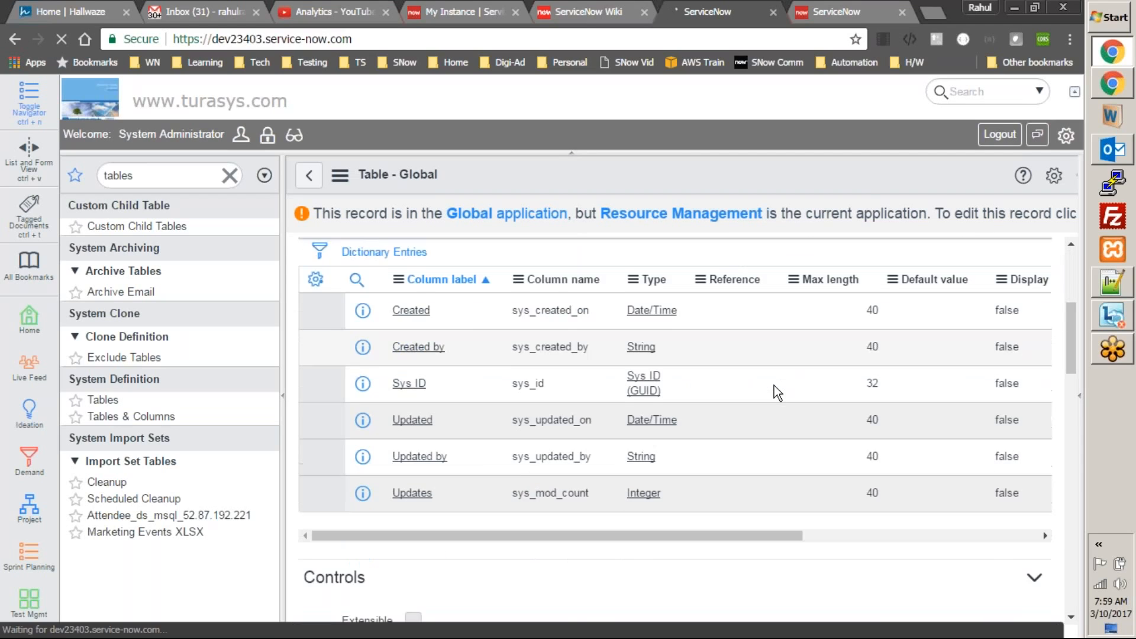
scroll(773, 385, down, 5)
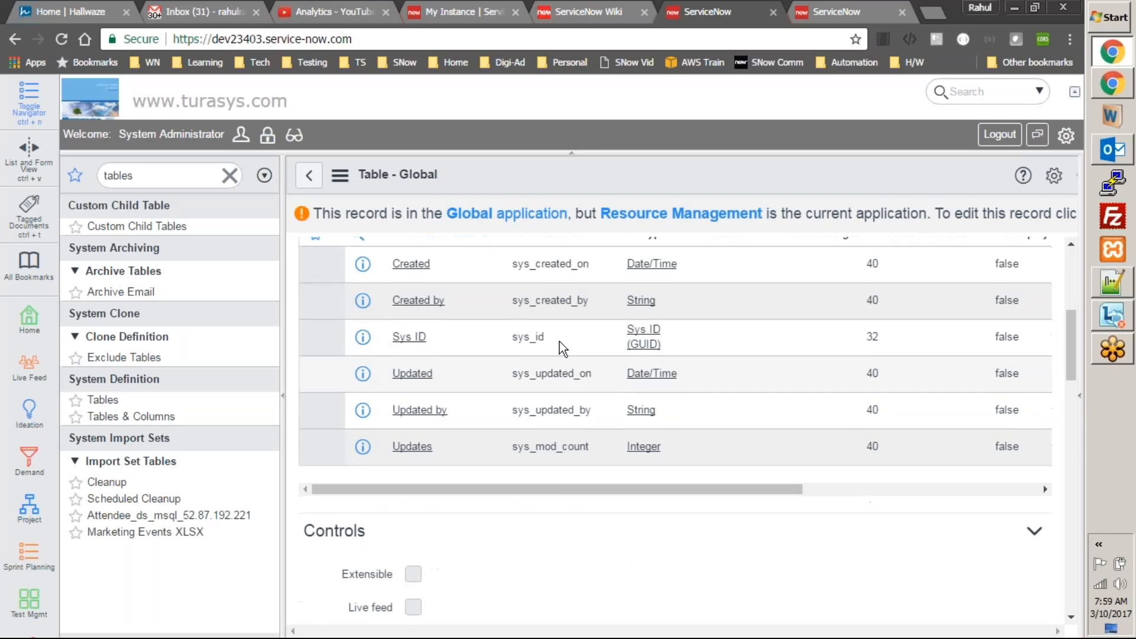
scroll(559, 342, down, 5)
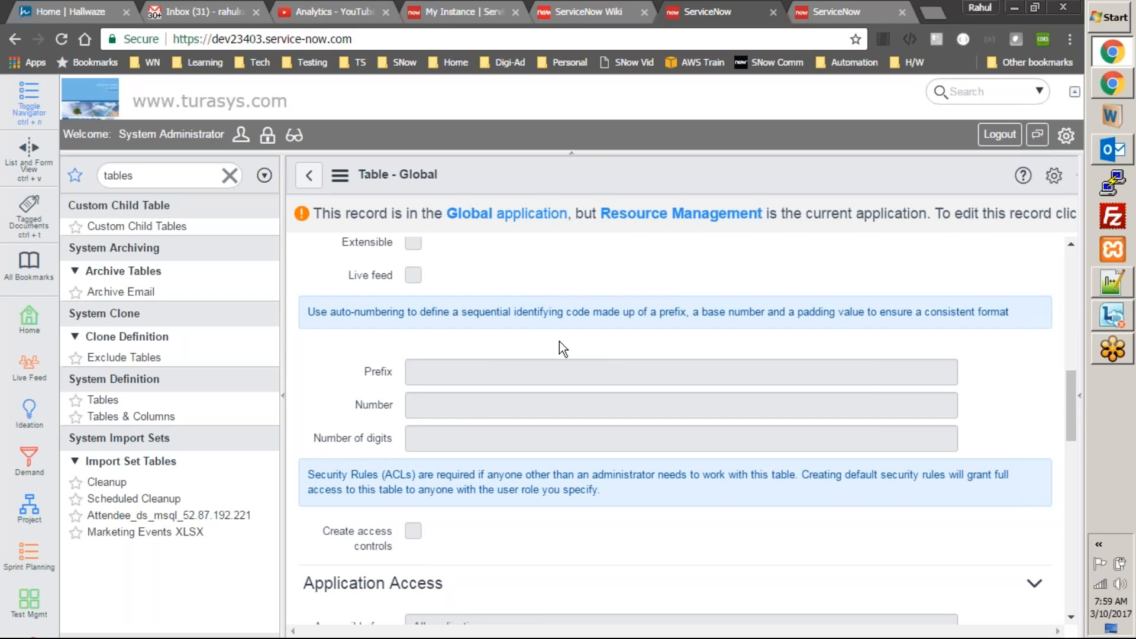
- Open the Validate1 UI action, search its Table choices for "globa", and leave the form without changing the table
click(763, 13)
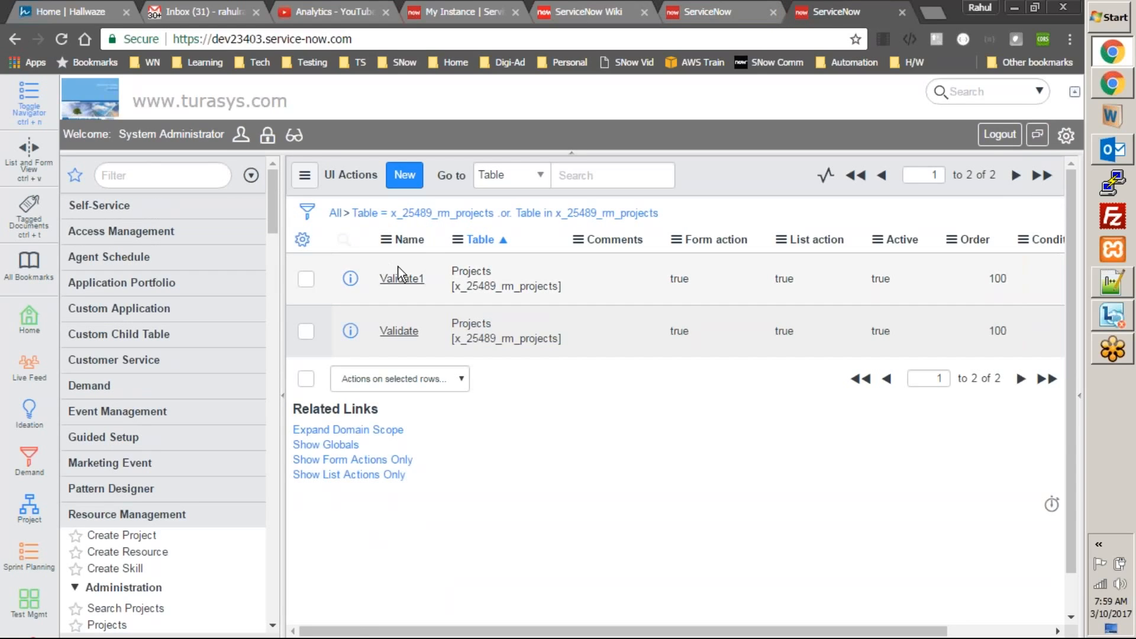
click(416, 289)
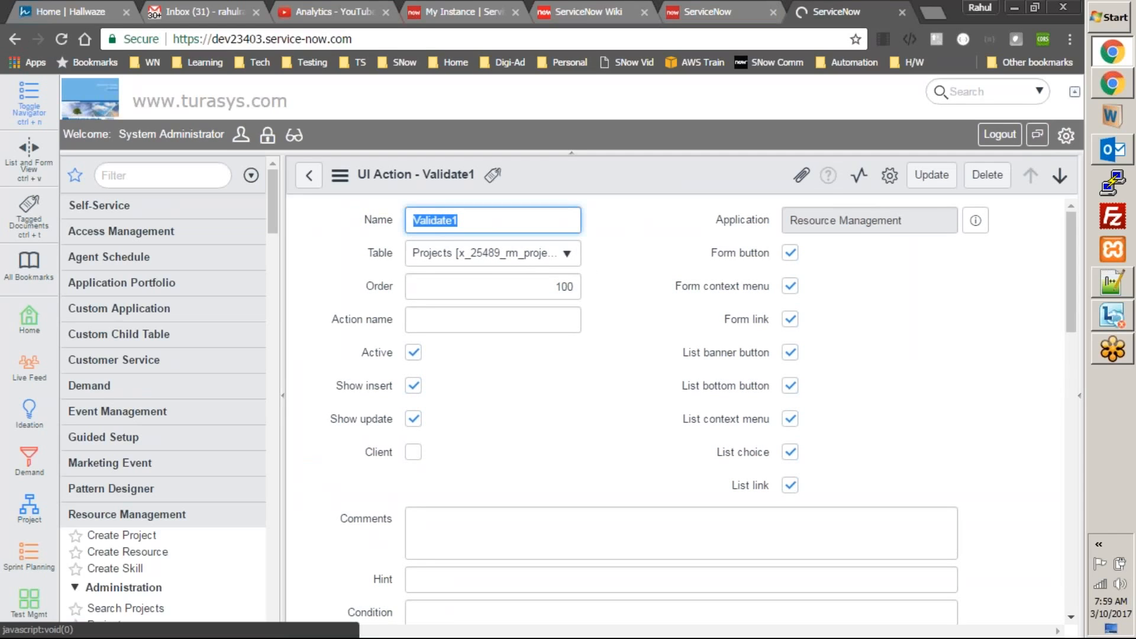
click(497, 254)
text(globa)
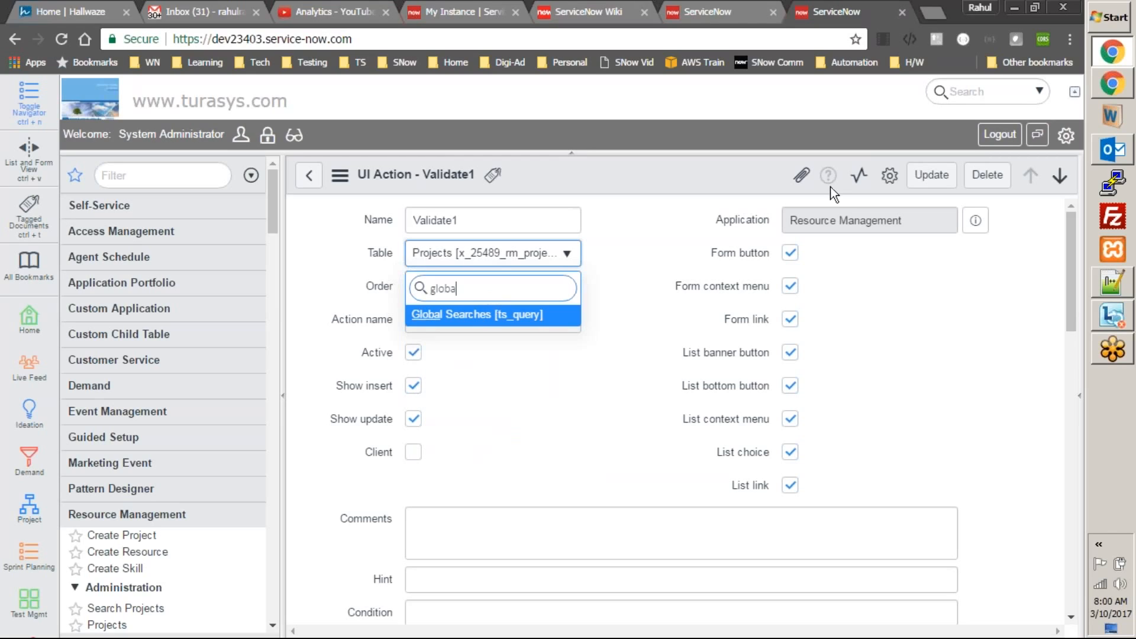
key(BackSpace)
key(BackSpace)
key(BackSpace)
key(BackSpace)
key(BackSpace)
click(665, 265)
click(97, 97)
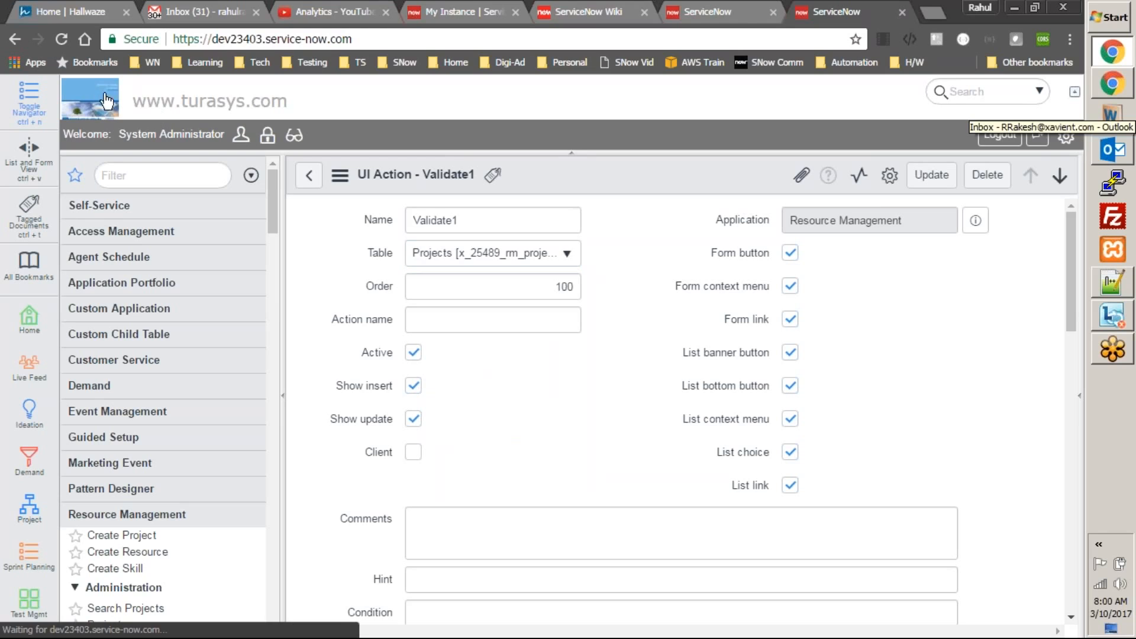
- Switch the current application scope from Resource Management to Global and dismiss the update set notice
click(1067, 137)
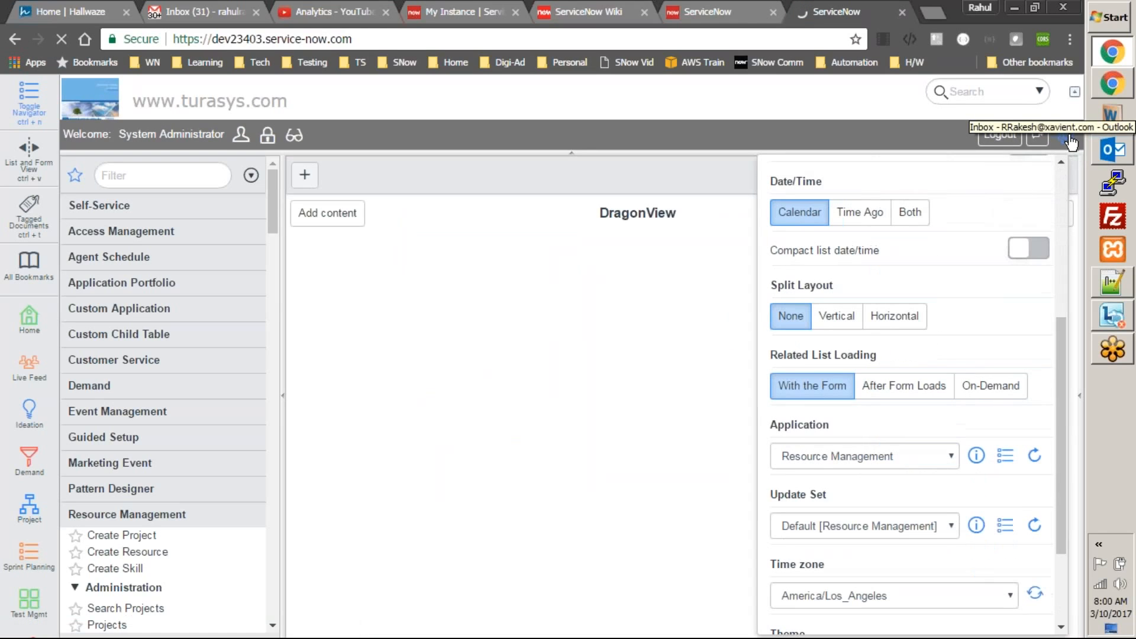
click(899, 456)
scroll(828, 204, up, 1)
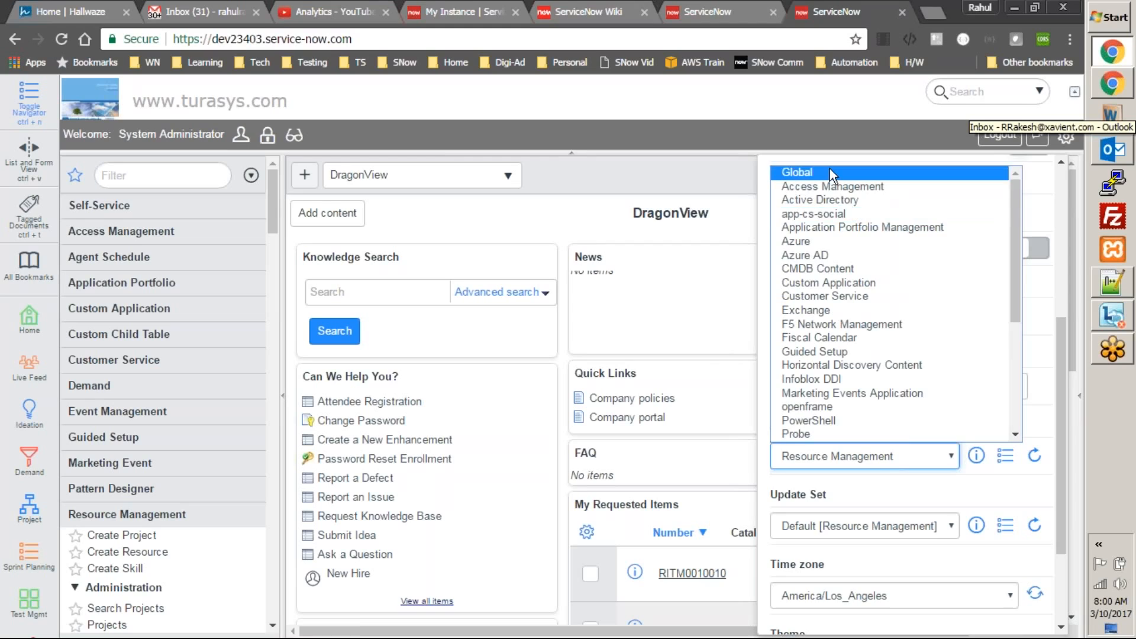
click(835, 171)
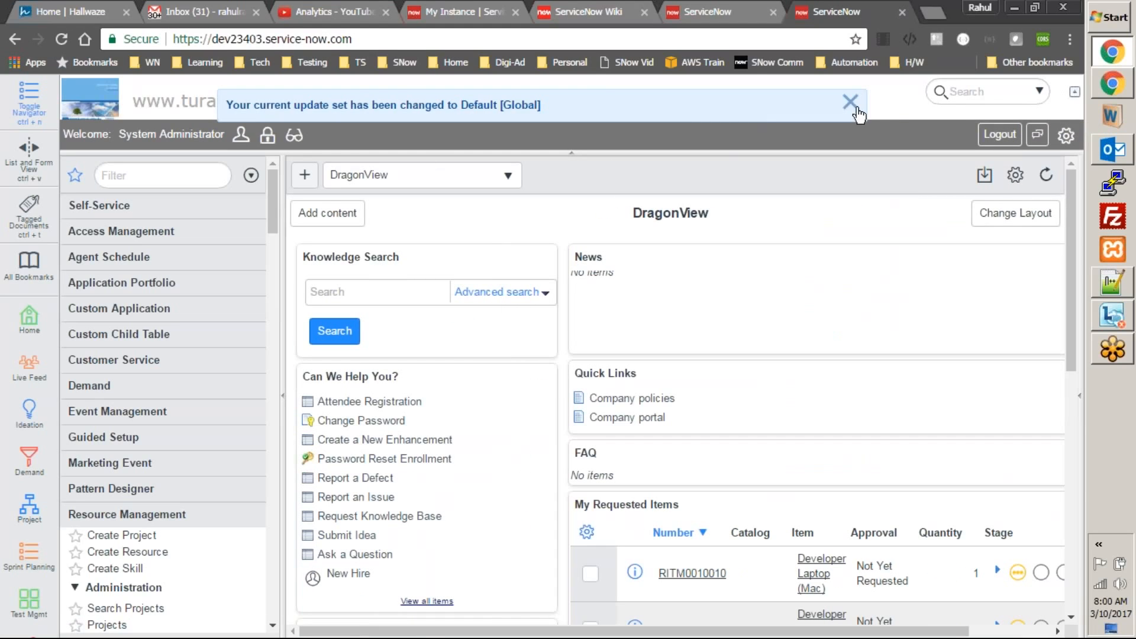
click(855, 109)
- Find UI Actions under System Definition and start a new UI action record
click(210, 171)
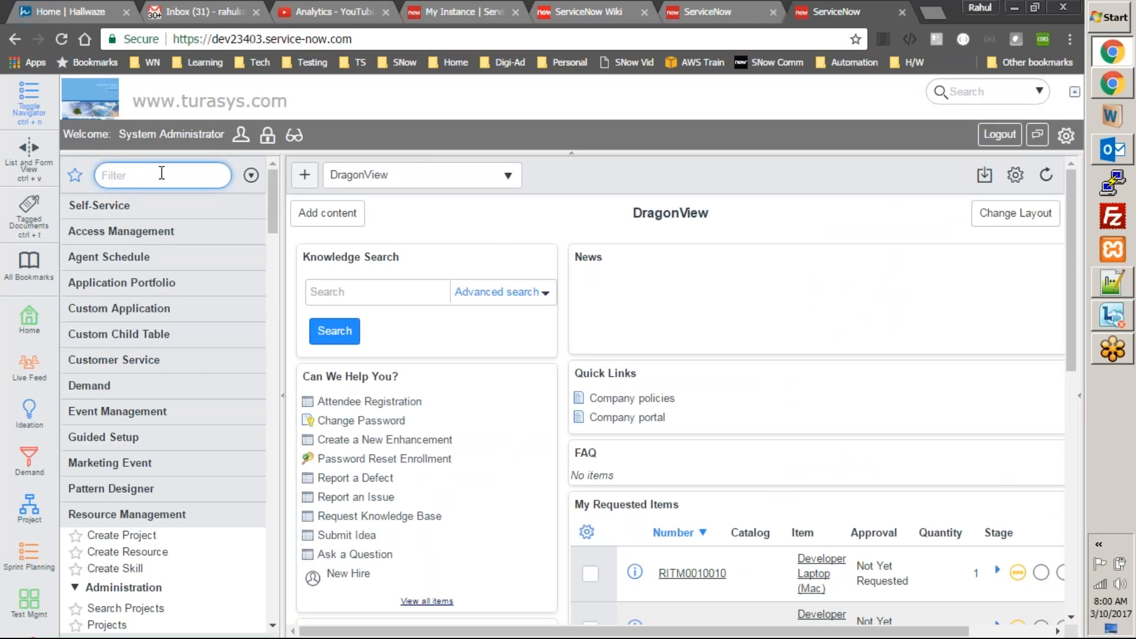
text(ui actions)
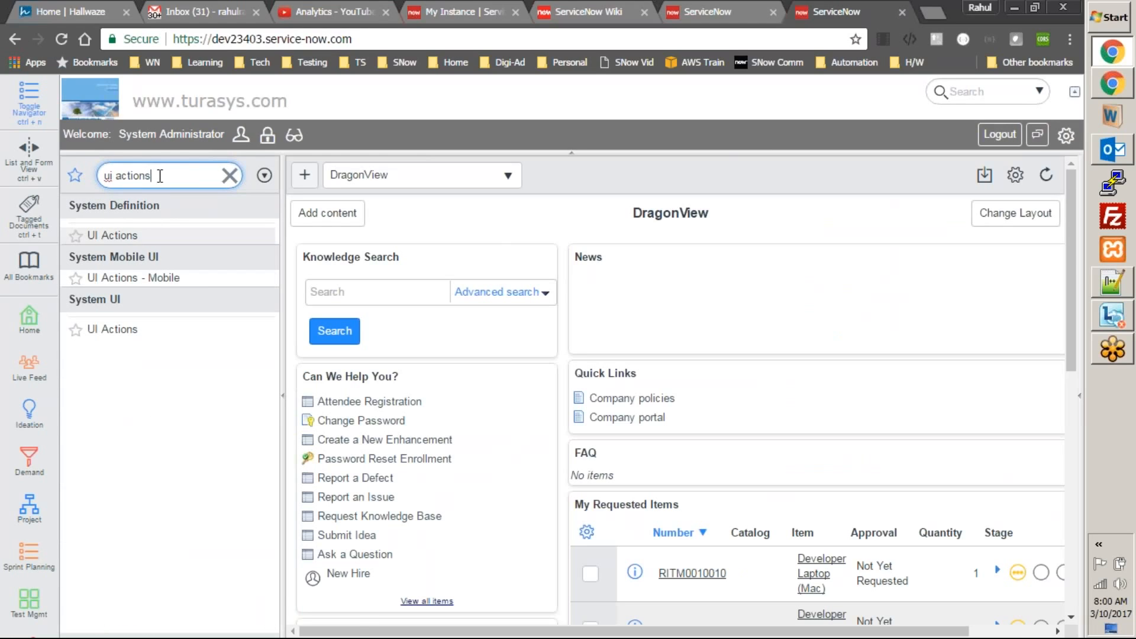
click(112, 236)
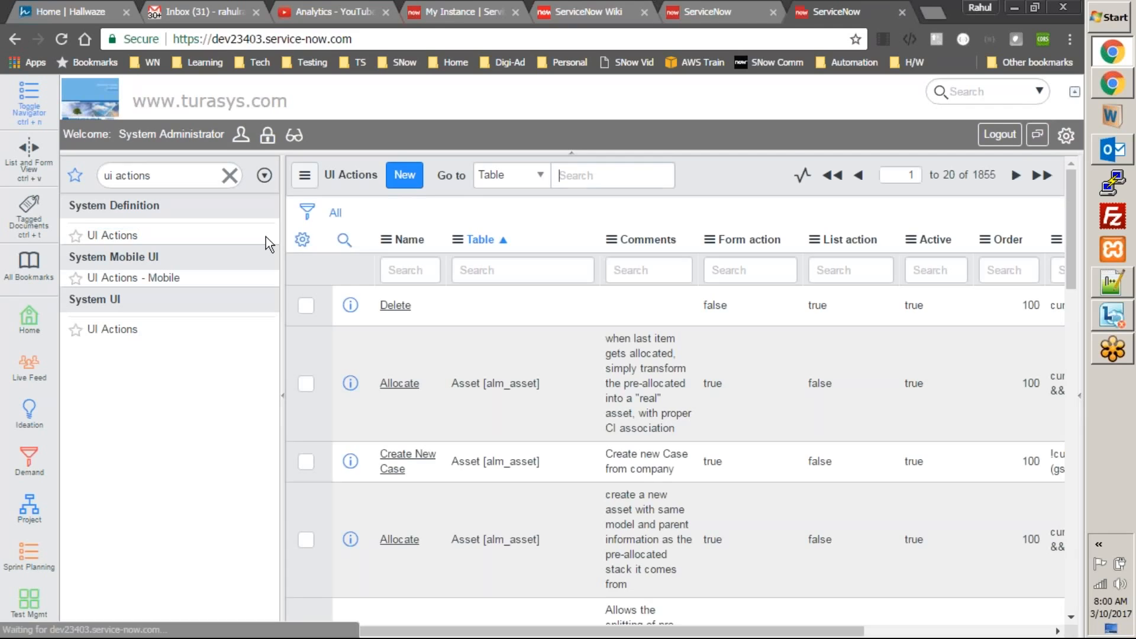
click(416, 183)
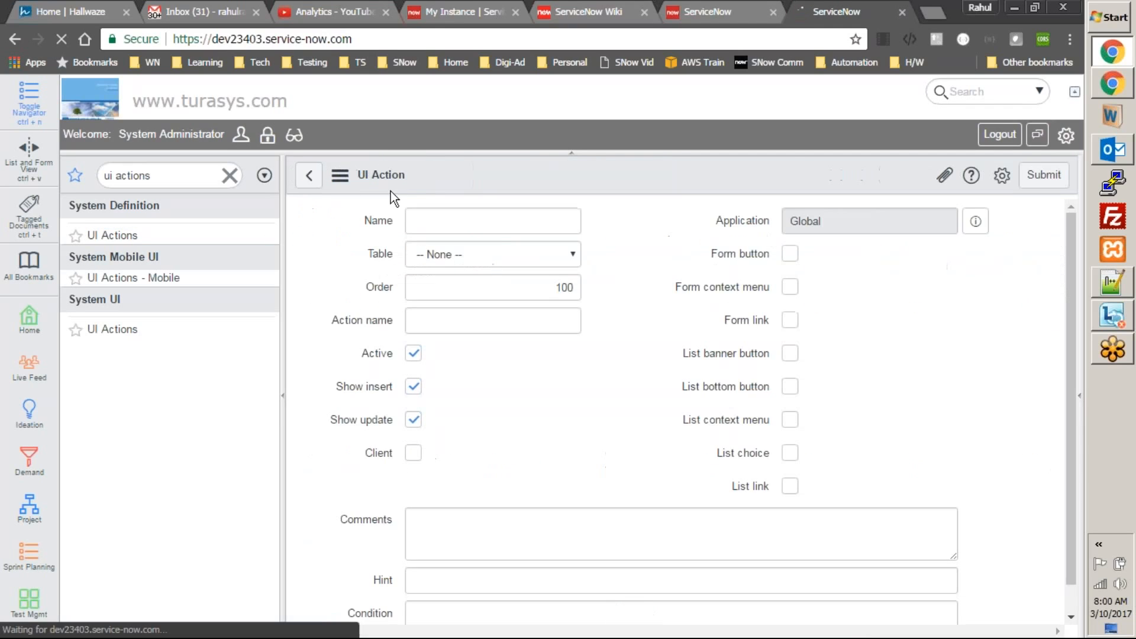
- Name the new UI action Old and set its table to Global [global]
text(Old)
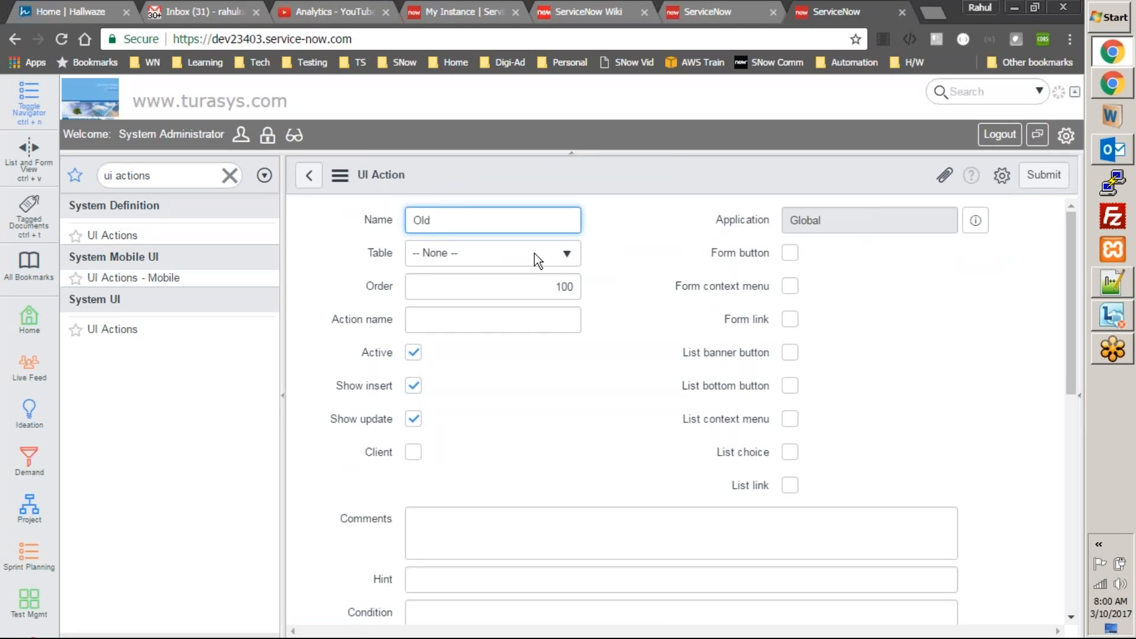
click(493, 253)
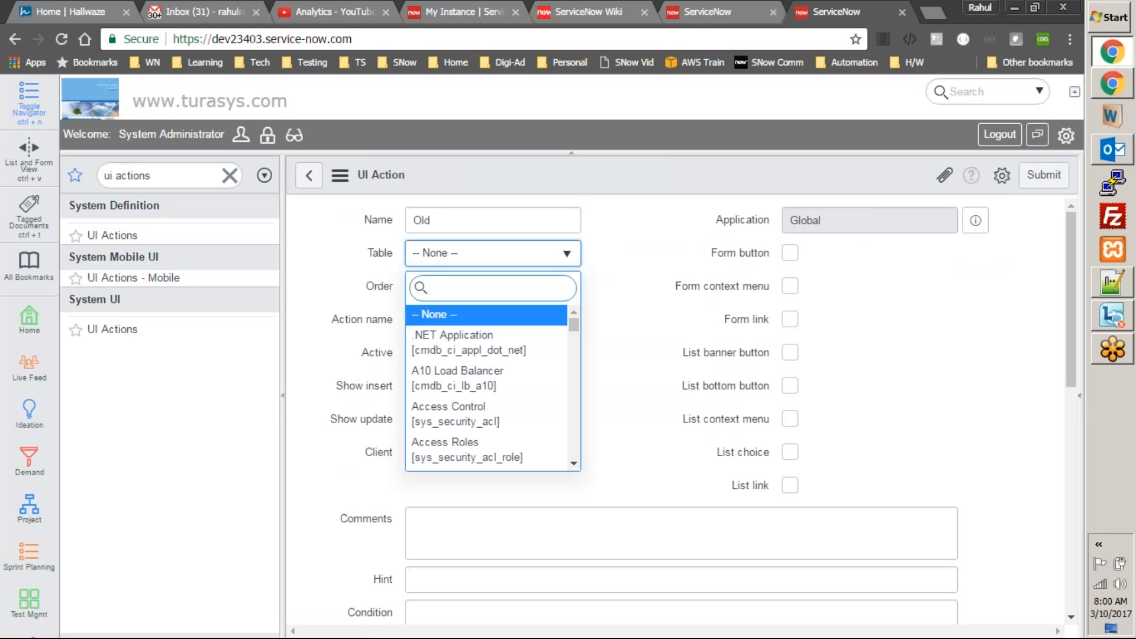
text(old)
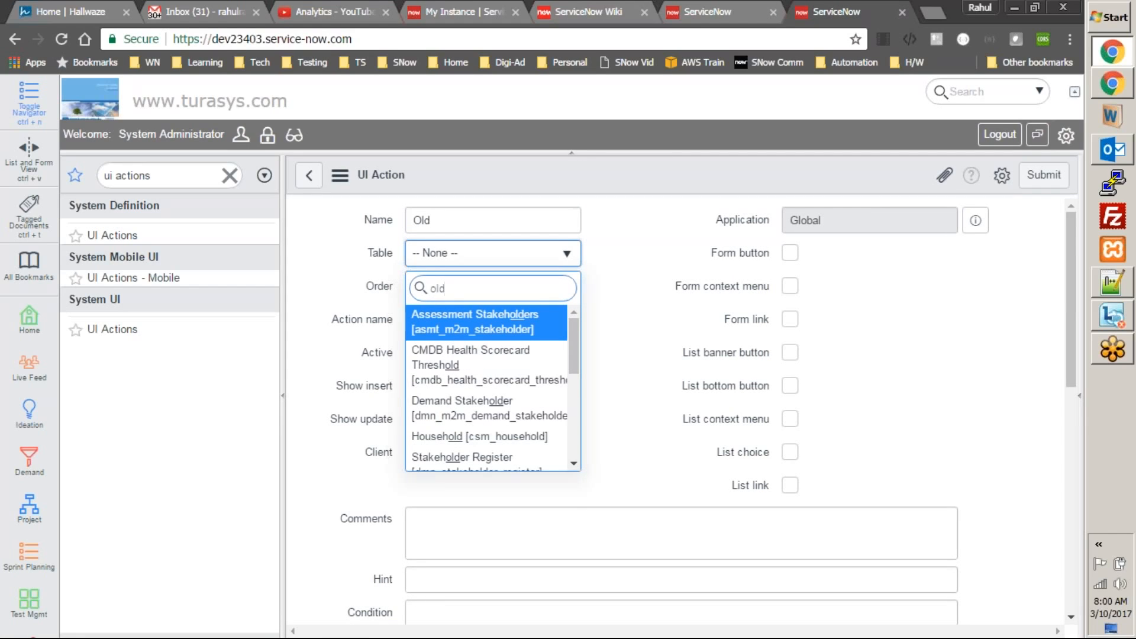
key(ctrl+a)
text(global)
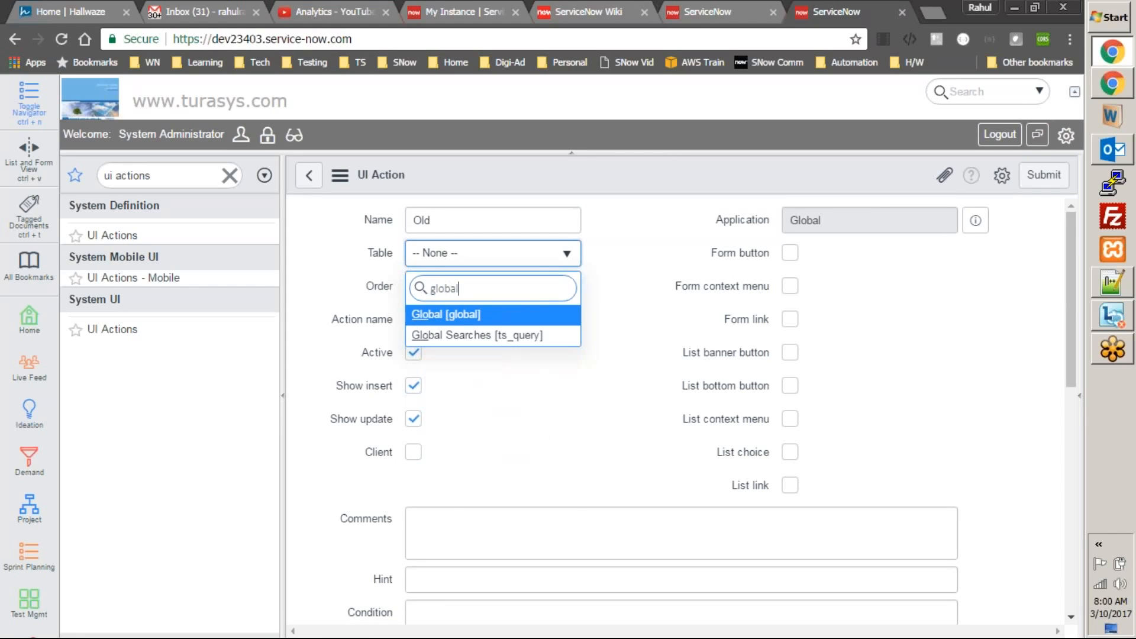
click(483, 314)
- Make the Old UI action a List banner button, leave Form button unchecked, and submit the record
click(965, 310)
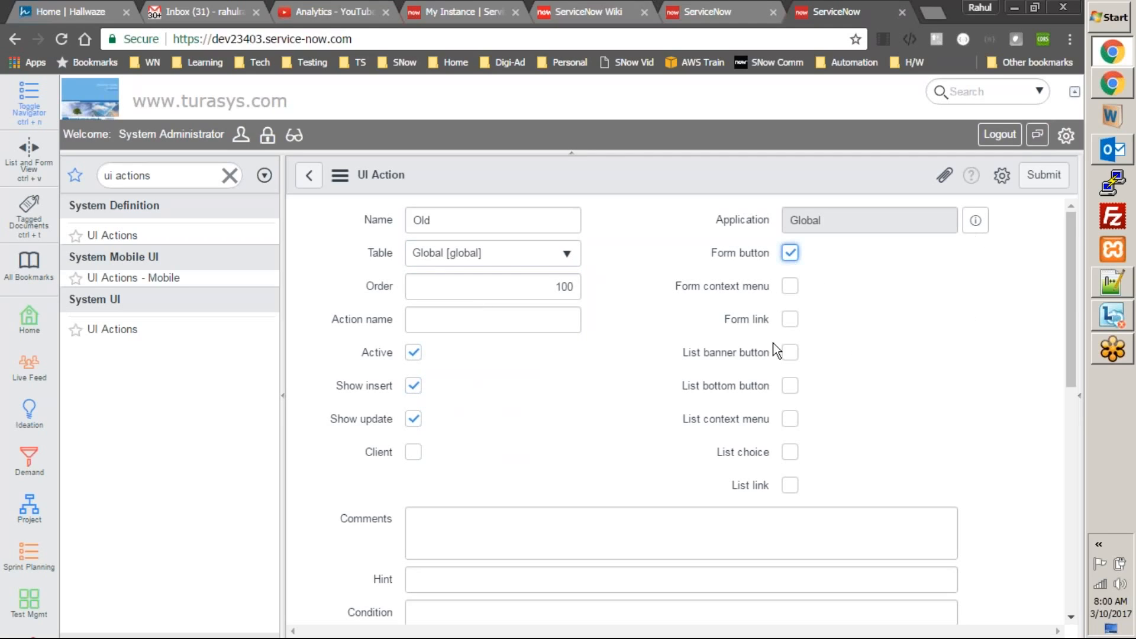
click(790, 353)
click(790, 253)
click(1042, 175)
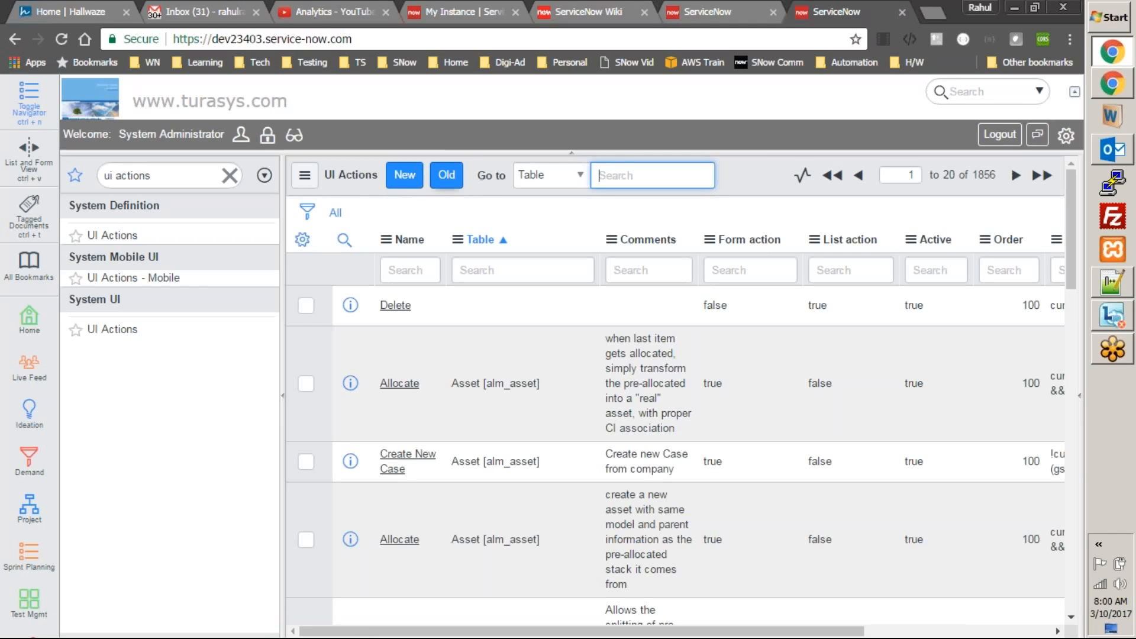
- Open the Projects and Resources lists under Resource Management to check their banners for the Old button
click(229, 176)
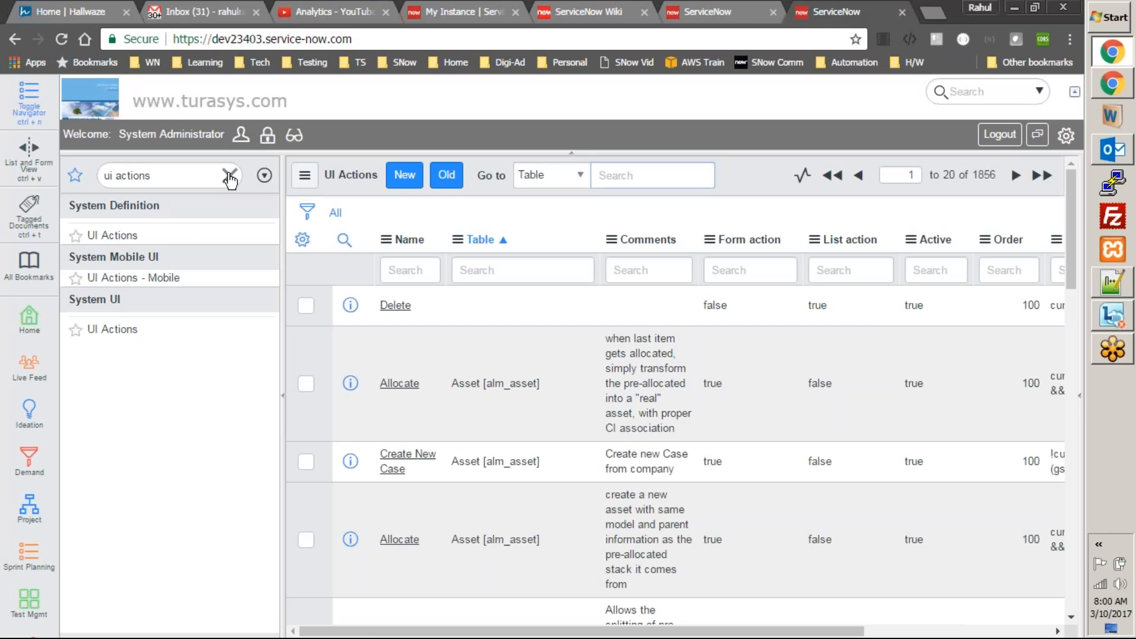
click(229, 176)
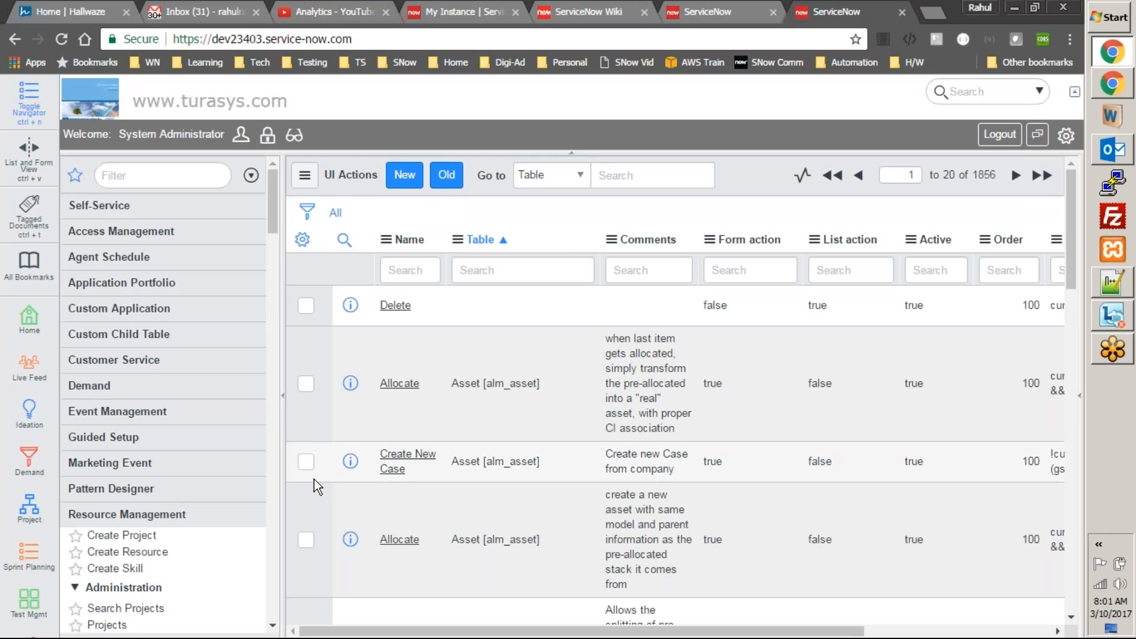
click(109, 625)
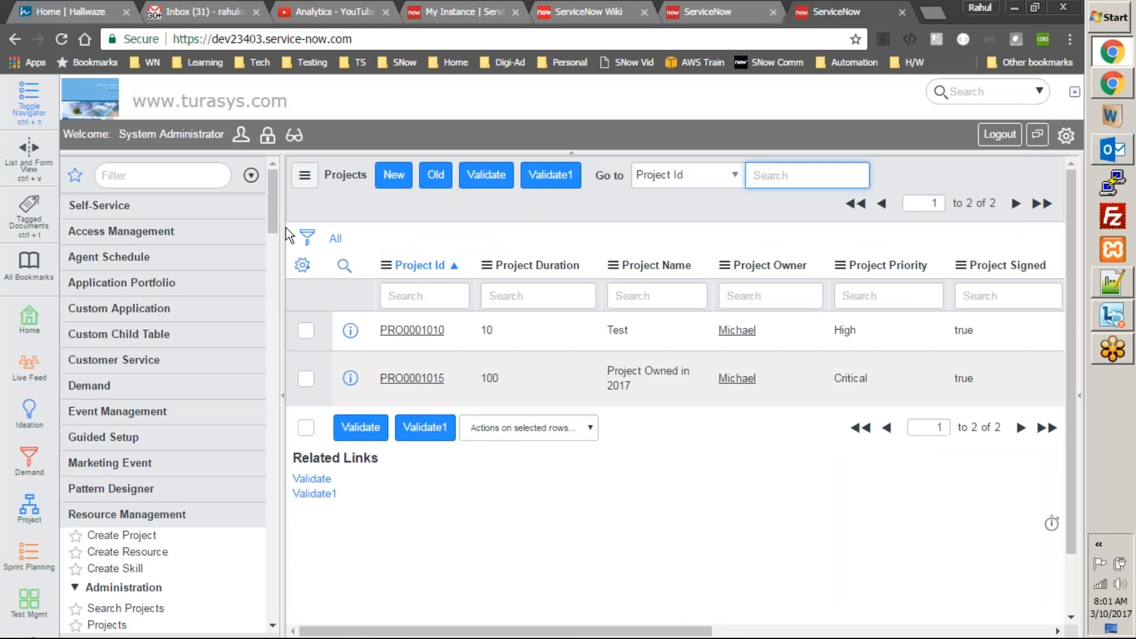
drag(276, 201, 272, 236)
click(107, 383)
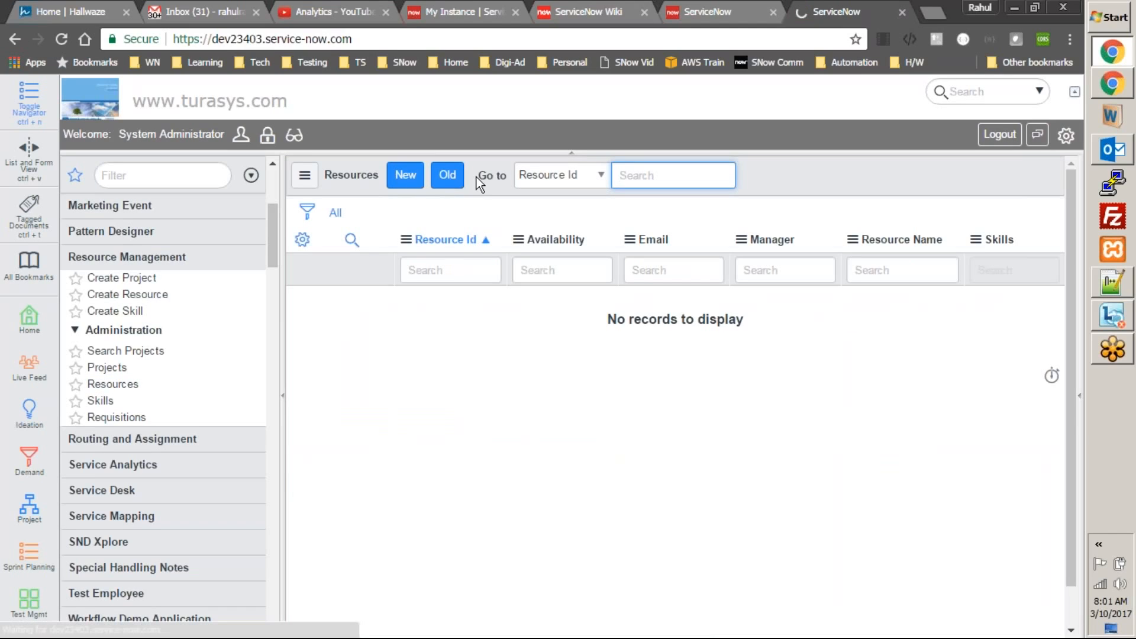
- Check the list of all change requests for the Old button, and view the Change Properties page
click(166, 175)
text(chang)
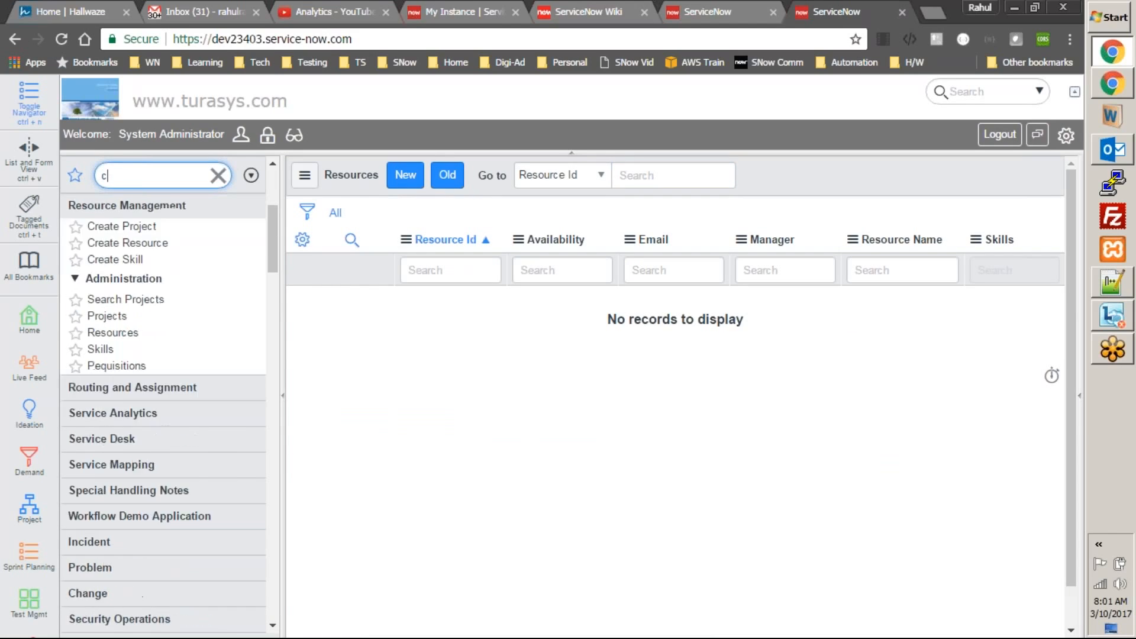
text(e)
click(93, 250)
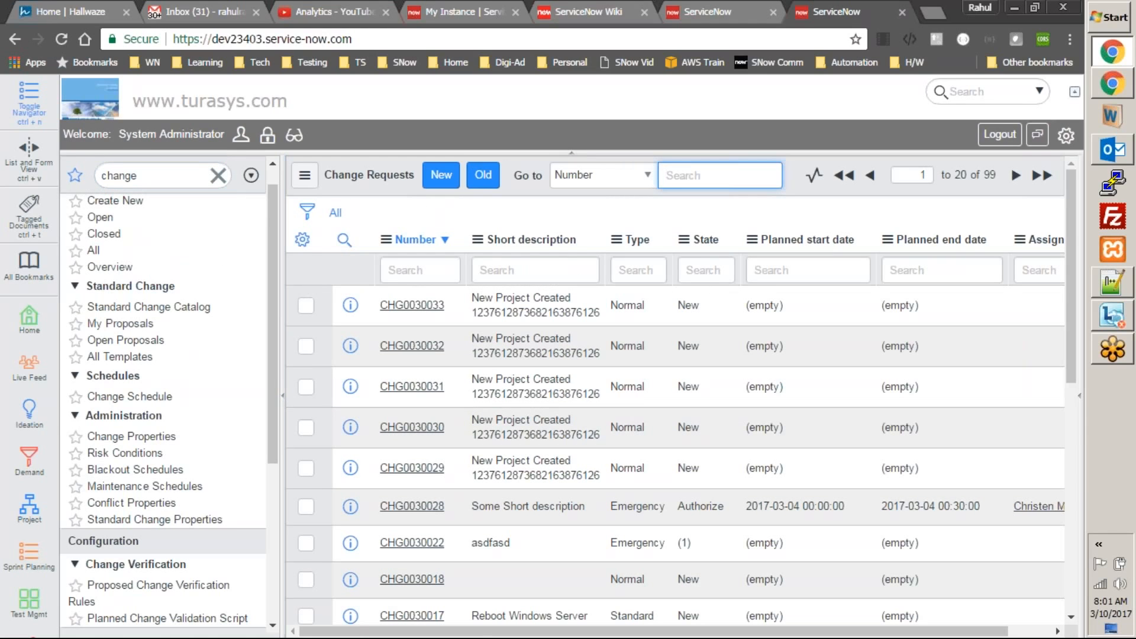
click(132, 437)
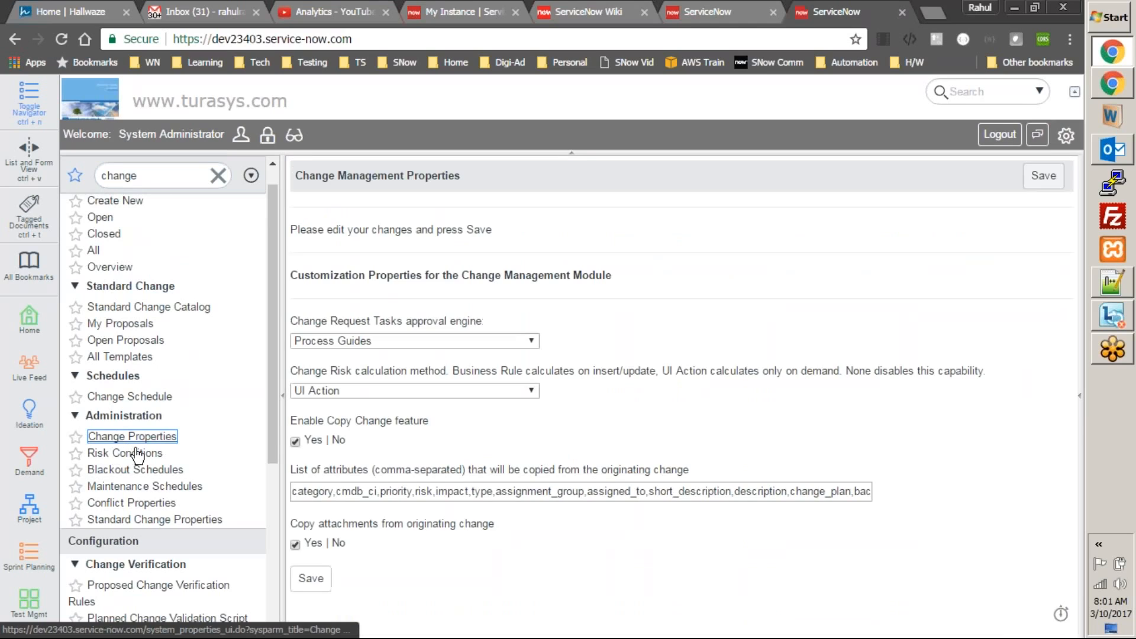
scroll(158, 477, down, 5)
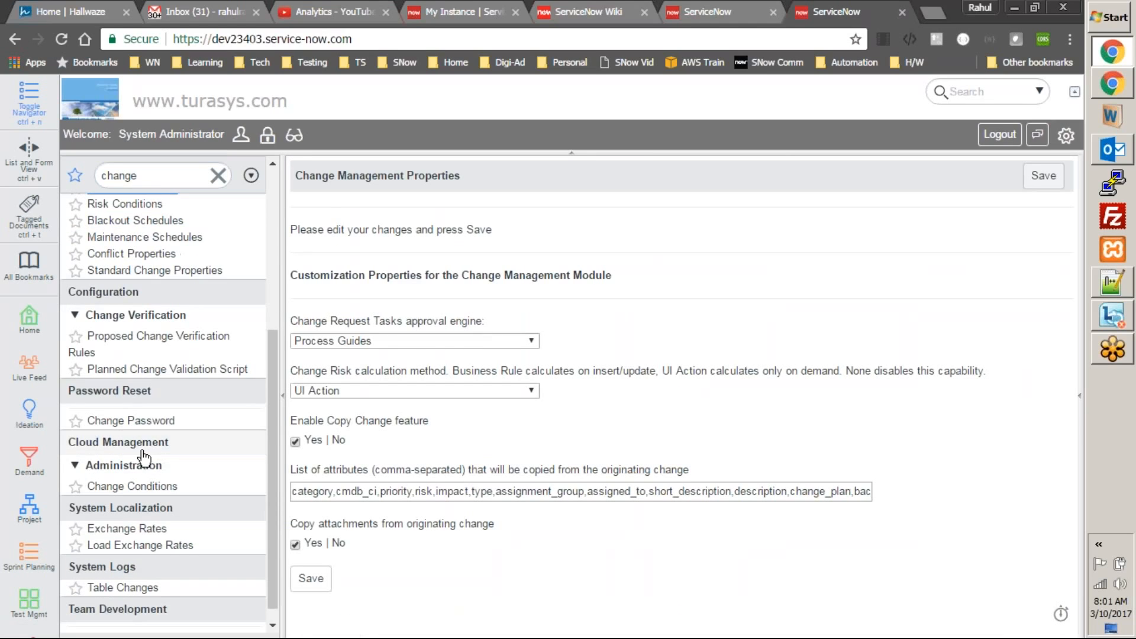
scroll(155, 520, up, 5)
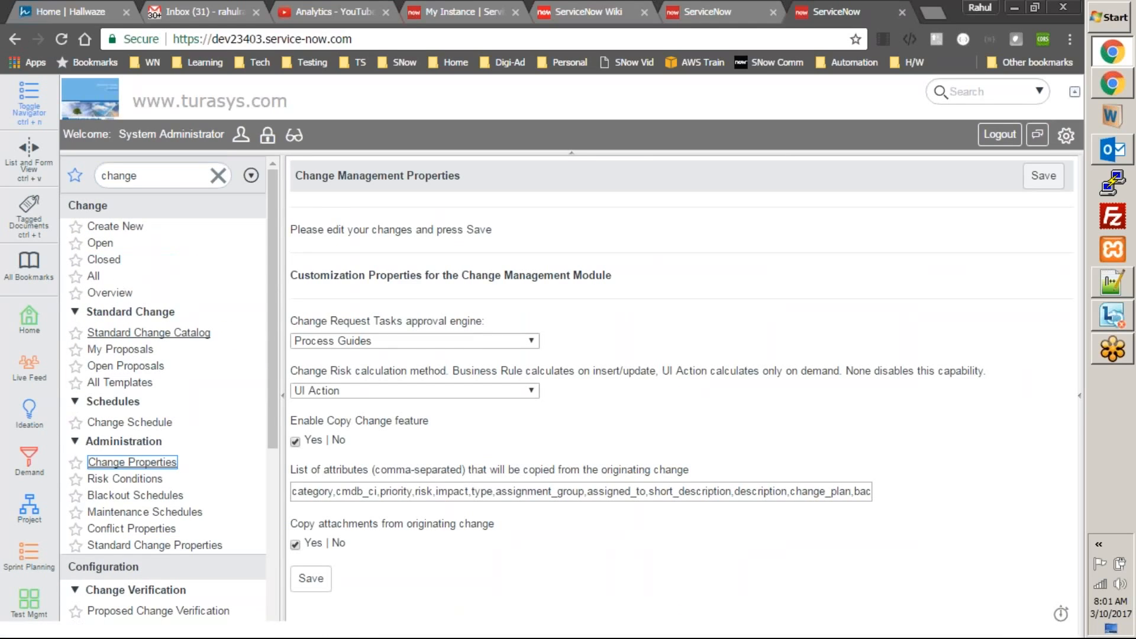
- Open the list of all problems and try the Old action twice without selecting any records, dismissing each alert
click(201, 176)
text(problem)
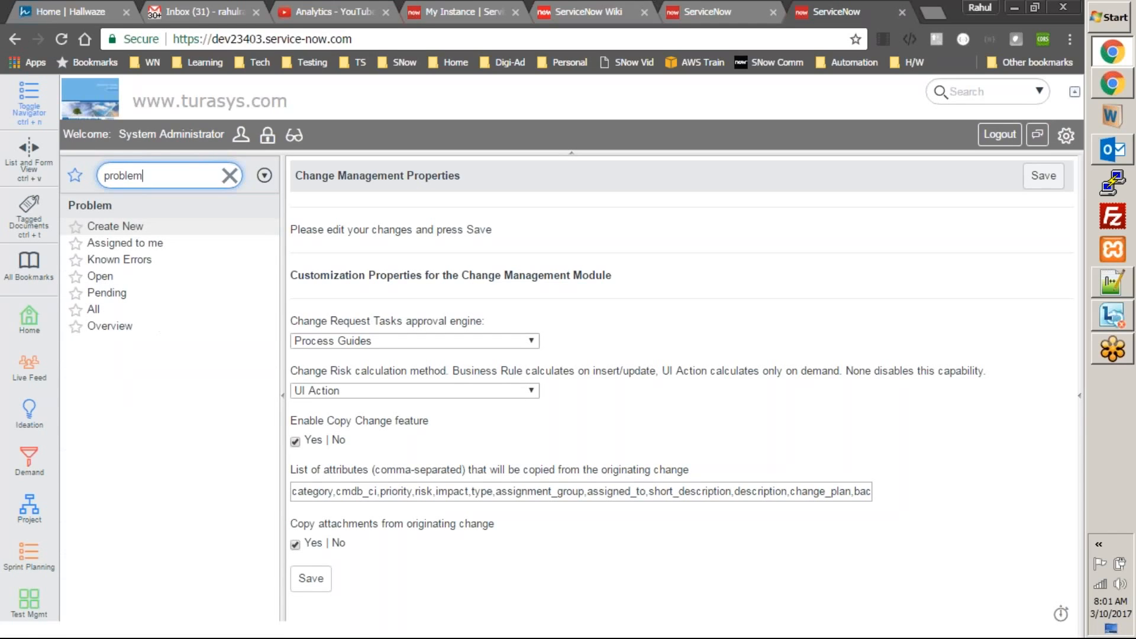
click(94, 310)
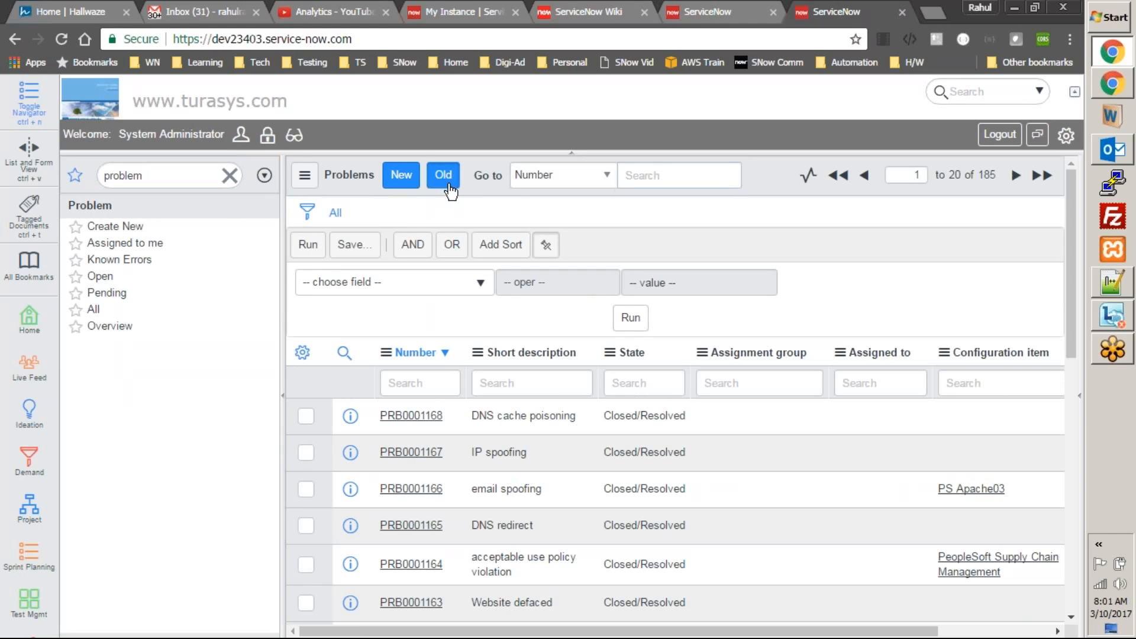
click(449, 186)
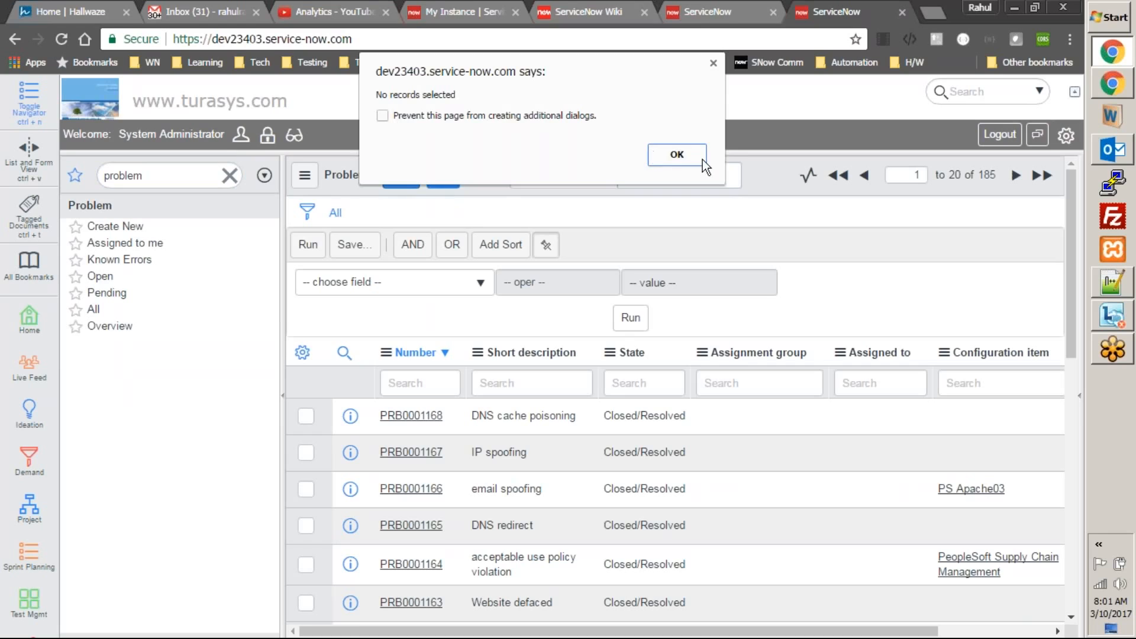
click(700, 158)
click(450, 176)
click(676, 155)
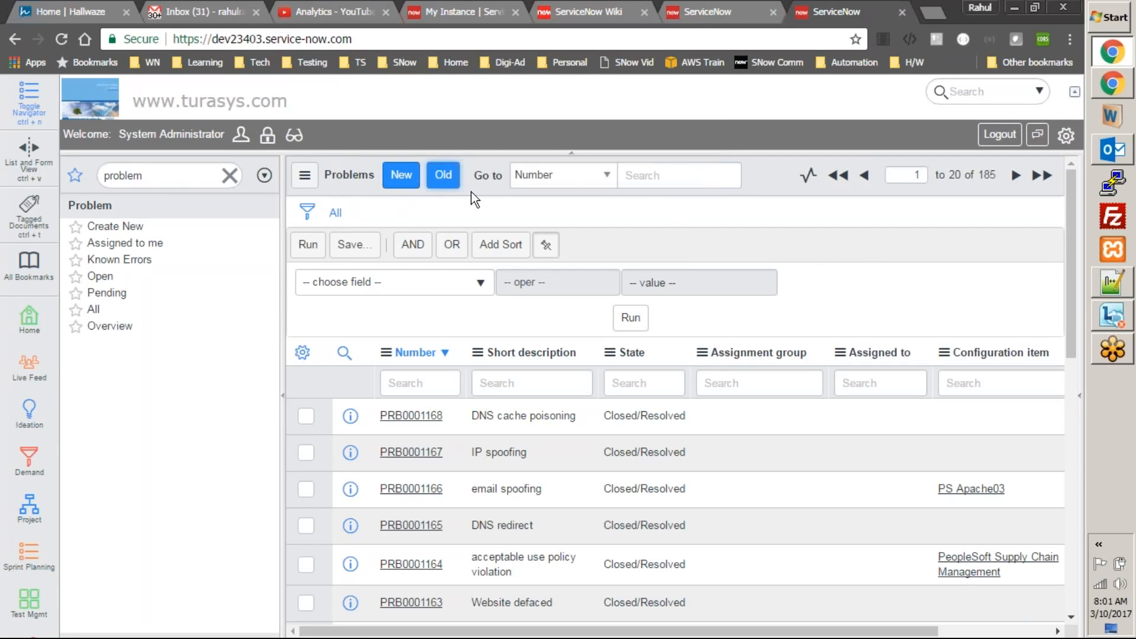
- Open the System Definition UI Actions list and go to the entries whose Table starts from Global
click(230, 176)
click(204, 184)
text(ui)
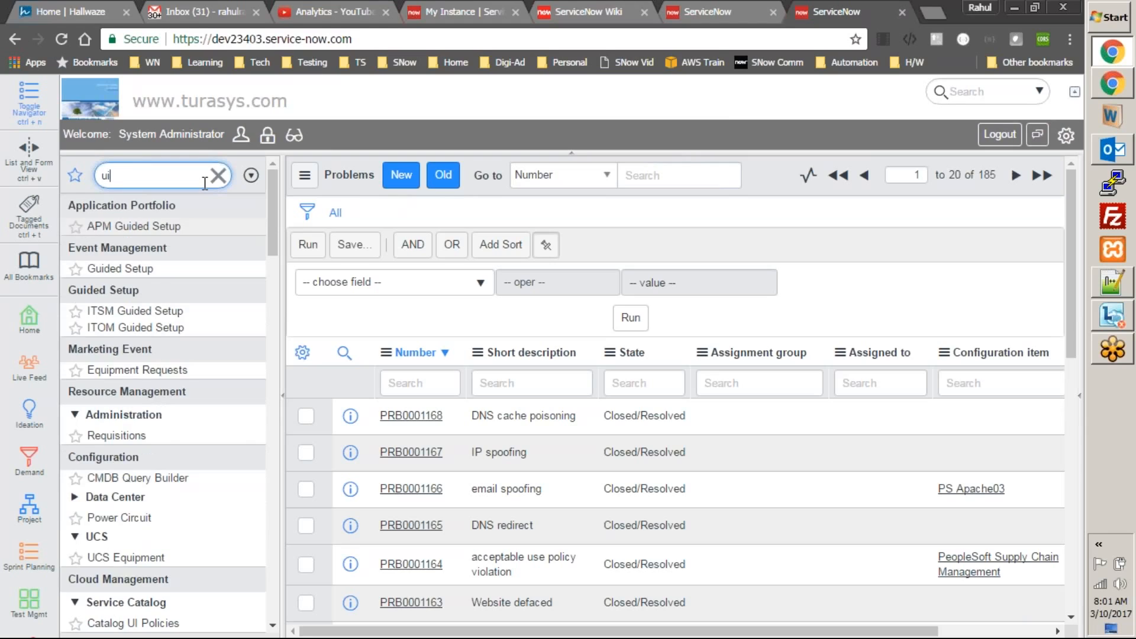
text( action)
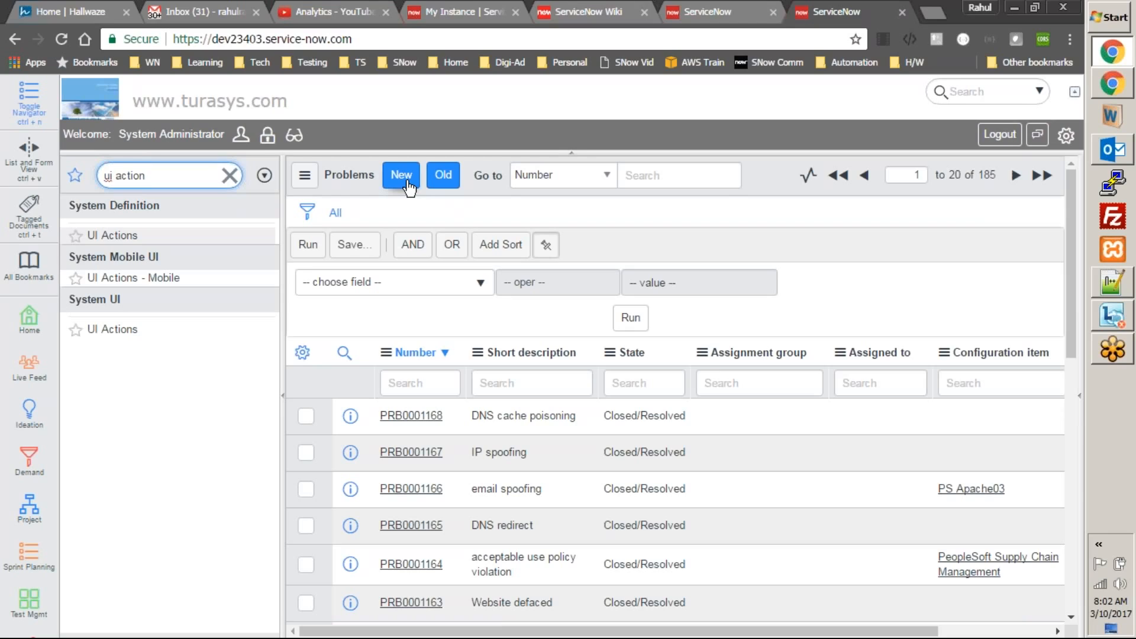
click(389, 177)
click(125, 235)
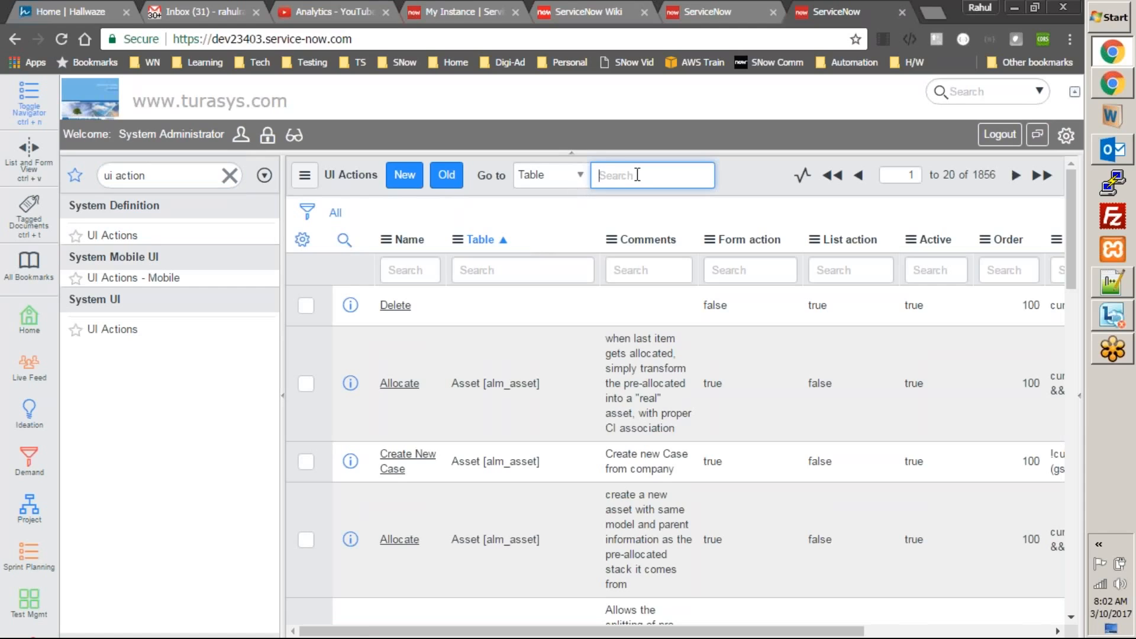
text(Global)
key(Return)
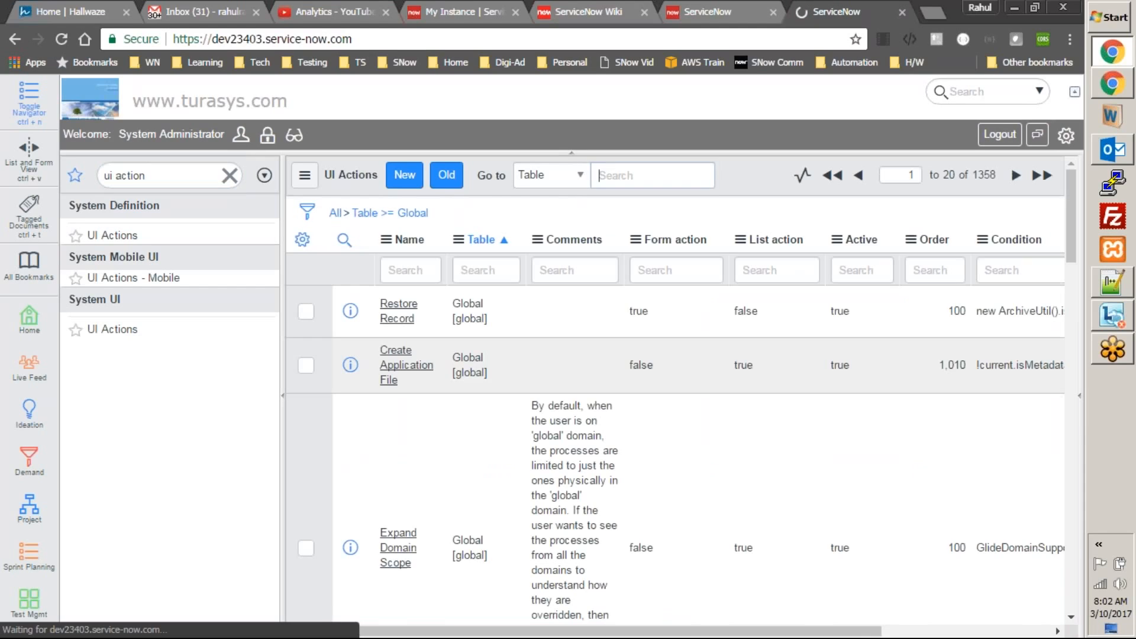
- Look through the Global UI actions and narrow the list to those named New to review their tables and comments
scroll(647, 379, down, 5)
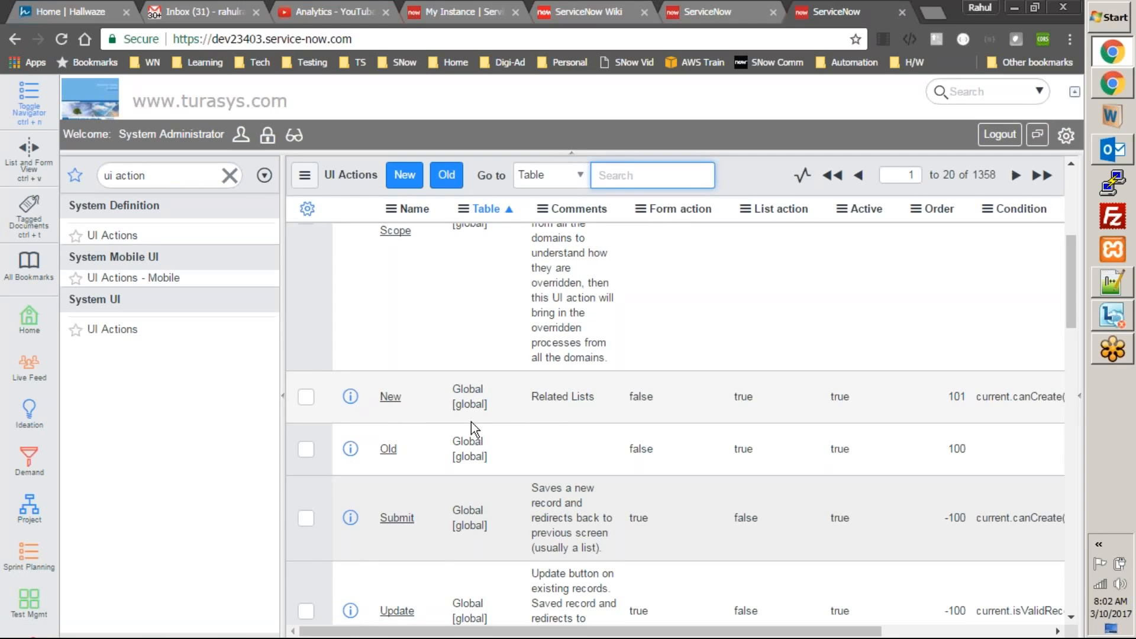
scroll(471, 421, down, 6)
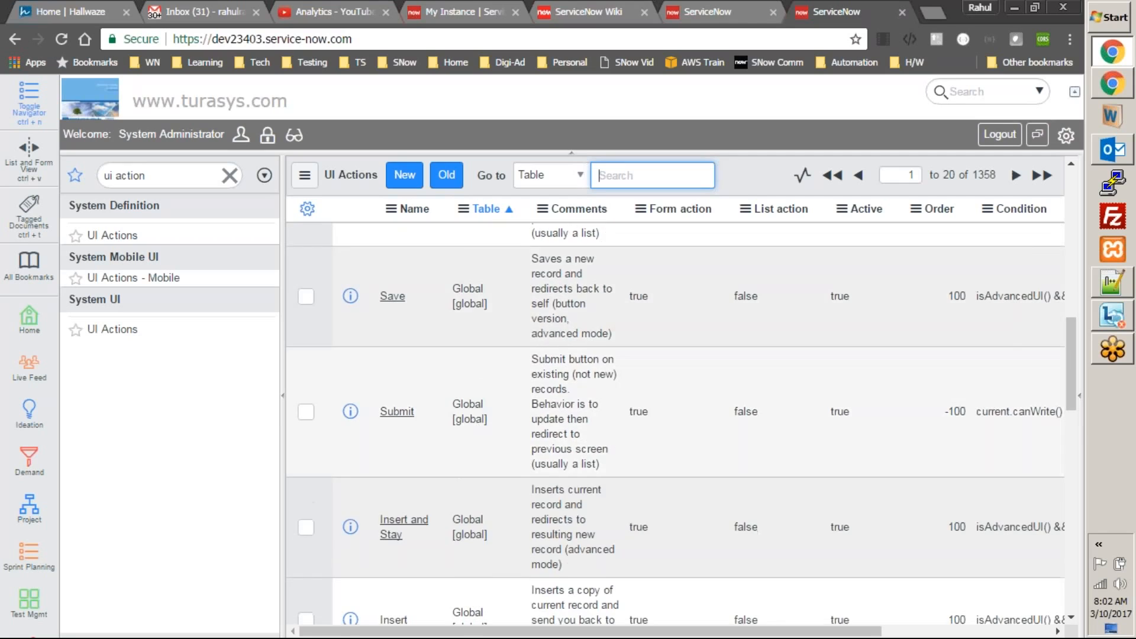
scroll(471, 421, up, 4)
scroll(400, 467, down, 1)
right_click(390, 467)
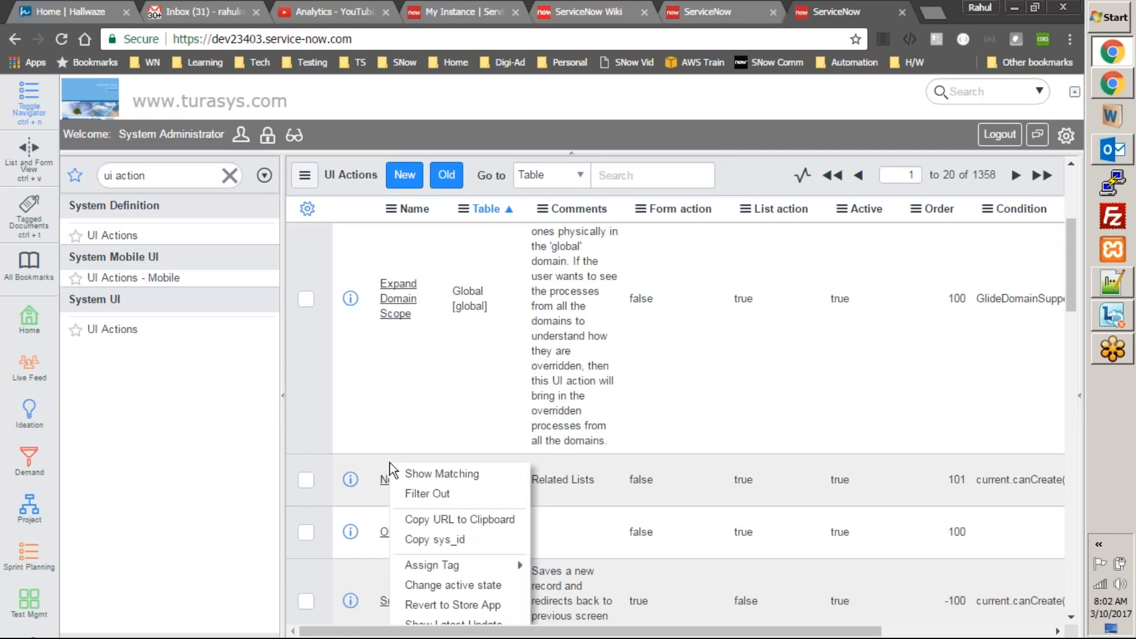
click(419, 473)
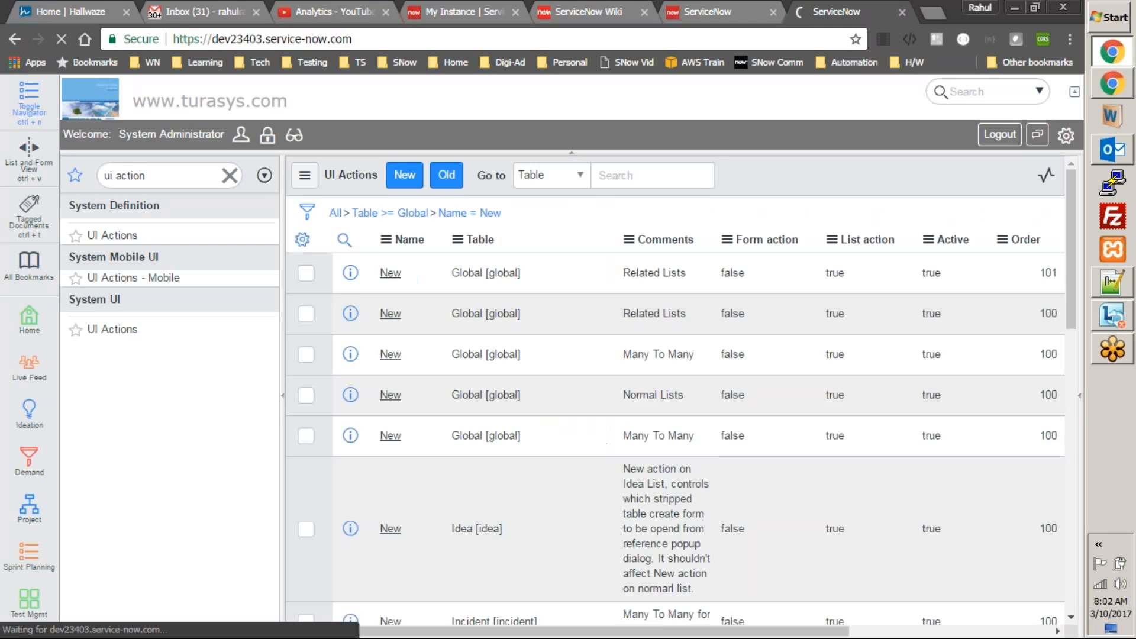
scroll(454, 408, down, 3)
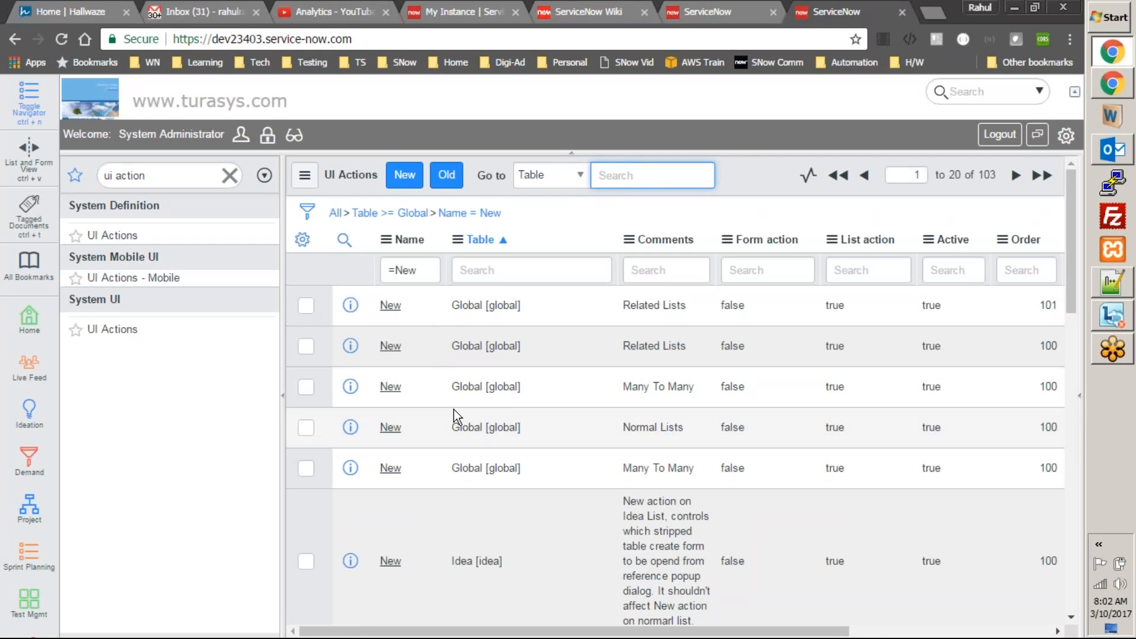
- Review the UI actions named New across the tables and open the Global entry commented Related Lists with order 101
scroll(453, 409, up, 3)
scroll(675, 414, down, 5)
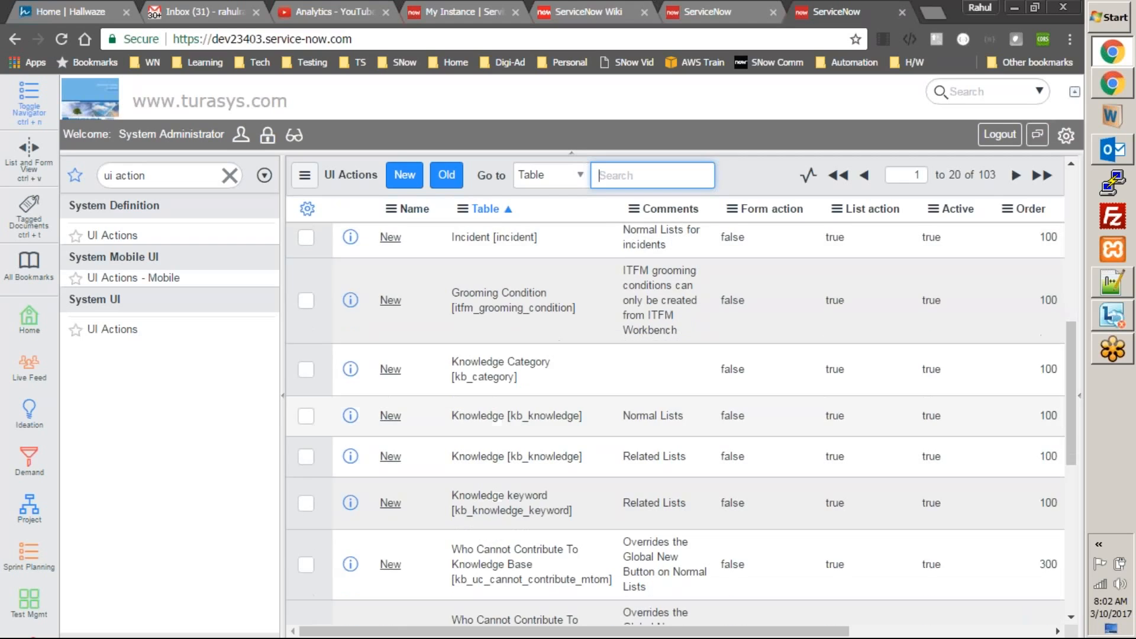
scroll(675, 414, down, 5)
scroll(675, 414, down, 3)
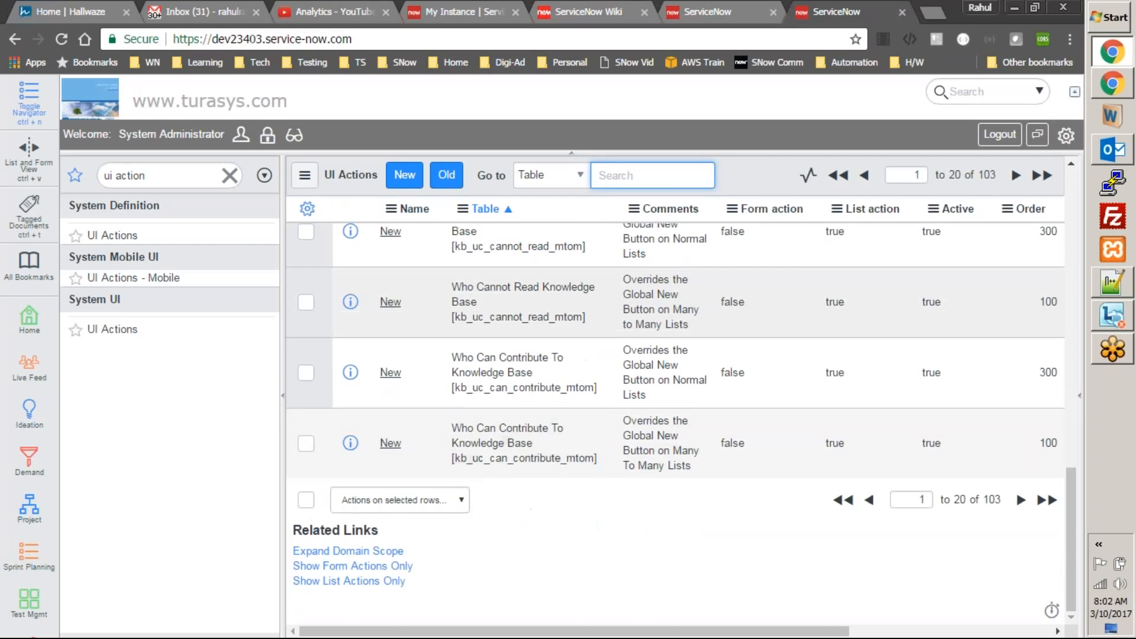
scroll(674, 414, up, 12)
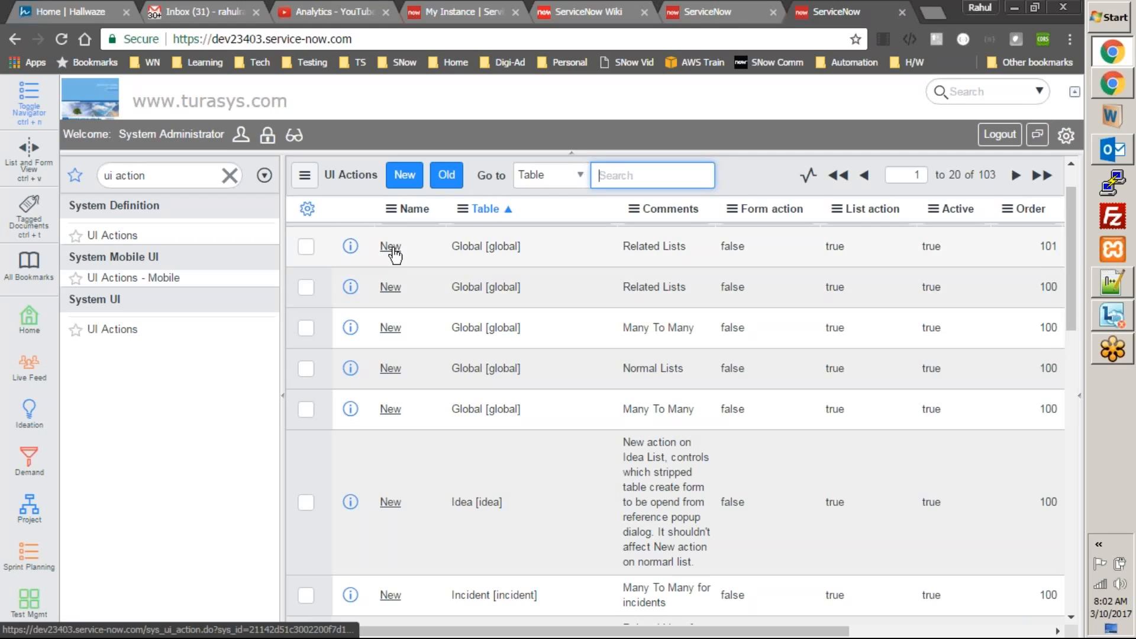
scroll(393, 254, up, 1)
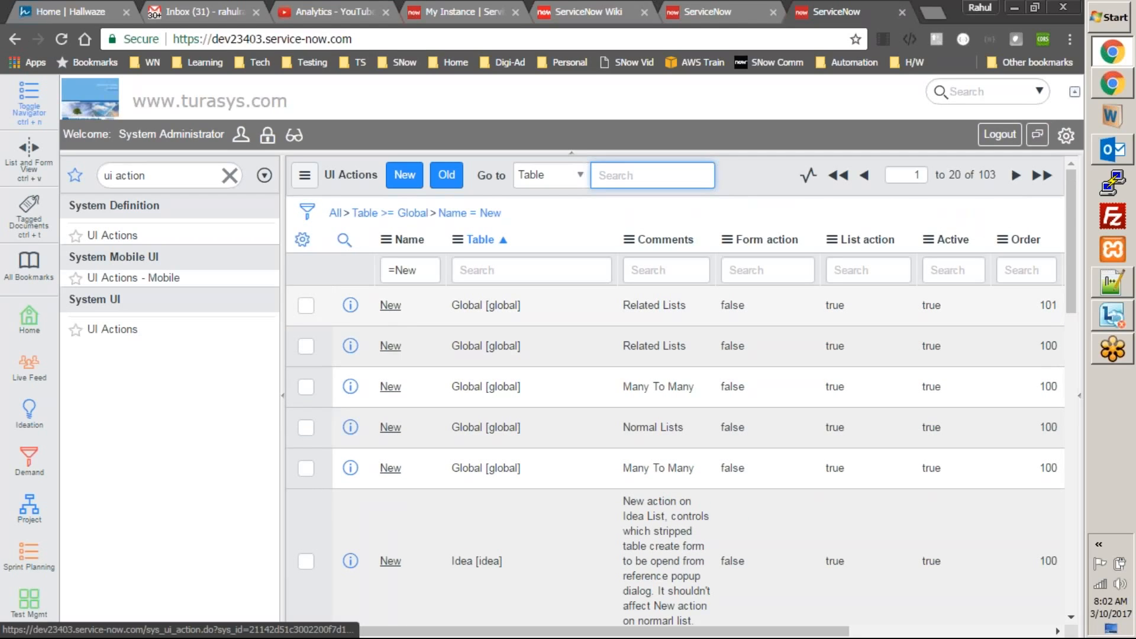
click(391, 305)
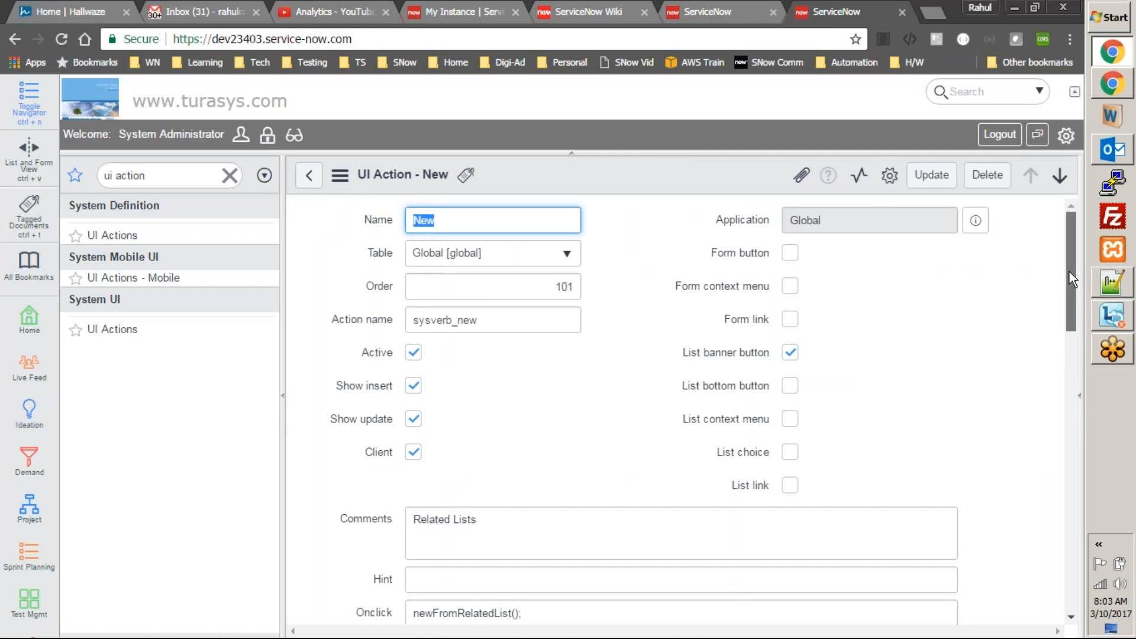
- Review the New UI action's fields and script, and highlight its Action name value
drag(1069, 271, 1073, 370)
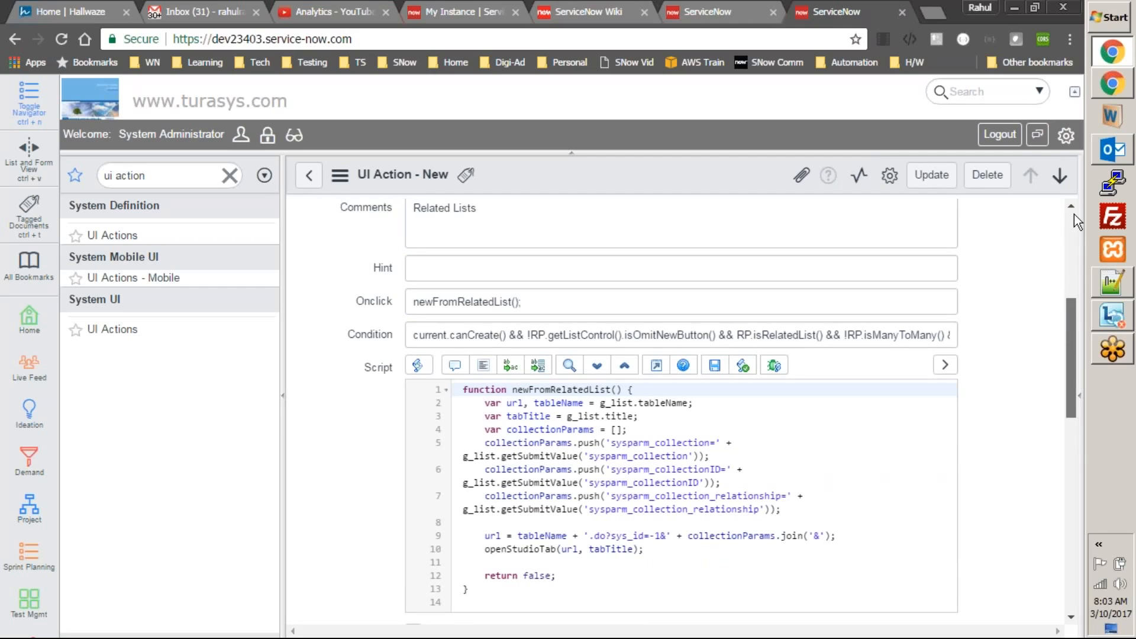
scroll(1058, 308, up, 5)
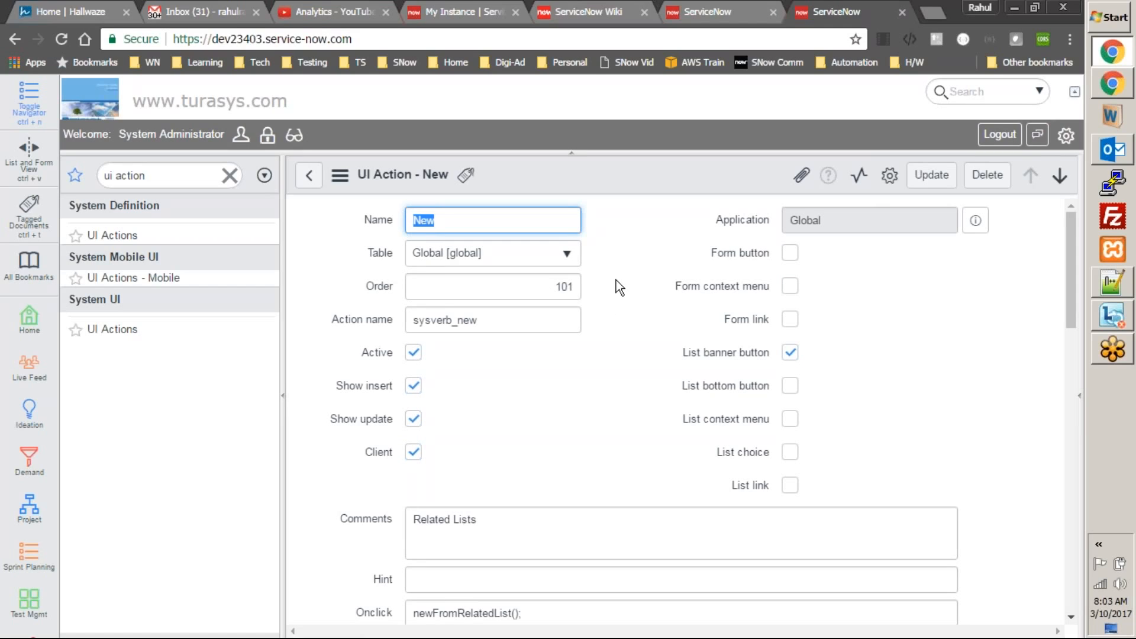
drag(482, 322, 373, 325)
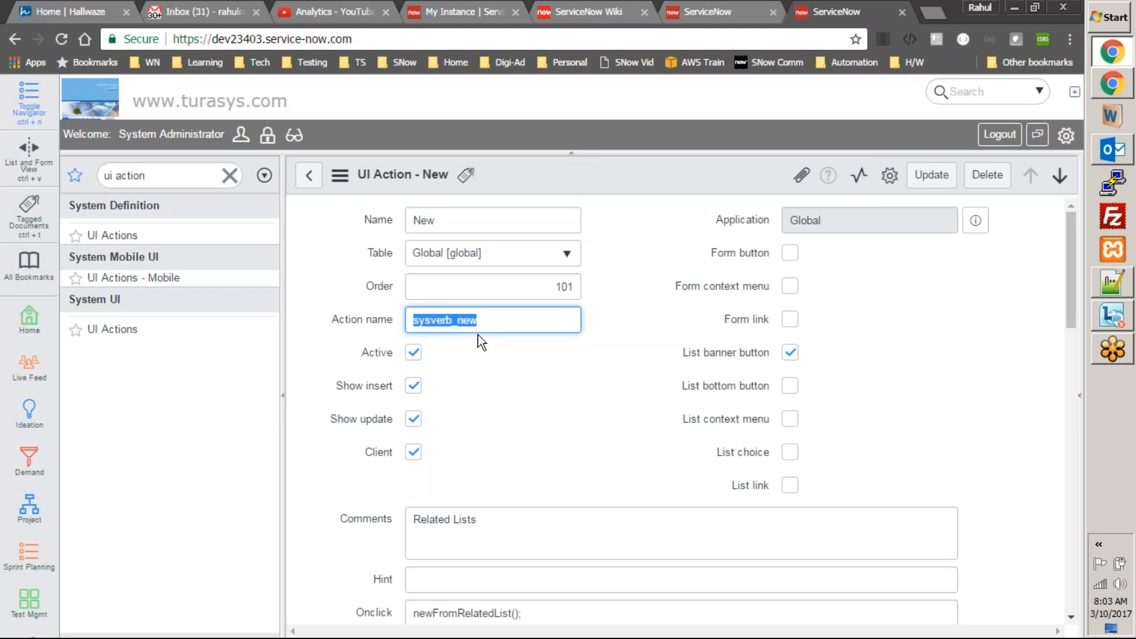
click(530, 321)
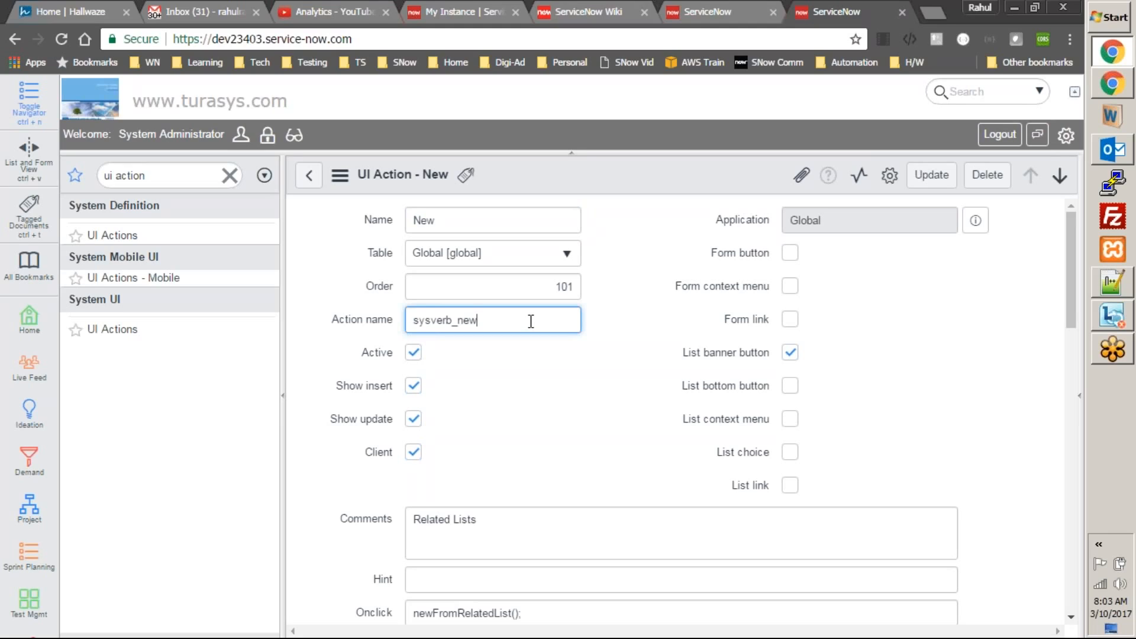
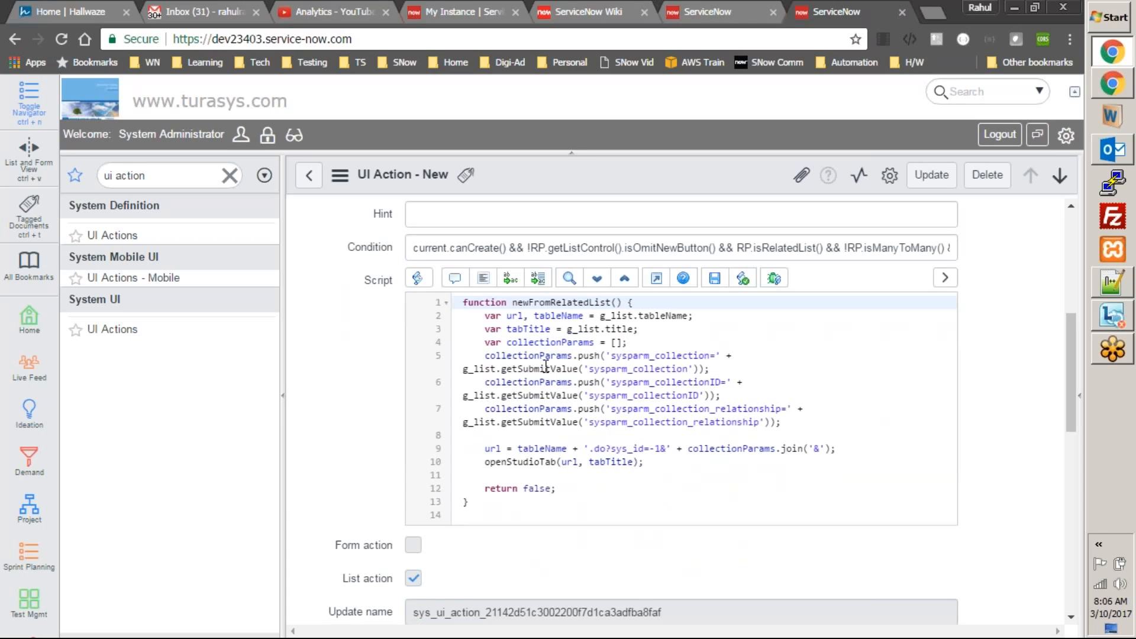
- Check the Client option of the New UI action together with its Onclick field
scroll(430, 314, up, 4)
click(420, 331)
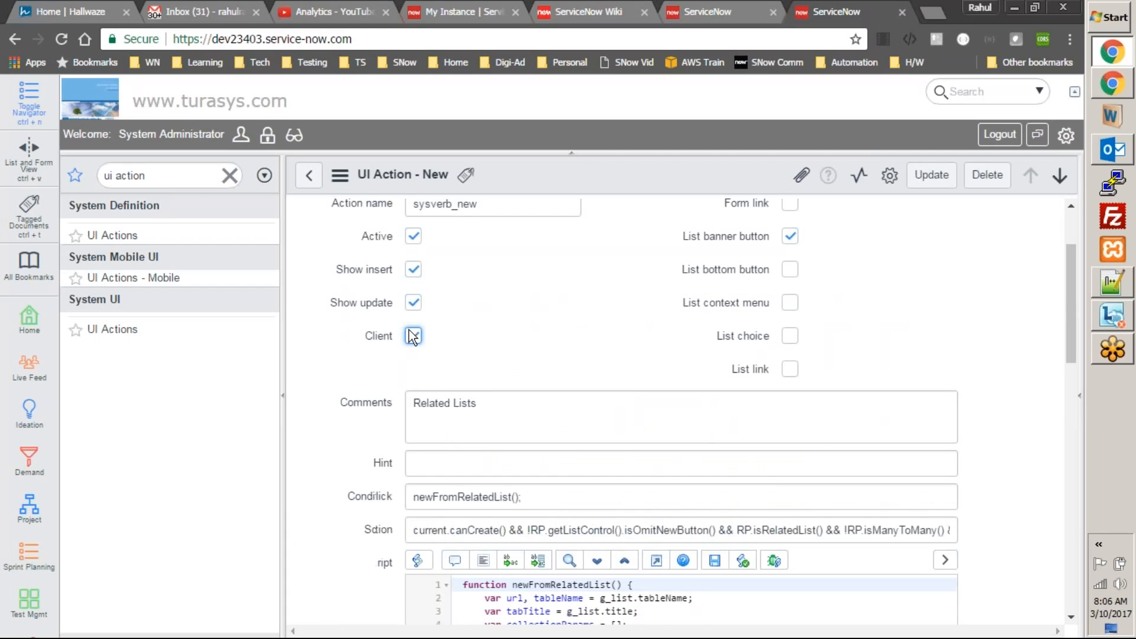
scroll(557, 344, down, 3)
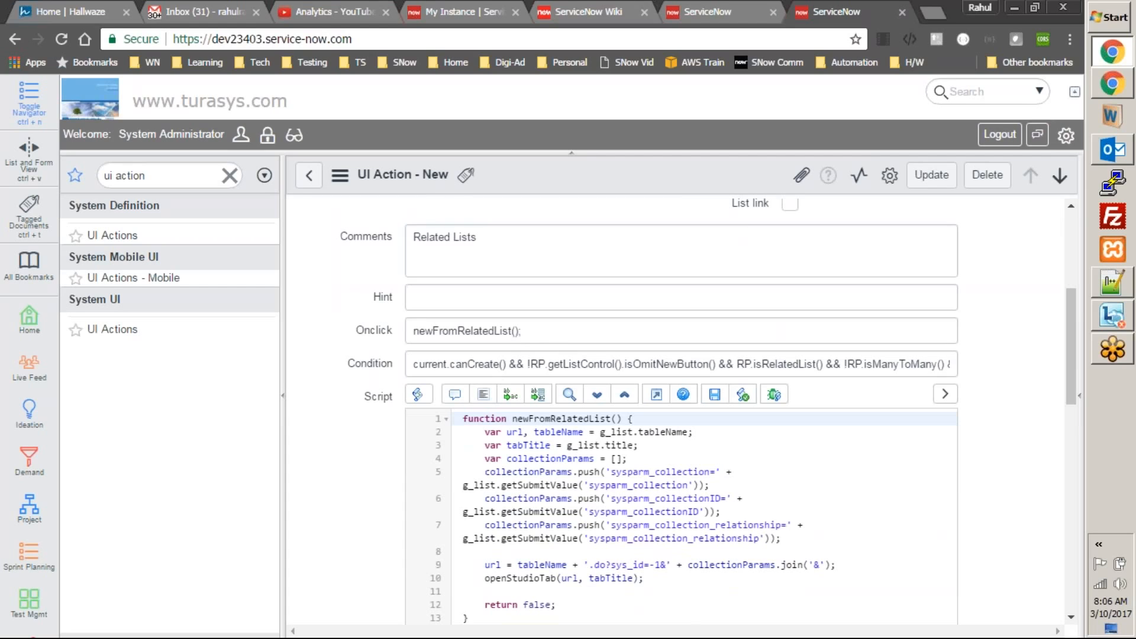
scroll(453, 436, up, 5)
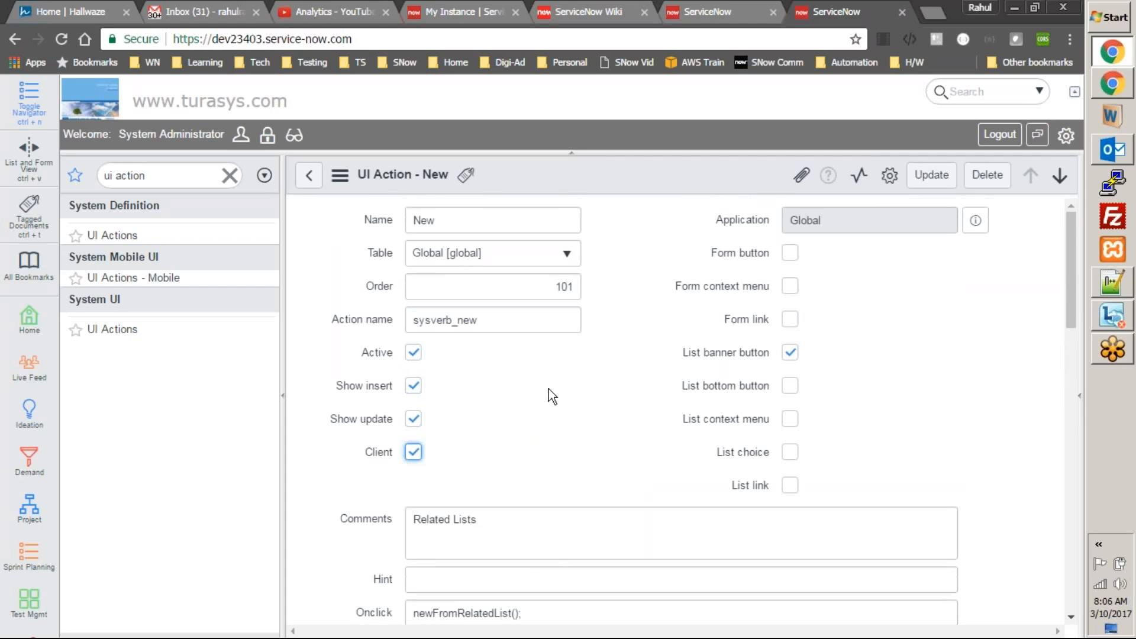
click(332, 435)
drag(1066, 231, 1093, 175)
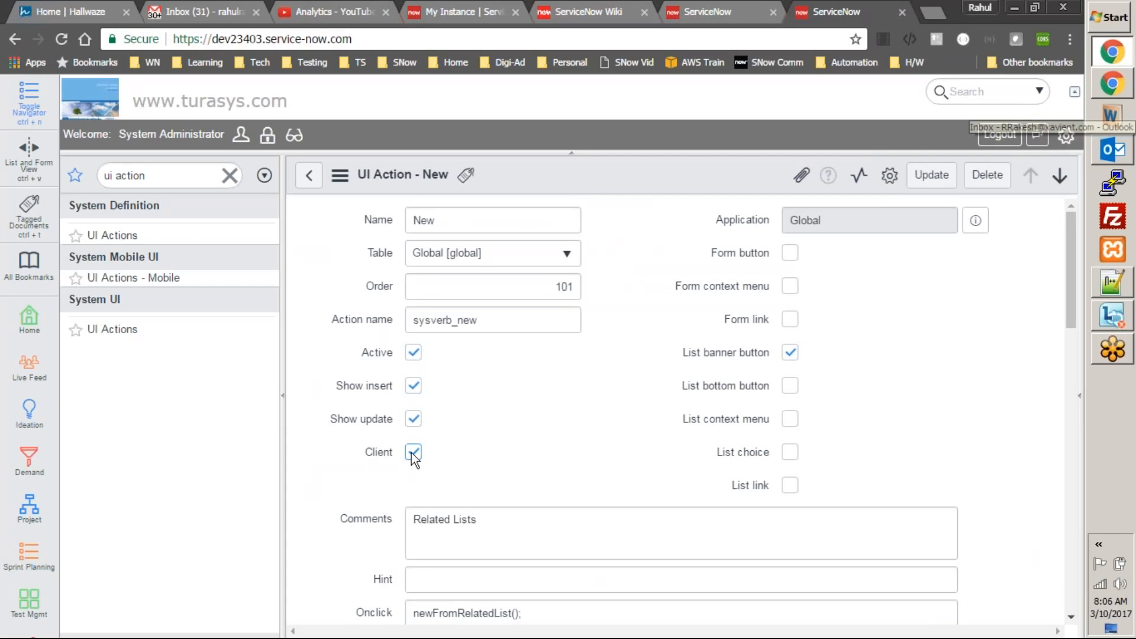
- Examine the full Condition expression of the New UI action, highlighting it from current.canCreate() through RP.isInDevStudio()
scroll(1032, 335, down, 3)
scroll(1034, 331, down, 3)
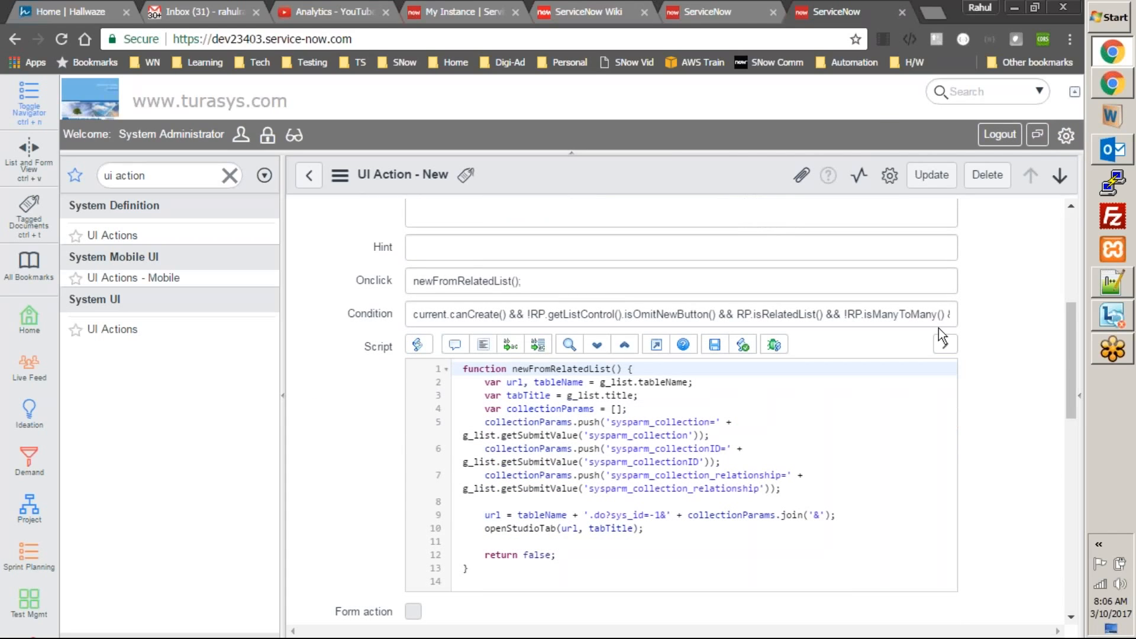
click(381, 314)
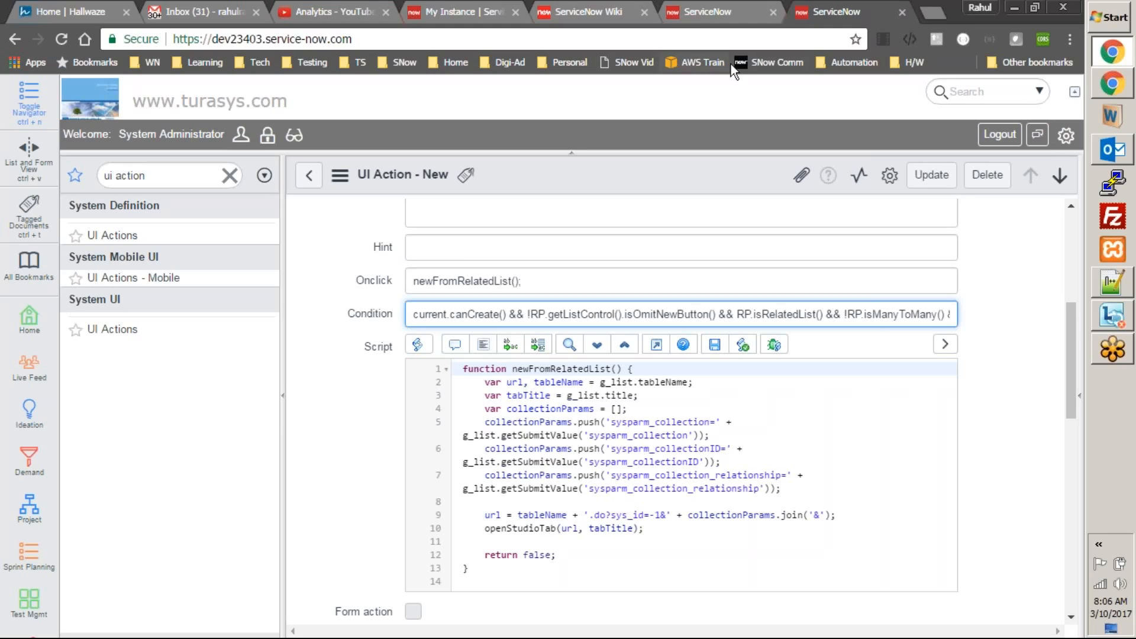
drag(417, 314, 989, 315)
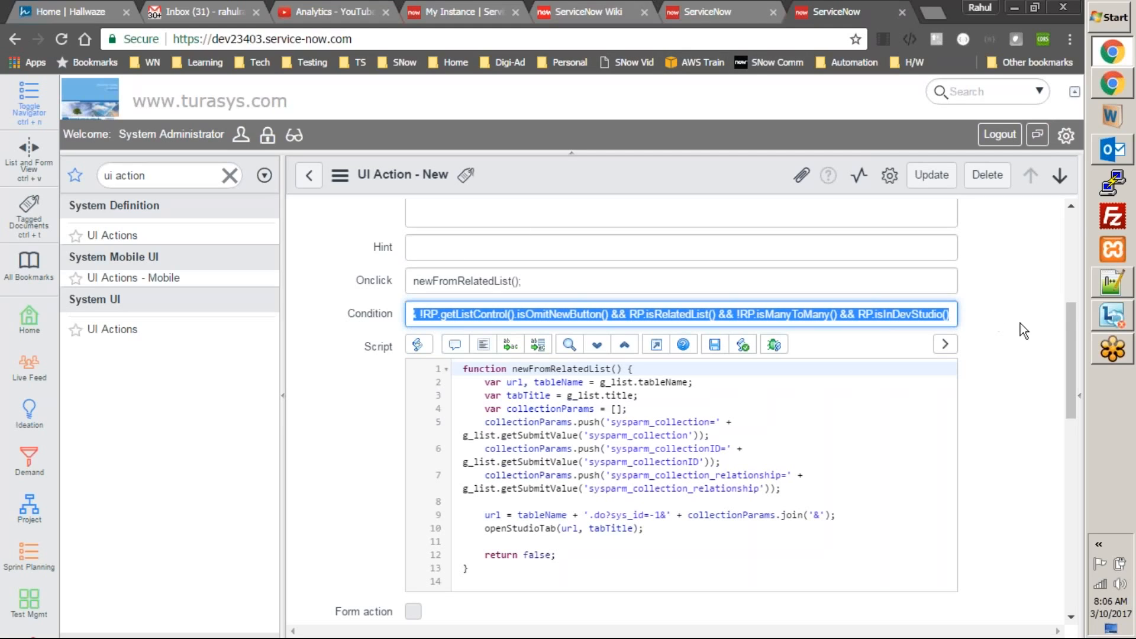
click(1013, 328)
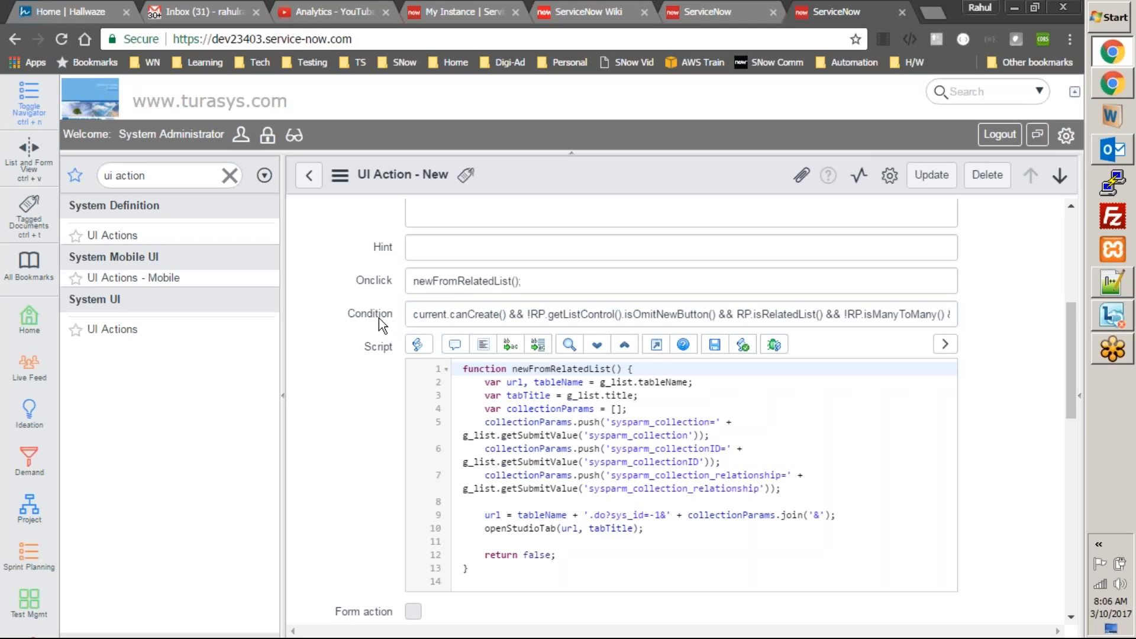
click(418, 314)
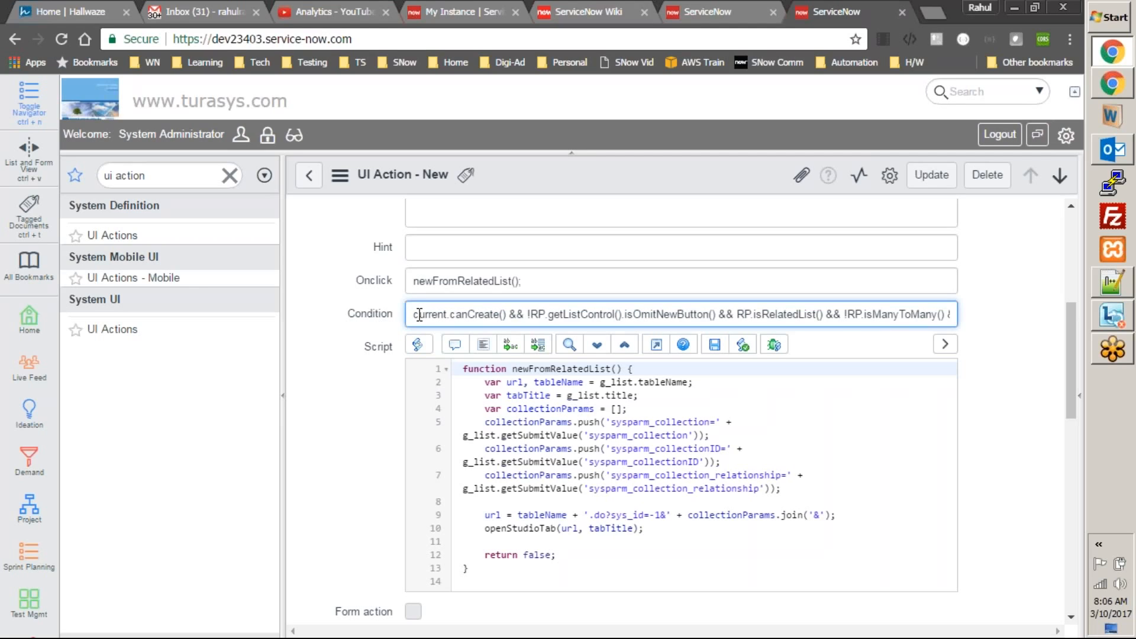
scroll(418, 314, down, 2)
click(347, 238)
double_click(368, 232)
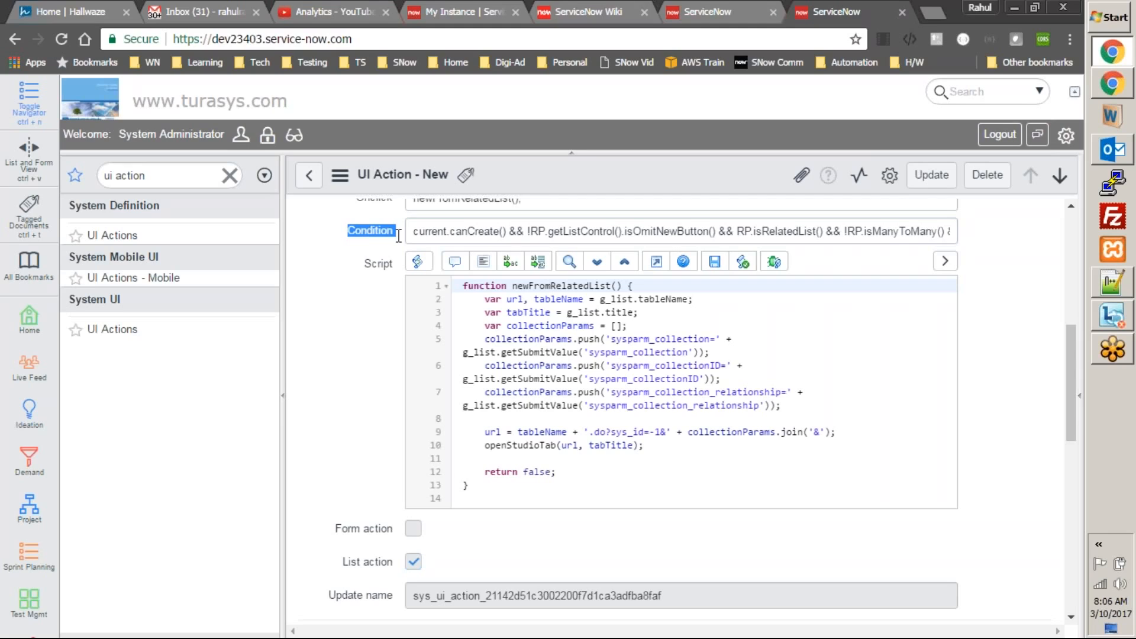
drag(412, 232, 762, 232)
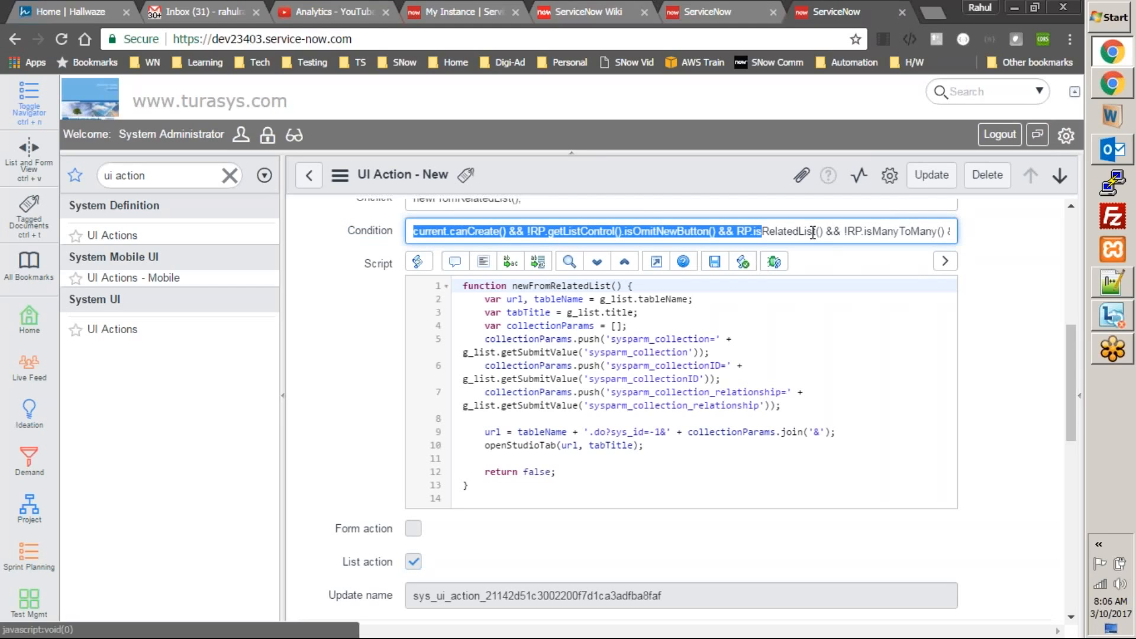
click(918, 280)
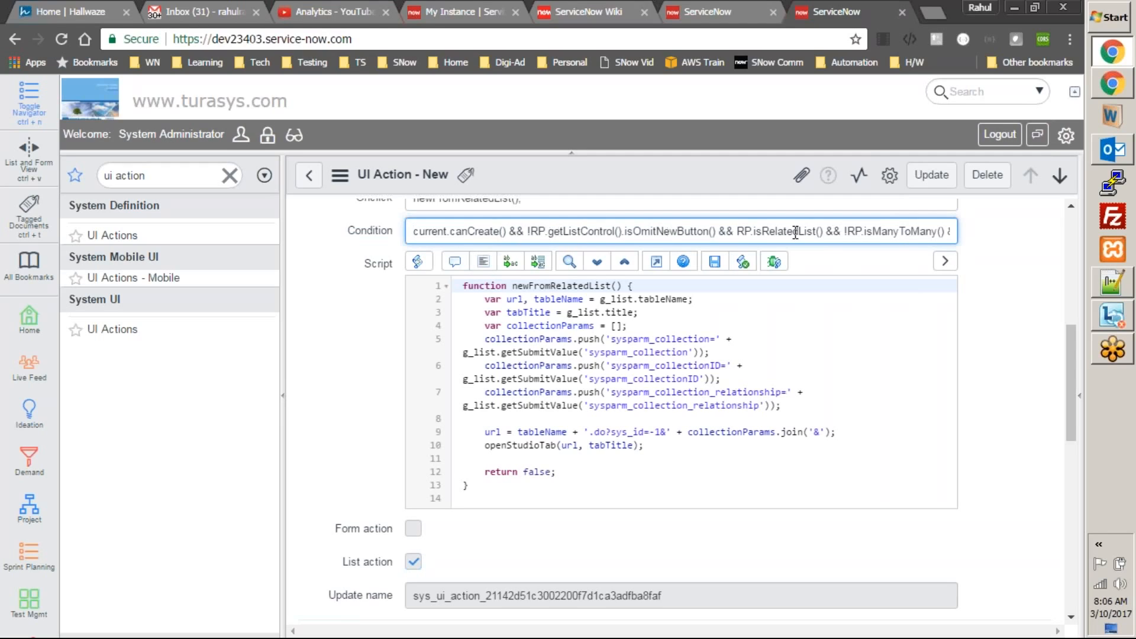
double_click(514, 231)
- Highlight the newFromRelatedList function in the Script field and look back over the action's options
drag(462, 286, 510, 378)
drag(537, 455, 542, 476)
scroll(503, 269, up, 6)
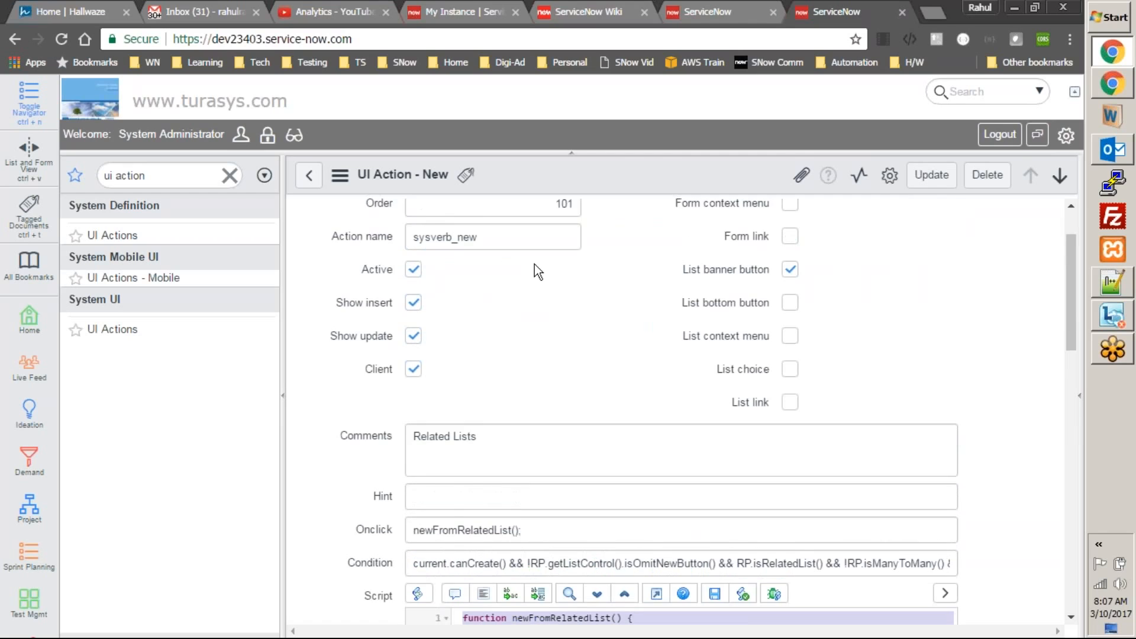
- Highlight the !RP.getListControl().isOmitNewButton() part of the Condition, followed by the whole expression
scroll(535, 264, down, 3)
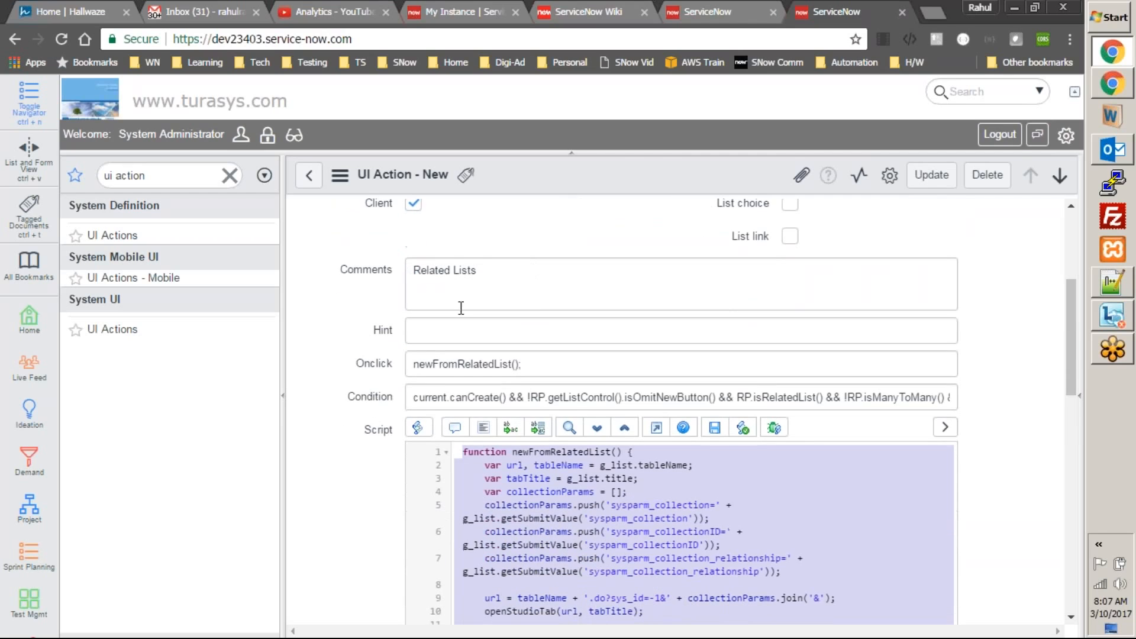
click(427, 400)
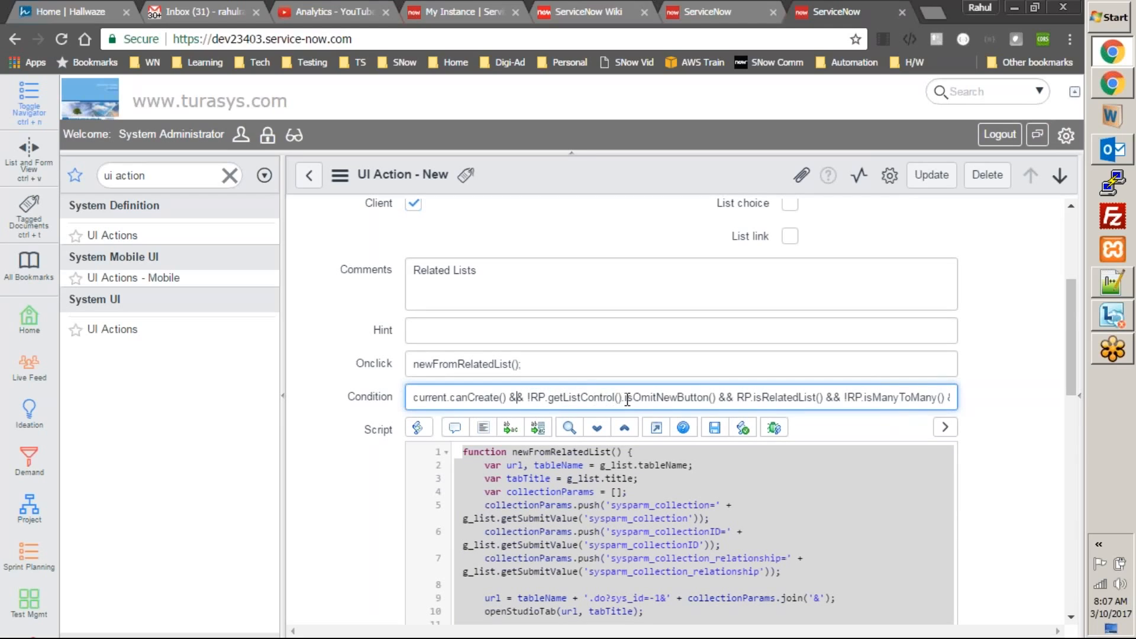
drag(718, 396, 529, 388)
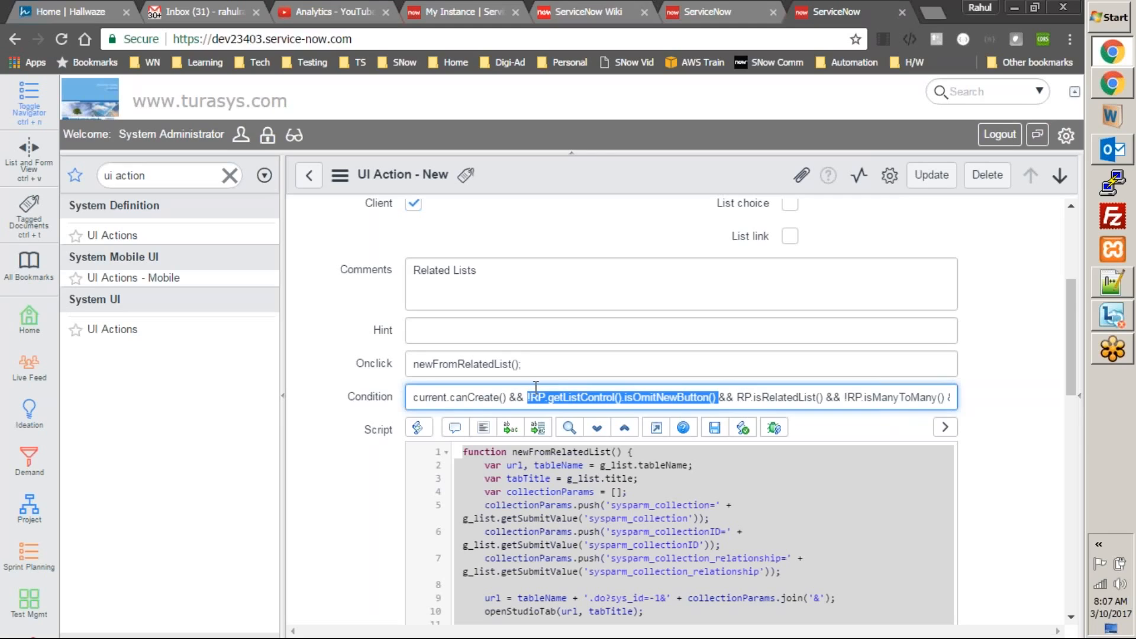
click(780, 394)
drag(413, 396, 971, 416)
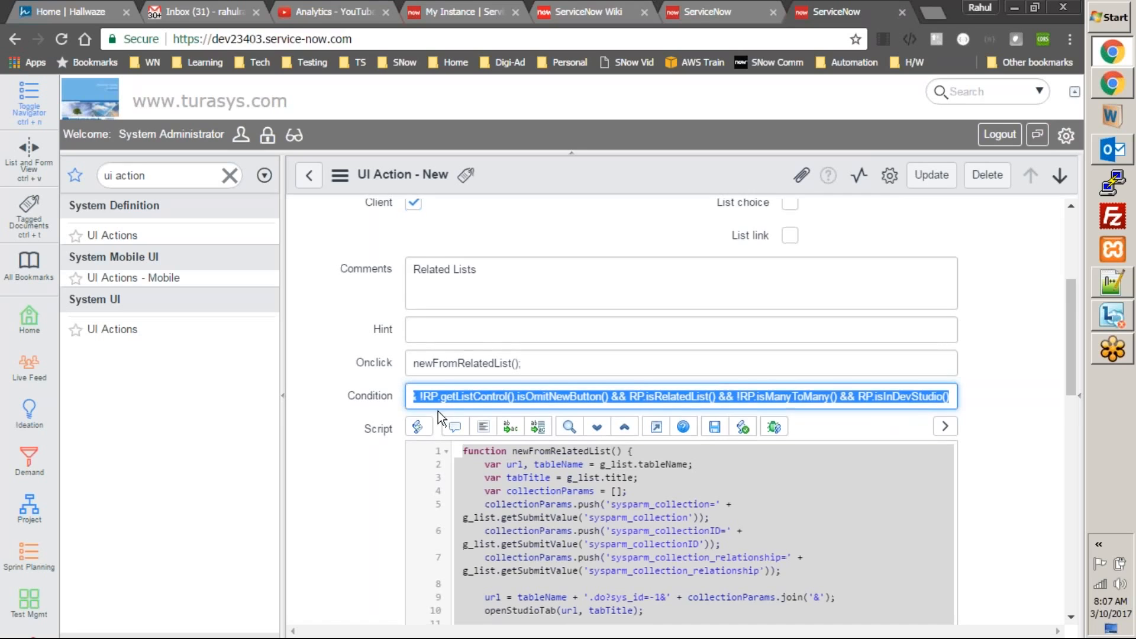
scroll(437, 410, up, 1)
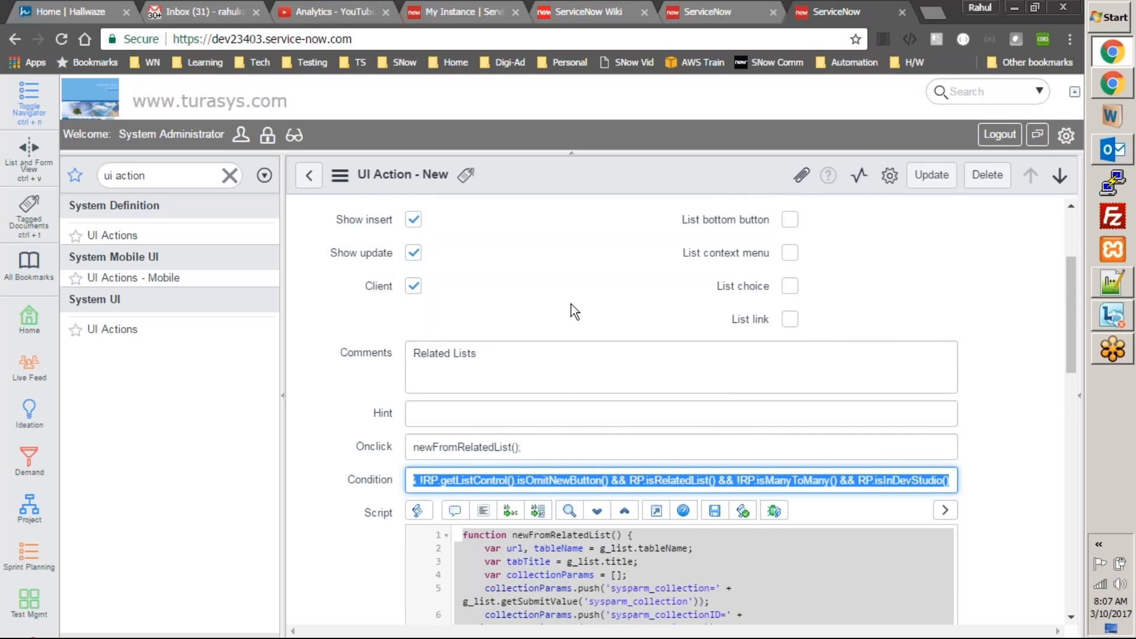
- Examine the Form action and List action options and the Requires role section, selecting its empty Role row
scroll(570, 257, down, 7)
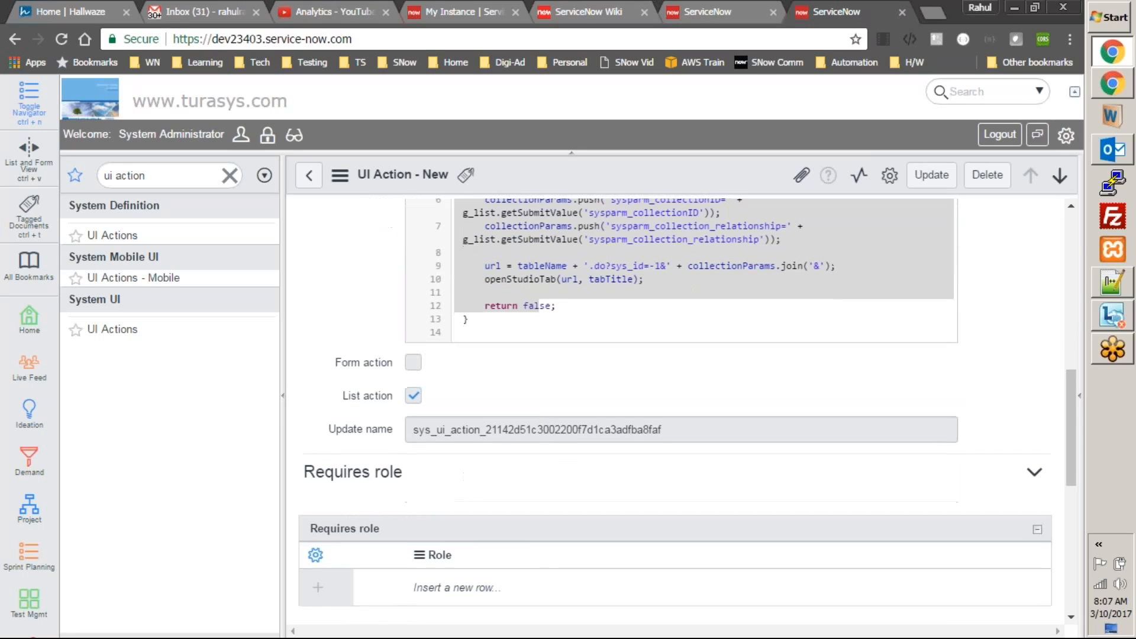
scroll(538, 305, down, 4)
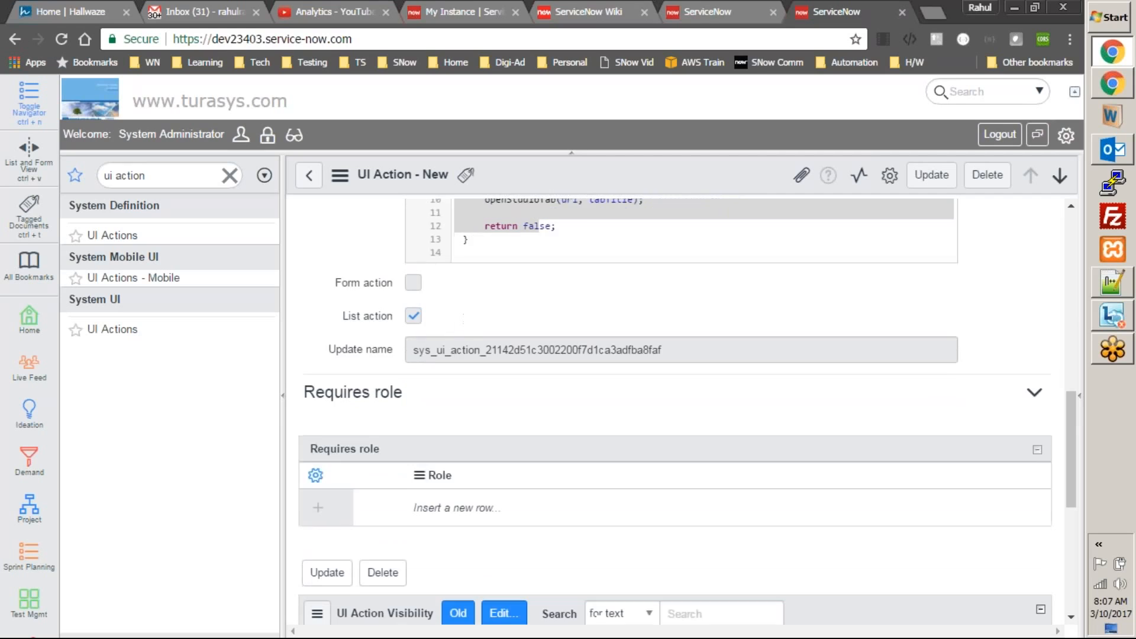
scroll(538, 306, down, 3)
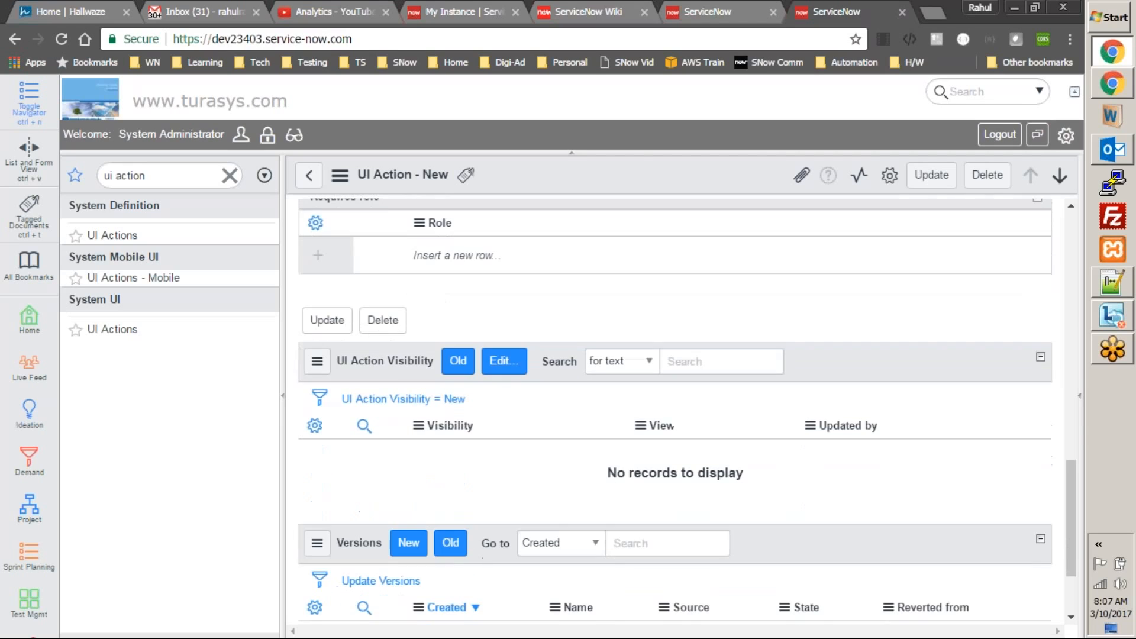
scroll(538, 306, up, 7)
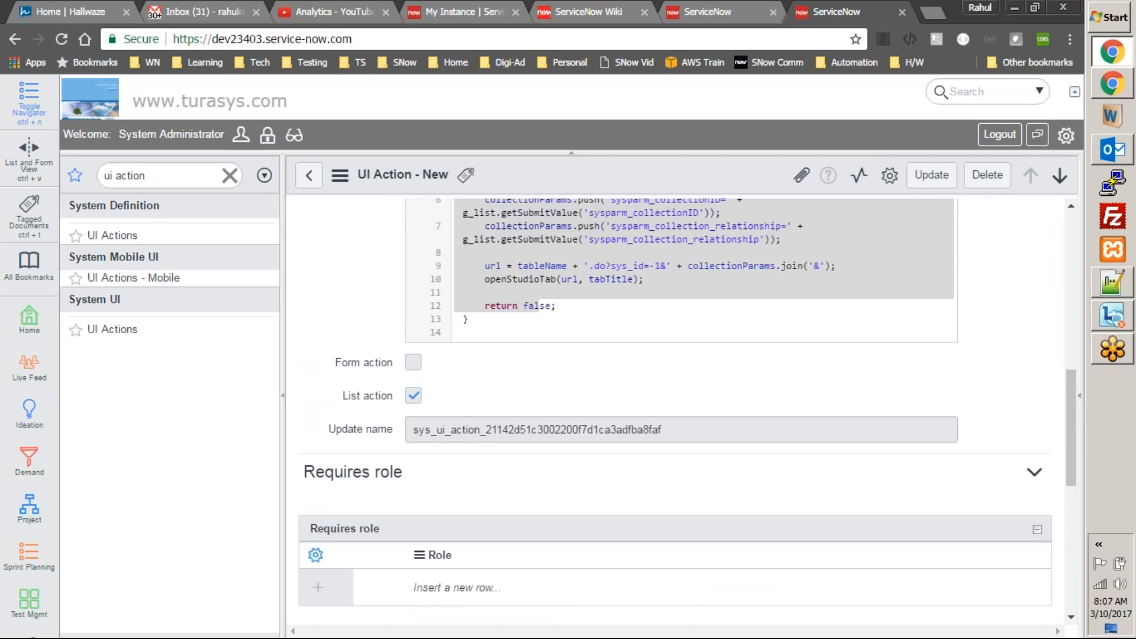
scroll(462, 496, down, 3)
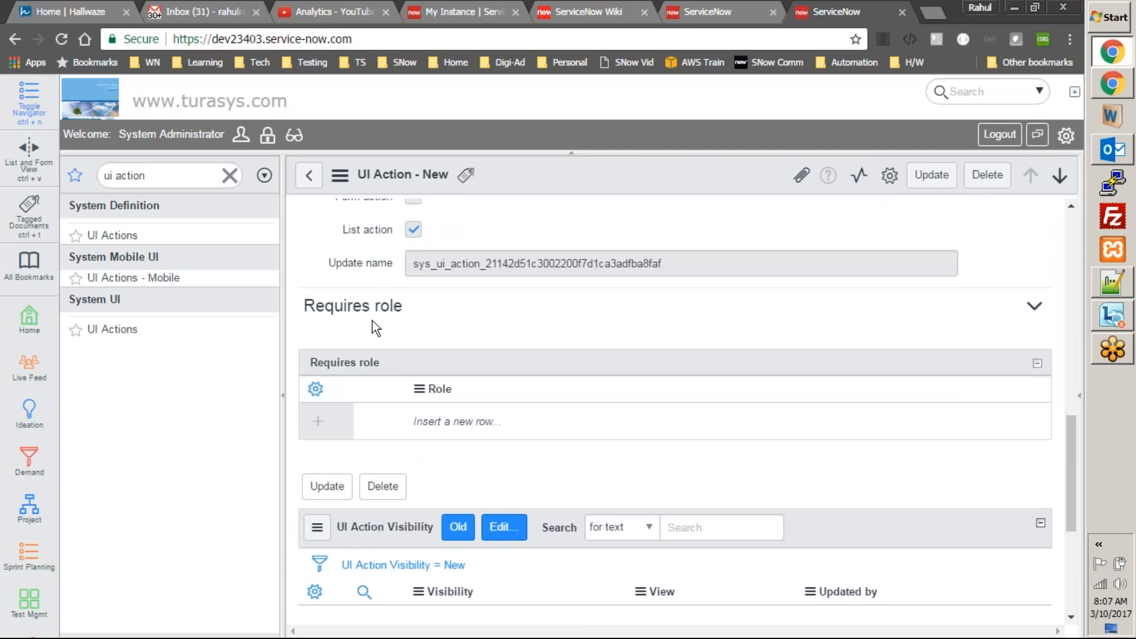
click(449, 420)
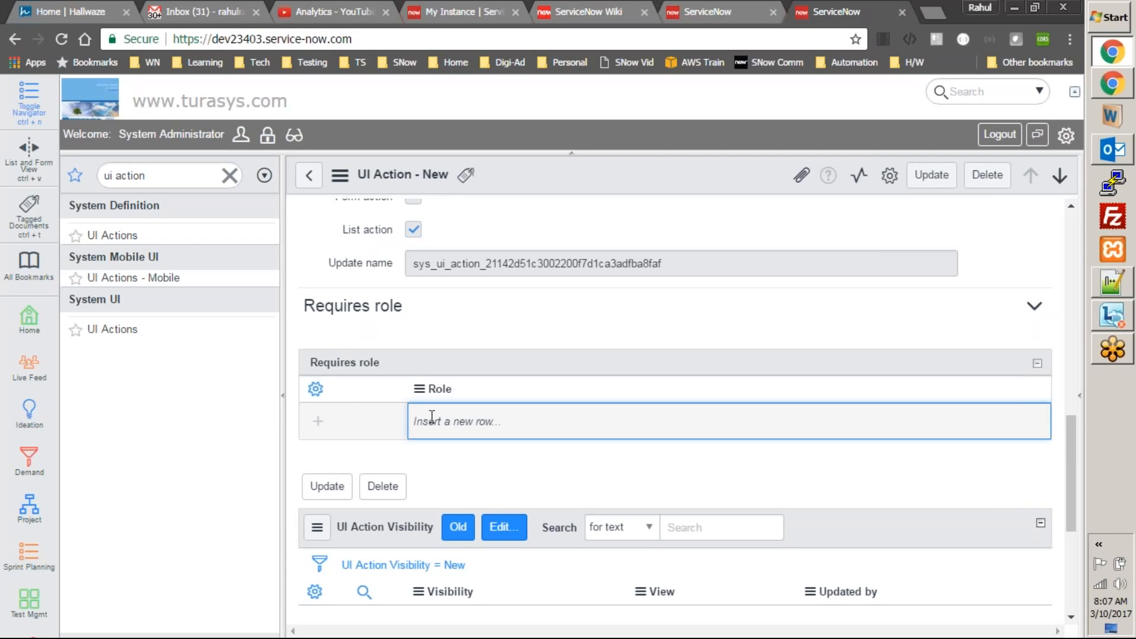
scroll(380, 317, up, 6)
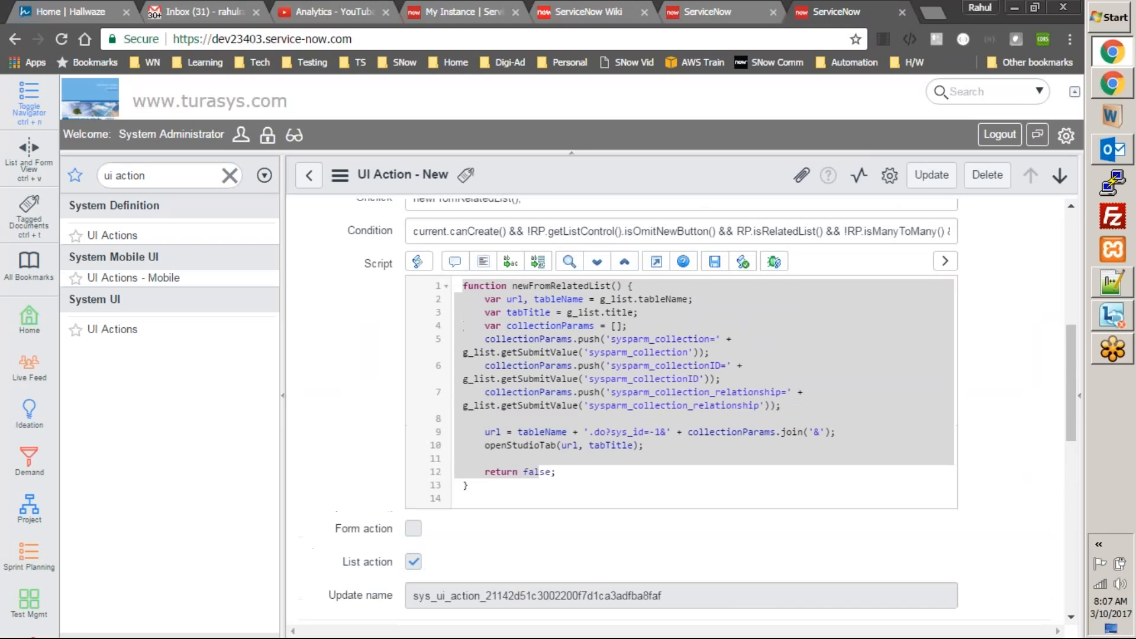
scroll(686, 411, down, 4)
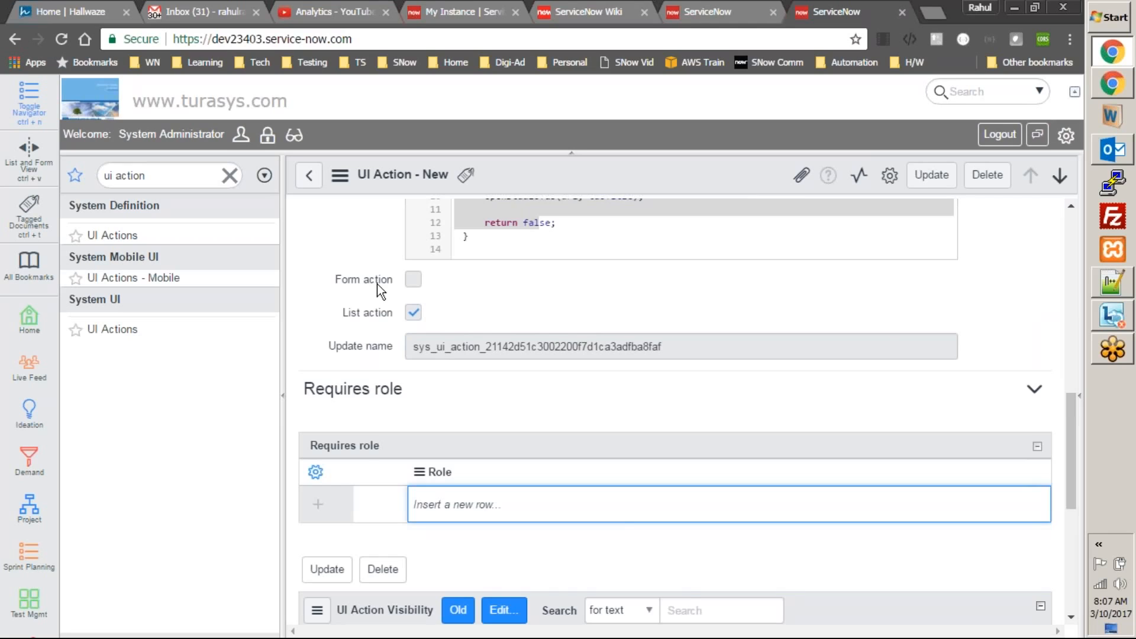
- Open the member editor for the UI Action Visibility list and view the collection of available views
scroll(382, 287, down, 5)
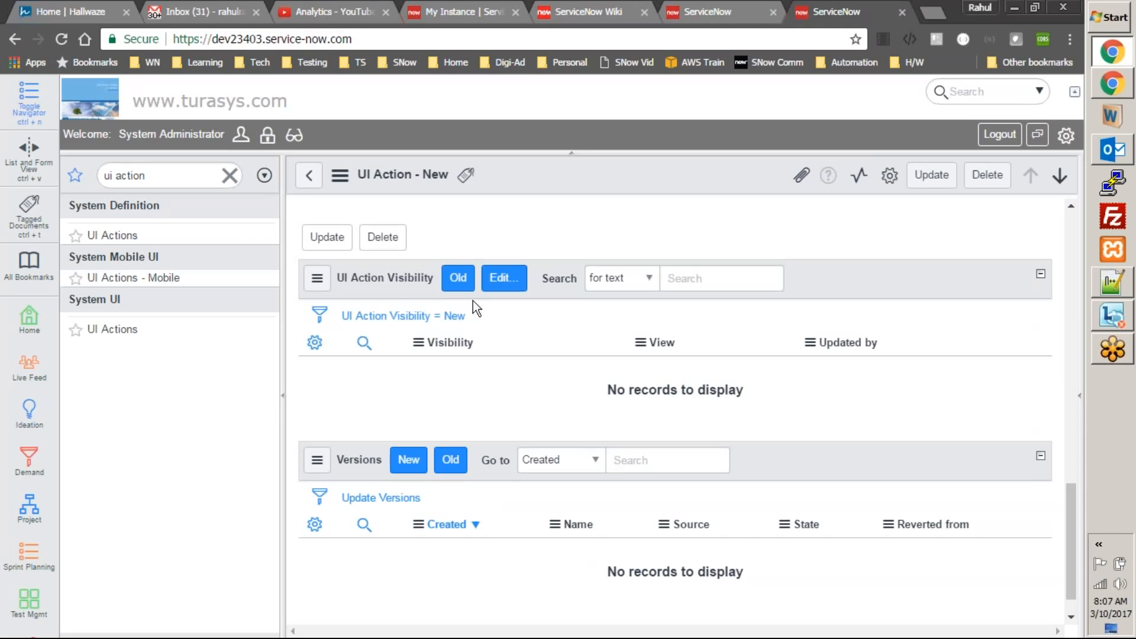
click(503, 279)
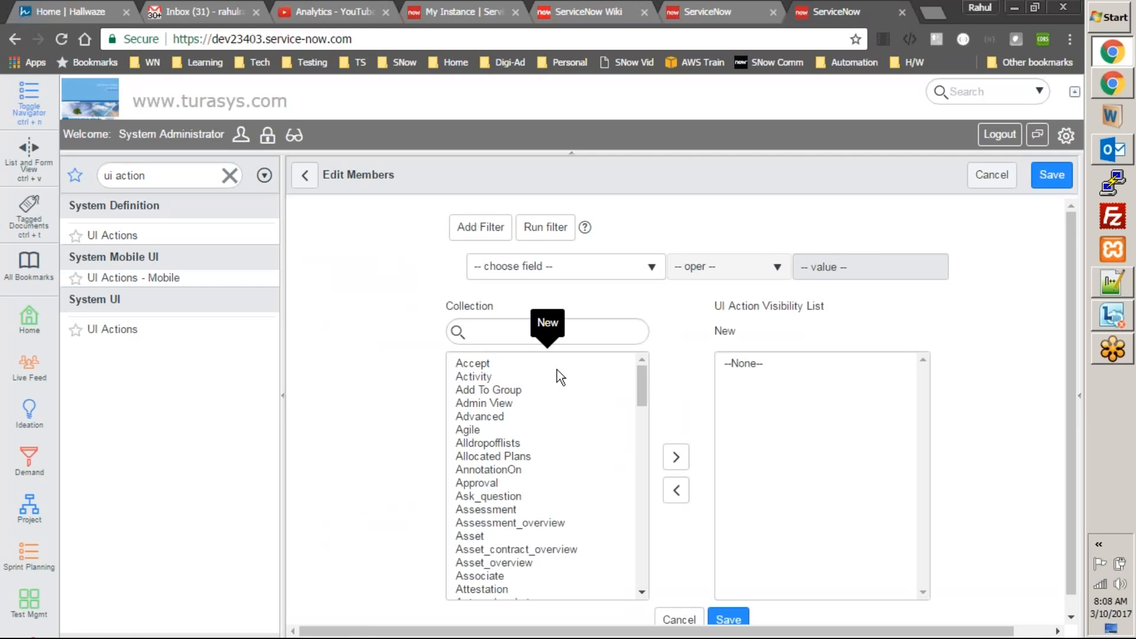
mouse_move(642, 385)
mouse_down()
mouse_move(651, 452)
mouse_move(658, 383)
mouse_up()
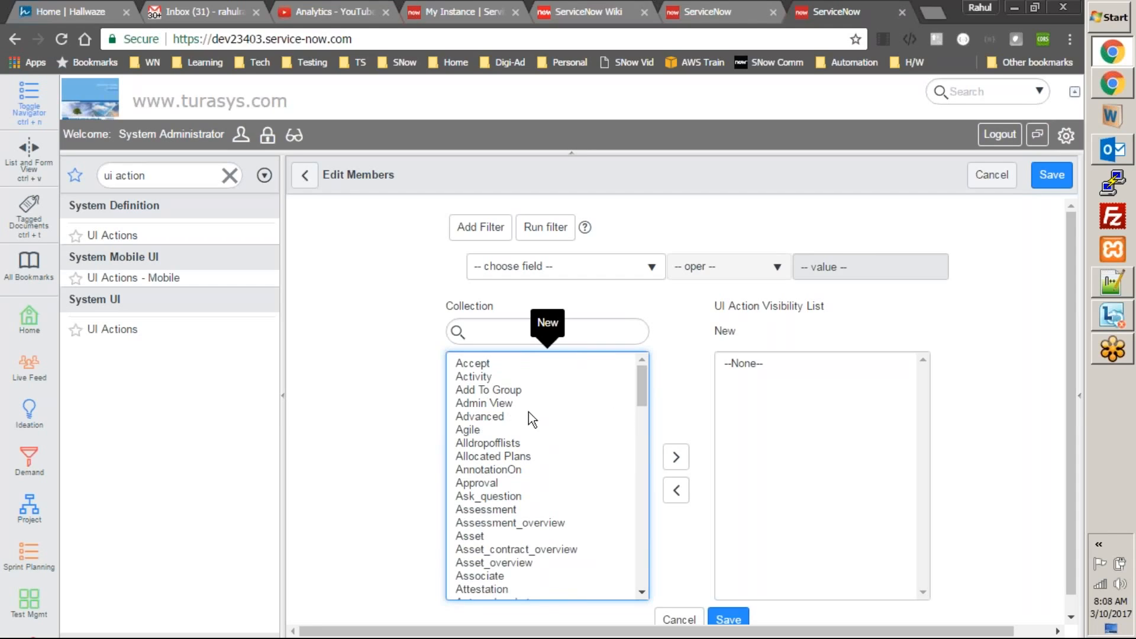
- Return to the UI Actions list and delete the global UI action named Old
click(305, 180)
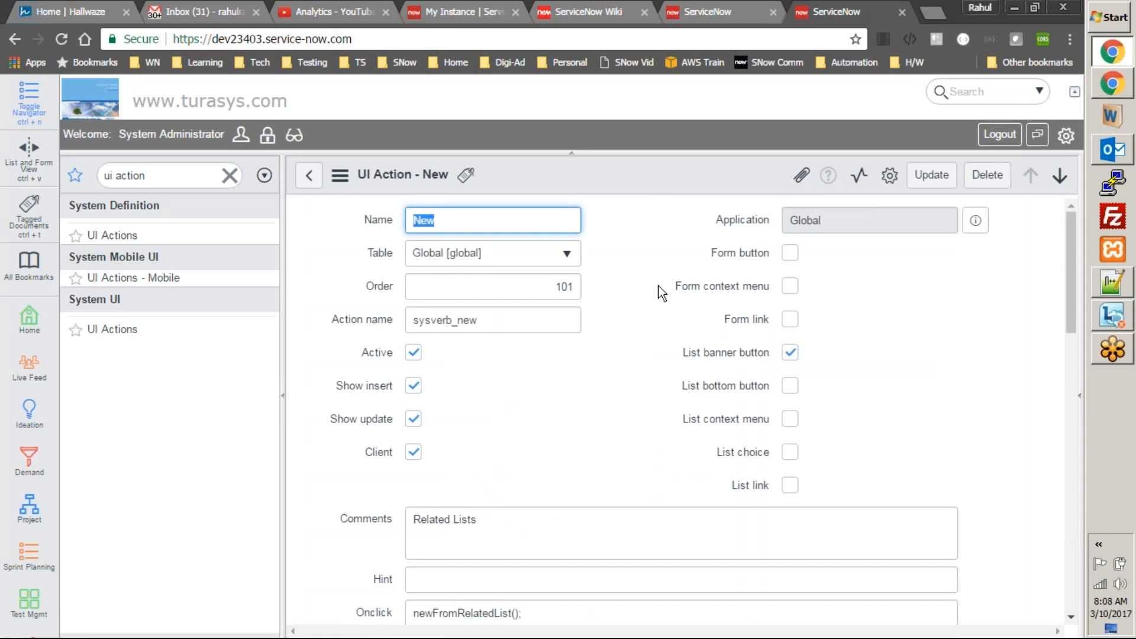
click(308, 176)
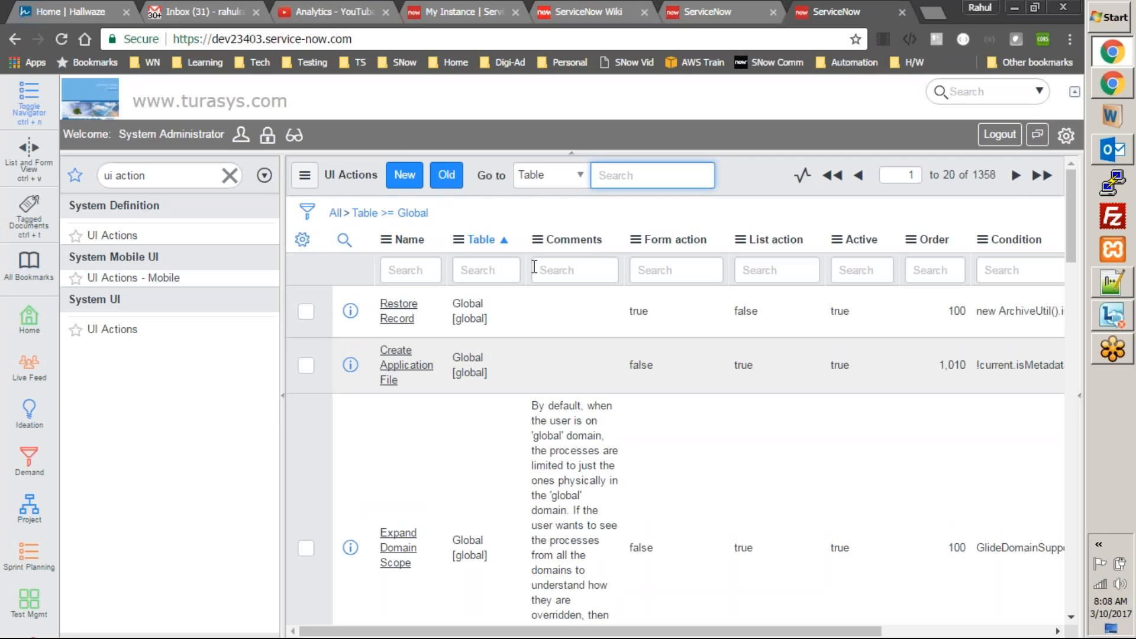
scroll(372, 383, down, 6)
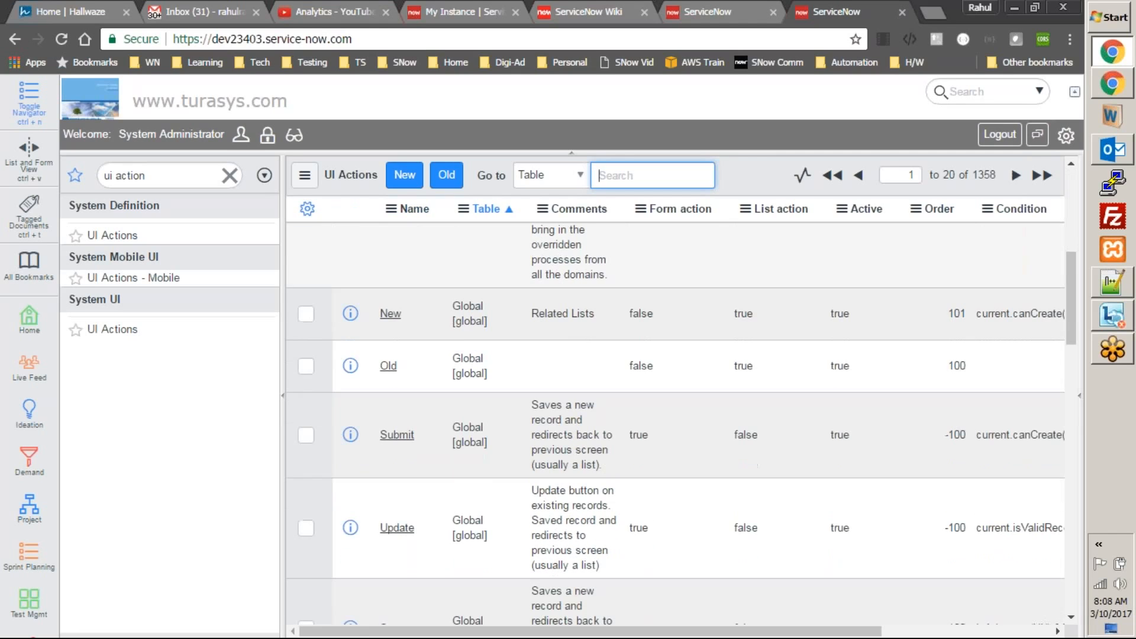
click(389, 366)
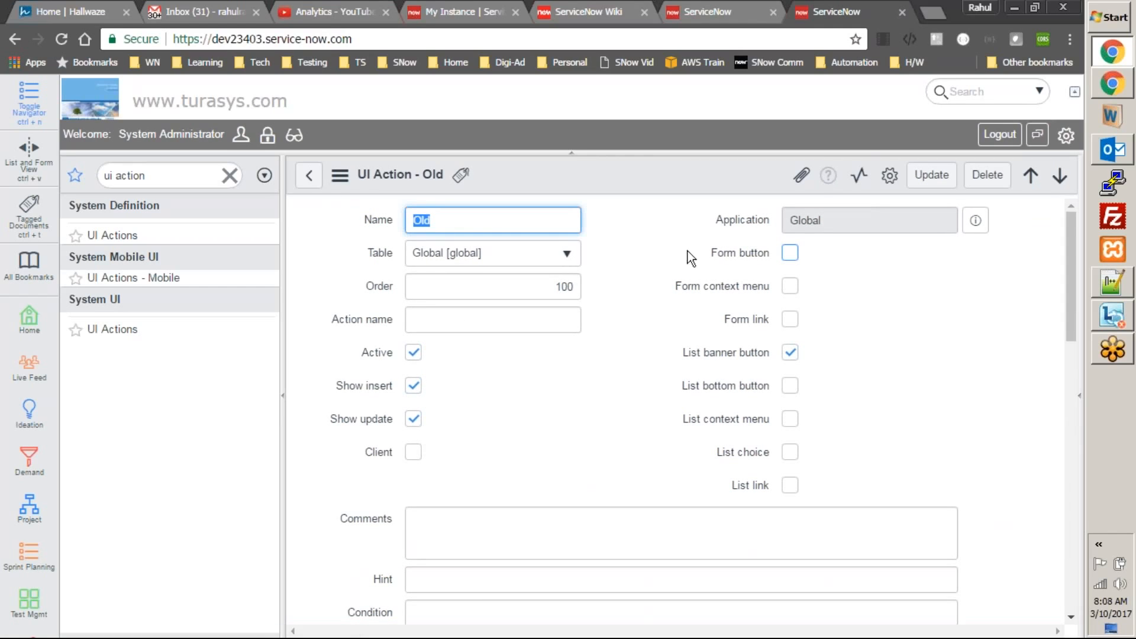
click(698, 172)
click(987, 175)
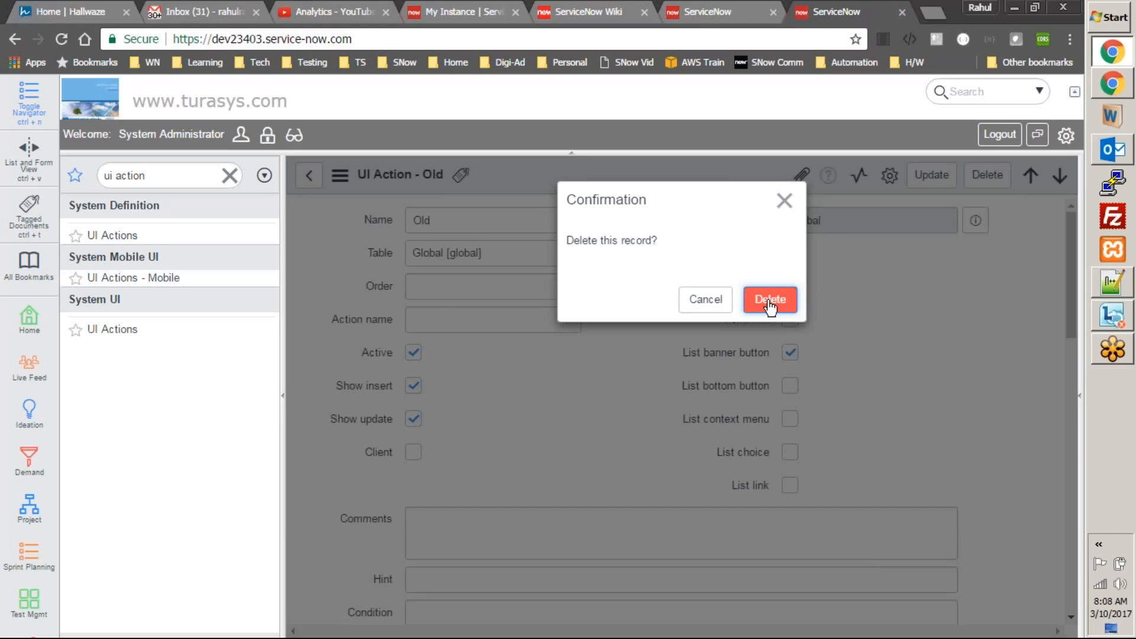
click(770, 300)
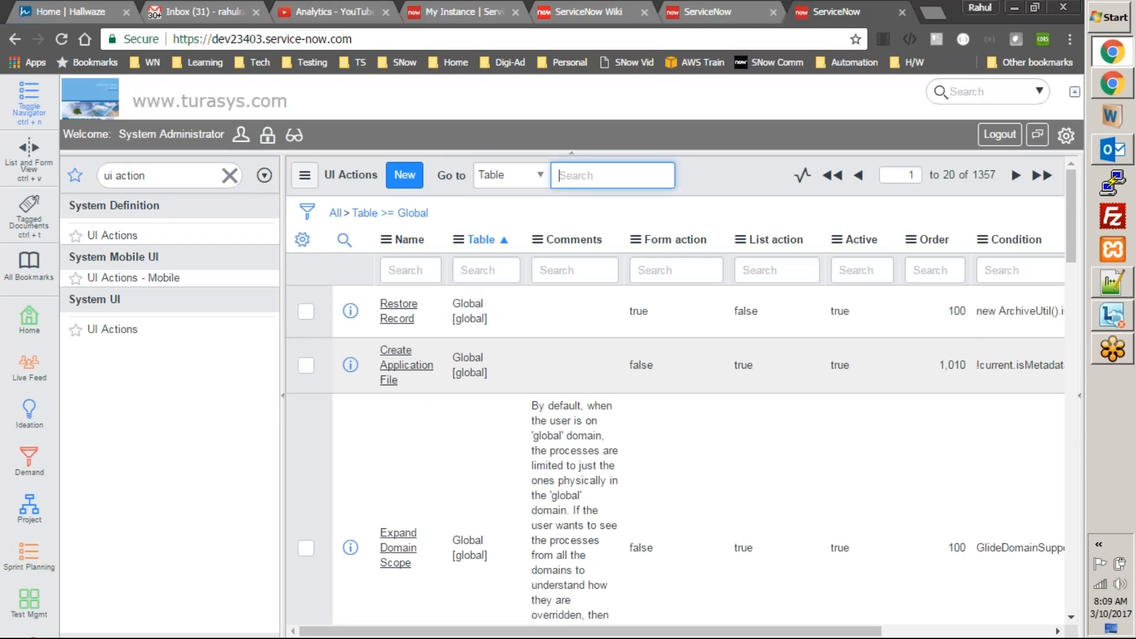
- Open a new Resource Management project form and go to the UI actions configured for the Projects table, leaving the form unsaved
click(230, 175)
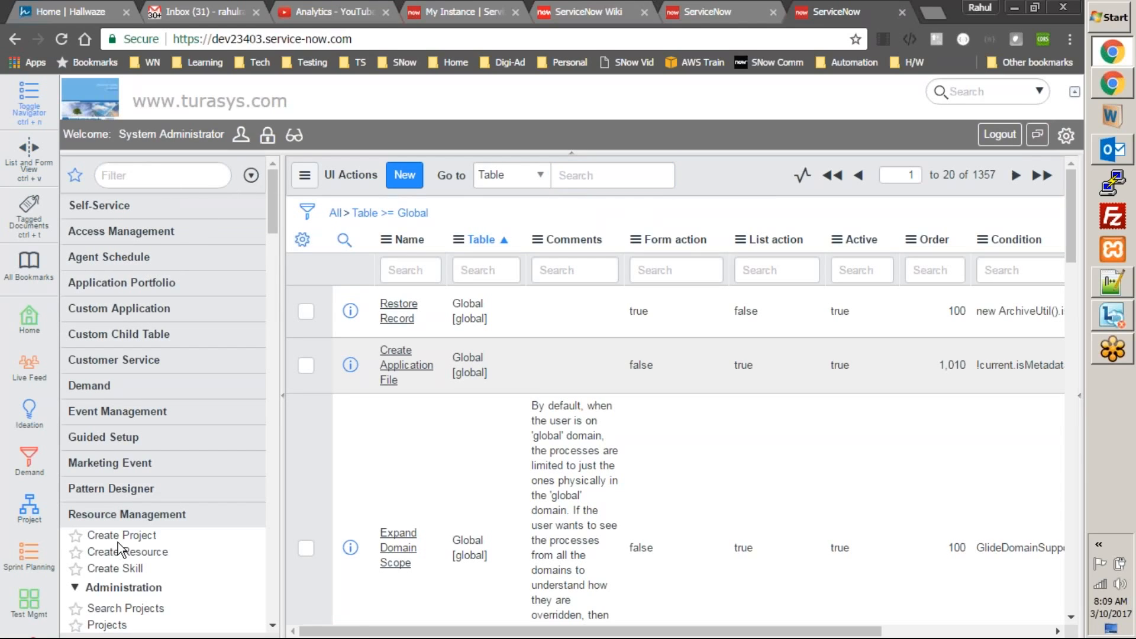
scroll(115, 582, down, 3)
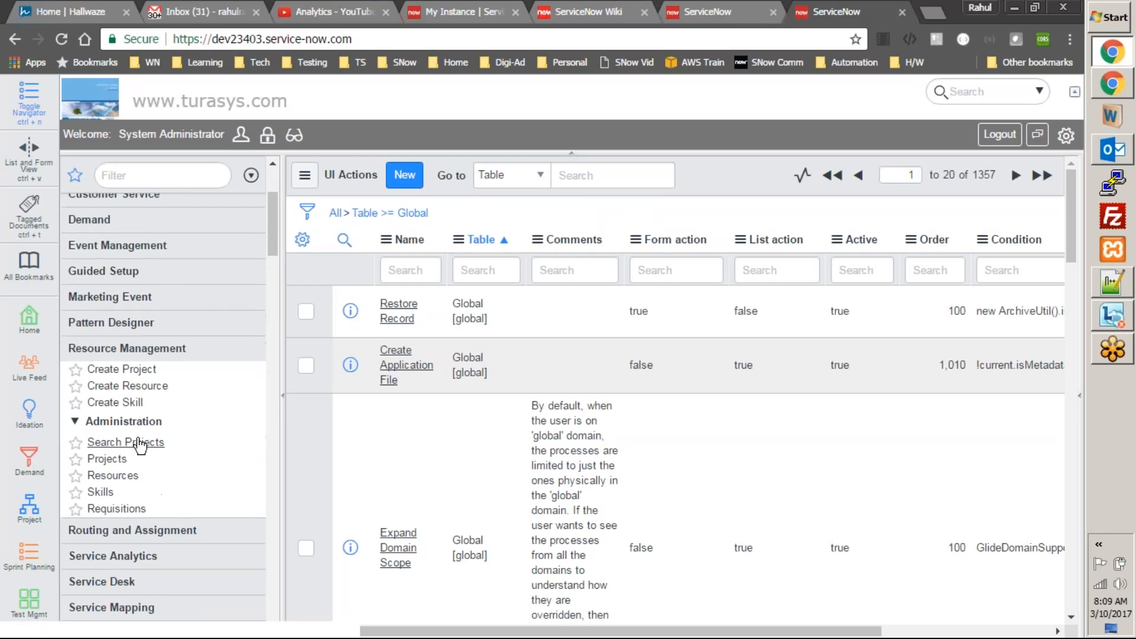
click(122, 369)
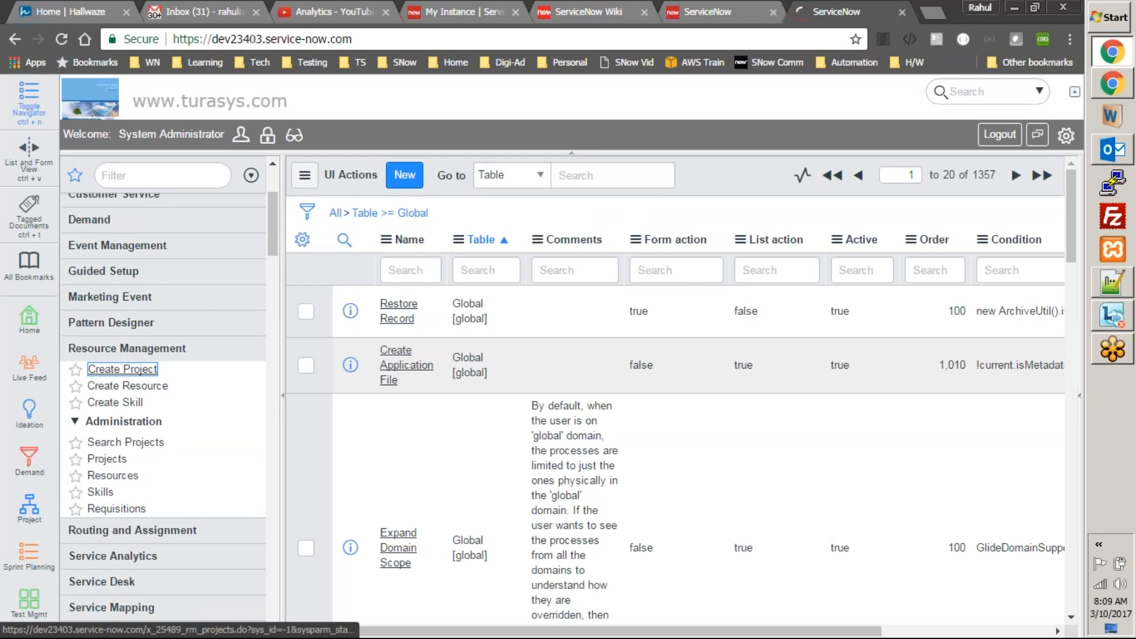
right_click(624, 173)
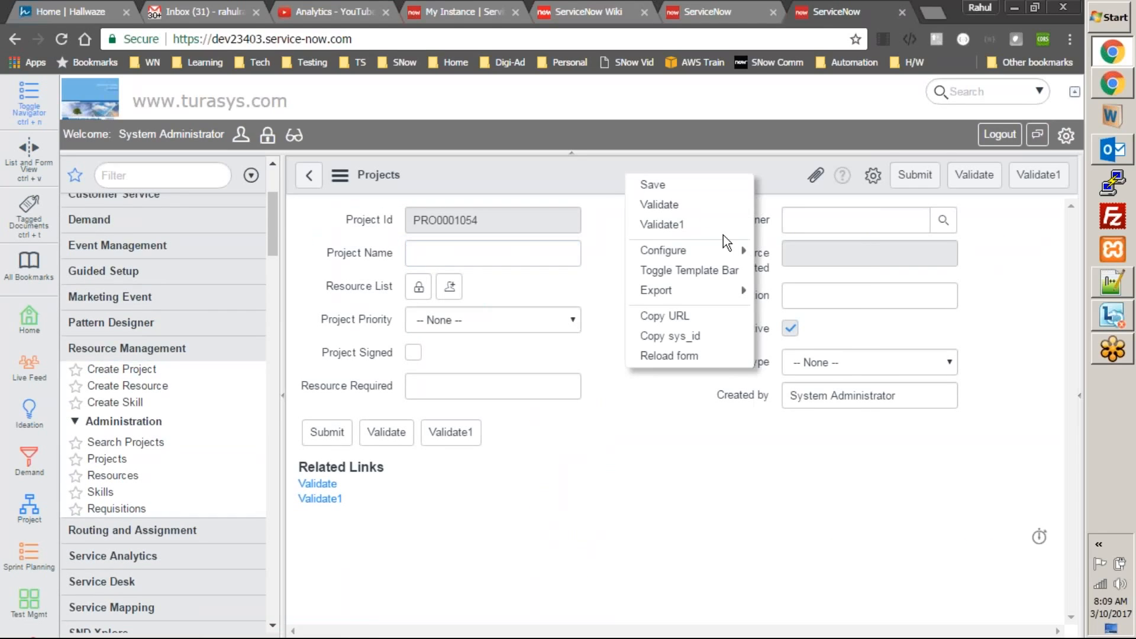
mouse_move(711, 253)
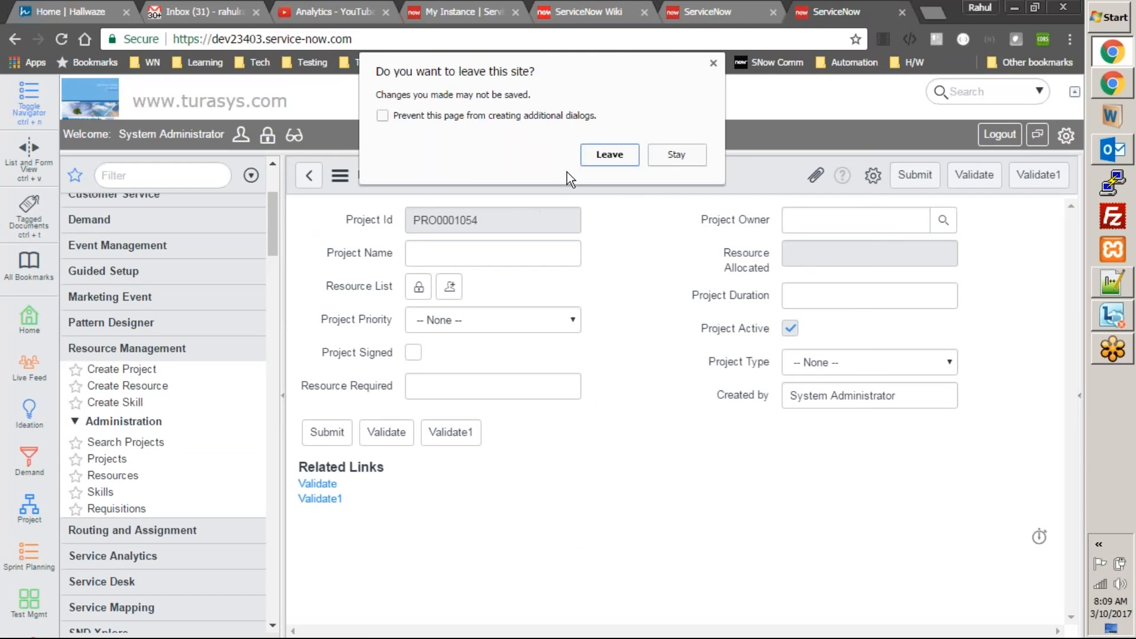
click(623, 159)
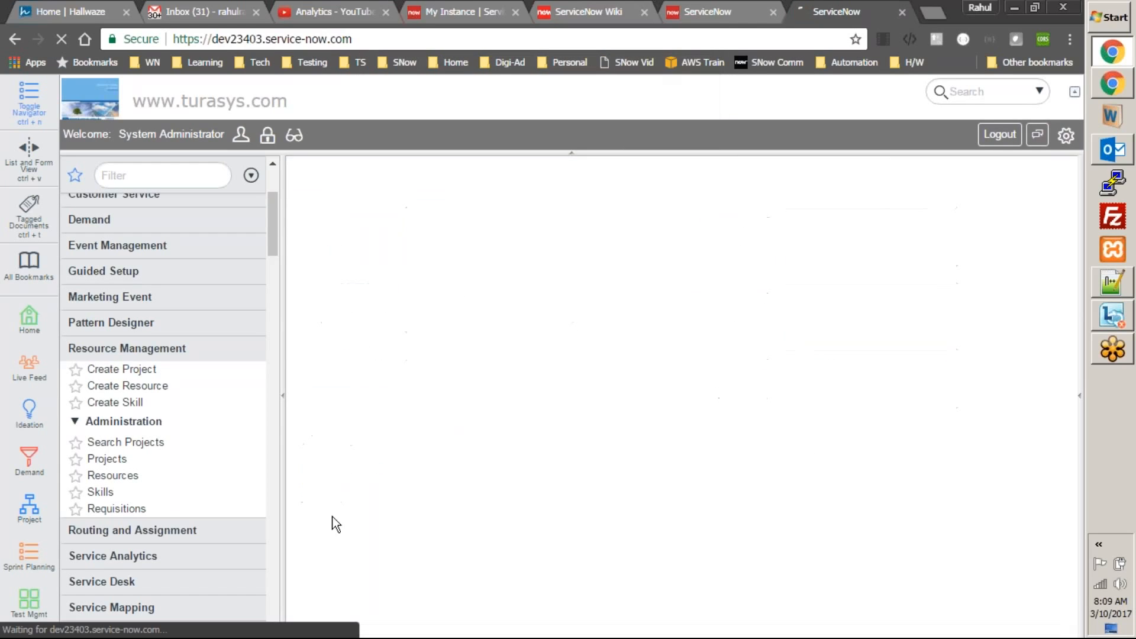
- Open the Validate1 UI action and switch the current application from Global to Resource Management
click(305, 279)
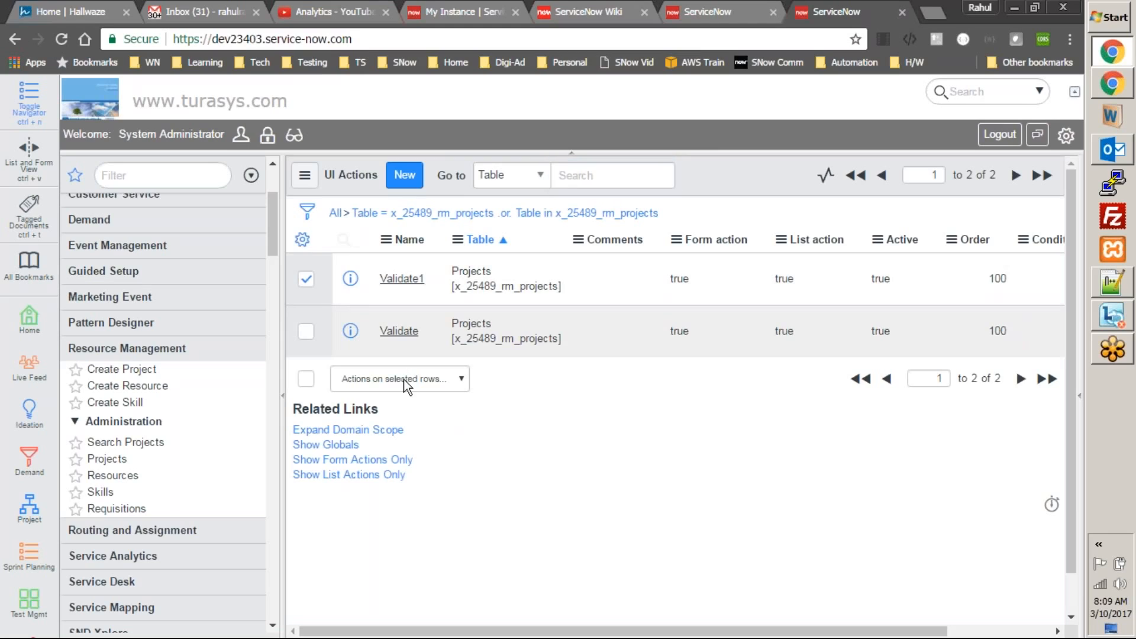
click(399, 379)
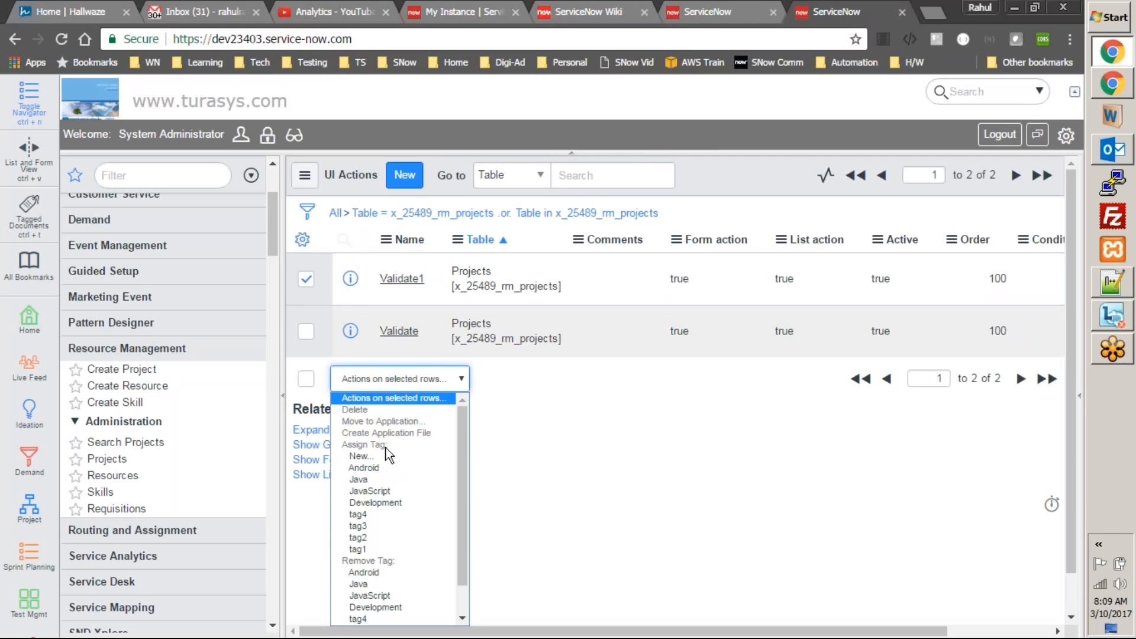
click(413, 278)
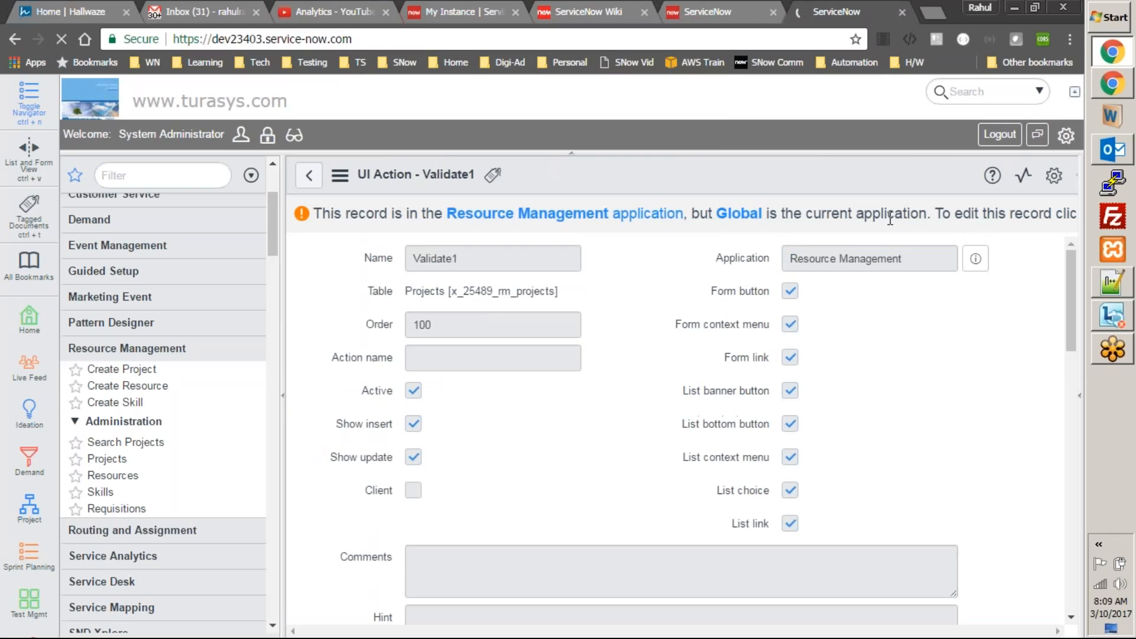
click(1066, 136)
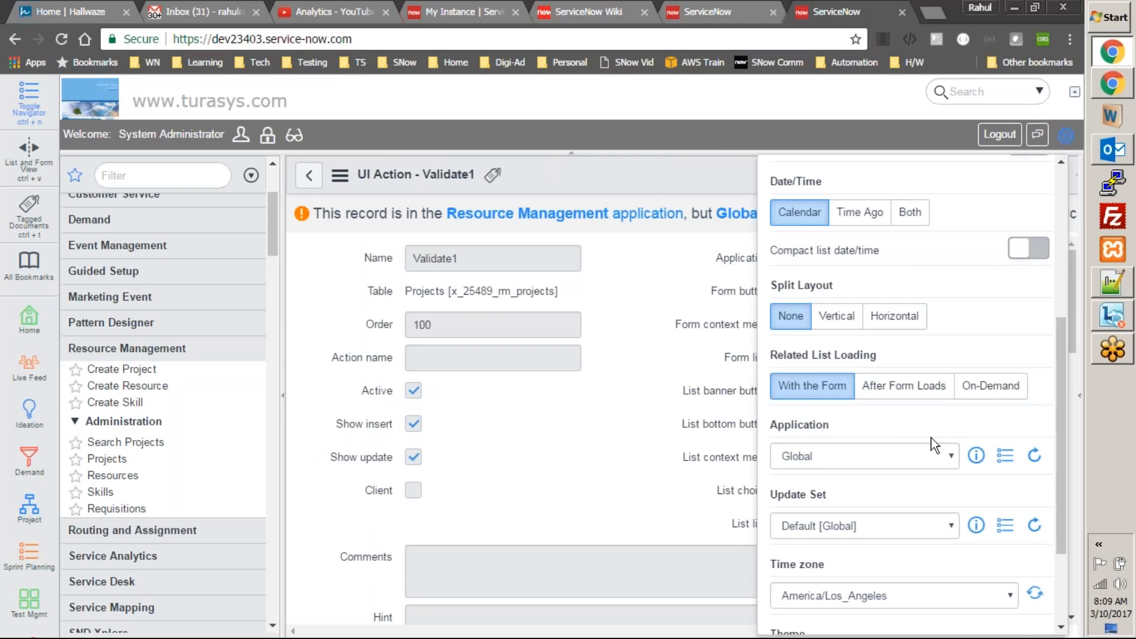
click(883, 456)
scroll(871, 402, down, 4)
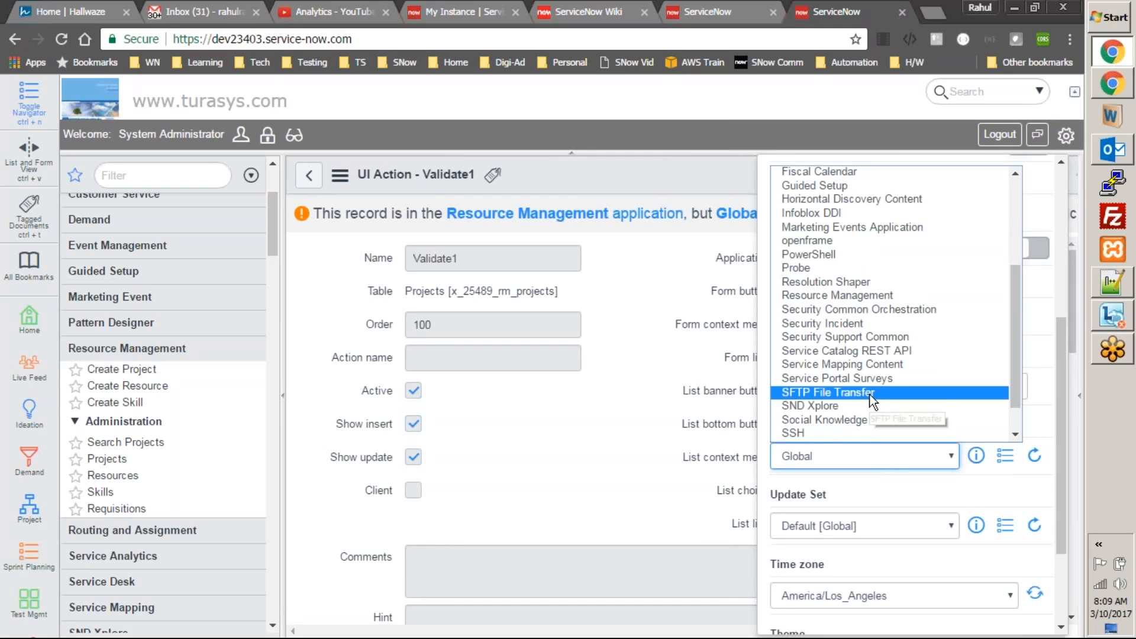
click(855, 294)
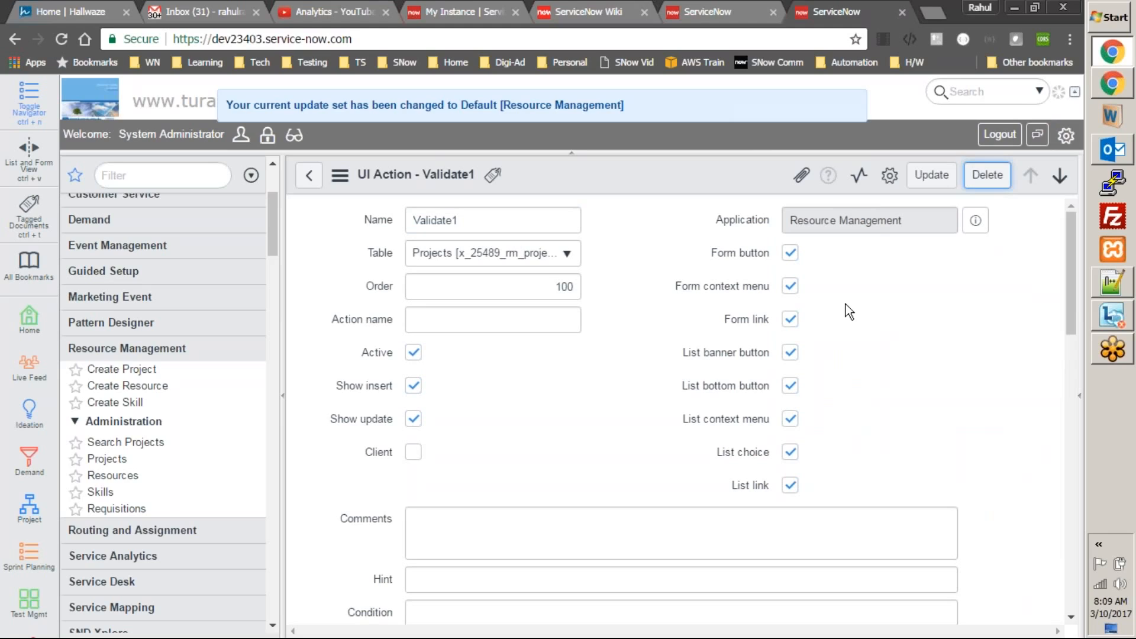
- Delete the Validate1 UI action and open the remaining Validate UI action of the Projects table
click(994, 176)
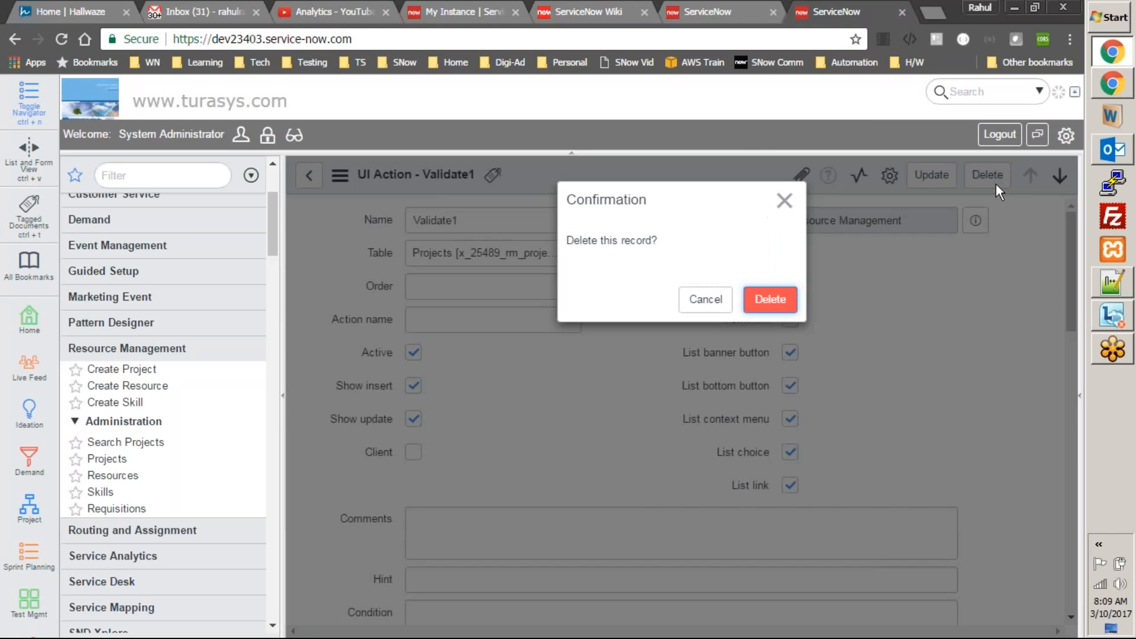
click(780, 303)
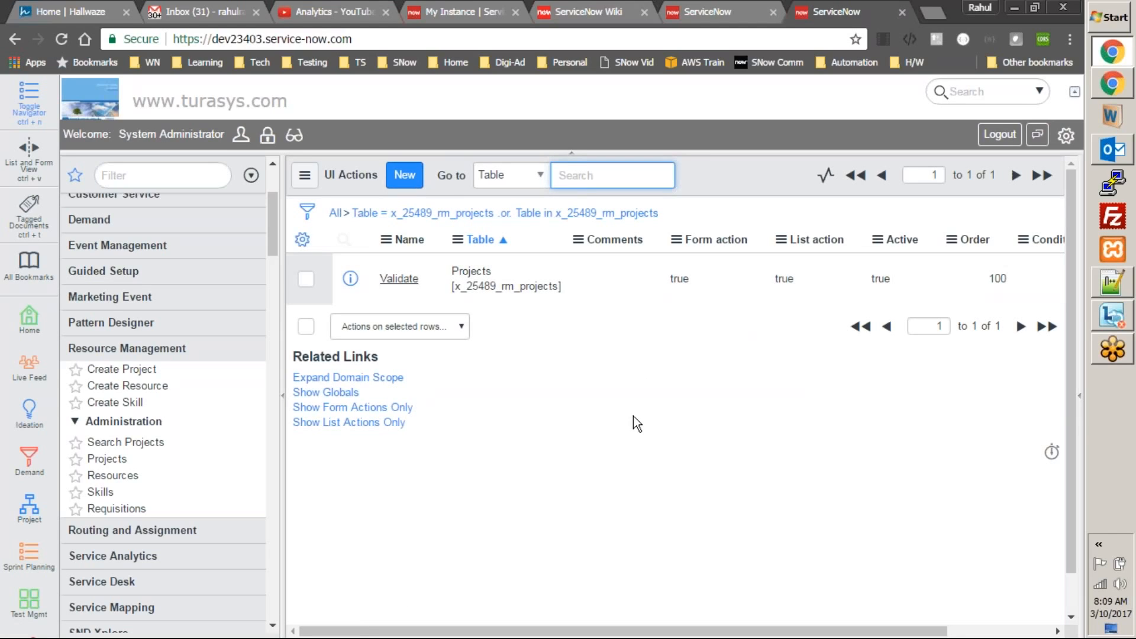
click(634, 451)
click(399, 279)
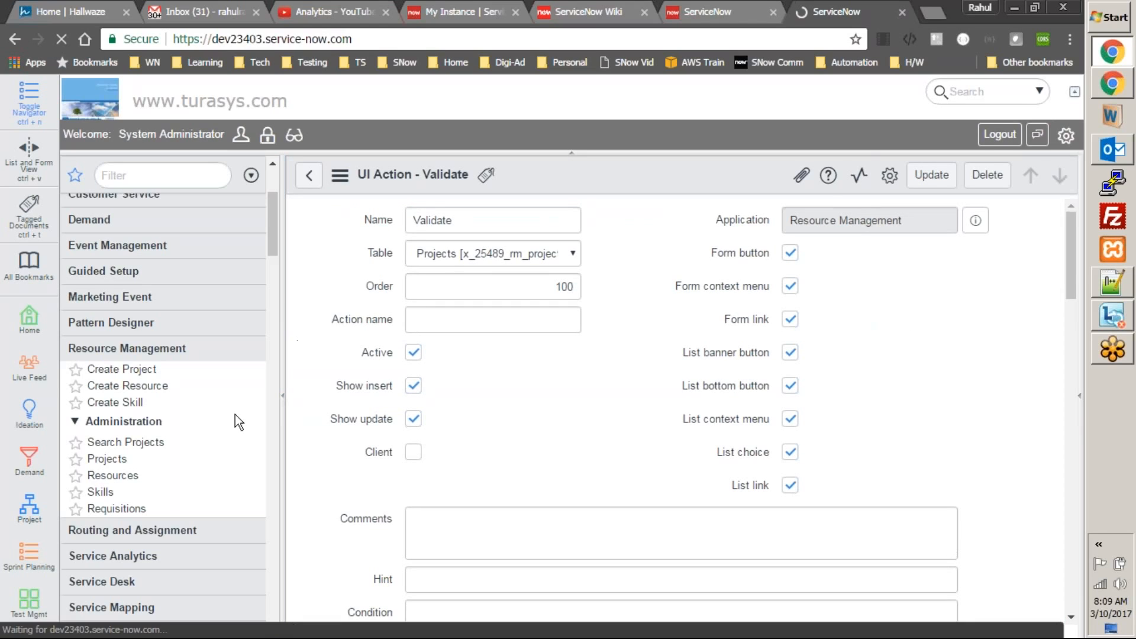
- In the other ServiceNow tab, open the project named Test from the Resource Management projects and check which form views are available
click(700, 13)
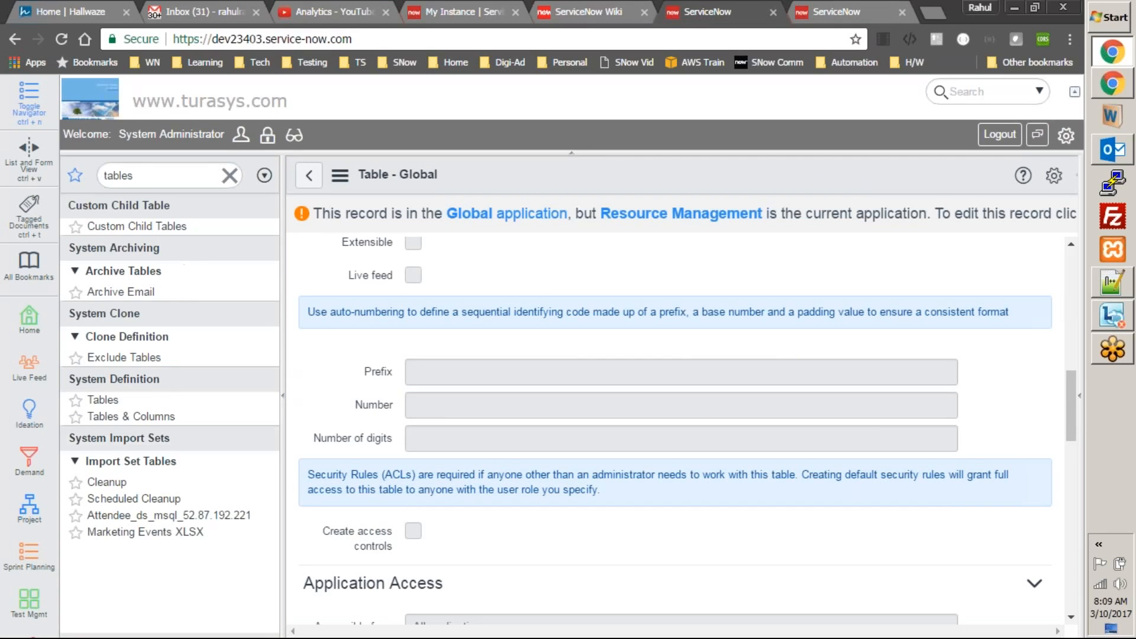
click(230, 176)
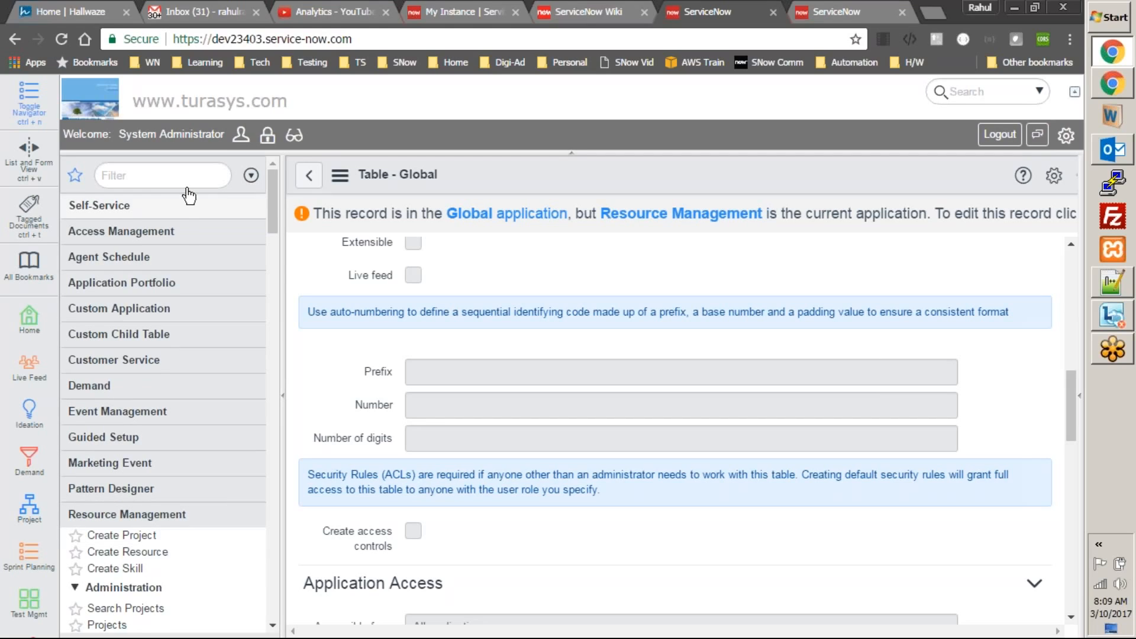
click(106, 626)
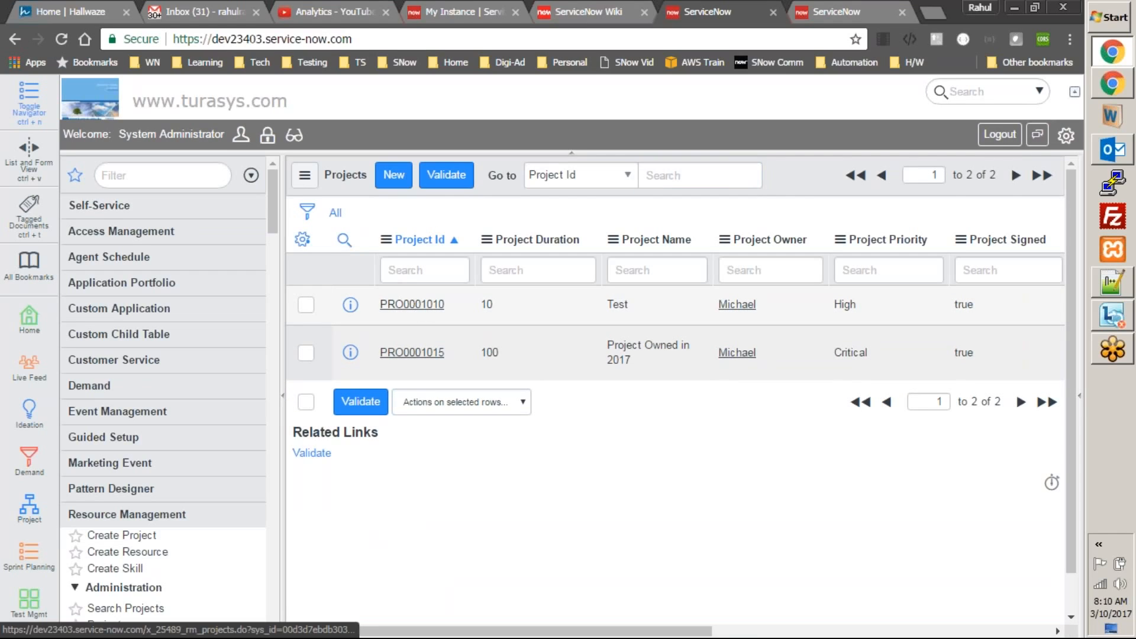
click(419, 304)
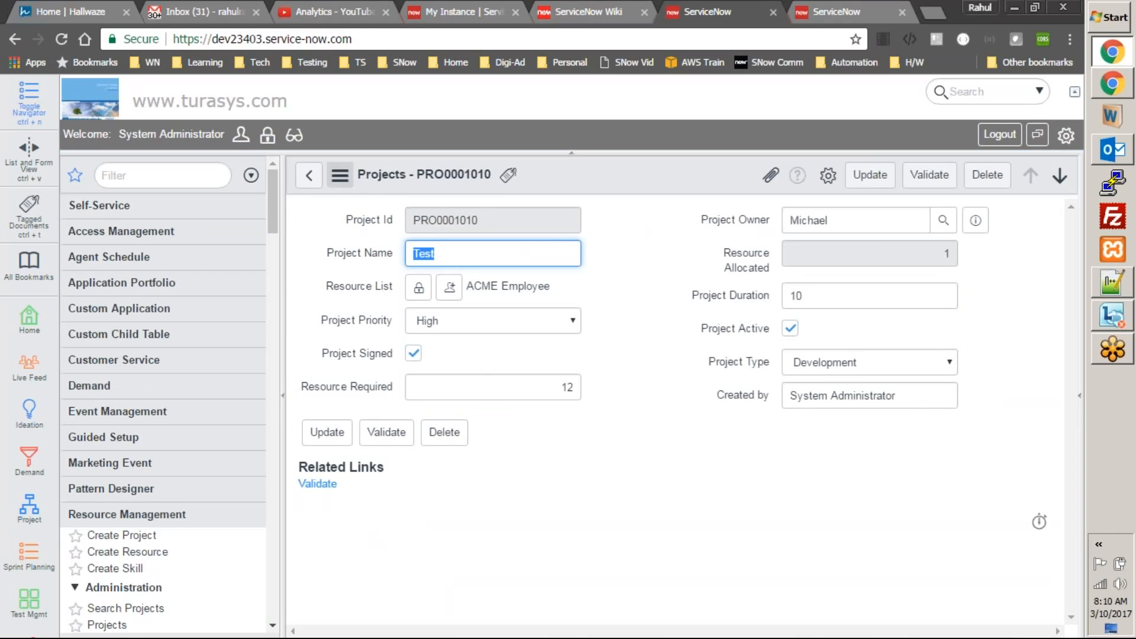
click(339, 174)
mouse_move(397, 279)
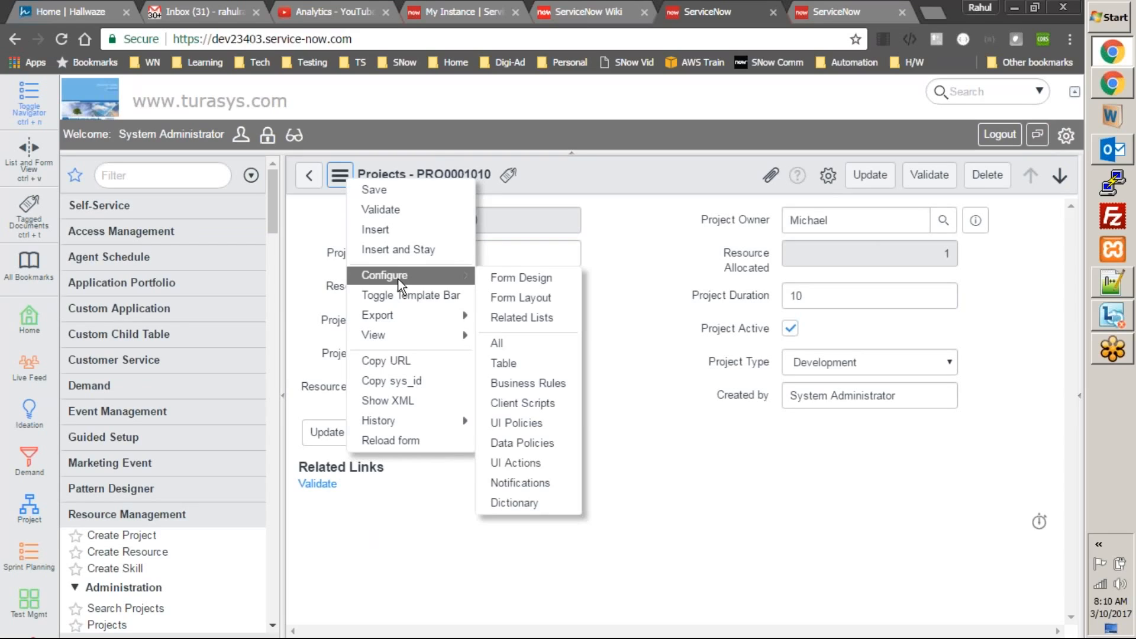
mouse_move(391, 335)
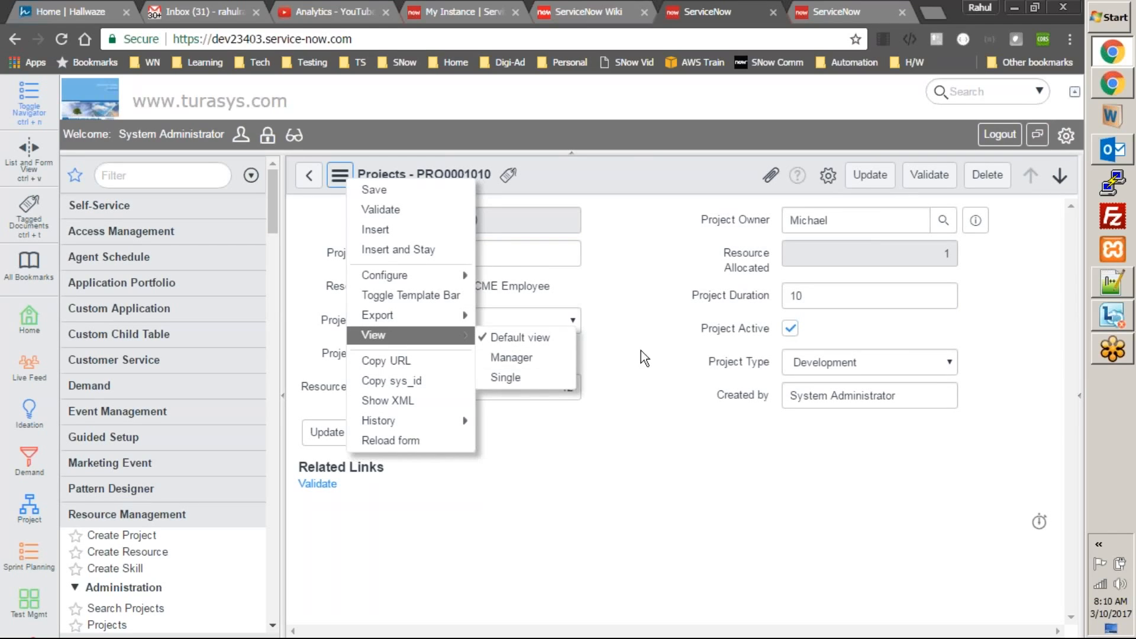
click(641, 371)
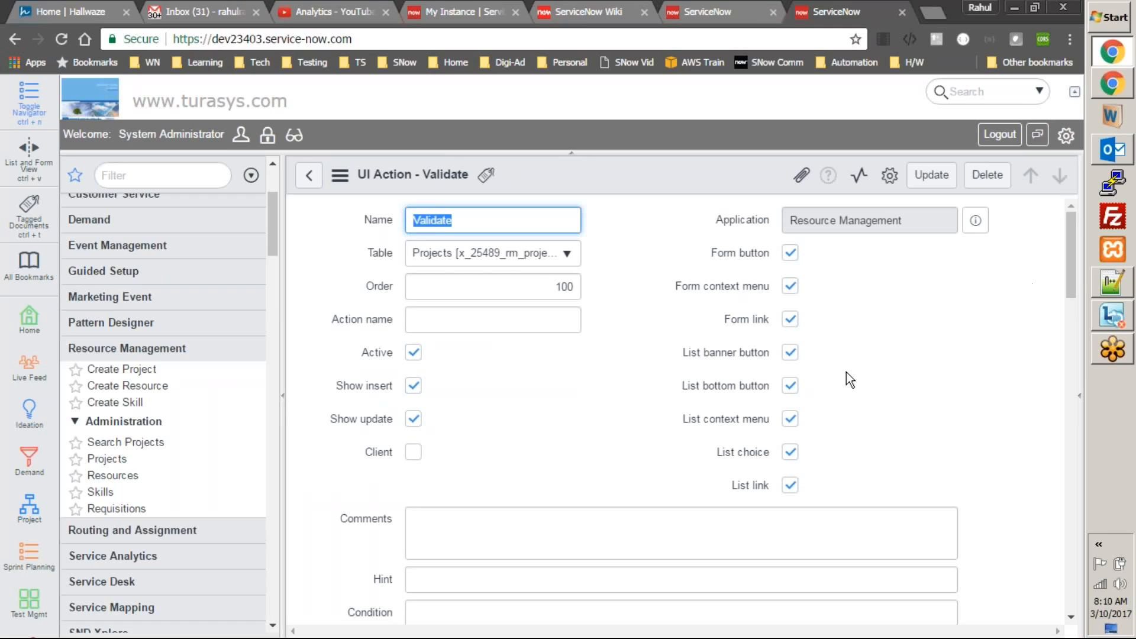
- On the Validate UI action, clear List banner button, List bottom button, List context menu, List choice and List link, and save
click(794, 351)
click(791, 386)
click(791, 418)
click(790, 451)
click(792, 487)
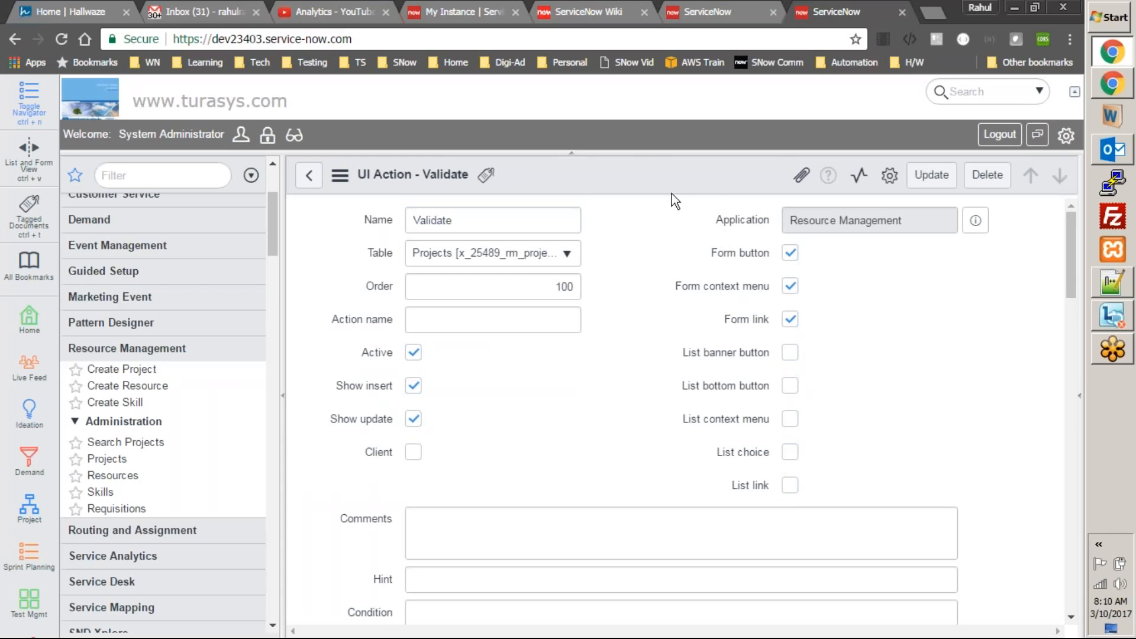
right_click(653, 159)
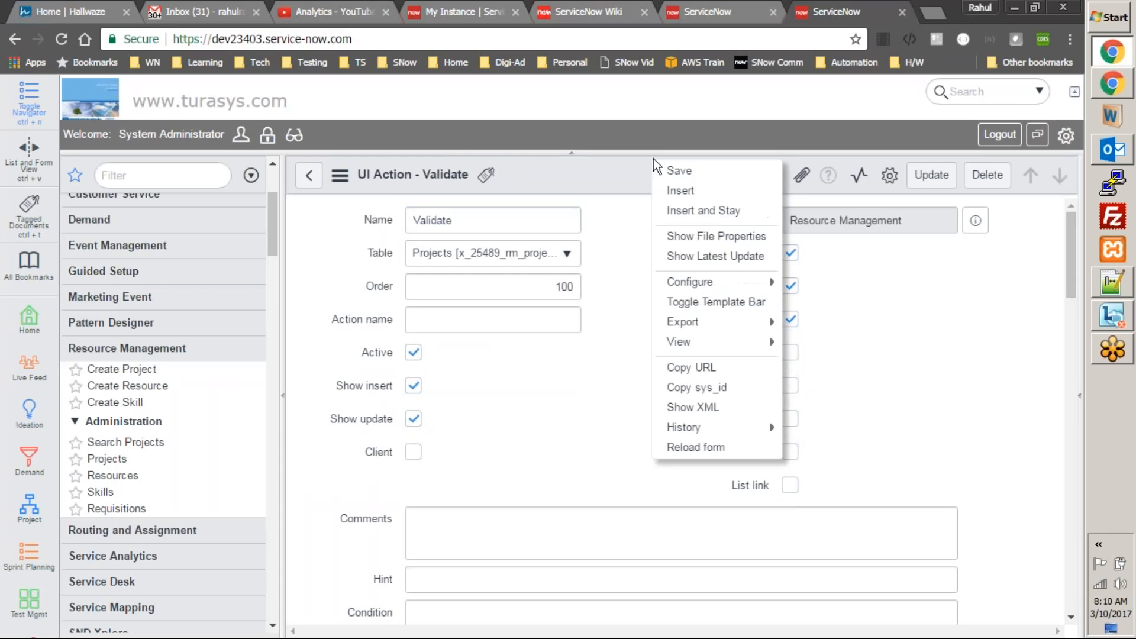
click(698, 173)
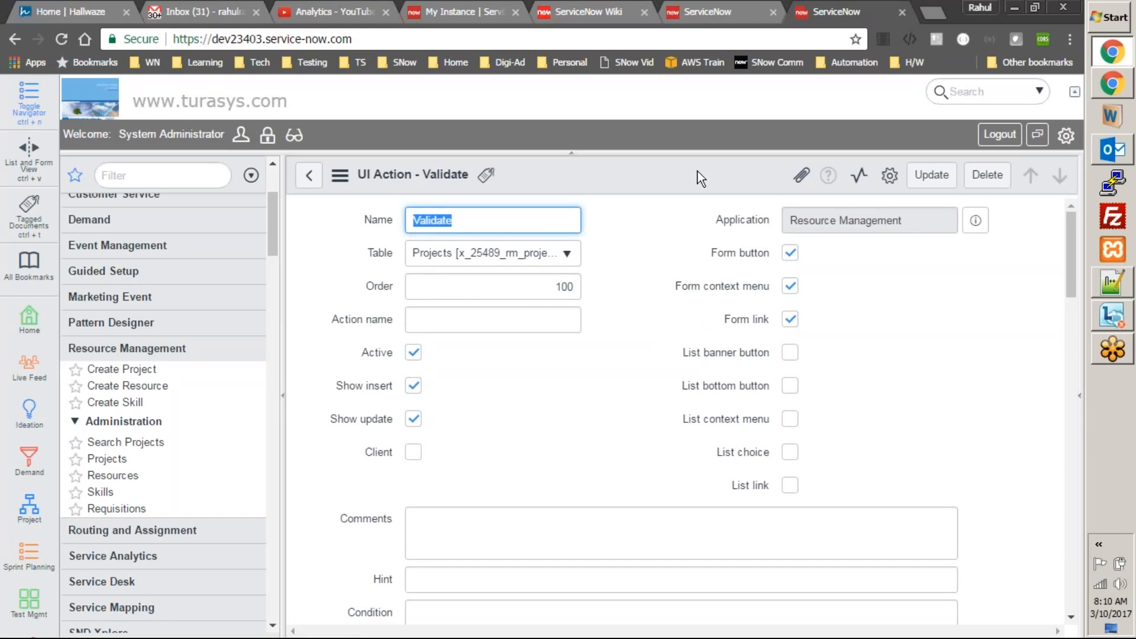
- Turn off Show insert on the Validate UI action and save the record
click(403, 392)
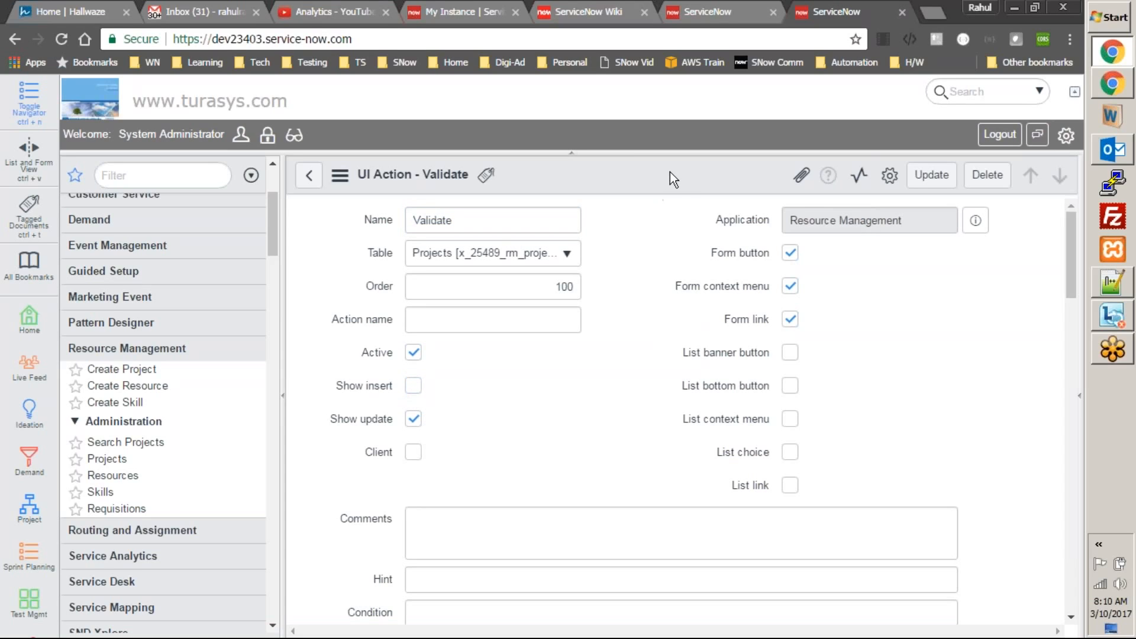
right_click(670, 171)
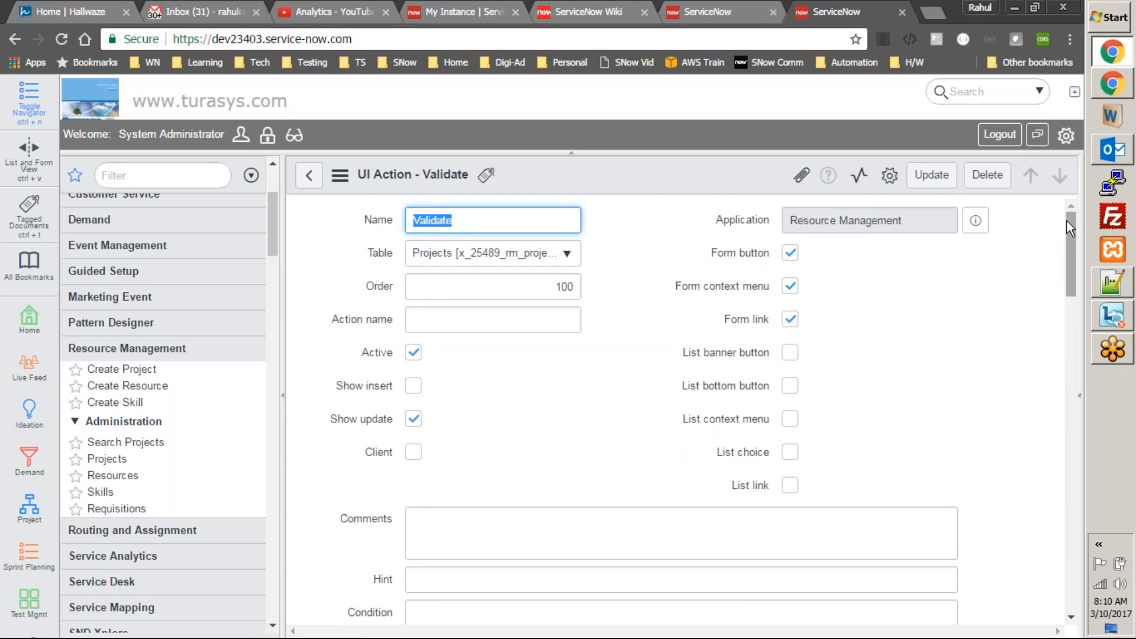
- Add the Manager view to the UI Action Visibility list of the Validate UI action and save the member list
drag(1071, 219, 1059, 365)
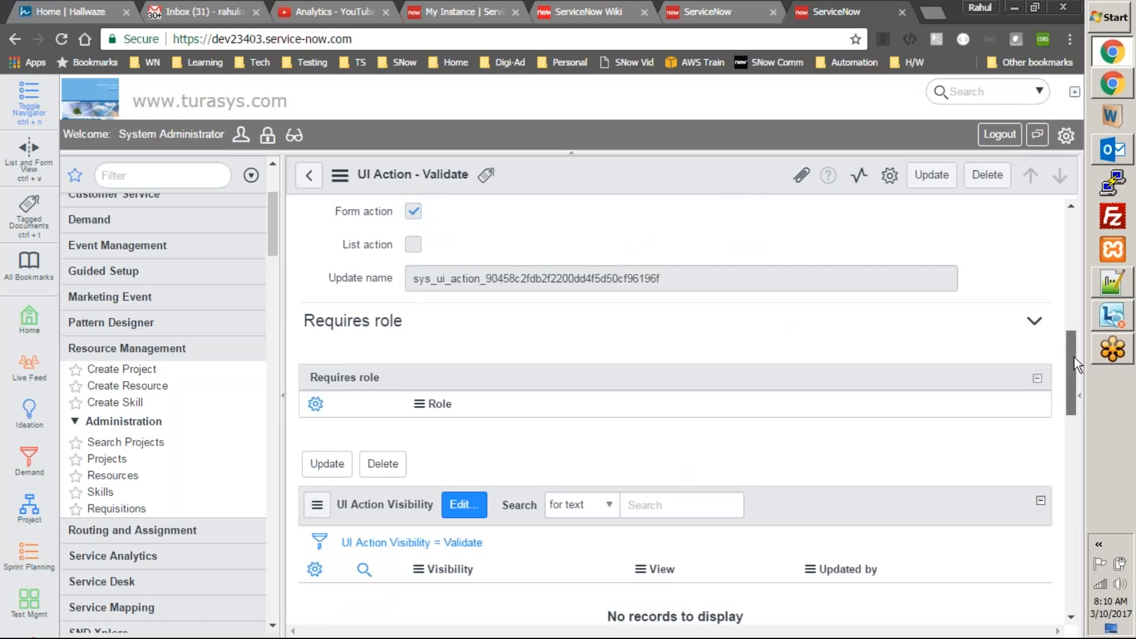
scroll(1073, 388, up, 3)
drag(1071, 345, 1063, 420)
click(471, 323)
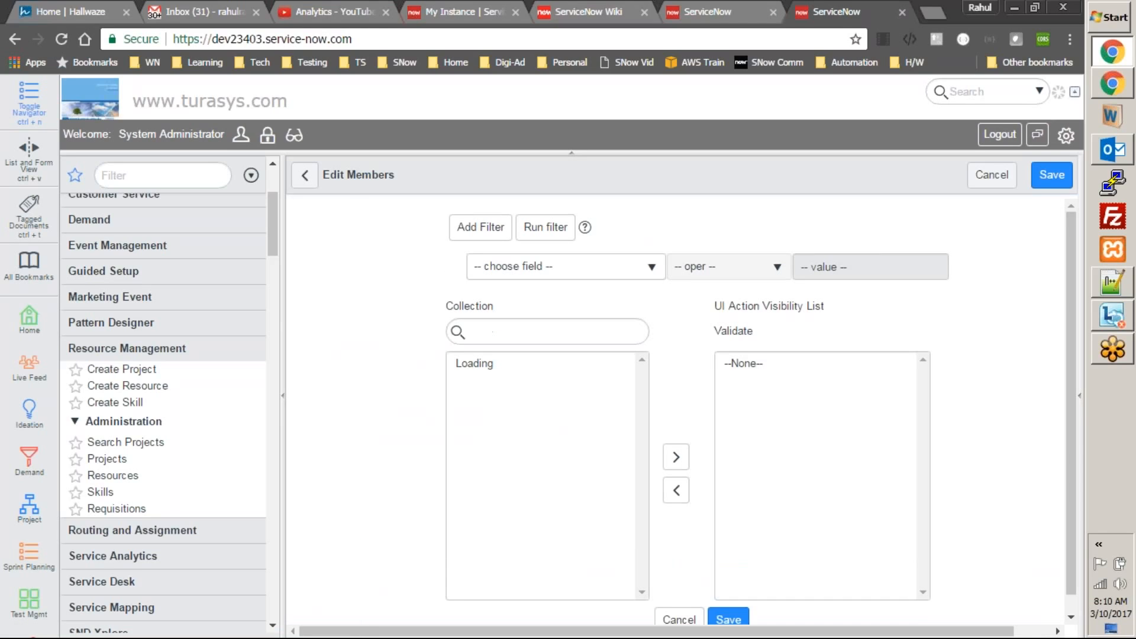
click(494, 327)
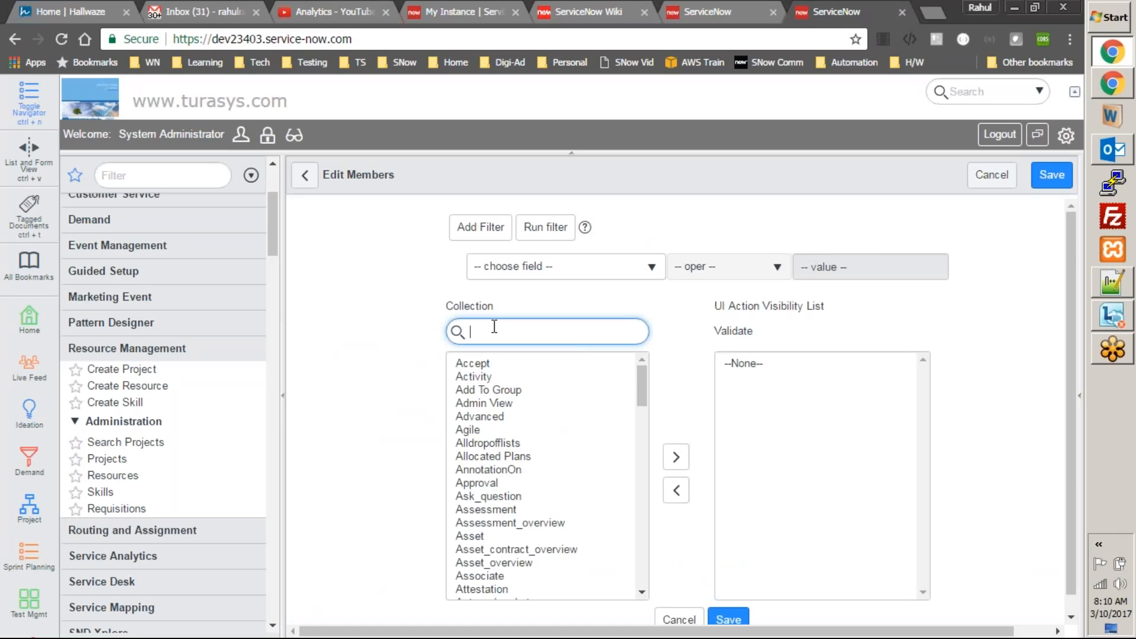
text(manage)
click(493, 380)
click(675, 456)
scroll(833, 537, down, 1)
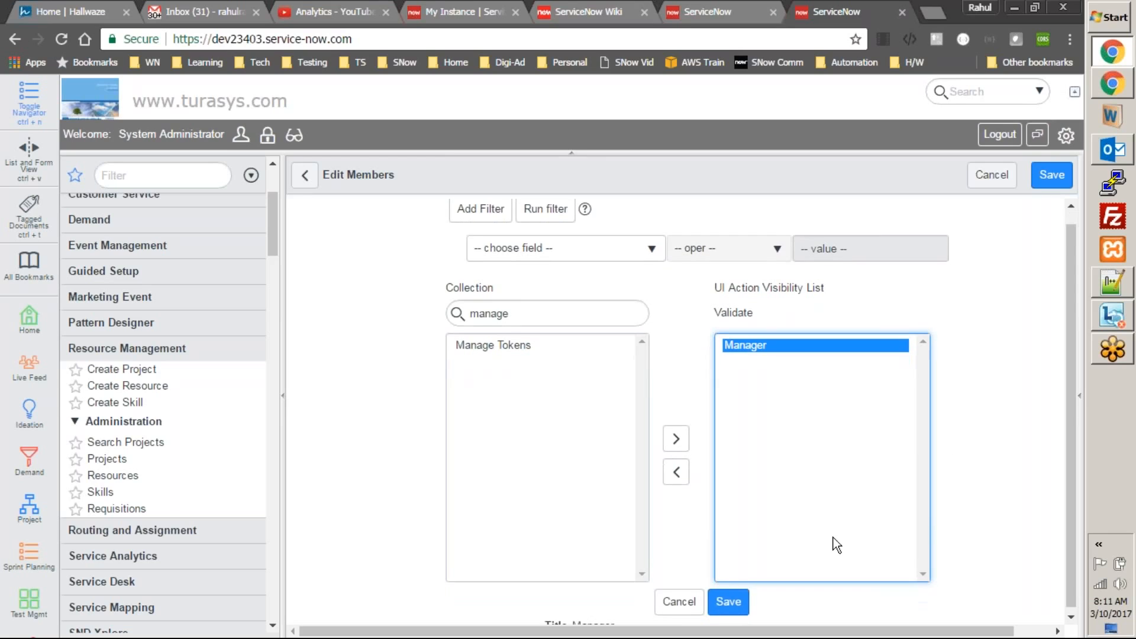
click(728, 580)
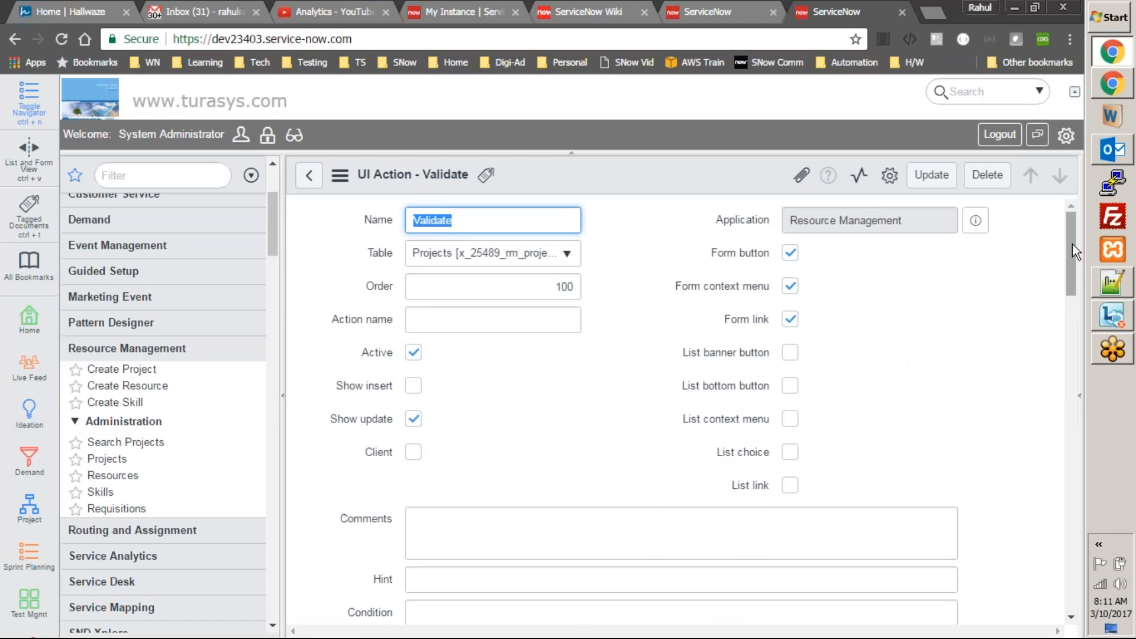
- Review the visibility entries and version history of the Validate UI action, and update the record
drag(1071, 230, 1070, 403)
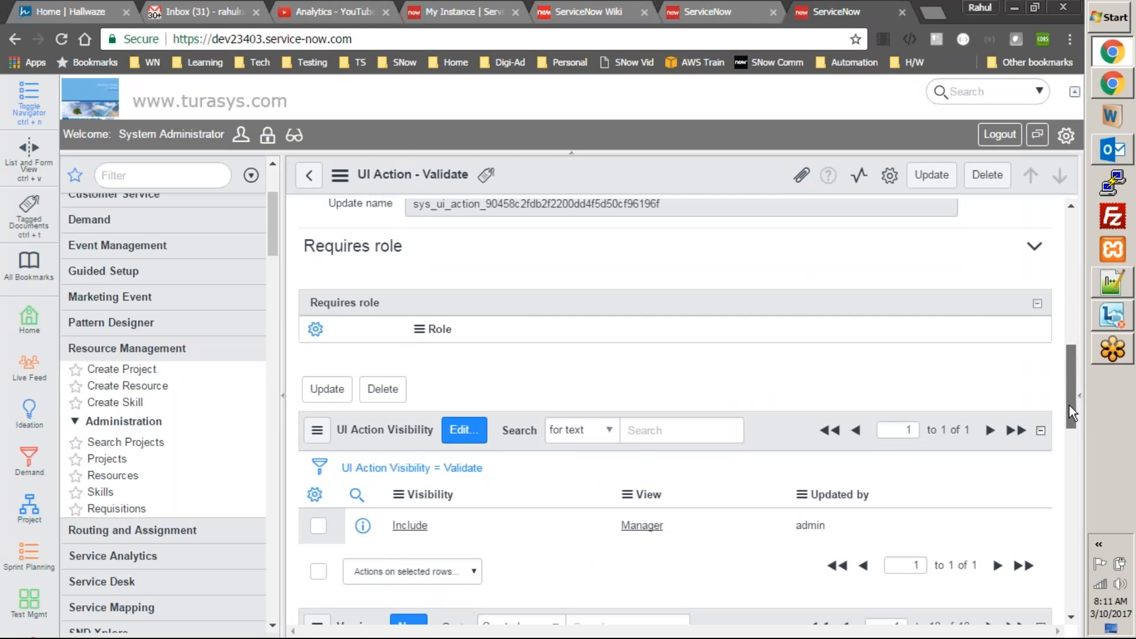
scroll(1069, 406, down, 10)
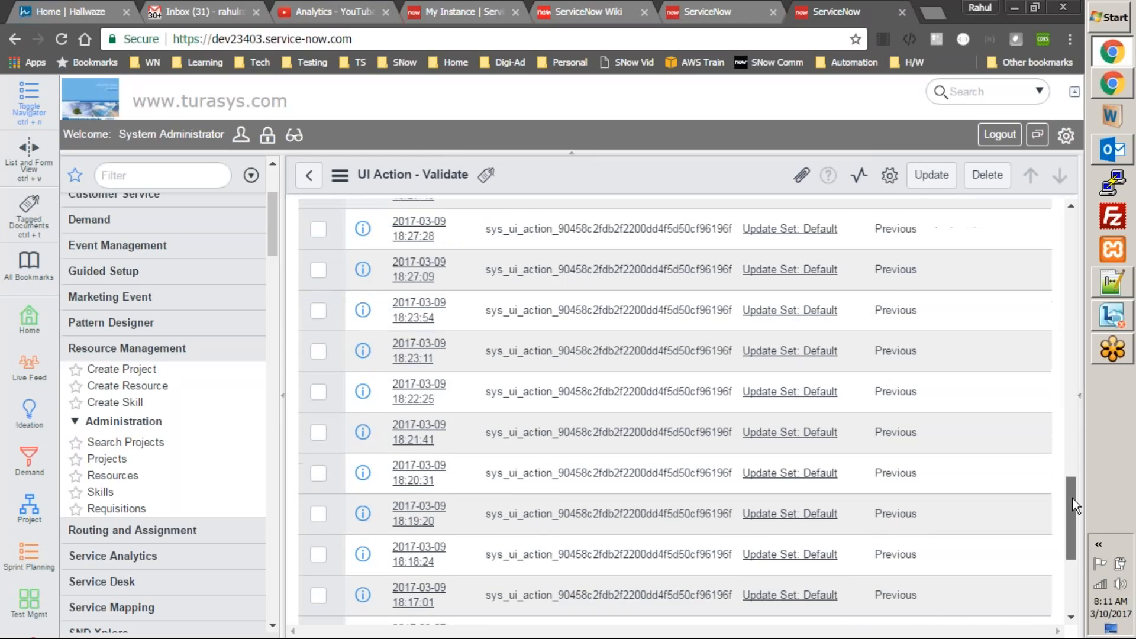
drag(1072, 498, 1020, 173)
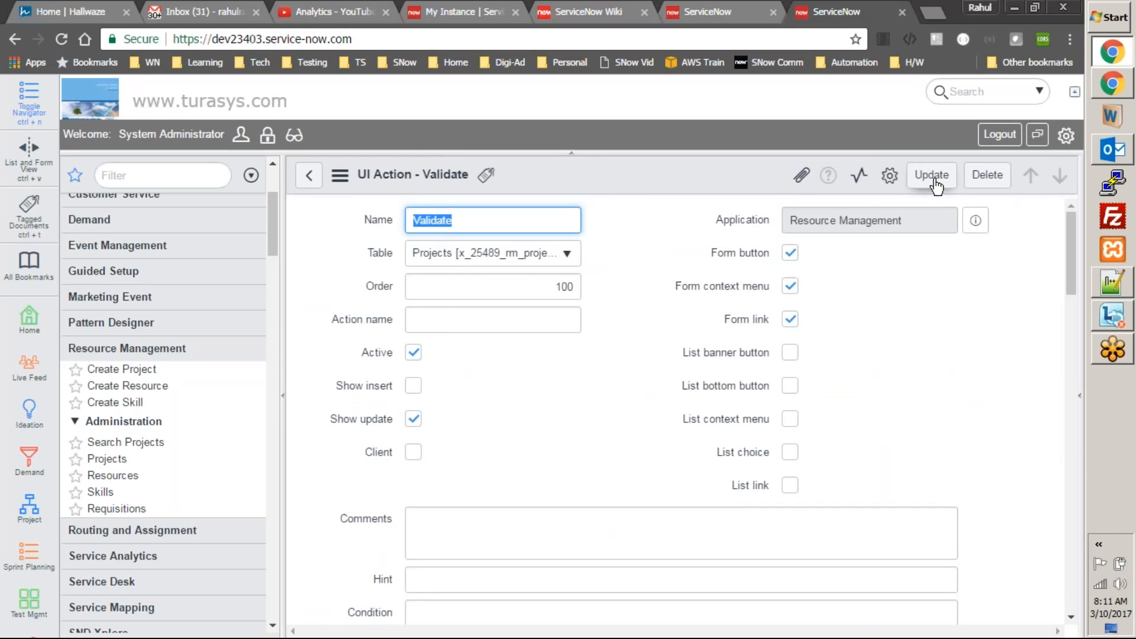
click(933, 184)
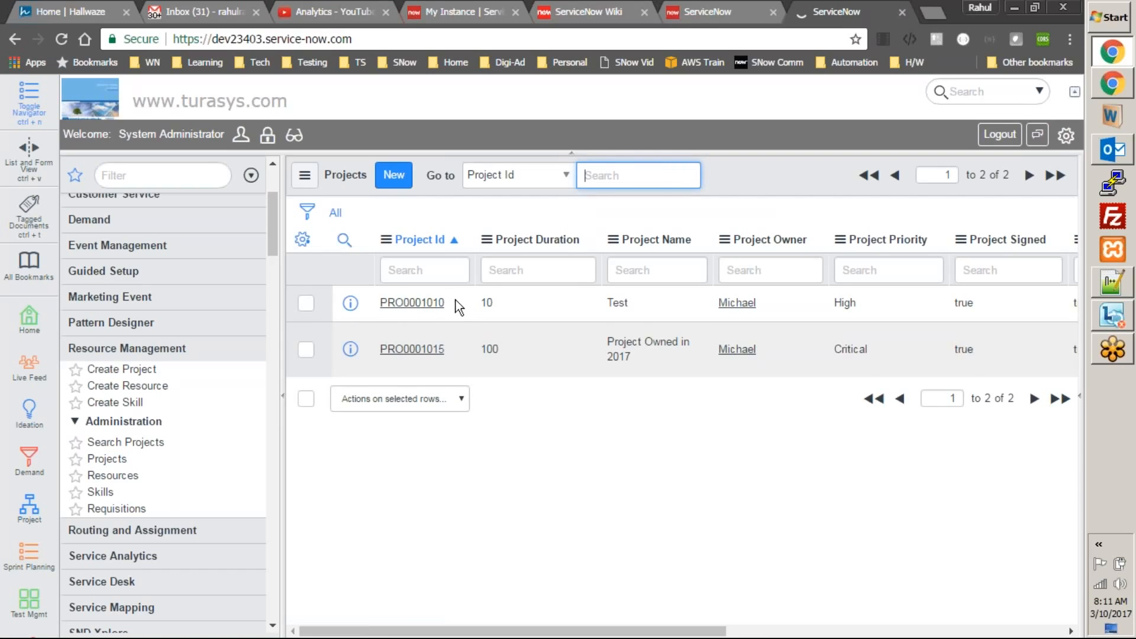
- Open the project named Test and switch its form from the default view to the Single view to look for Validate
click(416, 307)
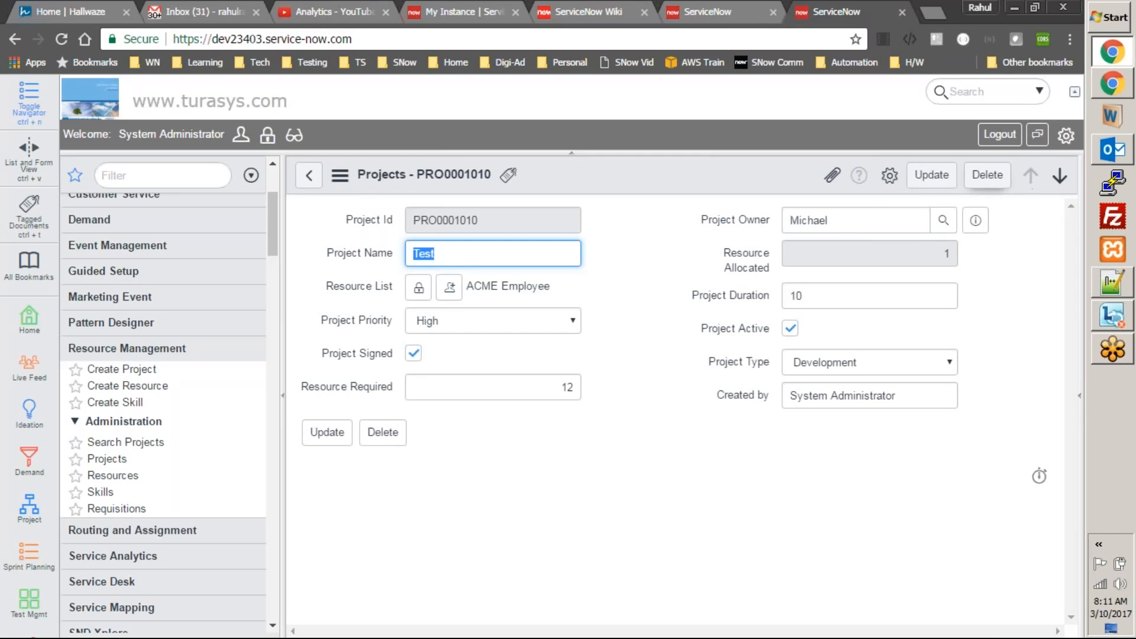
click(340, 176)
mouse_move(381, 314)
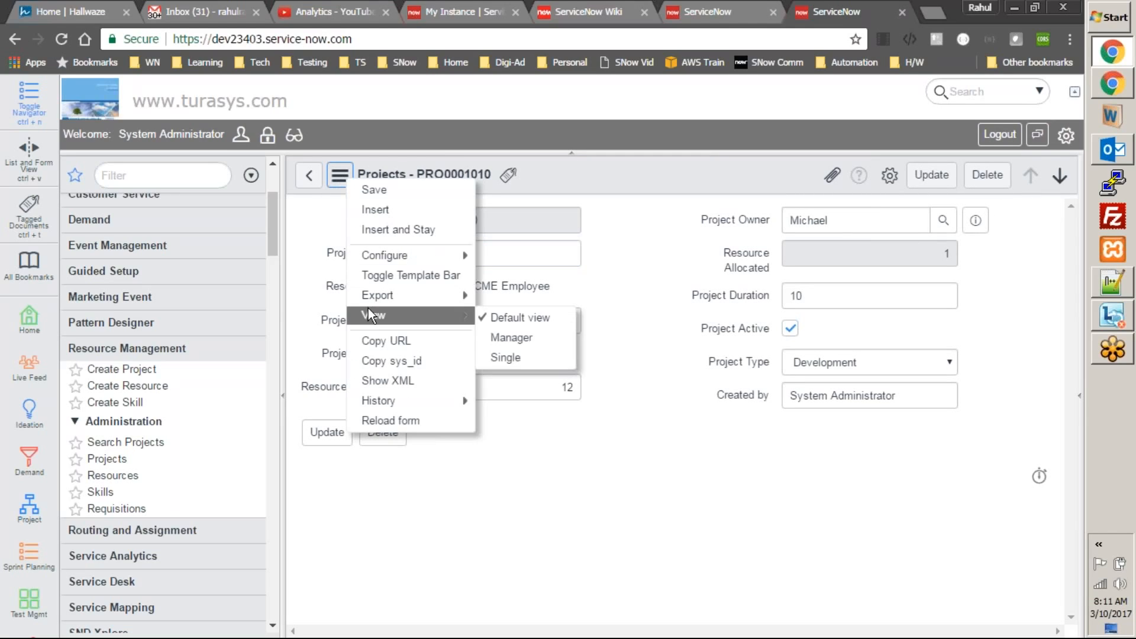
click(521, 338)
click(340, 175)
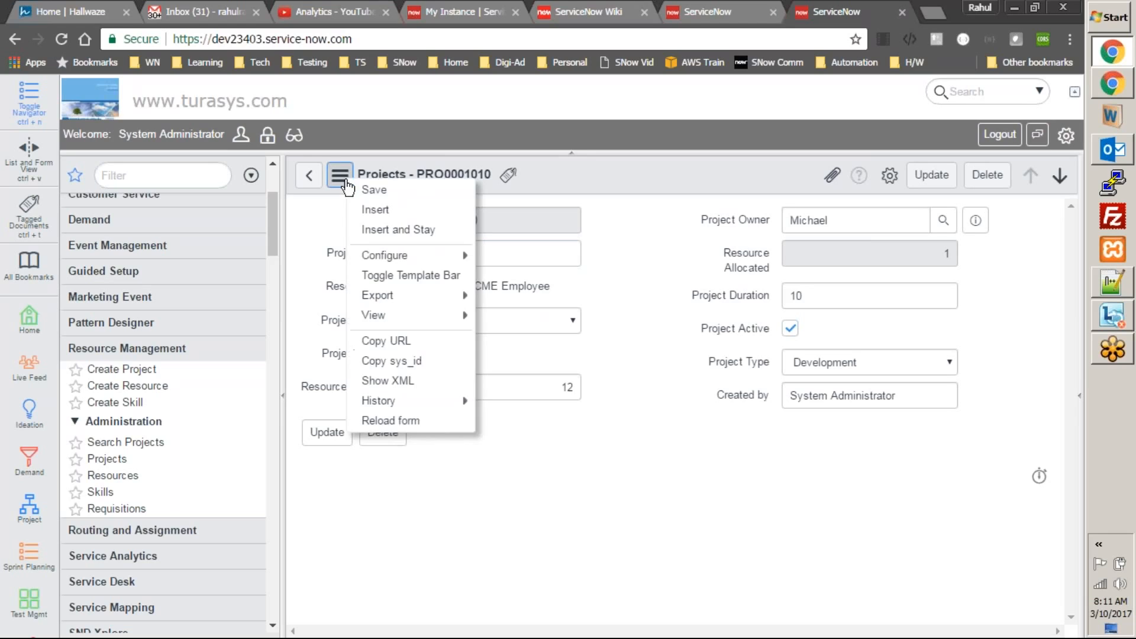
click(495, 337)
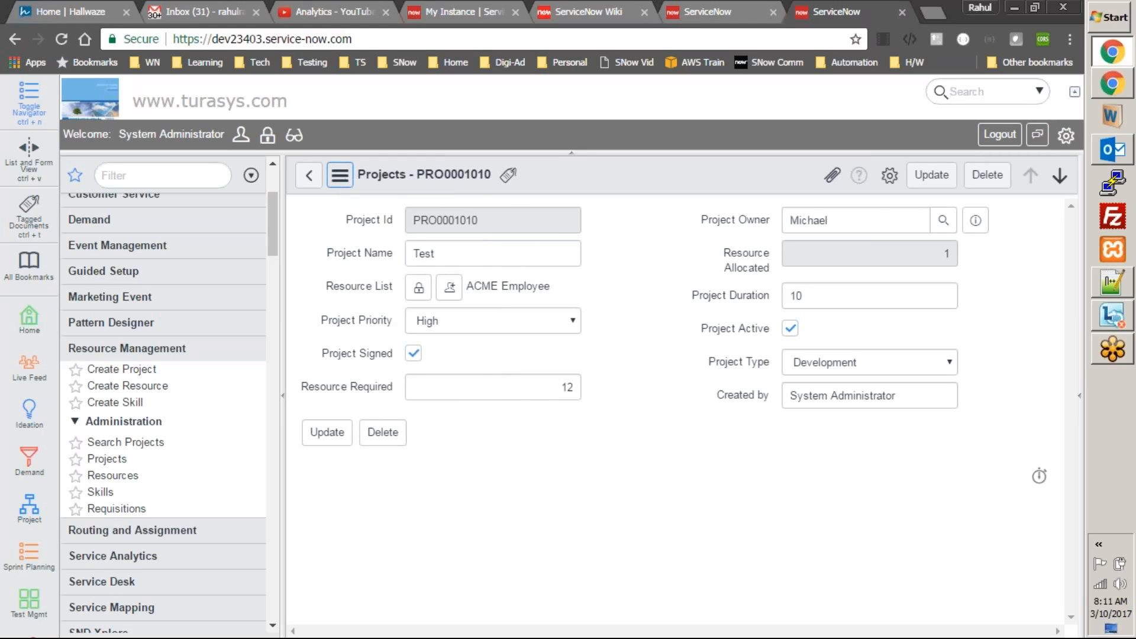
click(340, 176)
mouse_move(436, 311)
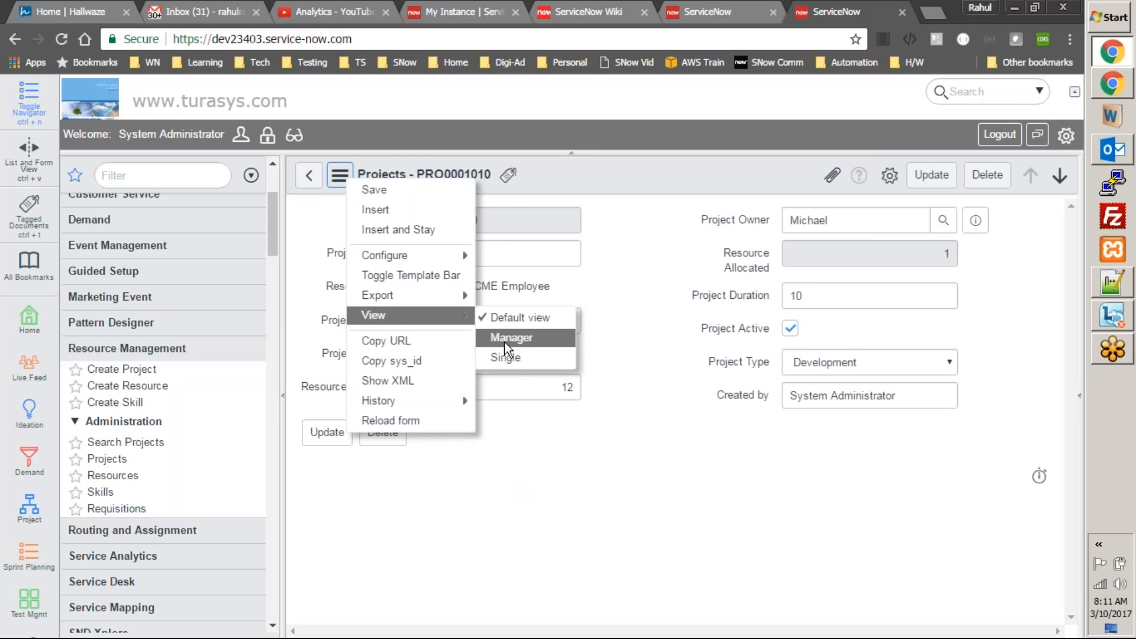
click(495, 360)
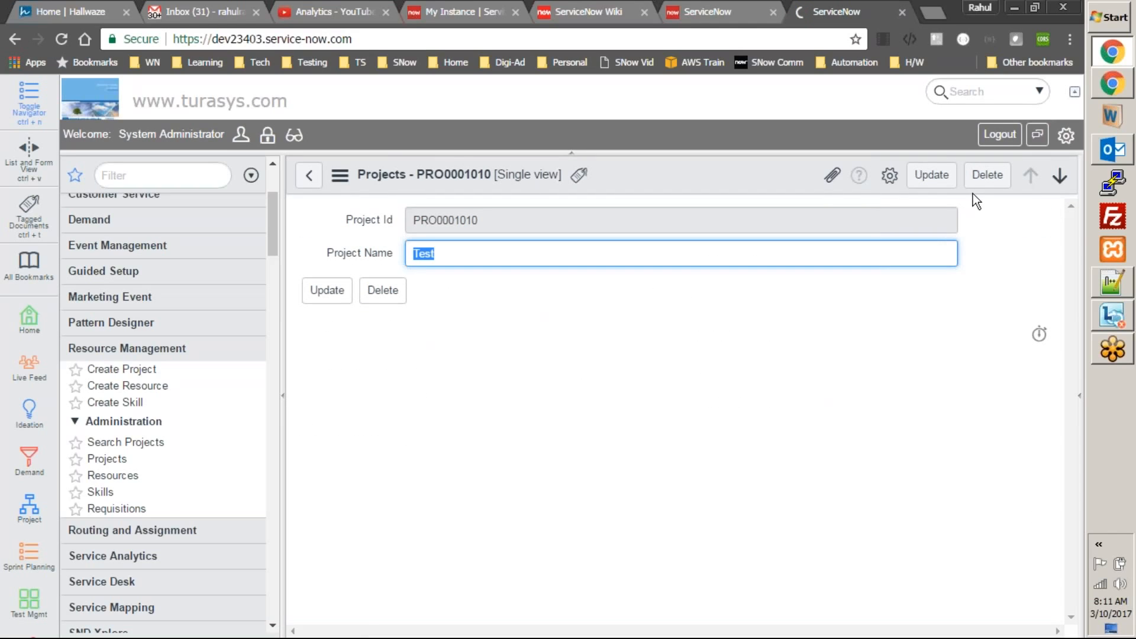
- Switch the Test project's form to the Manager view and check where the Validate action is offered
click(339, 175)
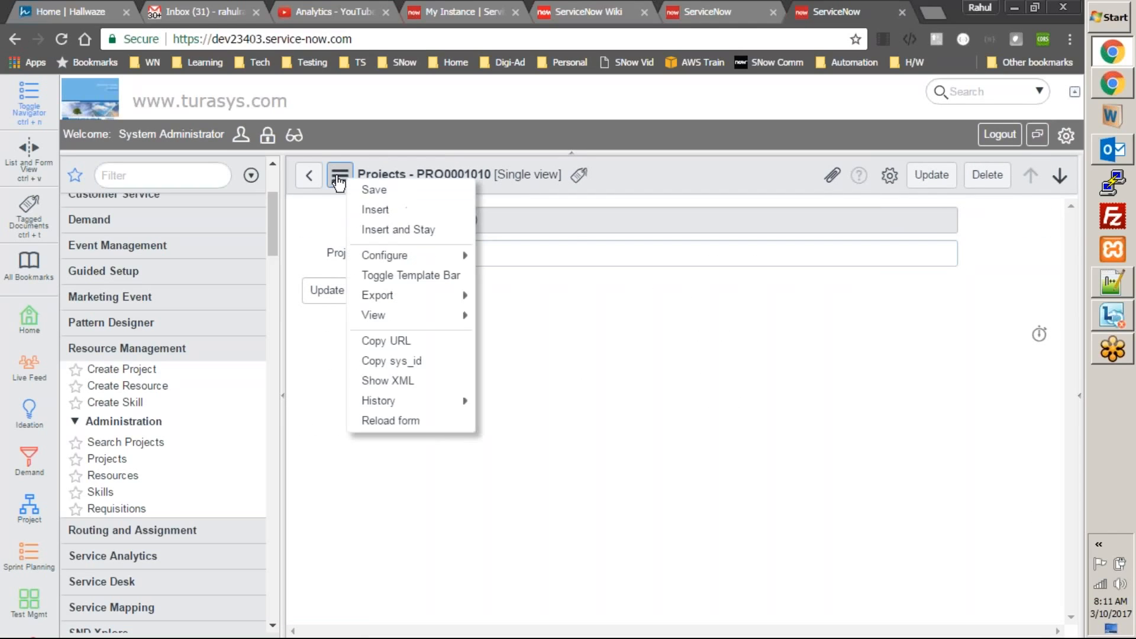
mouse_move(371, 317)
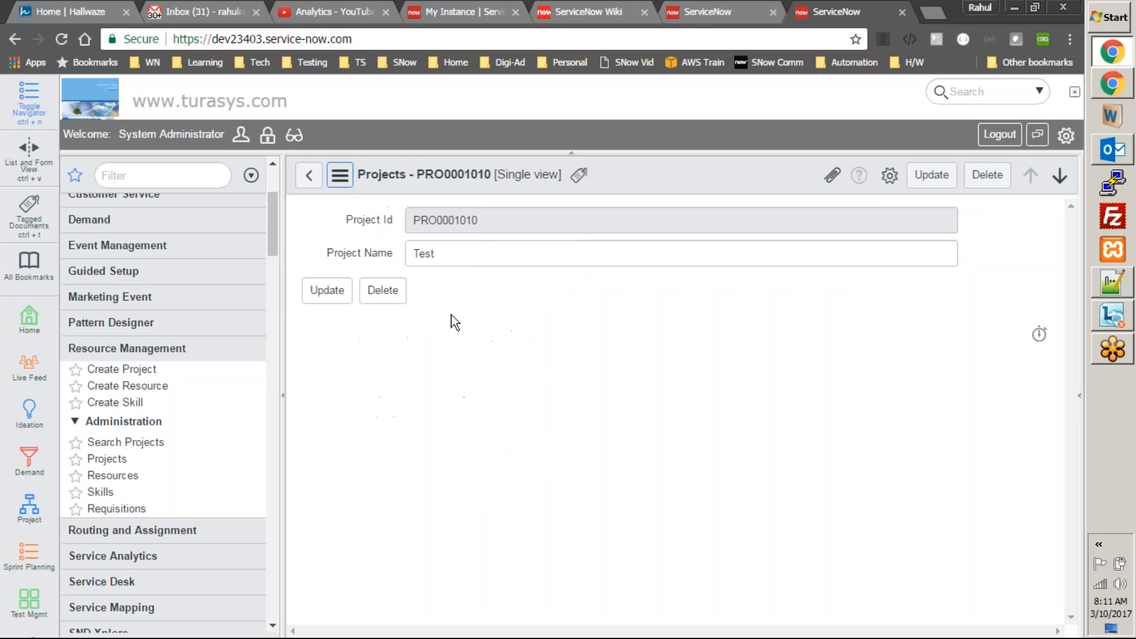
click(341, 177)
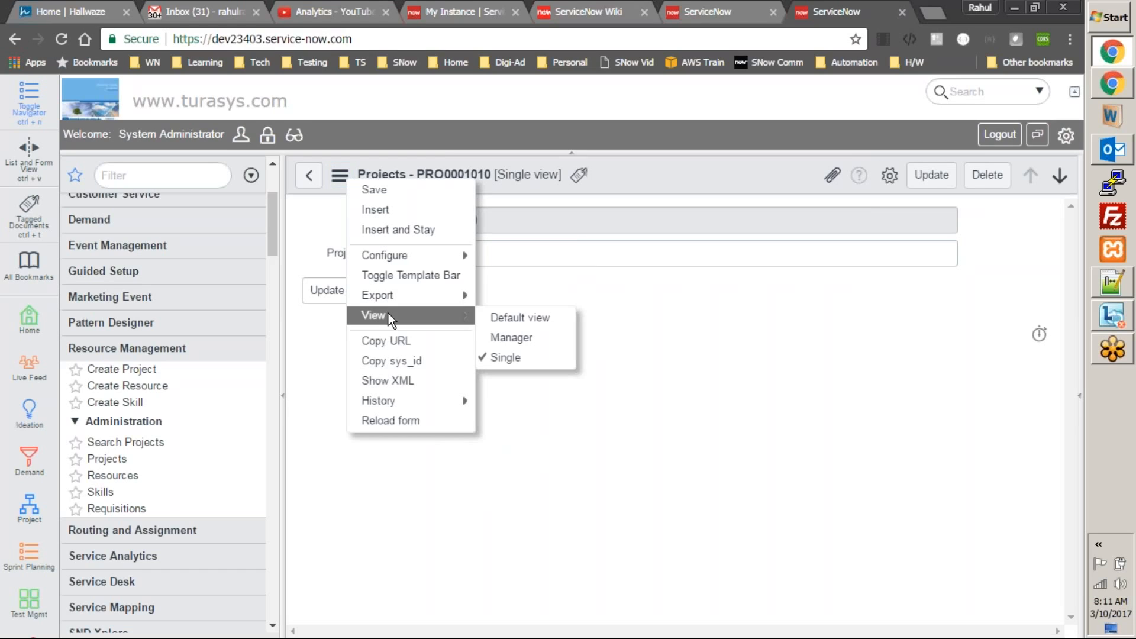
click(522, 344)
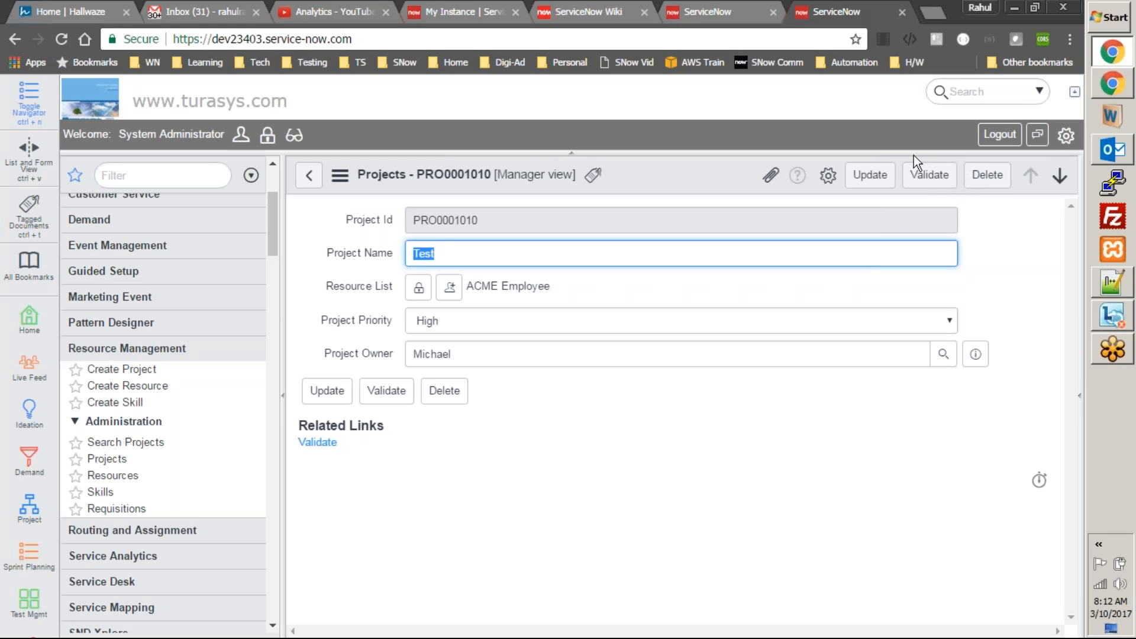
- Check the Test project's form for the Validate action in the Single view and again in the Default view
click(340, 175)
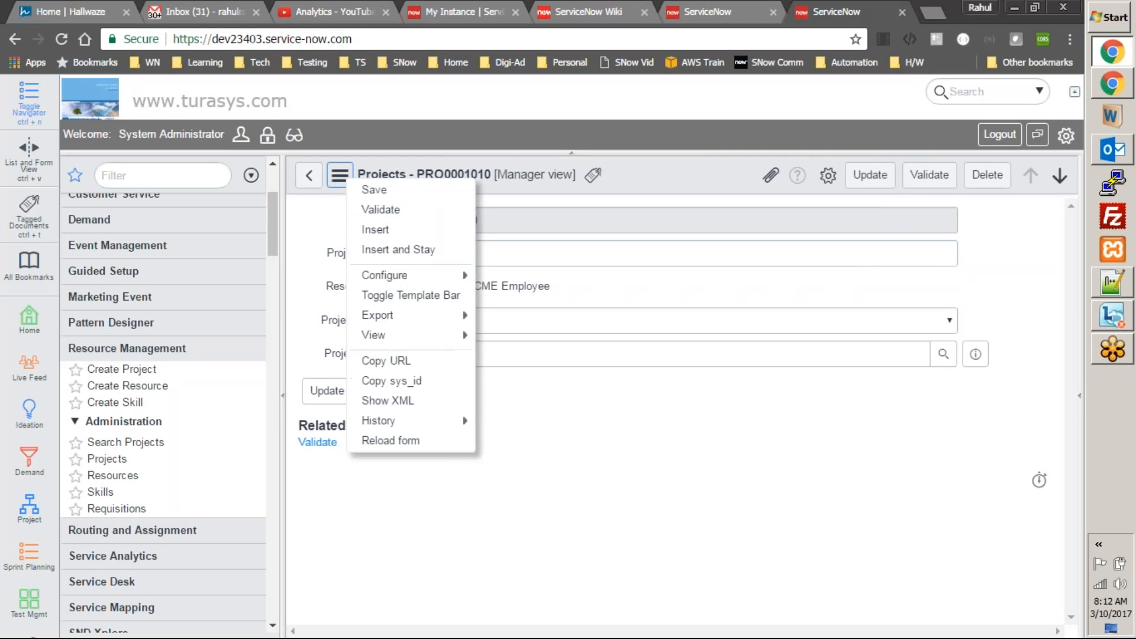
mouse_move(392, 336)
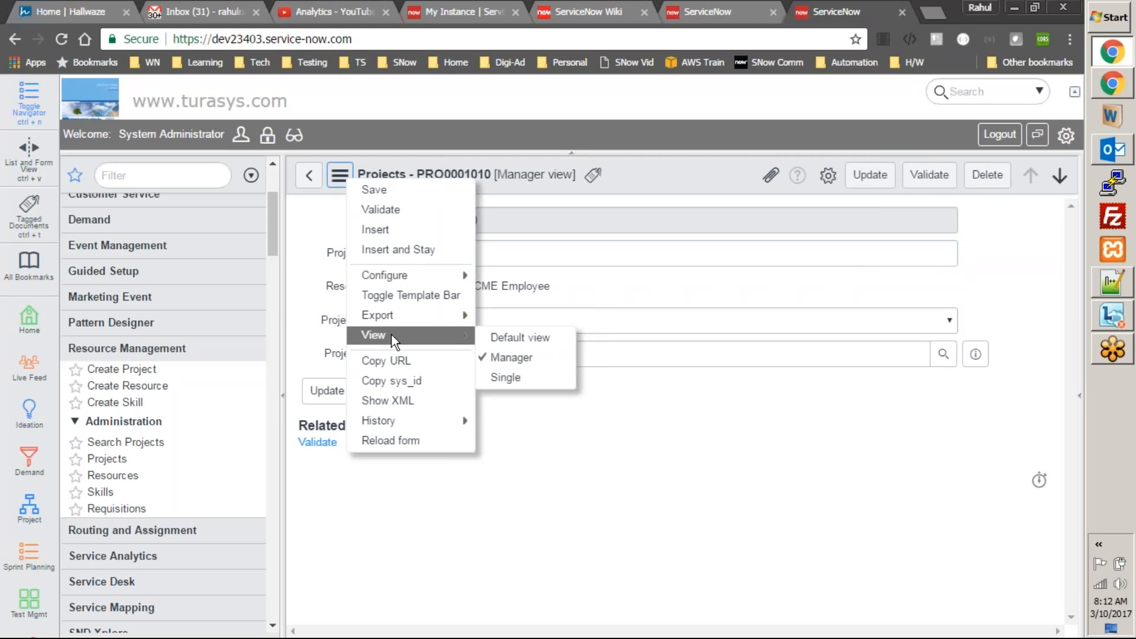
click(514, 378)
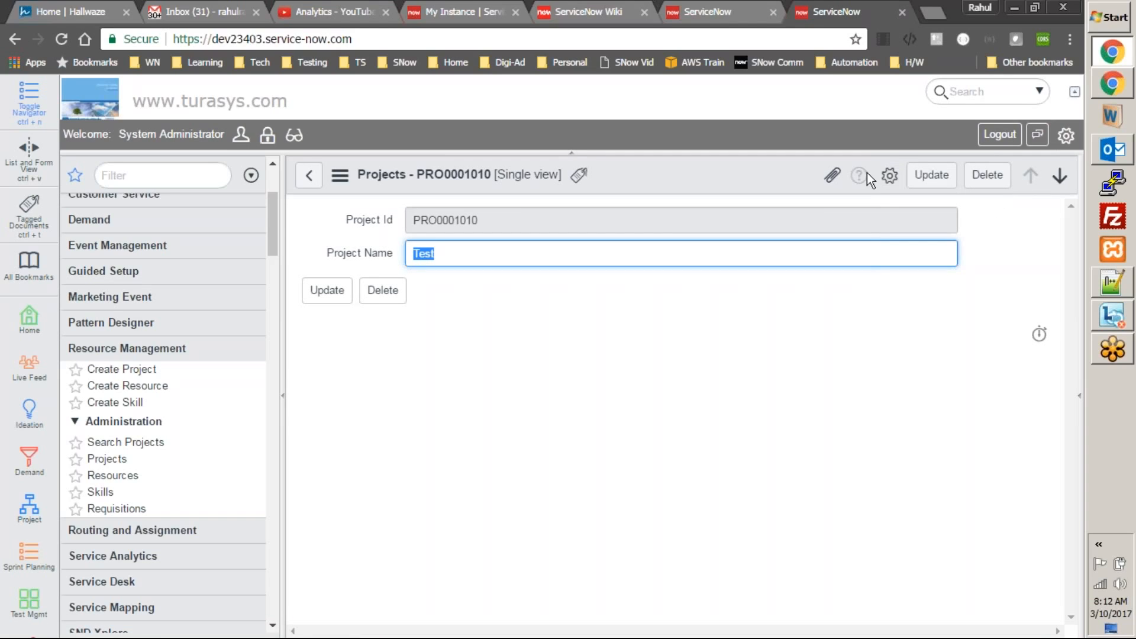
click(339, 174)
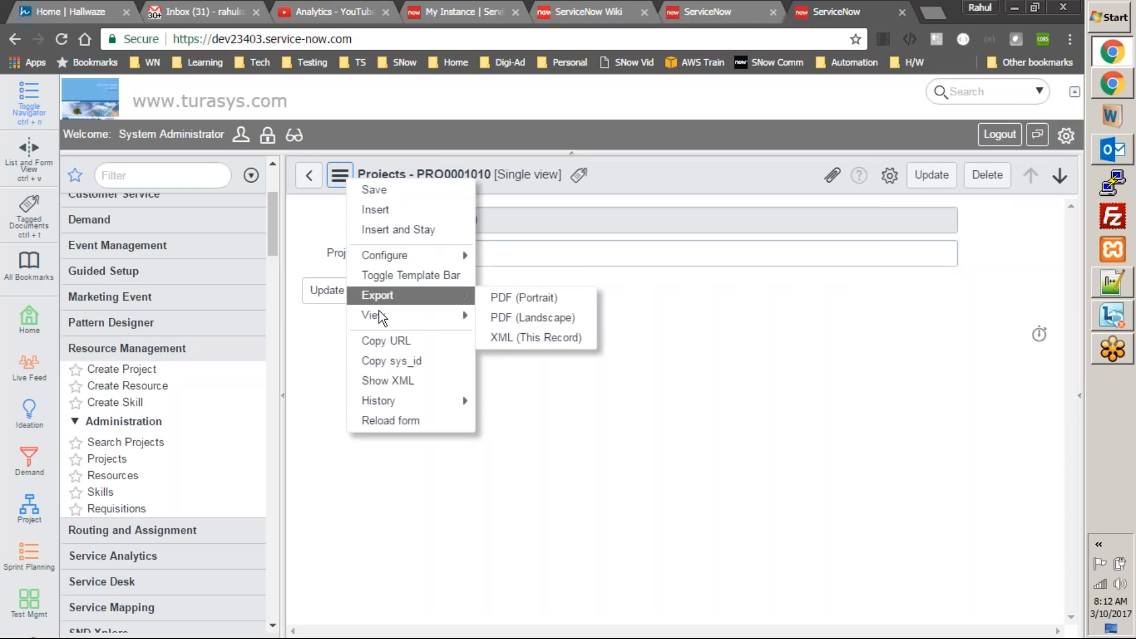
mouse_move(434, 317)
click(506, 321)
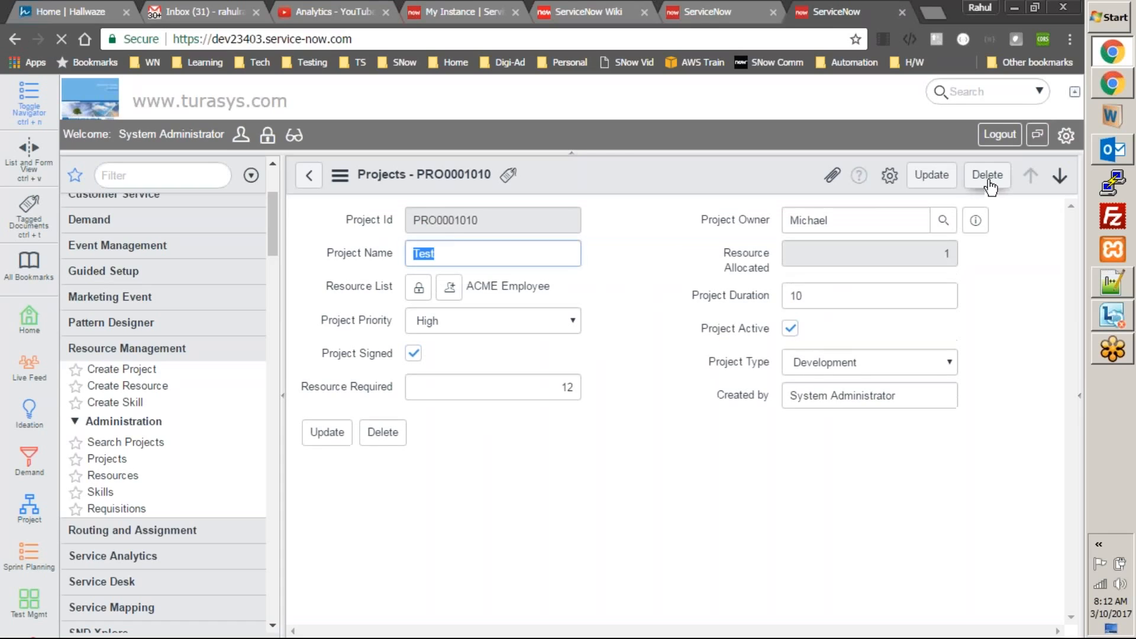
- Return the Test project's form to the Manager view to compare its Validate button and related link
click(340, 180)
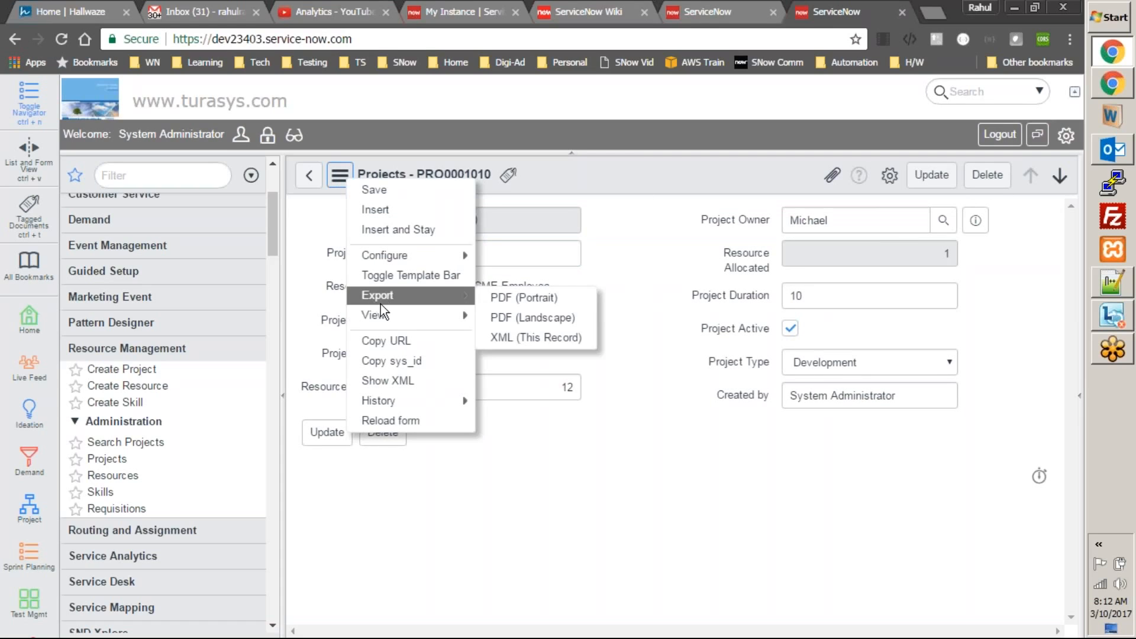
mouse_move(444, 314)
click(499, 342)
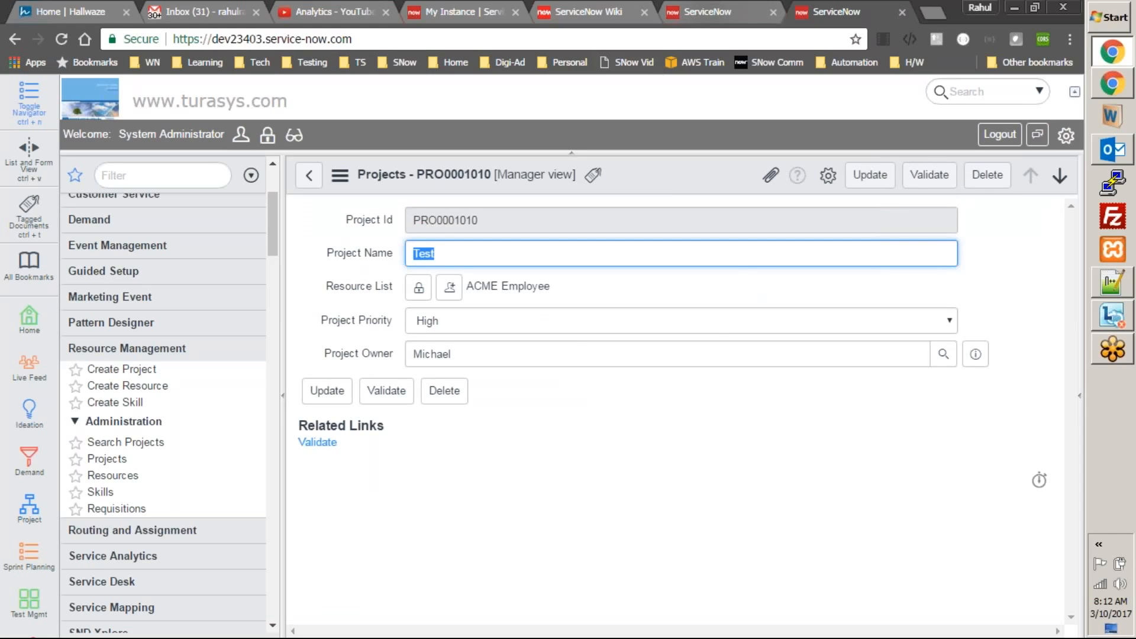
- In the other ServiceNow tab, go from the Test project's form to the Projects table's UI actions and open Validate
click(710, 12)
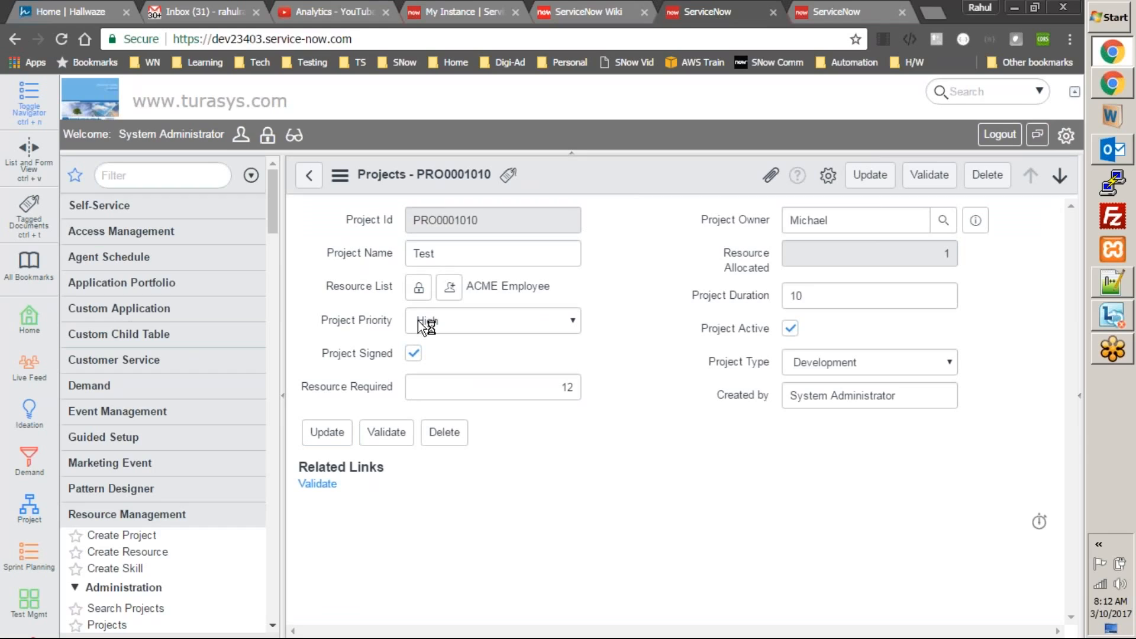
right_click(587, 187)
mouse_move(627, 281)
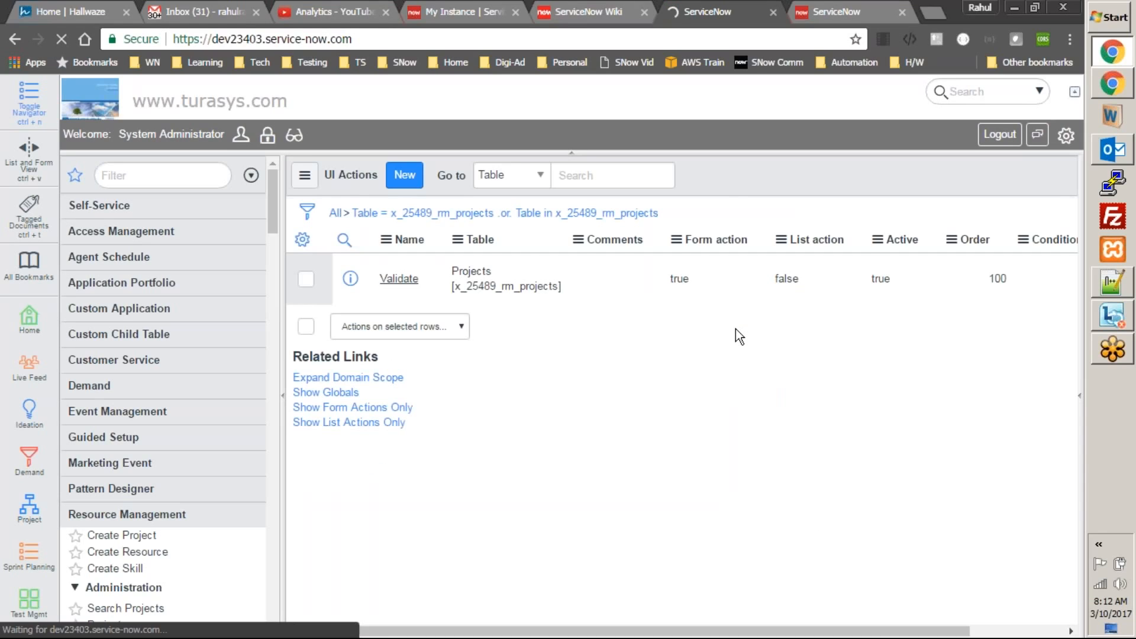
click(398, 279)
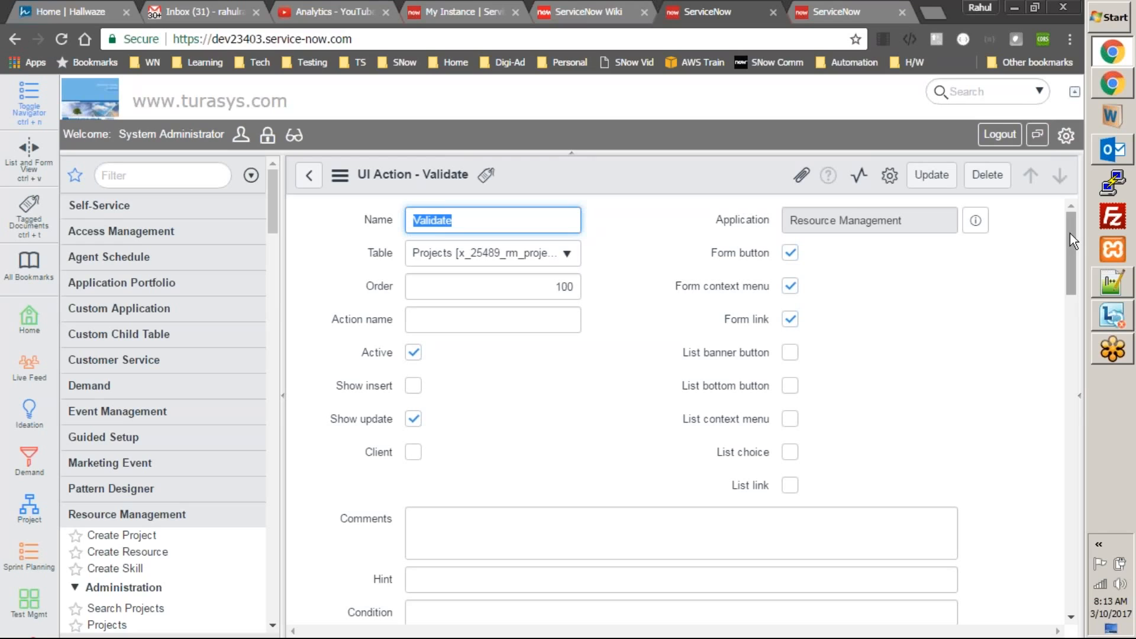
- Examine the UI Action Visibility and Versions lists of the Validate UI action and return to its Script field
drag(1069, 233, 1069, 416)
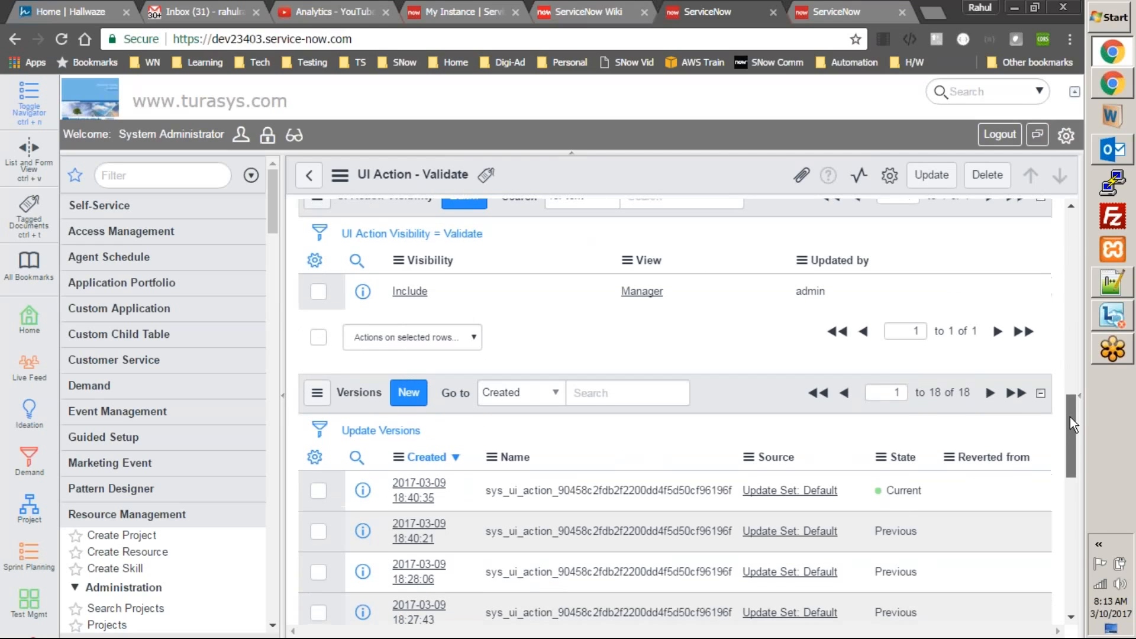
click(1118, 581)
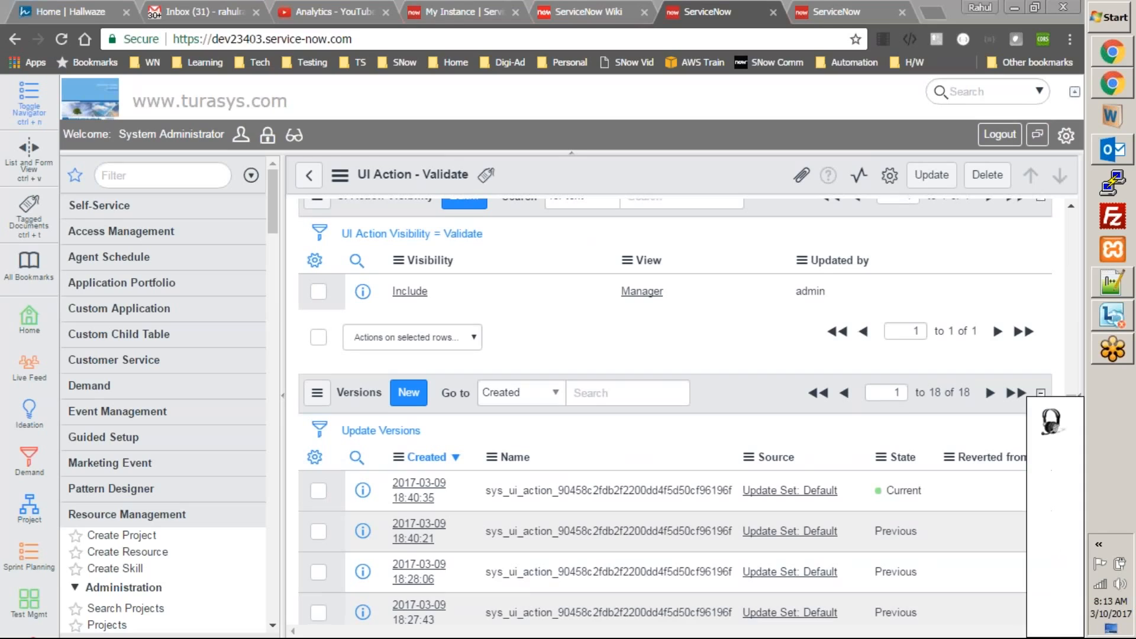
click(1117, 489)
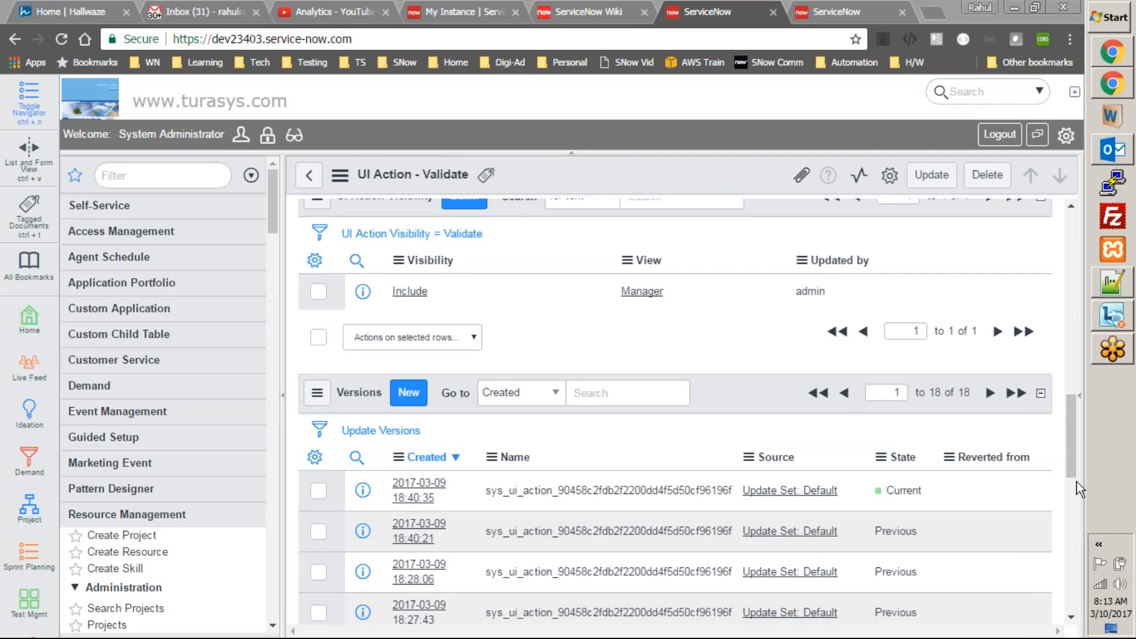
drag(1073, 467, 1067, 324)
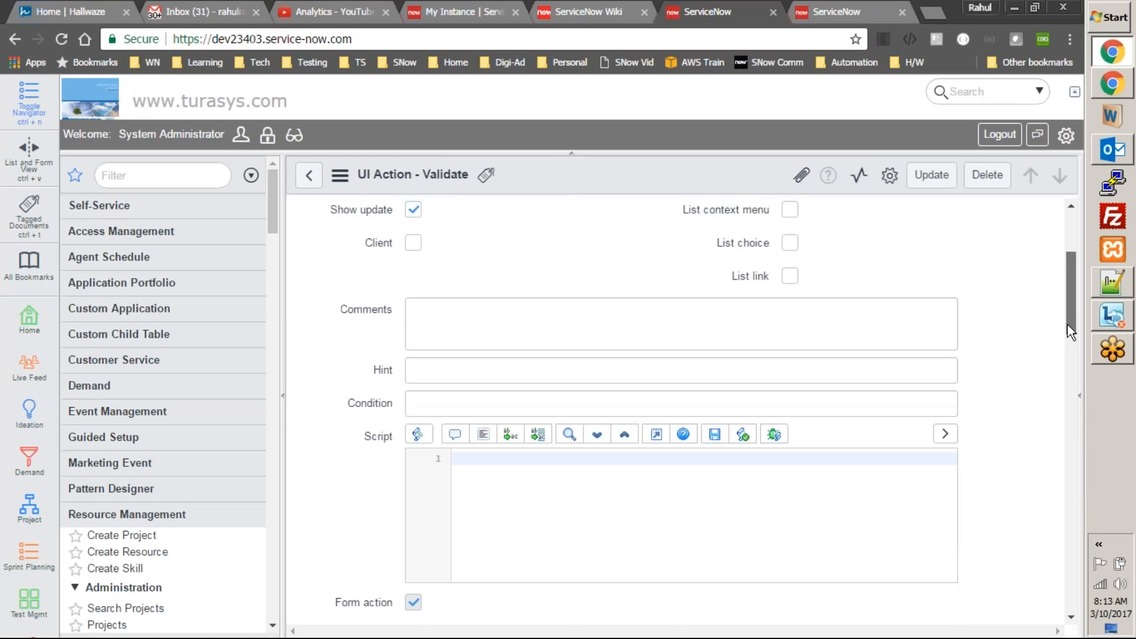
- Show the side pane of the Validate UI action's script editor and place the cursor in the Script field
click(944, 434)
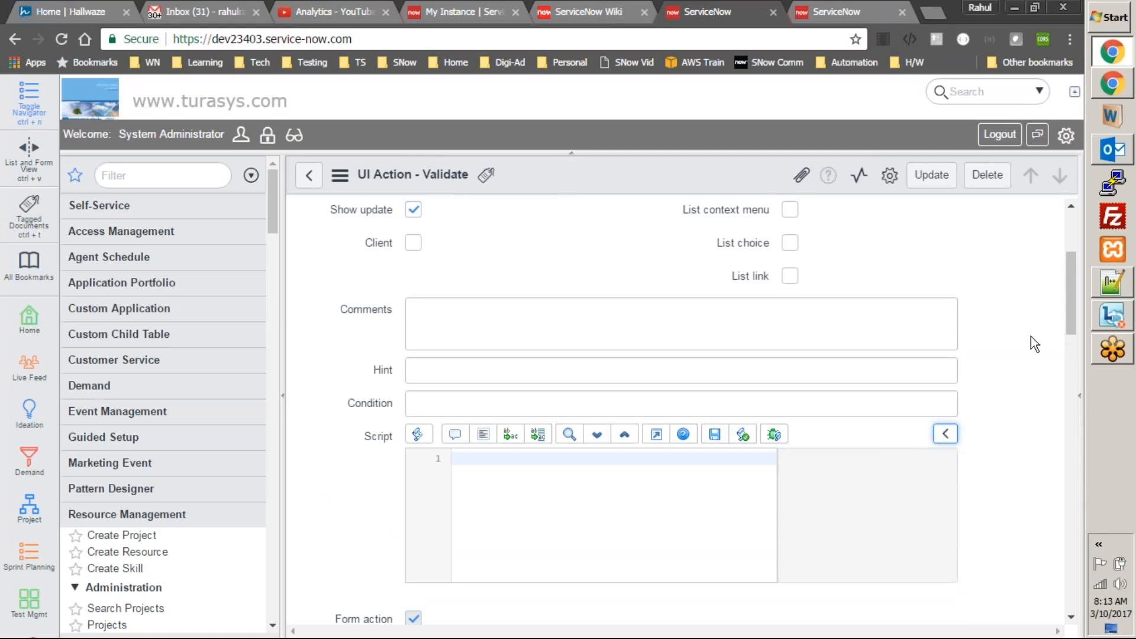
click(680, 500)
scroll(683, 497, down, 3)
scroll(683, 497, up, 4)
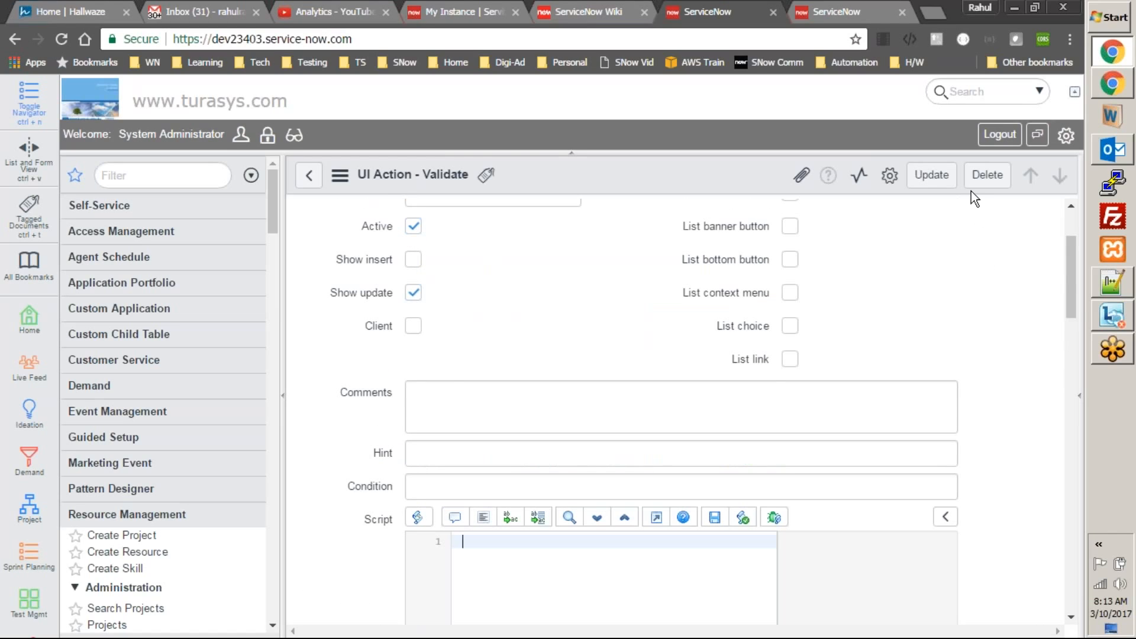
- Enter g_user.hasRole('admin') as the Condition of the Validate UI action
scroll(975, 222, up, 3)
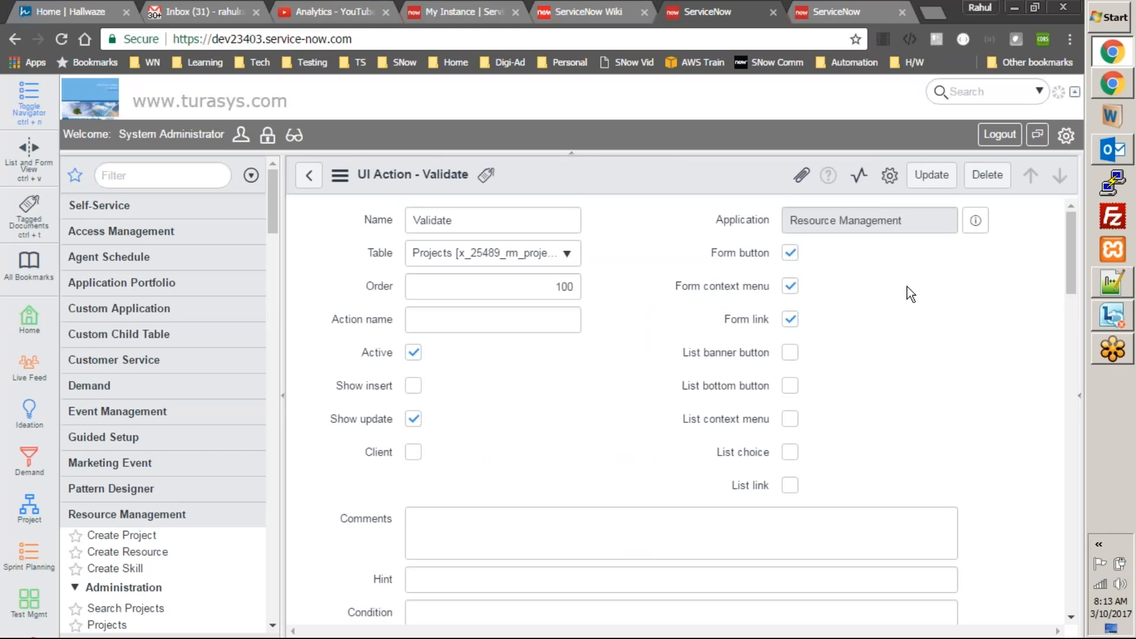
scroll(910, 293, down, 3)
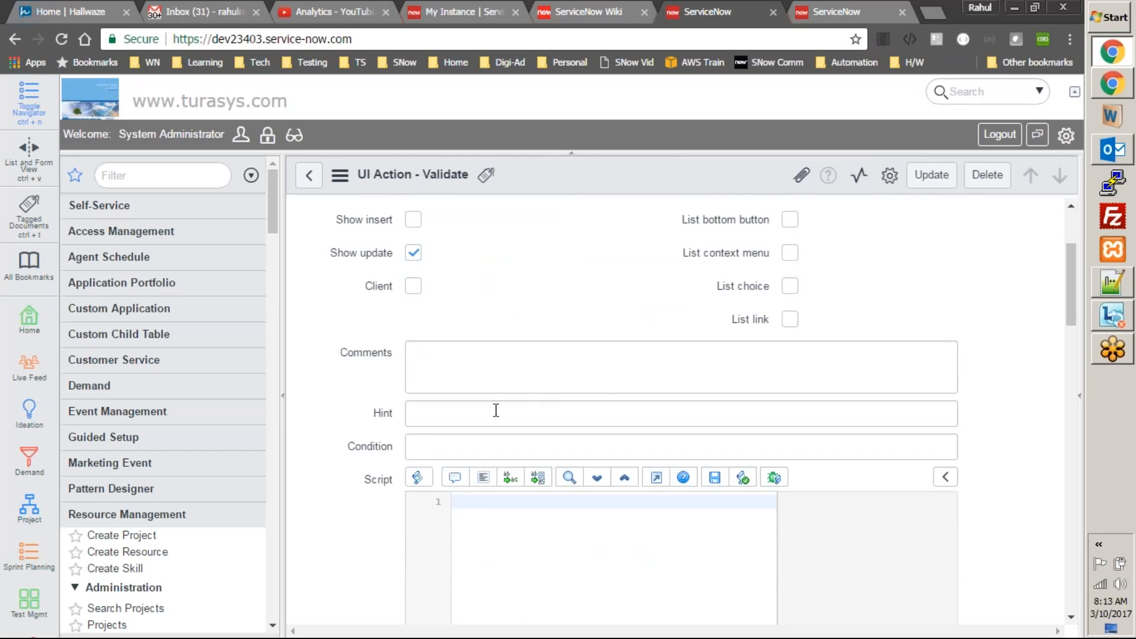
click(457, 443)
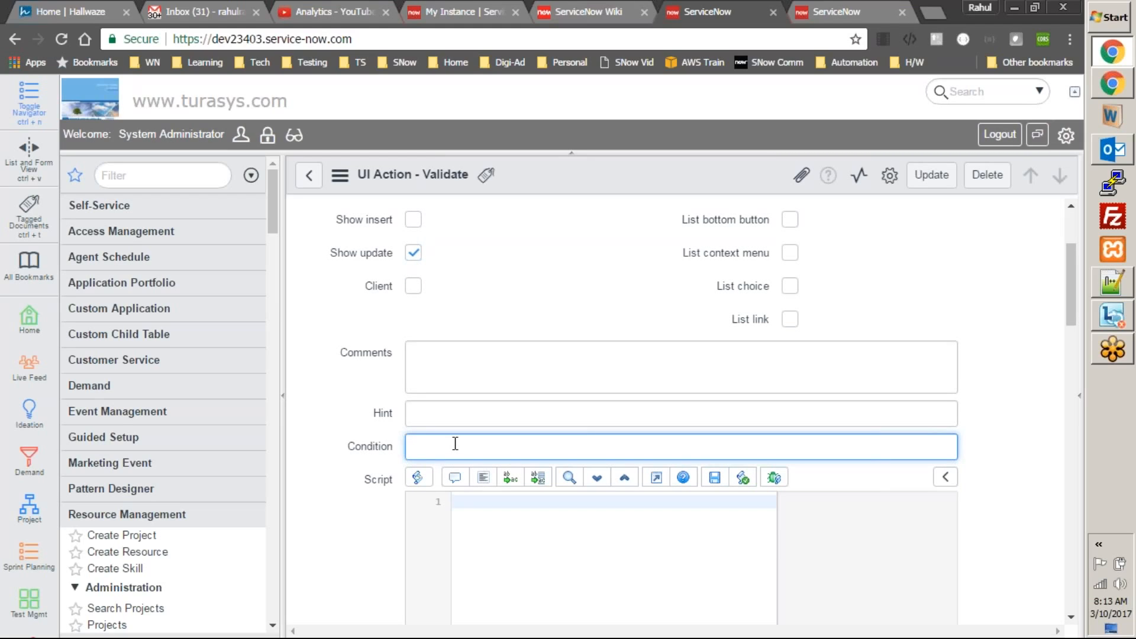
scroll(455, 443, down, 2)
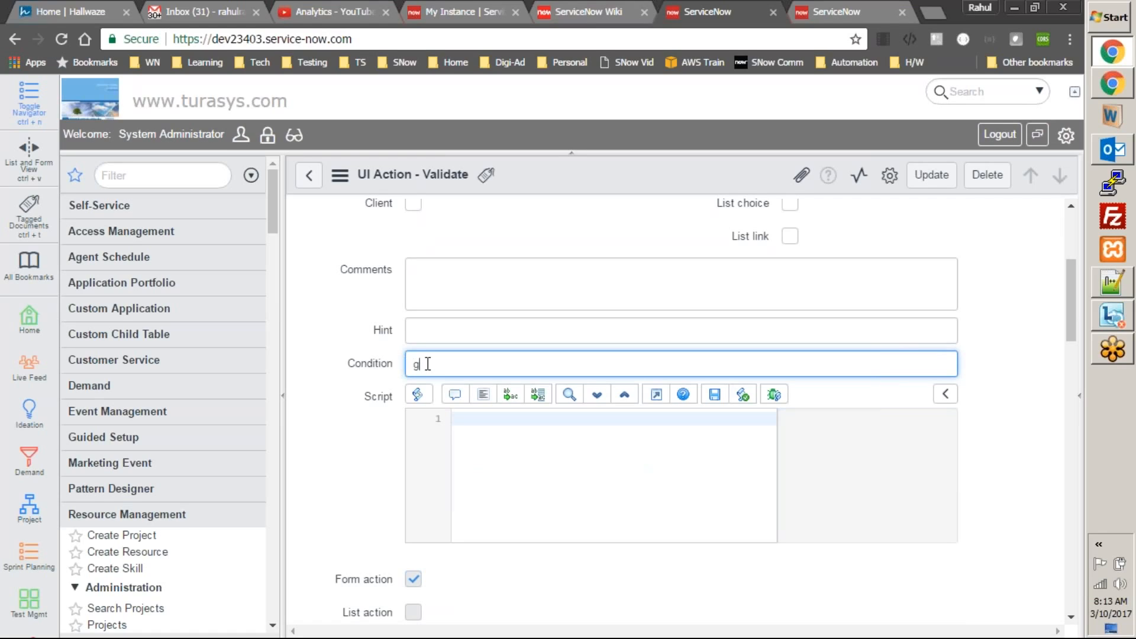
text(user.hasRole('admin)
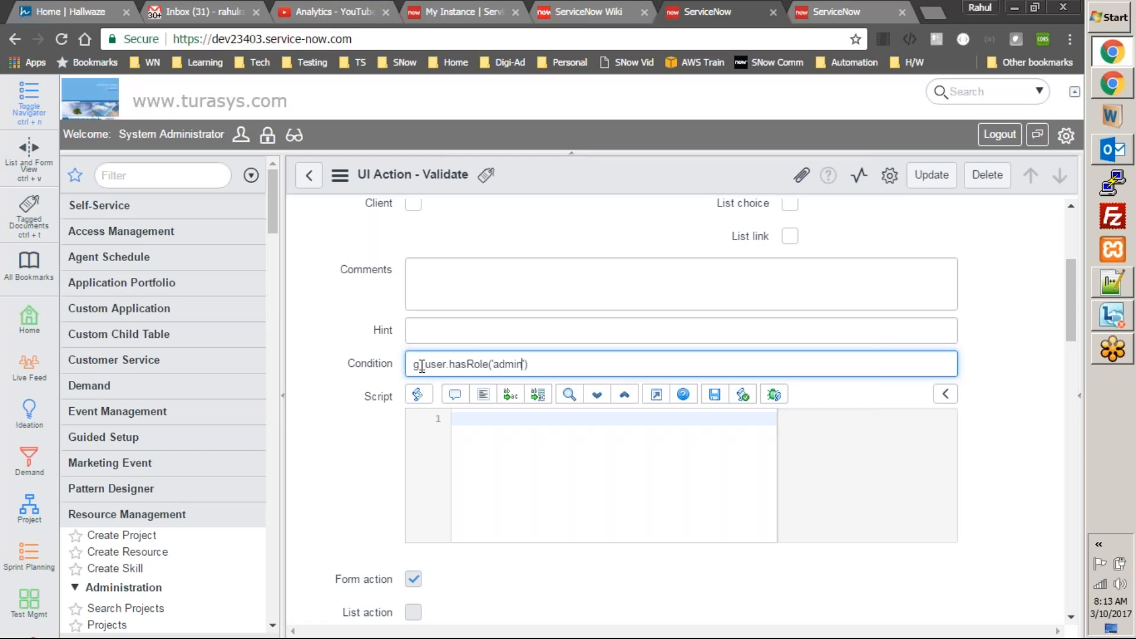
- Review the Validate UI action's Name, its form settings and the expression in its Condition field
scroll(449, 331, up, 4)
click(487, 229)
key(ctrl+a)
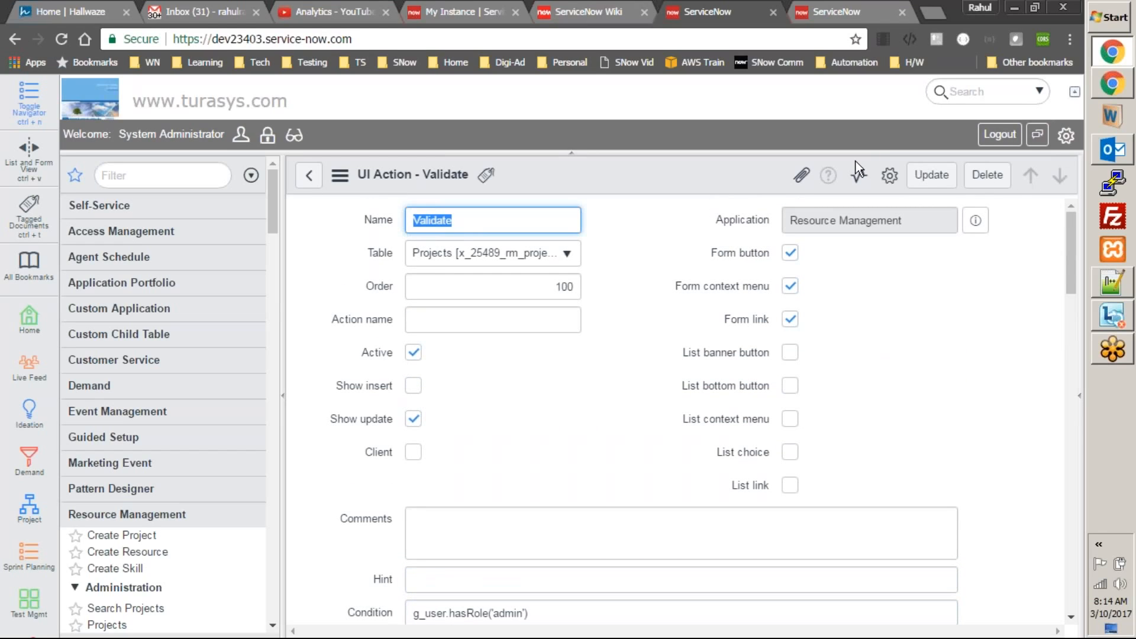
click(1023, 355)
drag(1073, 271, 981, 204)
drag(1073, 228, 1074, 292)
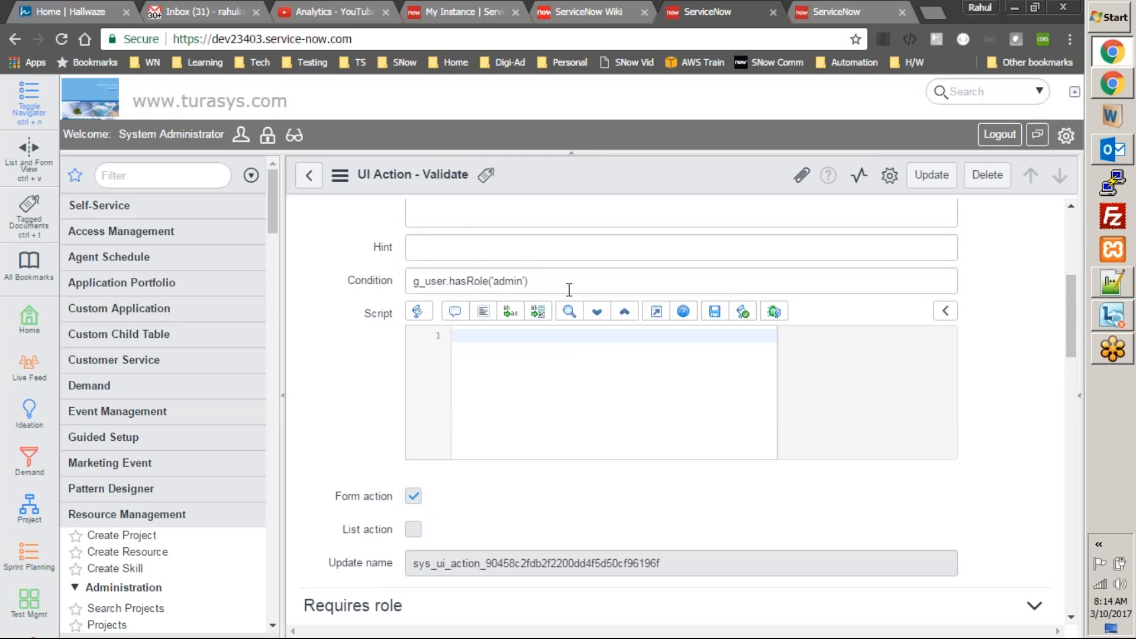
drag(561, 283, 379, 286)
click(586, 420)
scroll(585, 407, up, 5)
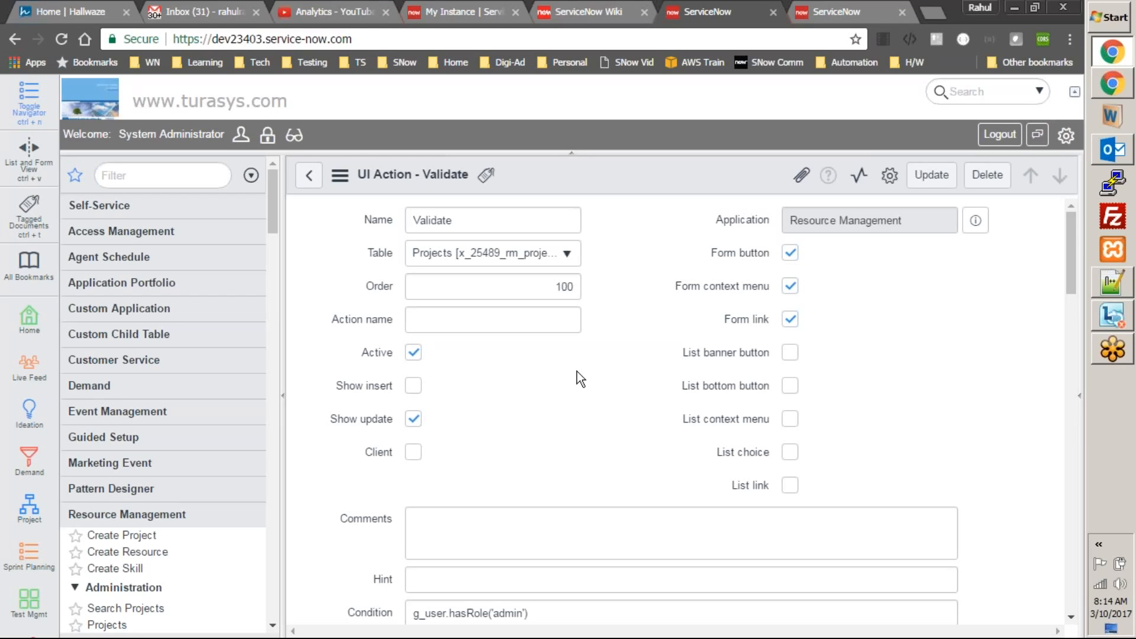
- In the other ServiceNow tab, impersonate the recent user listed just above ITIL User and collapse the Self-Service application in the navigator
click(820, 11)
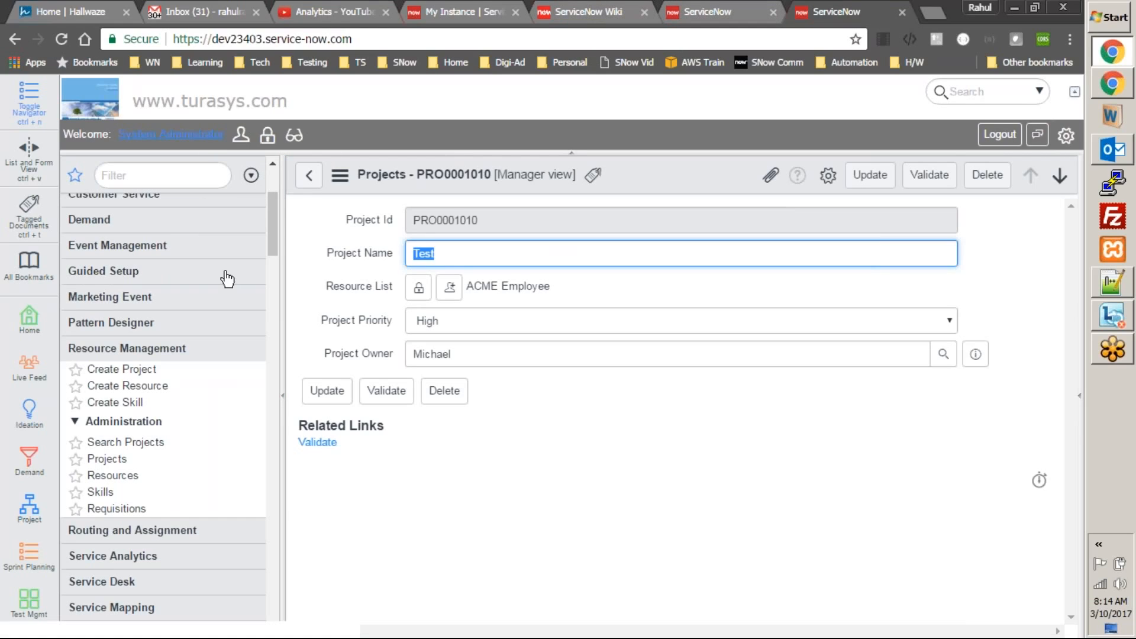
click(205, 177)
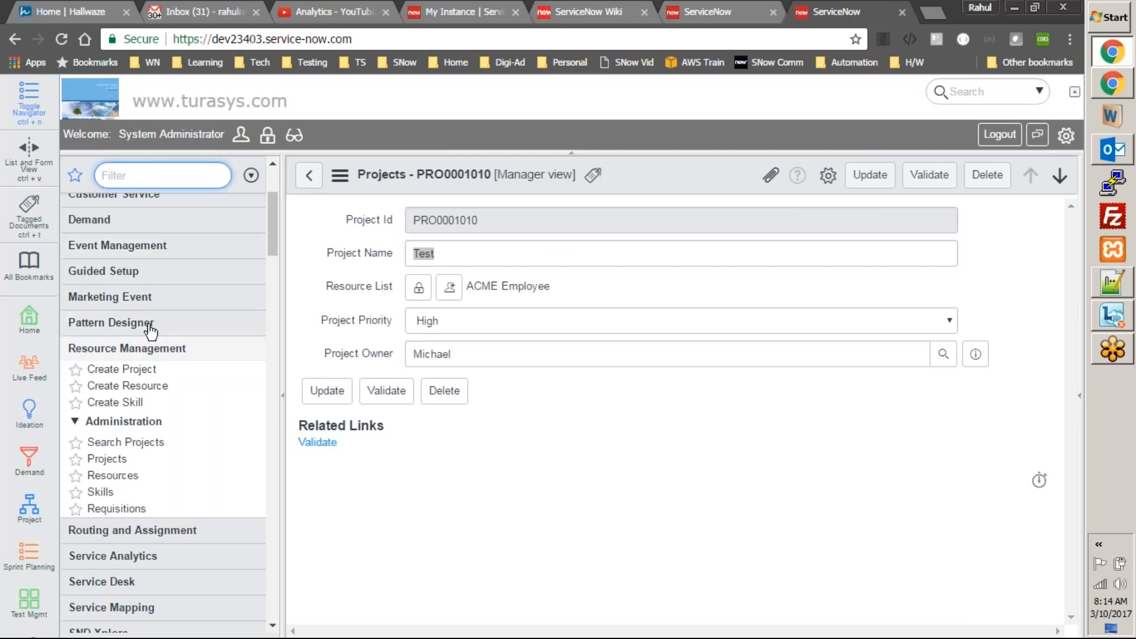
click(244, 135)
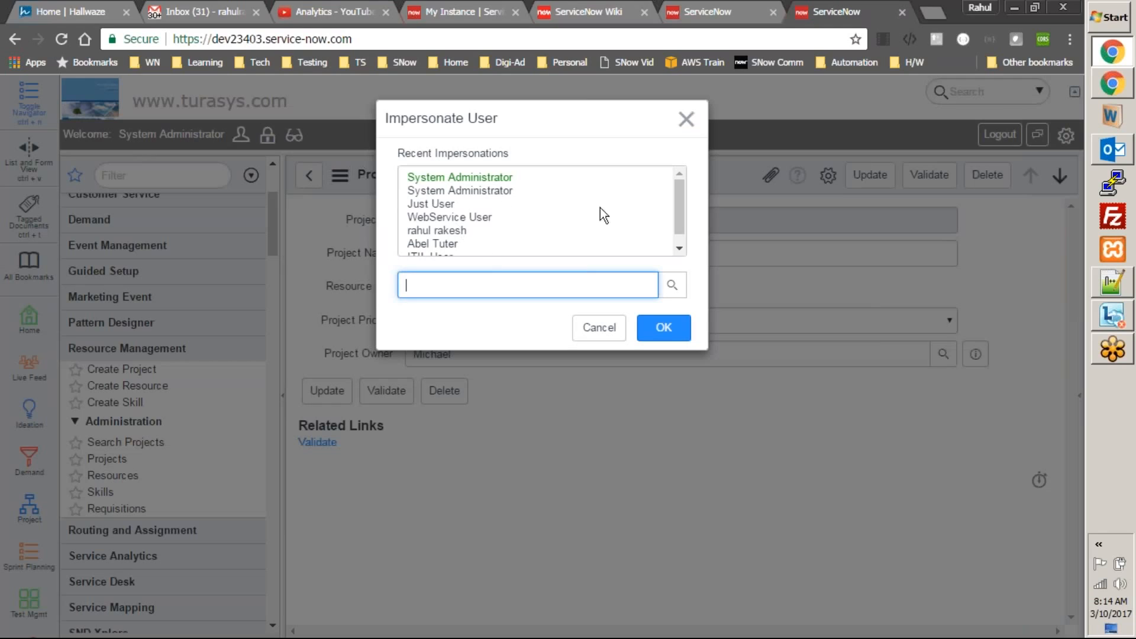
drag(684, 205, 679, 224)
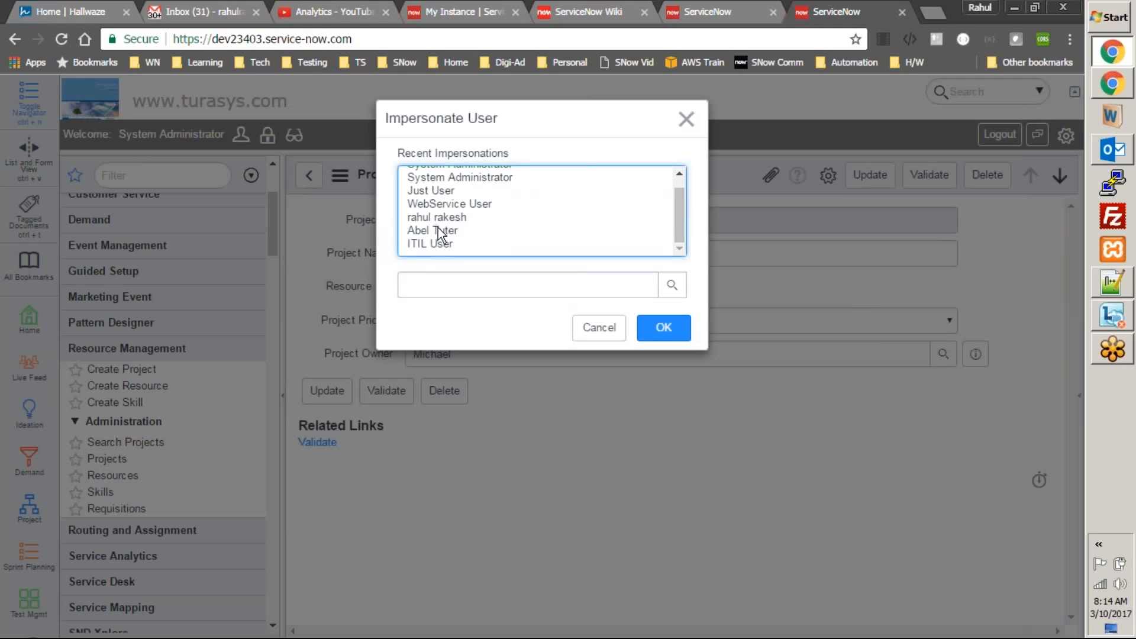
scroll(467, 226, up, 1)
scroll(461, 234, down, 1)
double_click(441, 229)
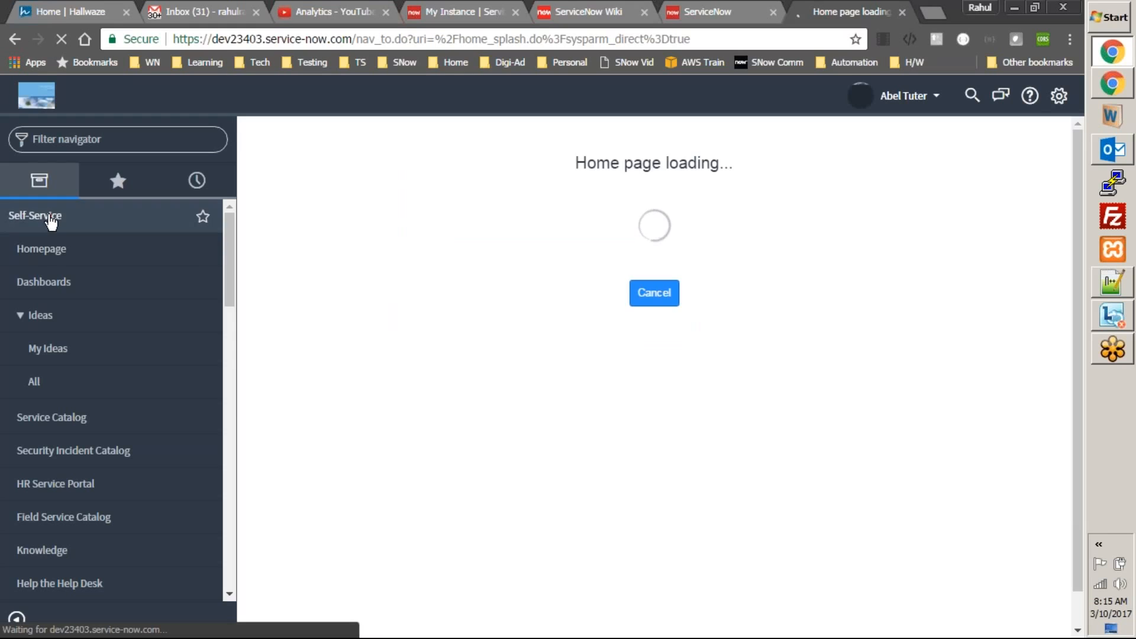
click(51, 220)
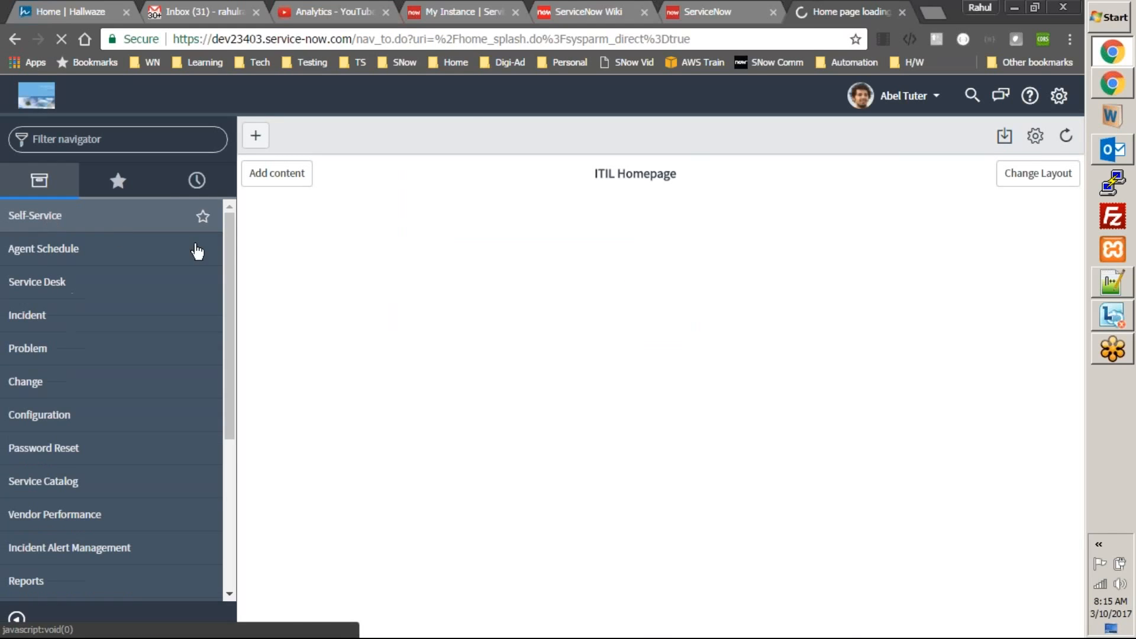
drag(230, 246, 268, 164)
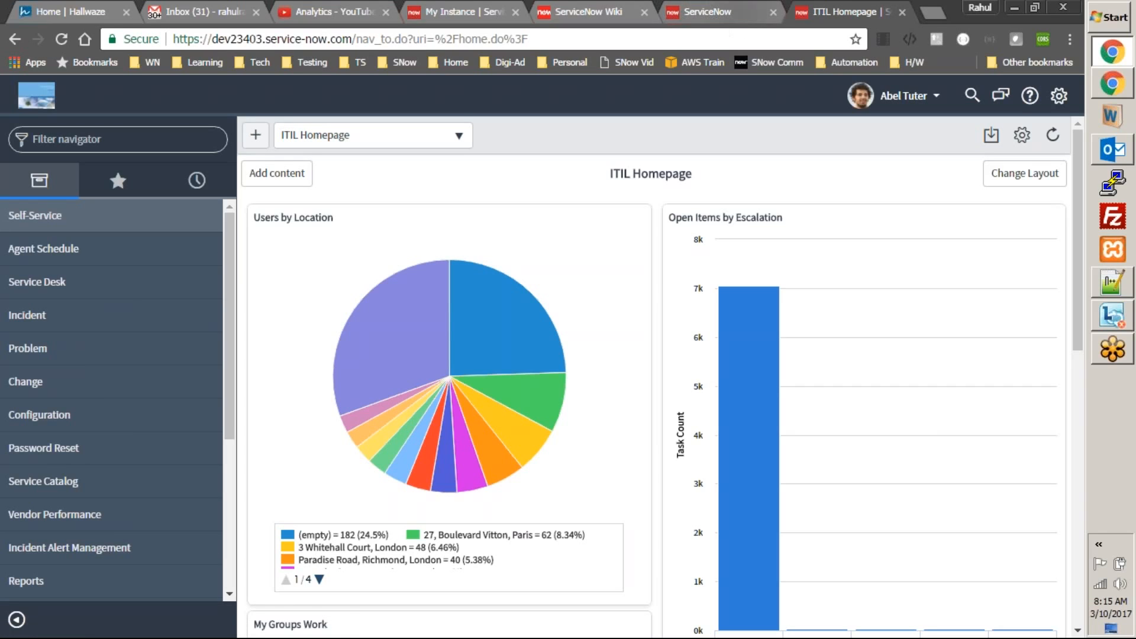
- Return to the Validate UI action's tab, look at its Requires role list and clear the Condition field
click(736, 12)
scroll(492, 396, down, 3)
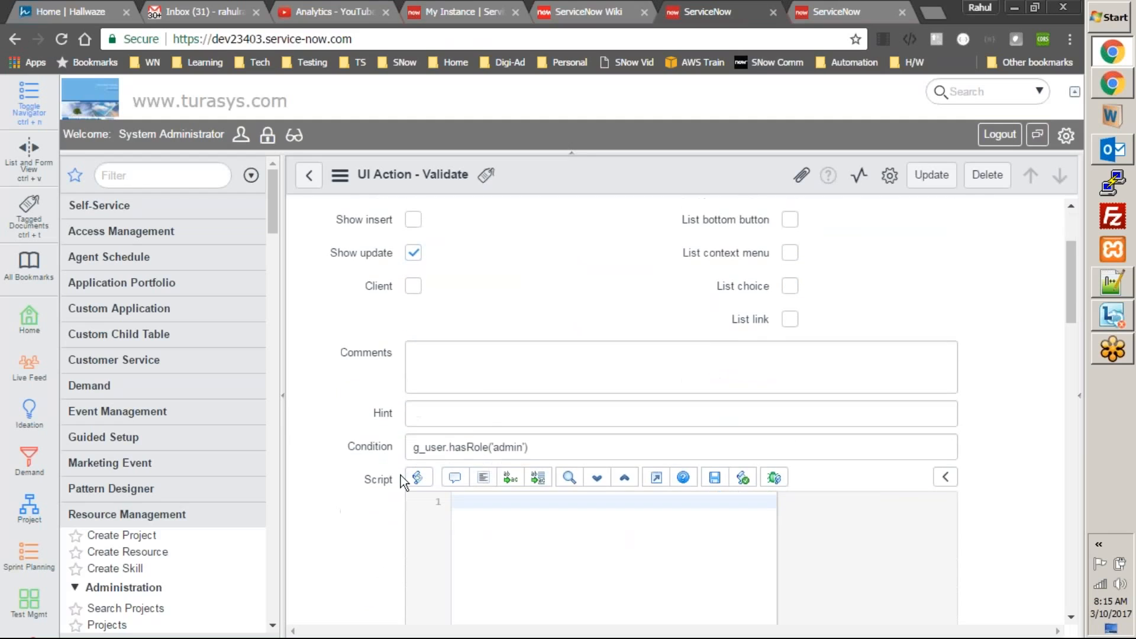
scroll(616, 261, down, 5)
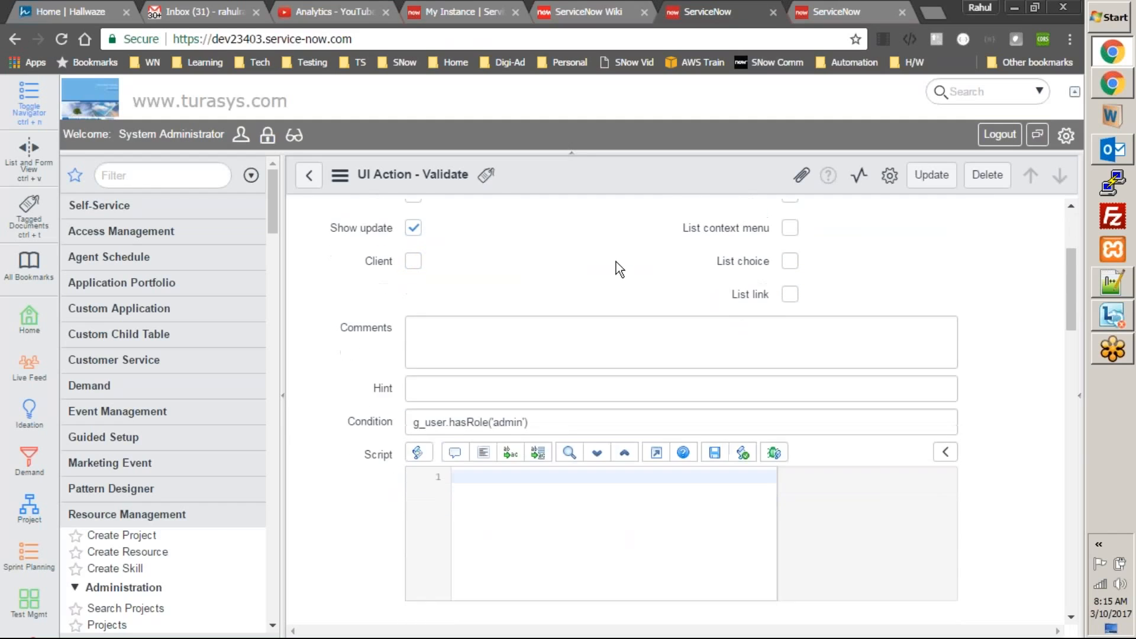
scroll(562, 408, down, 4)
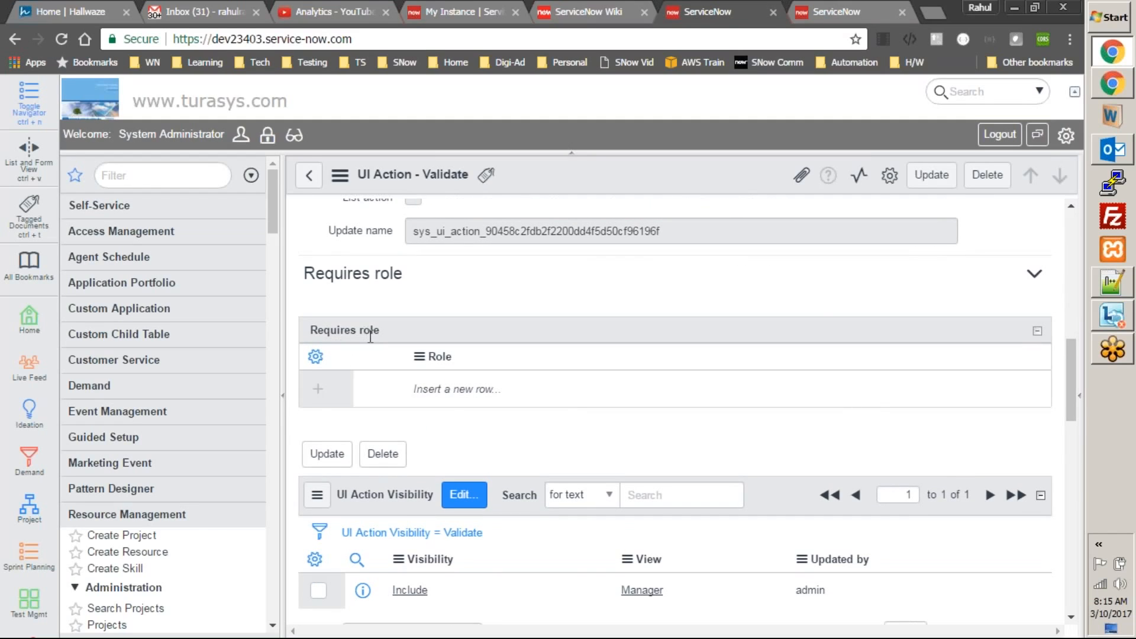
scroll(441, 388, up, 8)
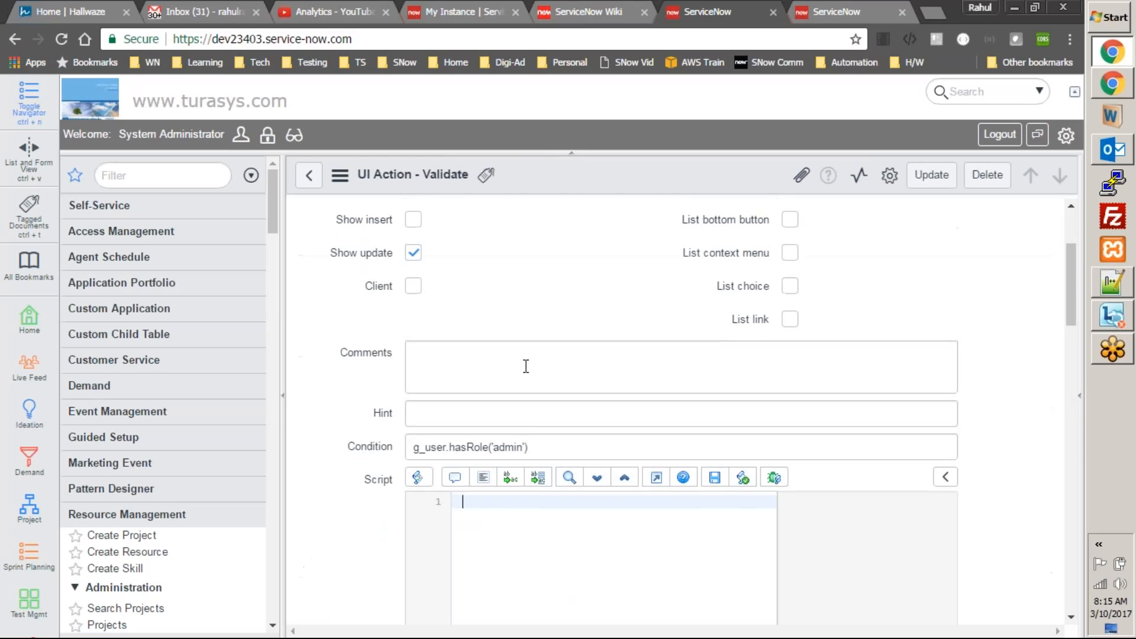
triple_click(558, 449)
key(BackSpace)
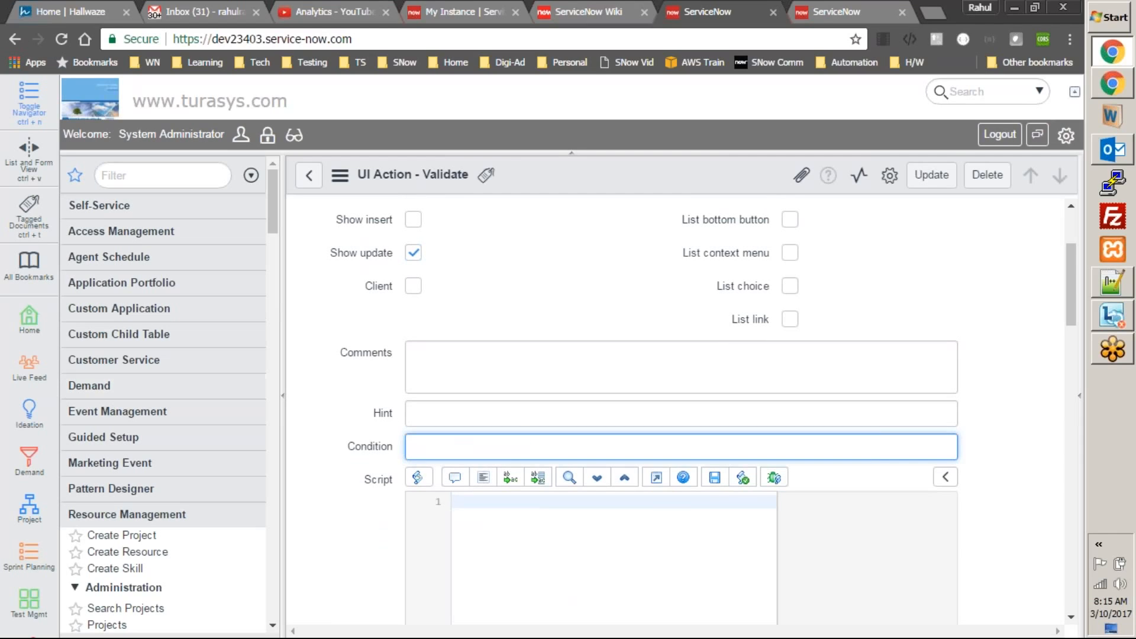
- Add the report_admin role to the Requires role list of the Validate UI action
scroll(1014, 456, down, 6)
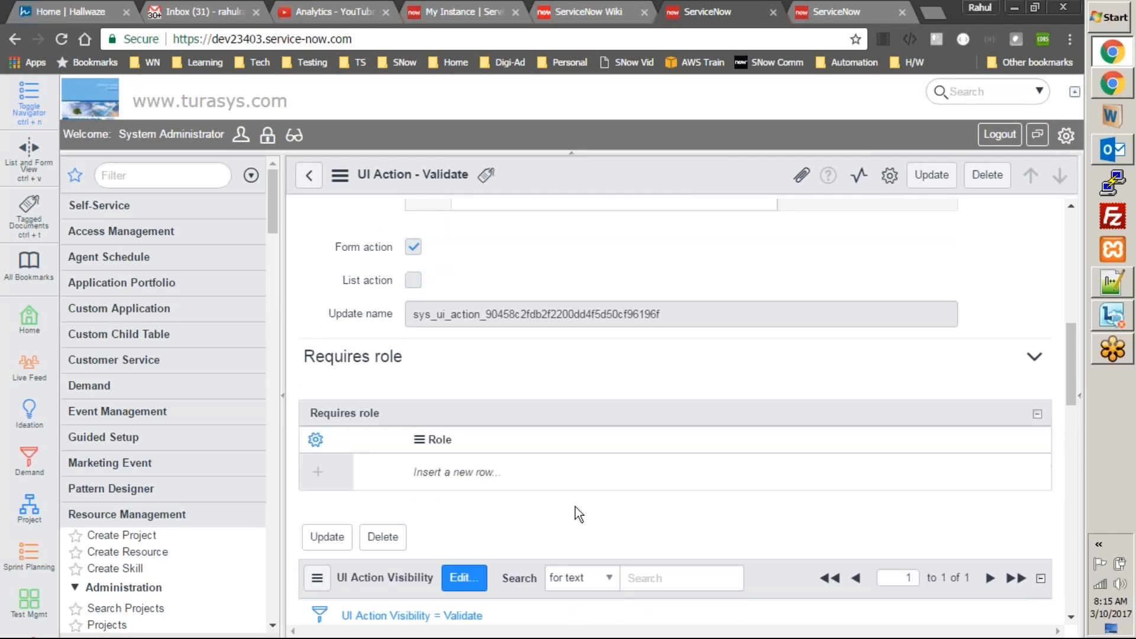
click(448, 473)
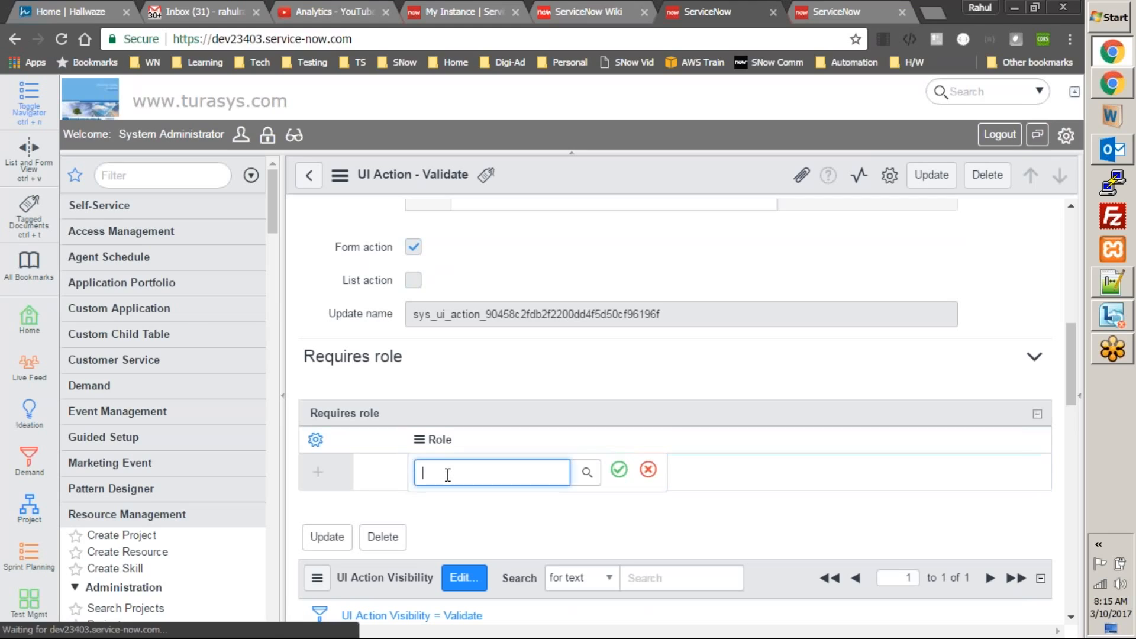
text(repor)
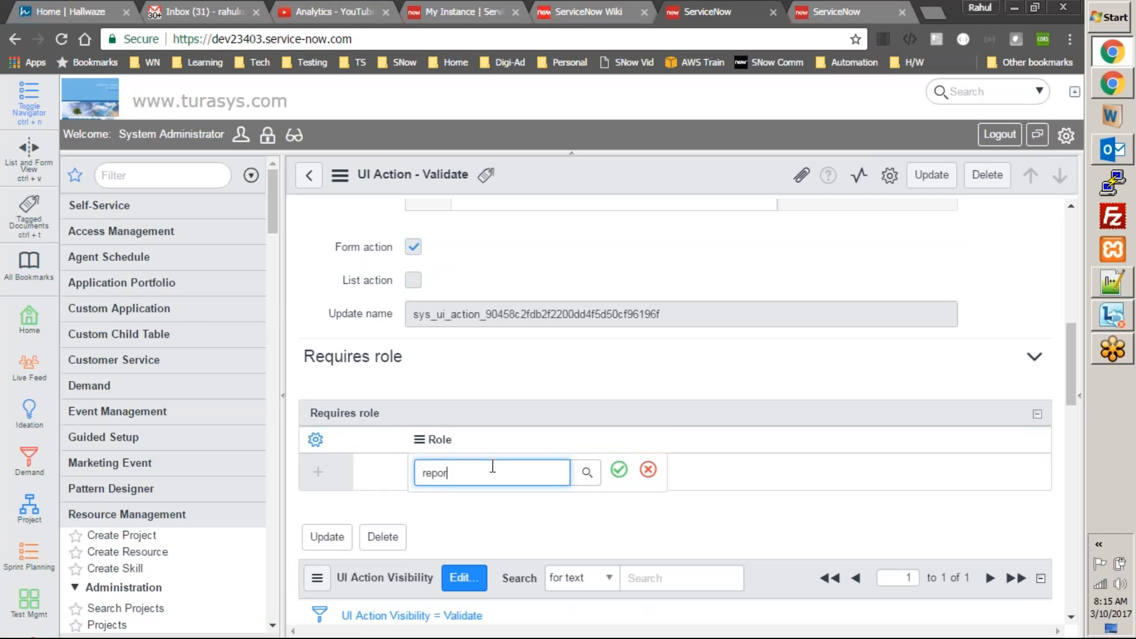
text(t_admin)
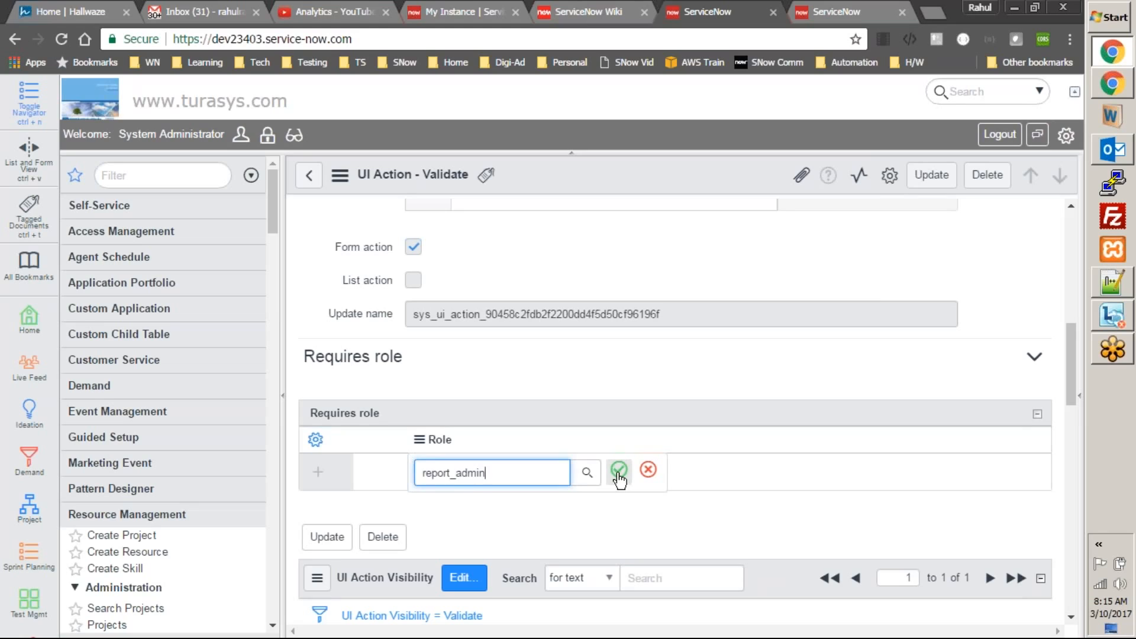
click(442, 510)
click(619, 471)
- Check the role entry and try to save the Validate UI action while staying on its form
scroll(491, 495, up, 10)
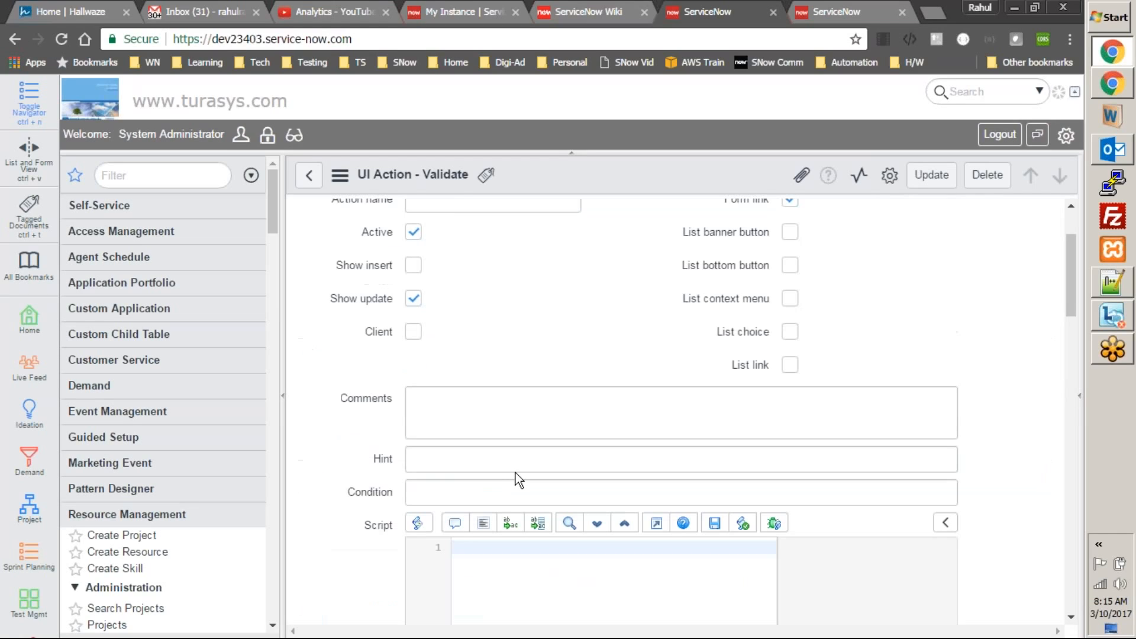
scroll(773, 515, down, 7)
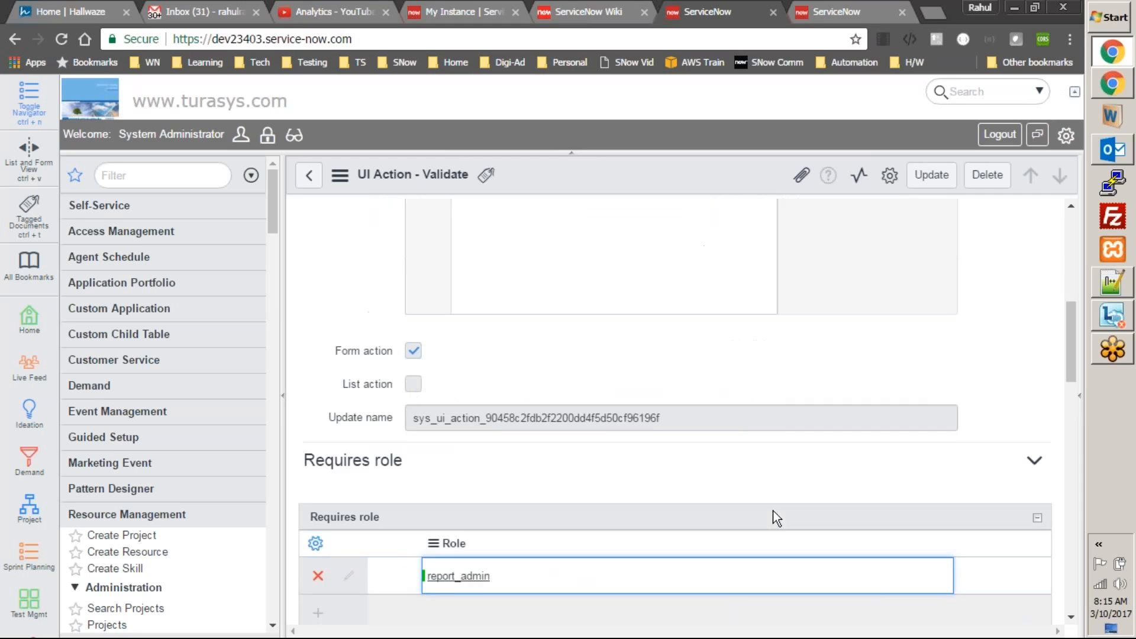
scroll(758, 514, up, 9)
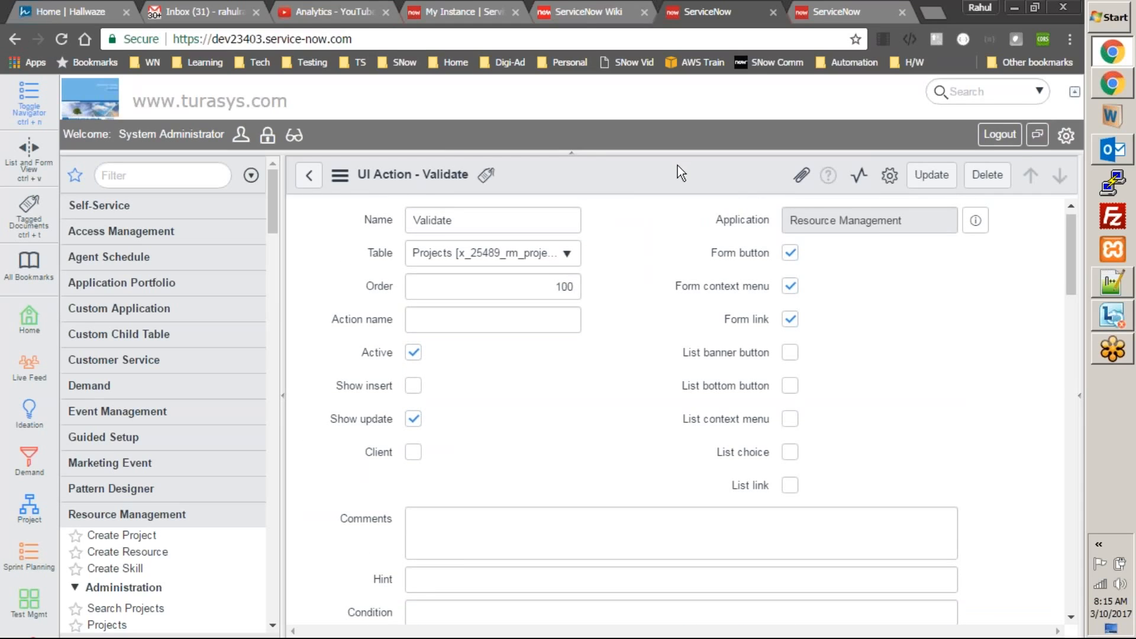
right_click(677, 168)
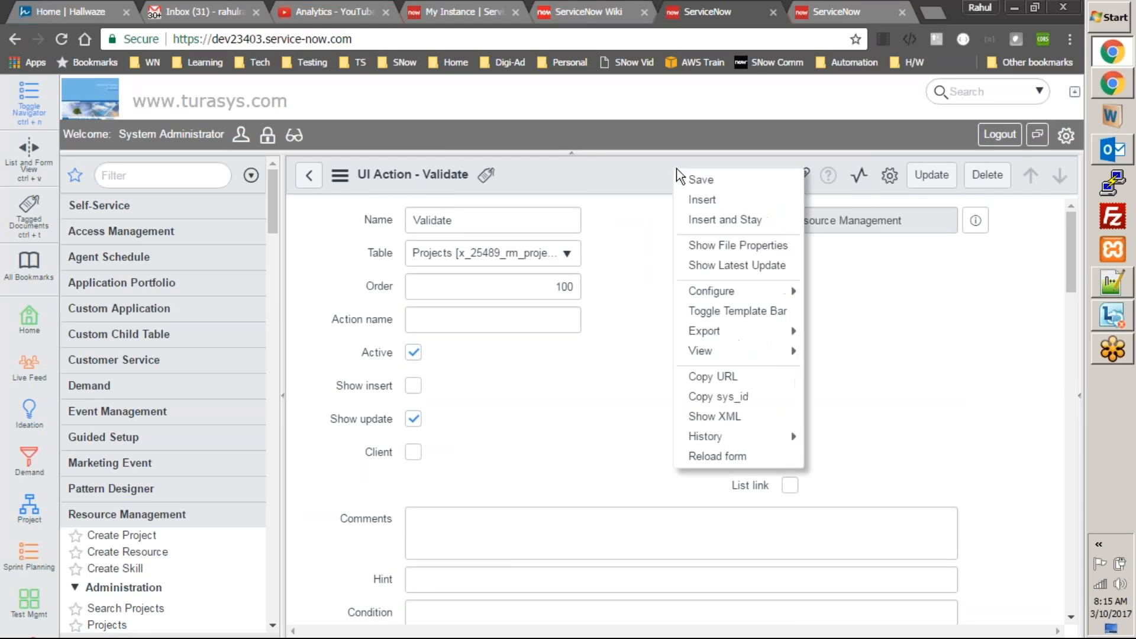
click(724, 187)
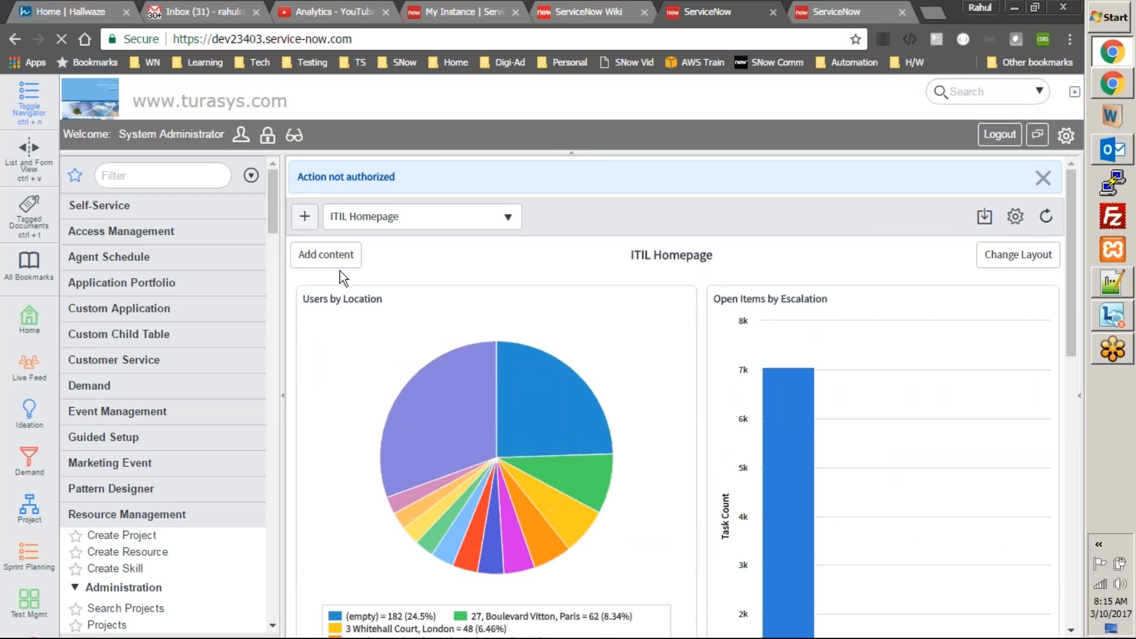
- Highlight the notice above the homepage and try to open the Projects list under Resource Management's Administration
triple_click(389, 181)
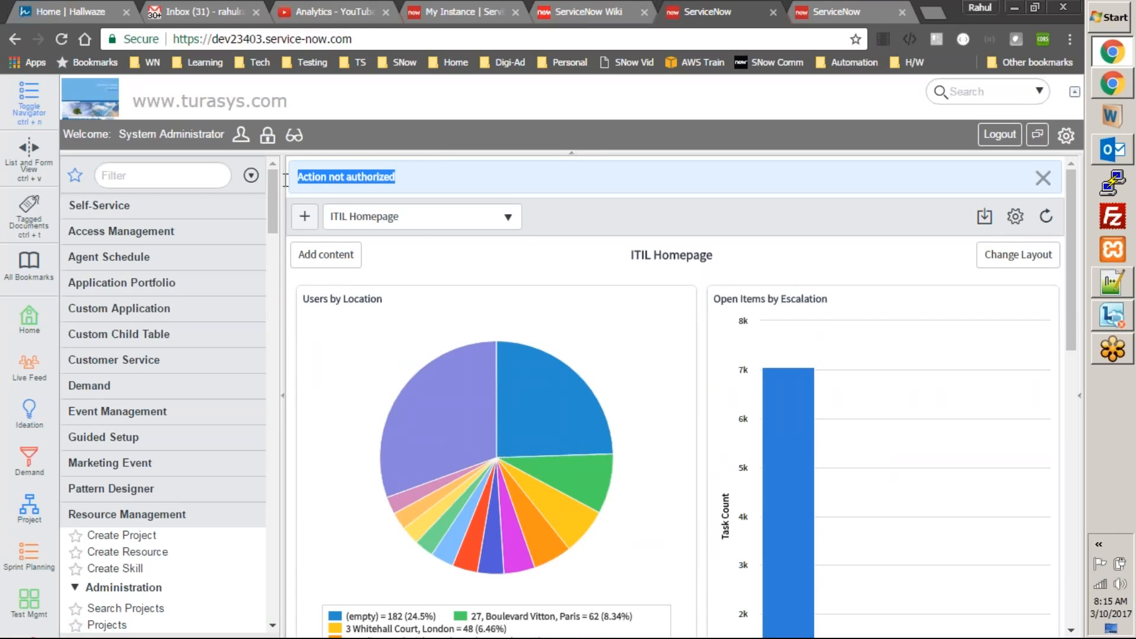
scroll(172, 536, down, 3)
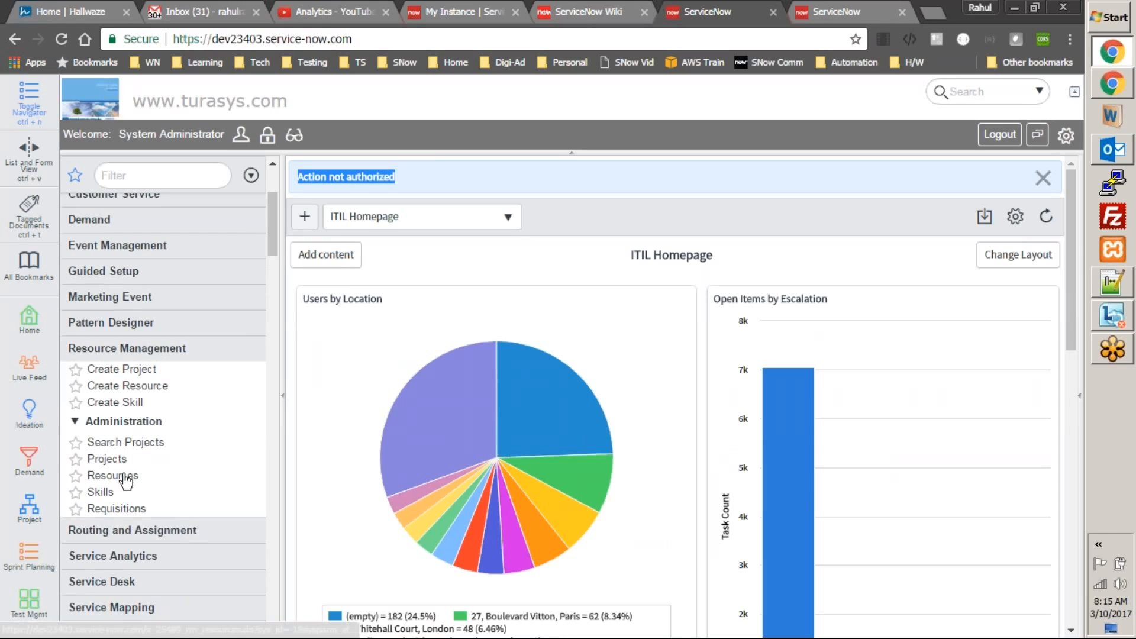
click(109, 459)
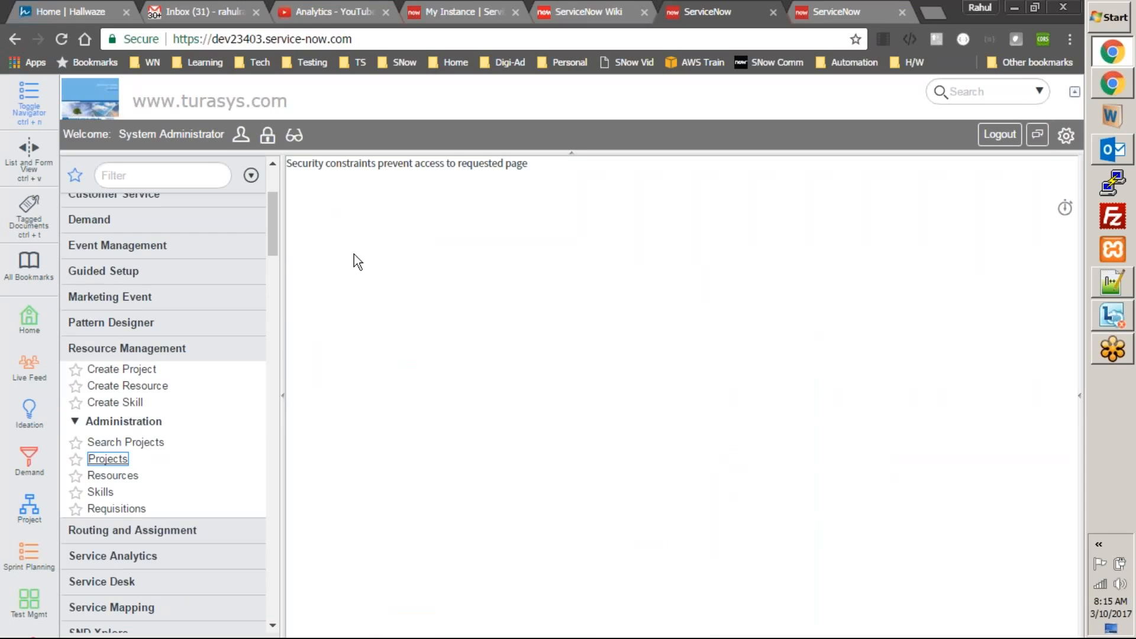
click(109, 460)
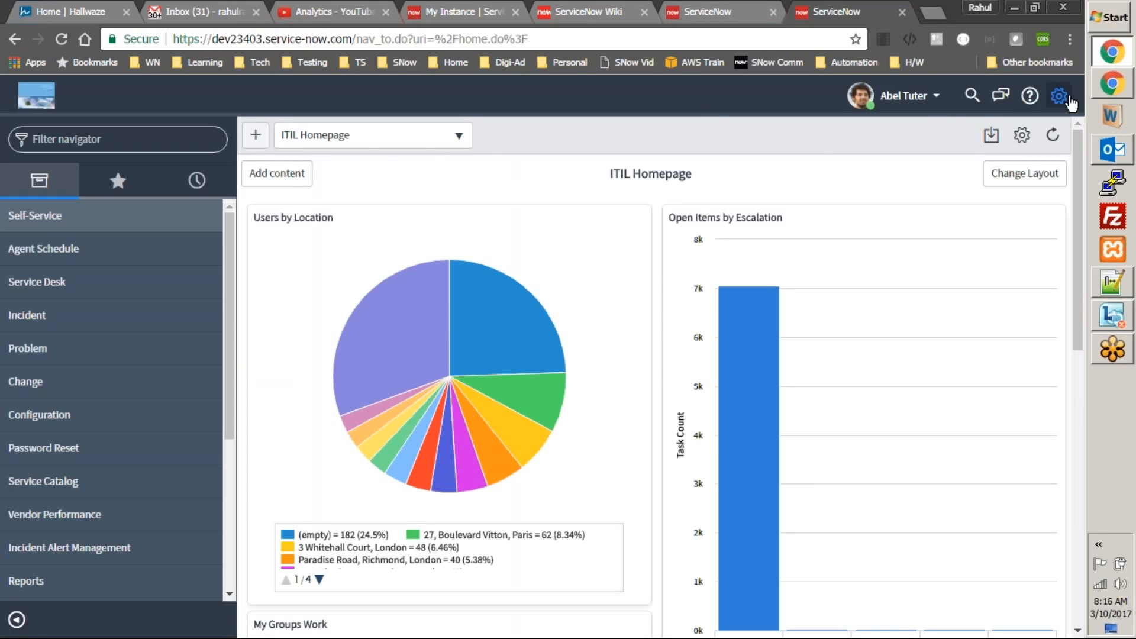
- Switch the impersonated user to ACME Employee
click(933, 98)
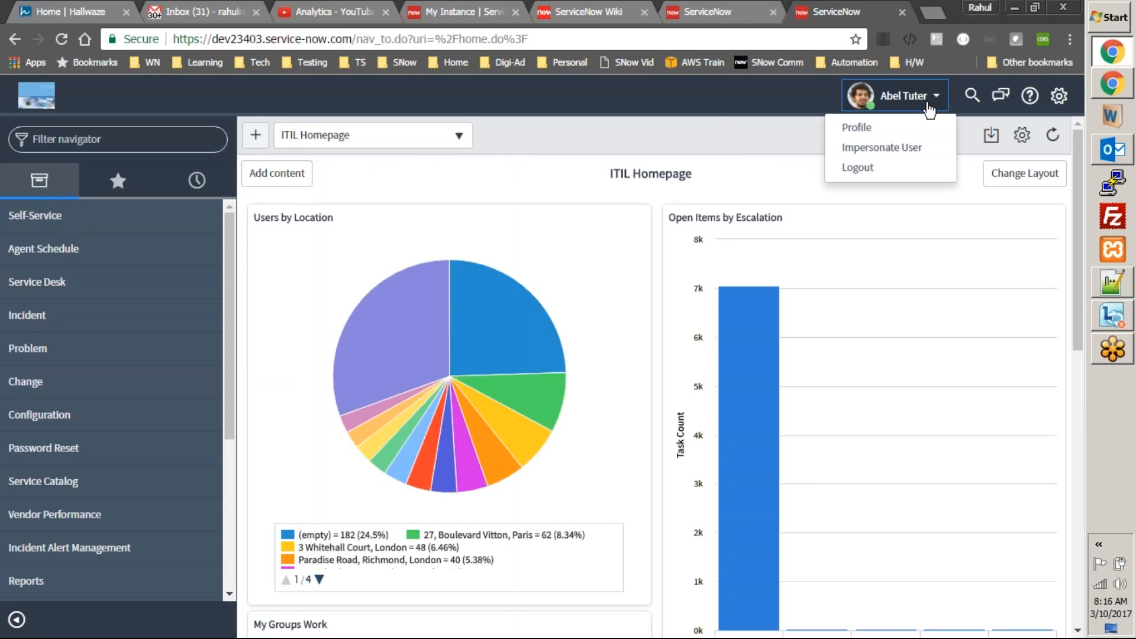
click(855, 152)
click(586, 169)
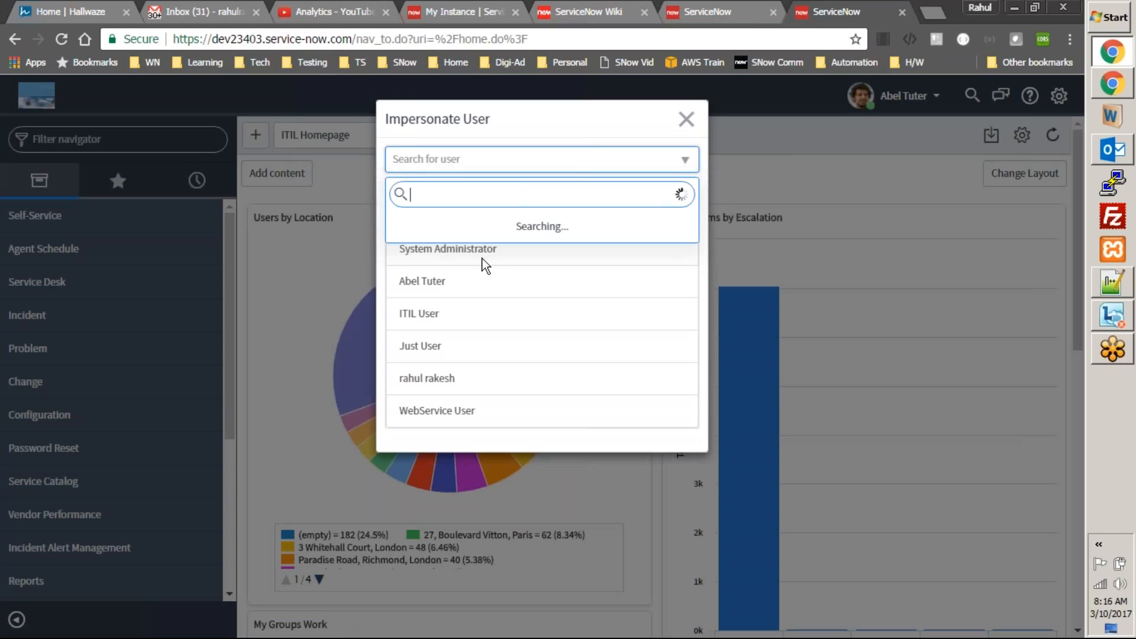
click(446, 261)
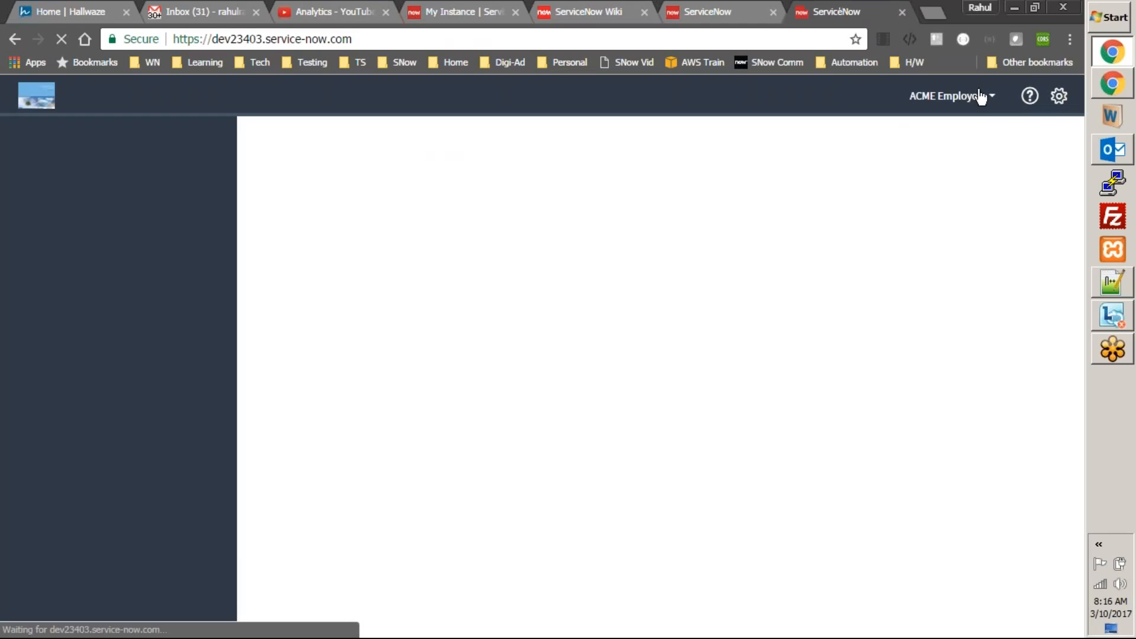
- Look through the users available for impersonation and impersonate System Administrator from the recent impersonations
click(912, 104)
click(882, 149)
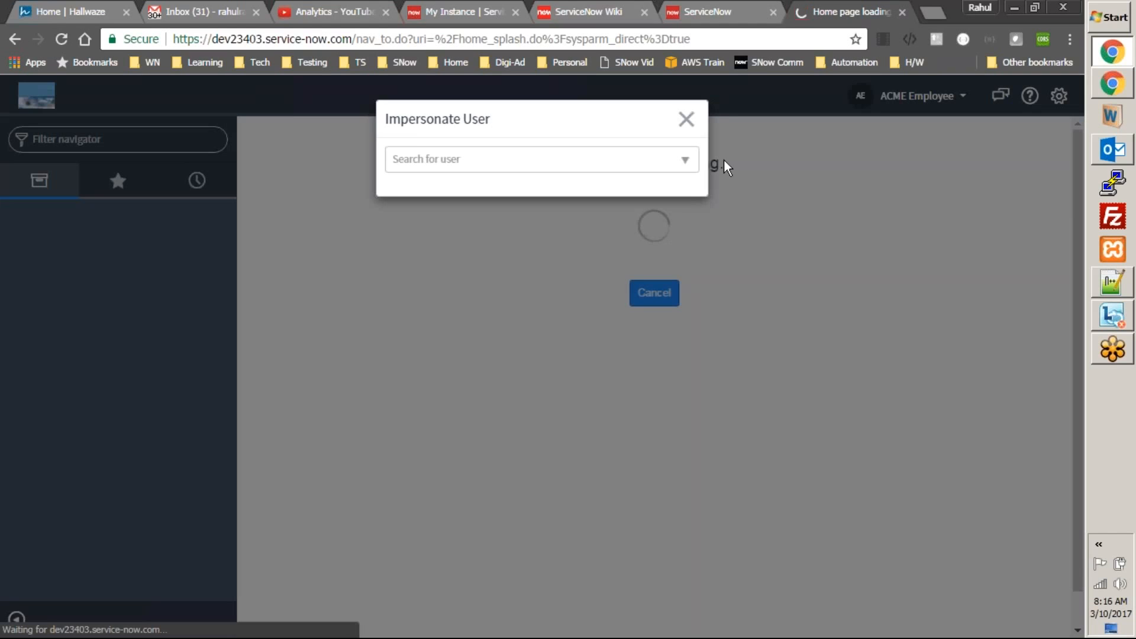
click(676, 170)
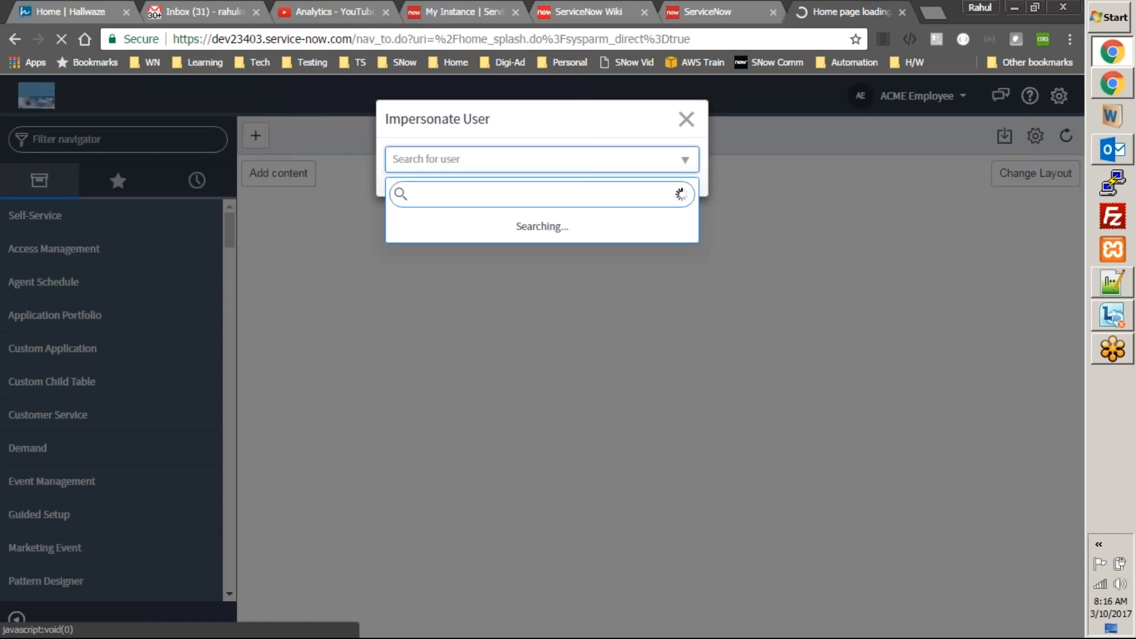
key(Down)
key(Down)
key(Down)
key(Down)
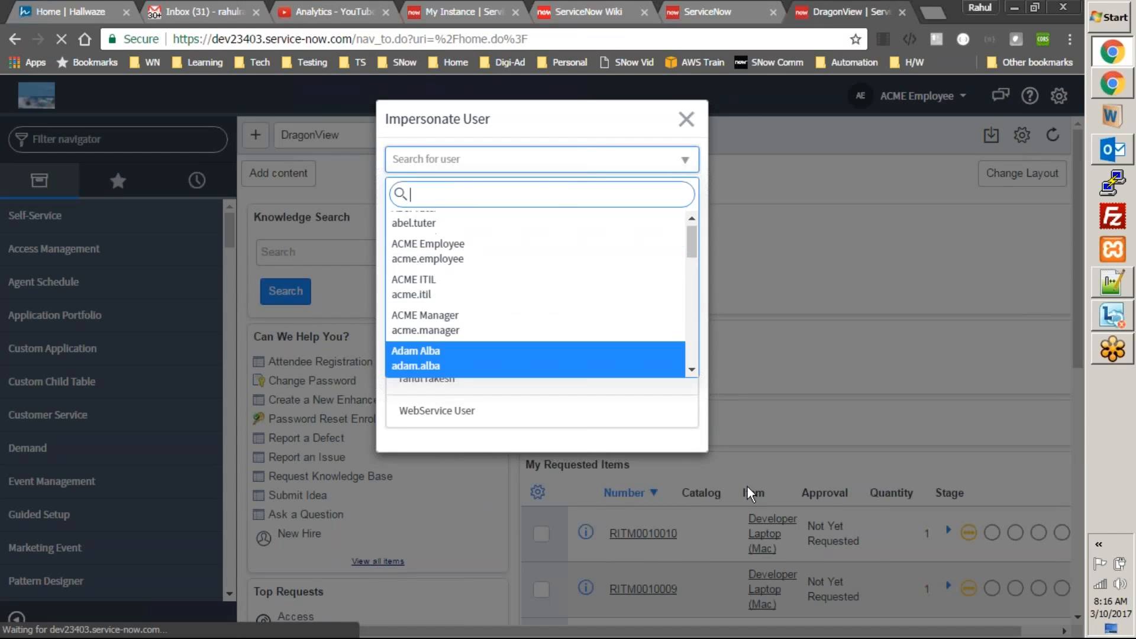
click(675, 446)
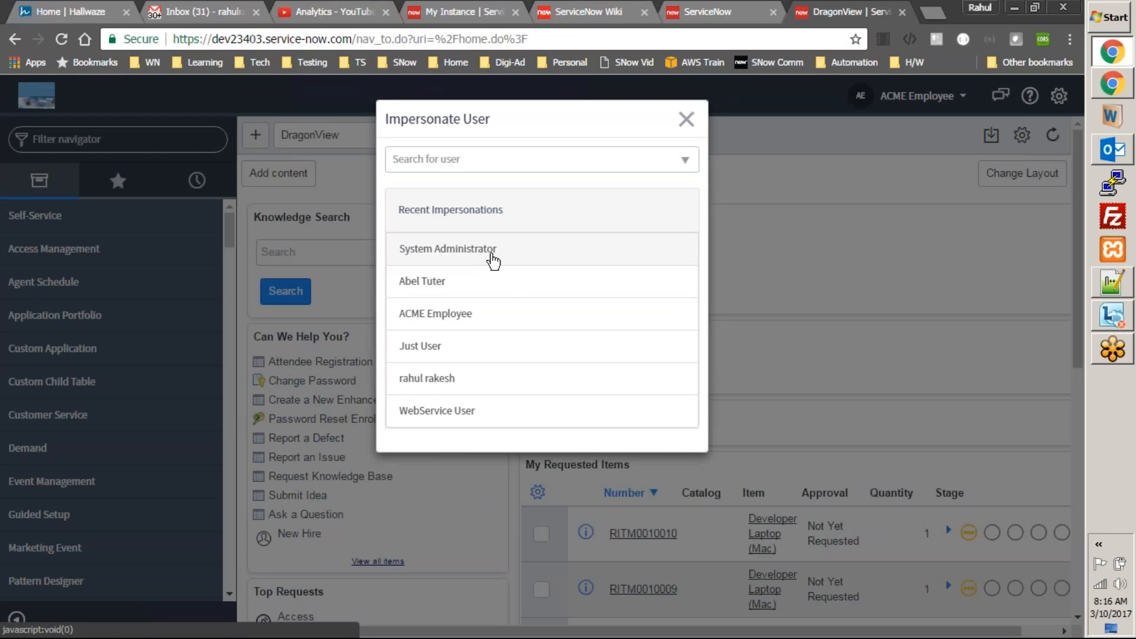
click(490, 255)
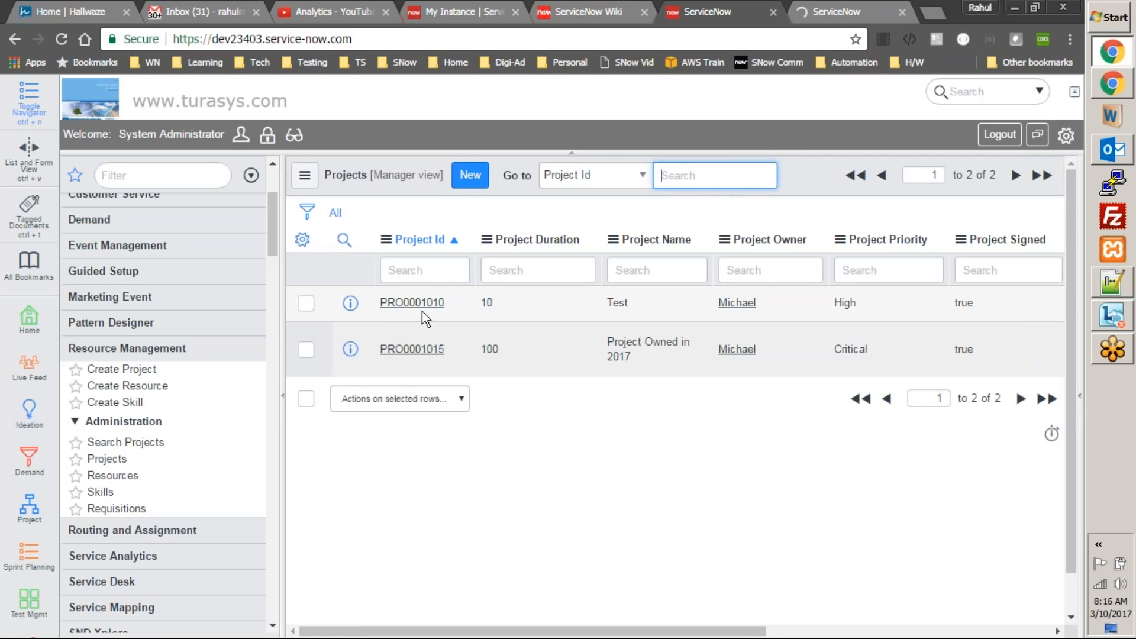
- Open project PRO0001010, go to the UI actions configured for its table and open the Validate action
click(419, 304)
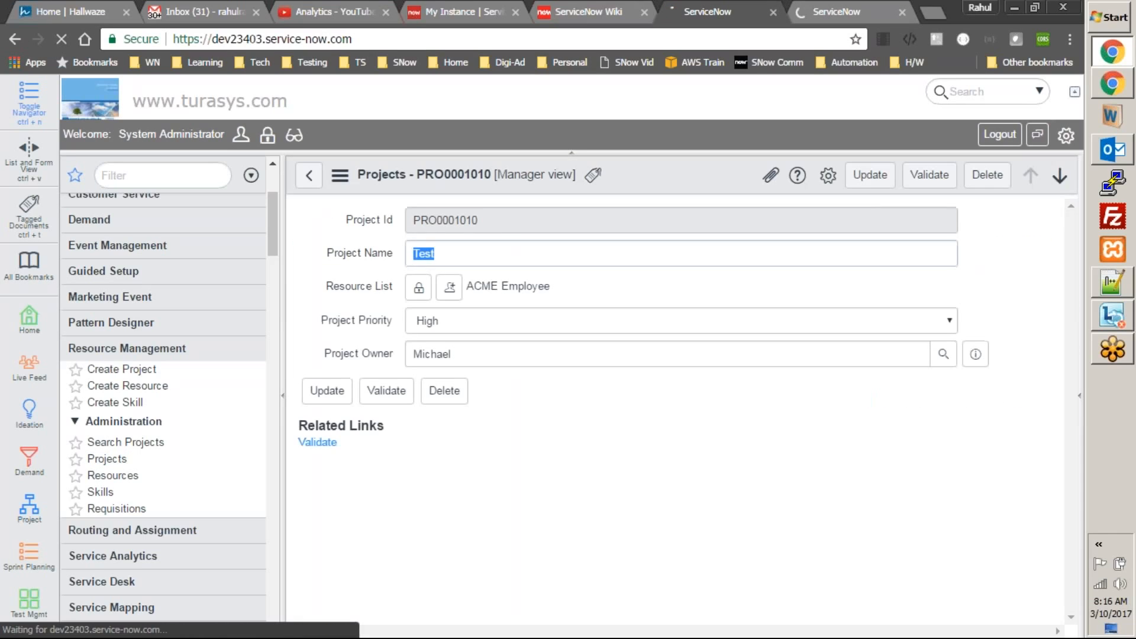
right_click(638, 172)
mouse_move(712, 327)
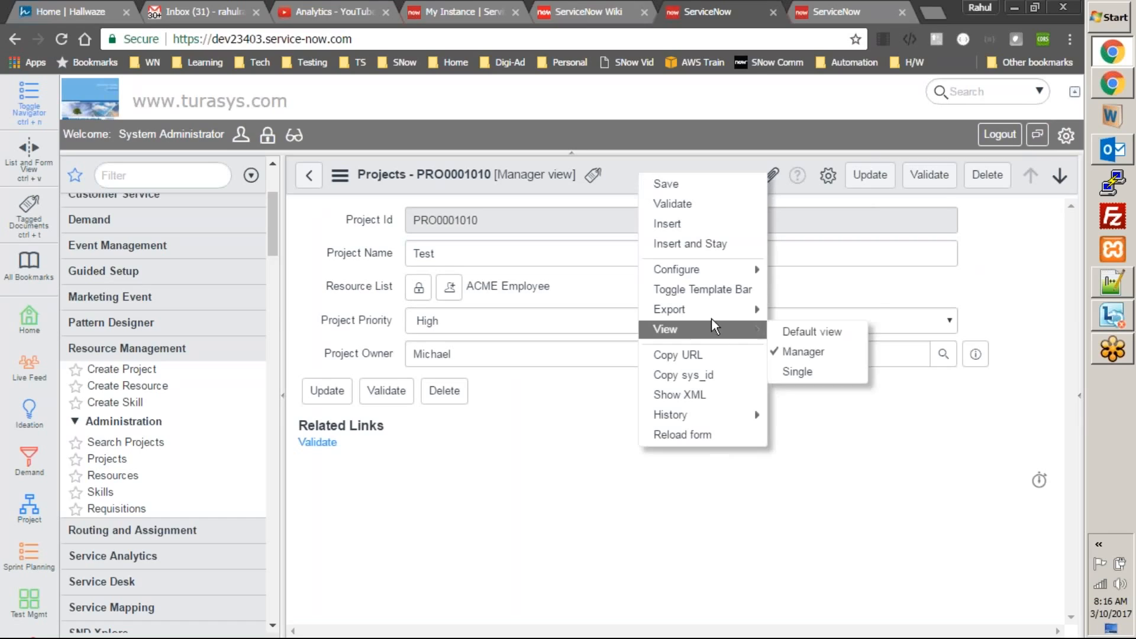
mouse_move(714, 271)
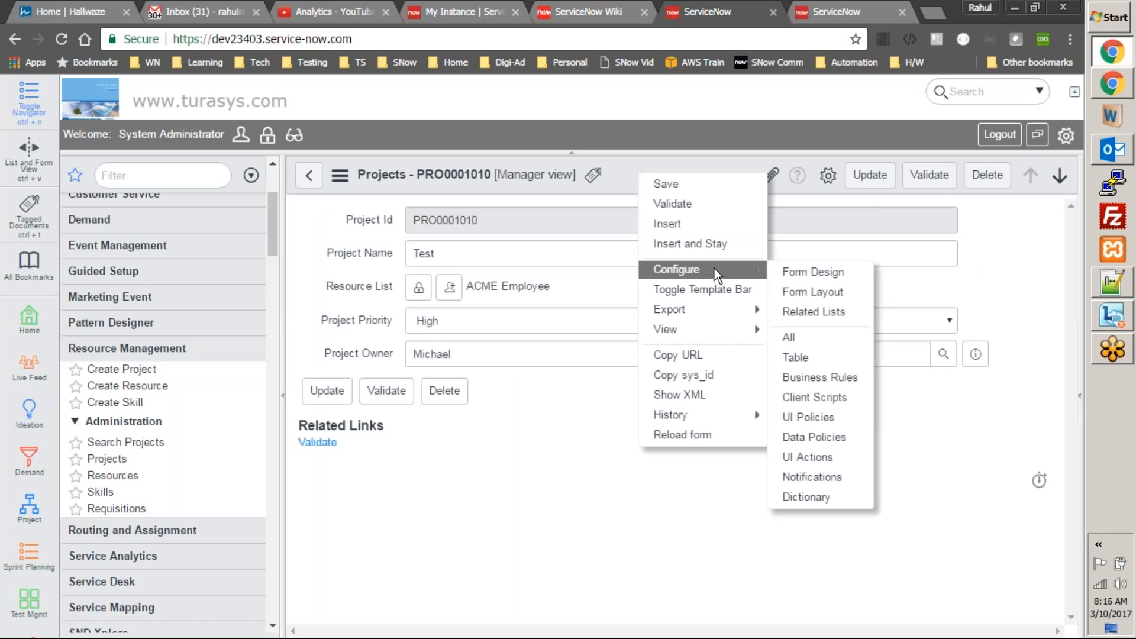
click(849, 461)
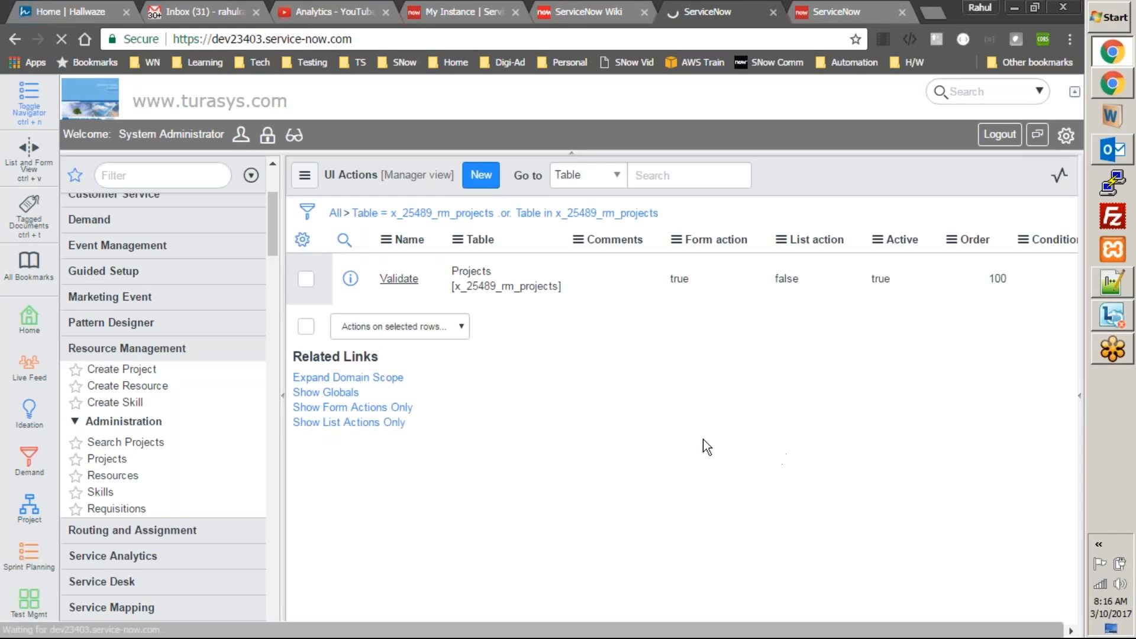
click(397, 278)
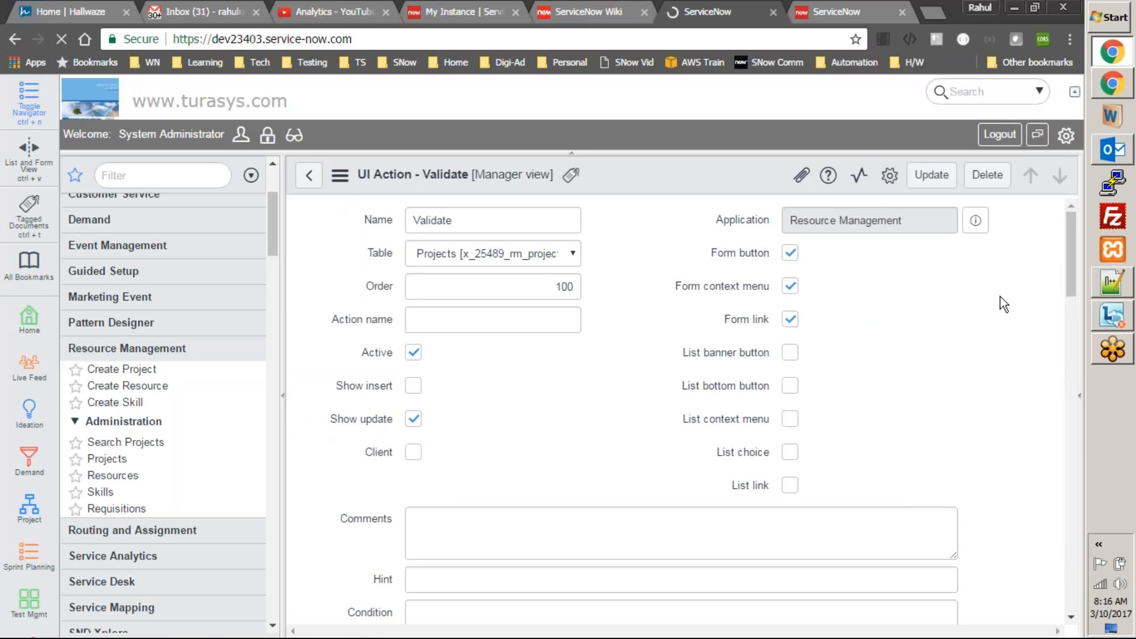
- Add the report_admin role to the Validate UI action's Requires role list and save the record while staying on its form
drag(1072, 248, 1074, 385)
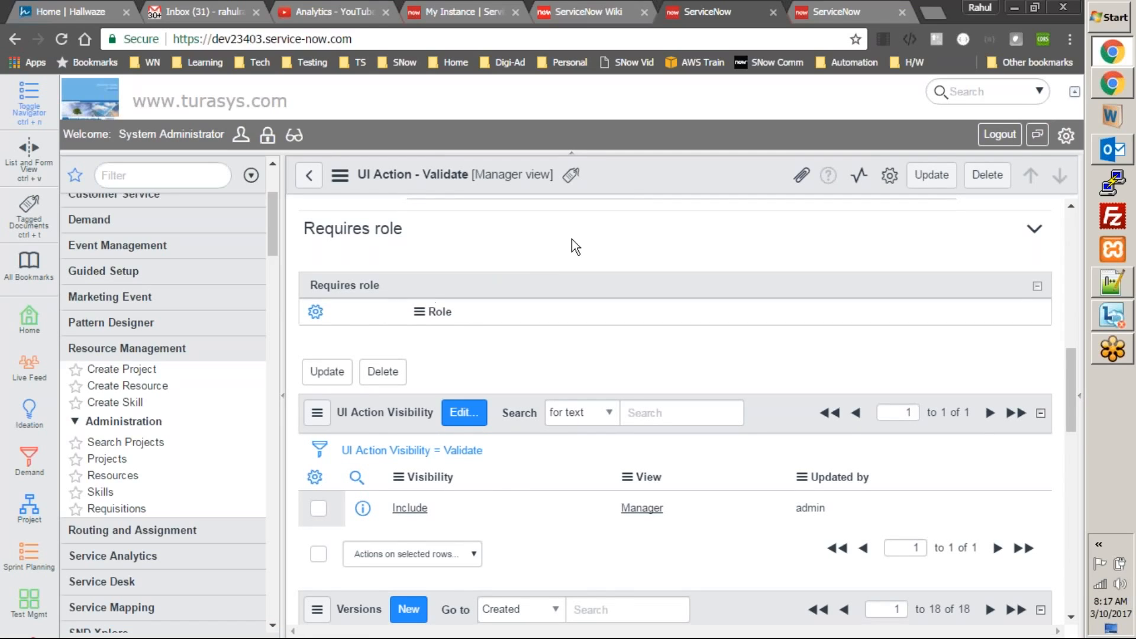
double_click(442, 343)
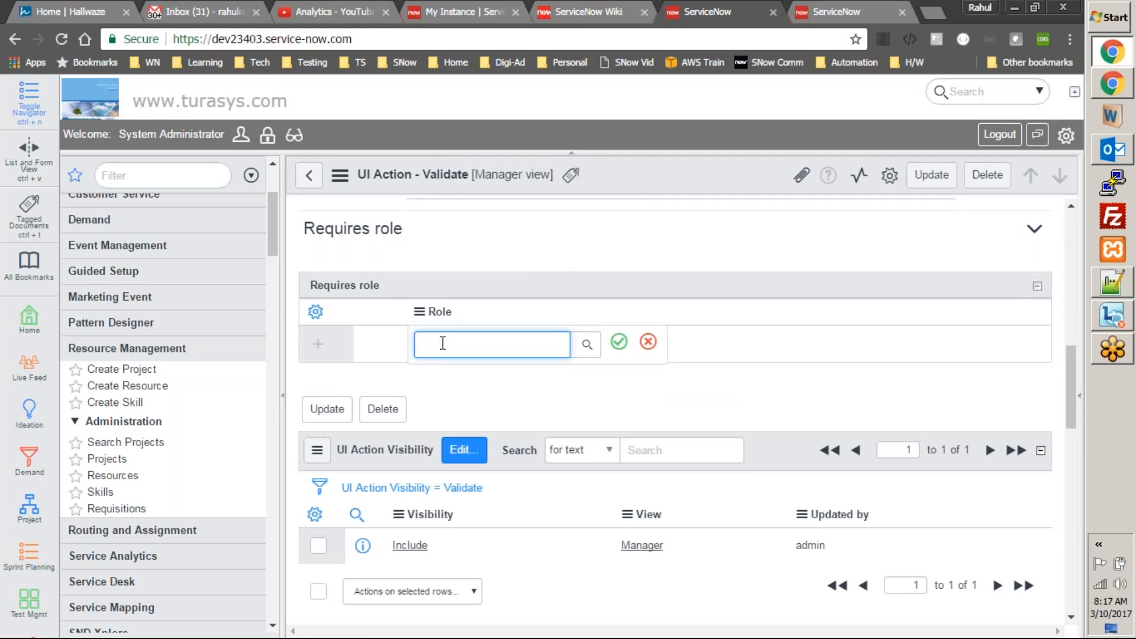
text(report_admi)
click(485, 380)
click(618, 343)
right_click(642, 176)
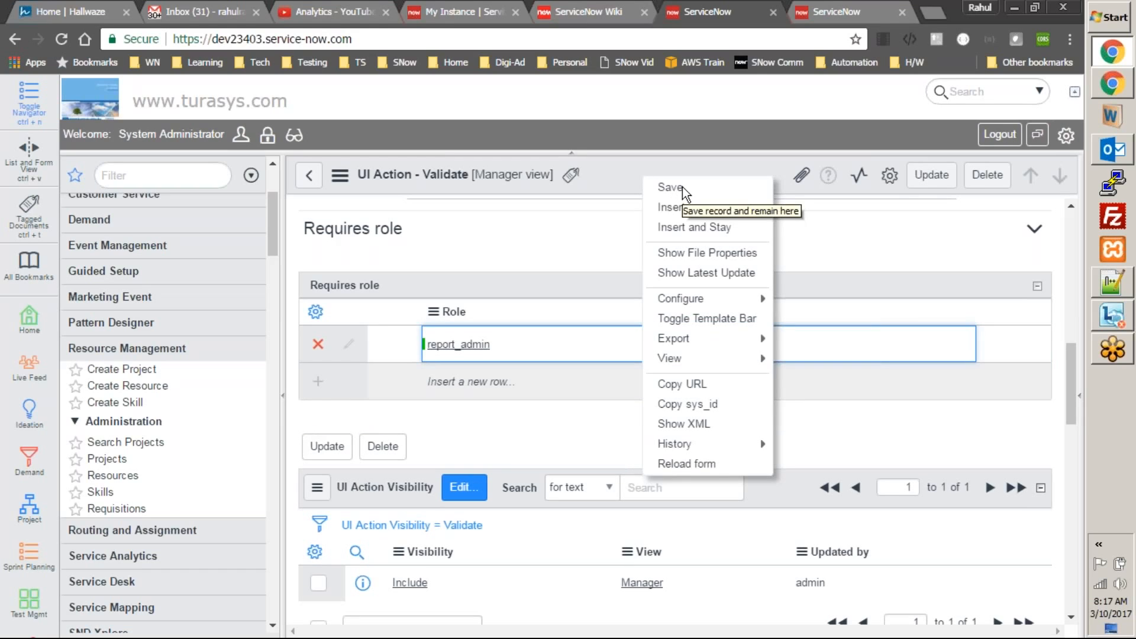
click(683, 186)
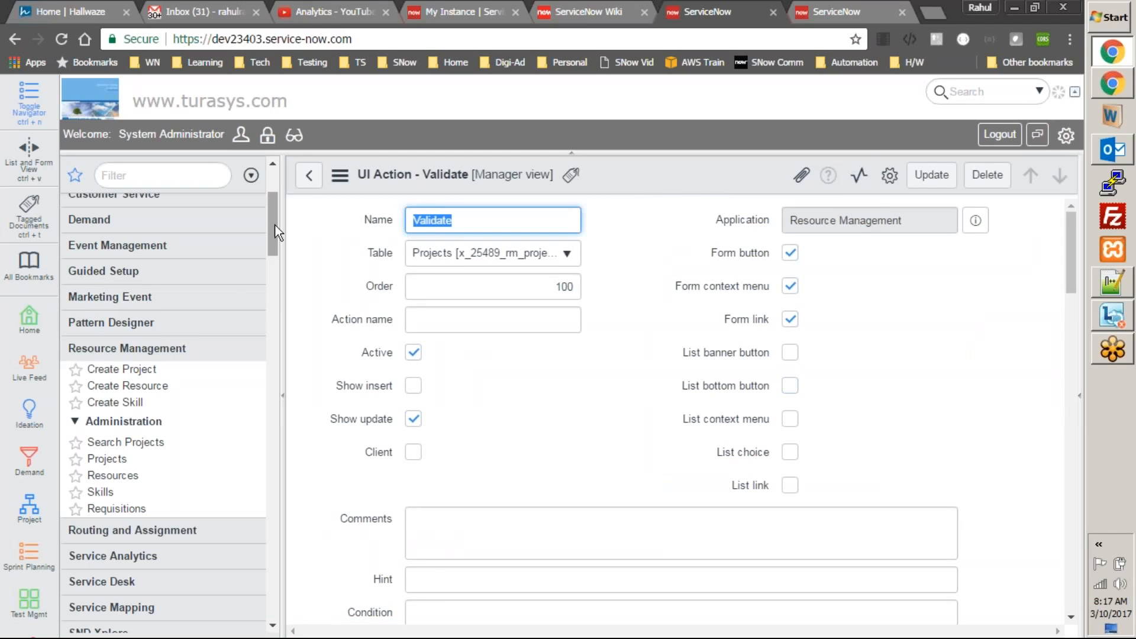
drag(276, 225, 274, 190)
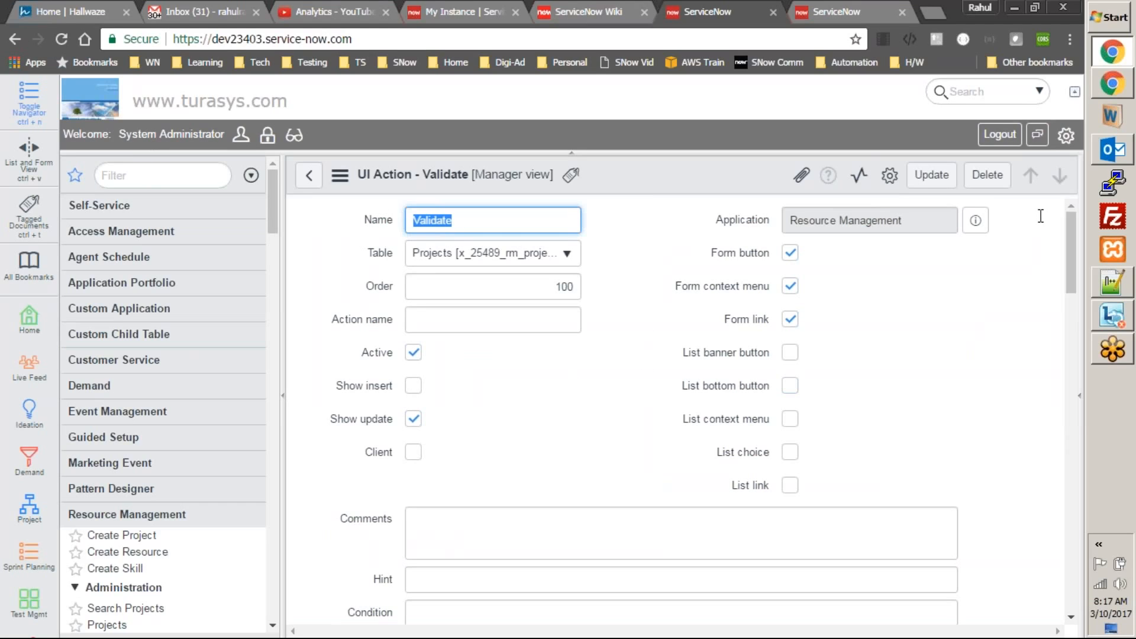
scroll(385, 393, down, 2)
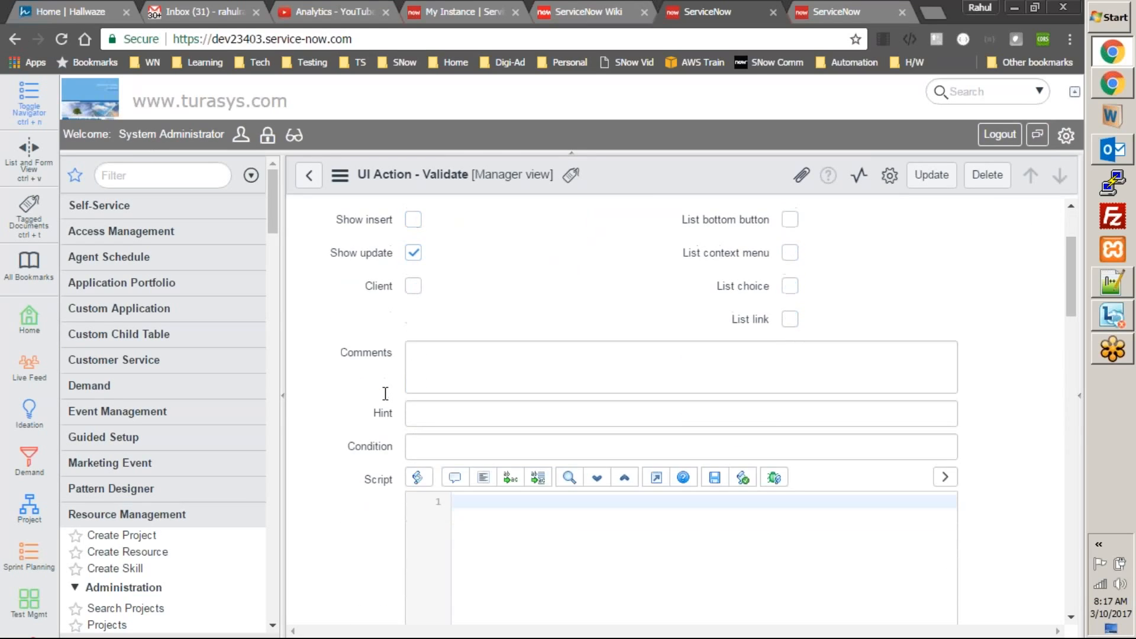
scroll(384, 393, up, 2)
click(170, 175)
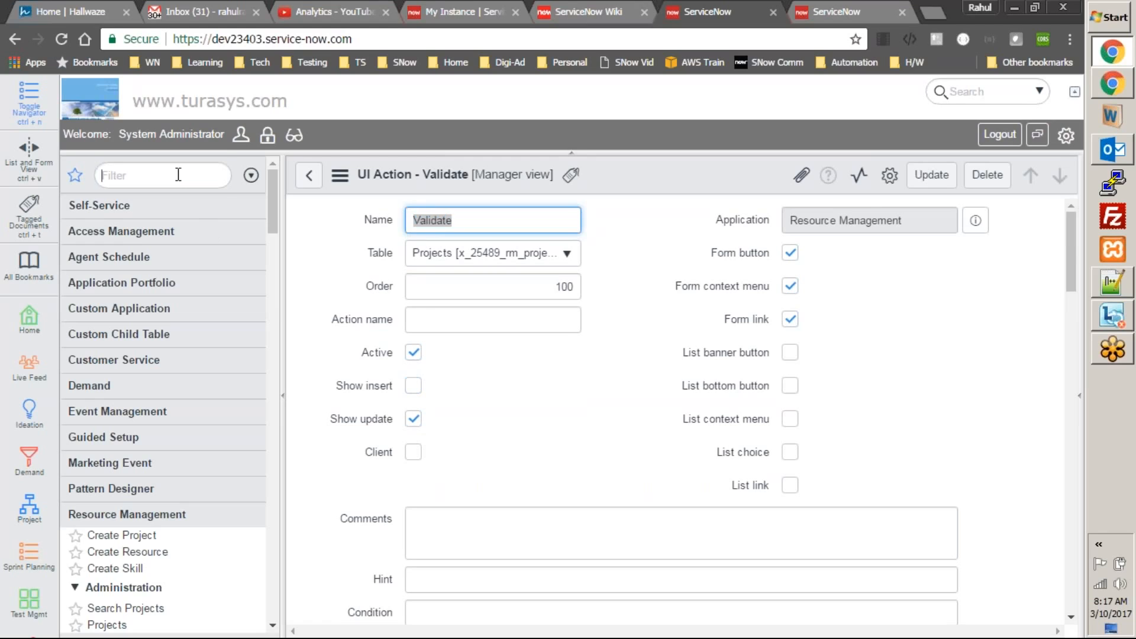
text(roles)
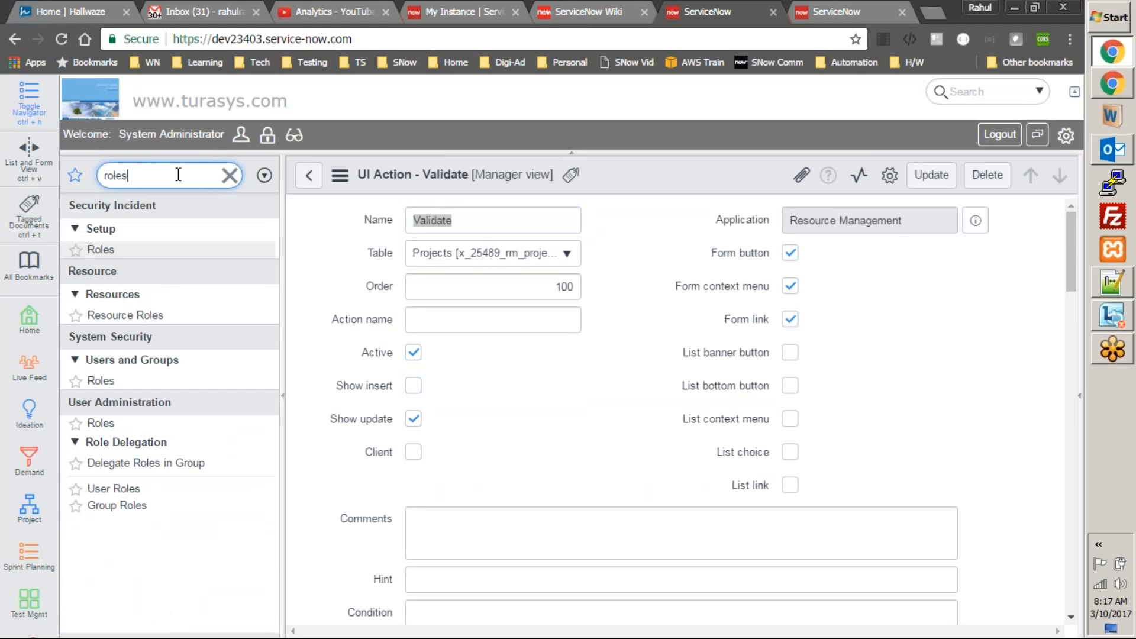
key(BackSpace)
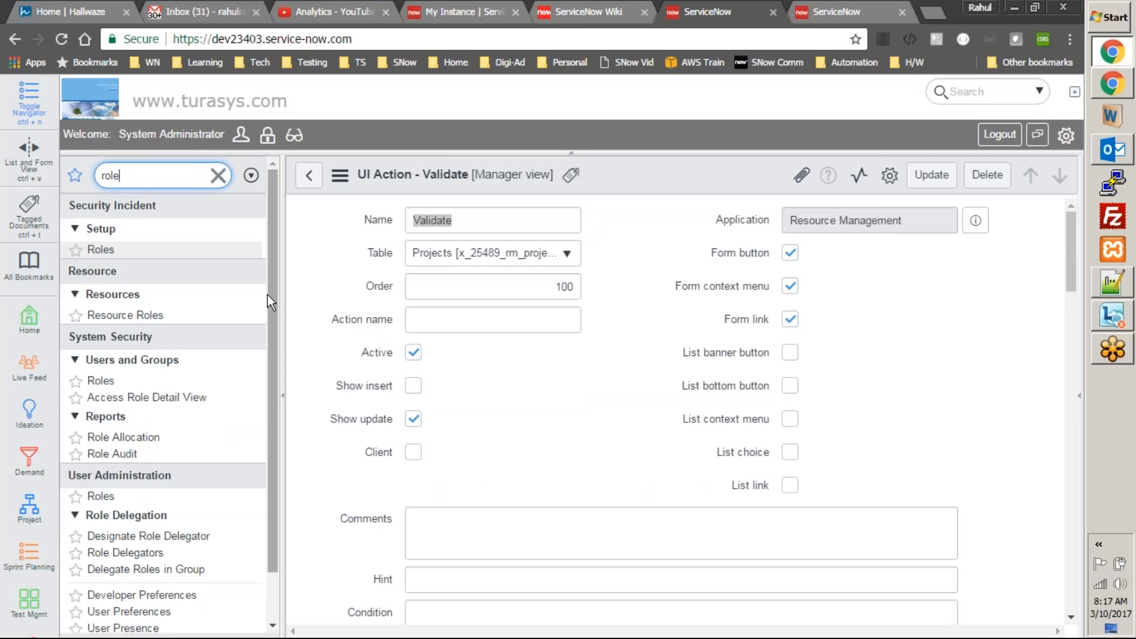
mouse_move(268, 290)
mouse_down()
mouse_move(270, 318)
mouse_move(278, 273)
mouse_up()
- Filter the navigator by "user ad", open User Administration's Roles list and sort it by Updated, newest first
double_click(100, 174)
text(user )
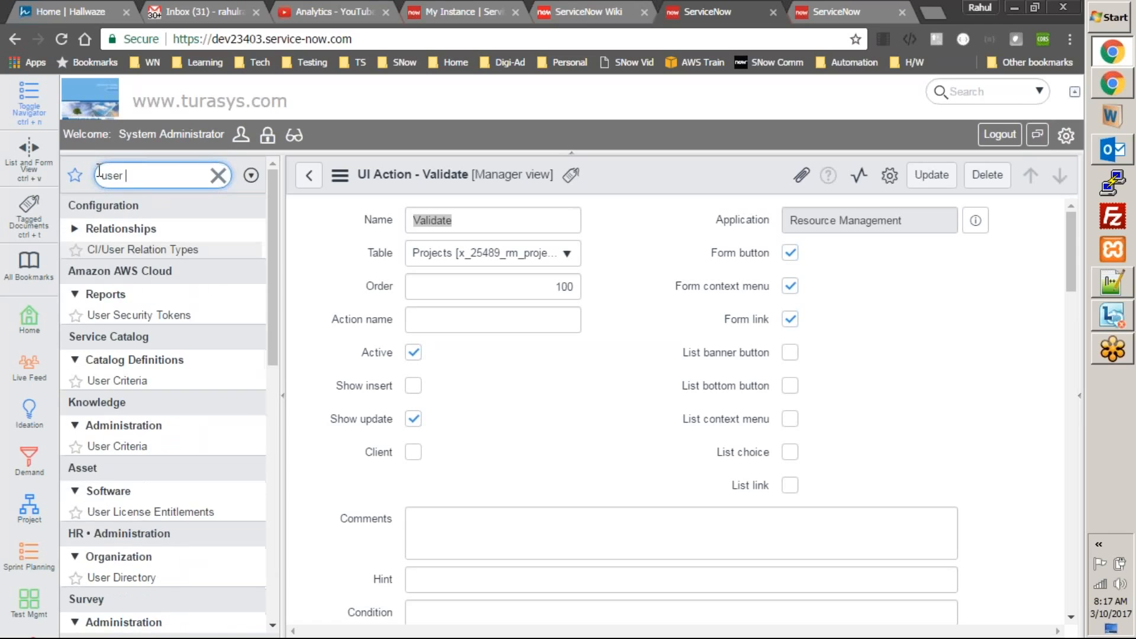
text(ad)
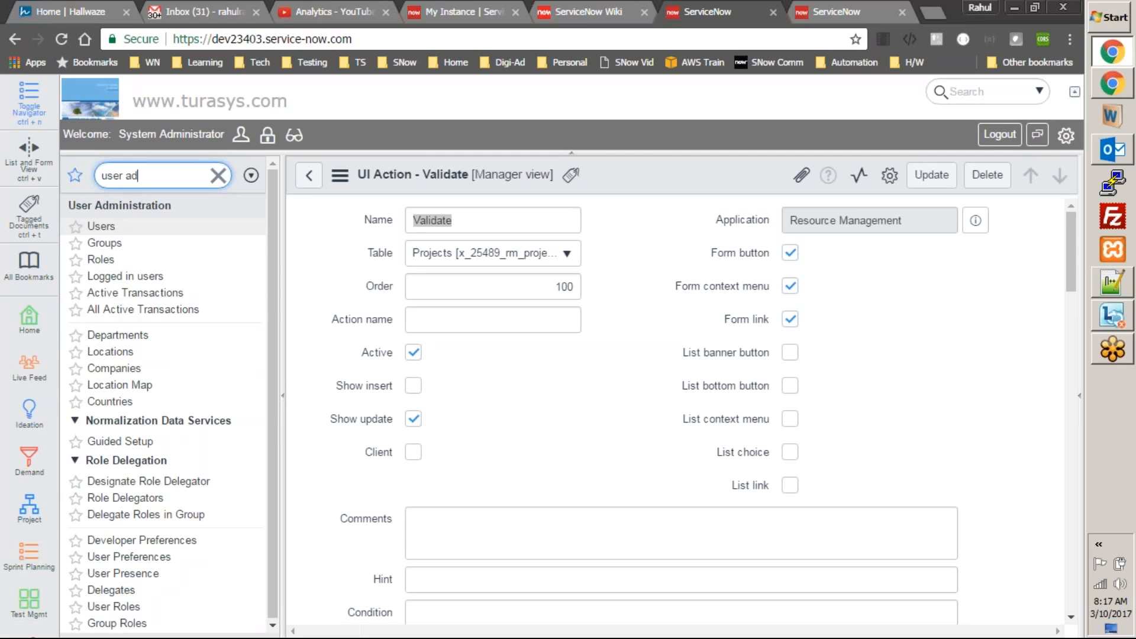
click(101, 260)
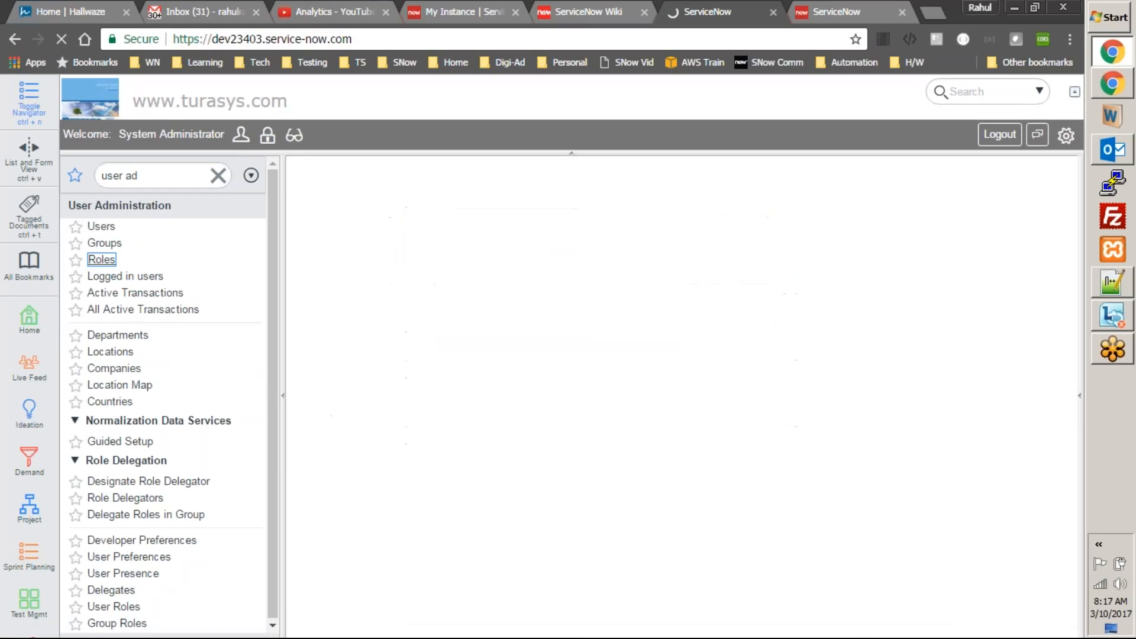
click(1026, 240)
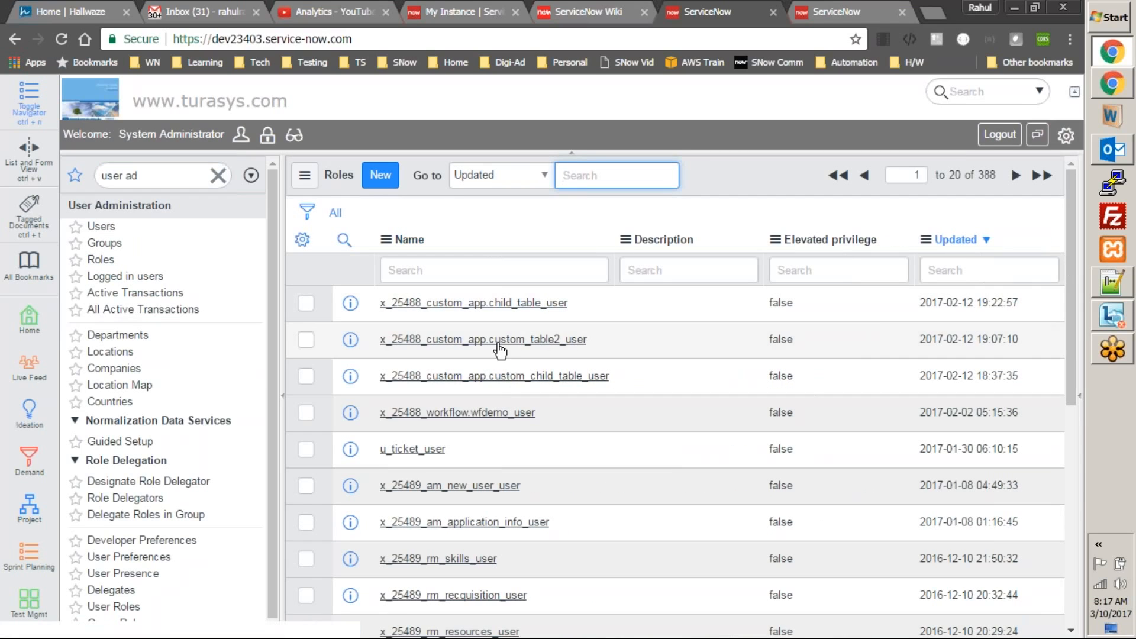
- Look through the Roles list for the table-specific user roles and highlight x_25489_rm_projects_user
scroll(497, 491, down, 2)
scroll(526, 503, down, 2)
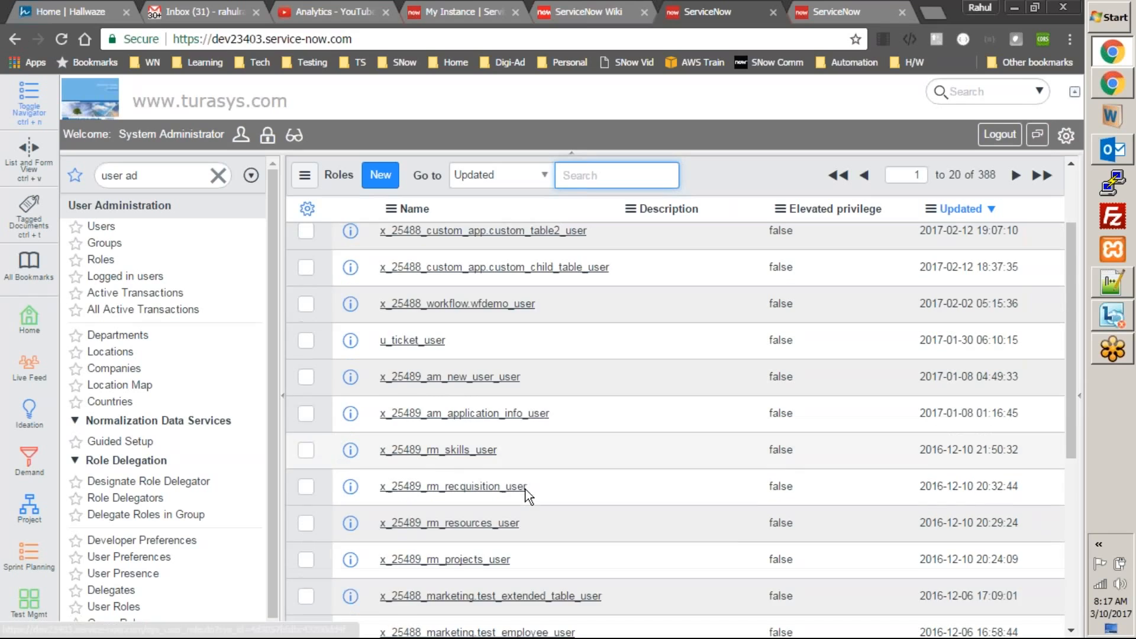
scroll(536, 513, down, 2)
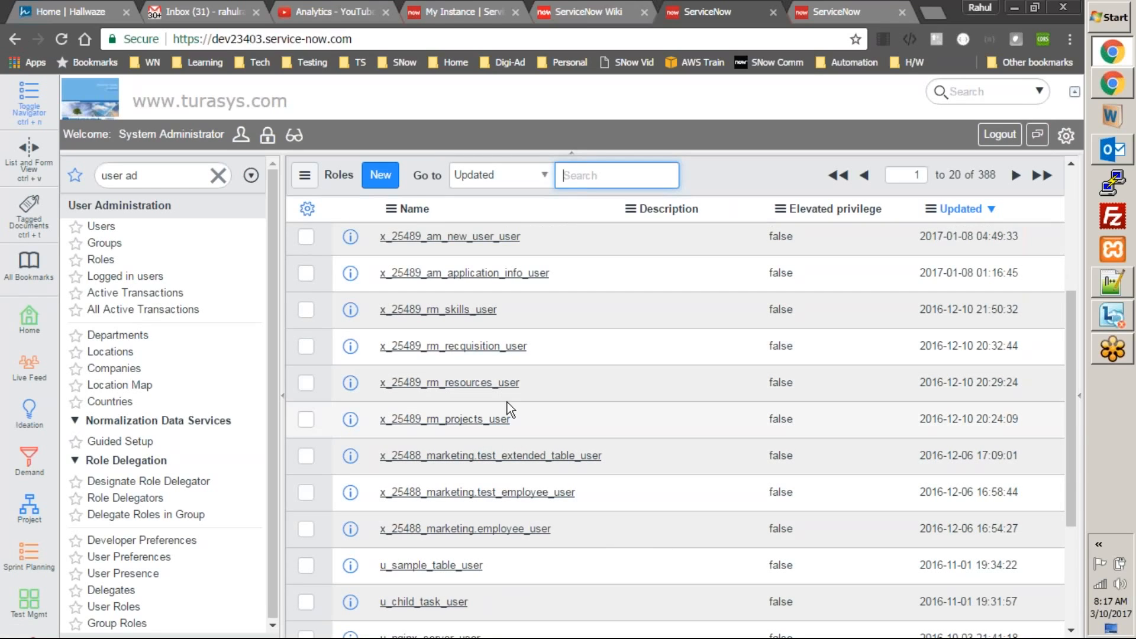
drag(520, 421, 378, 421)
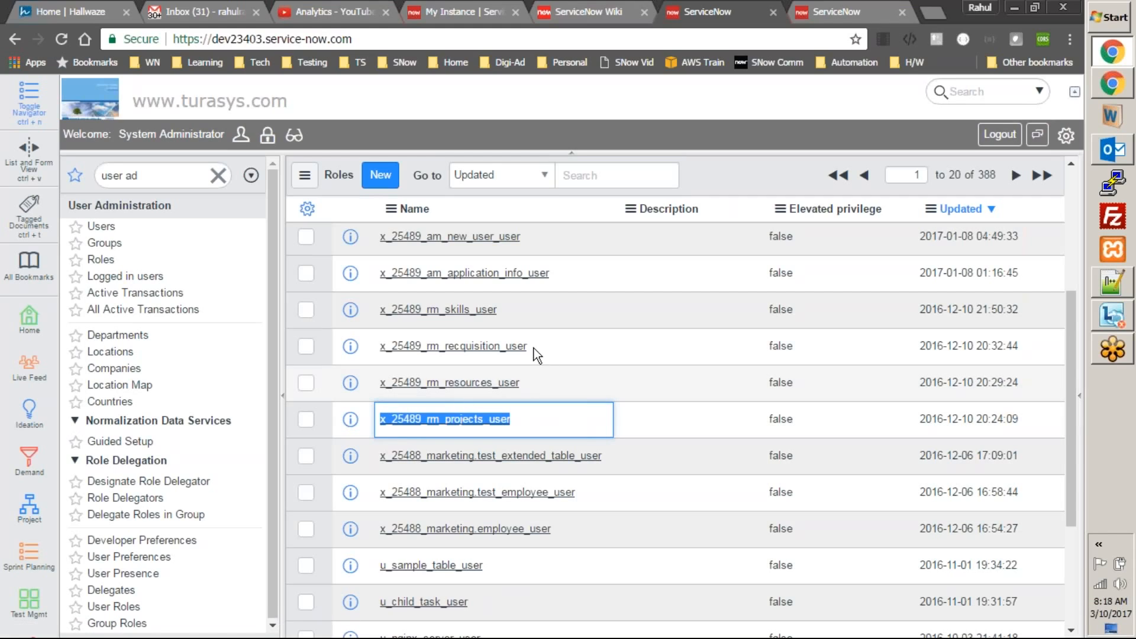
scroll(488, 308, up, 2)
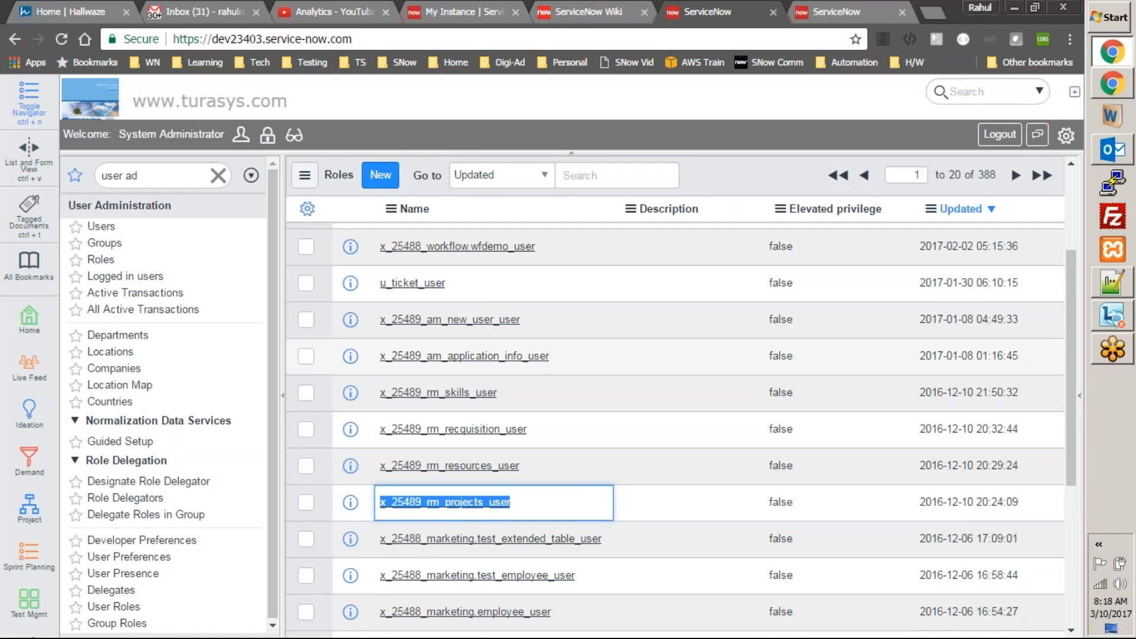
scroll(520, 403, down, 2)
scroll(520, 403, down, 2)
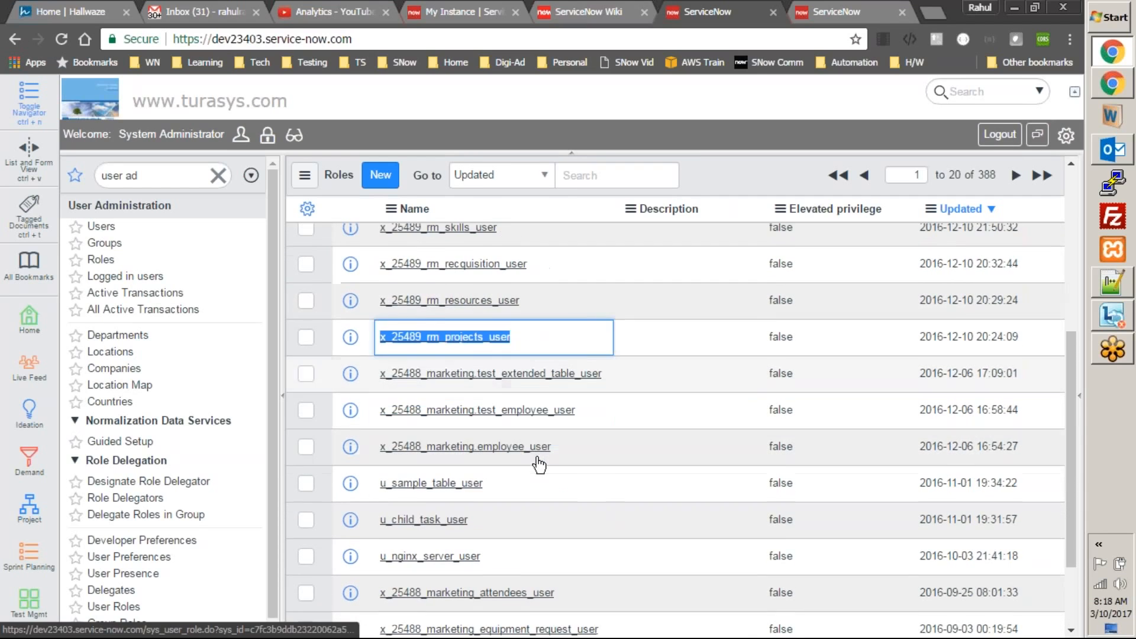
click(634, 331)
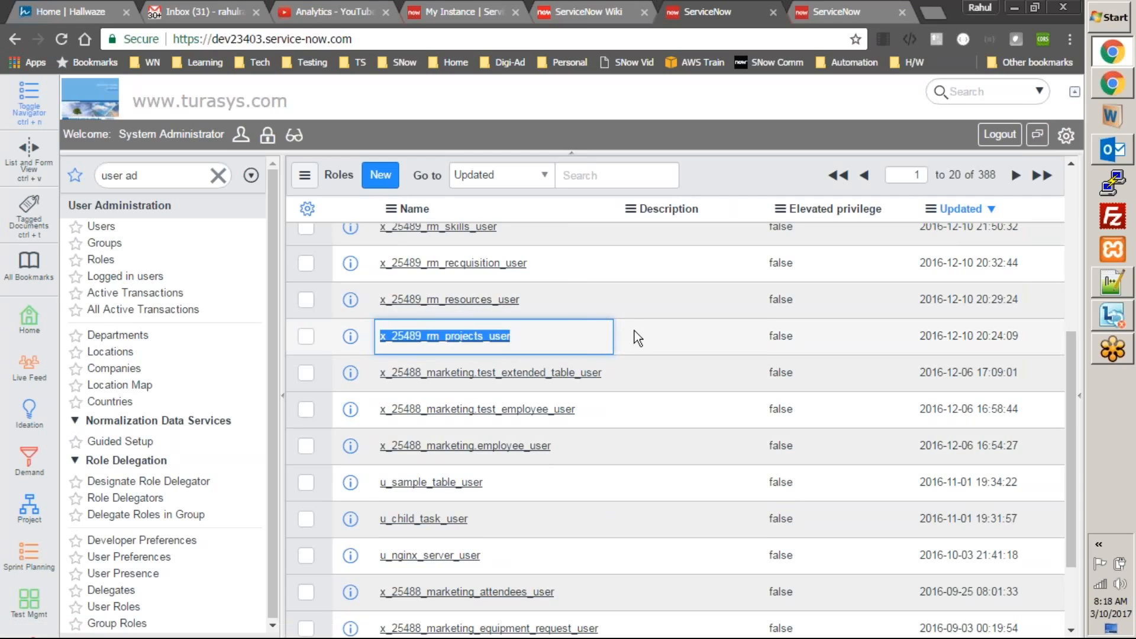
- Open the x_25489_rm_projects_user role to examine its Name, and clear the navigator filter
click(460, 336)
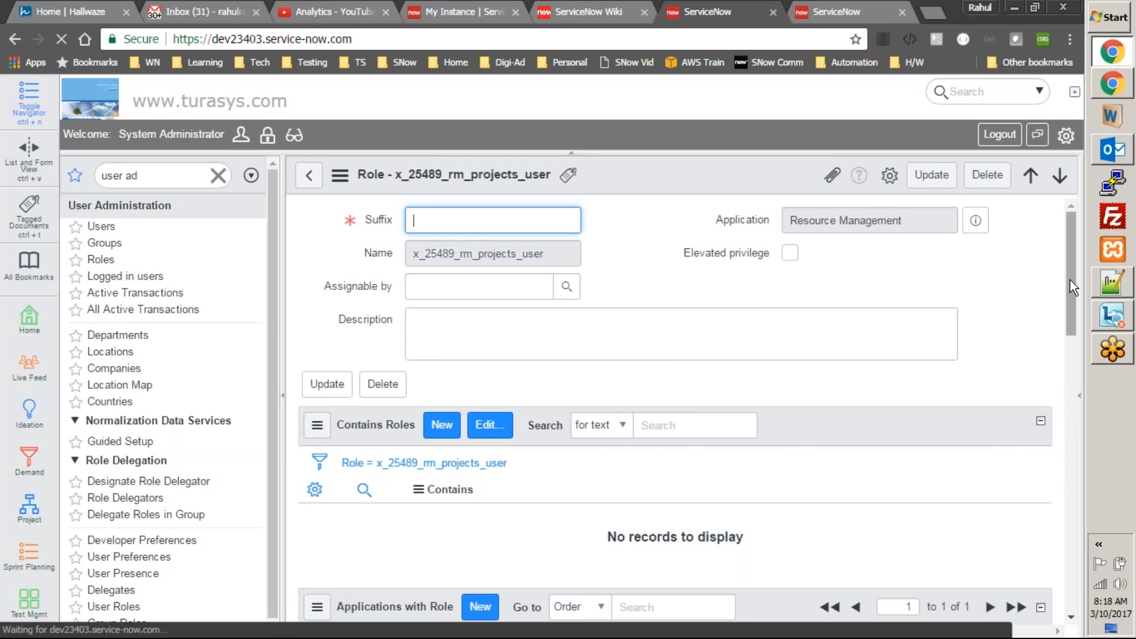
mouse_move(1074, 265)
mouse_down()
mouse_move(1083, 493)
mouse_move(1076, 251)
mouse_up()
drag(569, 261, 369, 262)
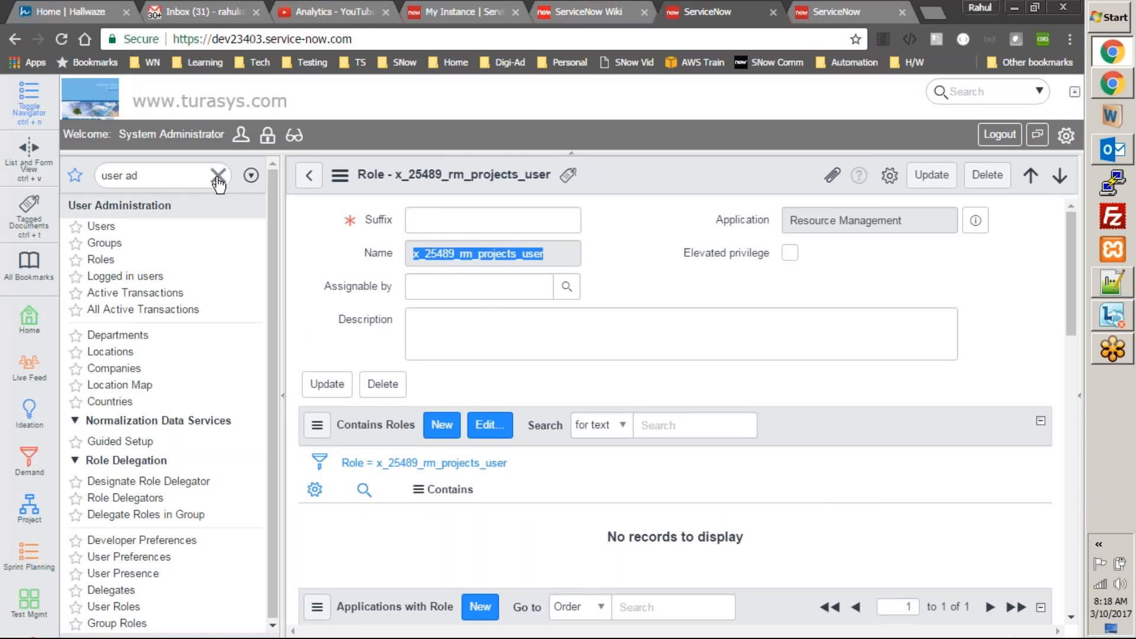
click(155, 177)
click(155, 178)
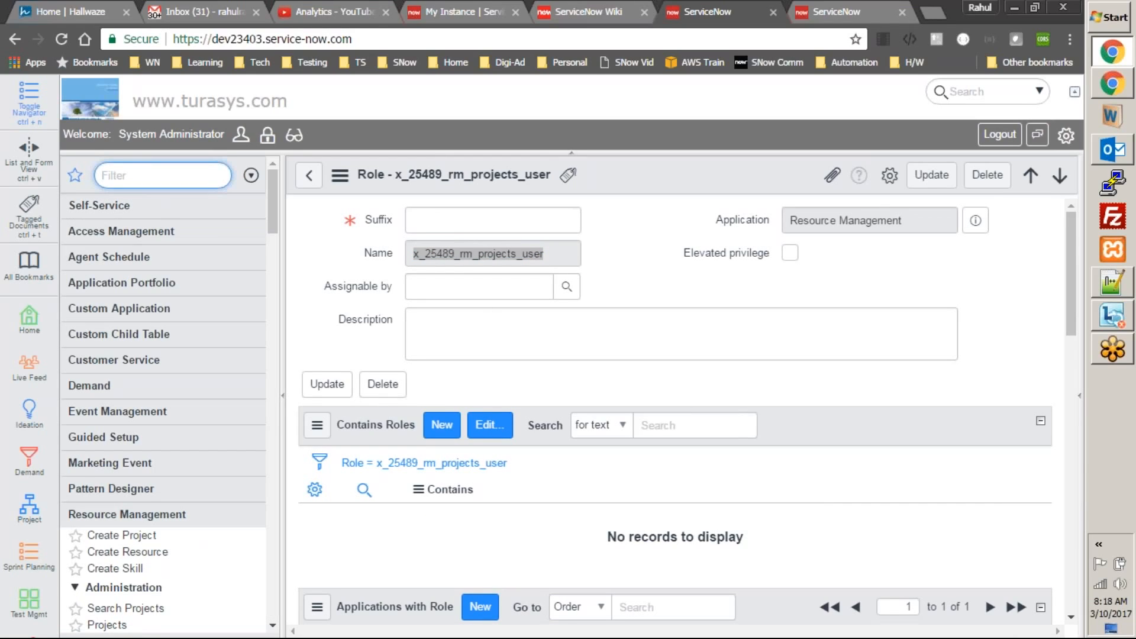
- Filter the navigator by "user ad", open User Administration's Users list and open the user record directly above acme.employee
text(user)
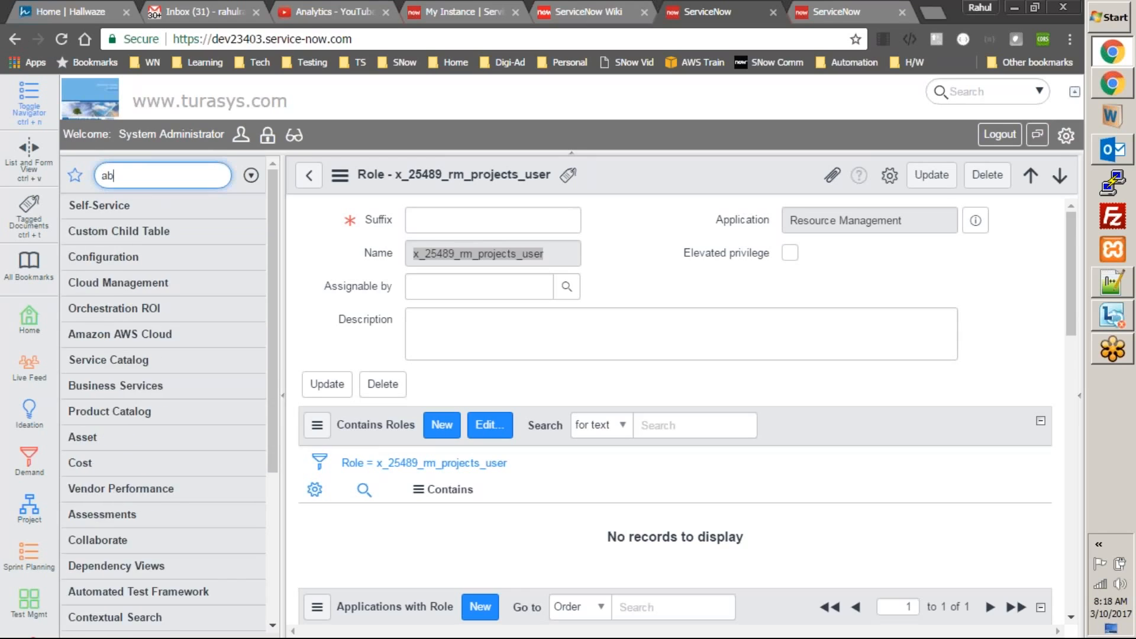
text( ad)
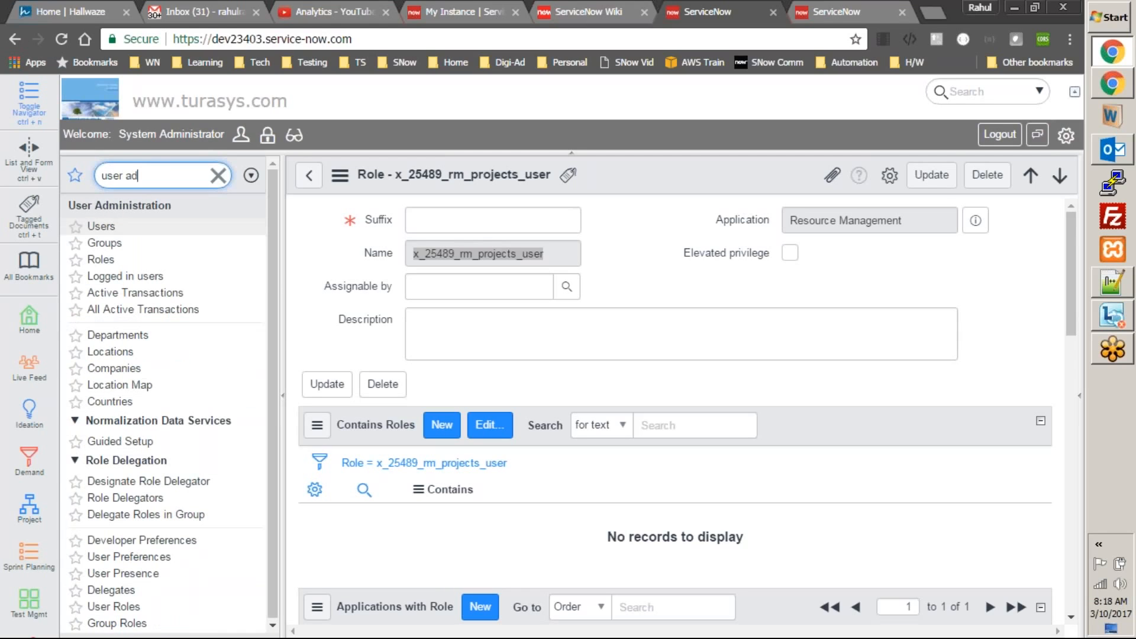
click(102, 226)
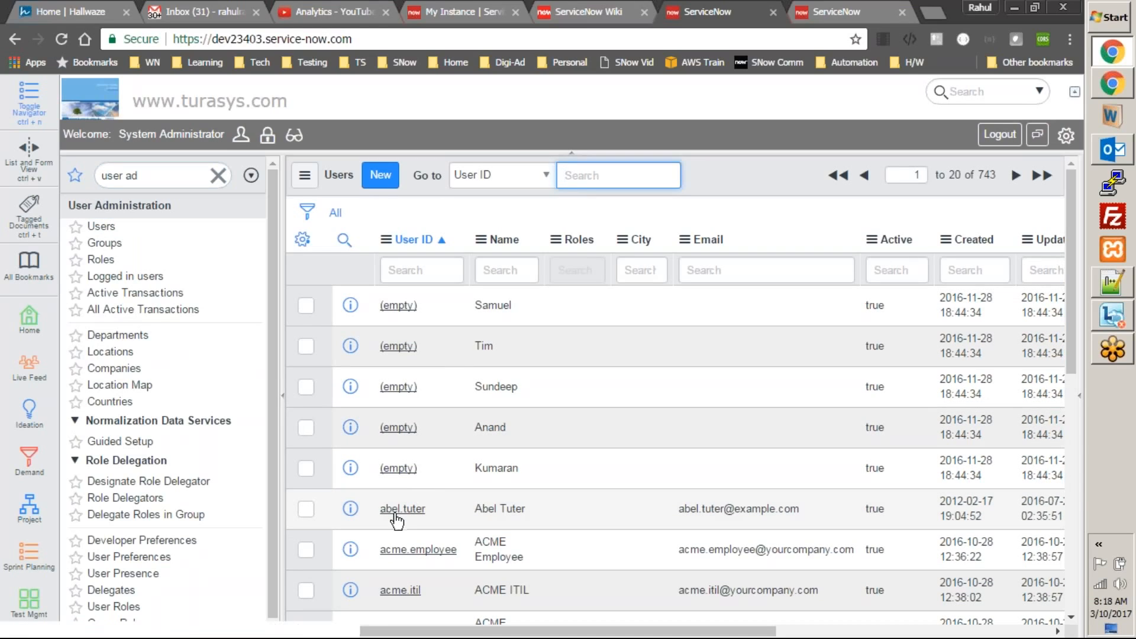
click(408, 508)
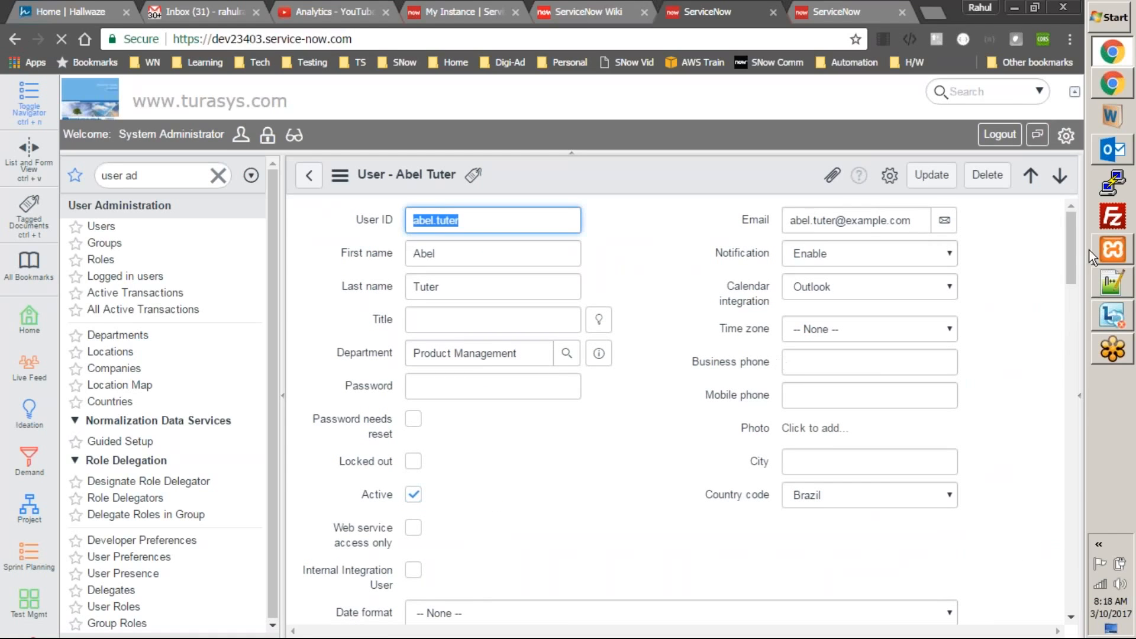
- Remove the snc_internal role from the user's Roles list and save the change
drag(1072, 246, 1083, 348)
click(402, 253)
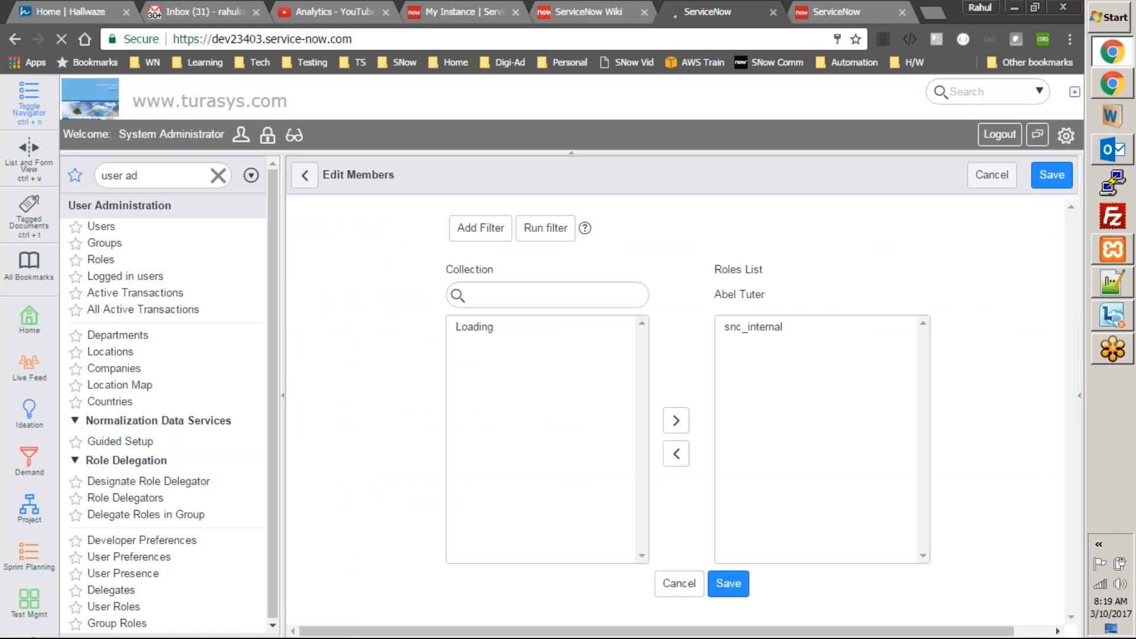
double_click(761, 328)
click(765, 364)
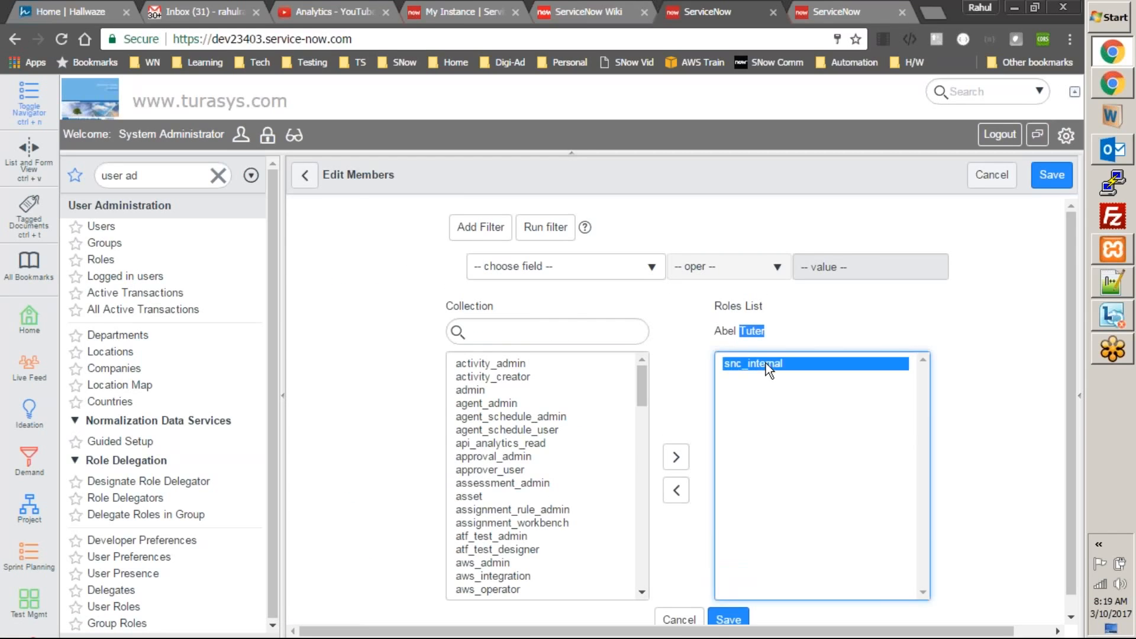
double_click(765, 363)
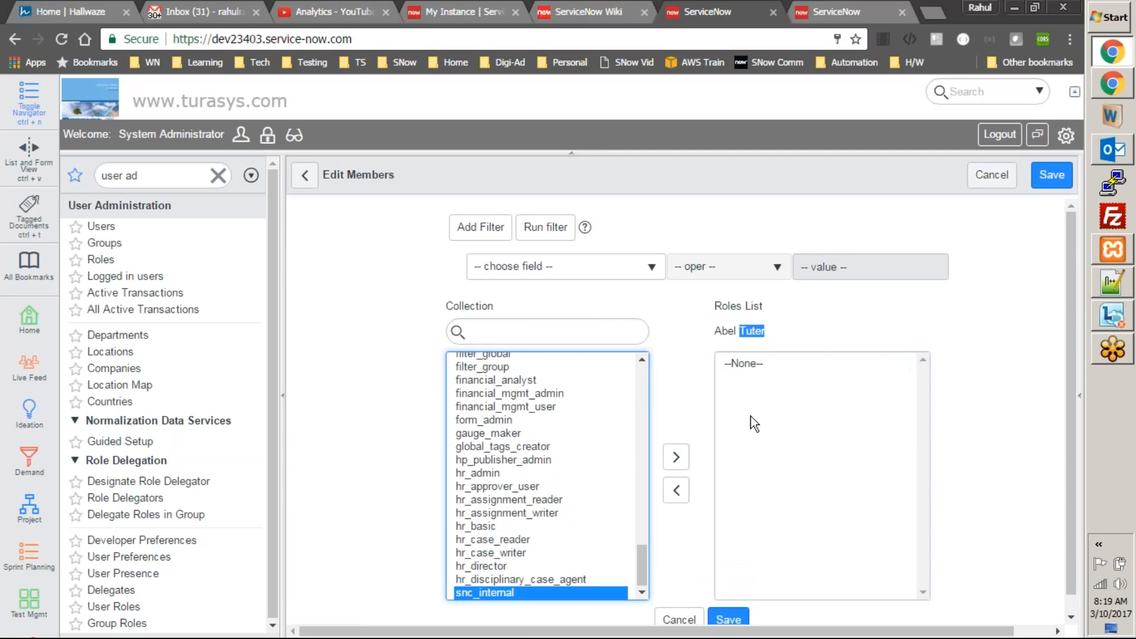
click(1061, 185)
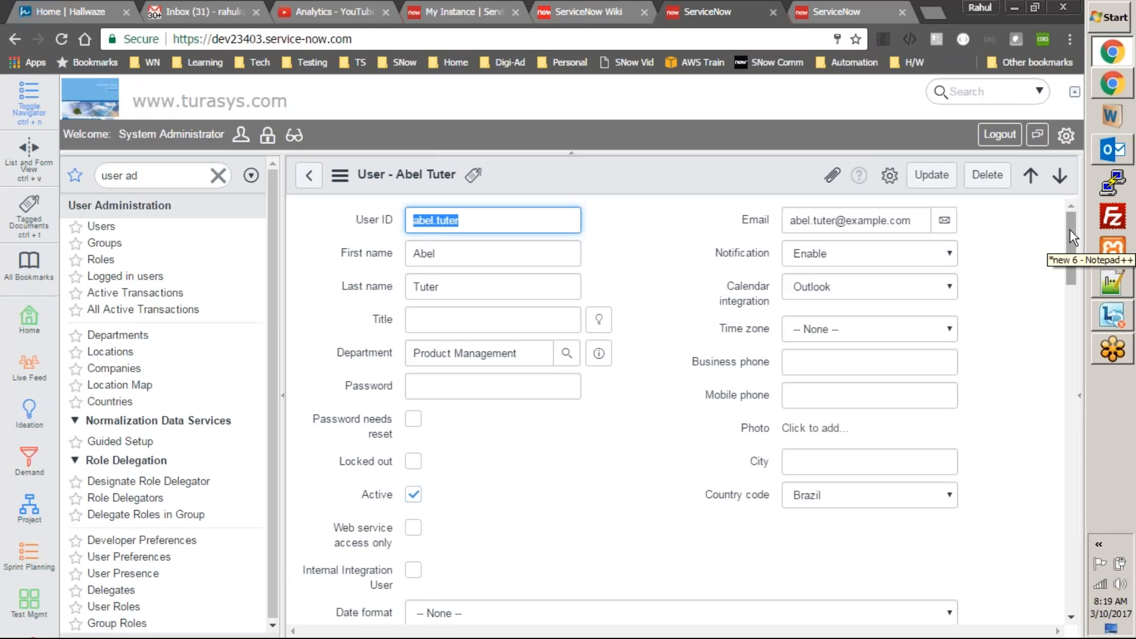
- Remove the CAB Approval and Technology Vendor groups from the user's Groups list, save, and dismiss the messages
drag(1073, 216, 1073, 407)
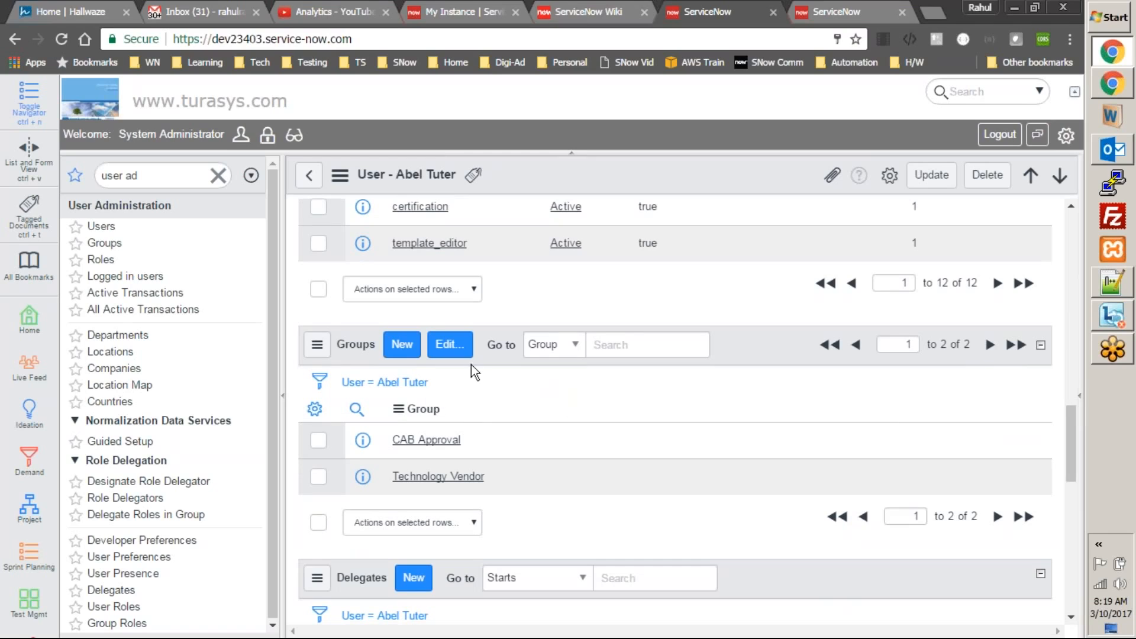
click(455, 349)
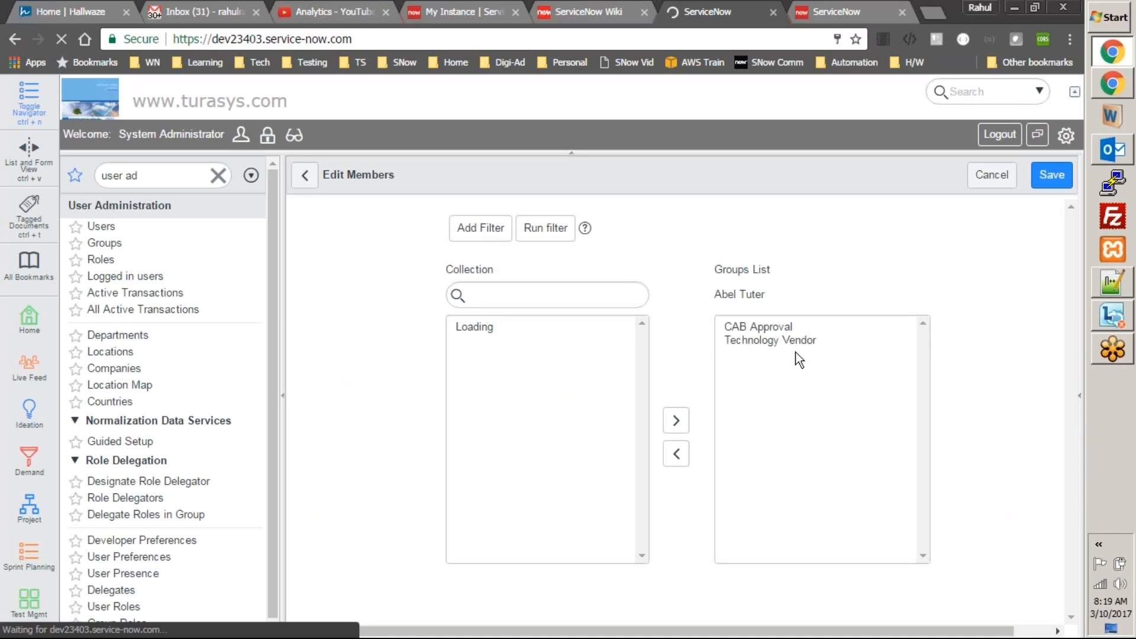
click(754, 361)
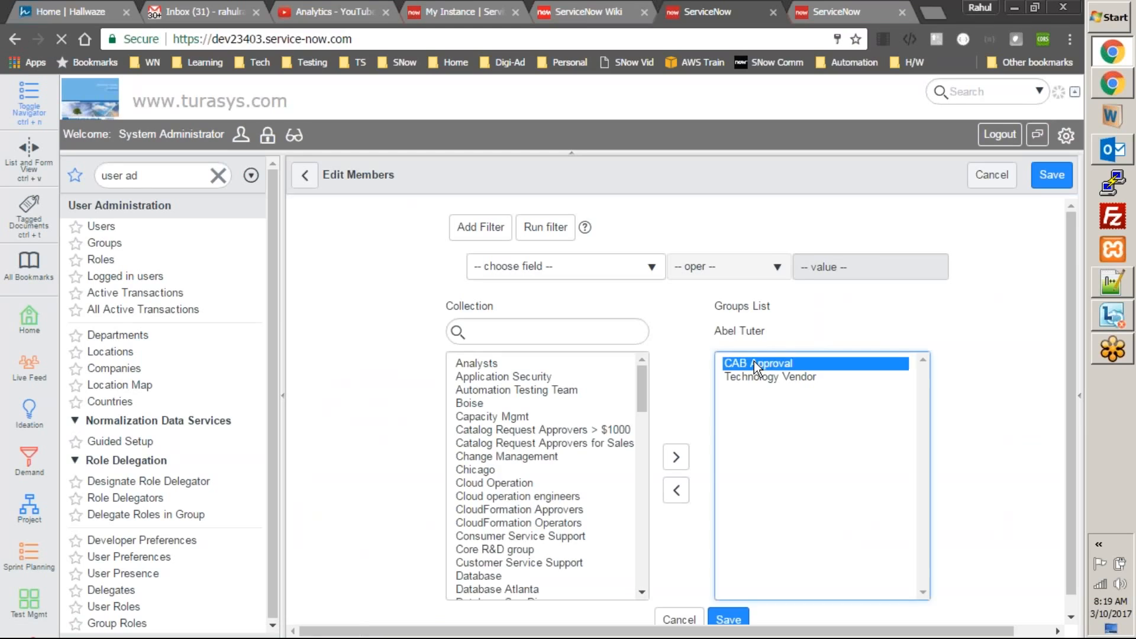
double_click(754, 362)
double_click(760, 367)
scroll(837, 385, down, 1)
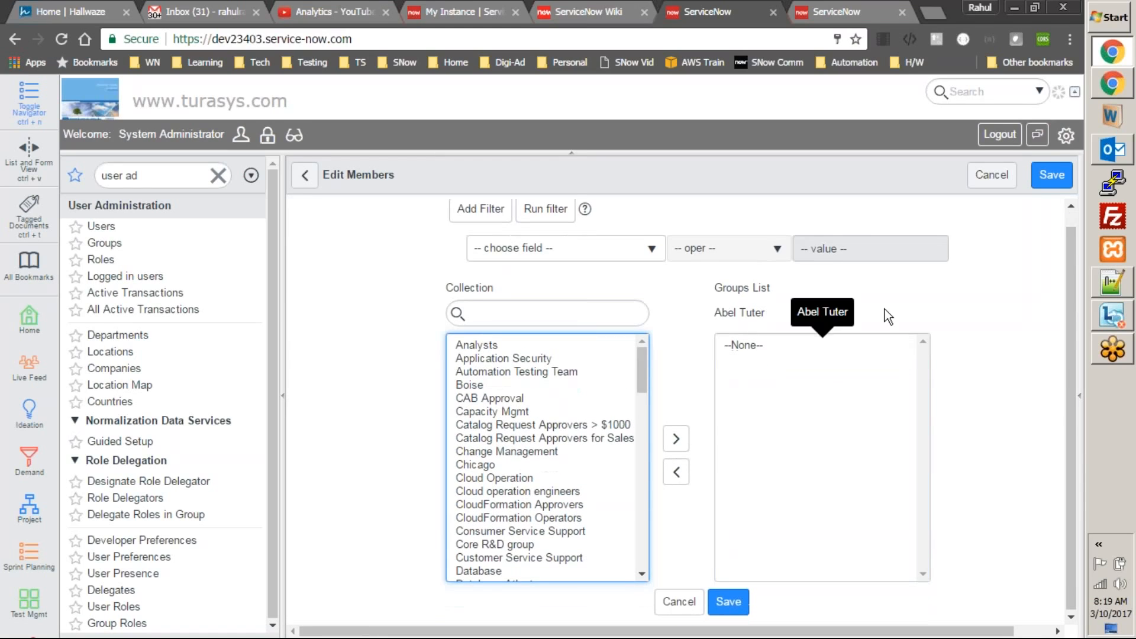
click(1048, 181)
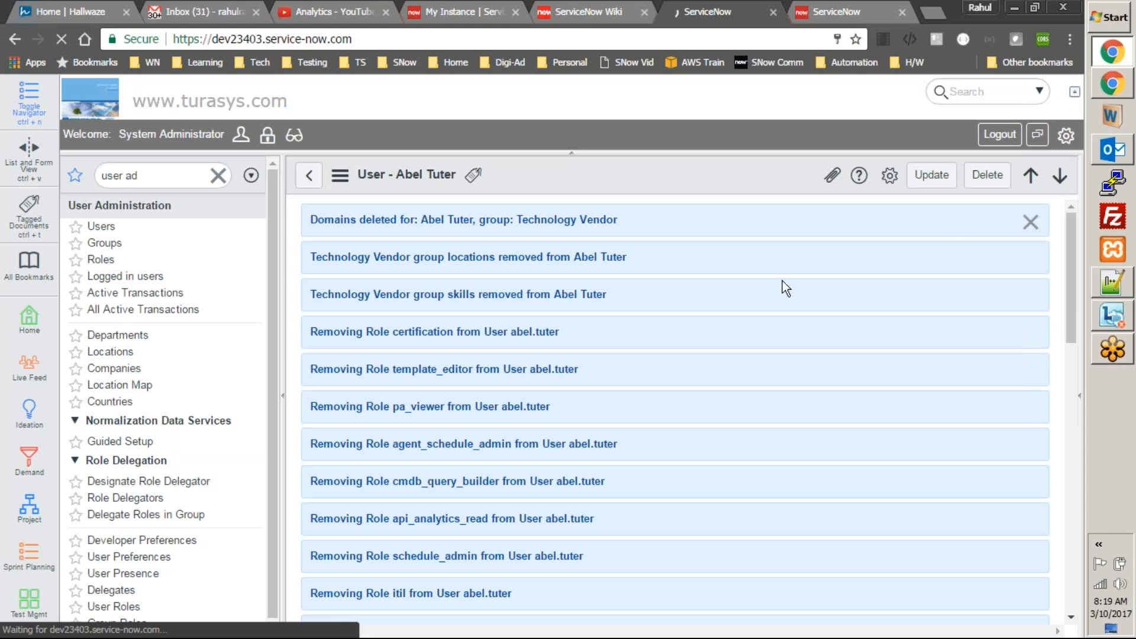
click(1030, 222)
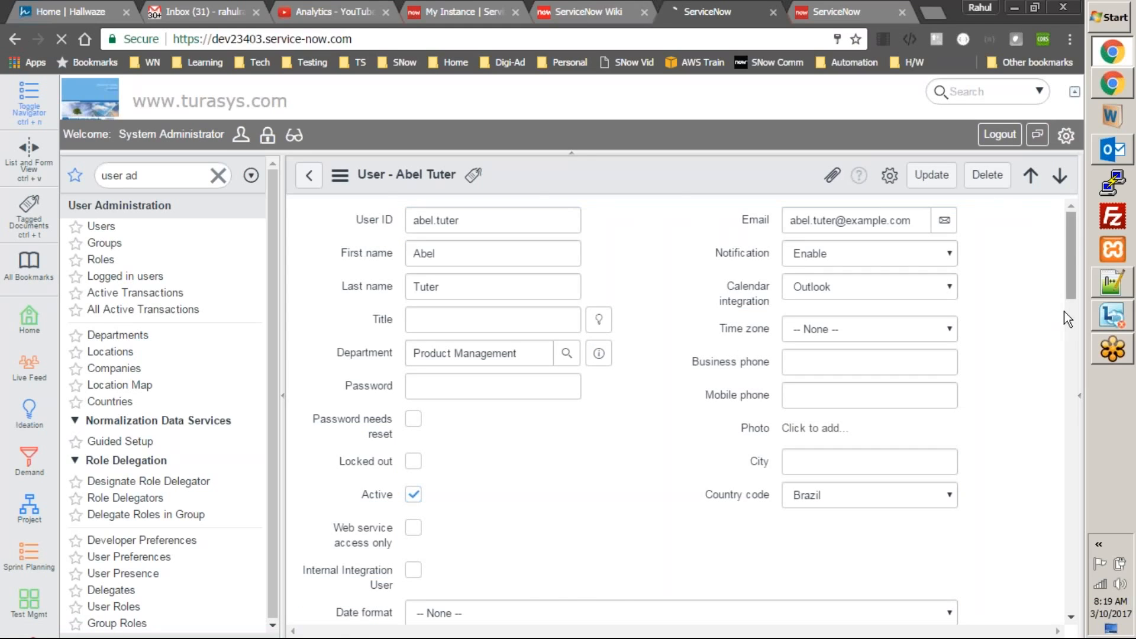
- Search the available groups for "projec", add Project Managers to the user's Groups list and save
scroll(1063, 311, down, 10)
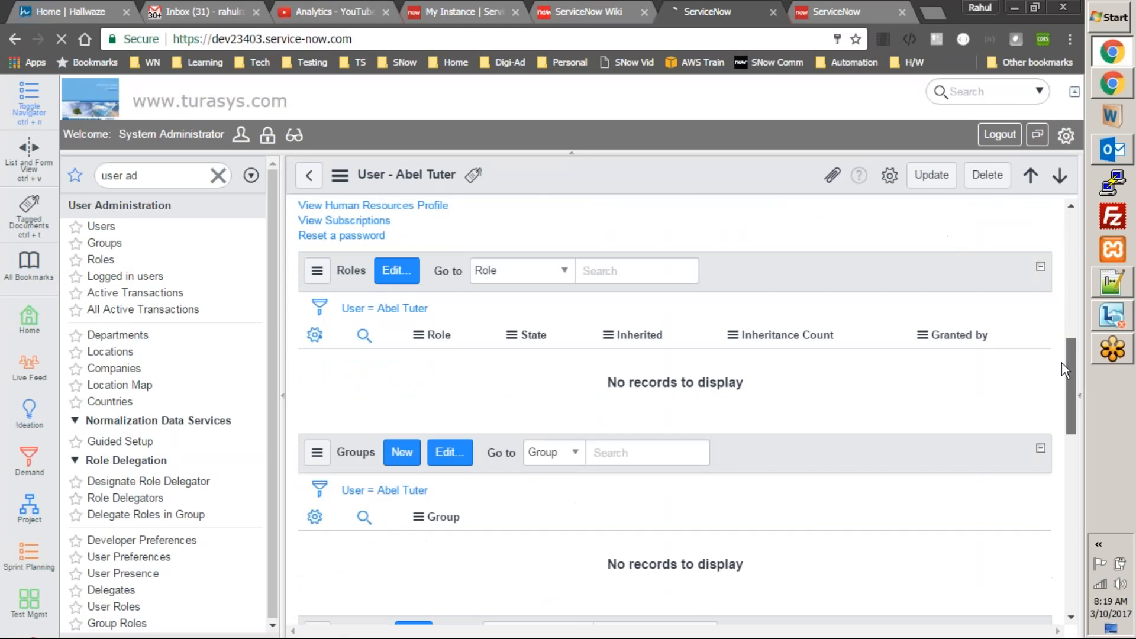
click(450, 466)
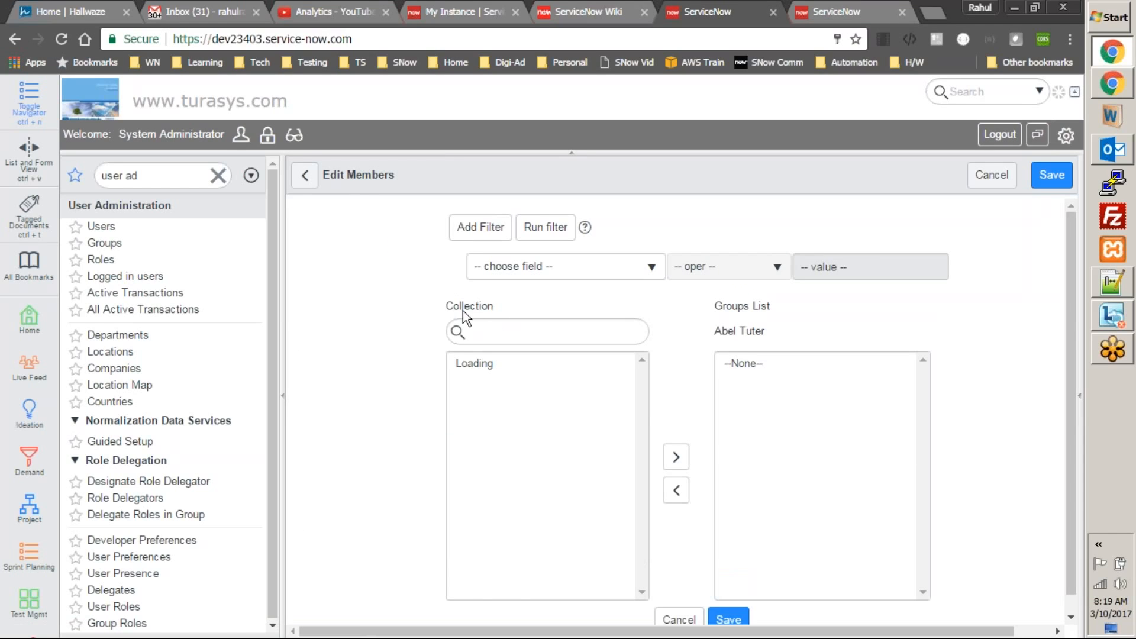
click(494, 335)
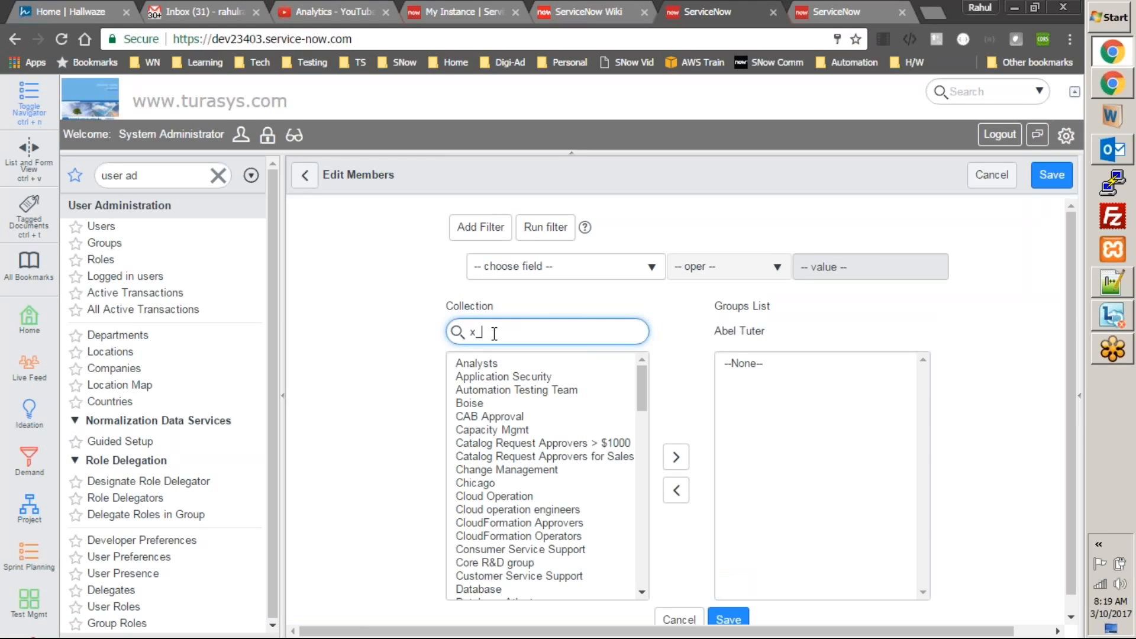
text(projec)
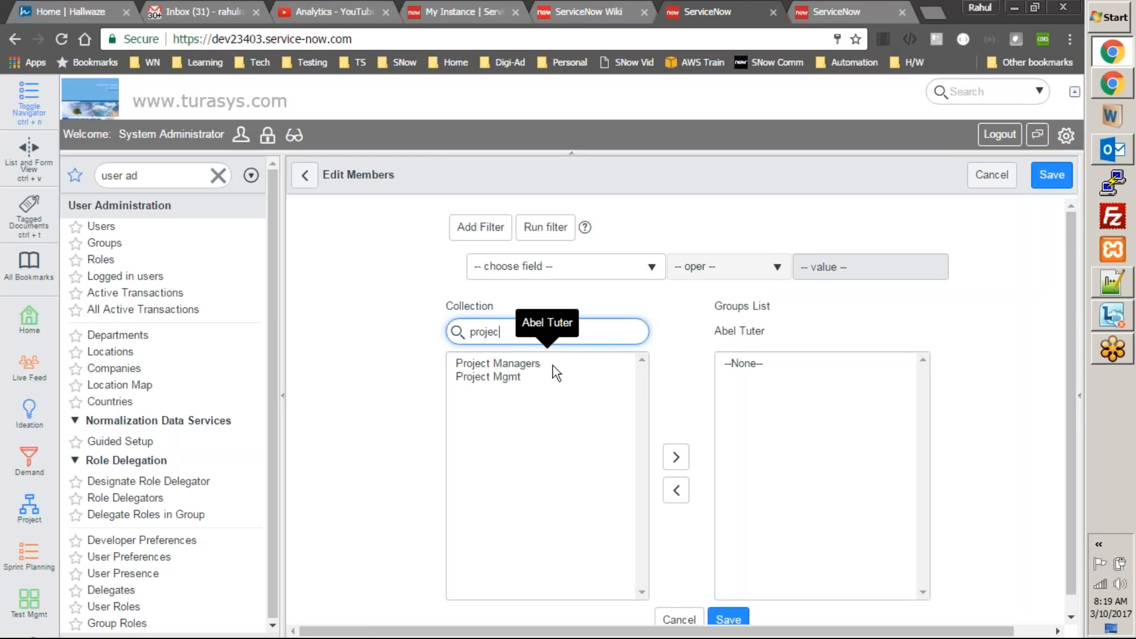
double_click(513, 363)
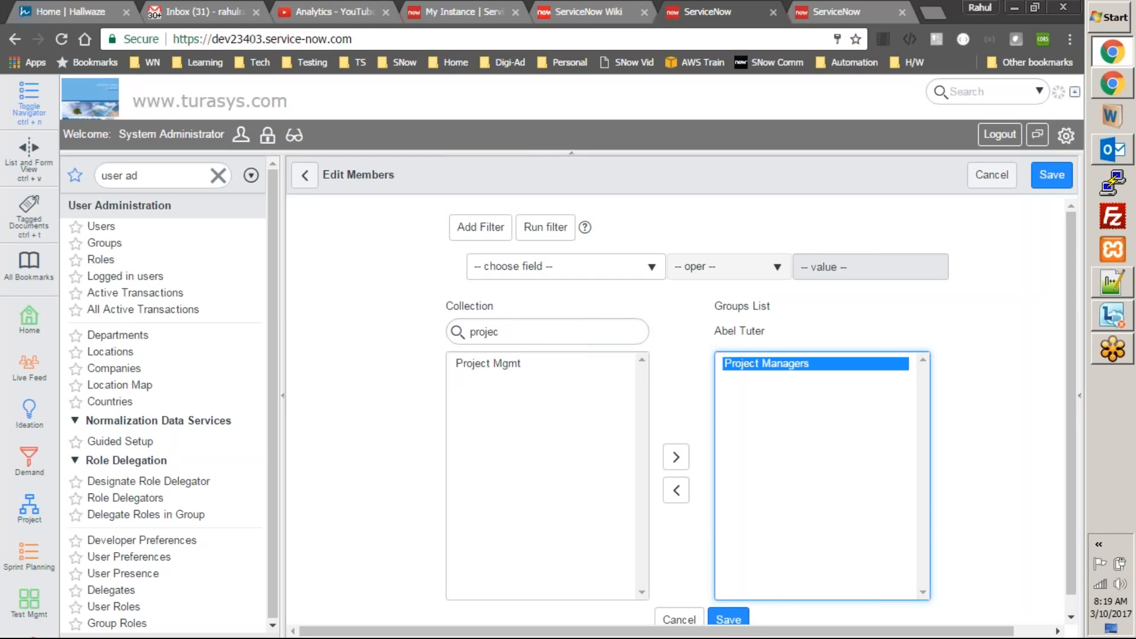
click(731, 618)
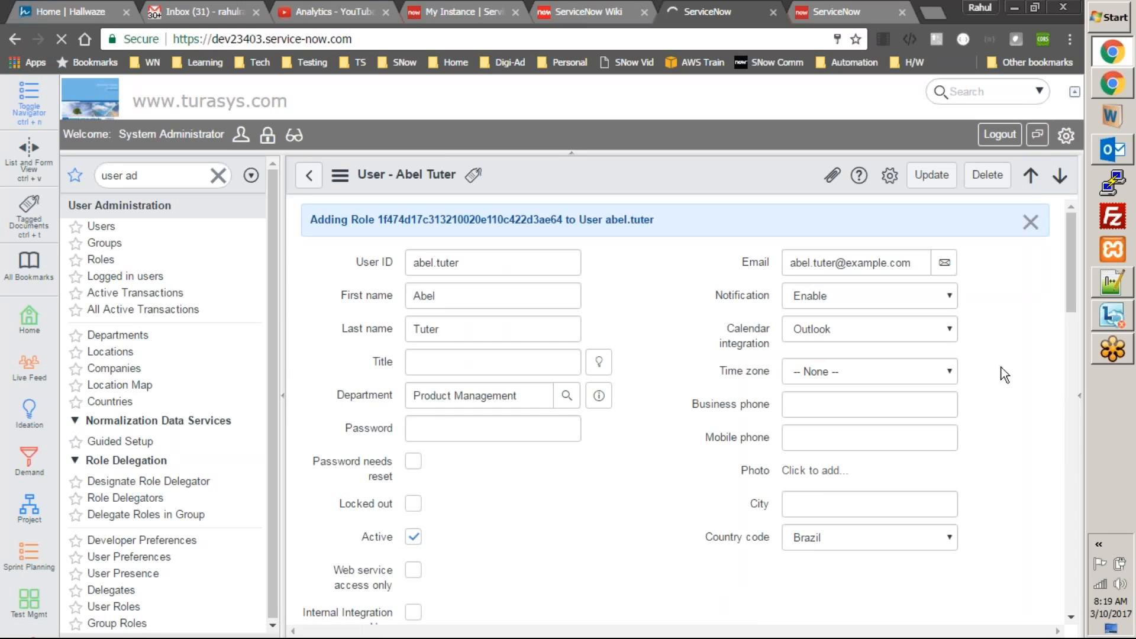
- Remove the Project Managers group from the user's Groups list, save, and dismiss the messages
drag(1071, 233, 1071, 390)
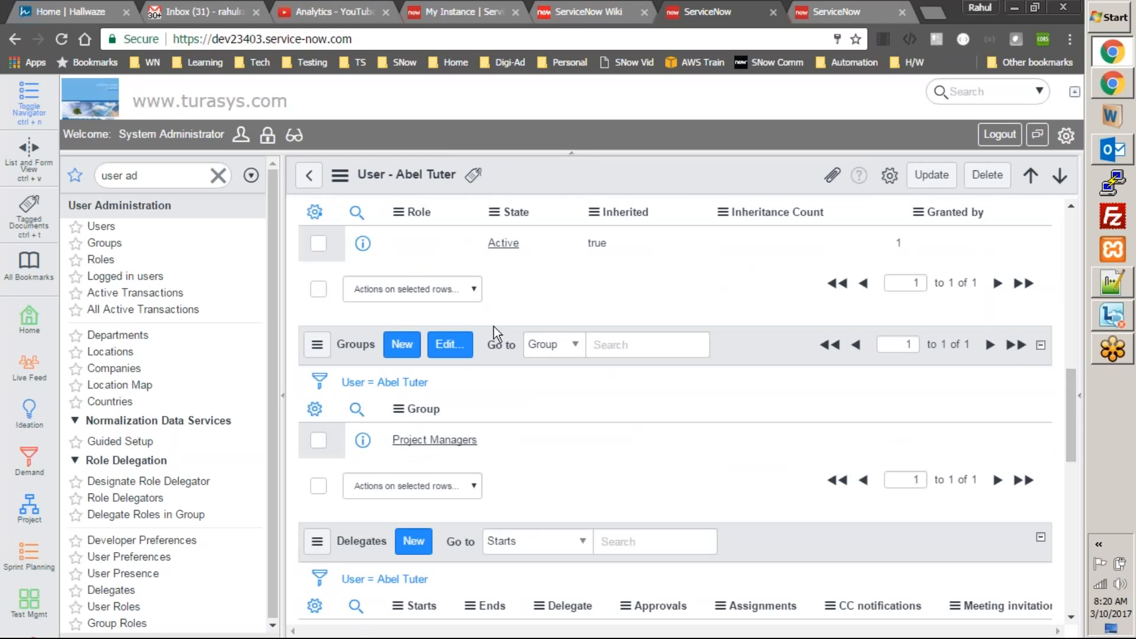
click(456, 360)
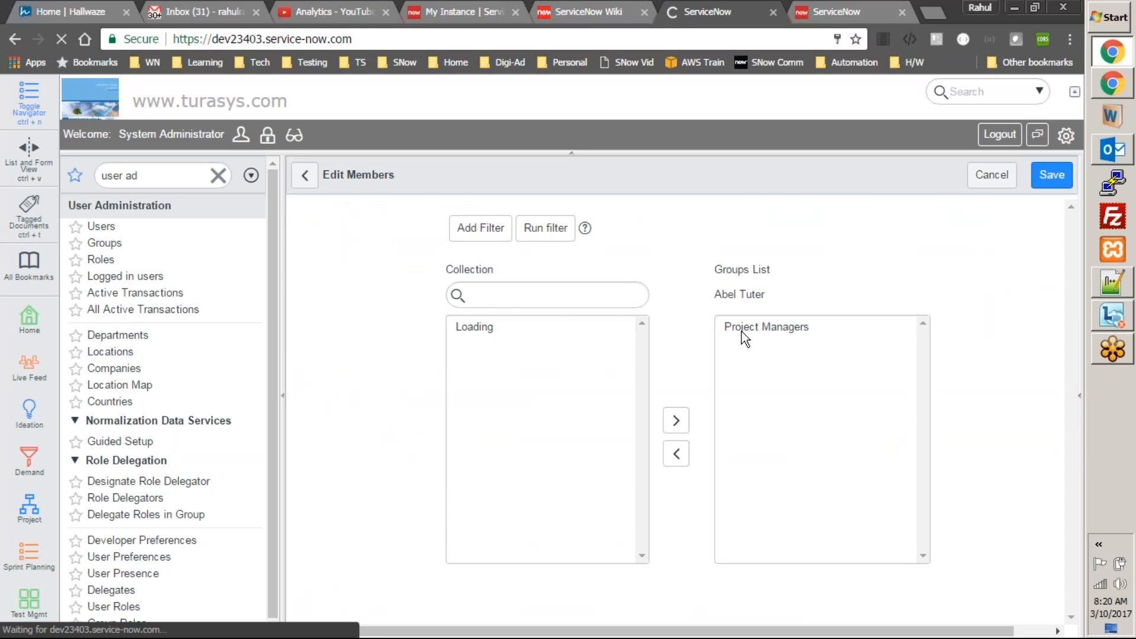
double_click(740, 332)
double_click(761, 363)
scroll(763, 515, down, 1)
click(732, 581)
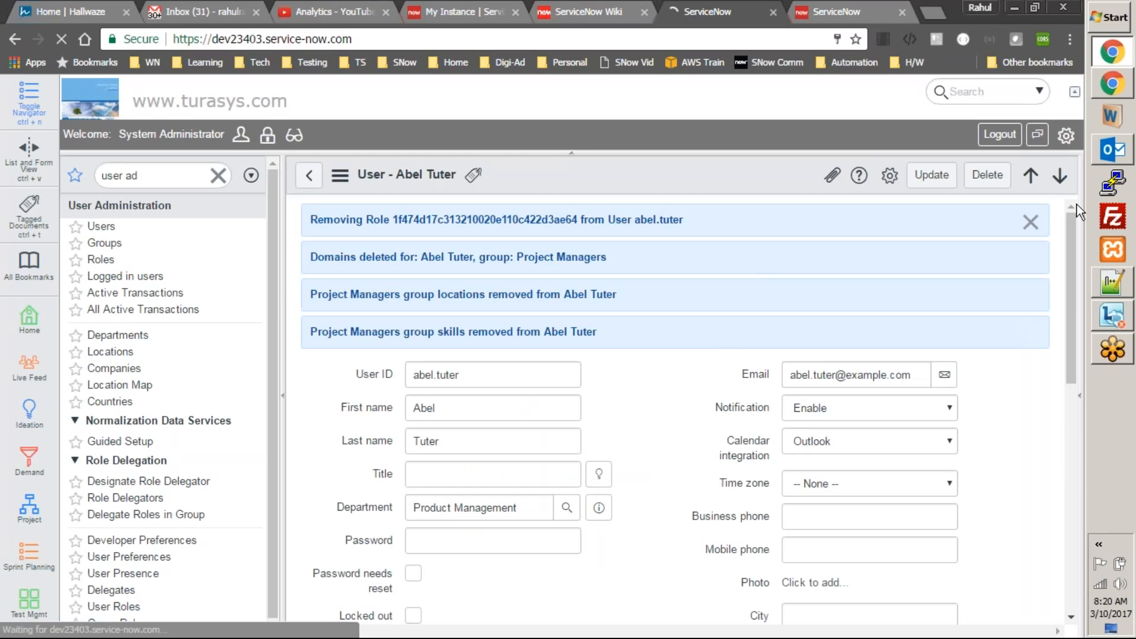
click(1030, 222)
- Add the x_25489_rm_projects_user role to the user's Roles list, save it and update the user record
drag(1073, 248, 1080, 372)
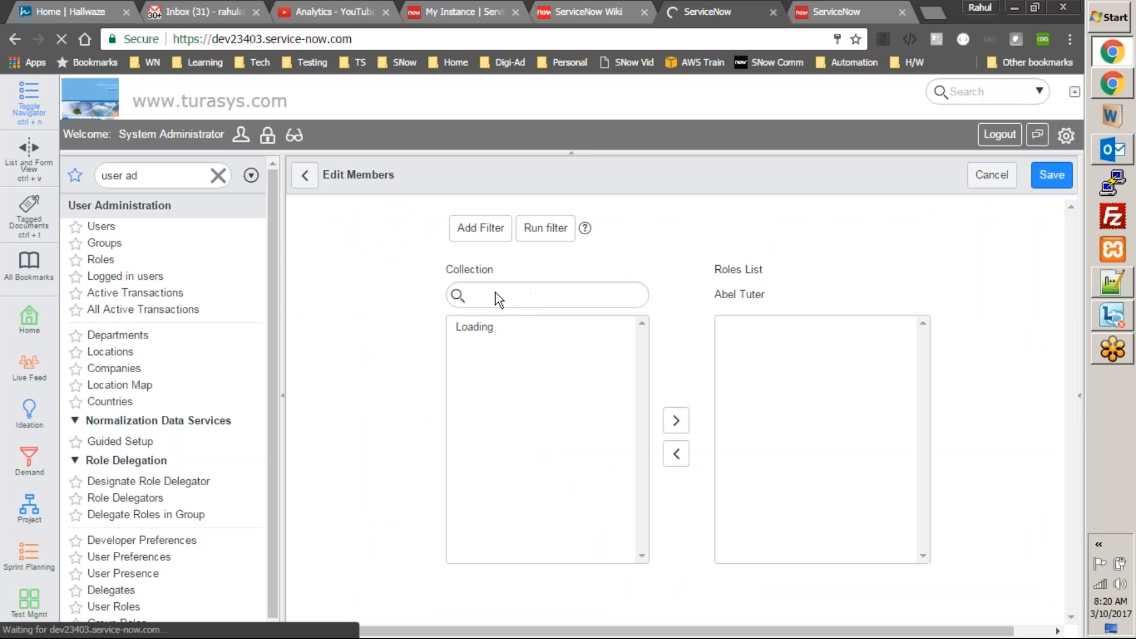
click(491, 339)
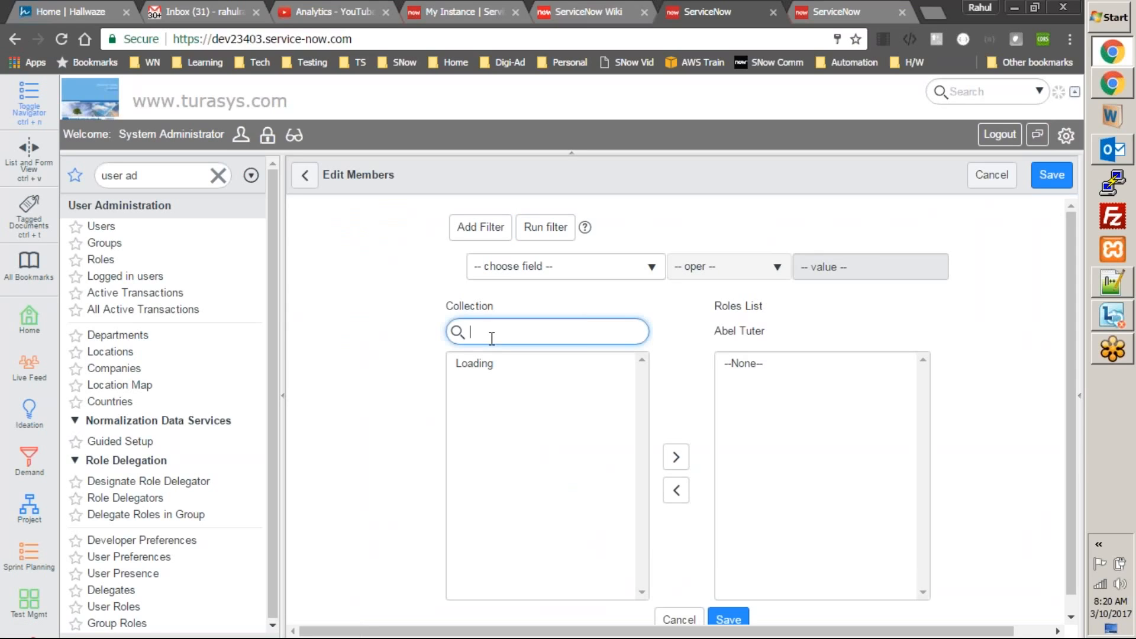
text(x_25489_rm_projects_user)
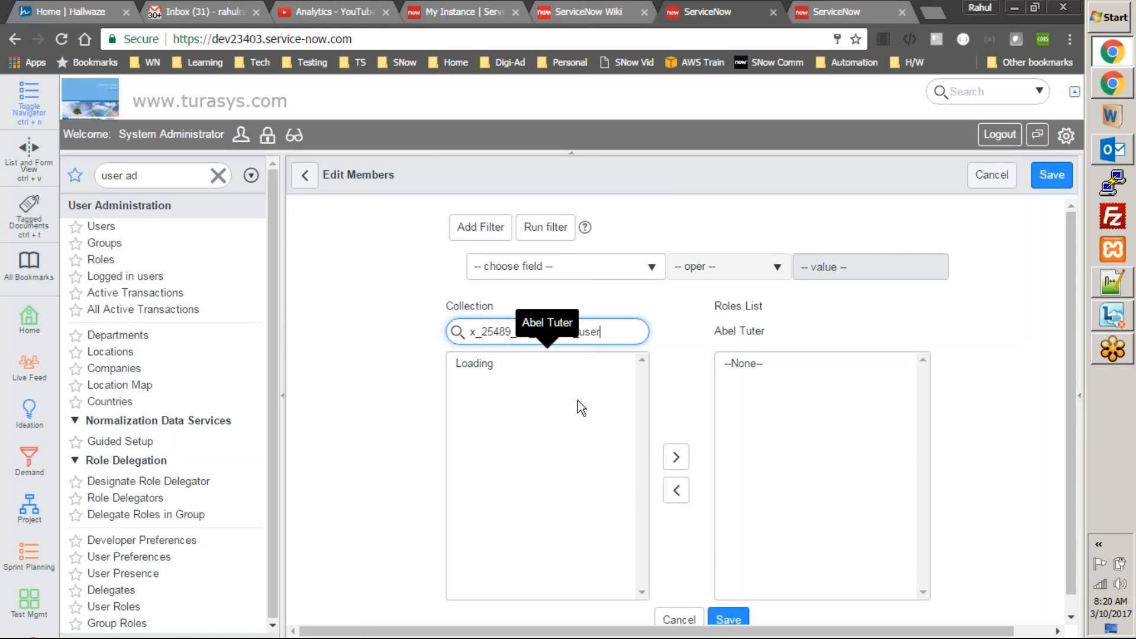
double_click(520, 363)
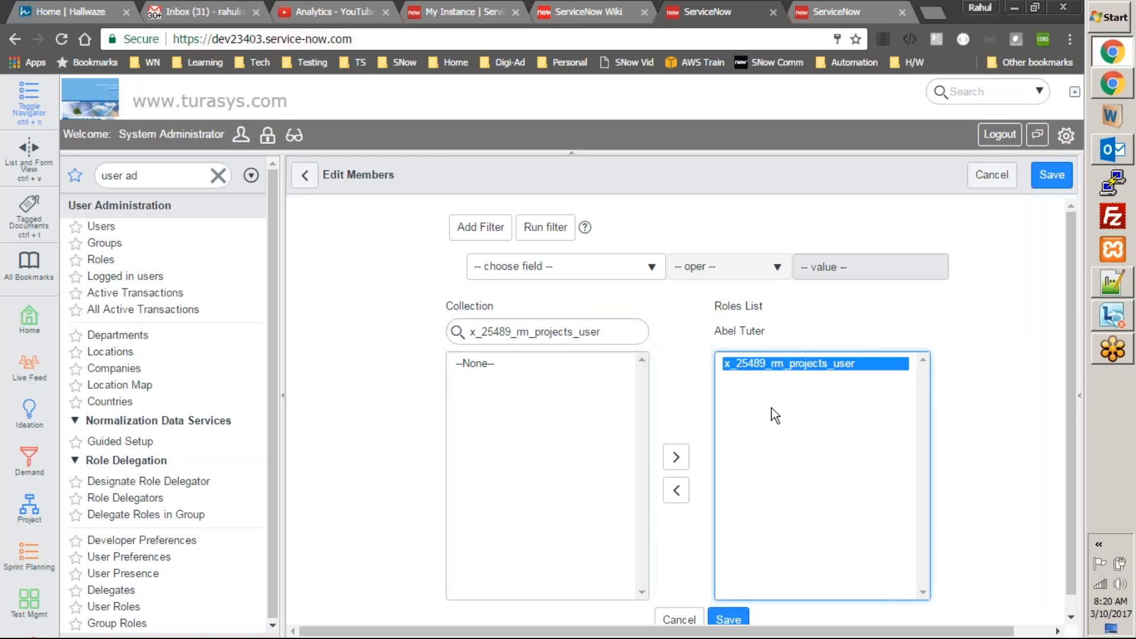
scroll(858, 449, down, 1)
click(730, 601)
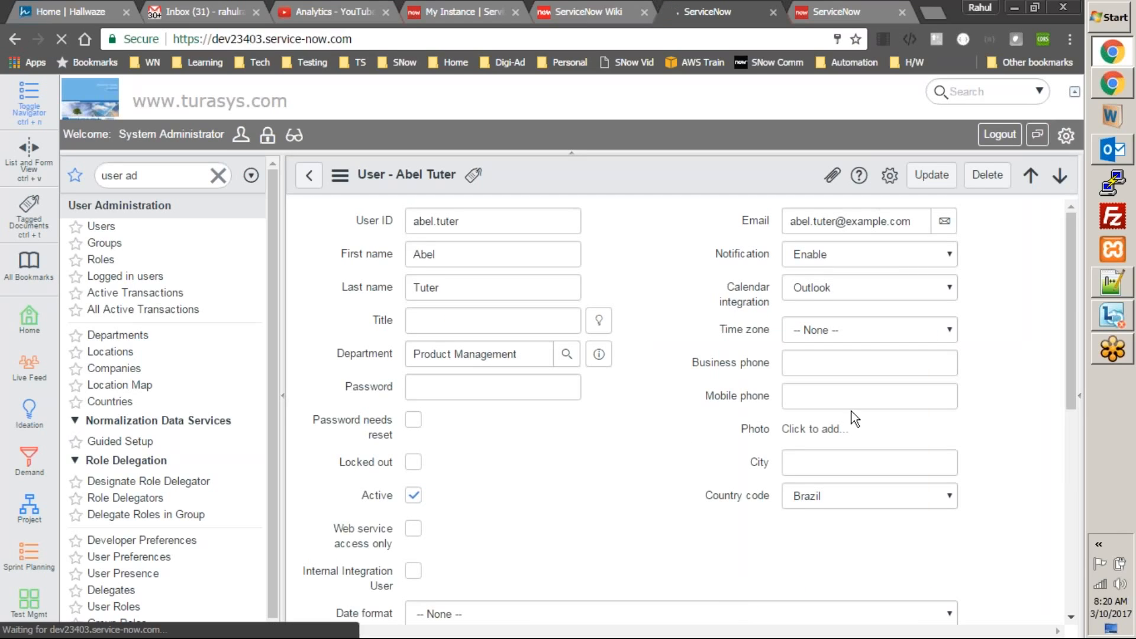
click(934, 177)
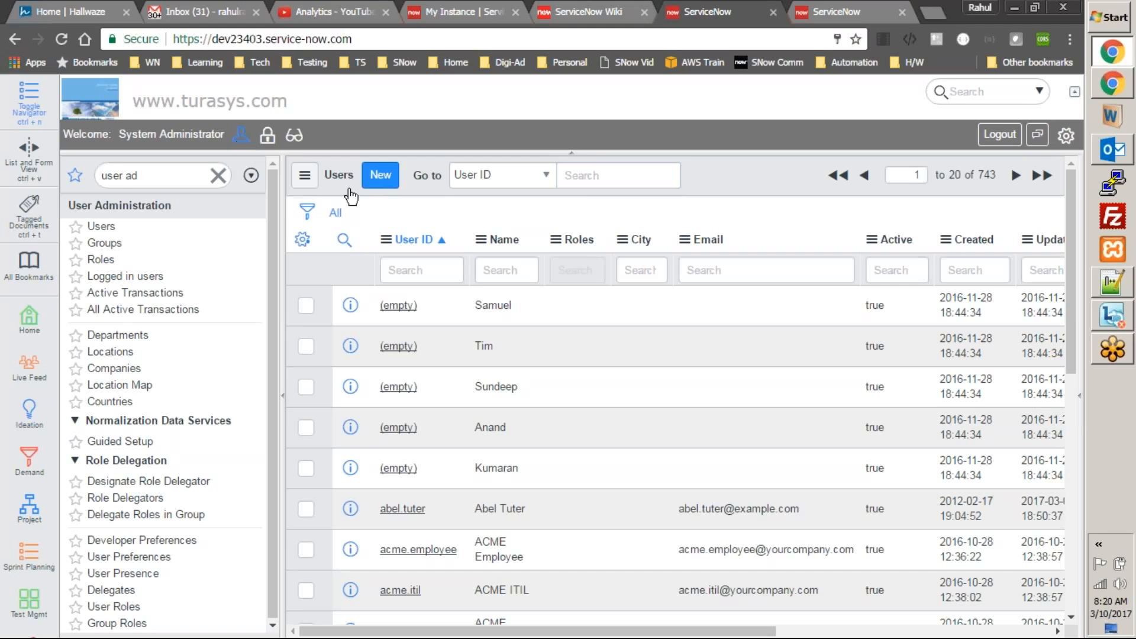
- Impersonate the user who was given the x_25489_rm_projects_user role
click(240, 134)
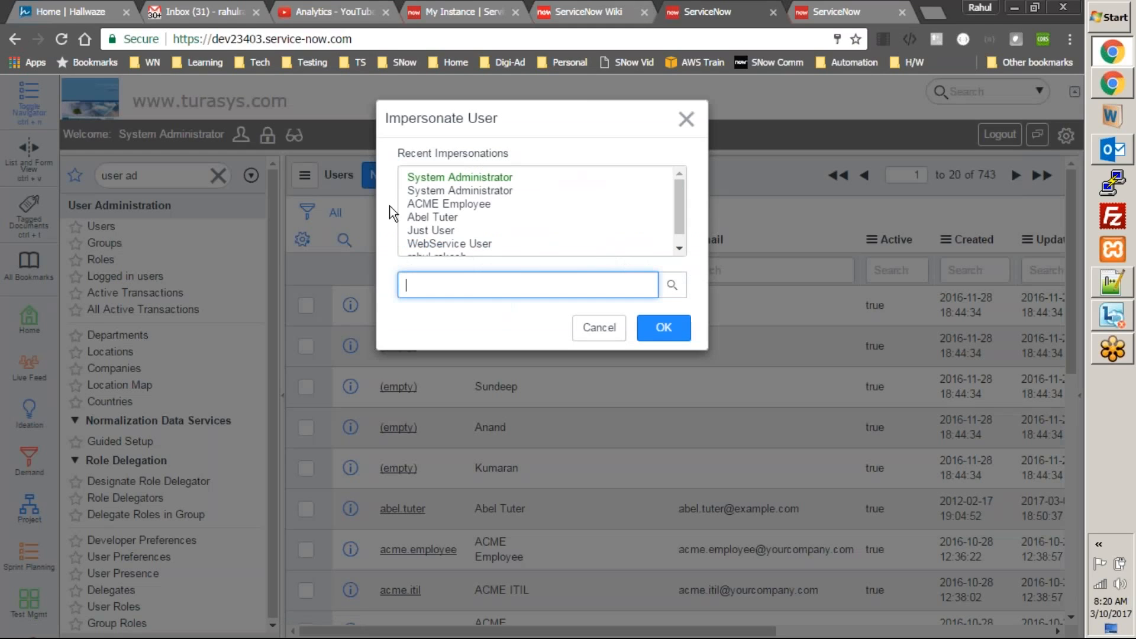
click(431, 221)
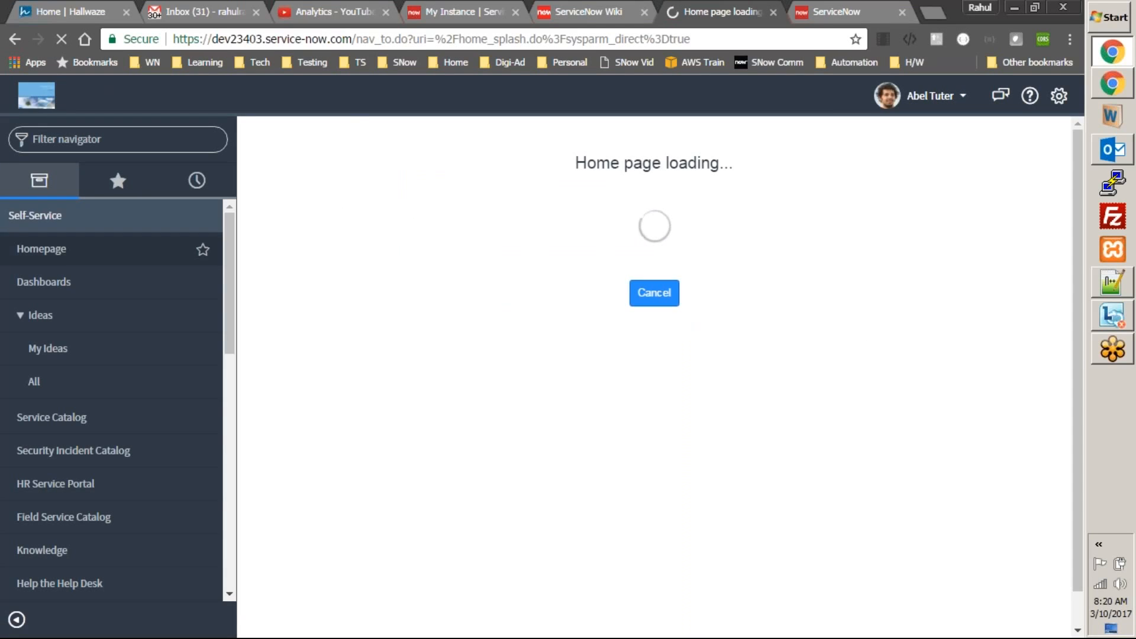
- Open project PRO0001010 from Resource Management's Projects list and examine the actions in its form context menu
click(67, 224)
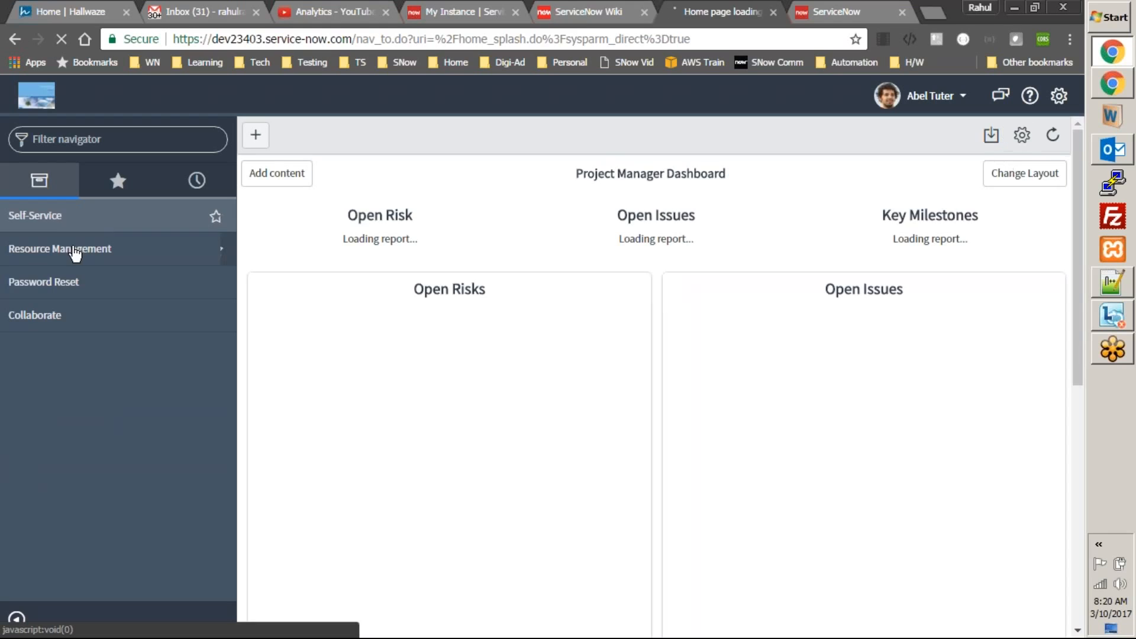
click(81, 250)
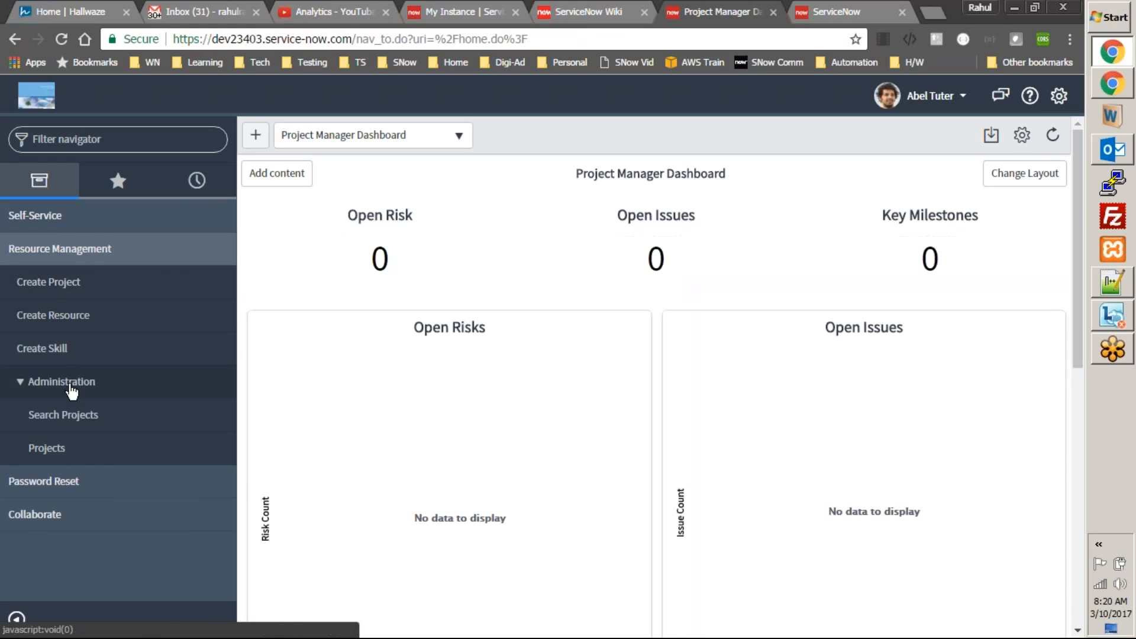
click(61, 452)
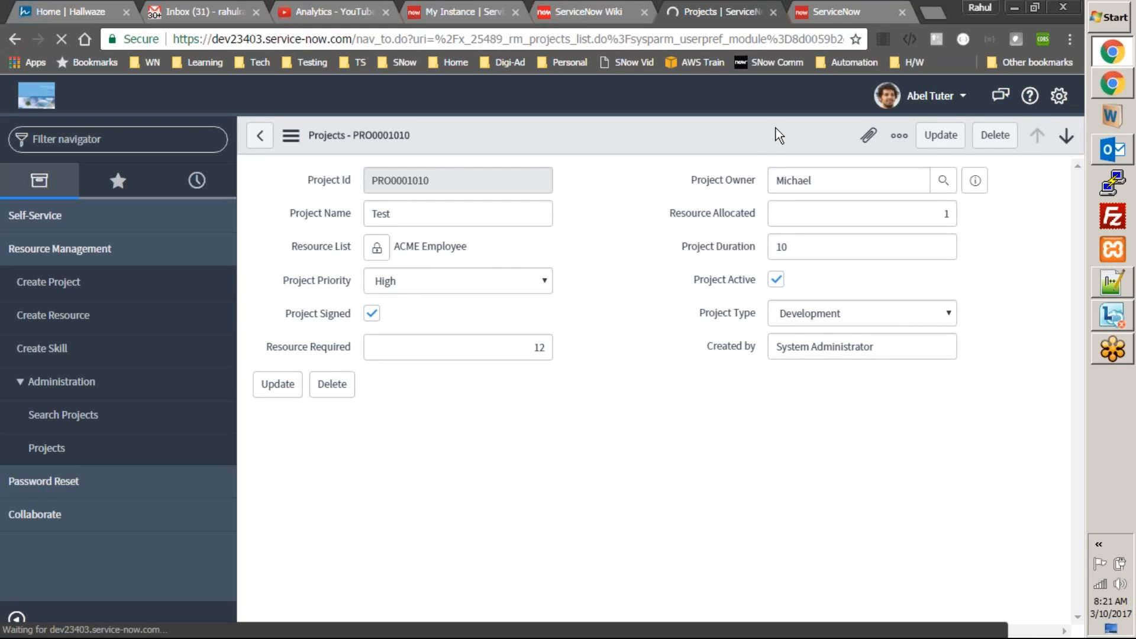
click(292, 139)
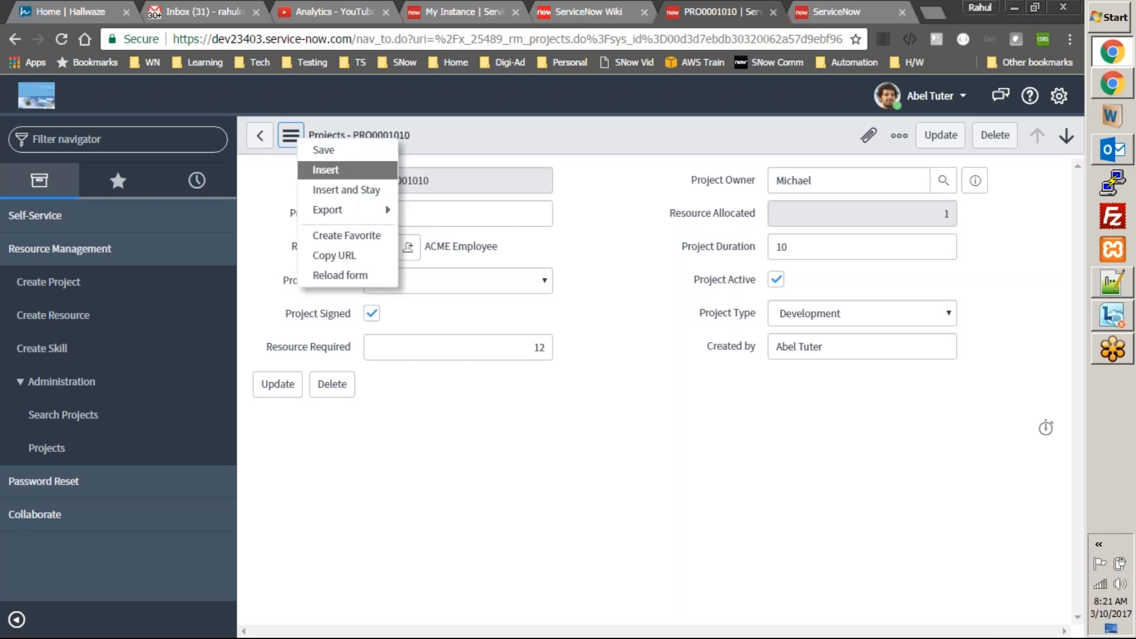
- Examine project PRO0001010's form header, its context menu and its additional options for the Validate action
click(573, 433)
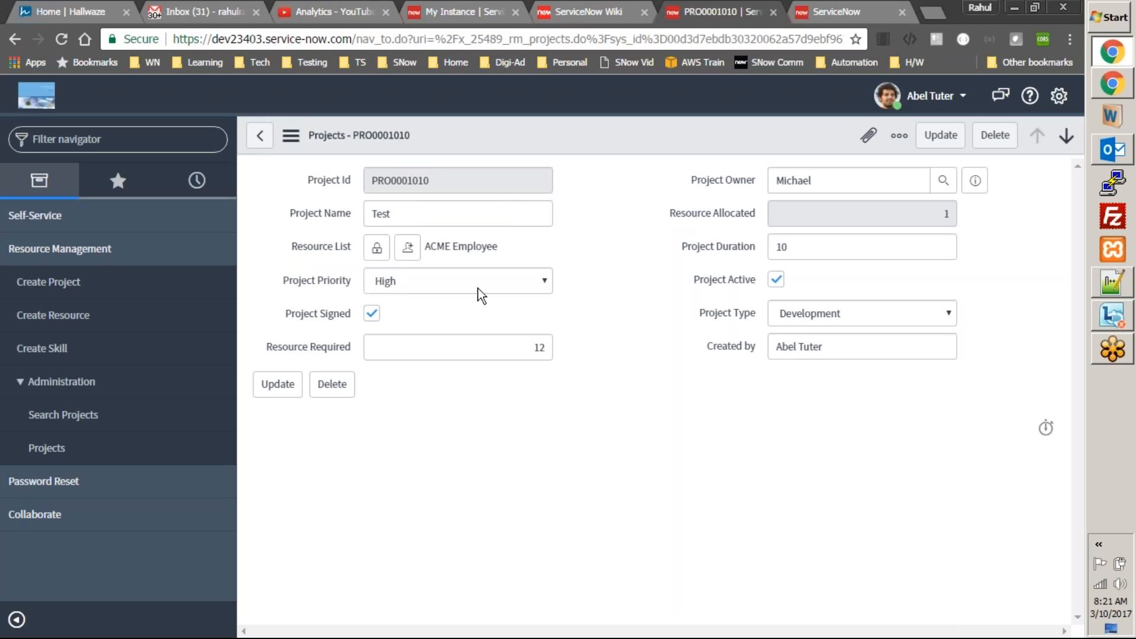
click(290, 136)
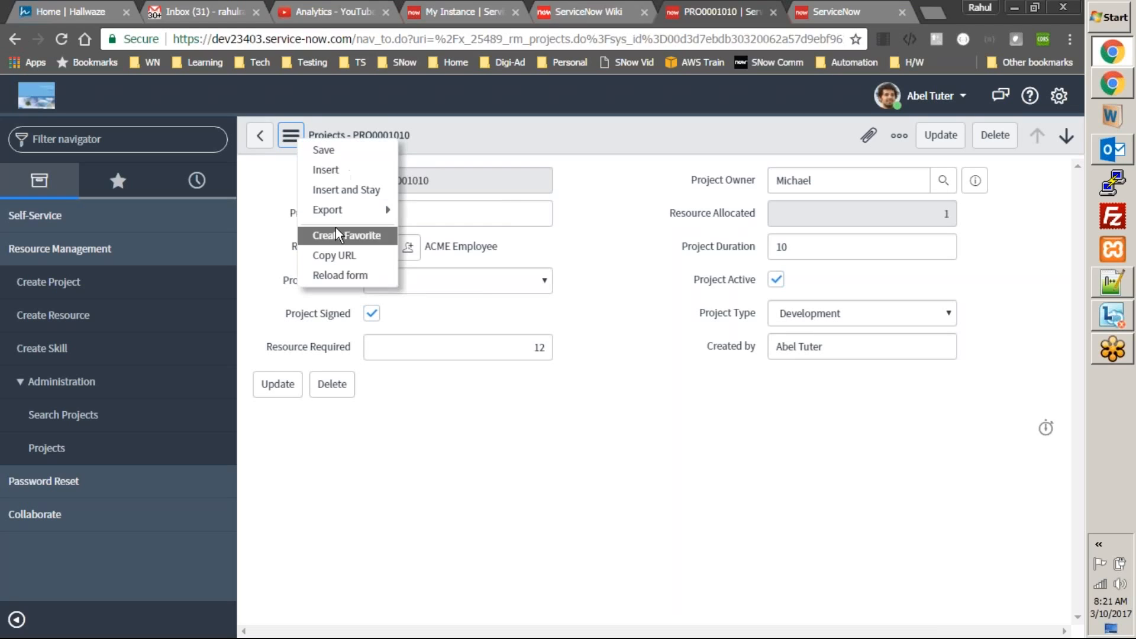
click(448, 403)
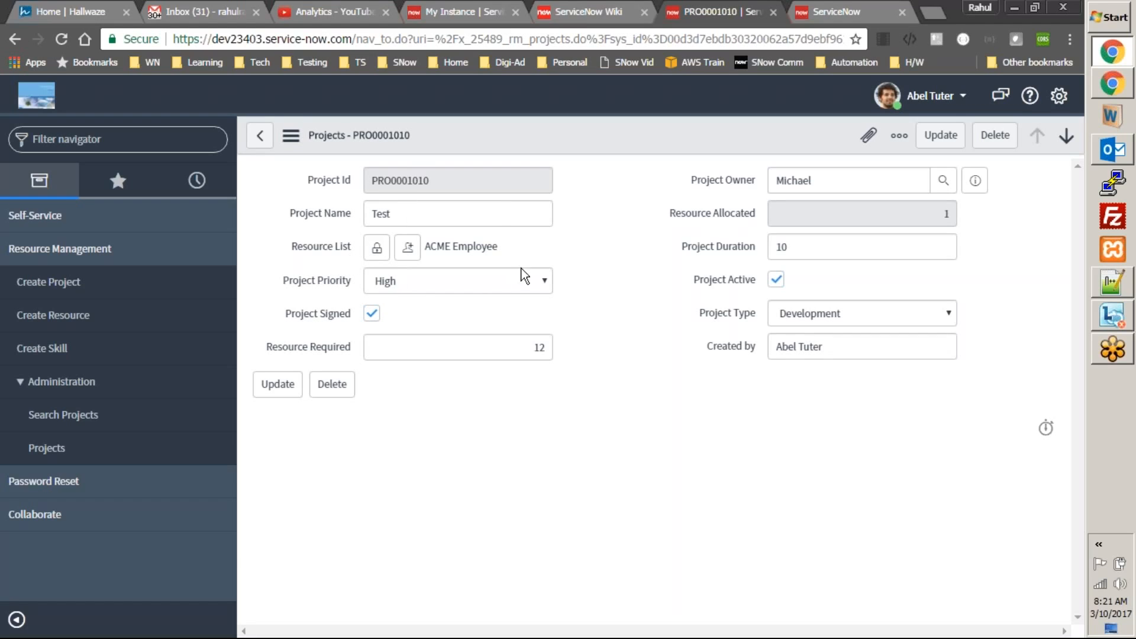
click(661, 250)
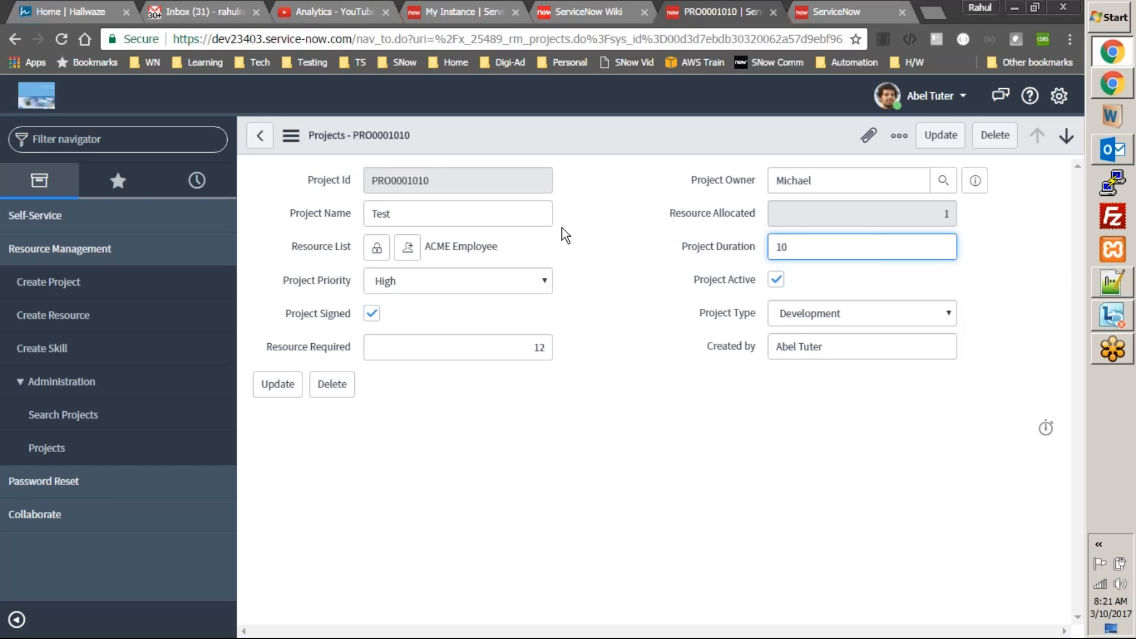
click(899, 135)
click(637, 136)
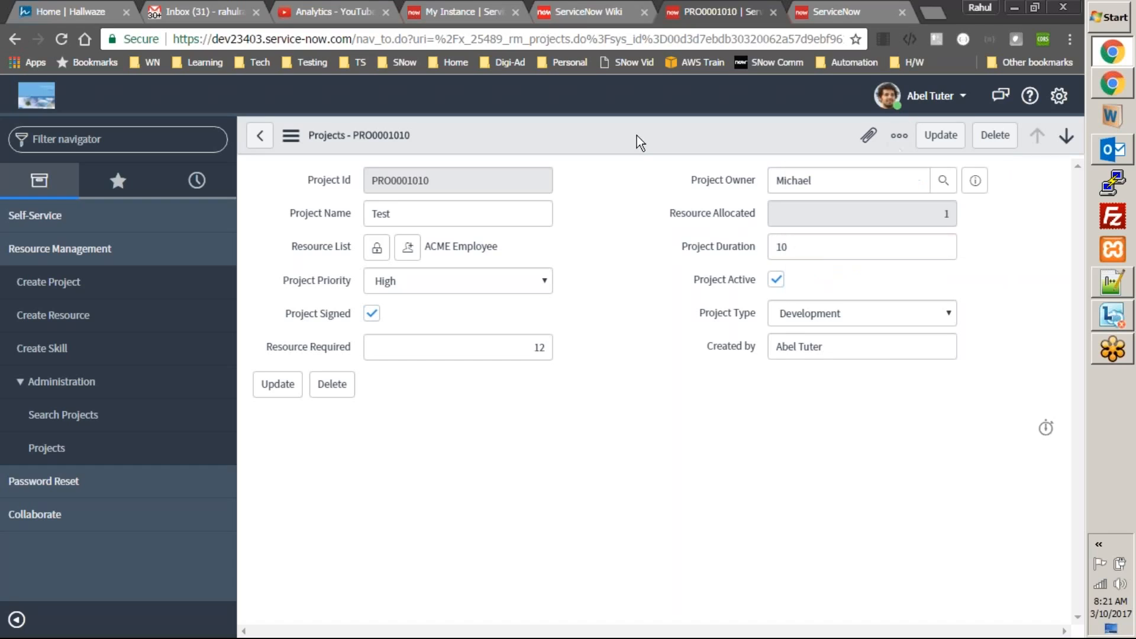
right_click(637, 136)
click(581, 401)
- Start a new project, discard the pending form changes, and submit the record without filling in any fields
click(56, 286)
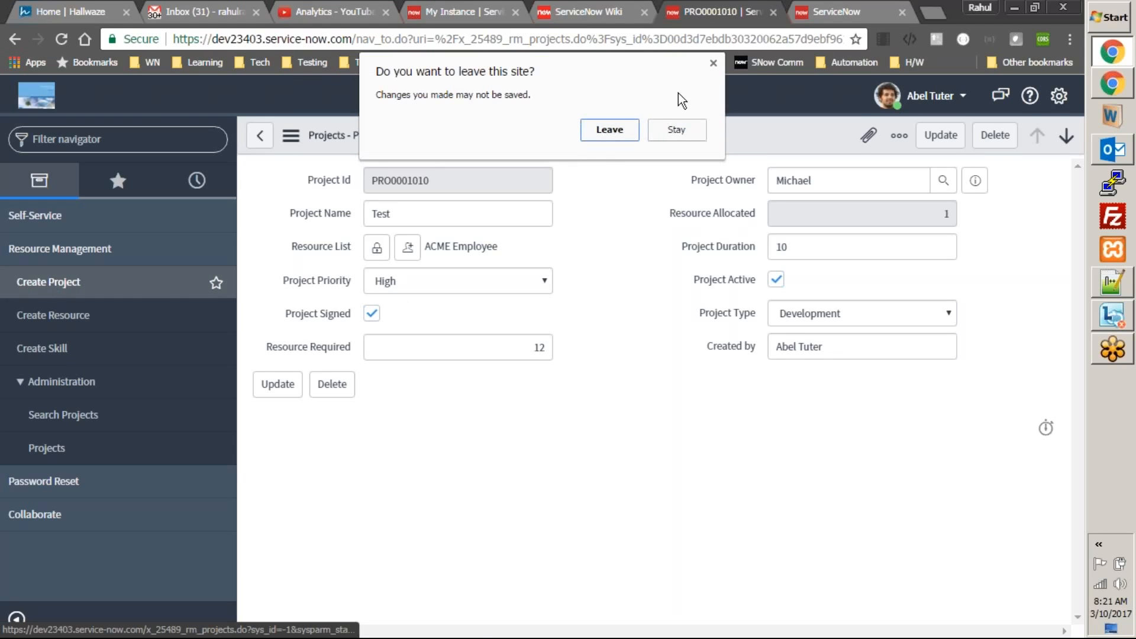
click(620, 130)
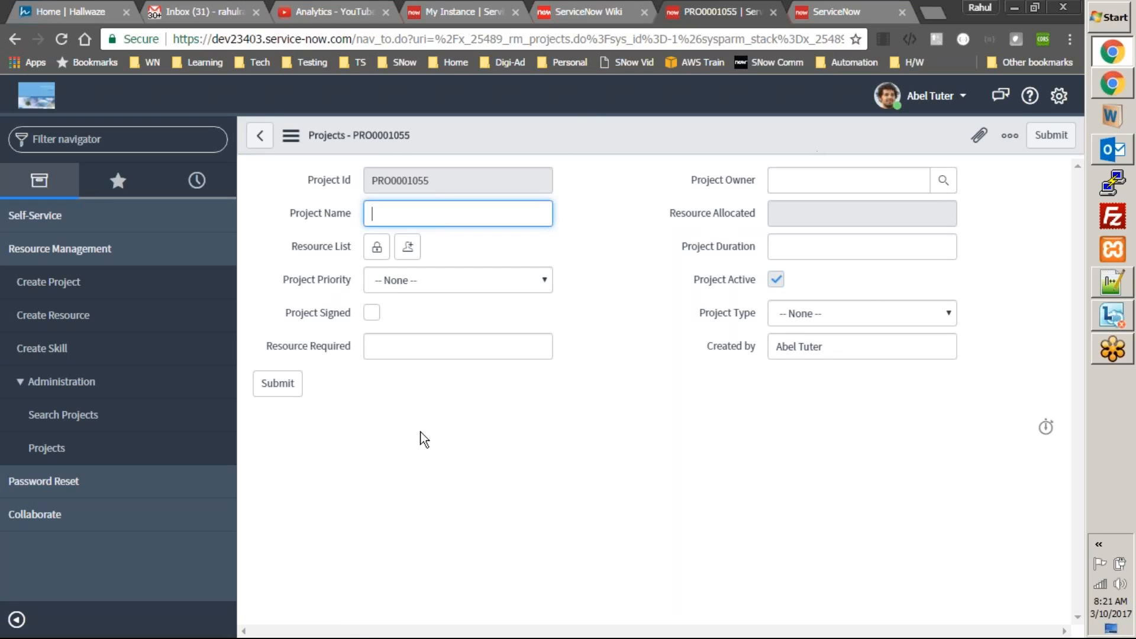
click(275, 385)
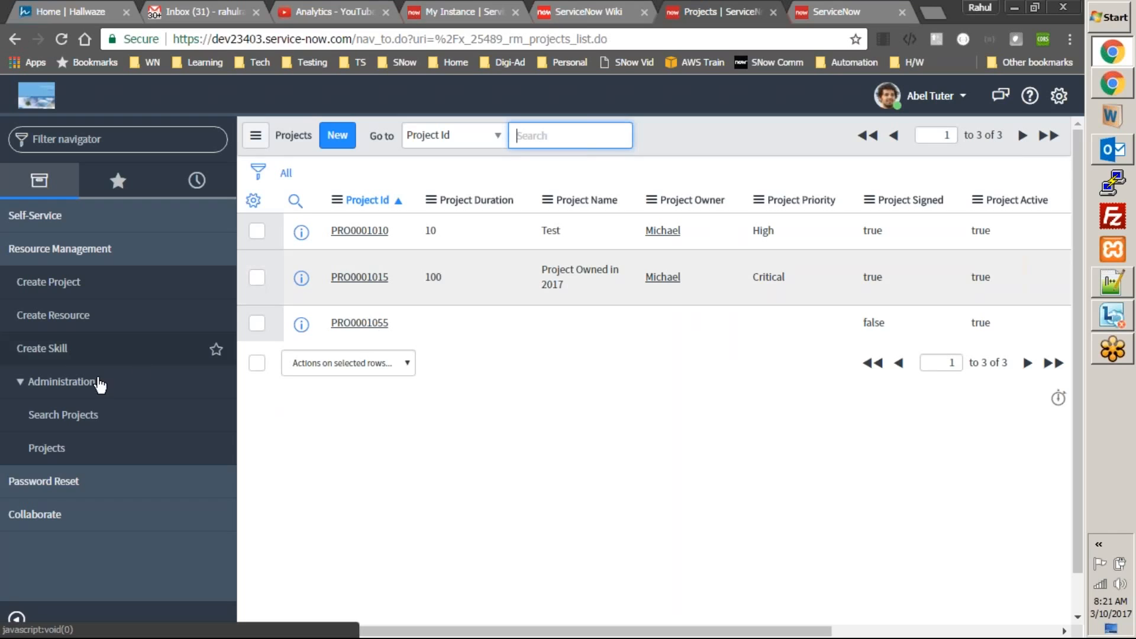
- Reopen project PRO0001010 from the Projects list and check its form context menu for the Validate action
click(47, 448)
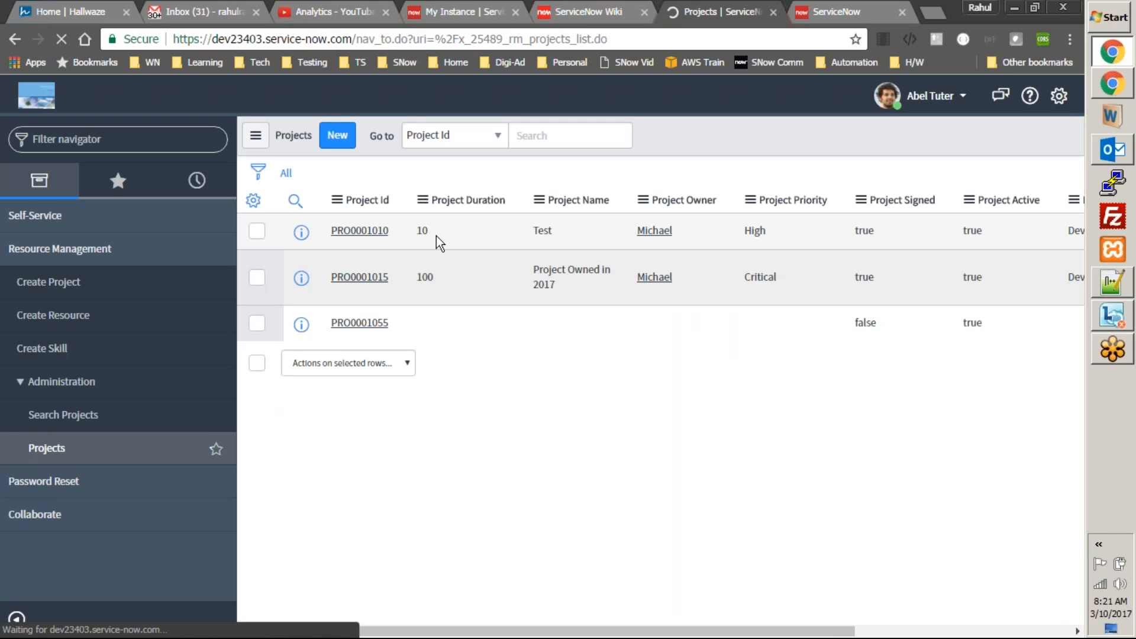
click(365, 237)
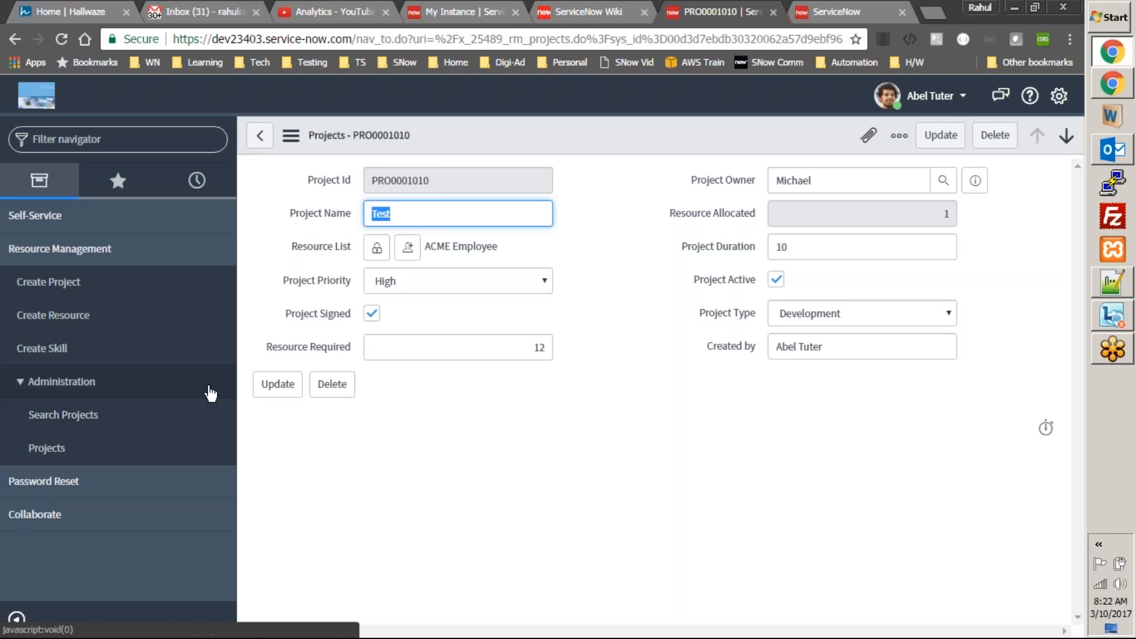
click(643, 476)
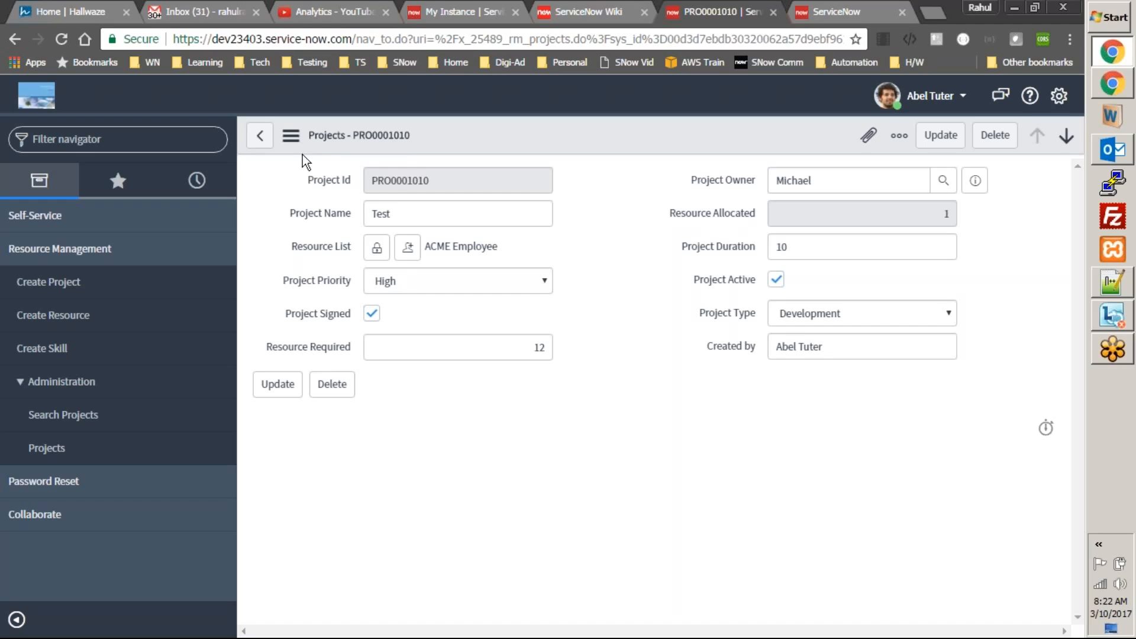
click(291, 136)
click(291, 135)
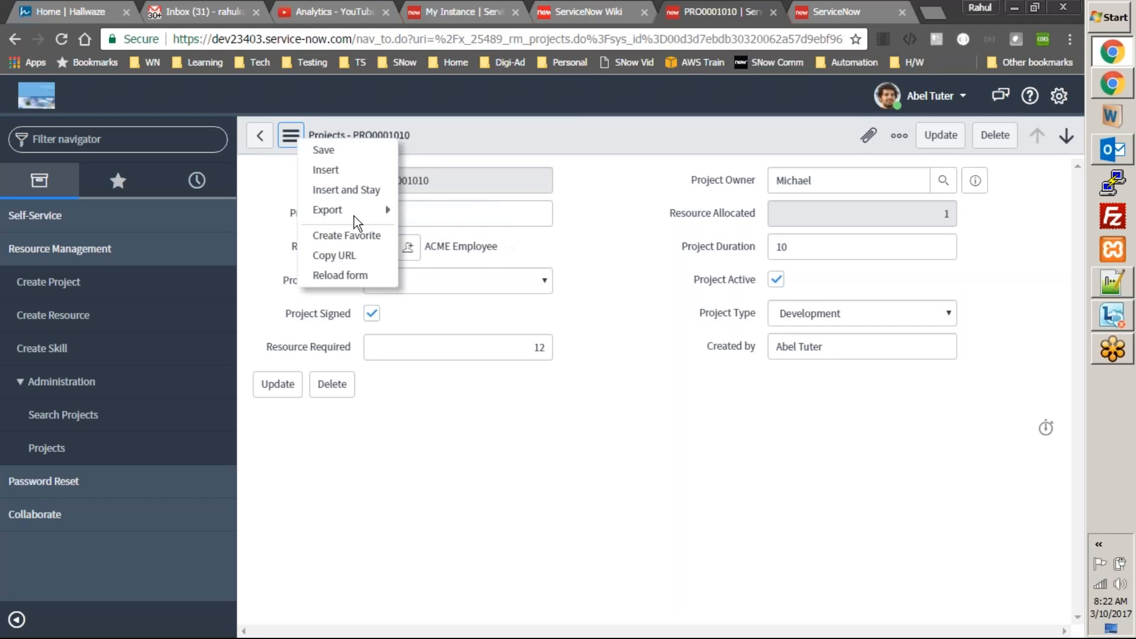
click(587, 354)
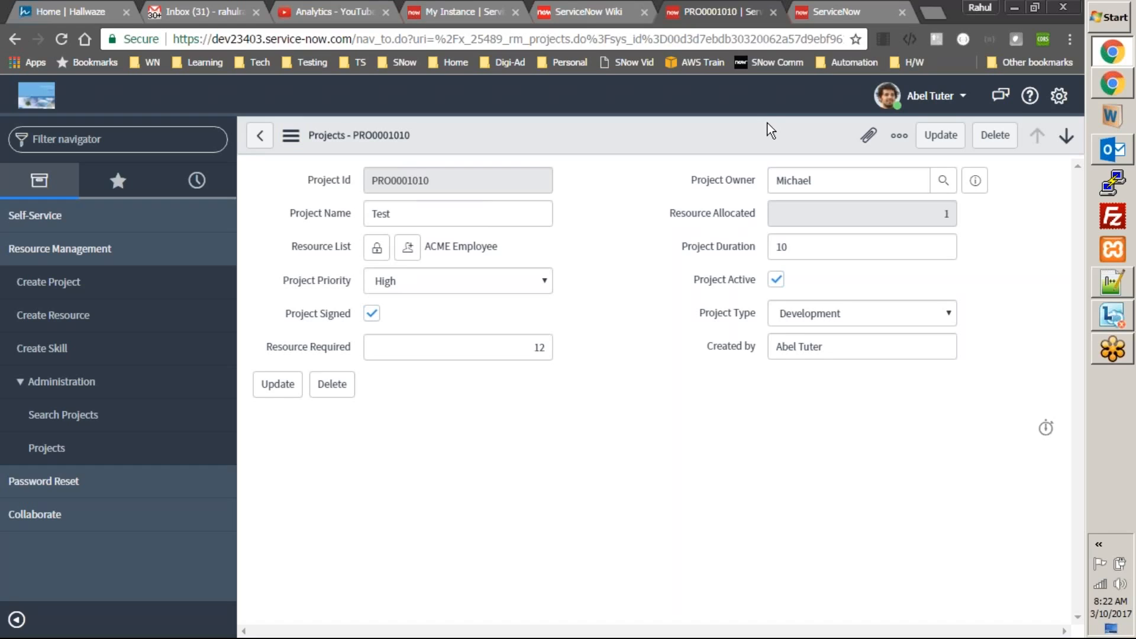
- Switch the impersonation to System Administrator and confirm leaving the project form
click(963, 96)
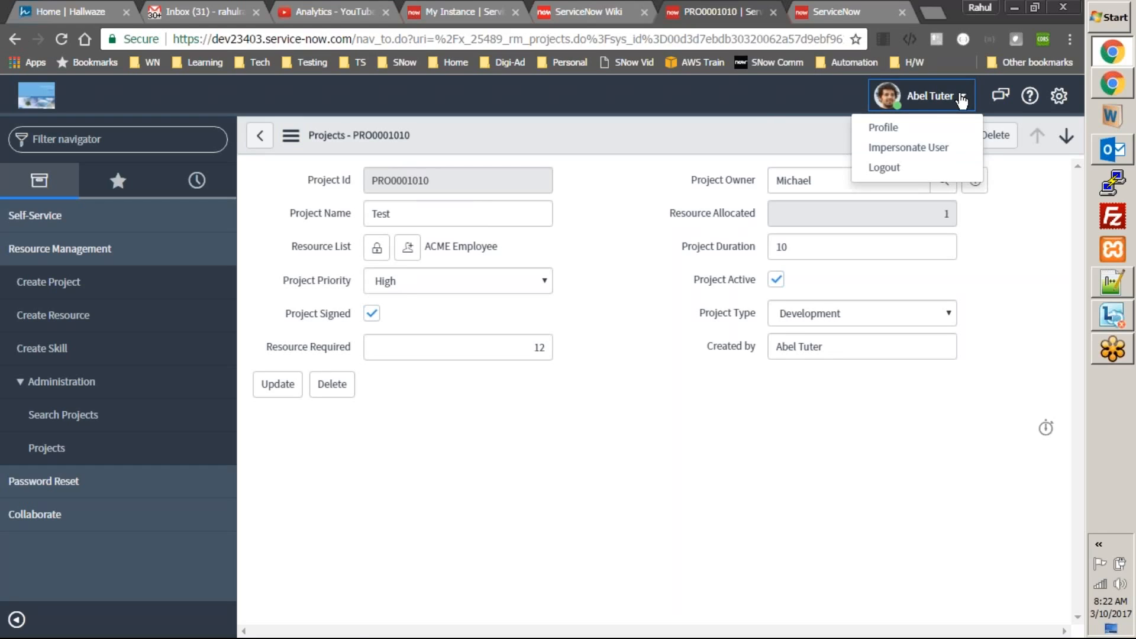
click(909, 154)
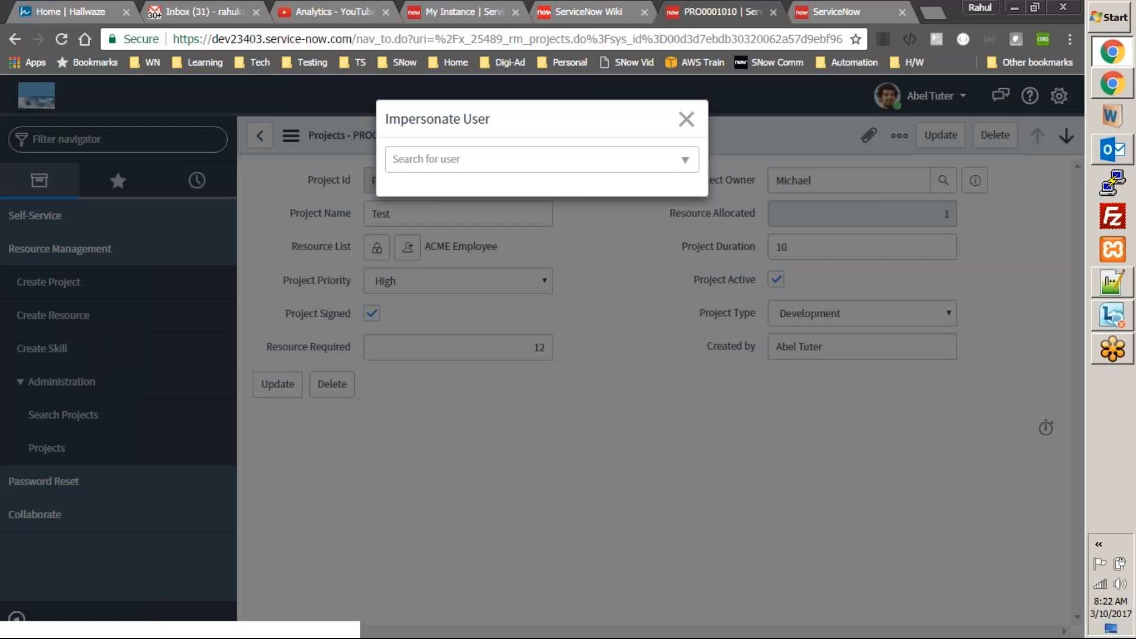
click(680, 165)
click(451, 249)
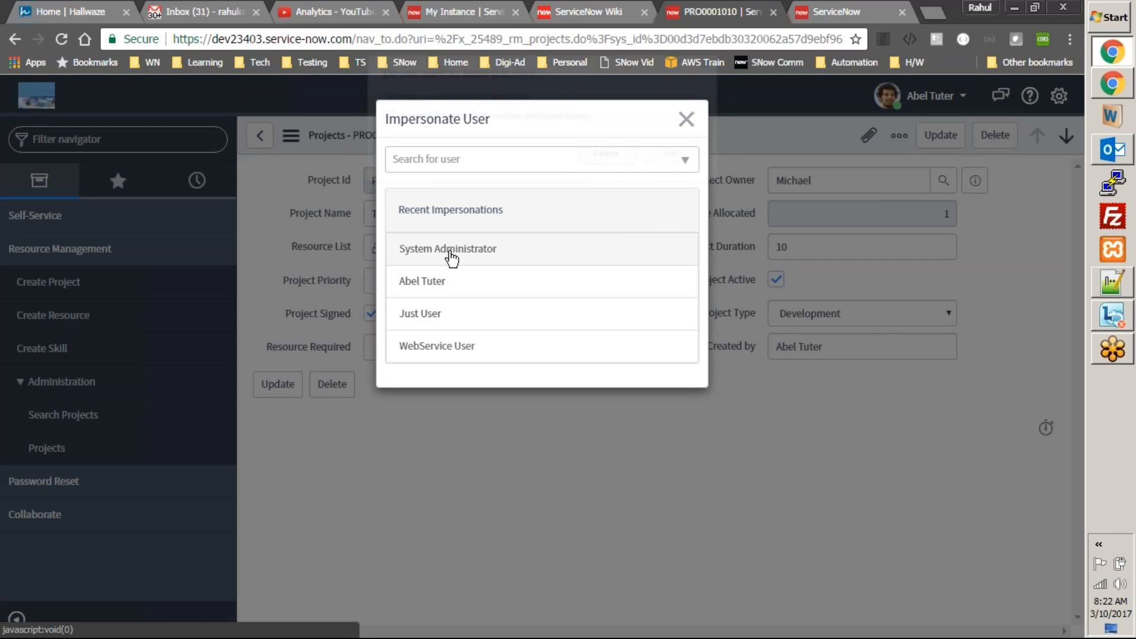
click(615, 157)
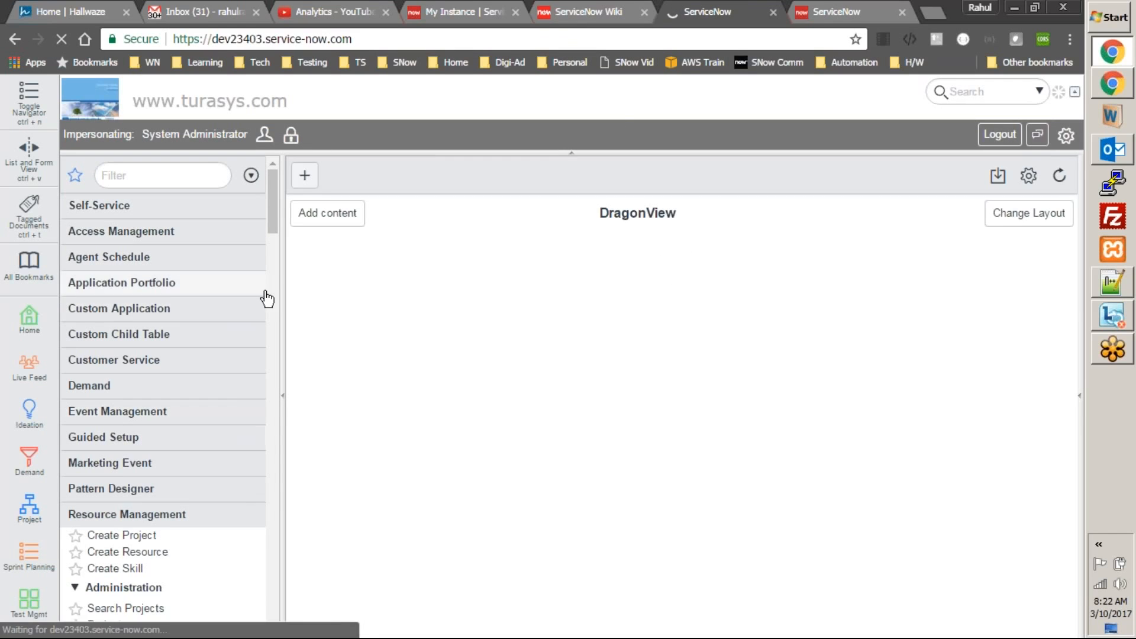
- Open the Validate UI action from the UI Actions configuration of Resource Management's Projects list
drag(272, 206, 265, 250)
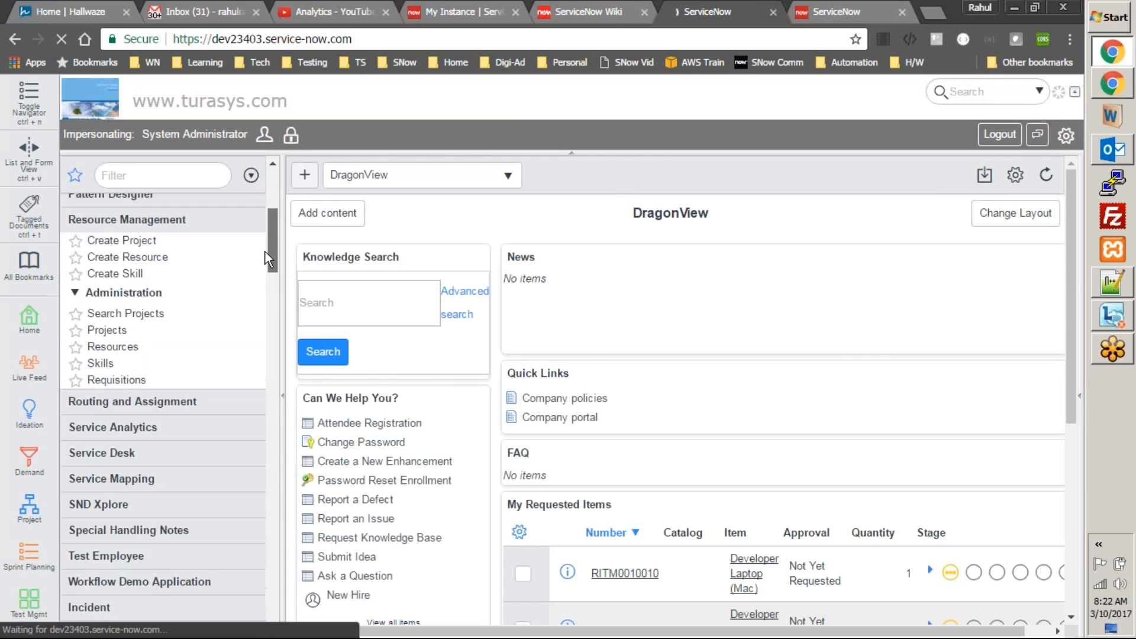
click(107, 287)
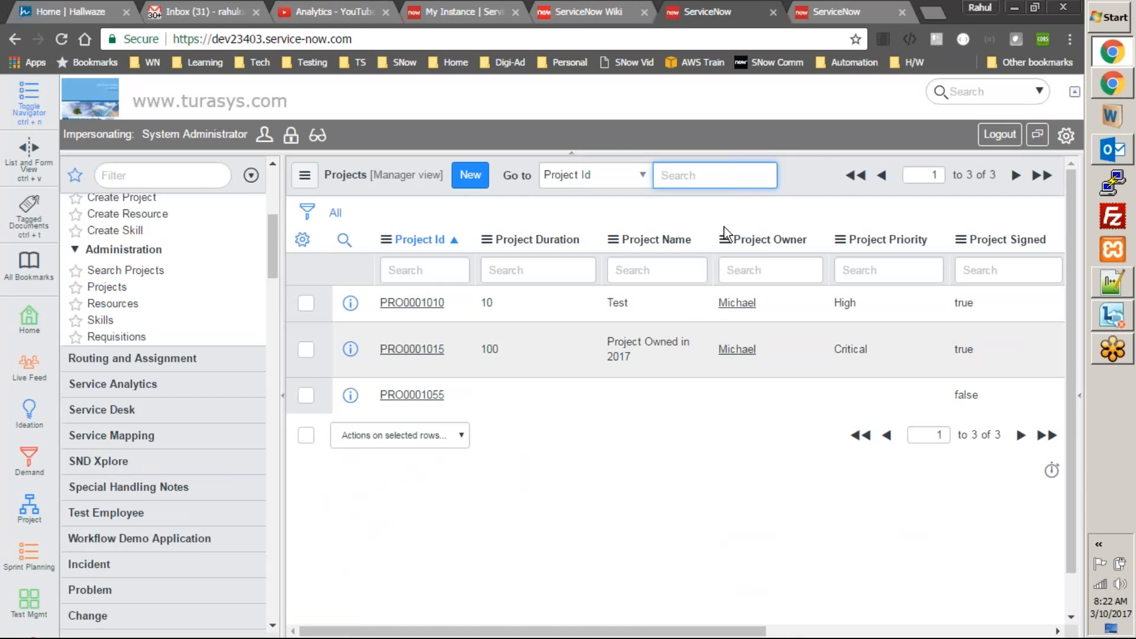
right_click(674, 238)
mouse_move(781, 381)
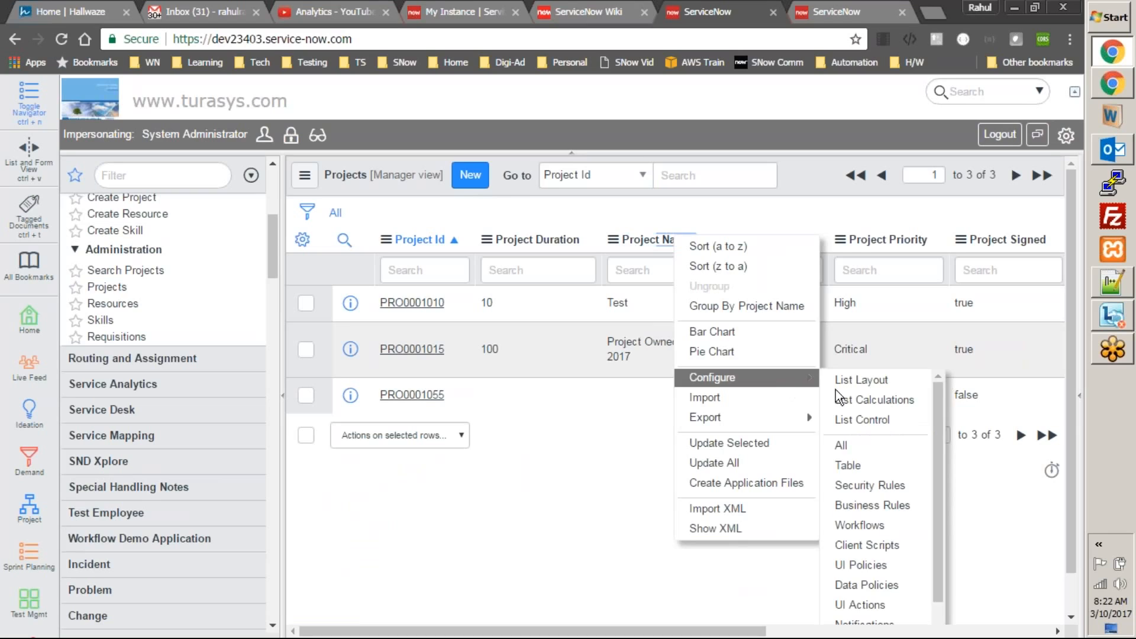
click(853, 605)
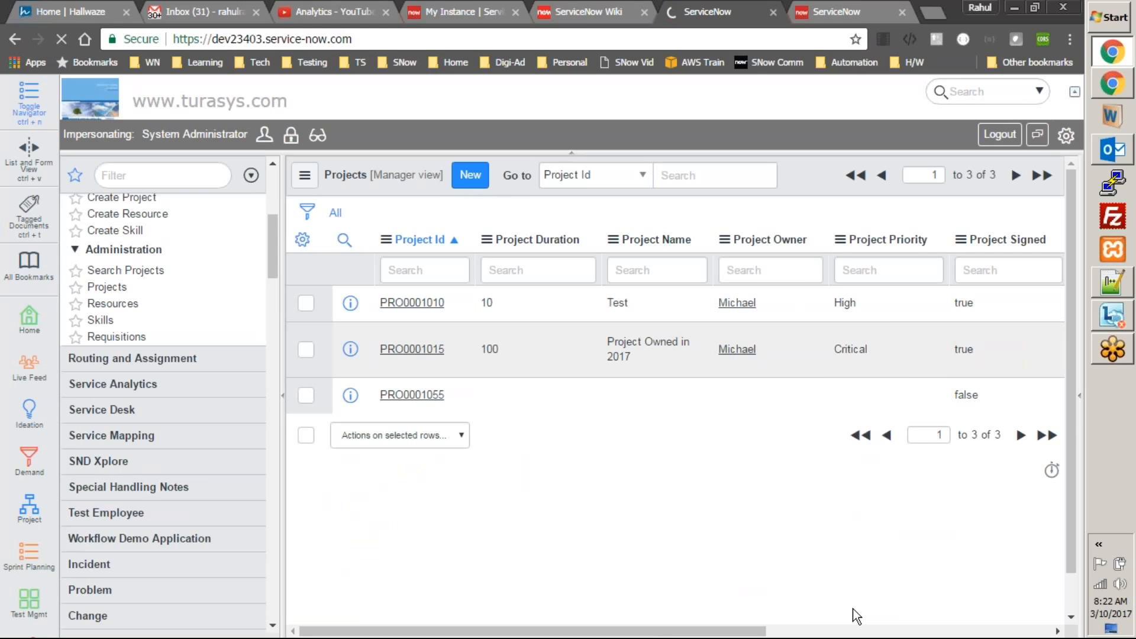
click(395, 312)
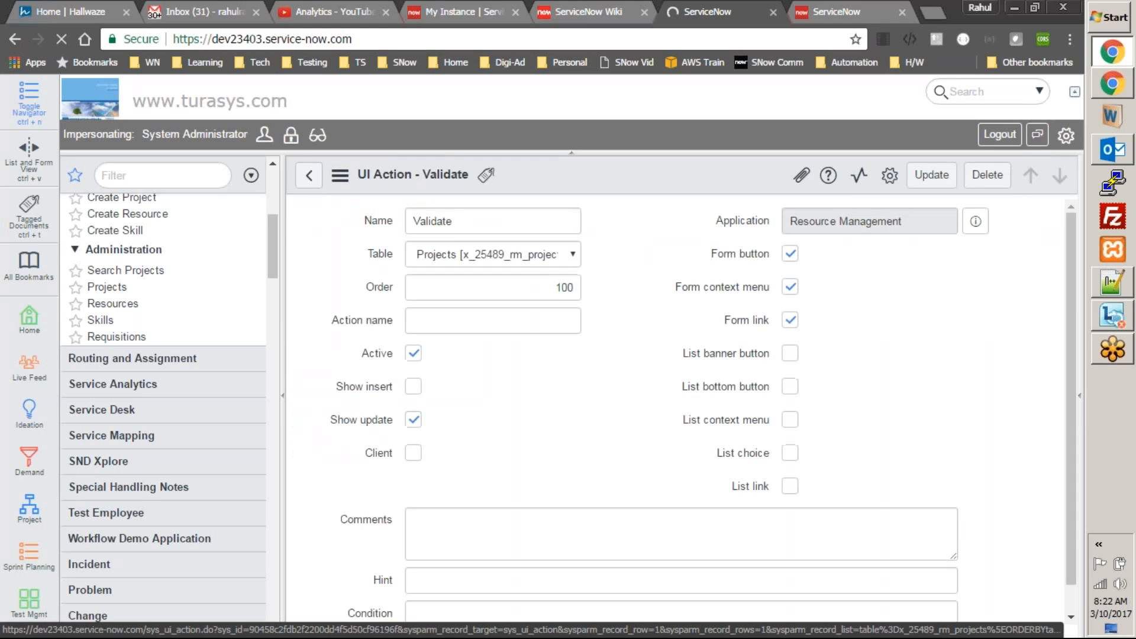
- Remove the Manager view from the Validate action's UI Action Visibility list, save it and update the UI action
drag(1071, 254, 1070, 414)
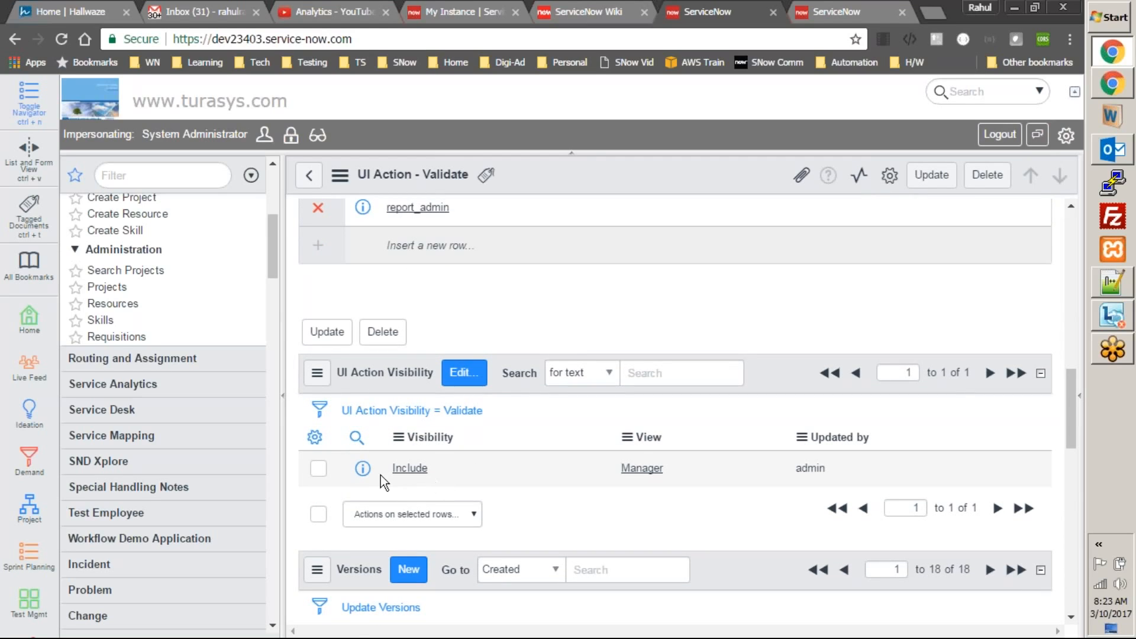
click(478, 374)
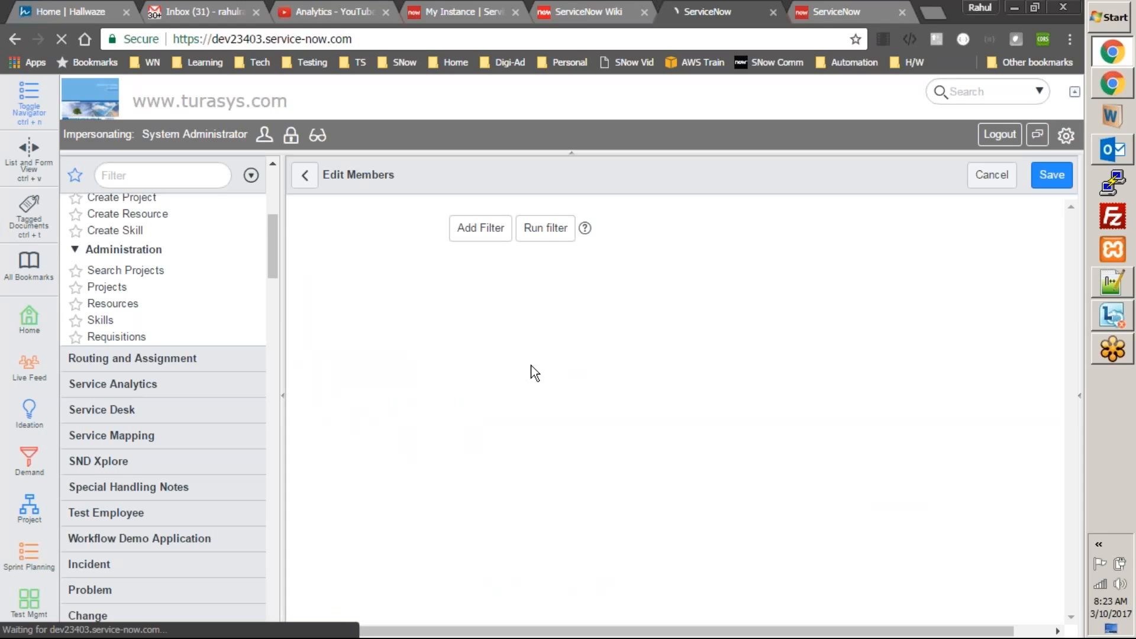
click(769, 375)
double_click(769, 369)
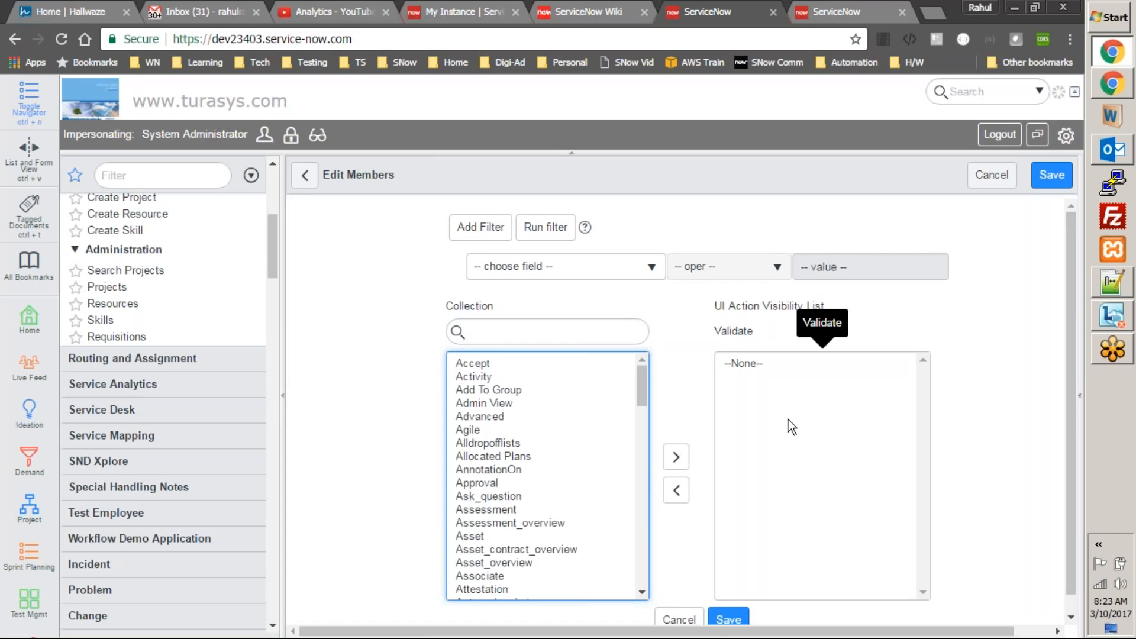
scroll(762, 587, down, 1)
click(727, 581)
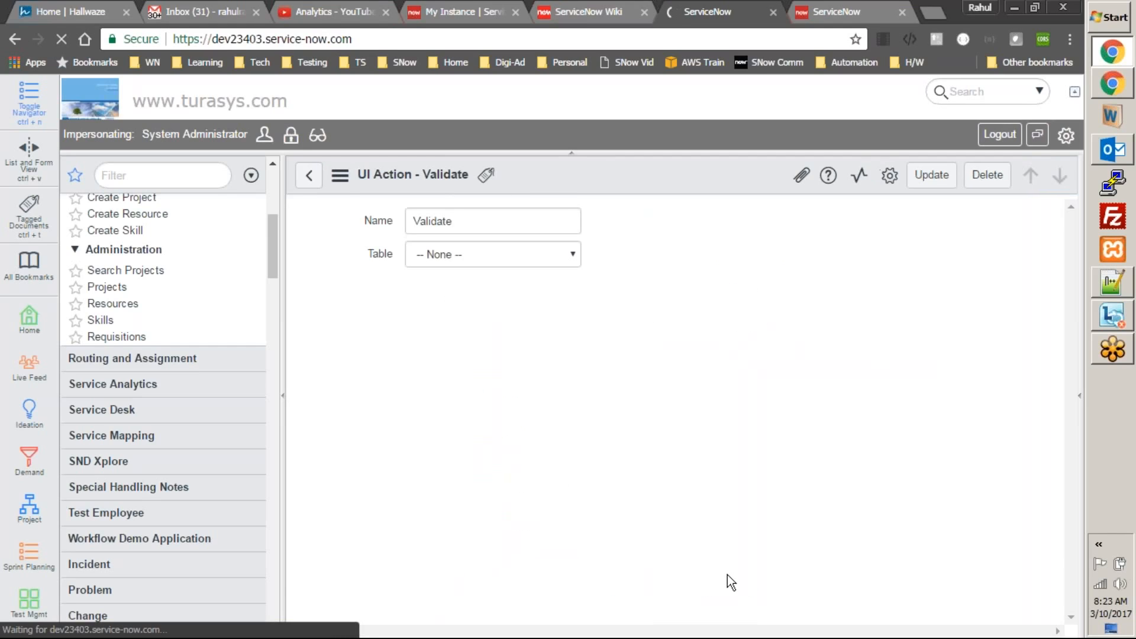
right_click(689, 173)
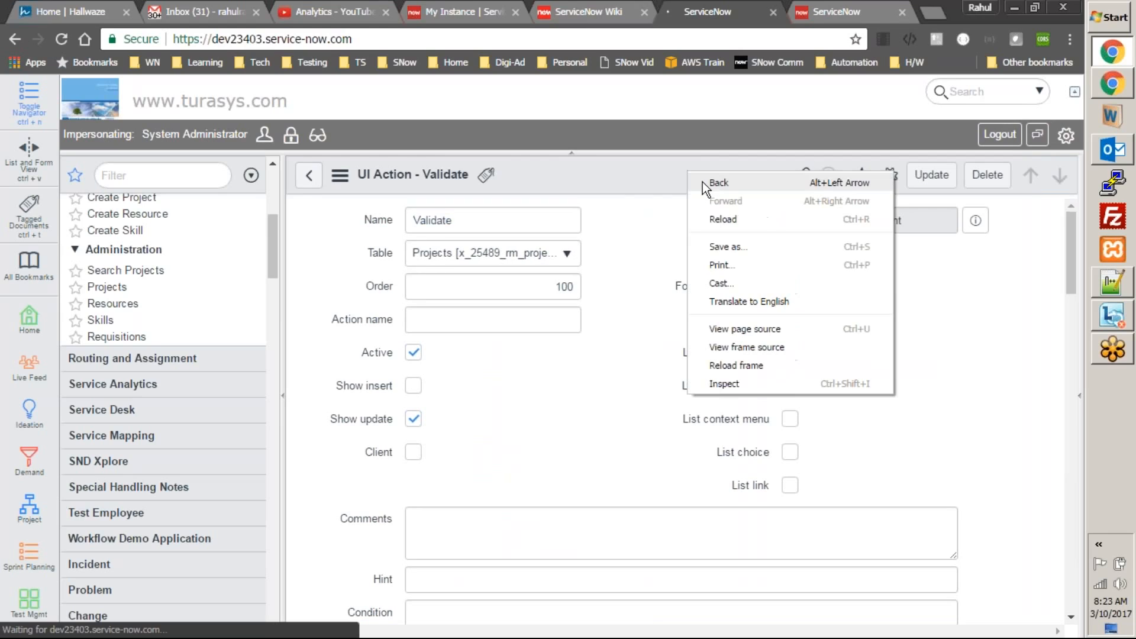
click(757, 215)
click(924, 179)
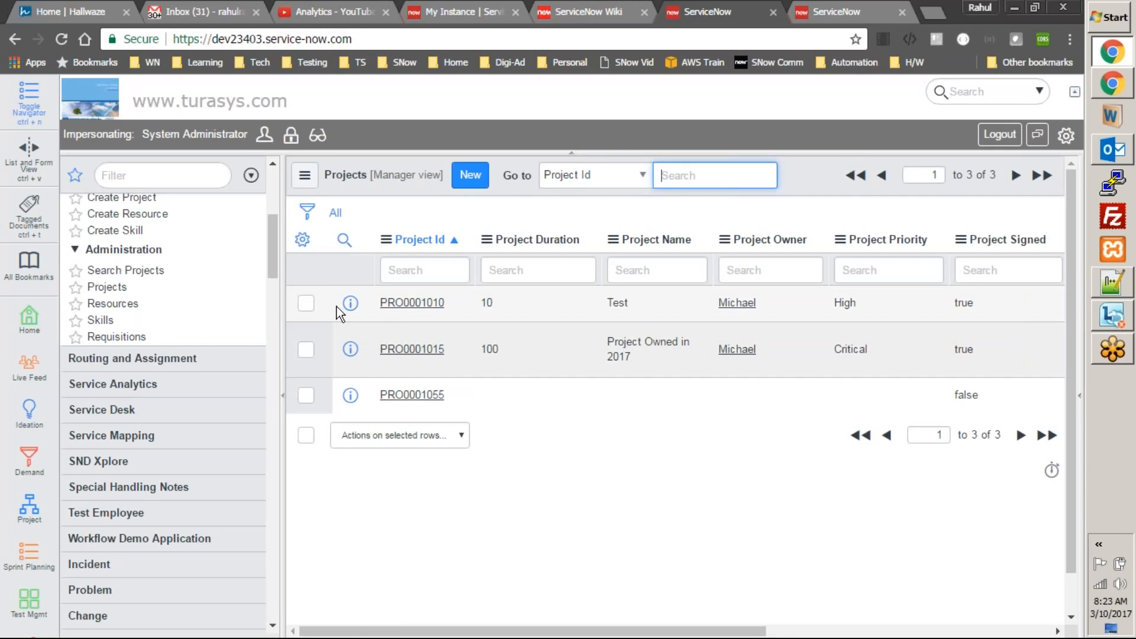
- Open project PRO0001010 and display it in the Default and Single views to check the Validate action in each
click(403, 303)
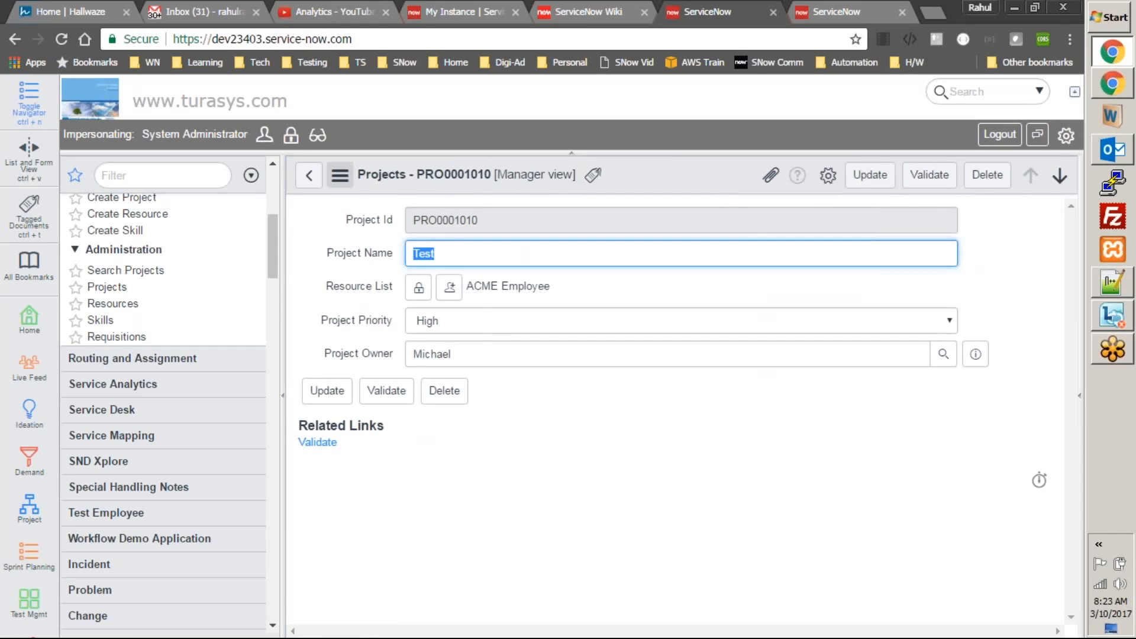
click(347, 180)
mouse_move(387, 337)
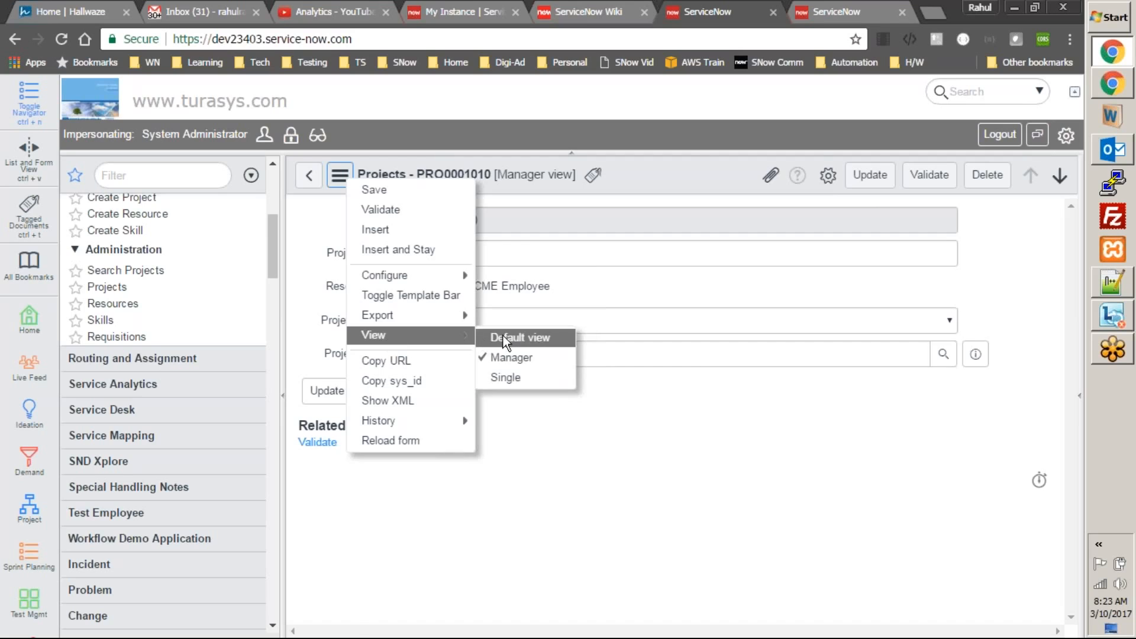
click(503, 336)
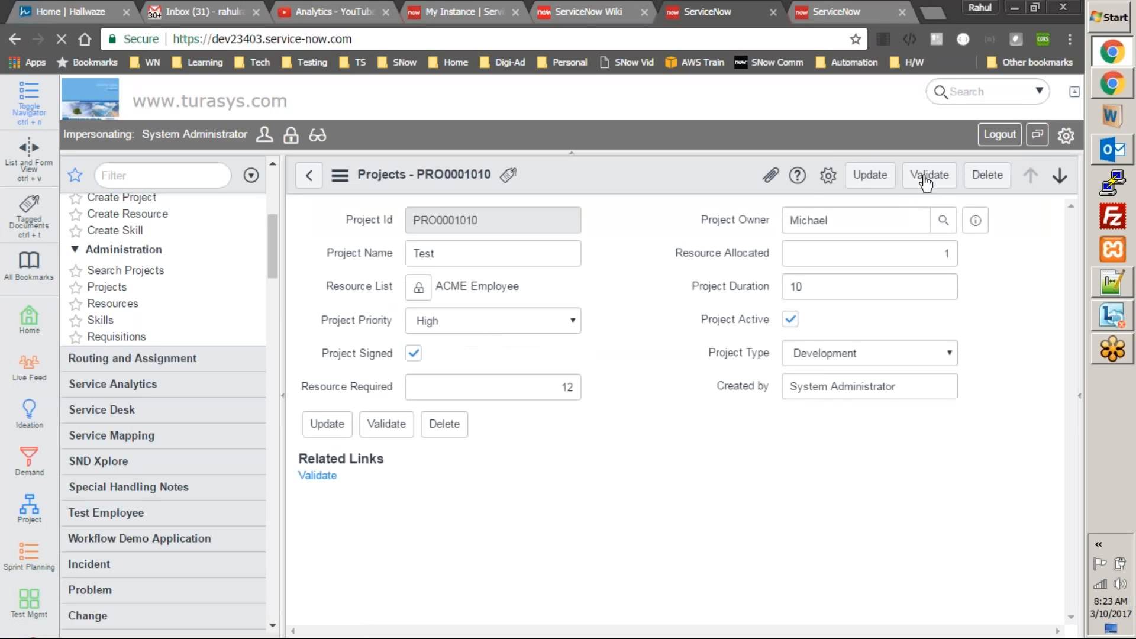
click(340, 175)
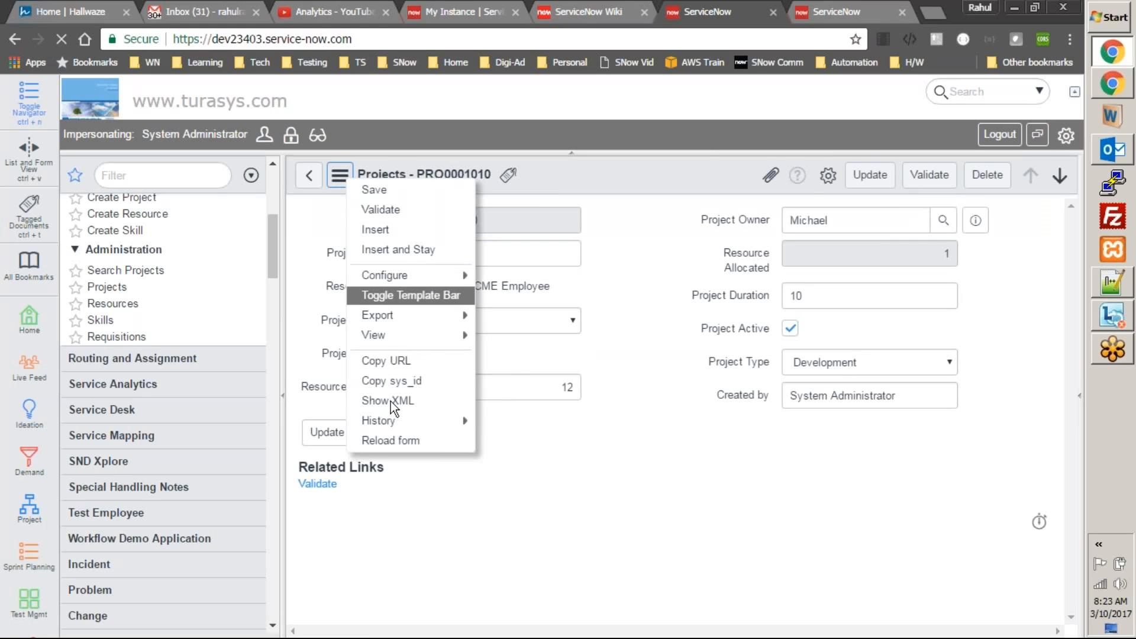
mouse_move(416, 342)
click(531, 380)
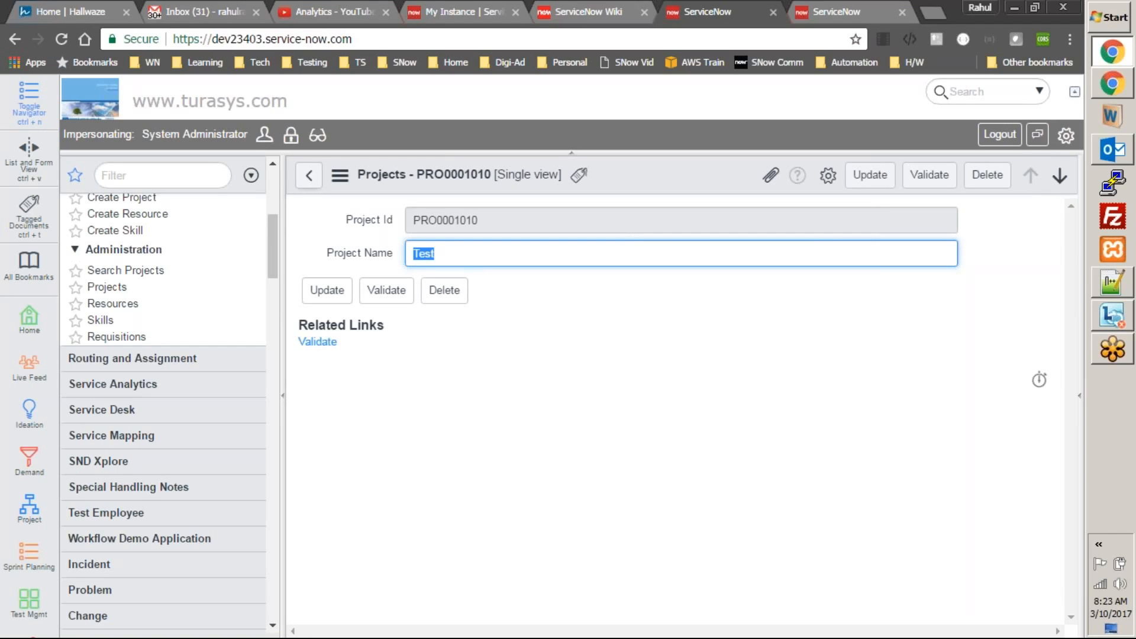
- Impersonate the role-limited project user from the recent impersonations
click(261, 137)
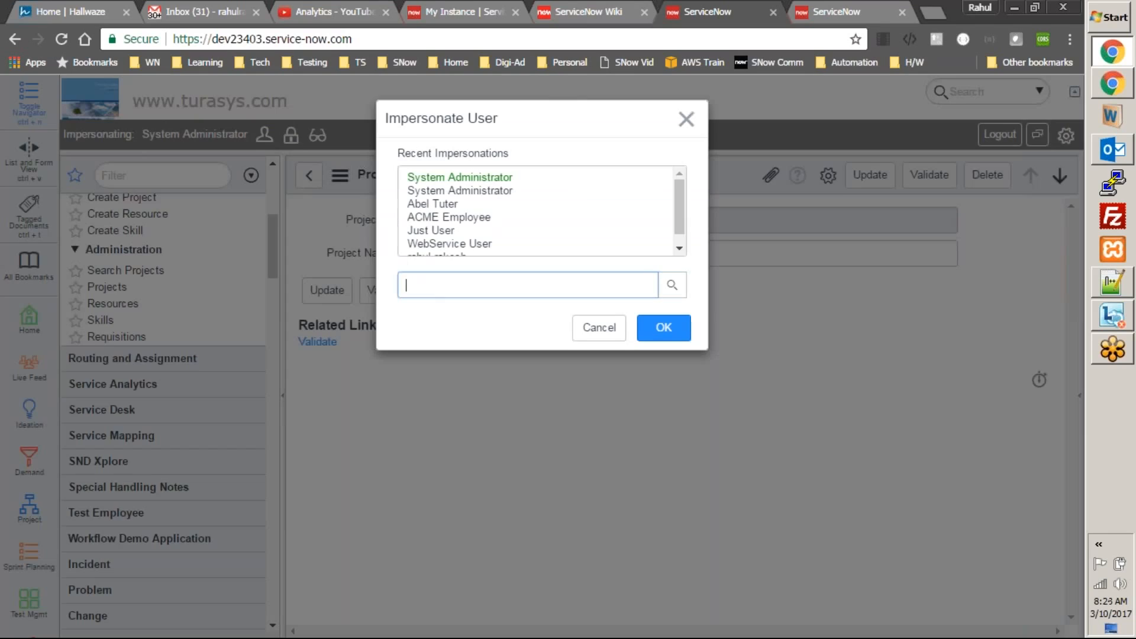
click(446, 202)
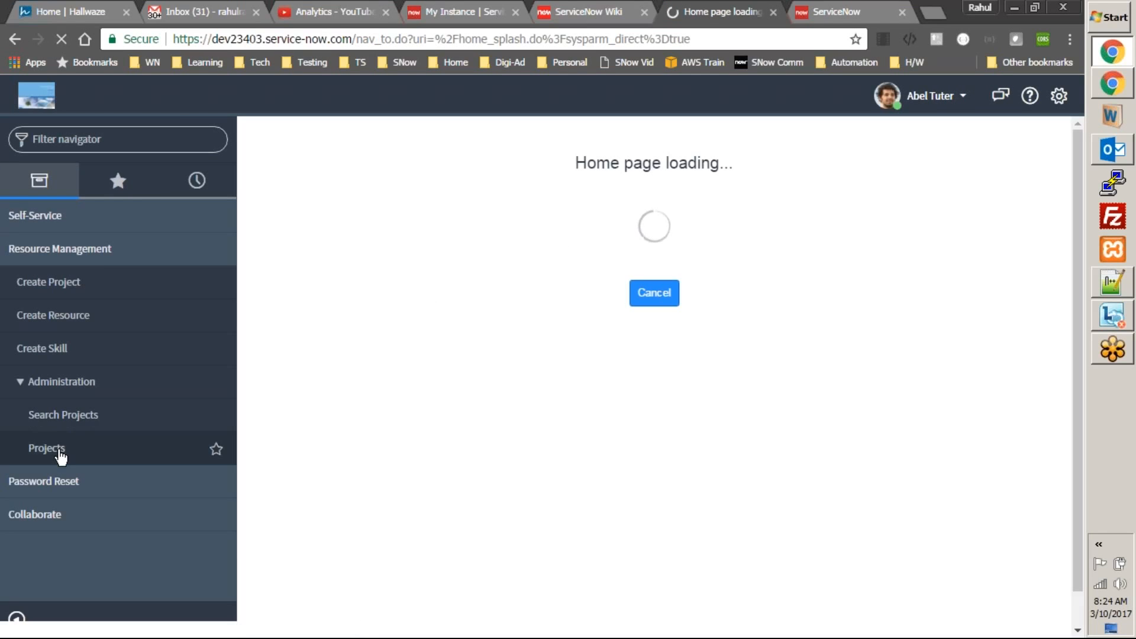
- Open project PRO0001010 from the Projects list as the impersonated user to check whether the Validate action is offered
click(60, 453)
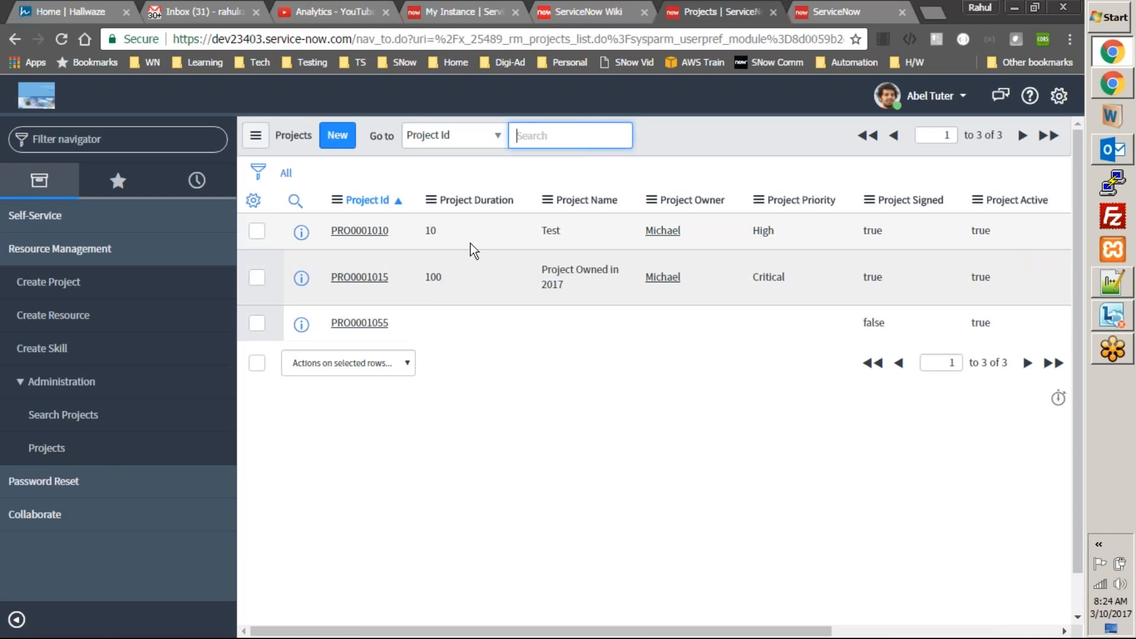
click(355, 230)
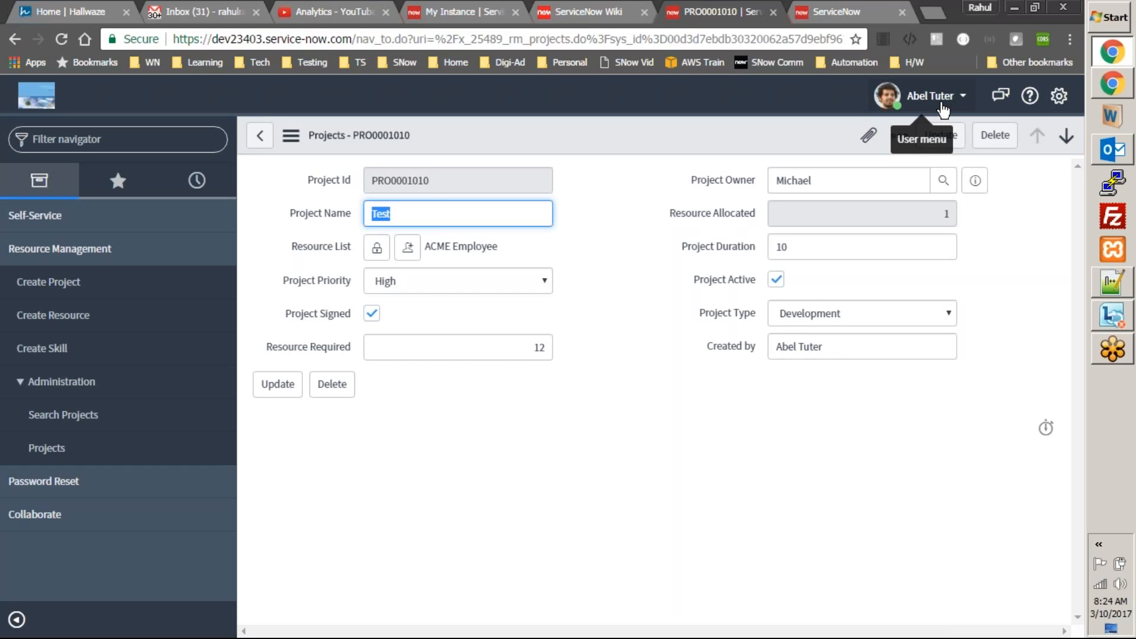
click(709, 377)
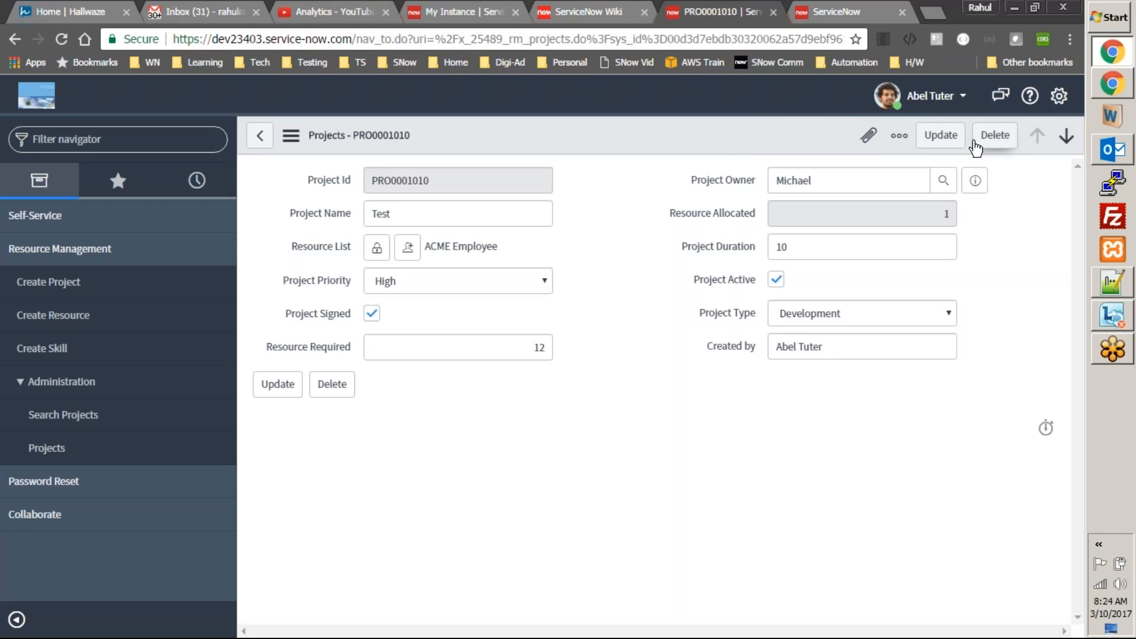
- Switch the impersonation back to System Administrator, leaving the project form without saving
click(958, 98)
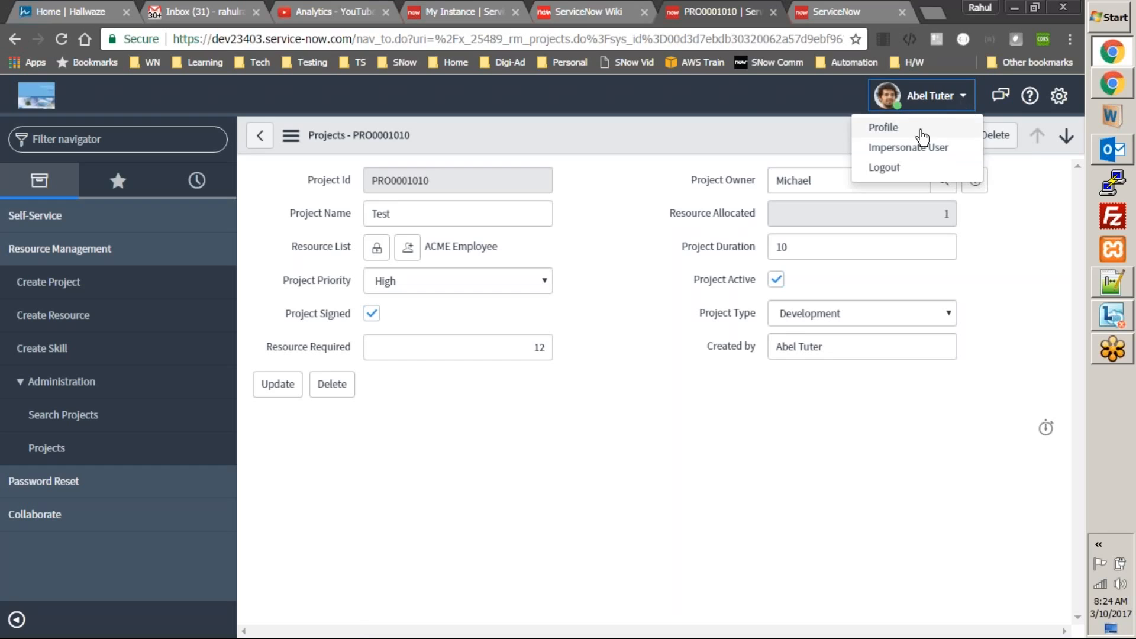
click(910, 147)
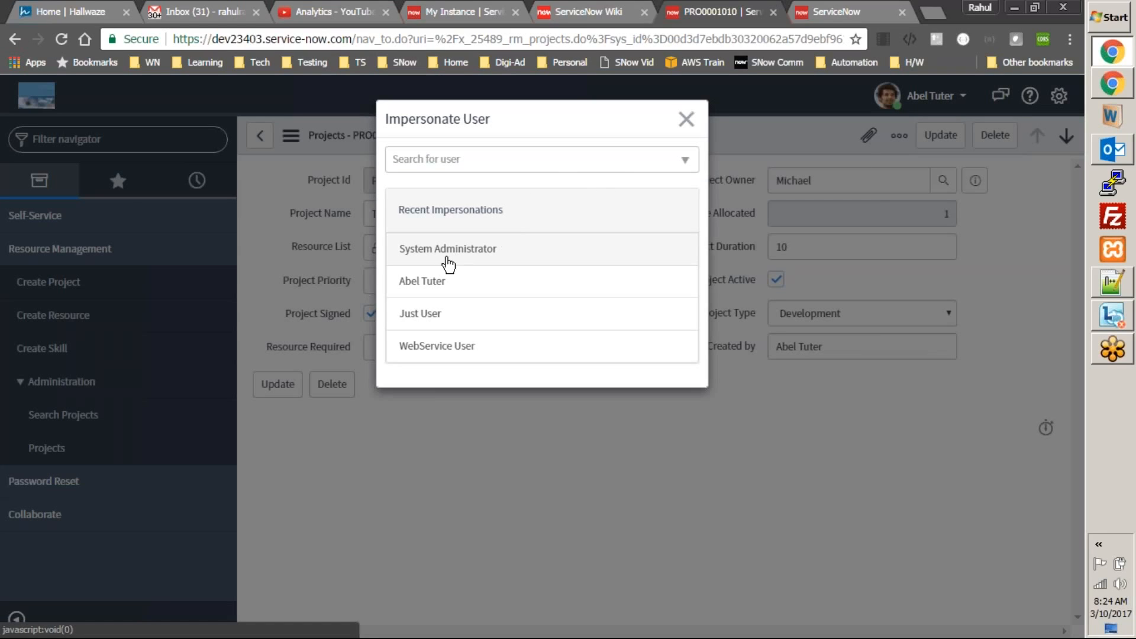
click(450, 260)
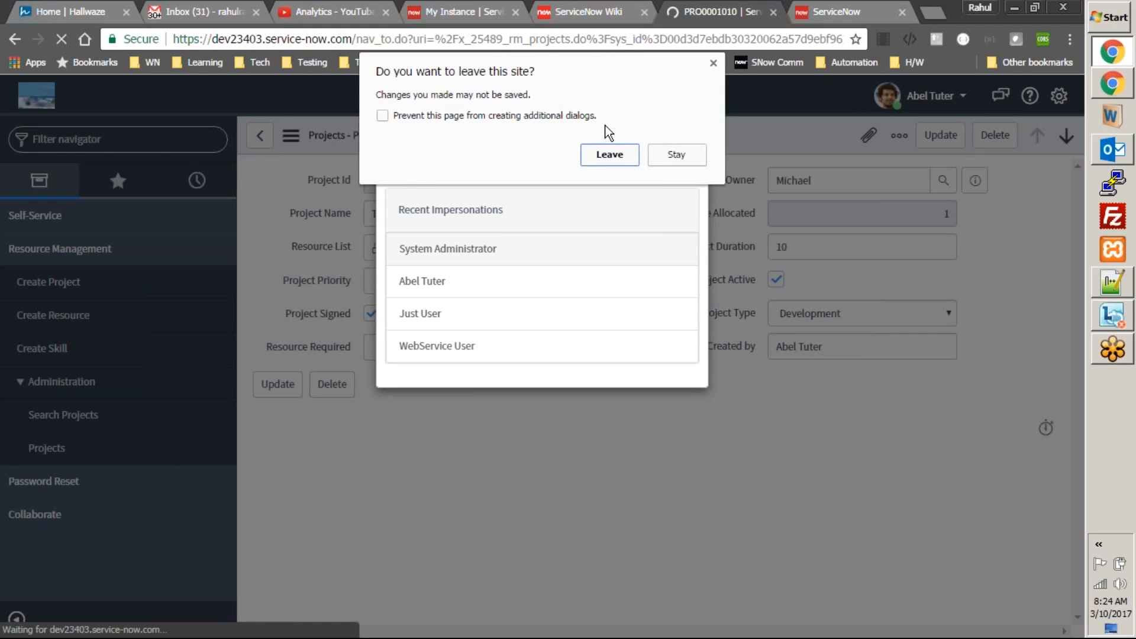
click(601, 155)
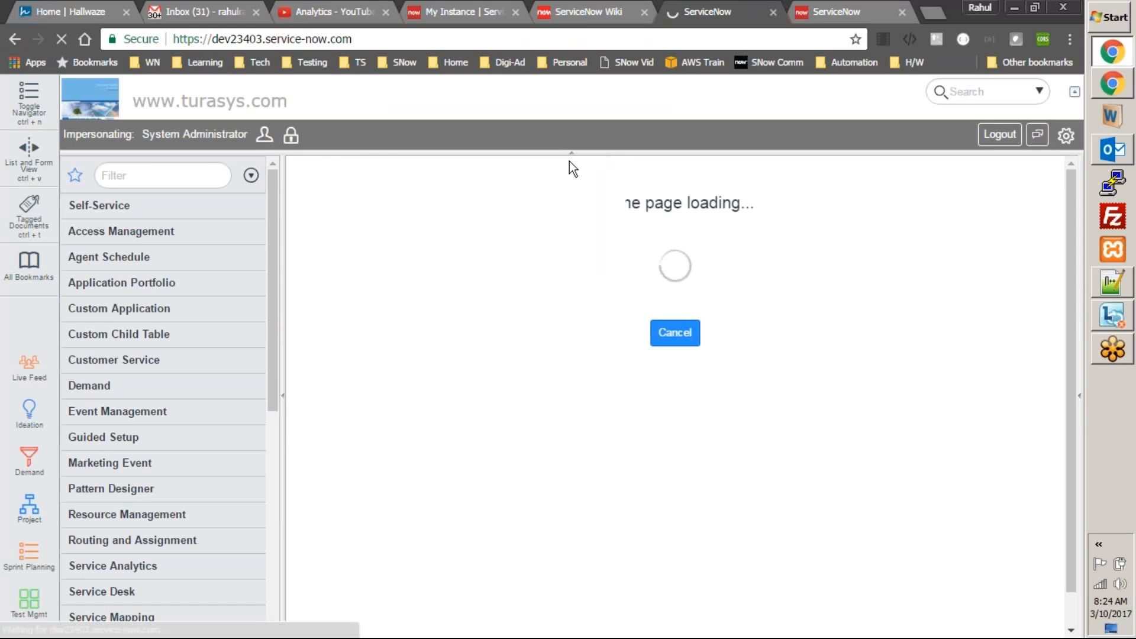
- Find User Administration in the navigator, open the role-limited project user's record from Users and locate its Roles list
click(171, 176)
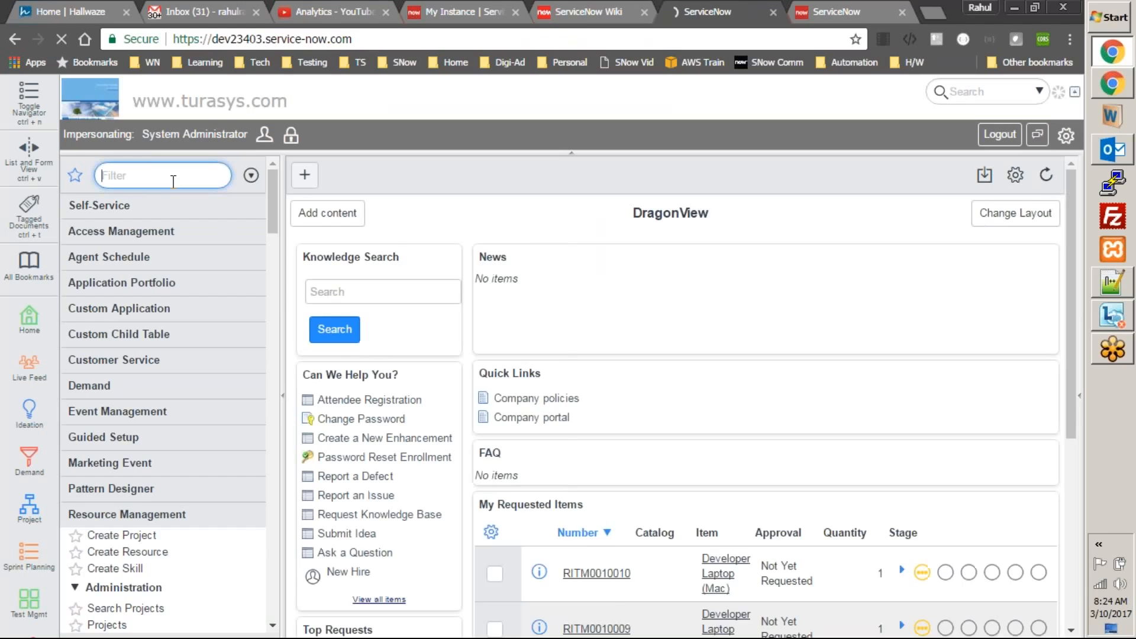
text(user adm)
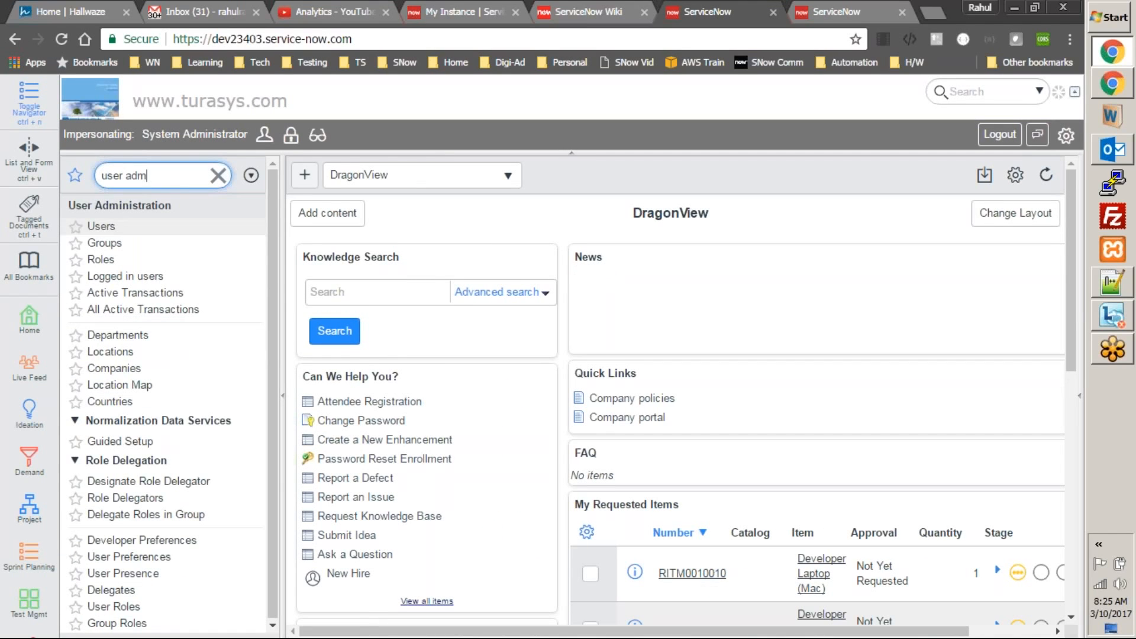
click(105, 227)
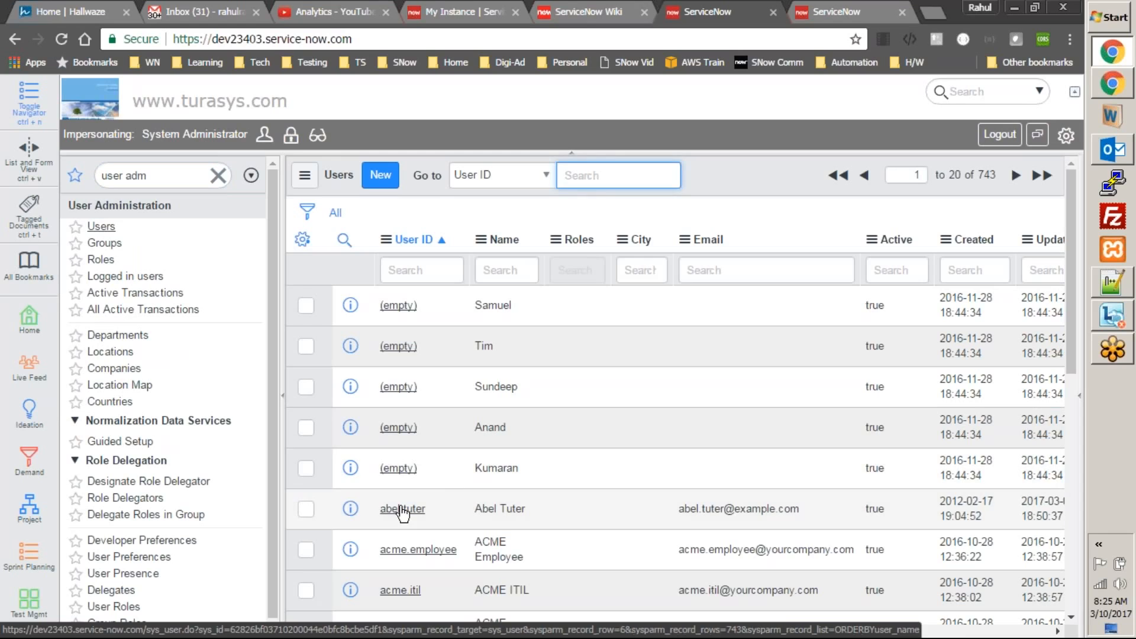
click(401, 511)
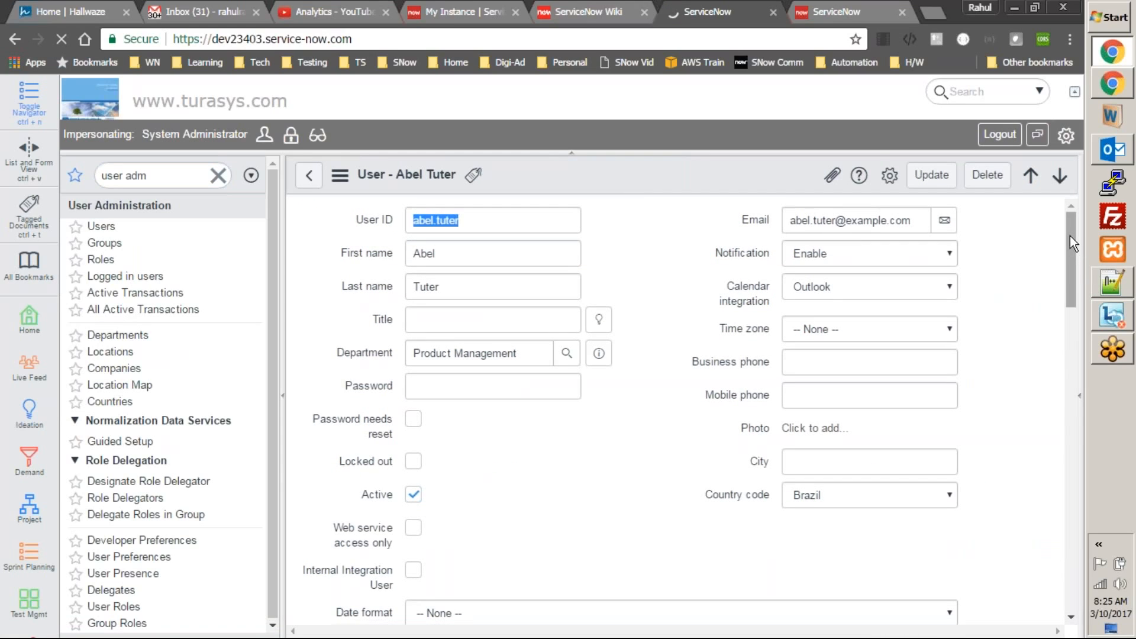
scroll(1070, 237, down, 2)
drag(1070, 240, 1073, 356)
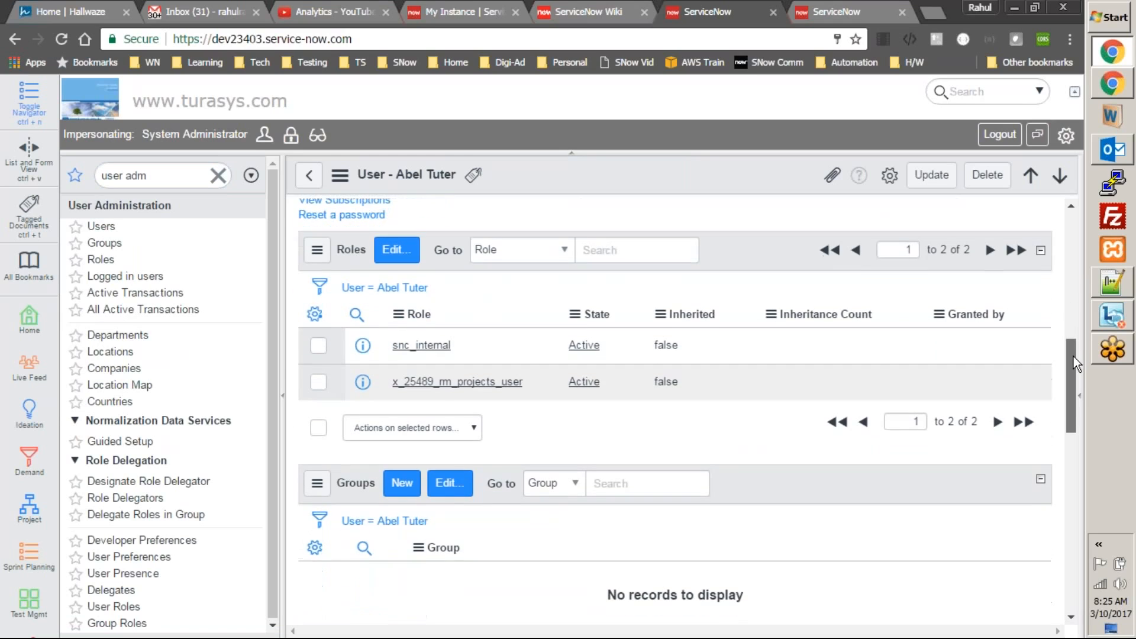
- Add the report_admin role to the project user's roles and save the role list
click(395, 251)
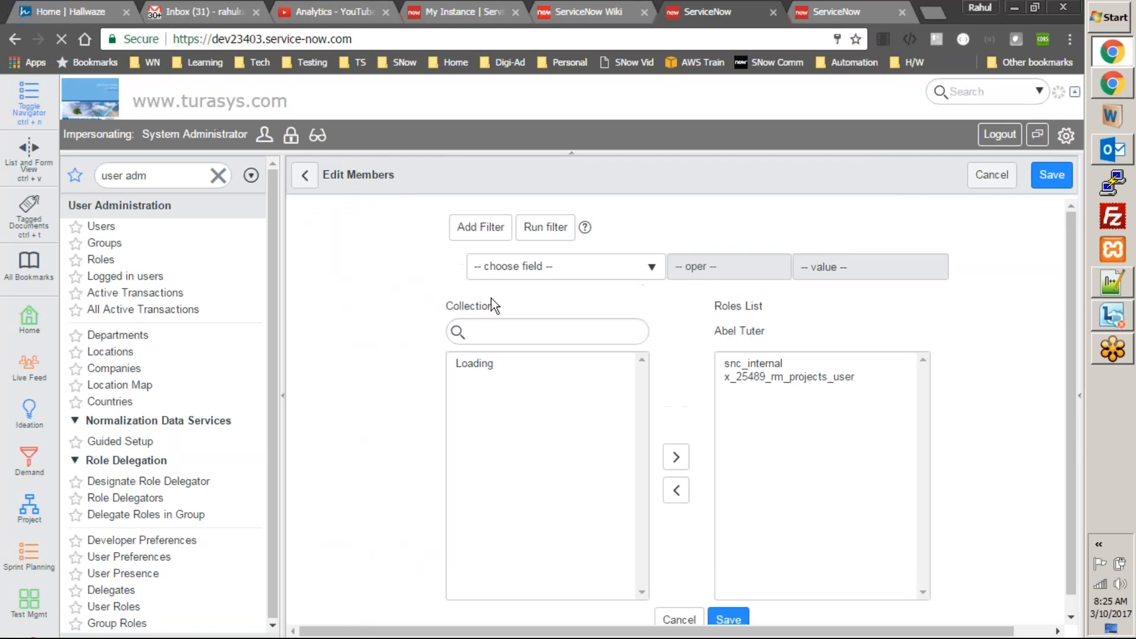
click(495, 327)
text(repo)
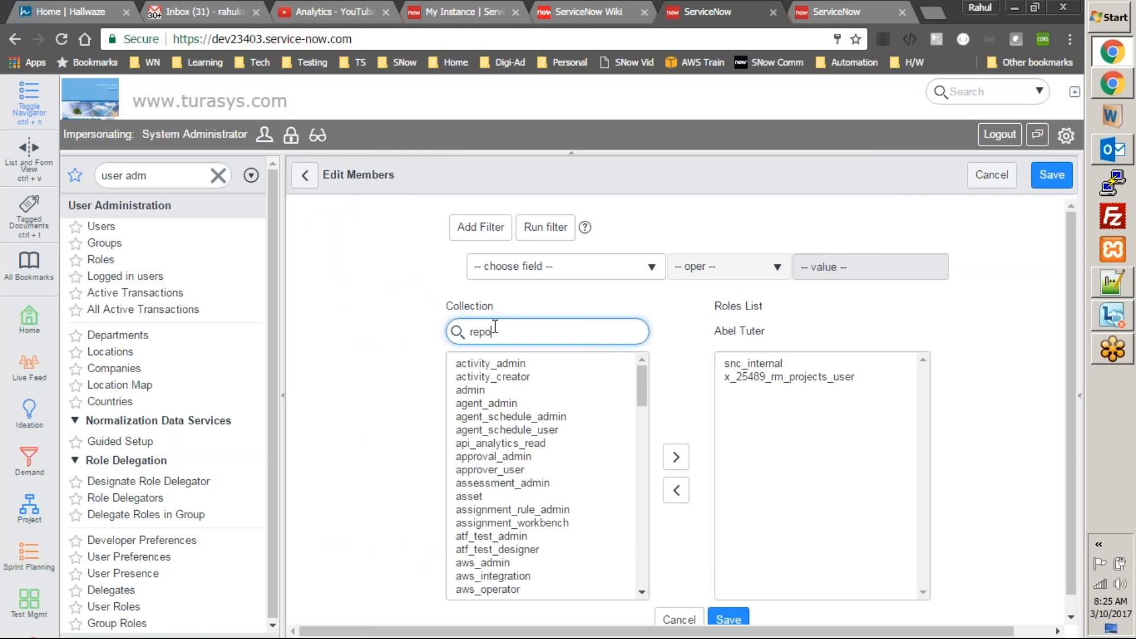
text(rt_ad)
double_click(485, 366)
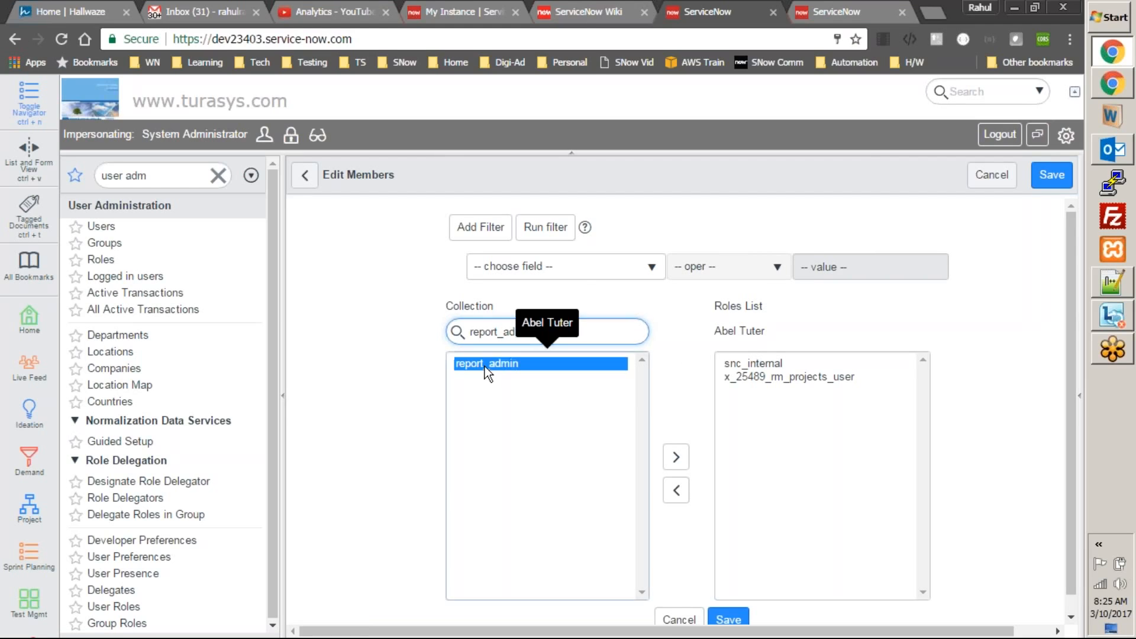
scroll(828, 538, down, 1)
click(729, 601)
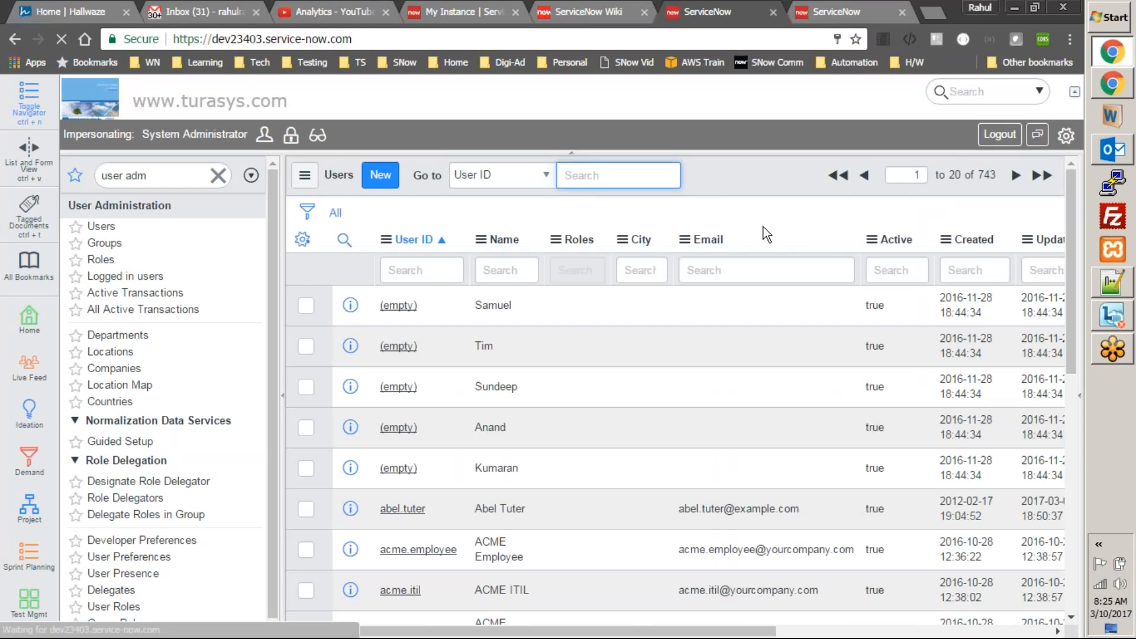
- Impersonate the project user again and open project PRO0001010 to check the Validate action with the added role
click(262, 140)
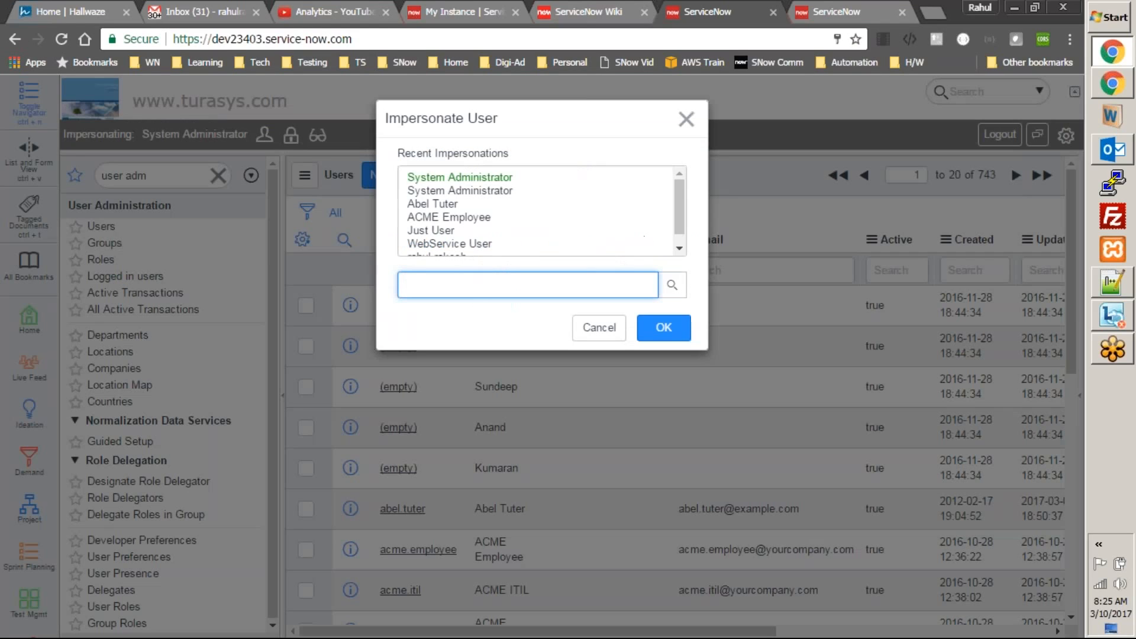
click(445, 205)
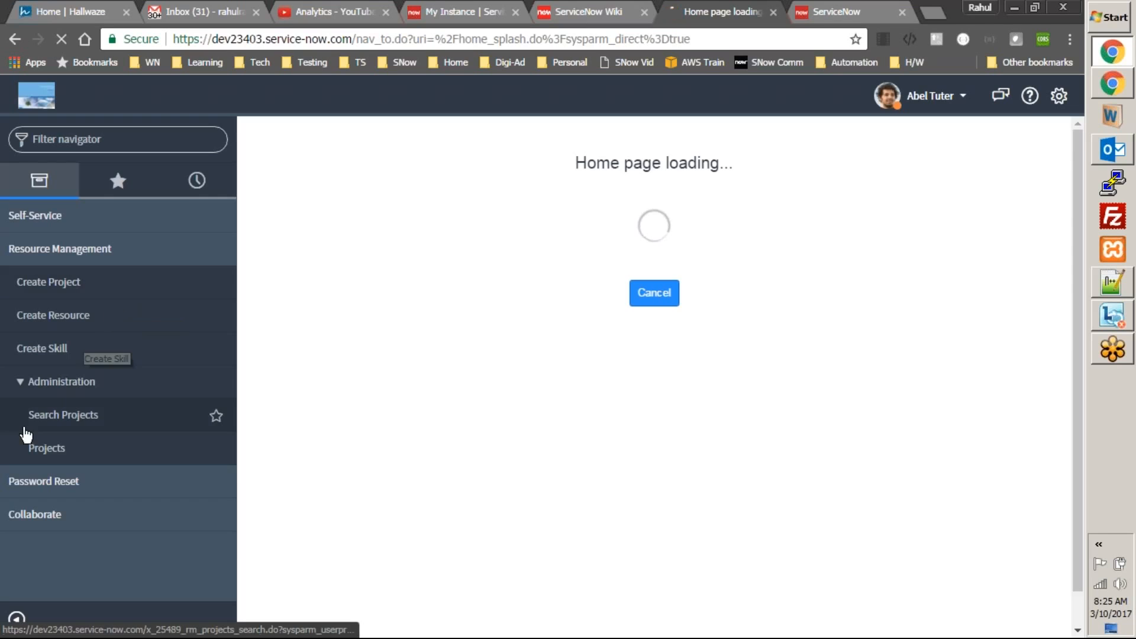
click(42, 449)
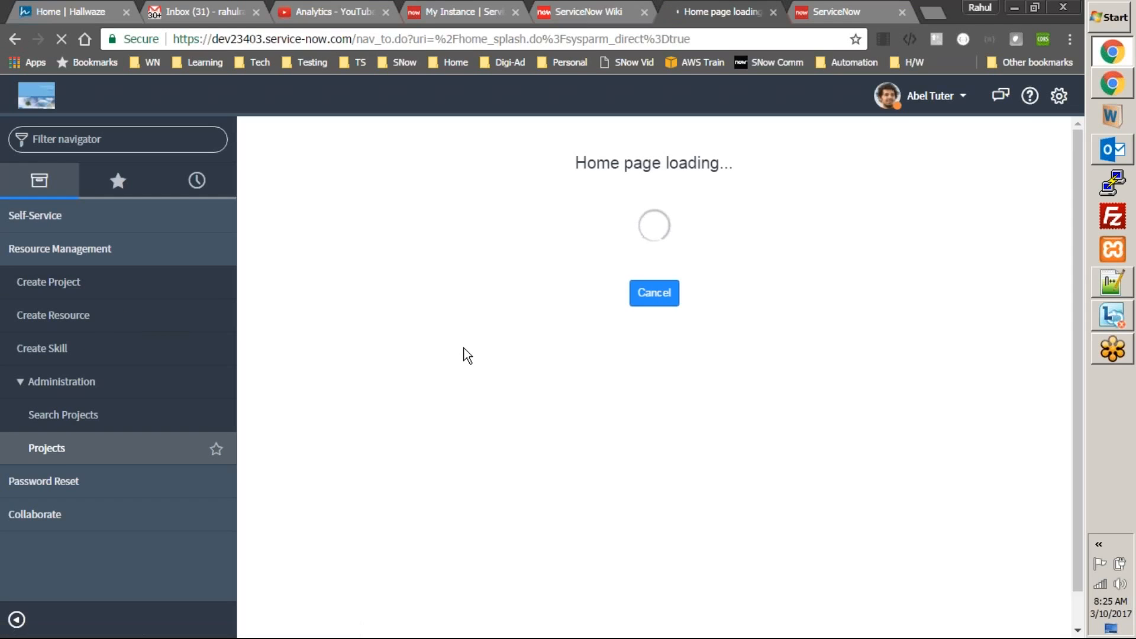
click(366, 231)
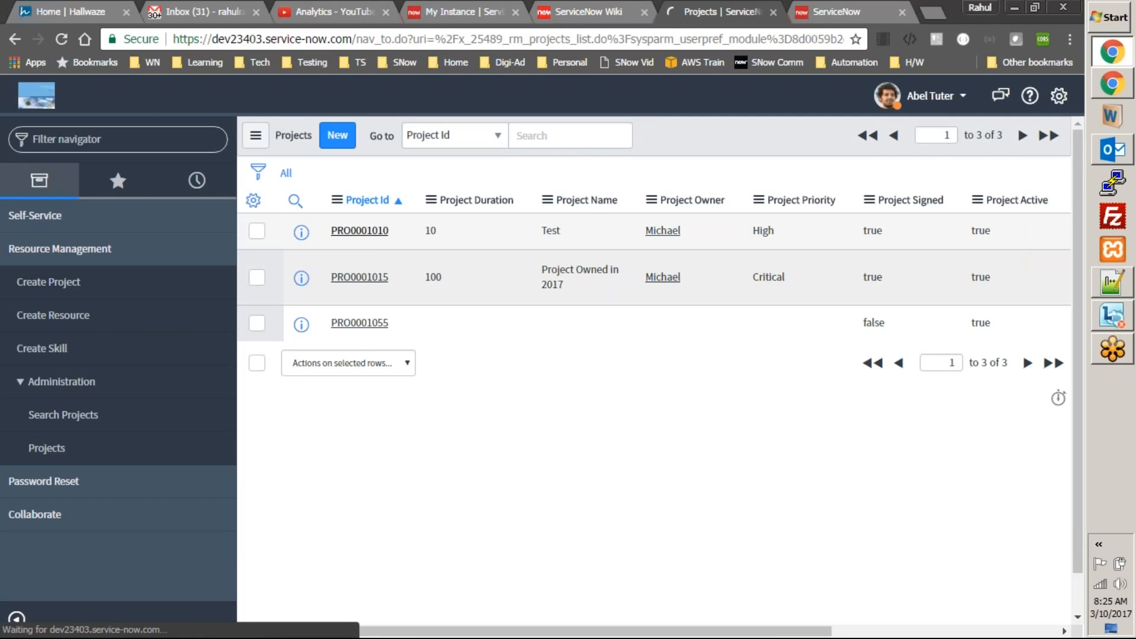
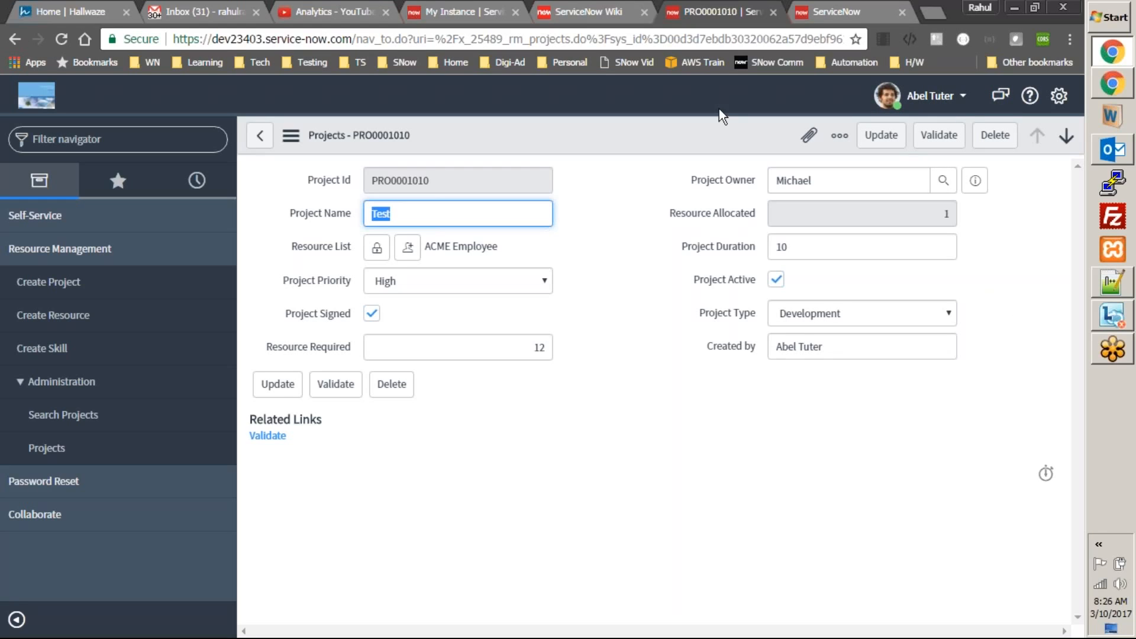
- End the role test by impersonating System Administrator again, discarding the open project form
click(963, 101)
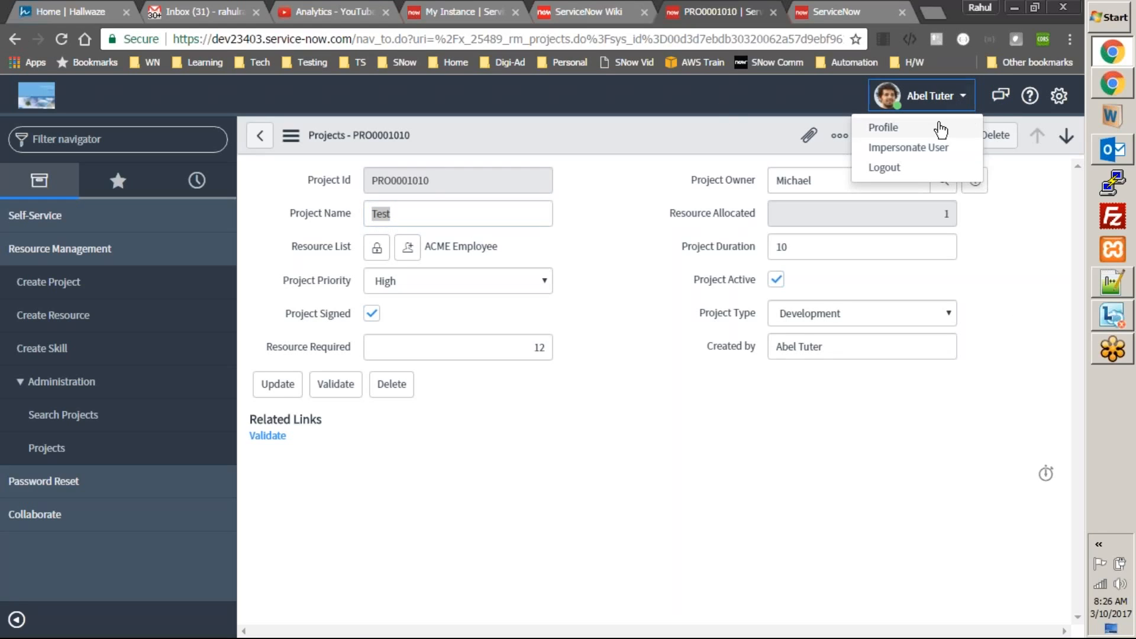
click(907, 149)
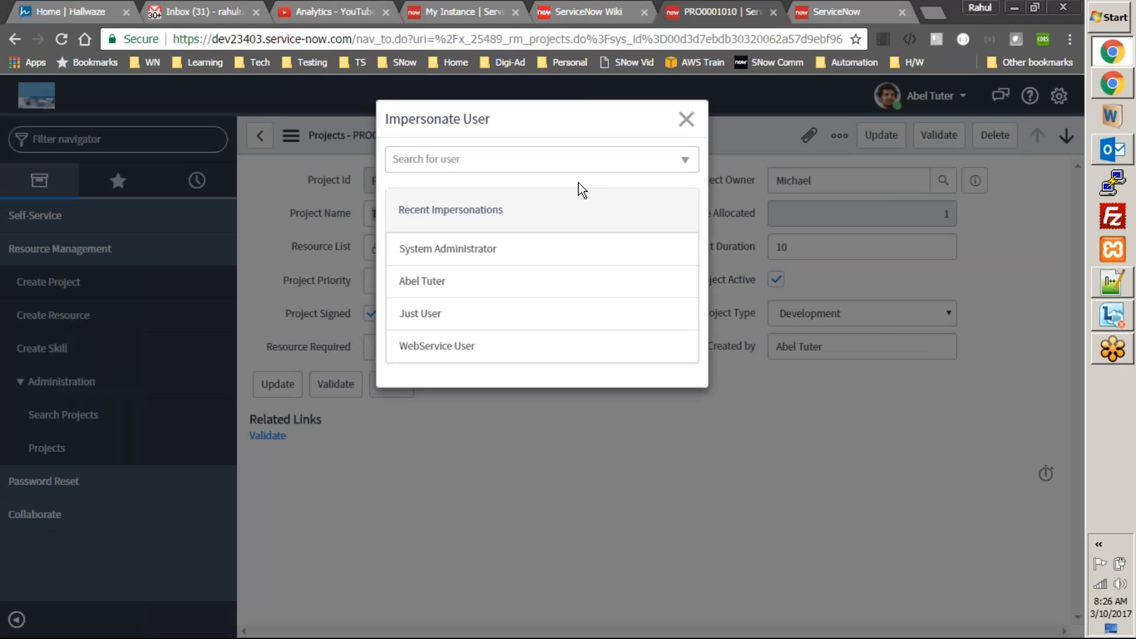
click(498, 251)
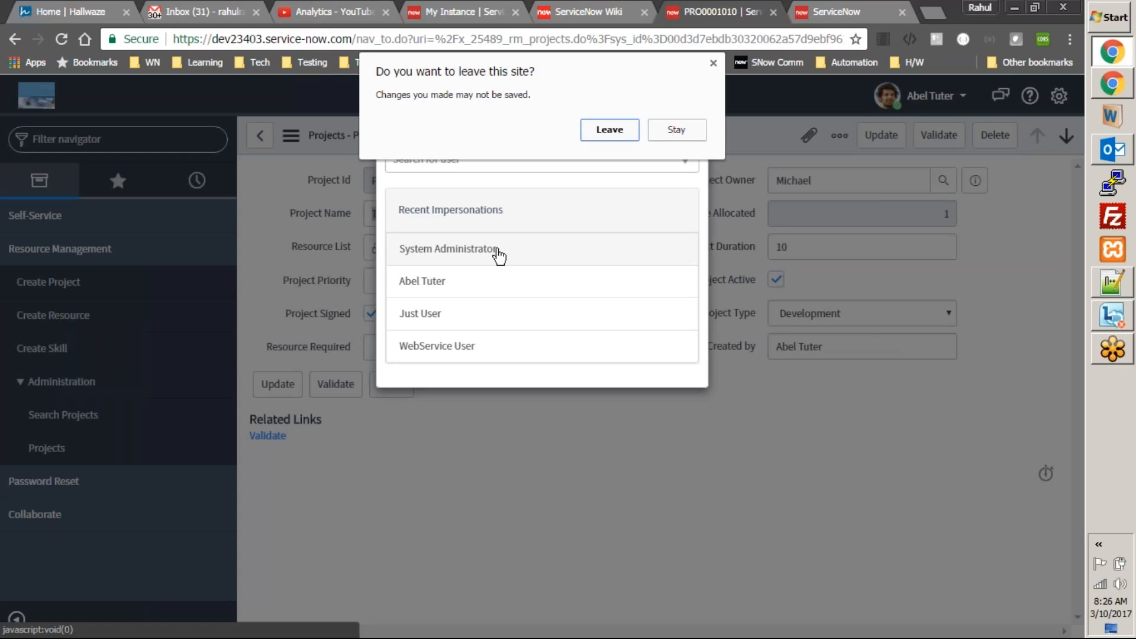
click(606, 130)
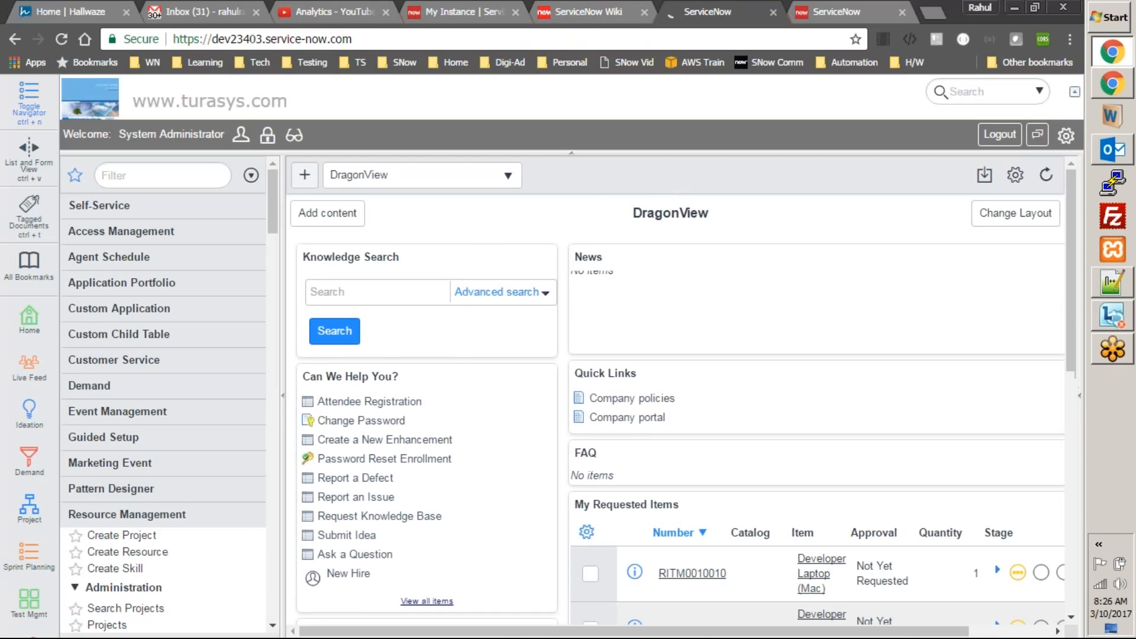
mouse_move(1073, 243)
mouse_down()
mouse_move(1073, 288)
mouse_move(1061, 229)
mouse_up()
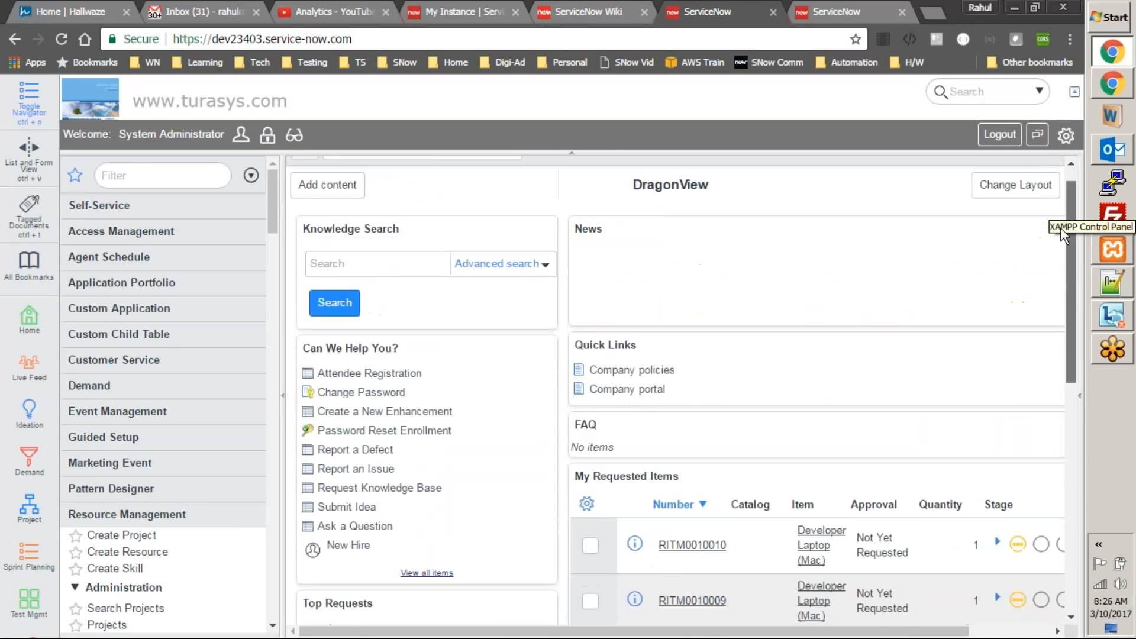
- Open a new project form from Resource Management and examine its additional actions, including the Configure and Export options
click(113, 535)
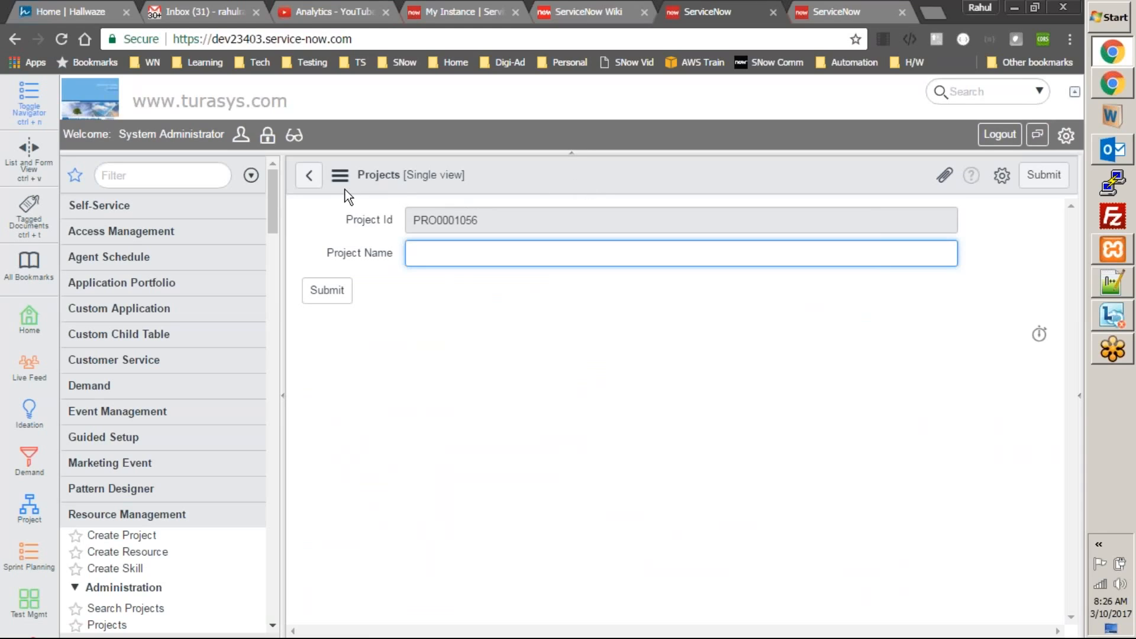
click(339, 175)
mouse_move(378, 254)
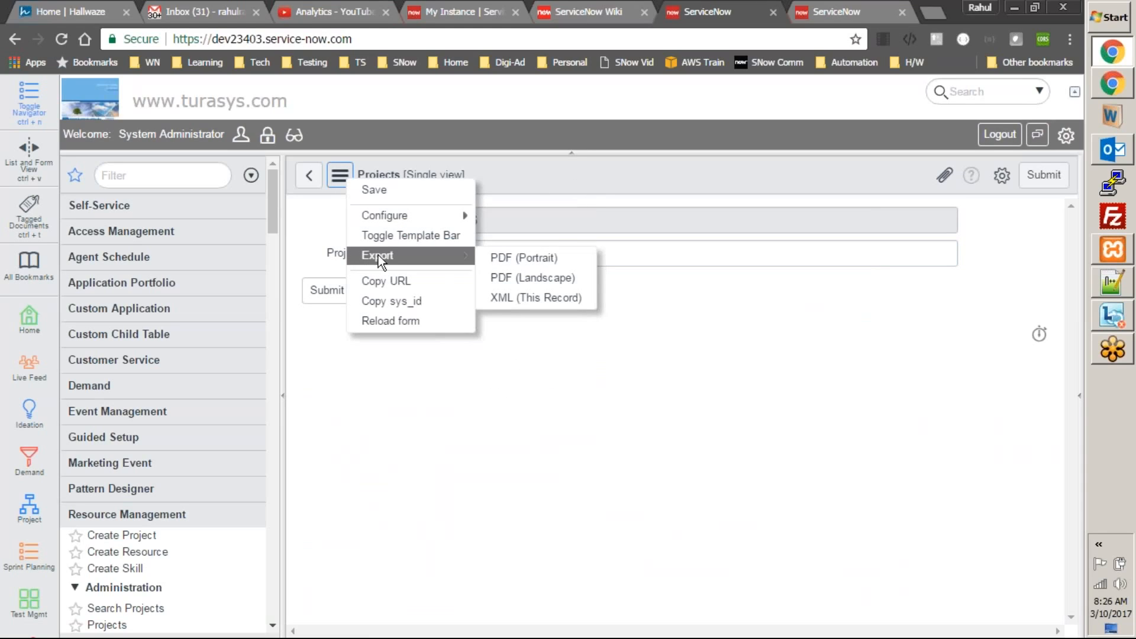
click(694, 576)
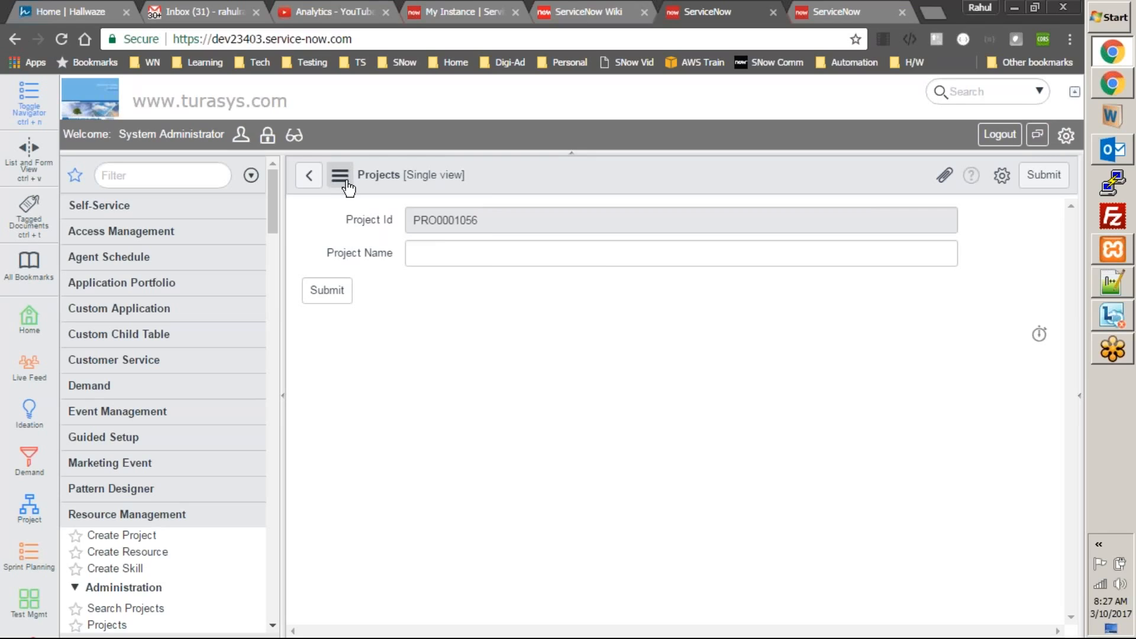
click(120, 536)
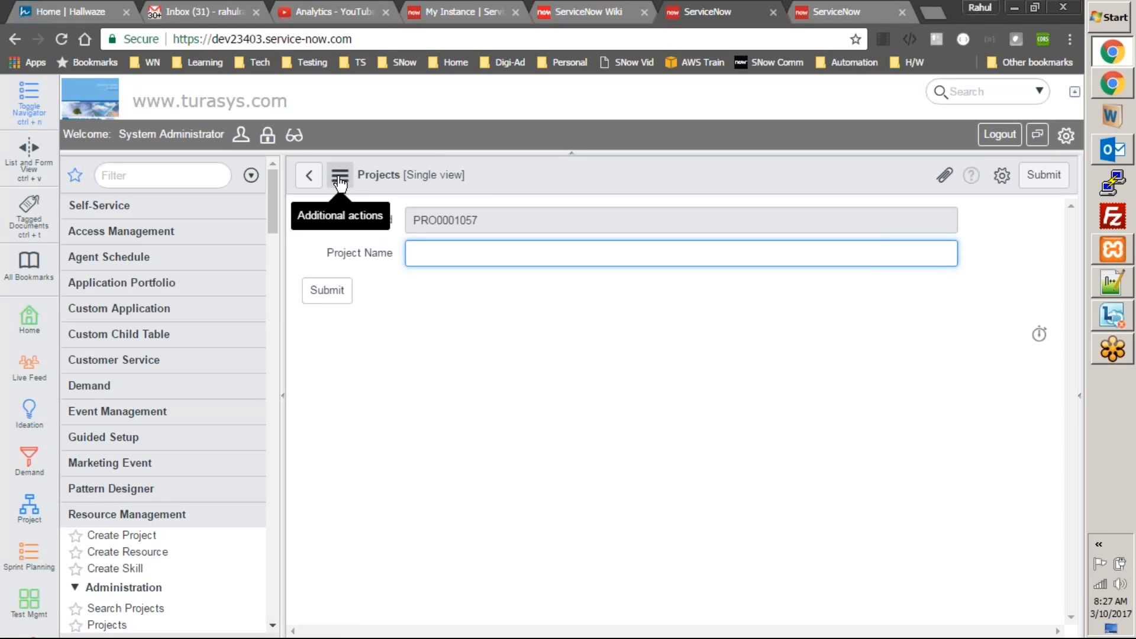
- Open Resource Management's Projects list and examine the actions available for selected rows
click(108, 624)
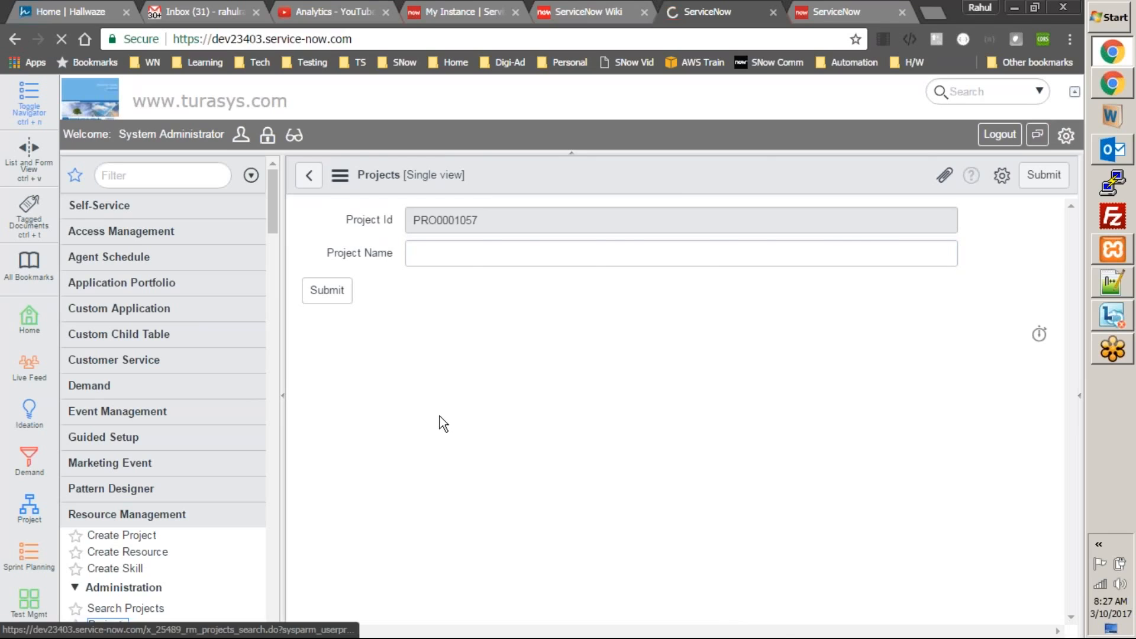
click(389, 435)
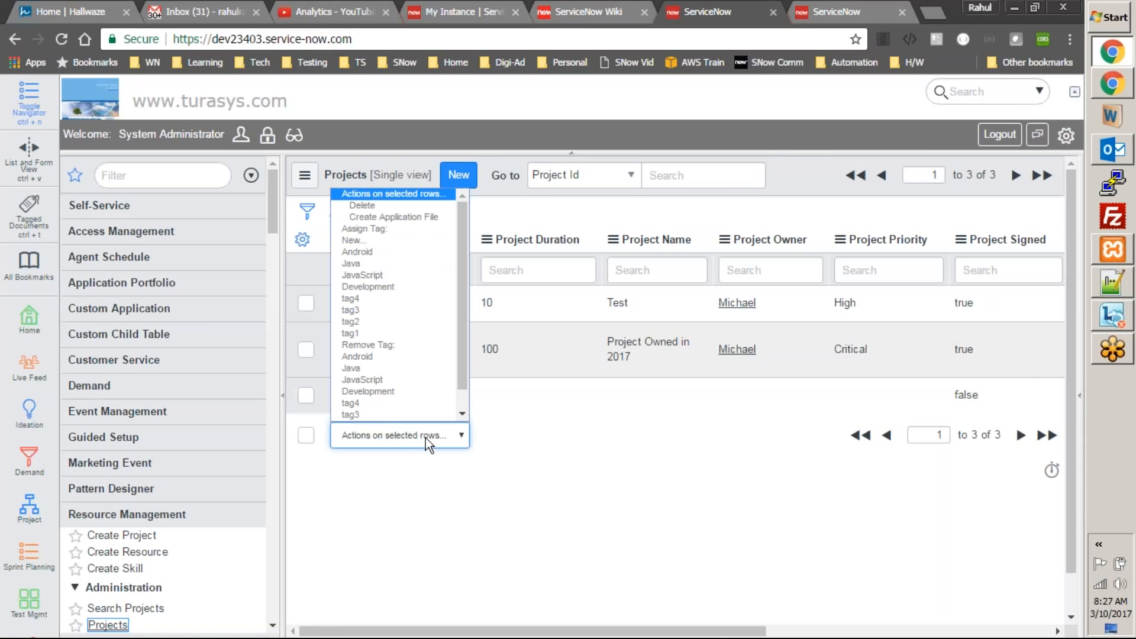
click(567, 505)
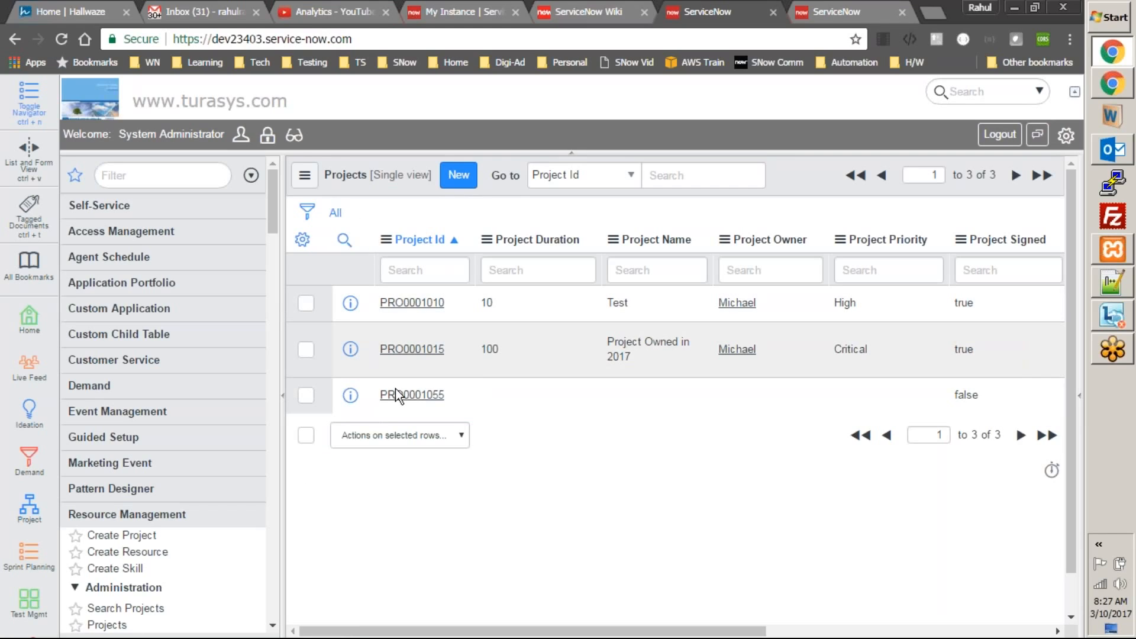
click(390, 435)
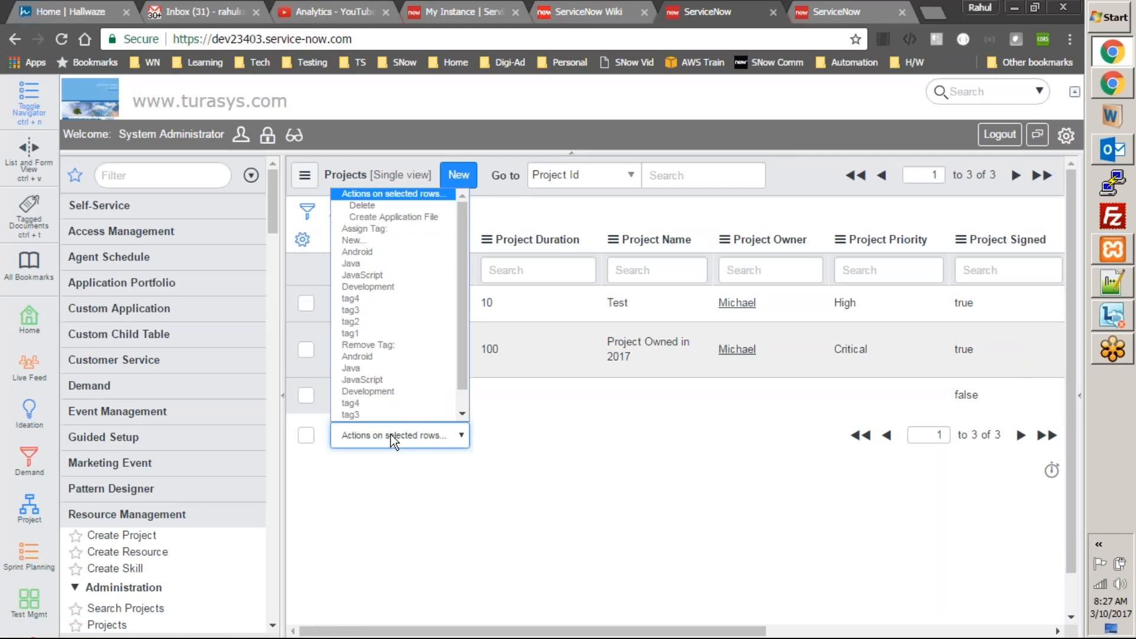
click(588, 521)
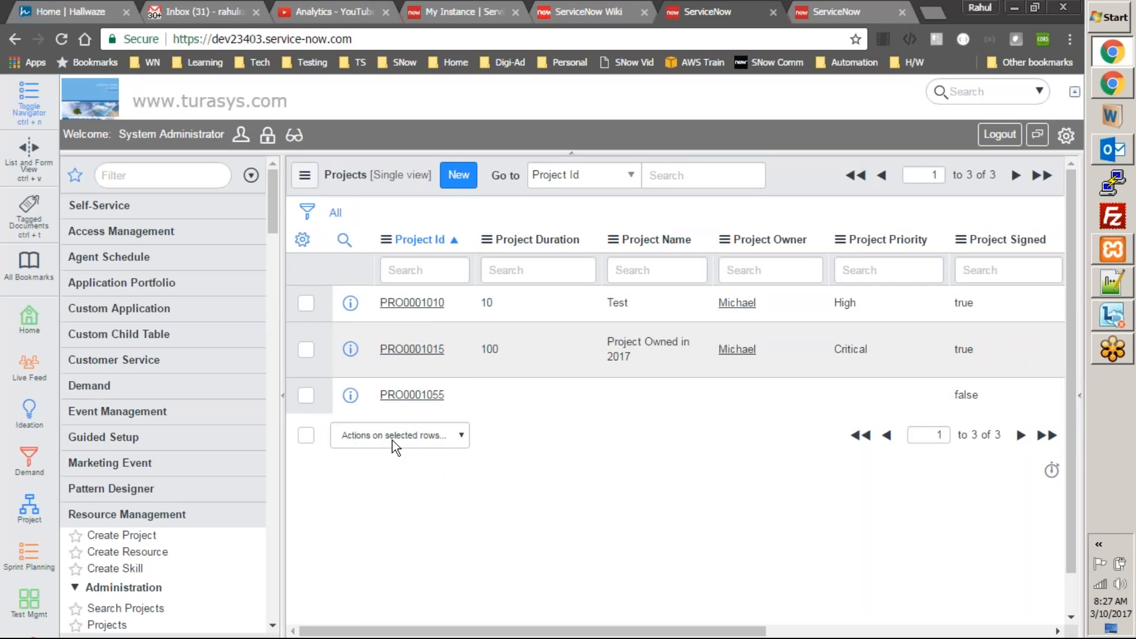
- Examine the Delete, Create Application File and tag options offered as actions on selected rows in the Projects list
click(436, 442)
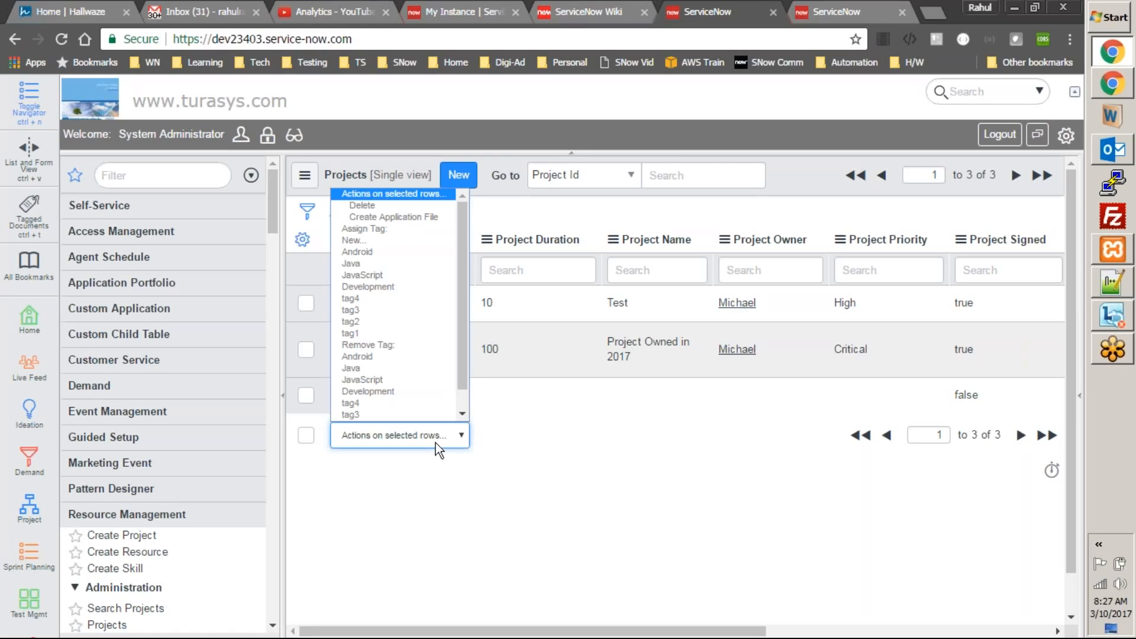
click(597, 499)
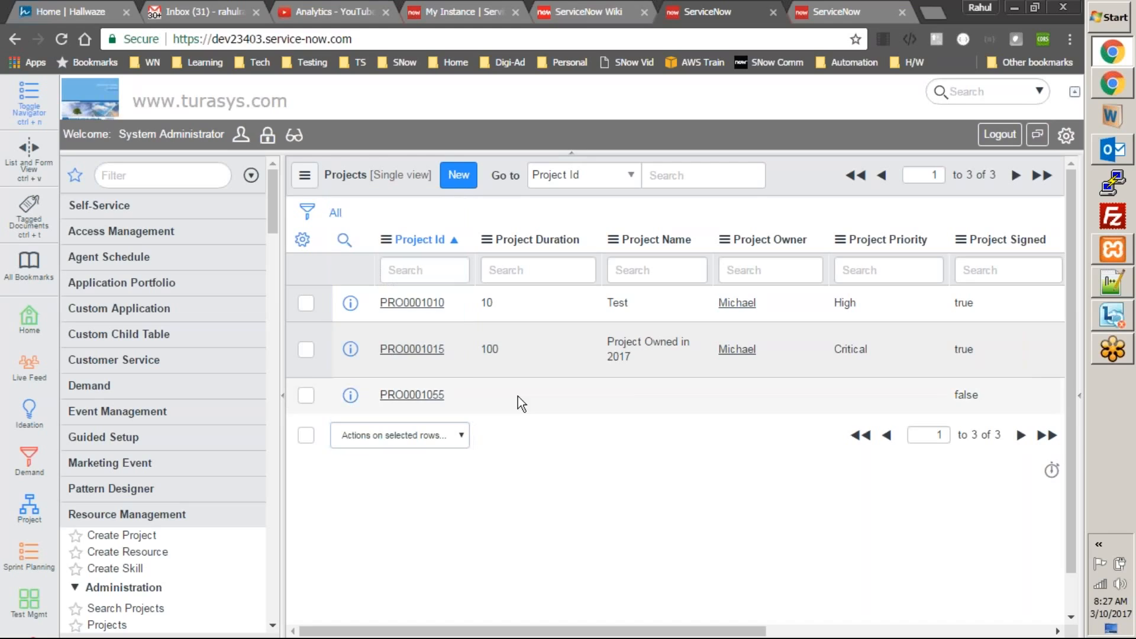
click(434, 442)
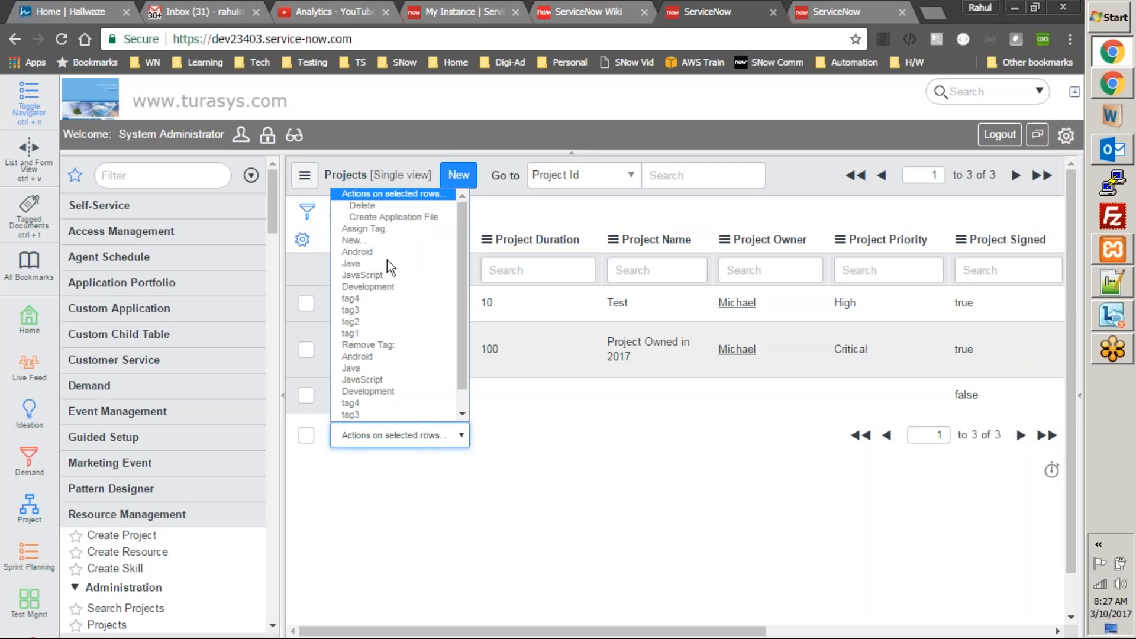
click(651, 505)
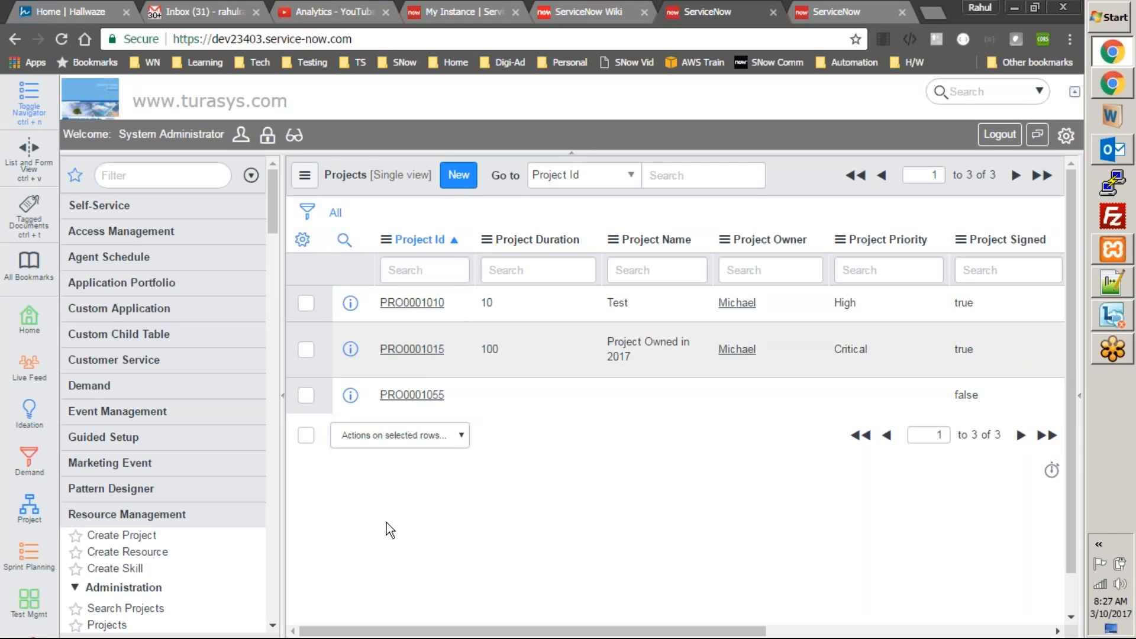
click(449, 443)
click(552, 463)
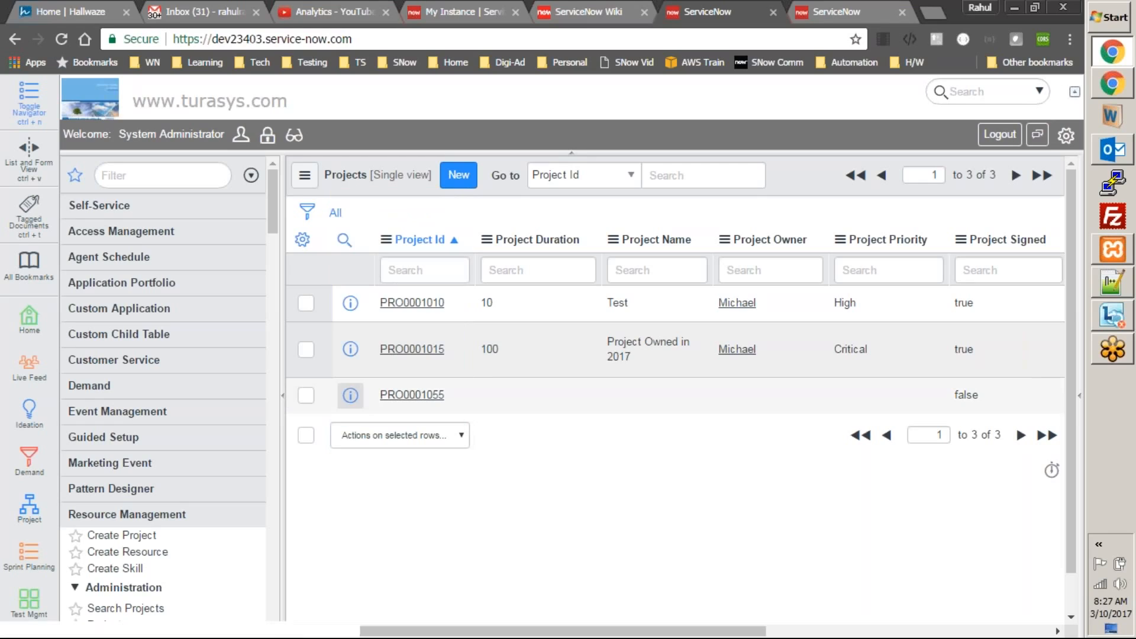
- Select project PRO0001055 and try the Delete action on the selected row
click(305, 395)
click(358, 431)
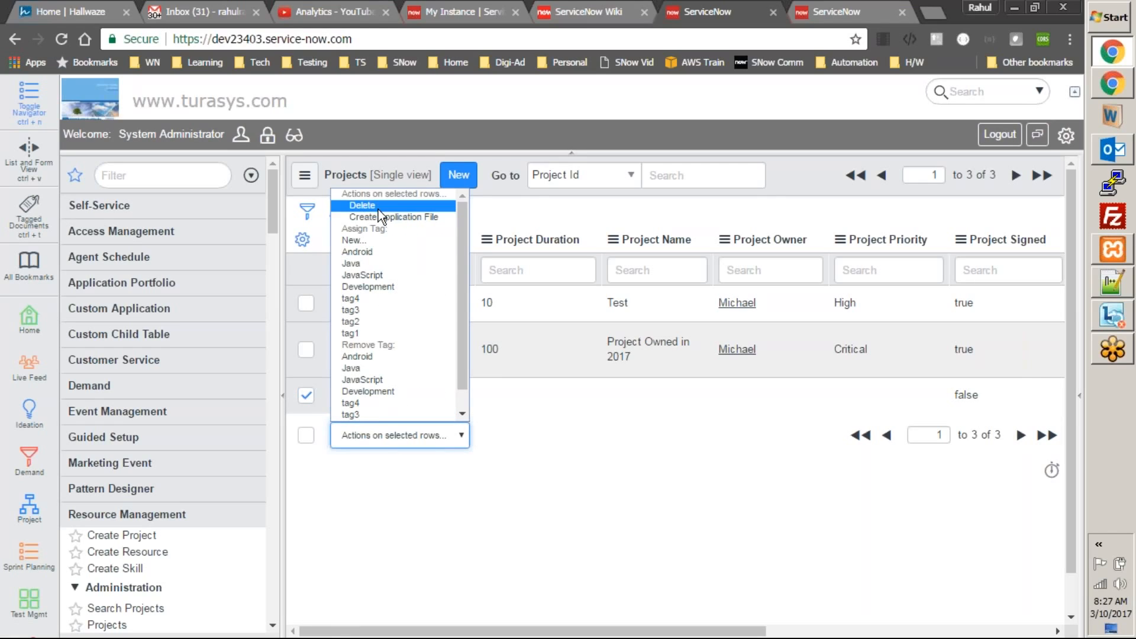
click(381, 207)
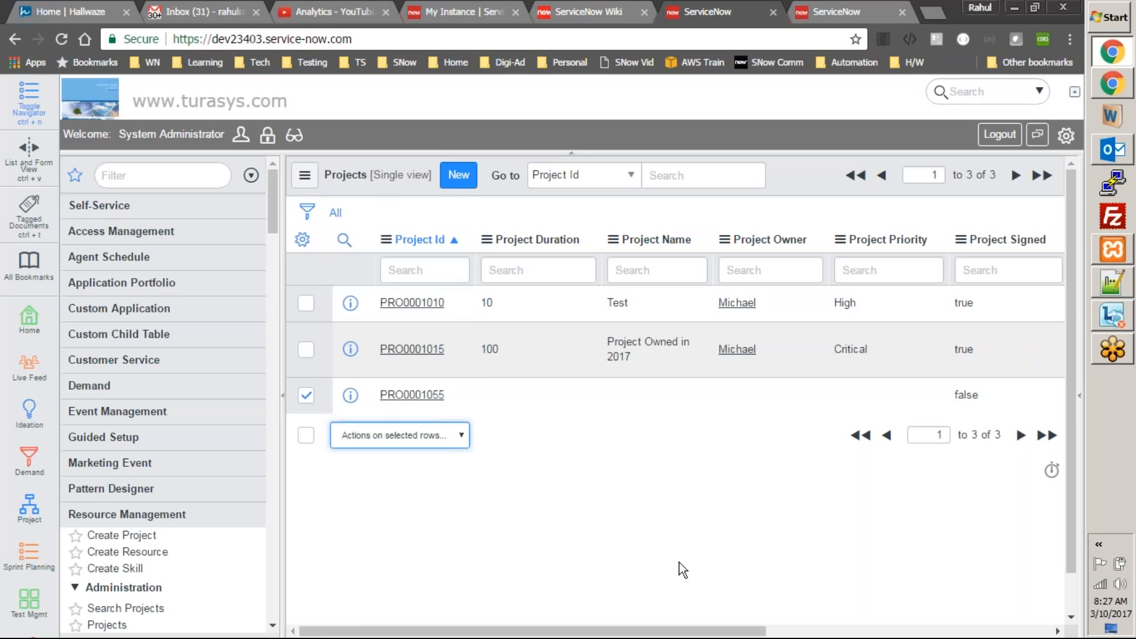
click(411, 440)
click(498, 417)
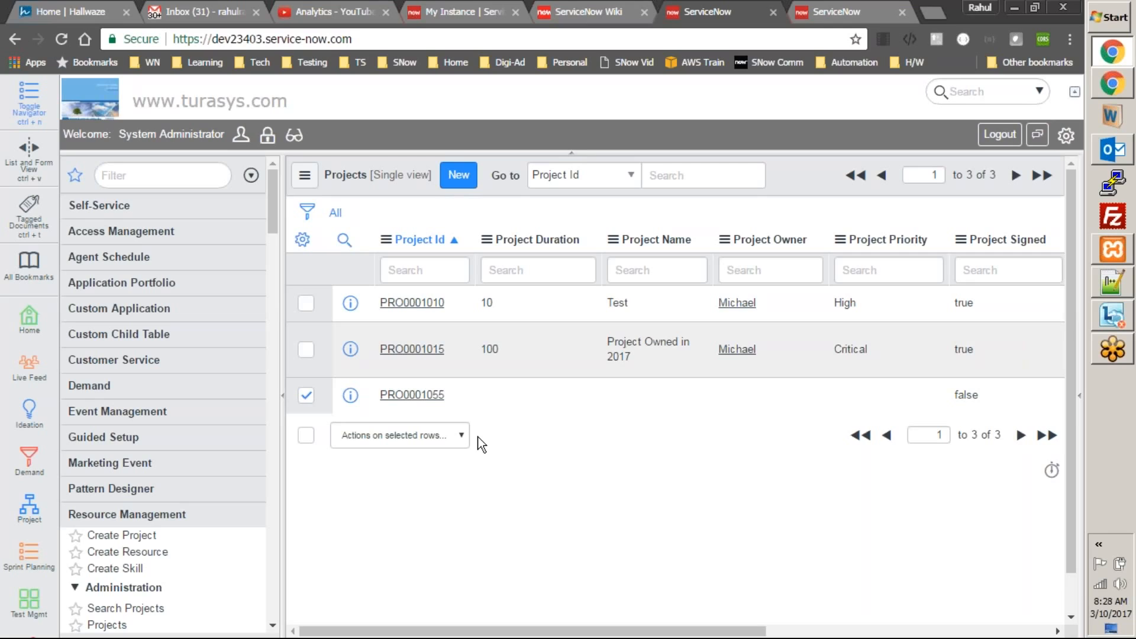
- Search the navigator for "ui actions" and open the UI Actions list under System Definition
click(166, 173)
text(ui )
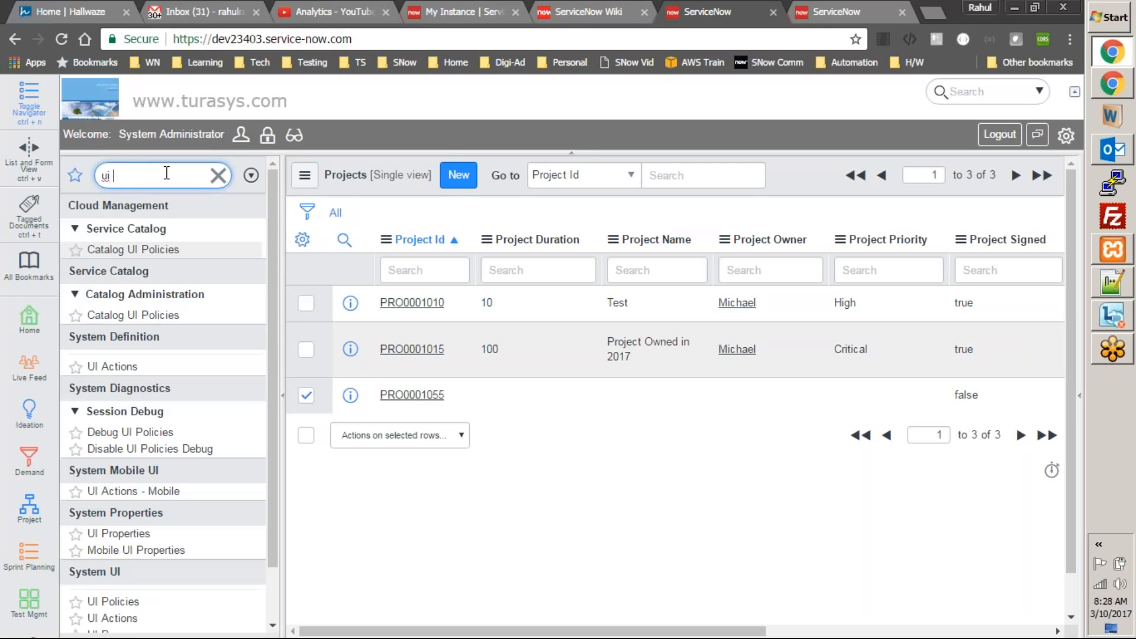
text(actions)
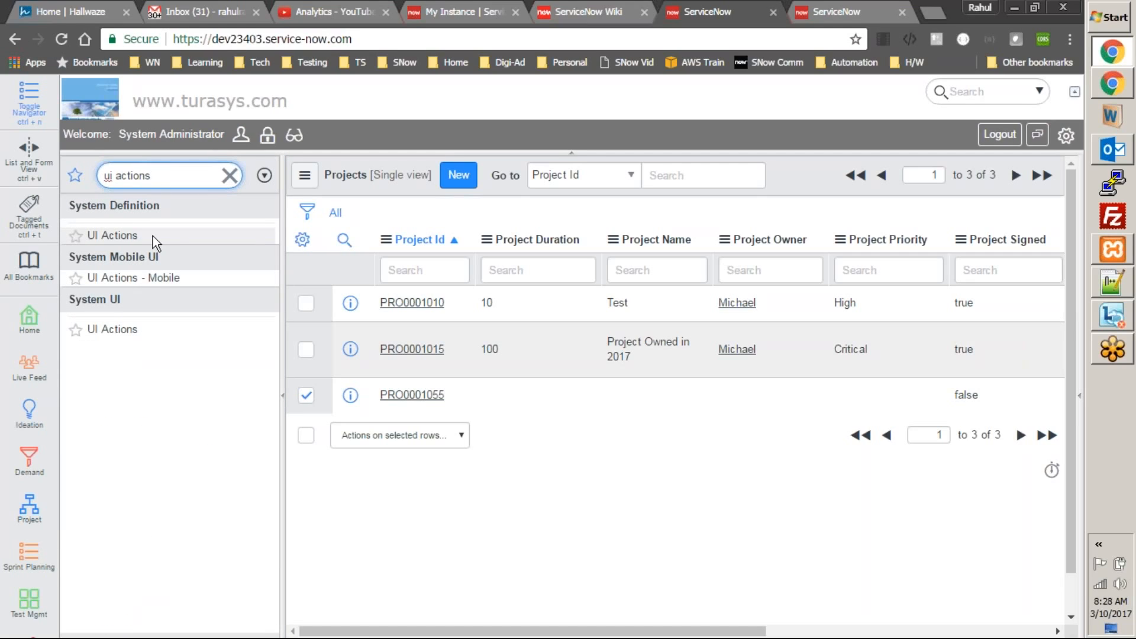
click(121, 236)
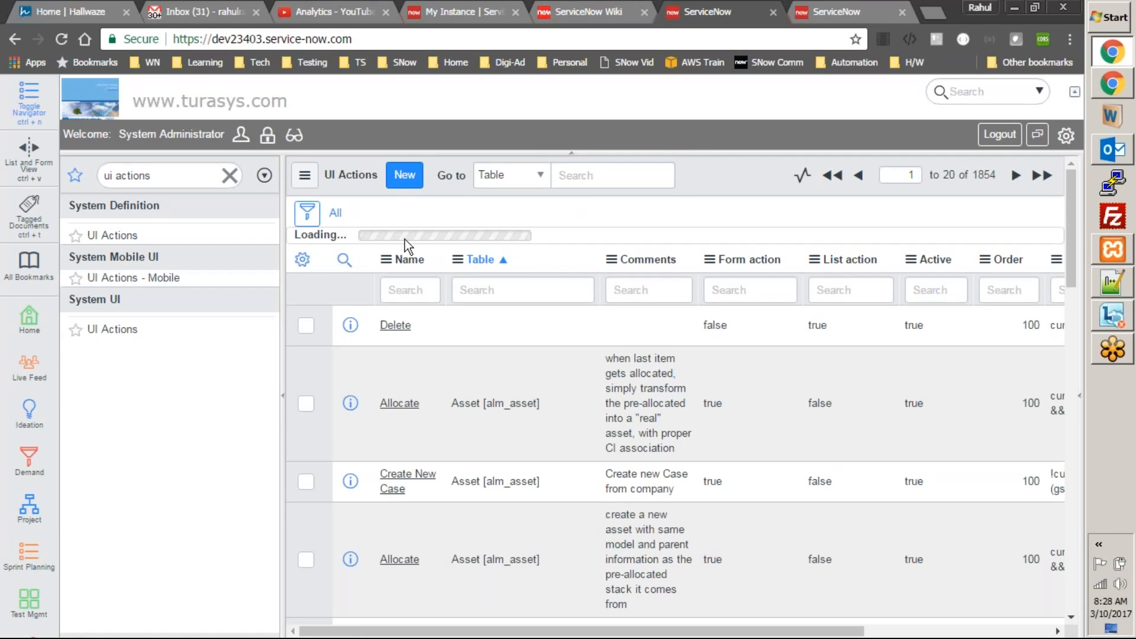
- Set the UI Actions list filter to the condition Table is global
text(table)
click(431, 346)
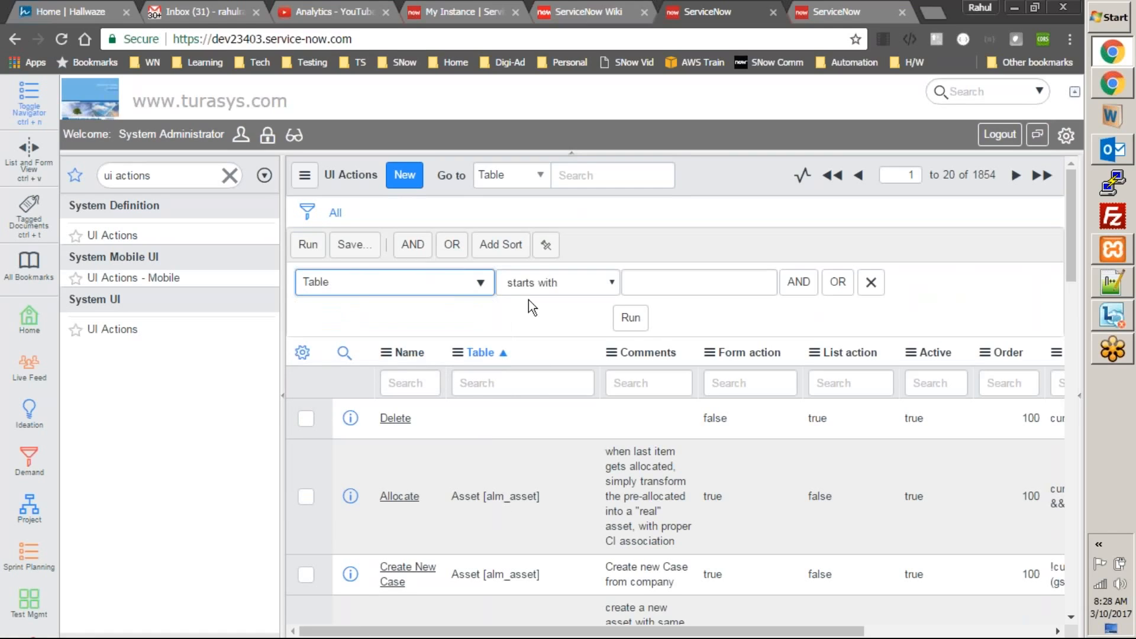
click(538, 287)
click(551, 354)
click(663, 282)
text(global)
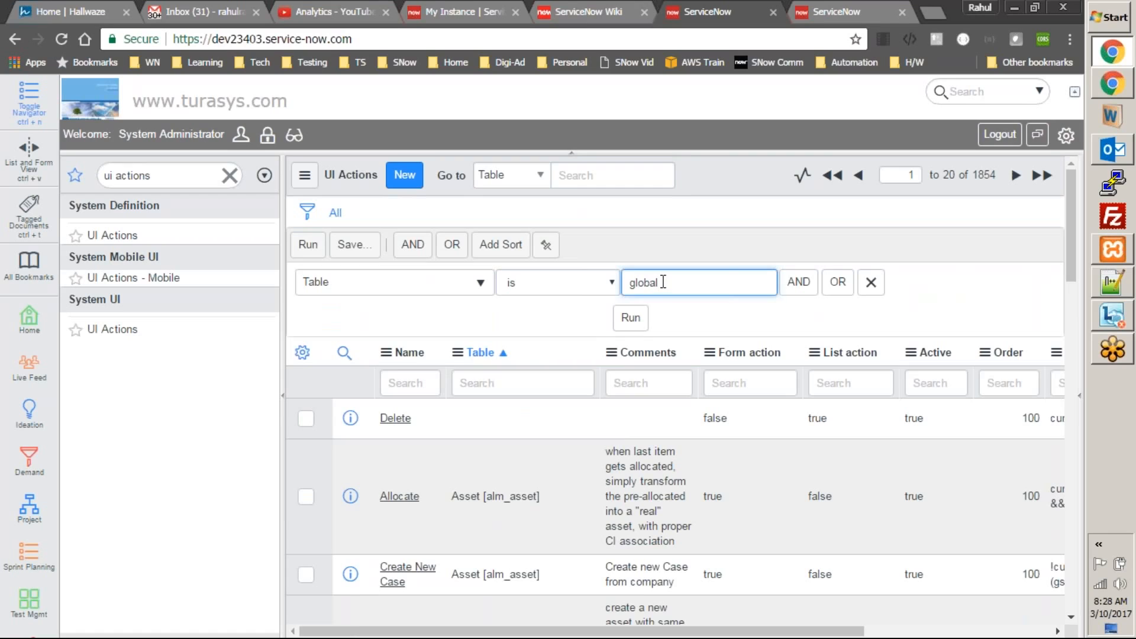
- Try narrowing the filter with the condition Action name is delete, and return to the global table condition alone
click(798, 282)
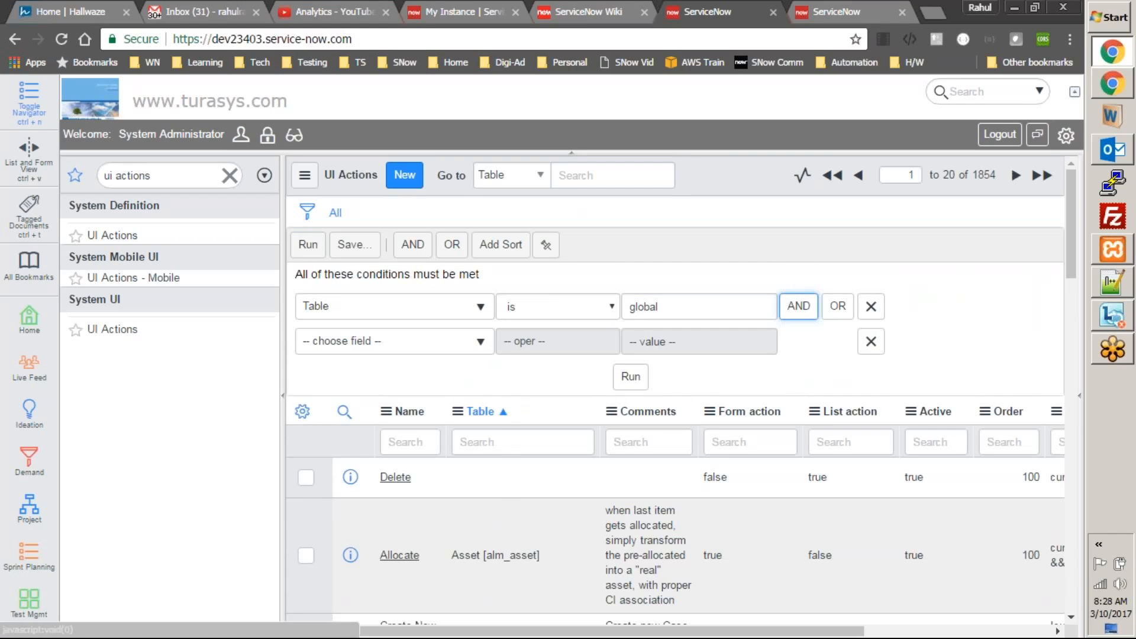
click(394, 341)
text(name)
key(Return)
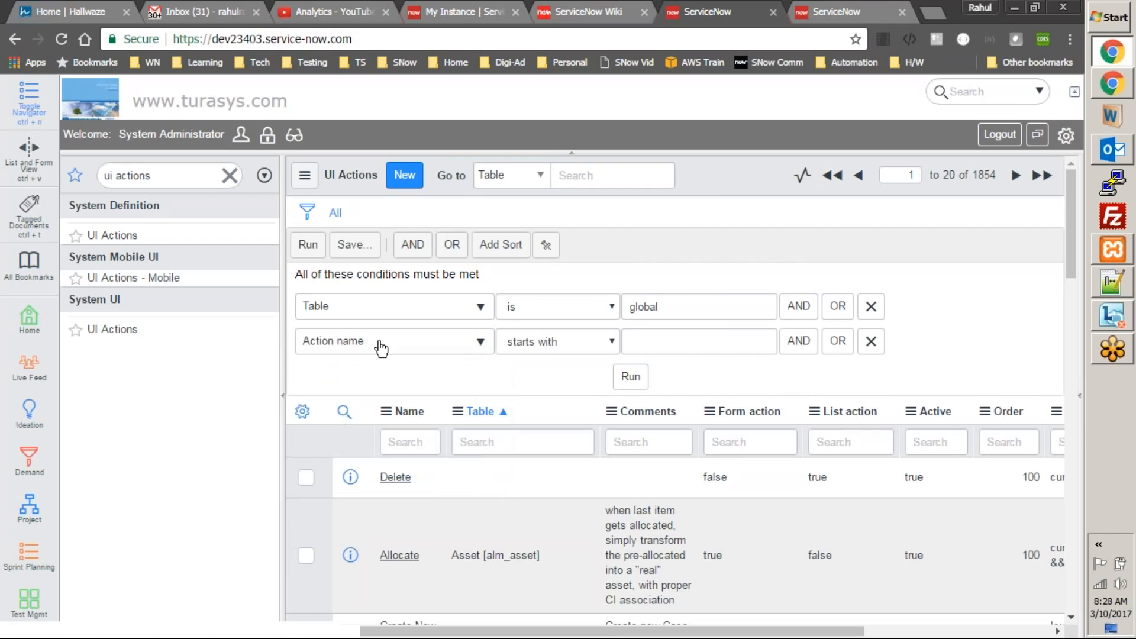
click(545, 342)
click(521, 415)
click(704, 340)
text(delete)
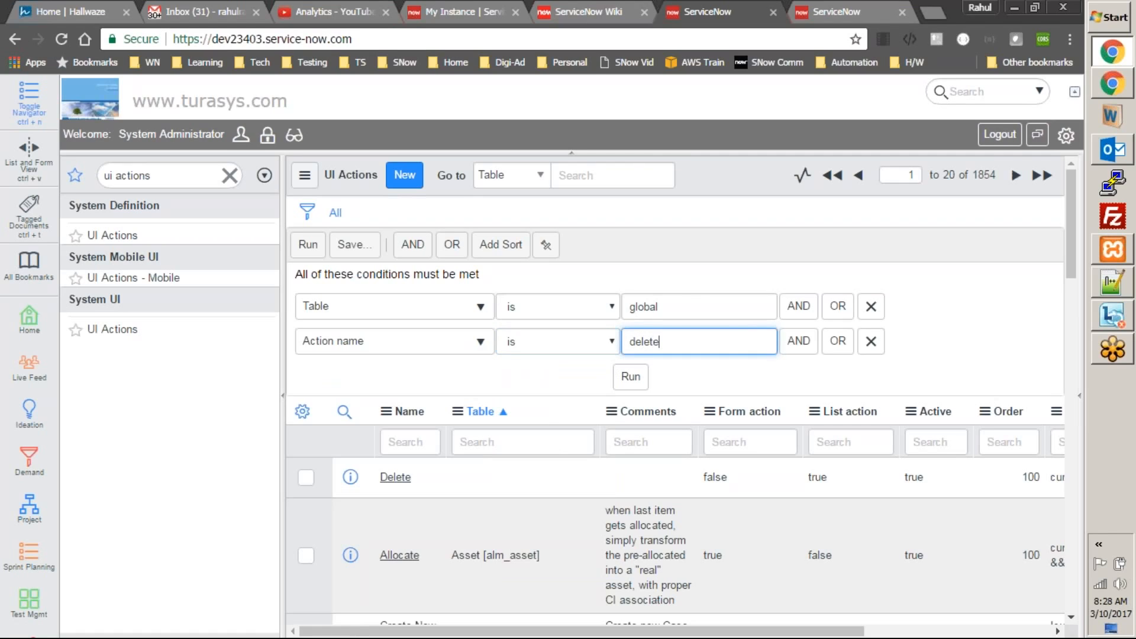
click(634, 377)
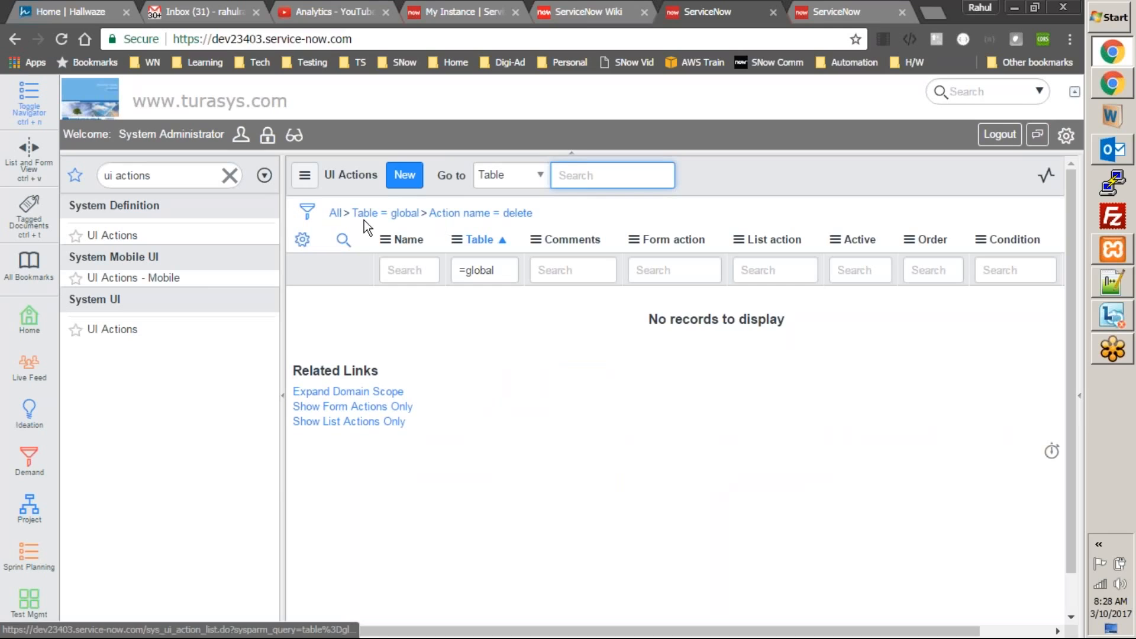
click(410, 216)
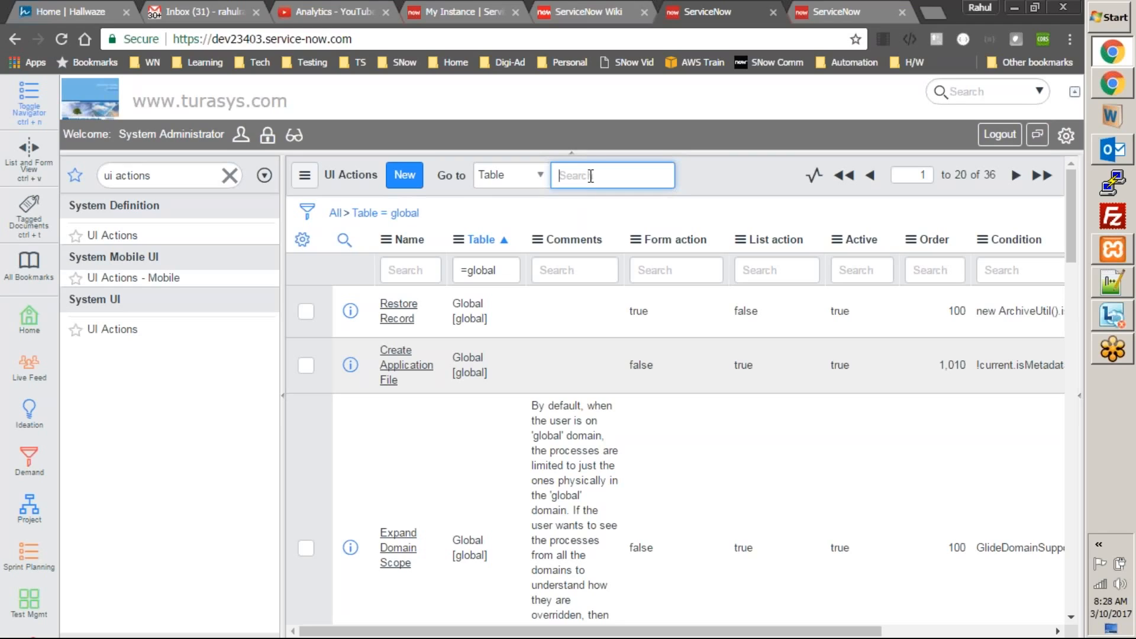
- Try searching the Table column for Delete within the global UI actions, and restore the Table = global filter
text(%%global)
key(Return)
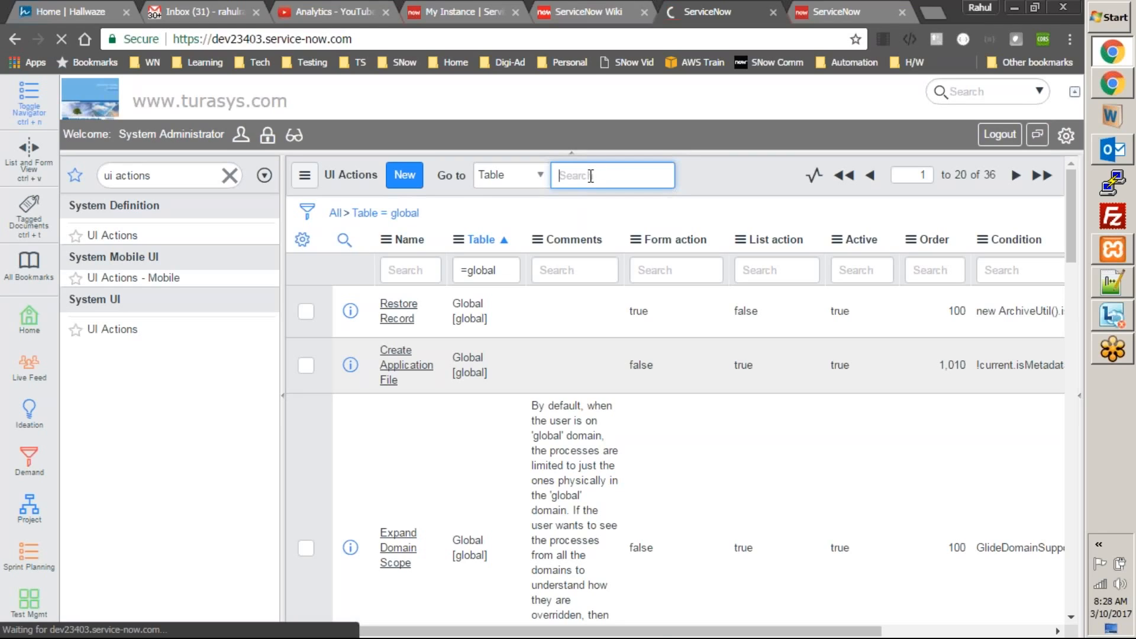
click(380, 212)
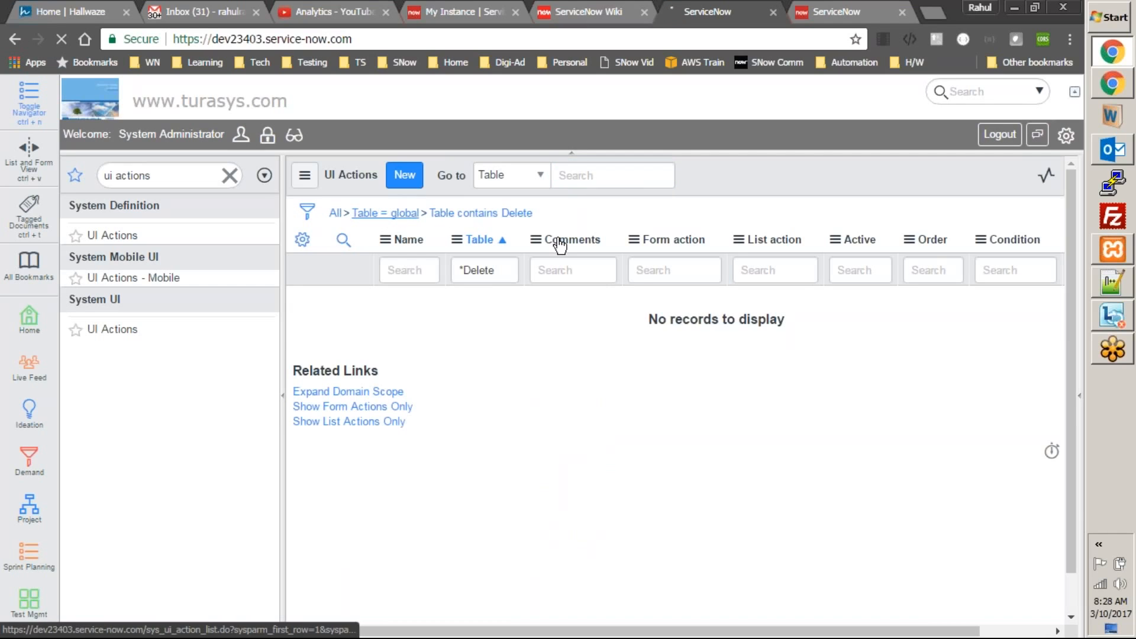
- Review the global UI actions and compare the form and list versions of Delete
scroll(559, 355, down, 8)
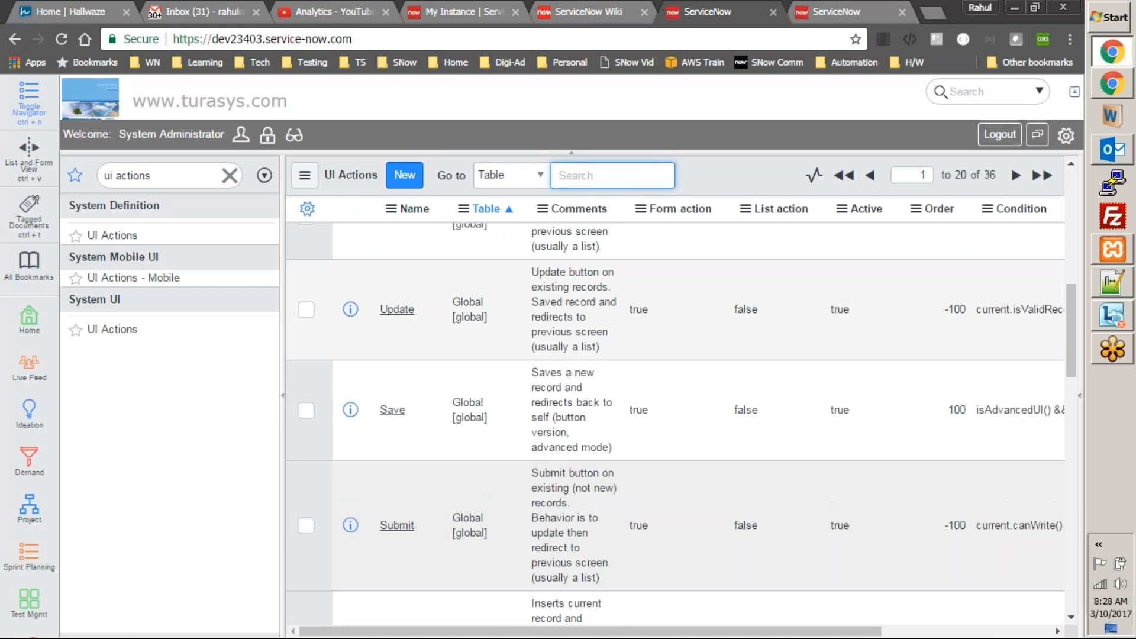
scroll(675, 423, down, 10)
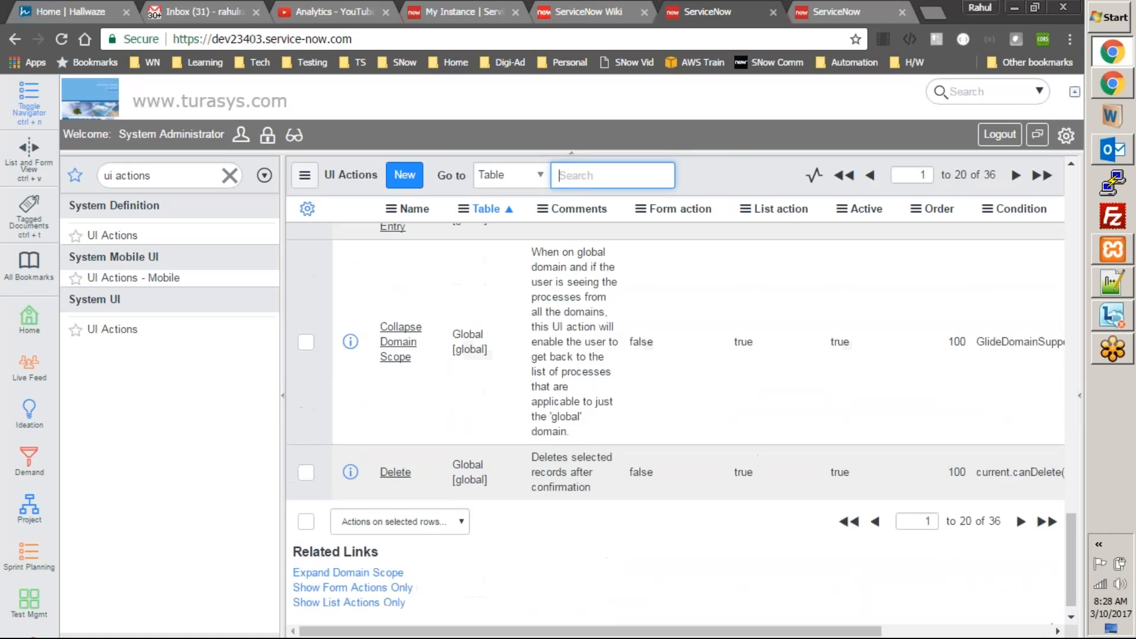
scroll(390, 355, up, 4)
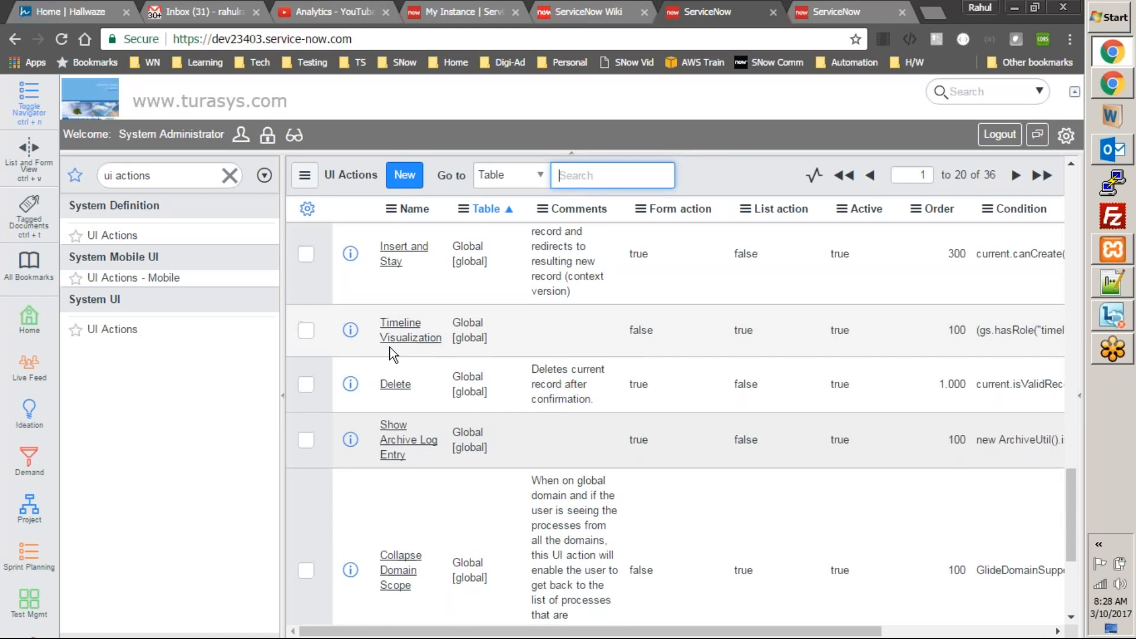
scroll(390, 353, up, 2)
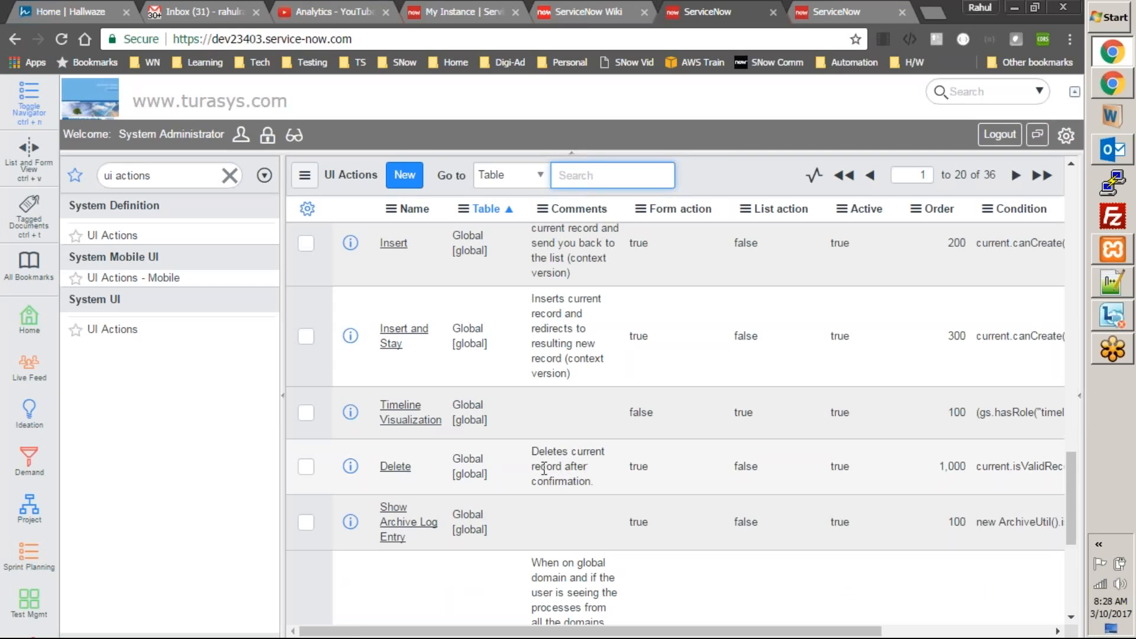
scroll(503, 477, up, 5)
scroll(516, 472, up, 3)
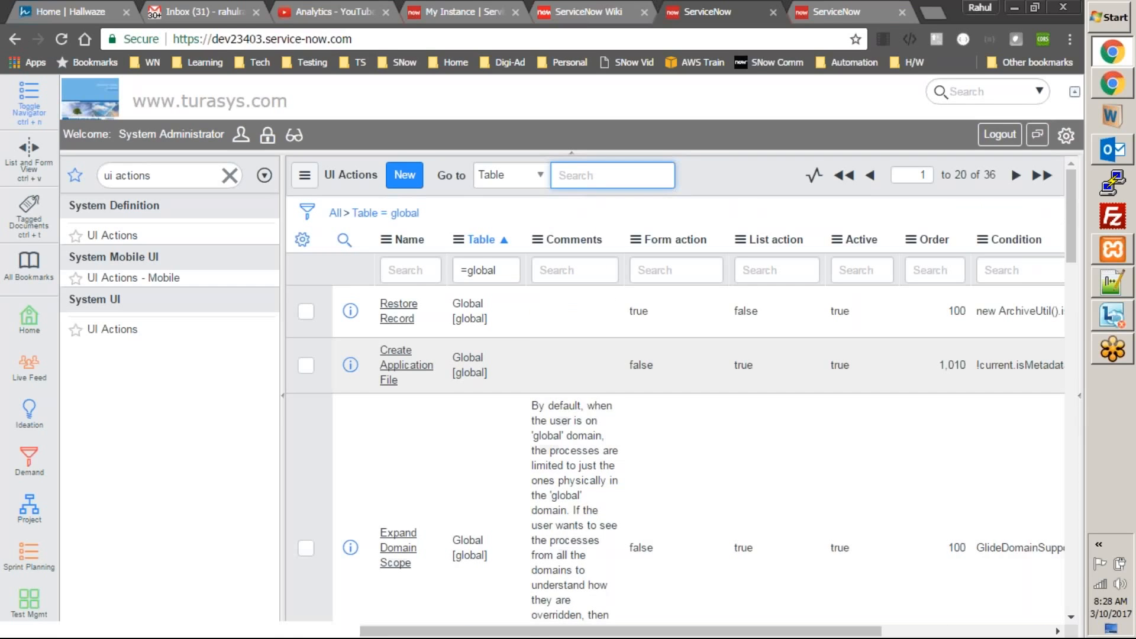
scroll(413, 461, down, 10)
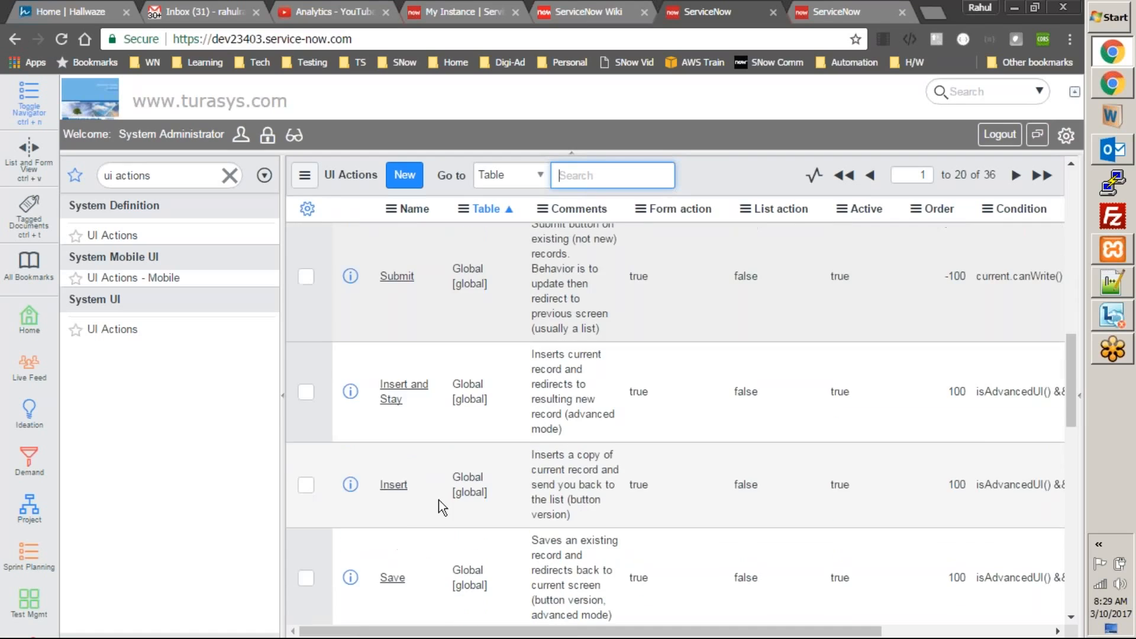
scroll(403, 502, down, 7)
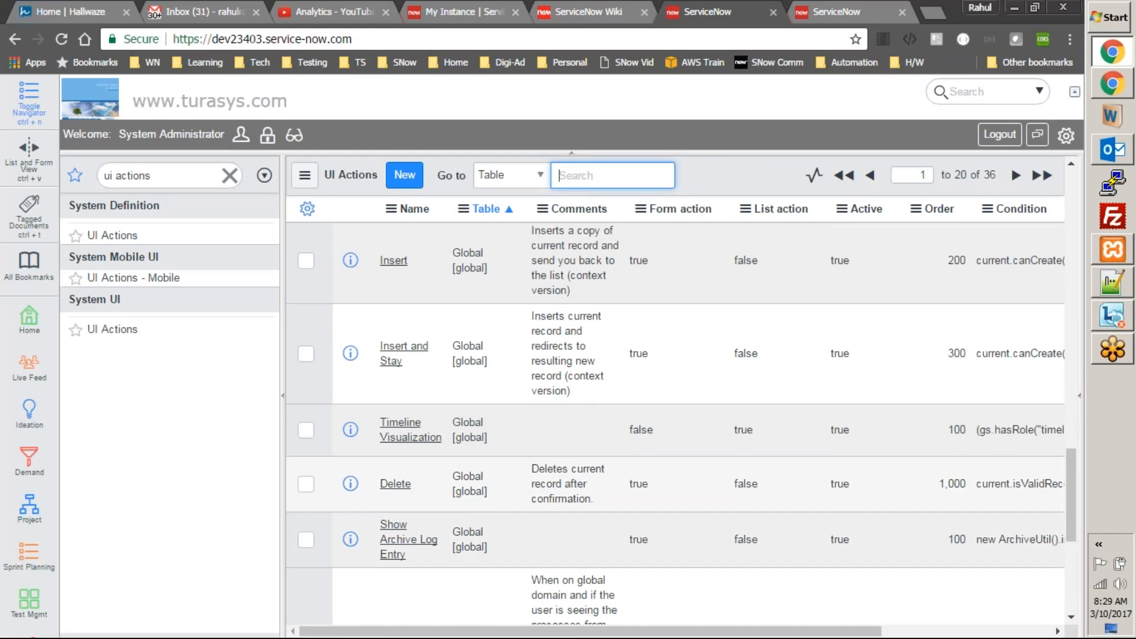
- Open the global form-button Delete UI action and switch the current application from Resource Management to Global
click(387, 486)
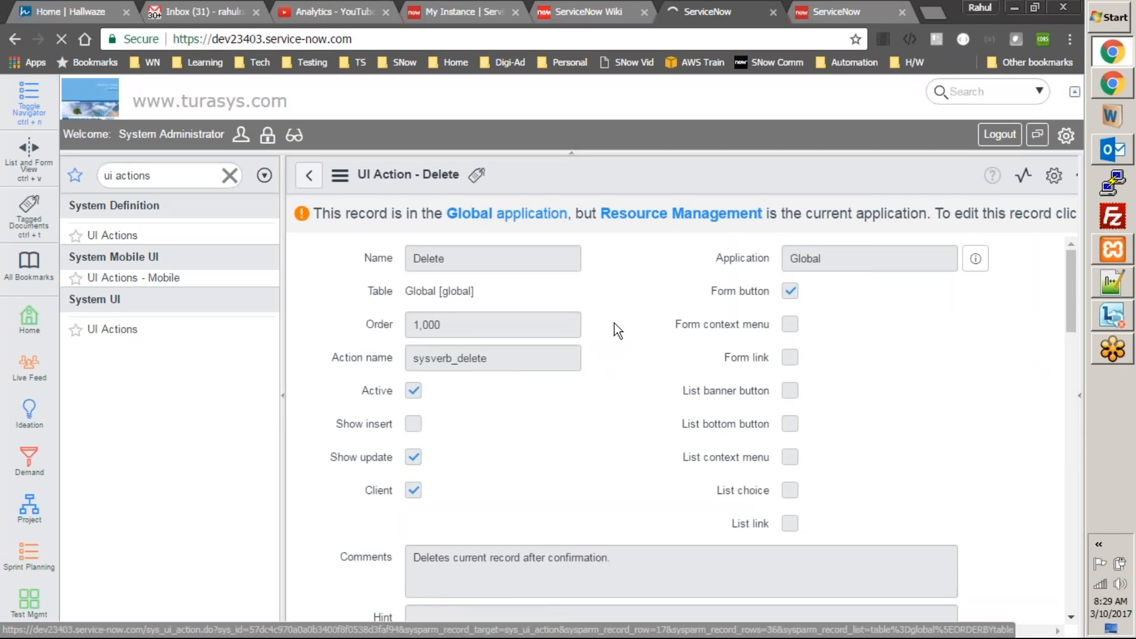
click(1065, 135)
drag(1058, 250, 1061, 413)
click(922, 442)
scroll(838, 177, up, 1)
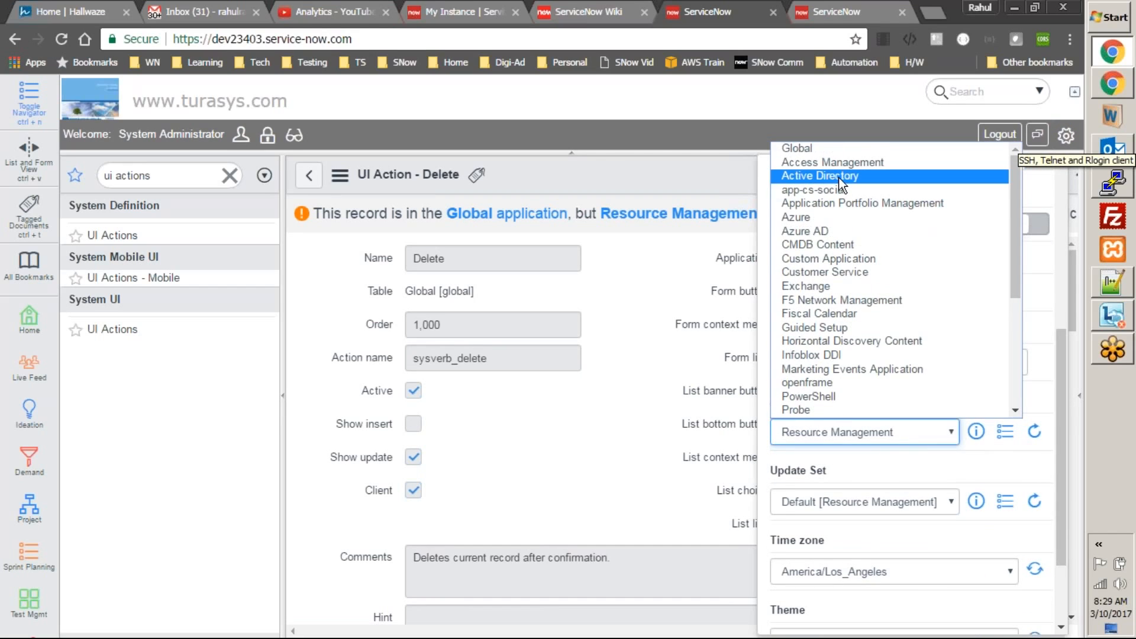
click(852, 148)
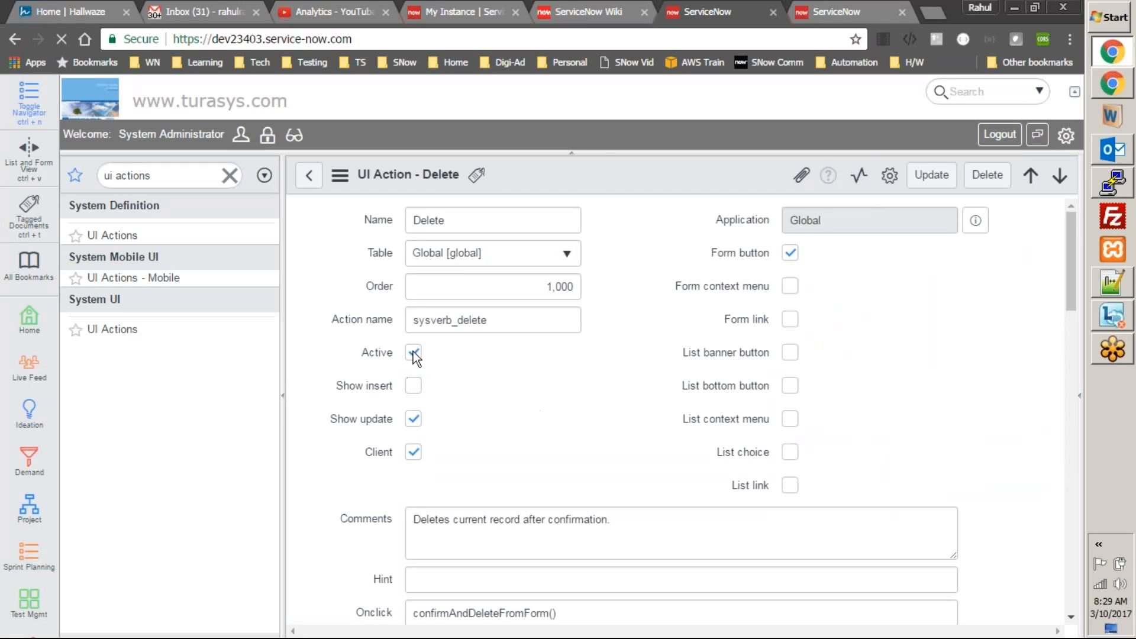
- Try toggling the Delete UI action's Active option and return to the UI Actions list without updating
click(413, 353)
click(309, 177)
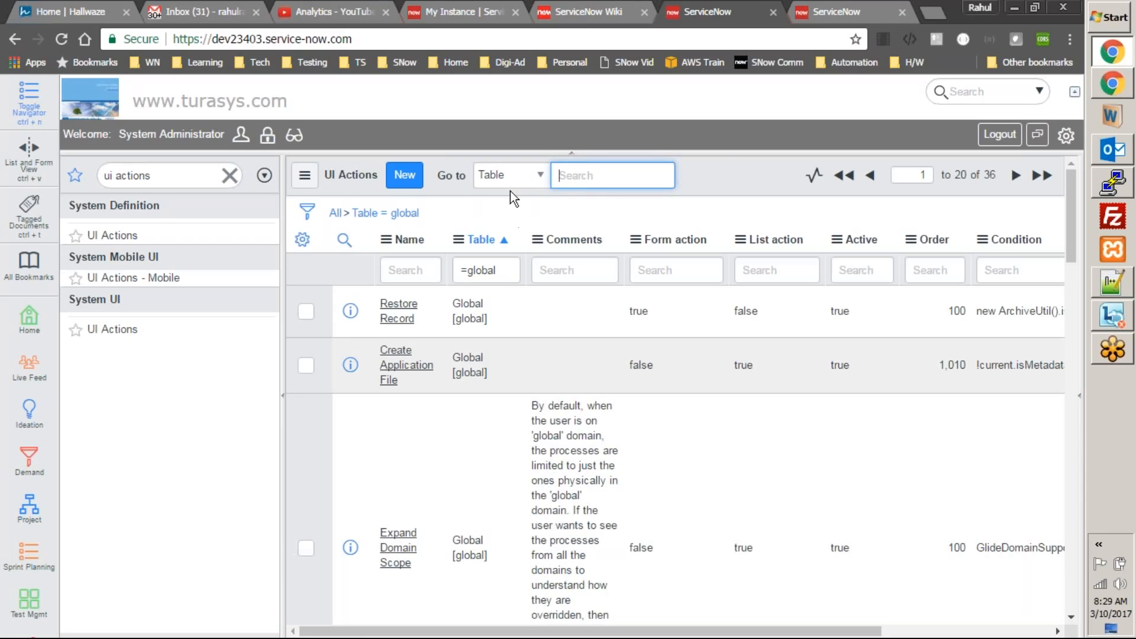
- Add a second filter condition on the Name field to the UI Actions list alongside Table is global
click(307, 211)
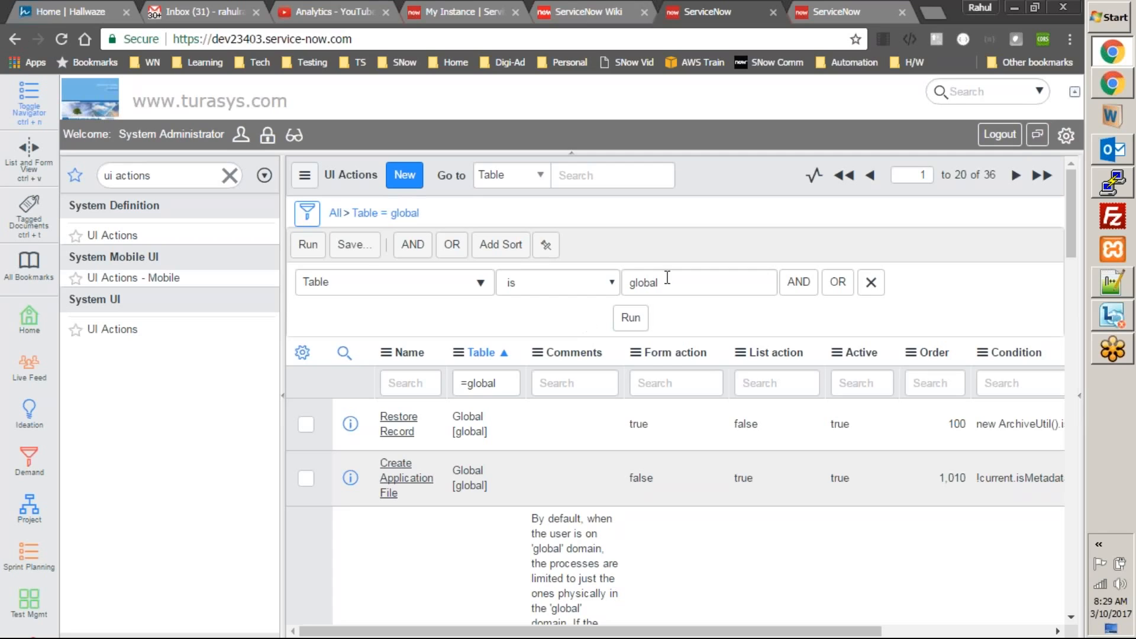
click(803, 289)
click(398, 354)
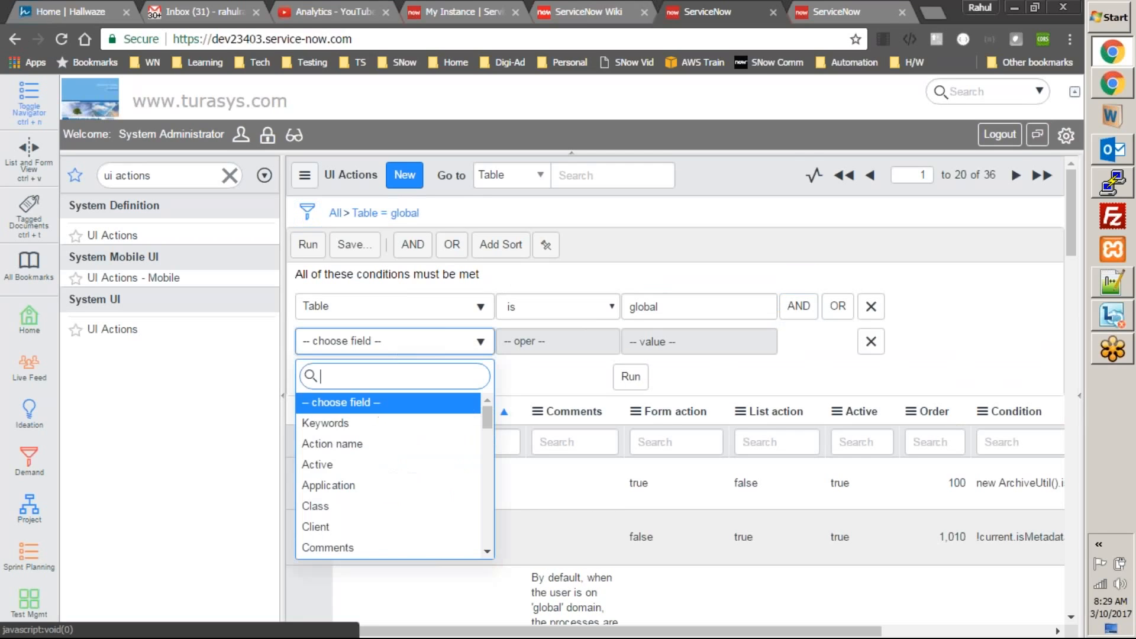
text(name)
key(Return)
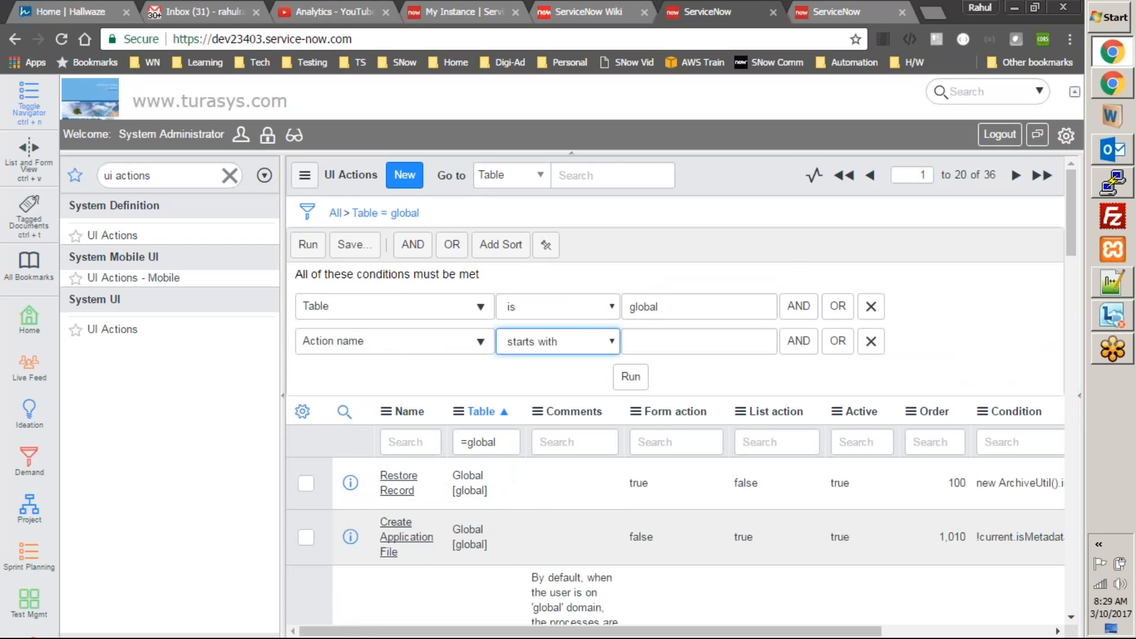
click(414, 346)
scroll(353, 524, down, 2)
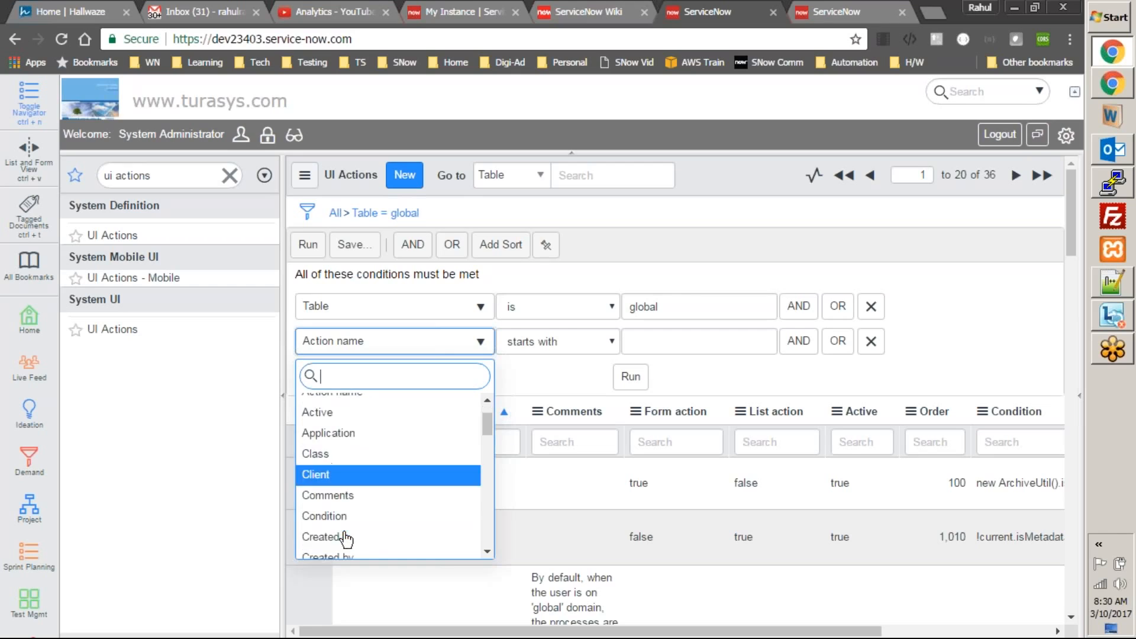
scroll(362, 500, up, 2)
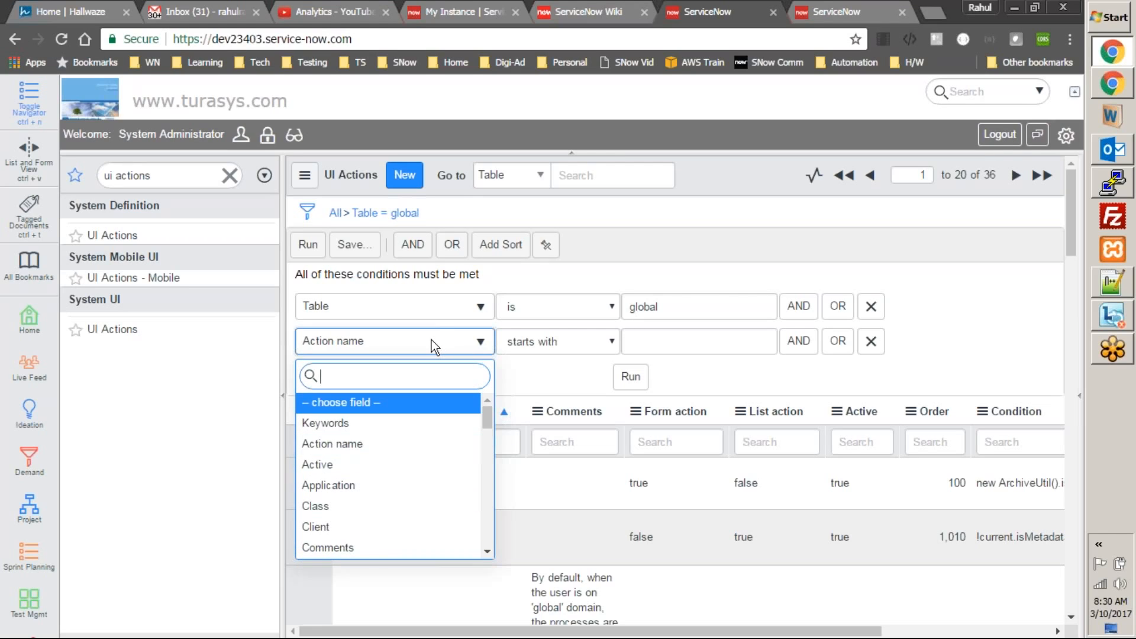
text(nam)
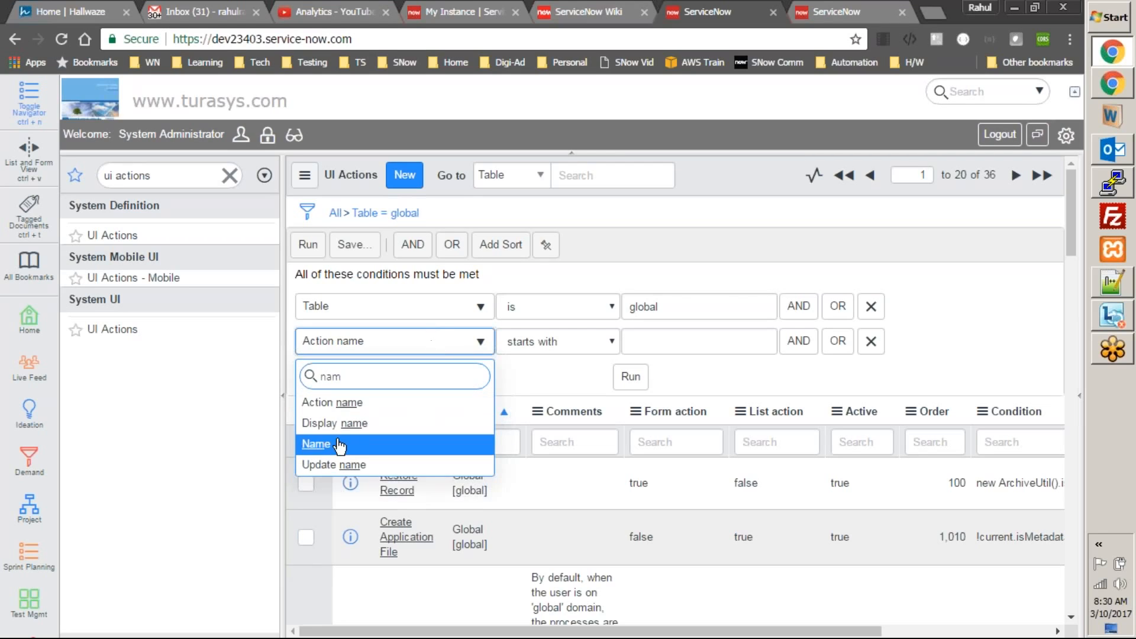
click(339, 445)
- Set the Name condition to contains "delete" and run the filter
click(545, 351)
click(525, 417)
click(659, 345)
text(delete)
click(570, 348)
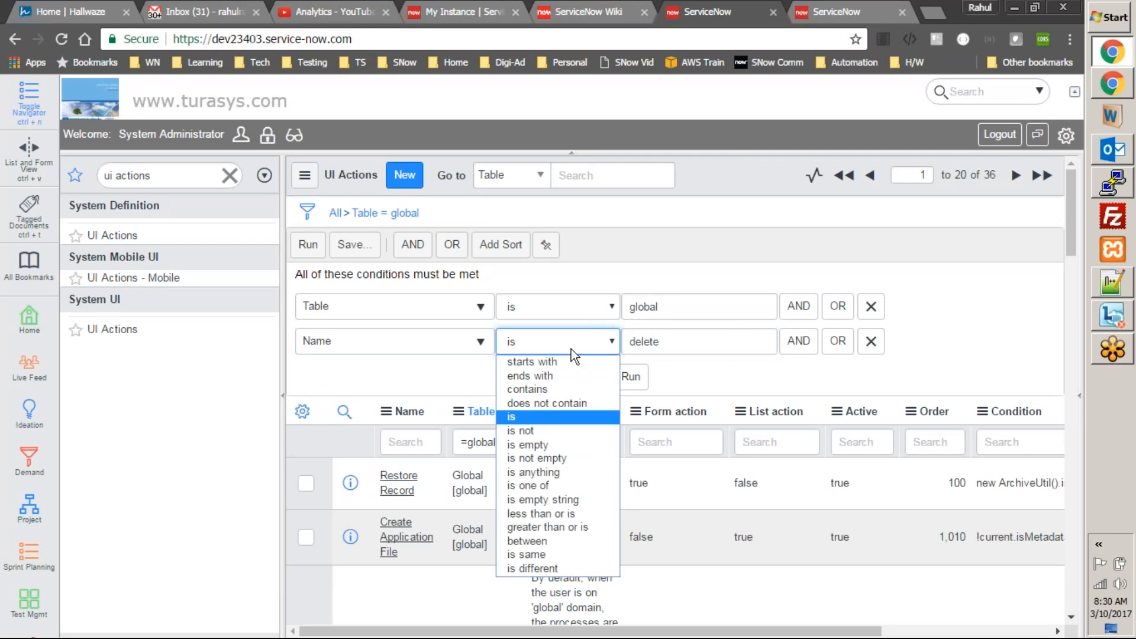
click(535, 389)
click(637, 383)
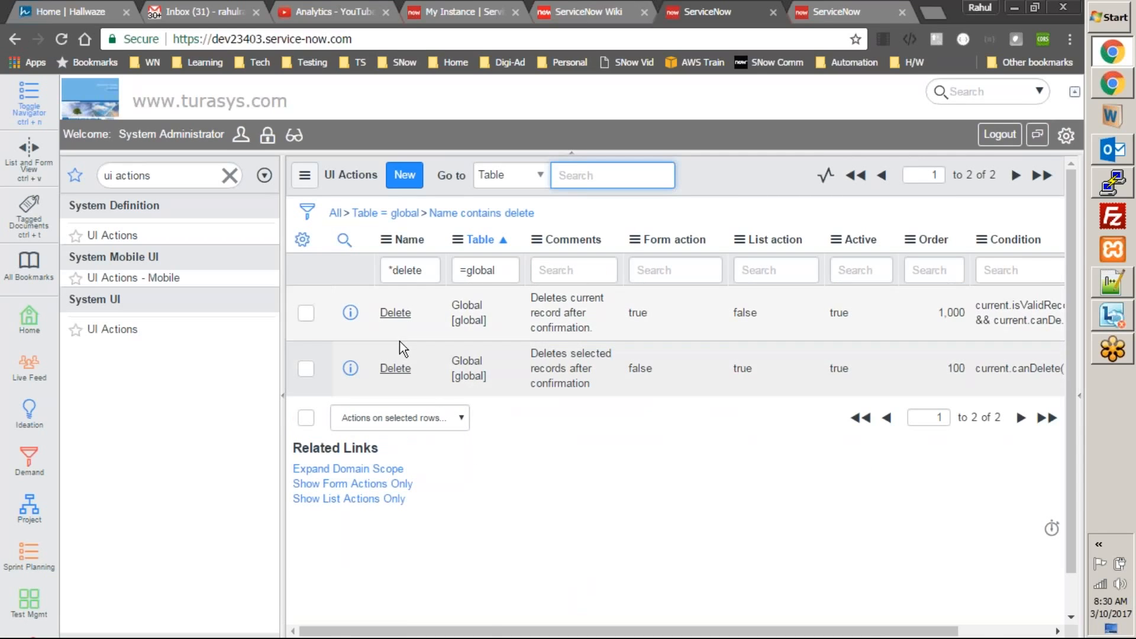
- Open the global list-action version of Delete and examine its list choice setting, Onclick, Condition and Script
drag(483, 631, 578, 631)
drag(724, 637, 400, 560)
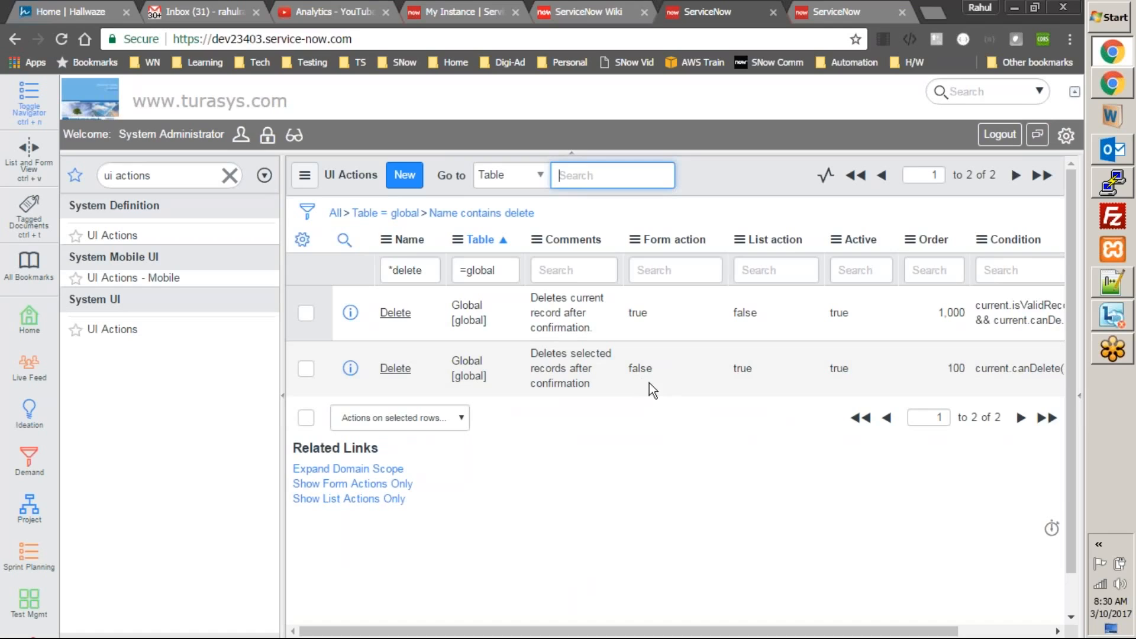
click(395, 369)
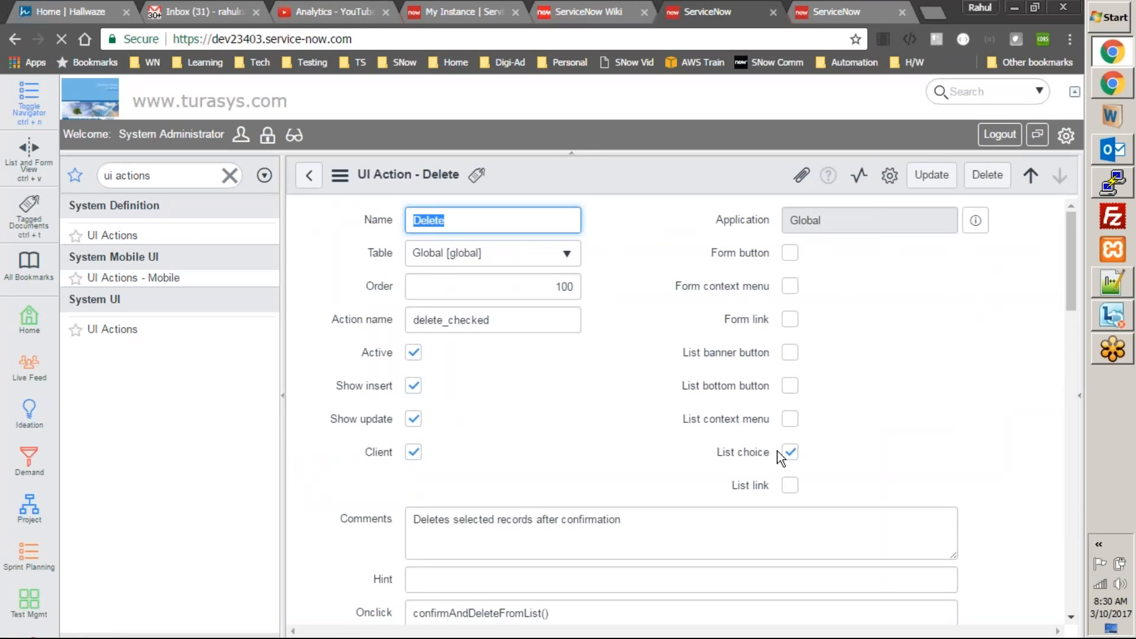
scroll(1071, 268, down, 1)
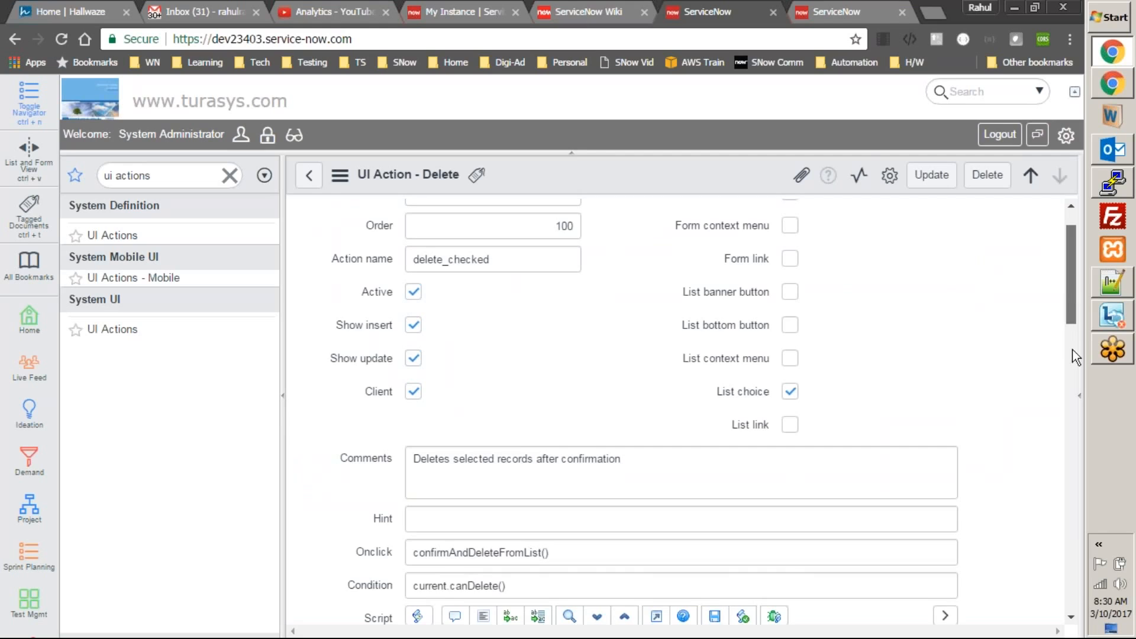
scroll(1071, 287, up, 1)
drag(1070, 290, 1071, 406)
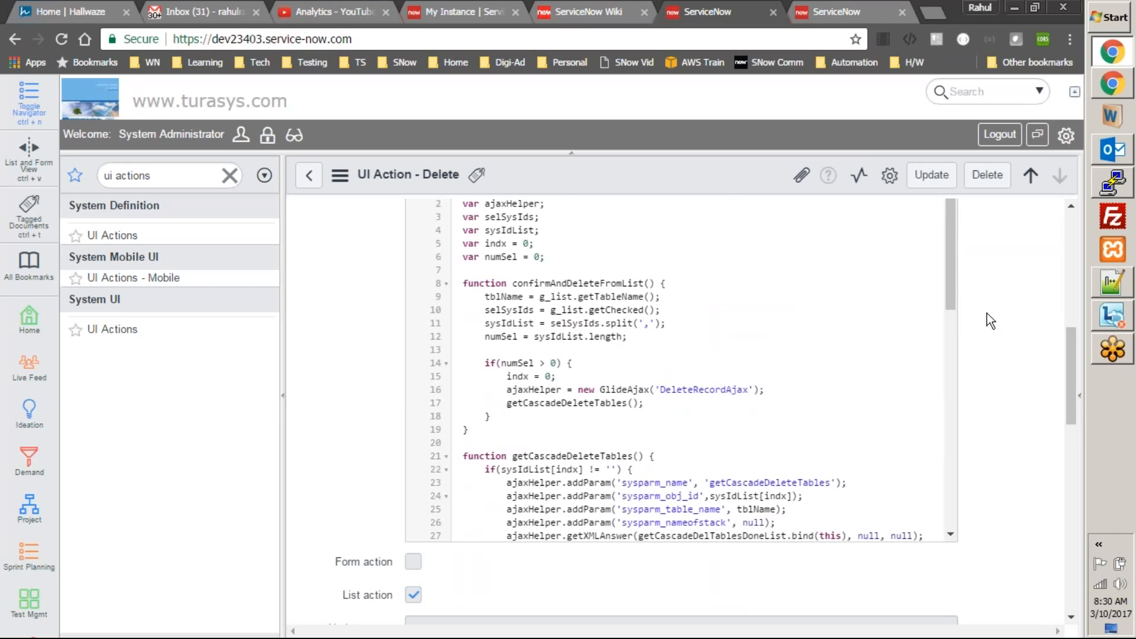
drag(953, 283, 943, 246)
drag(1069, 367, 1071, 318)
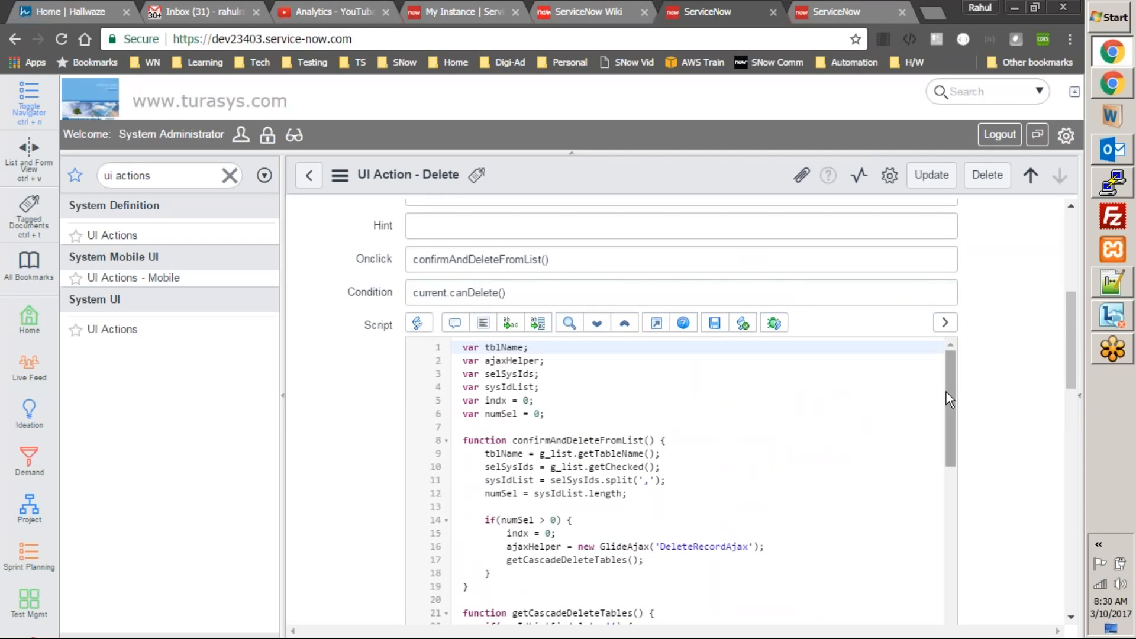
click(627, 420)
key(Return)
key(Return)
text(curt)
text(ent.)
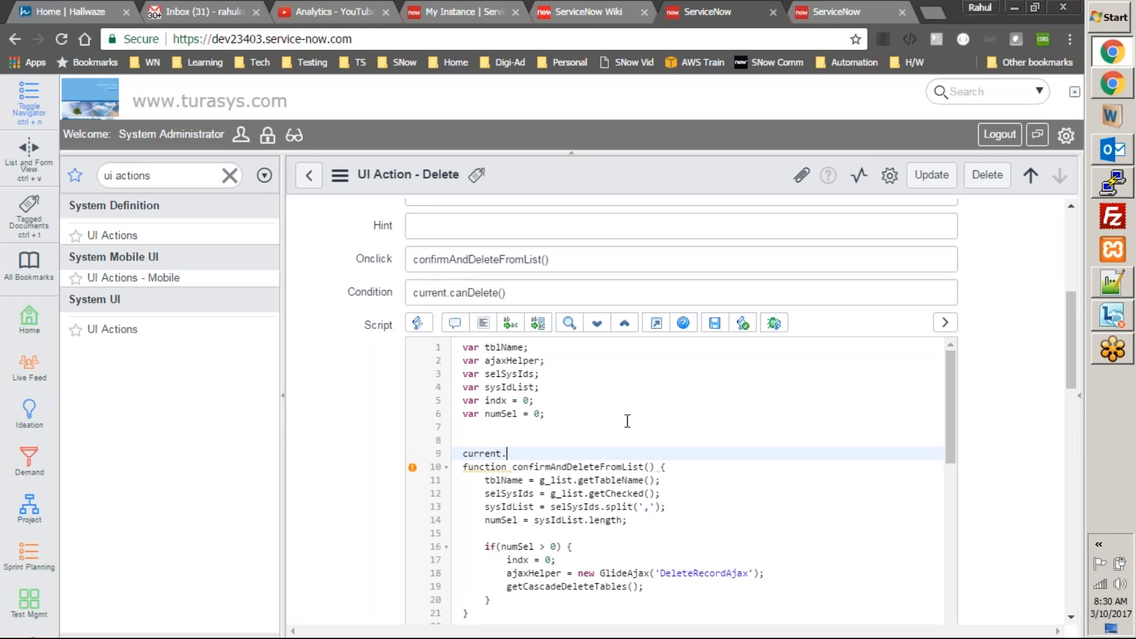
text(ge)
key(shift+Home)
key(BackSpace)
- Switch to the ServiceNow Wiki, search for tablename and gettablename, and open the community result on current.getTableName()
click(595, 12)
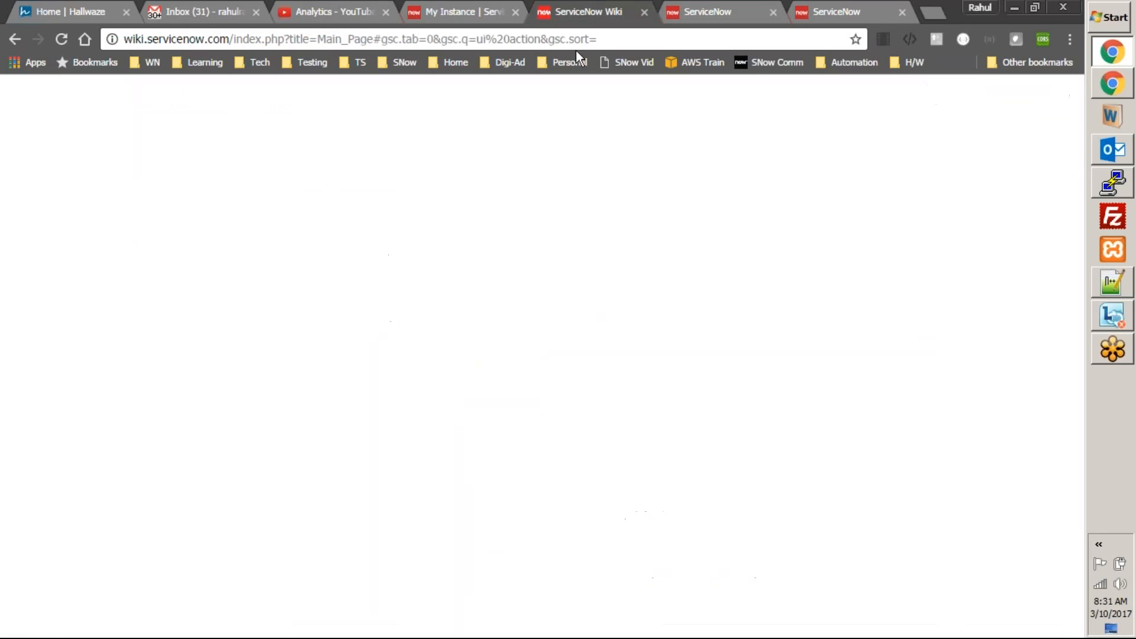
triple_click(902, 134)
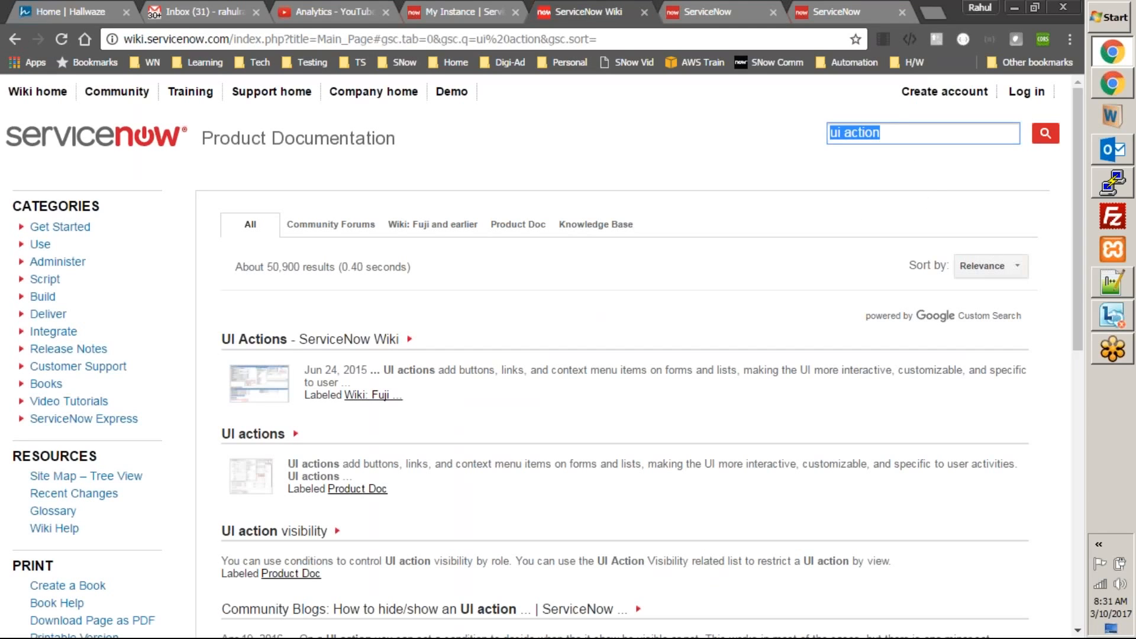
text(tablename)
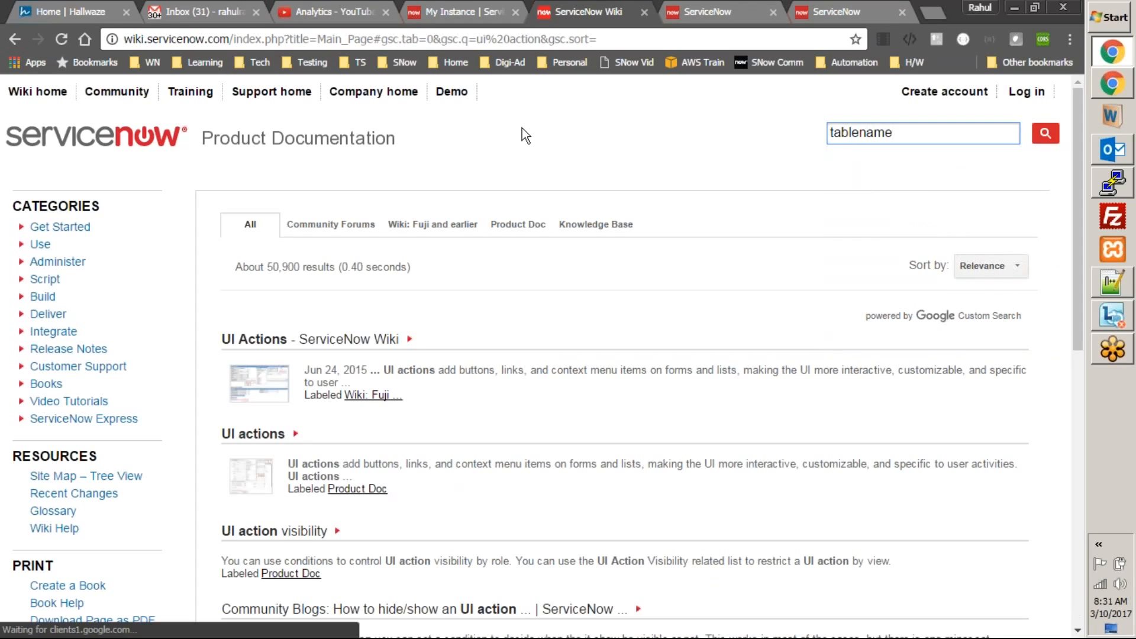
key(Return)
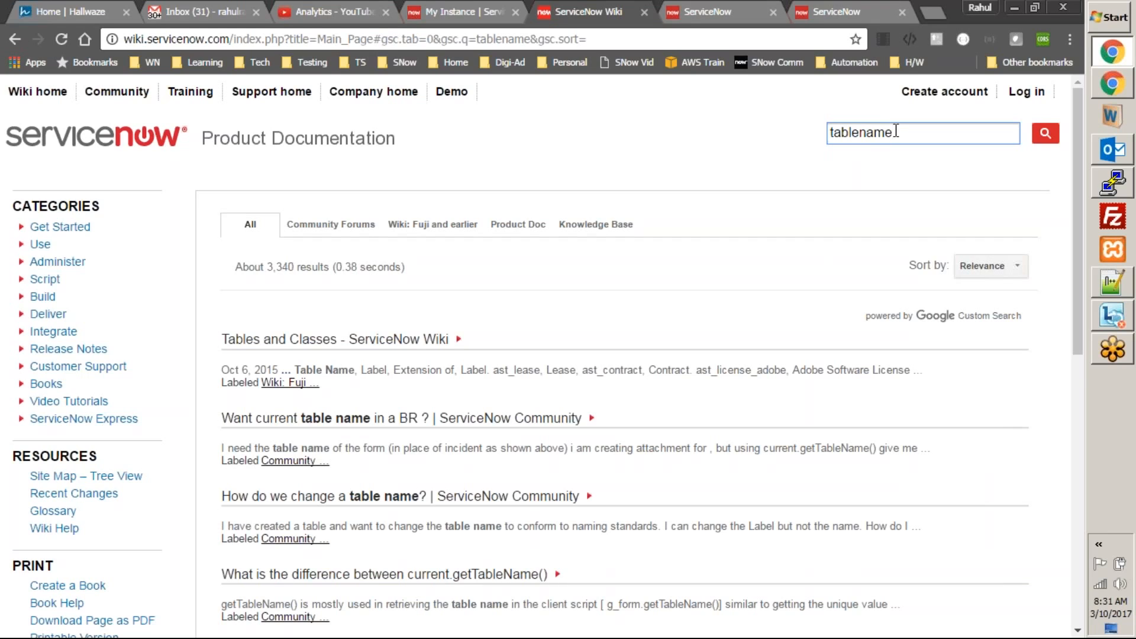
key(Home)
text(get)
key(Return)
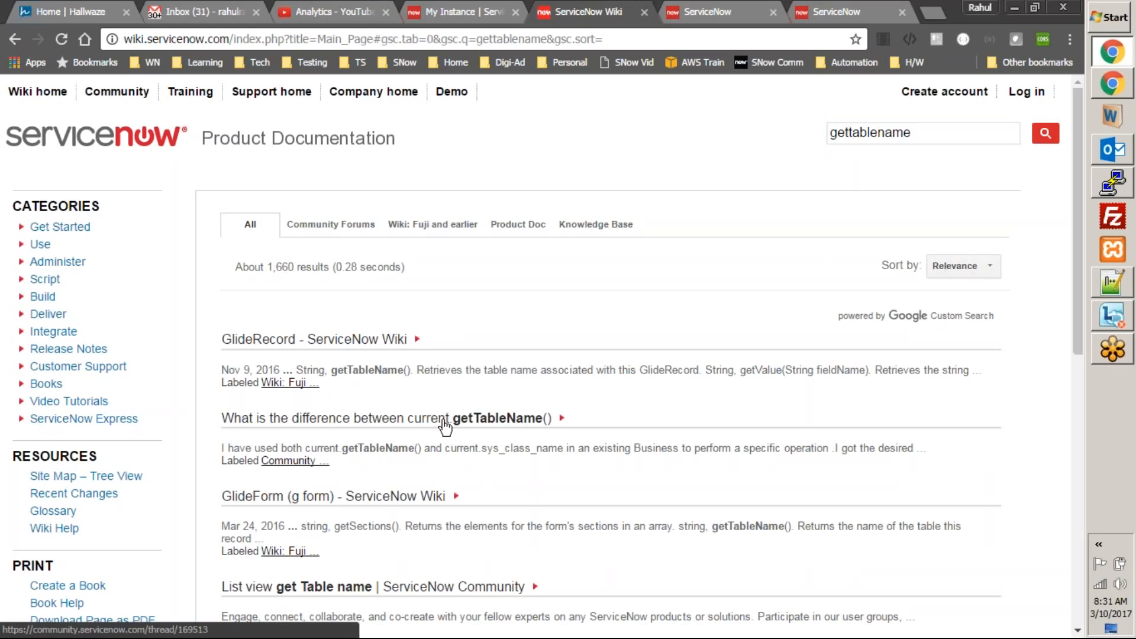
click(391, 421)
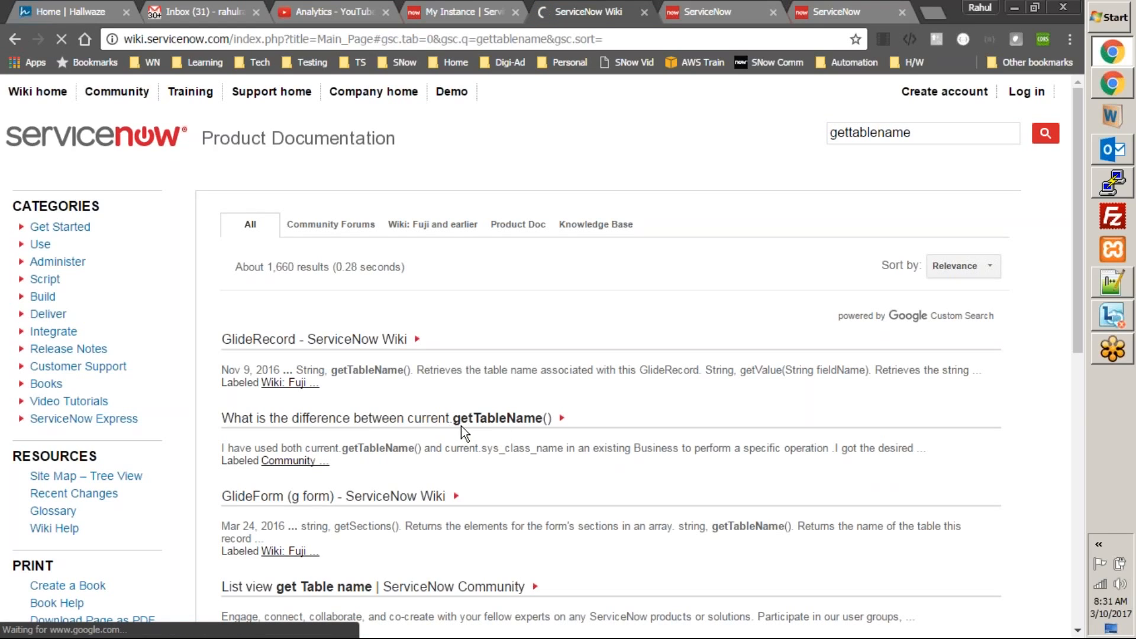
- Back in the Delete UI action script, write an if(current.getTableName() == 'incident') block containing the comment //disbale it above confirmAndDeleteFromList
click(732, 17)
key(Up)
text(if)
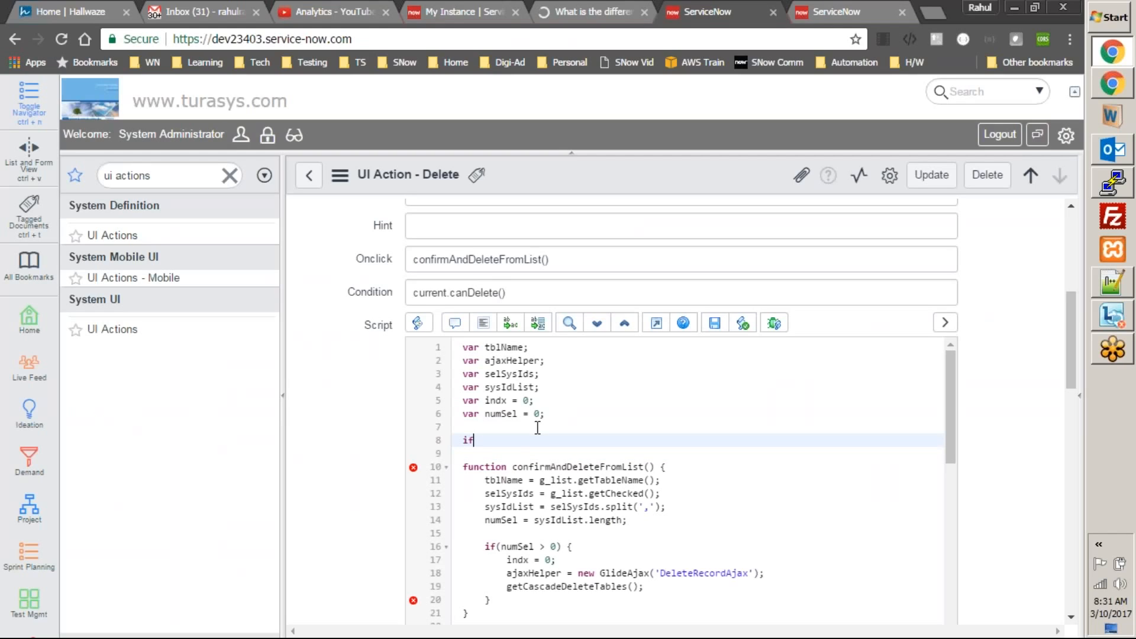
text((current.getTableName)
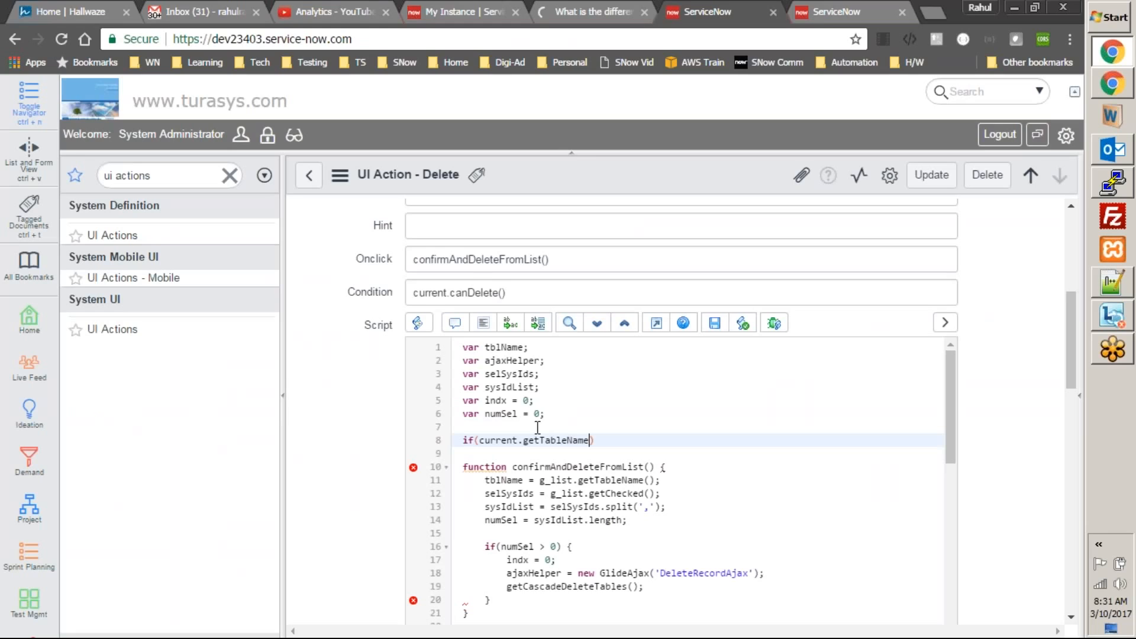
text(() == 'incident'))
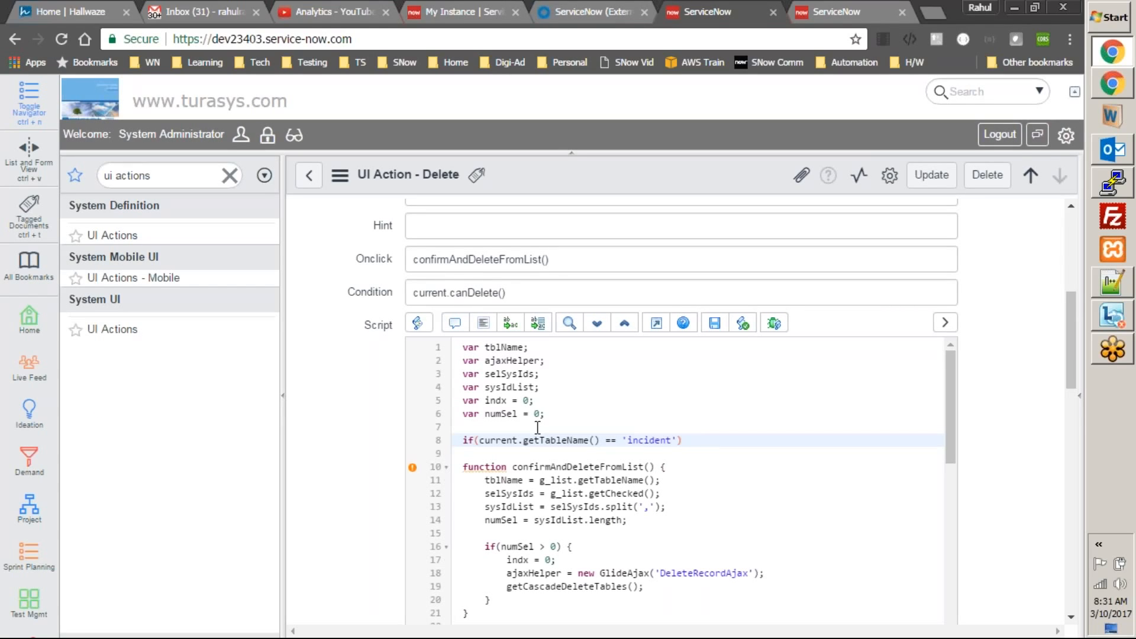
key(Return)
text({)
key(Return)
text(//d)
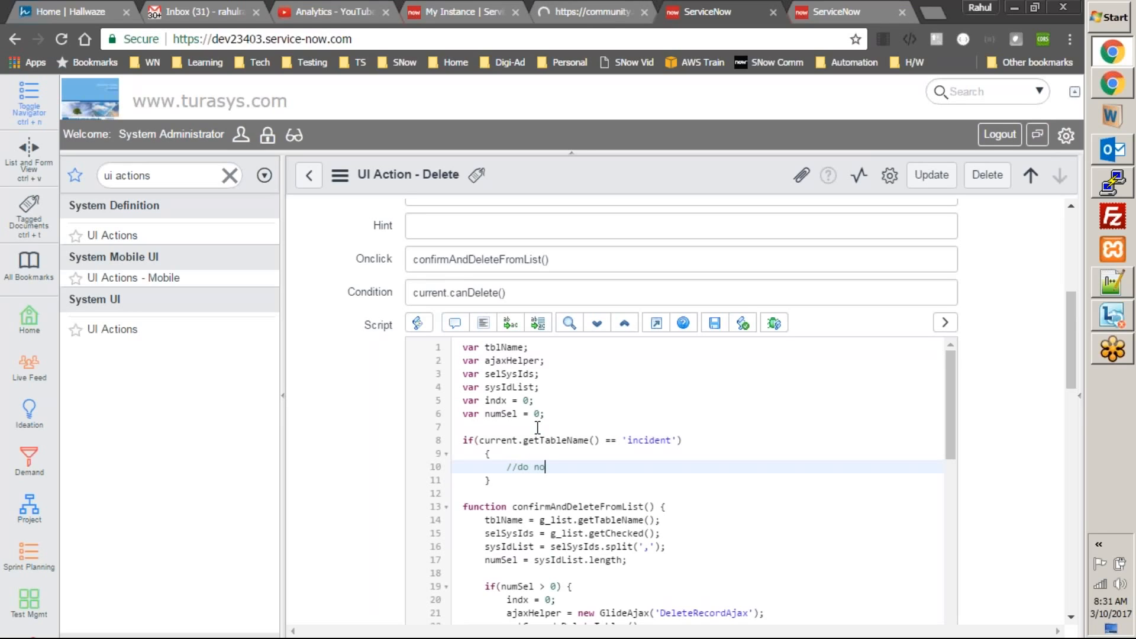
text(isbale)
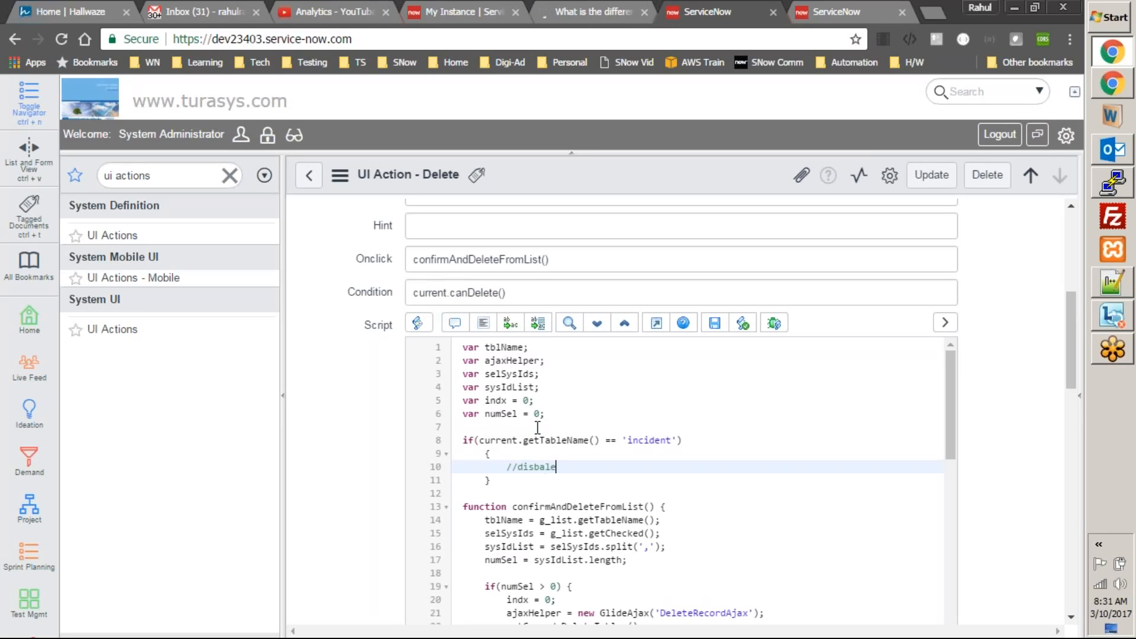
text( it)
- Remove the incident table-name if block from the Delete UI action's script after looking through the remaining code
drag(513, 484, 464, 440)
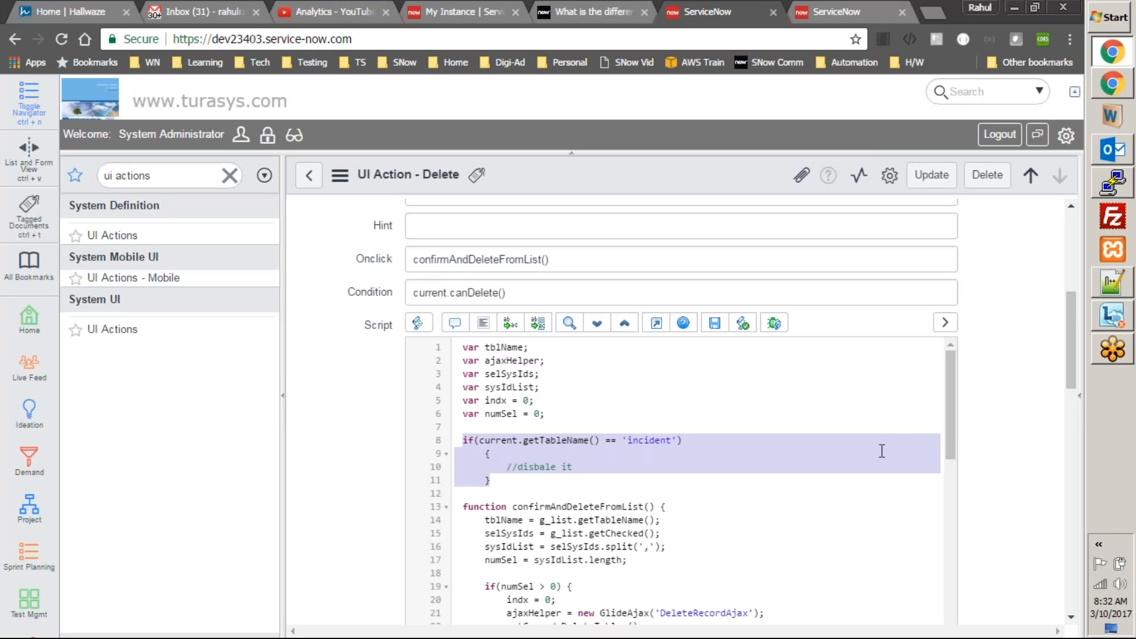
drag(947, 396, 949, 633)
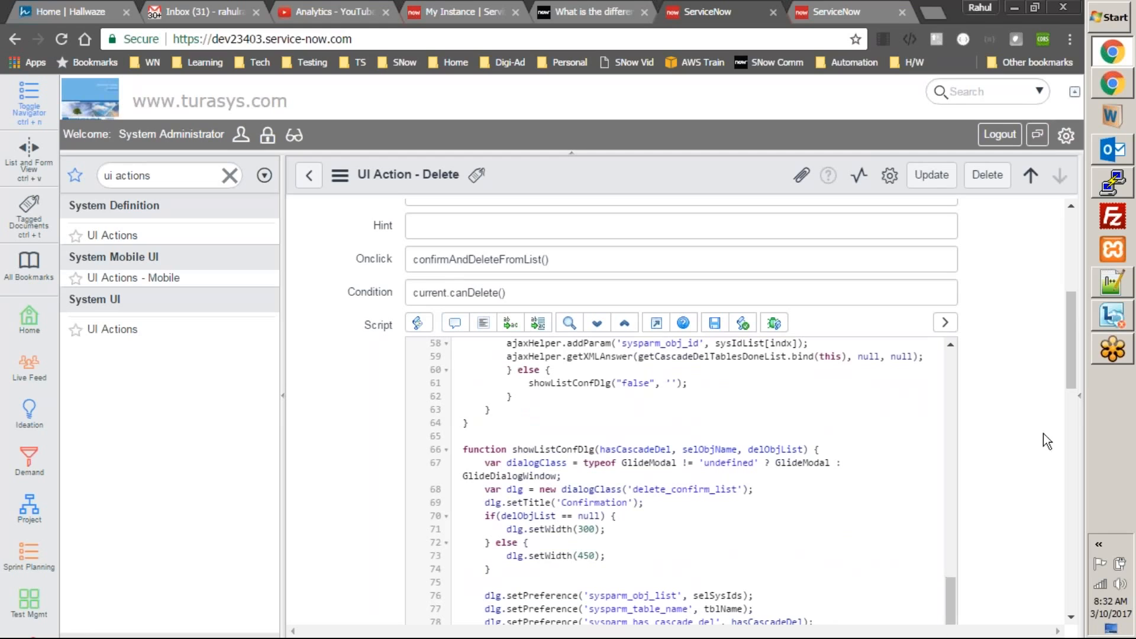
mouse_move(1070, 362)
mouse_down()
mouse_move(1069, 396)
mouse_move(1066, 362)
mouse_up()
drag(950, 551, 924, 298)
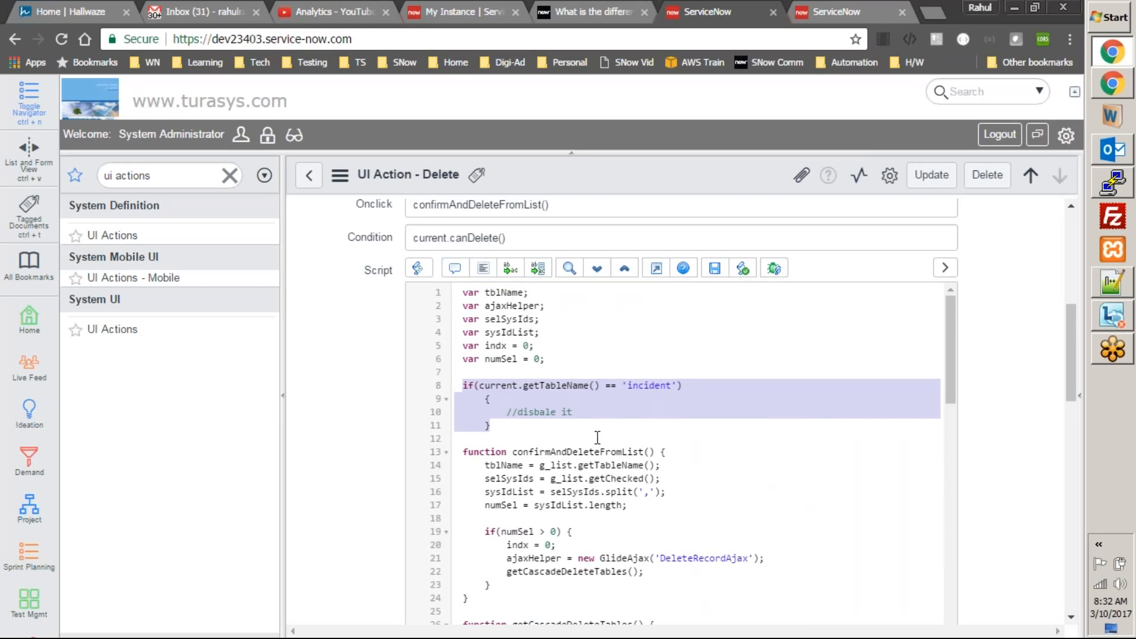
key(BackSpace)
- Review the Delete UI action's Action name and read through its script functions down to the confirmation dialog
drag(1069, 353, 1067, 261)
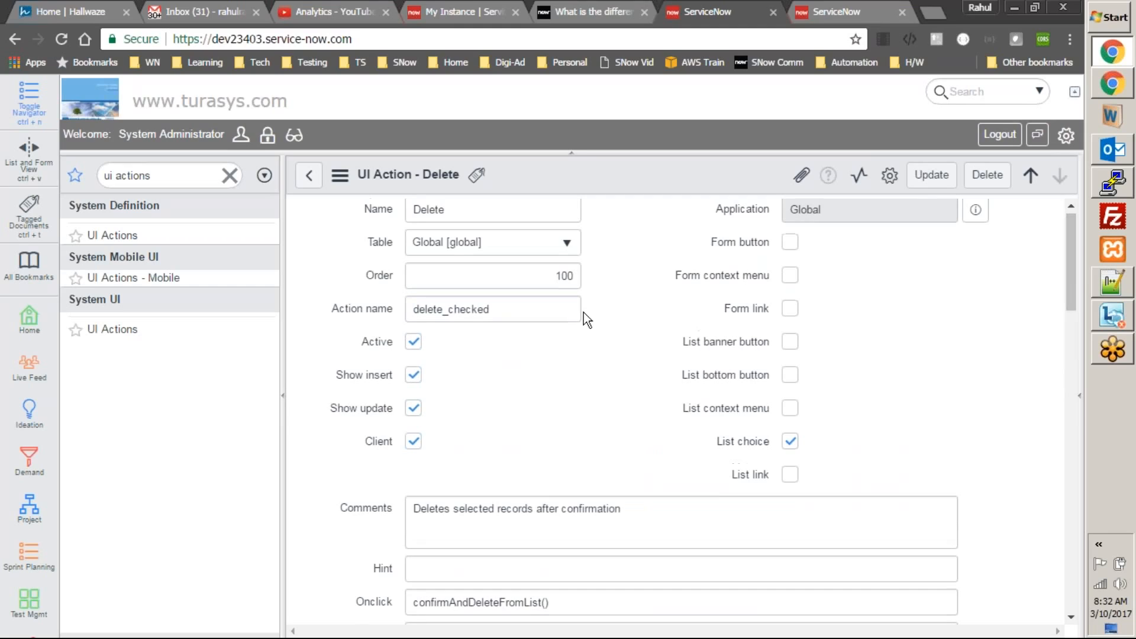
drag(530, 317, 400, 316)
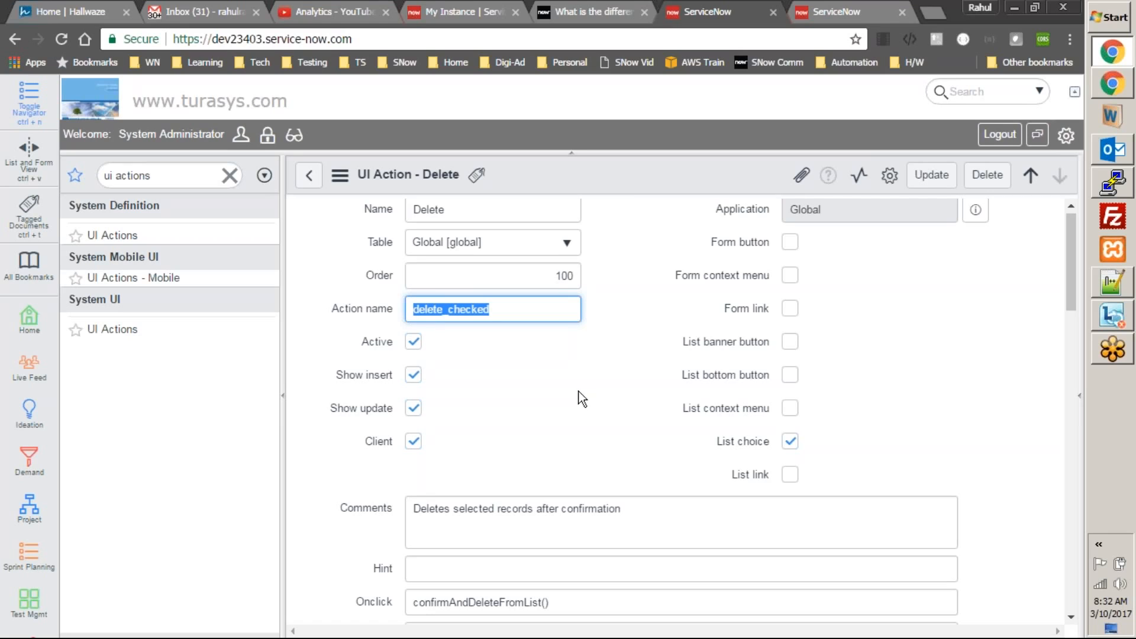
drag(1074, 272, 1059, 391)
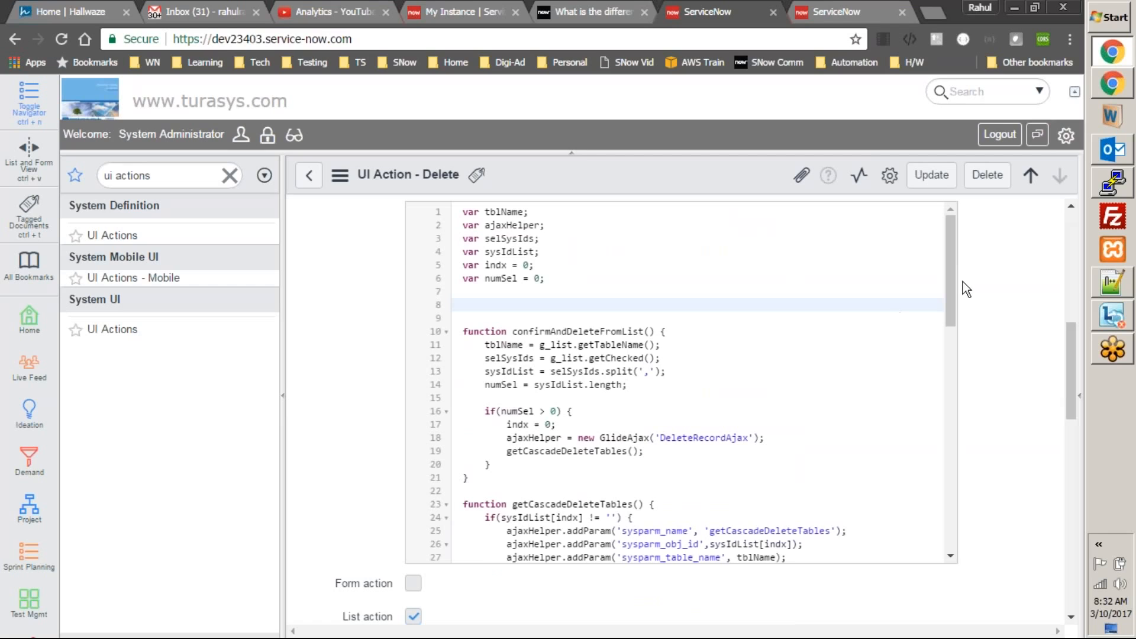
drag(952, 286, 958, 518)
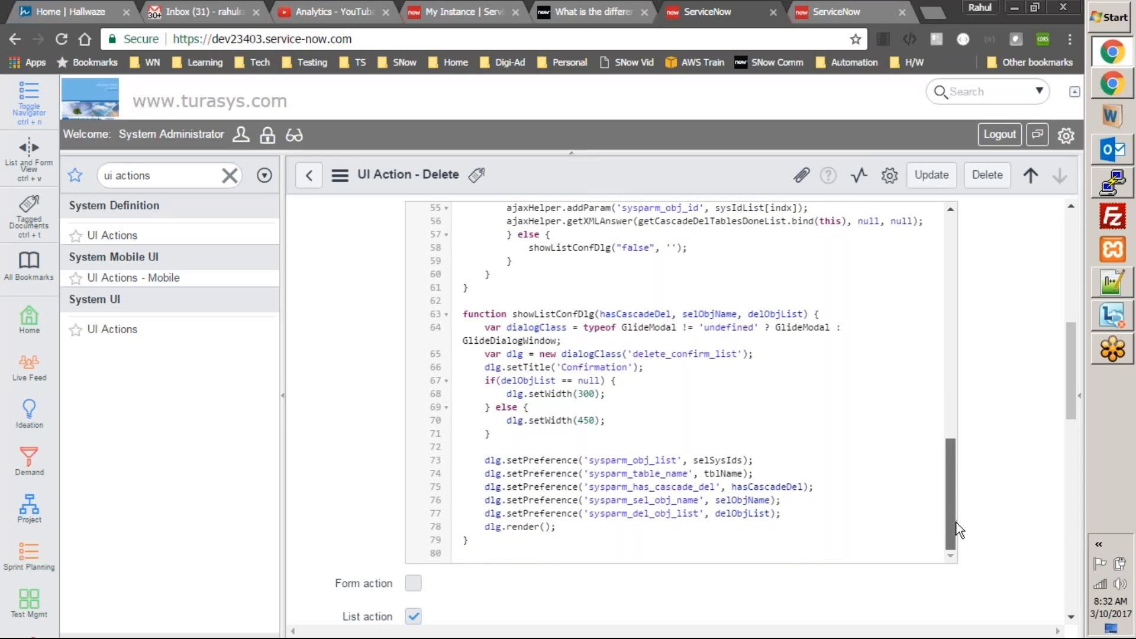
drag(956, 522, 956, 523)
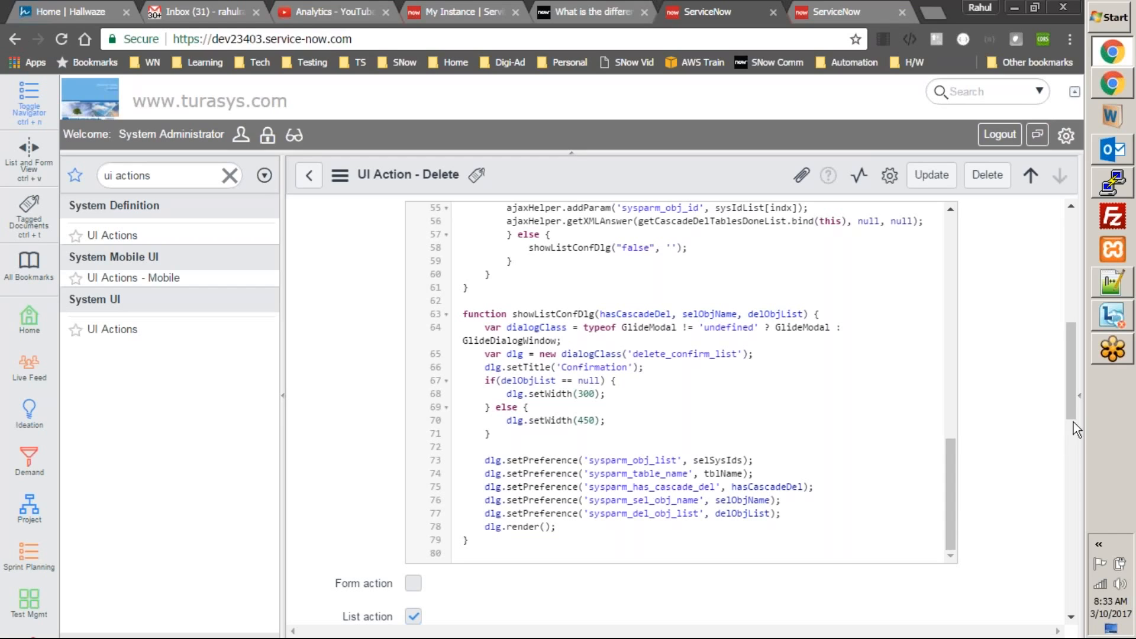
drag(1073, 412, 1070, 404)
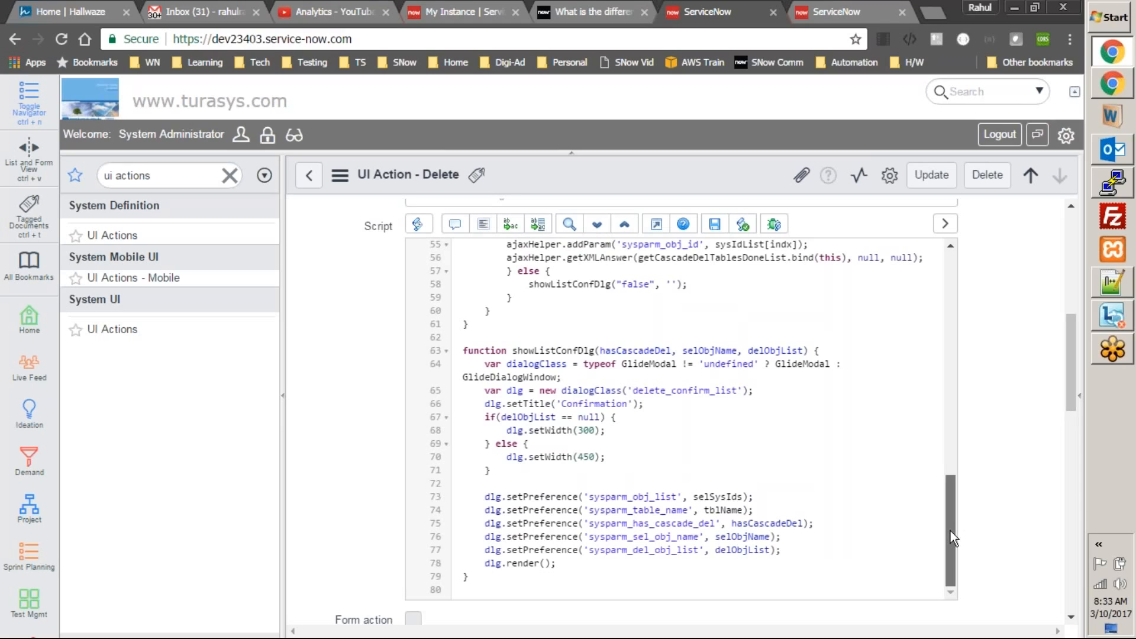
drag(950, 535, 947, 420)
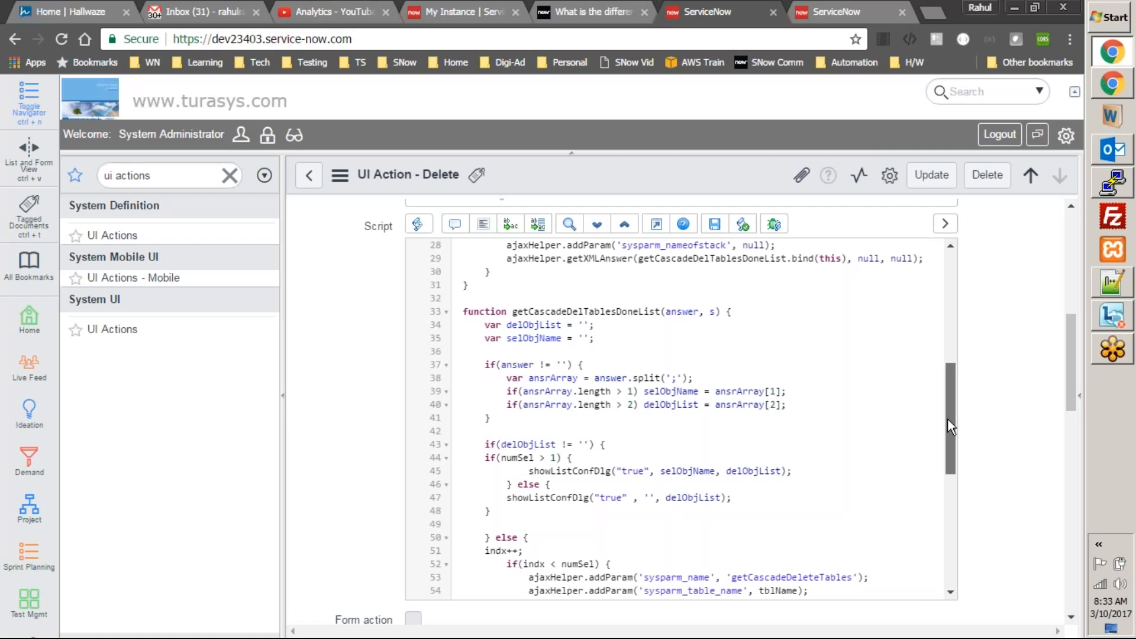
- Examine the tblName = g_list.getTableName() assignment inside the confirmAndDeleteFromList function of the Delete UI action's script
drag(948, 420, 957, 332)
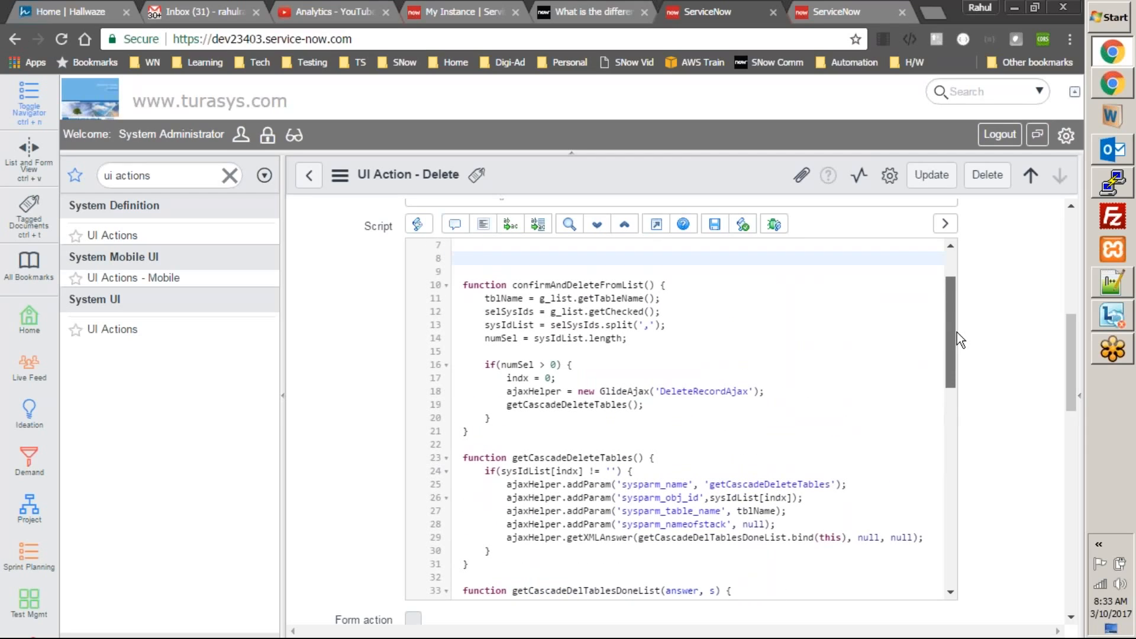
click(599, 286)
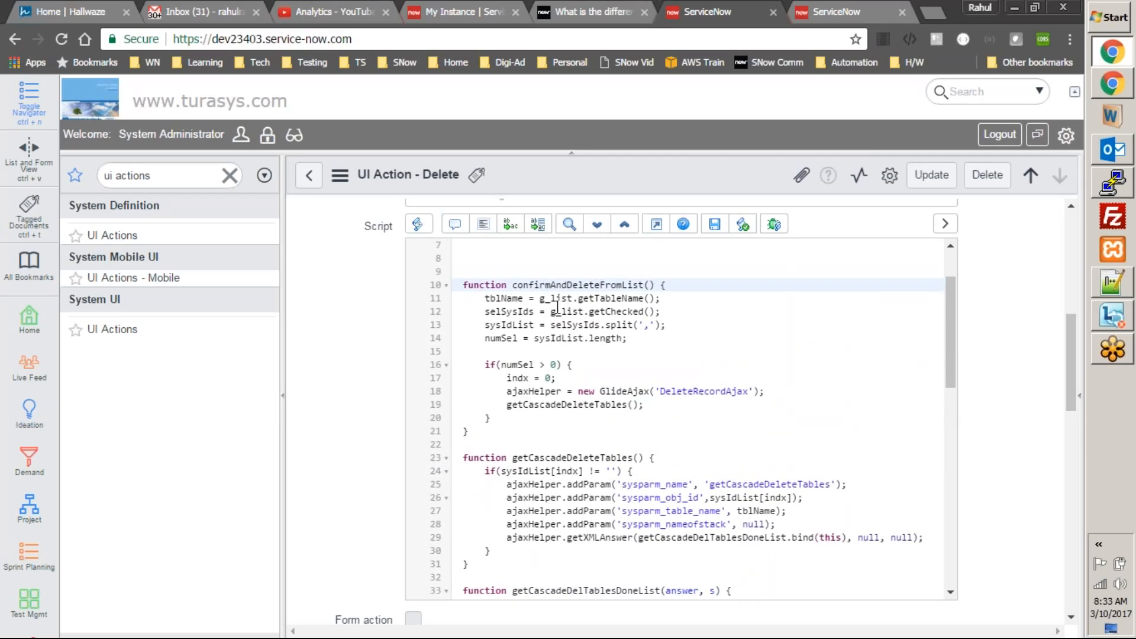
double_click(602, 298)
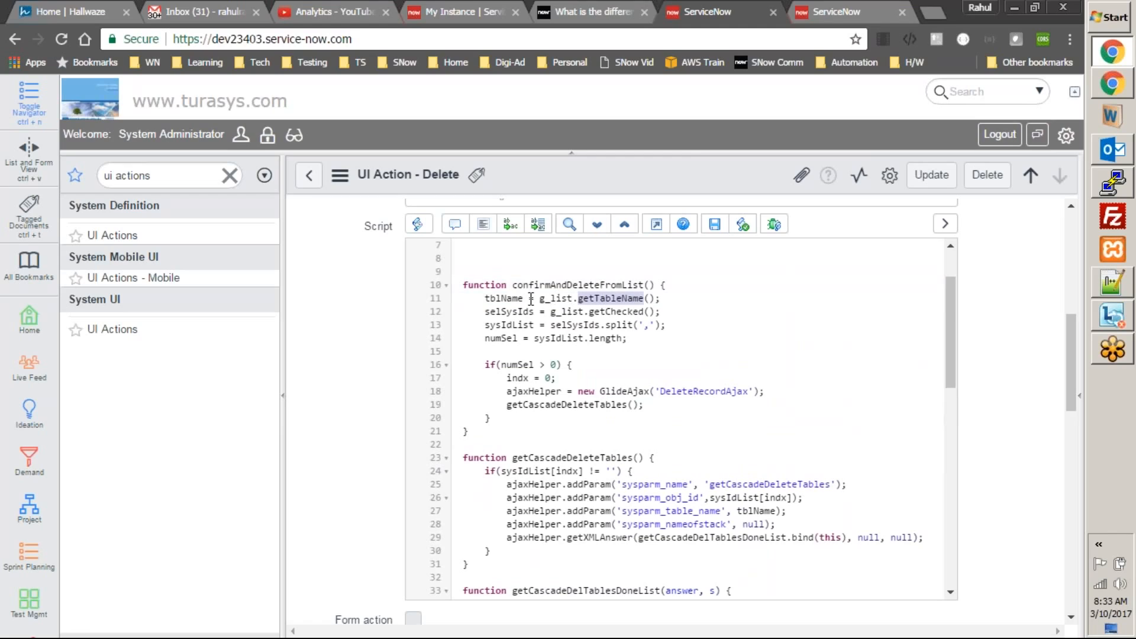
double_click(512, 299)
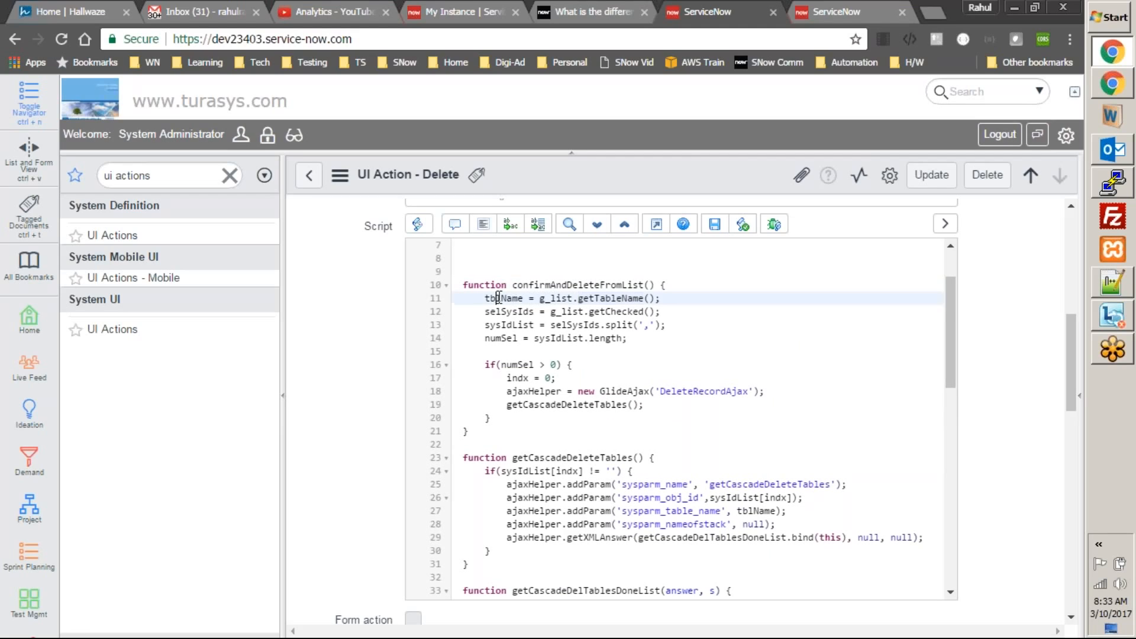
double_click(561, 298)
double_click(611, 298)
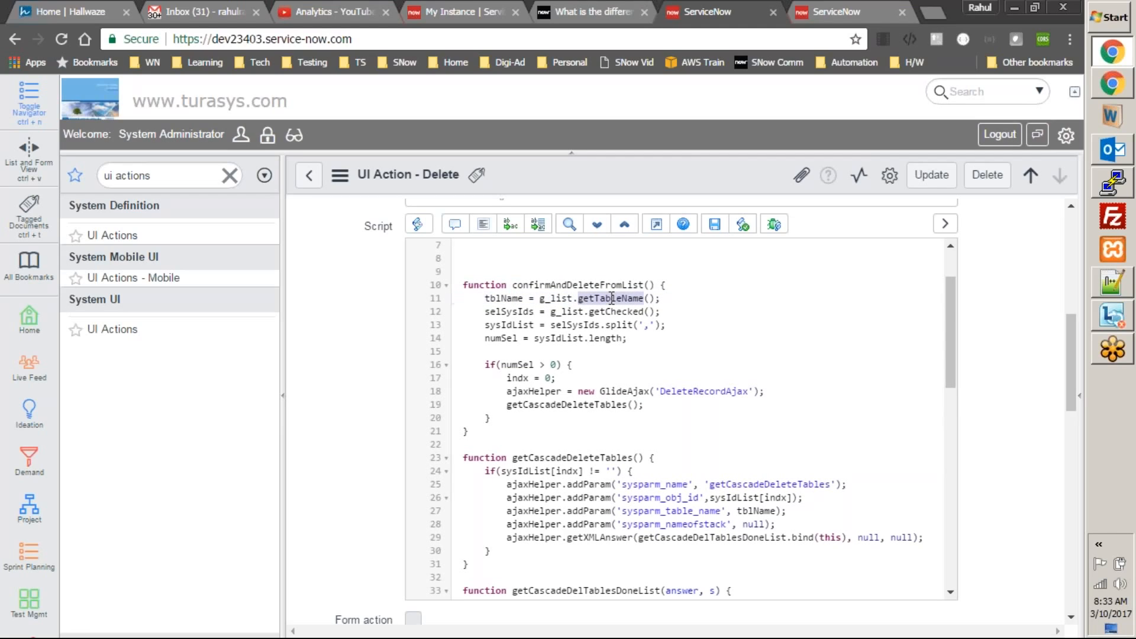
double_click(503, 299)
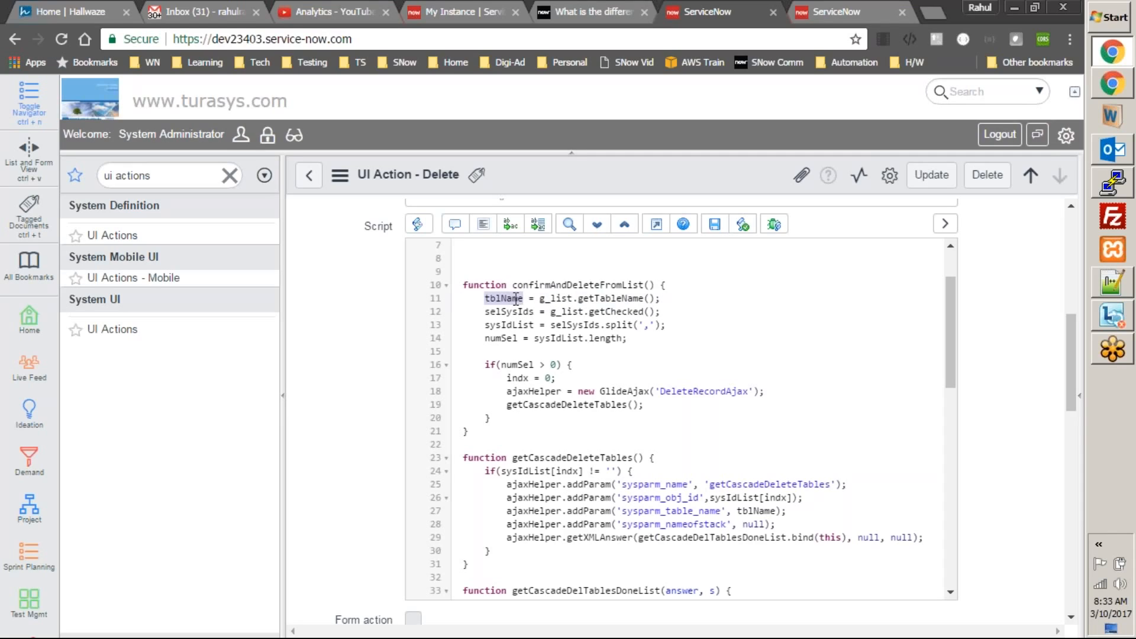
click(675, 298)
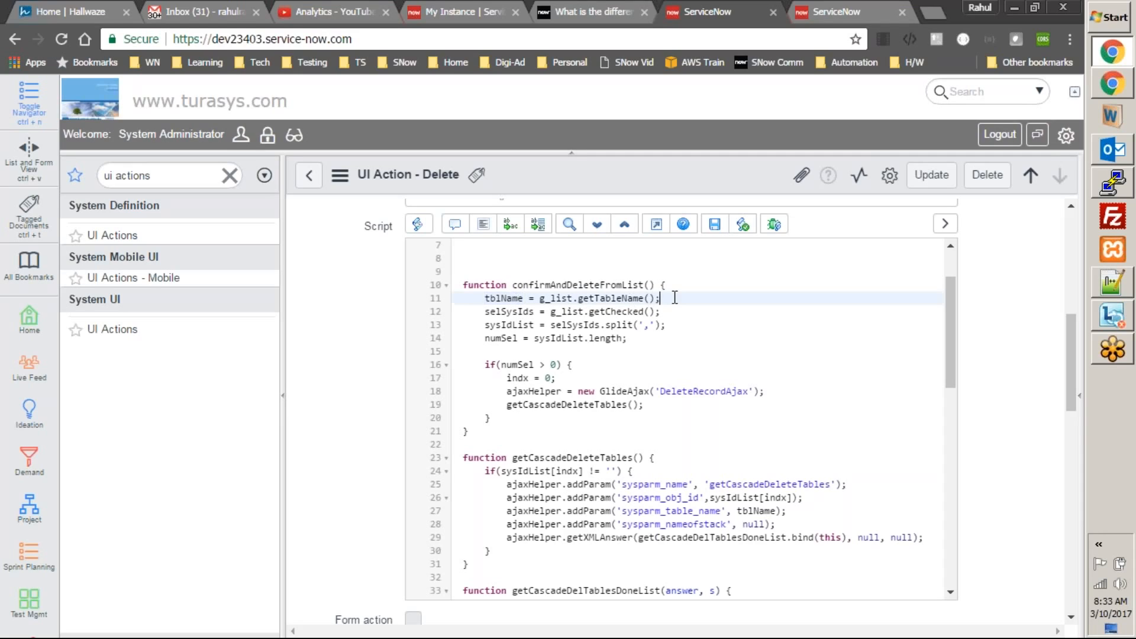
double_click(504, 298)
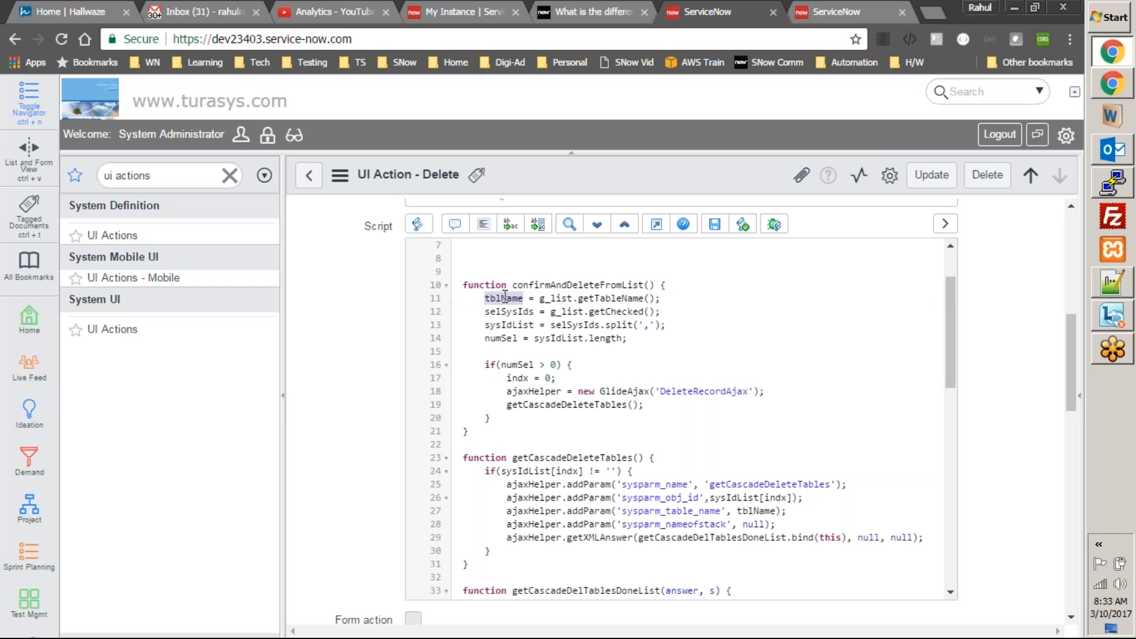
double_click(504, 298)
mouse_move(950, 371)
mouse_down()
mouse_move(950, 388)
mouse_move(949, 363)
mouse_up()
drag(679, 325, 485, 327)
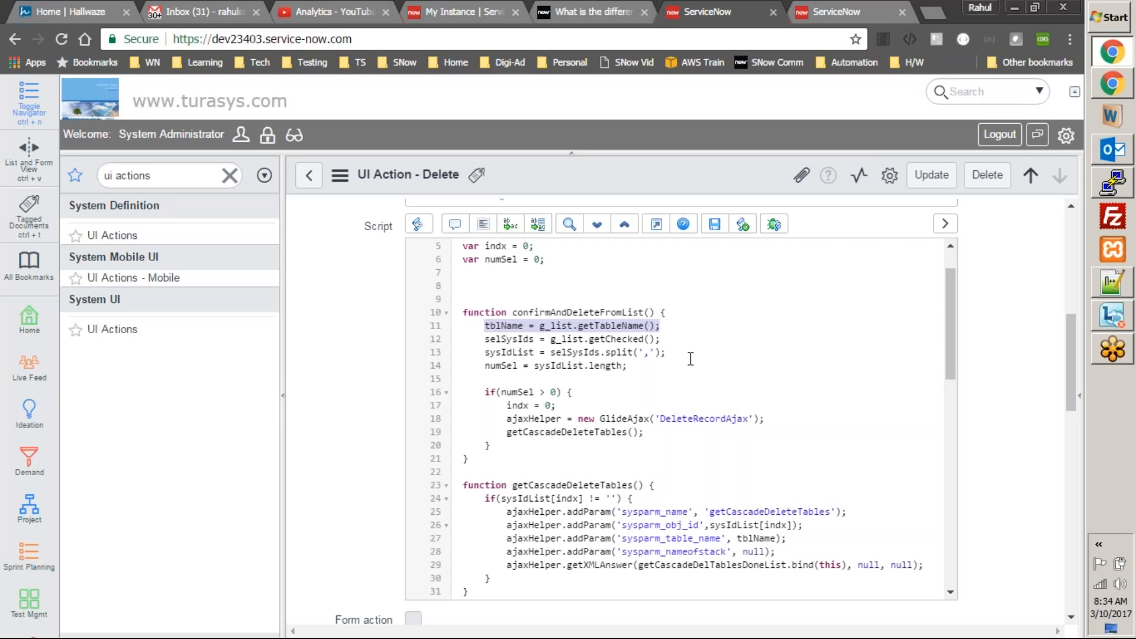
scroll(947, 314, up, 2)
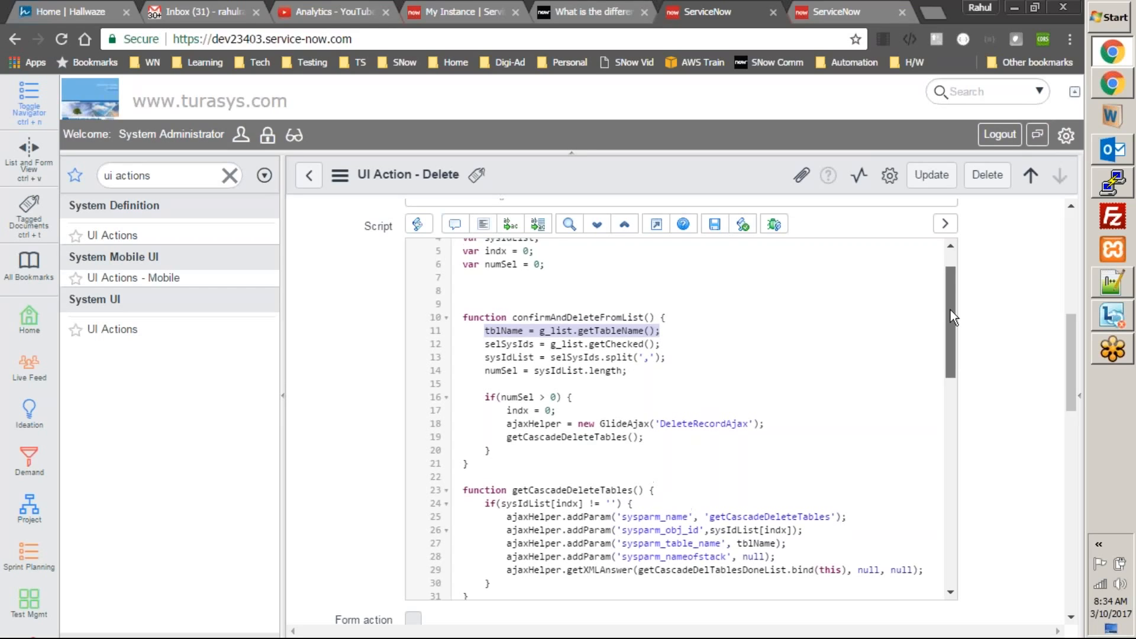